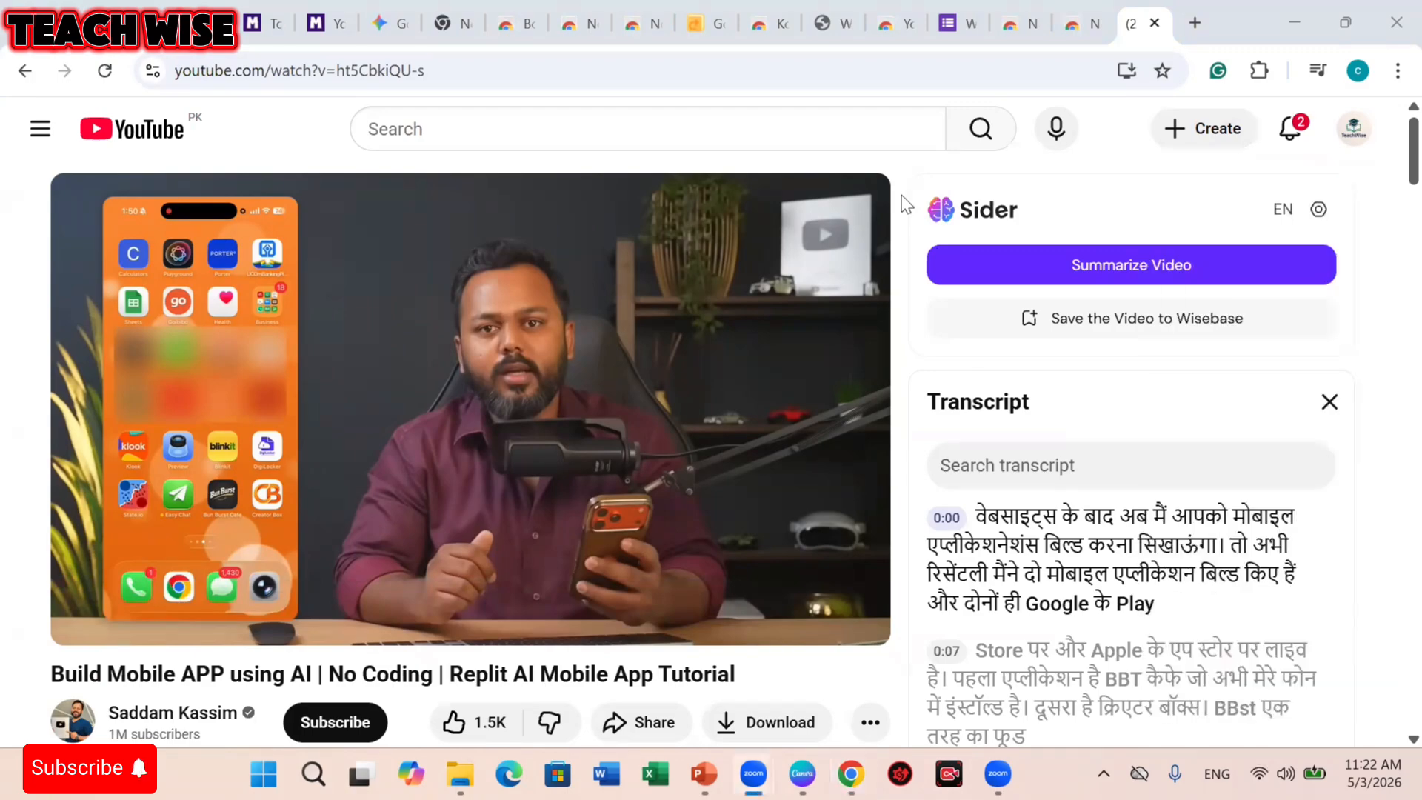
Open the recommended AI Emergency Course video "Class 3 - ChatGPT Mastery" and decline the YouTube Premium offer.
{"action": "mouse_move", "coordinate": [522, 357]}
{"action": "scroll", "coordinate": [526, 357], "scroll_direction": "down", "scroll_amount": 6}
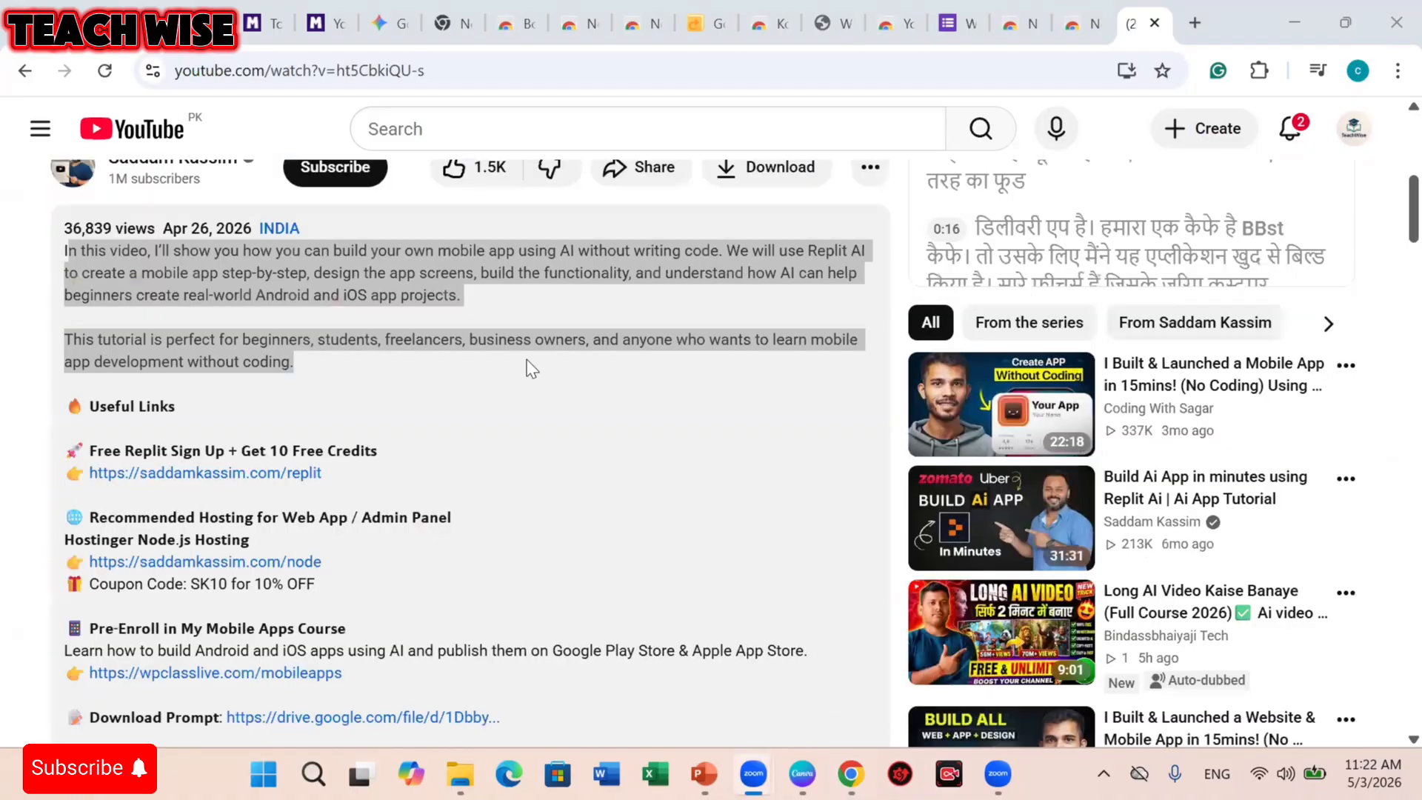
{"action": "scroll", "coordinate": [646, 408], "scroll_direction": "down", "scroll_amount": 1}
{"action": "scroll", "coordinate": [984, 513], "scroll_direction": "down", "scroll_amount": 7}
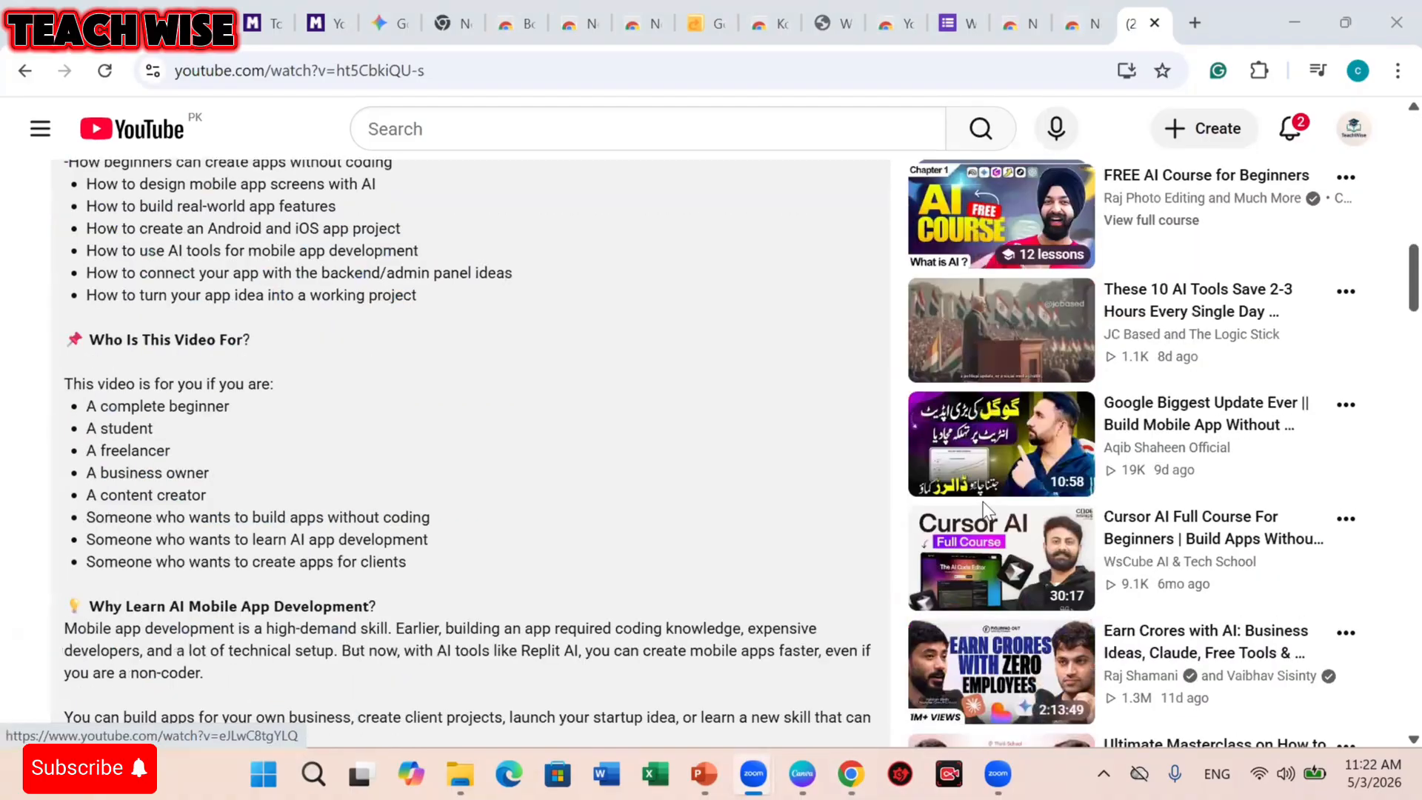
{"action": "scroll", "coordinate": [983, 510], "scroll_direction": "down", "scroll_amount": 5}
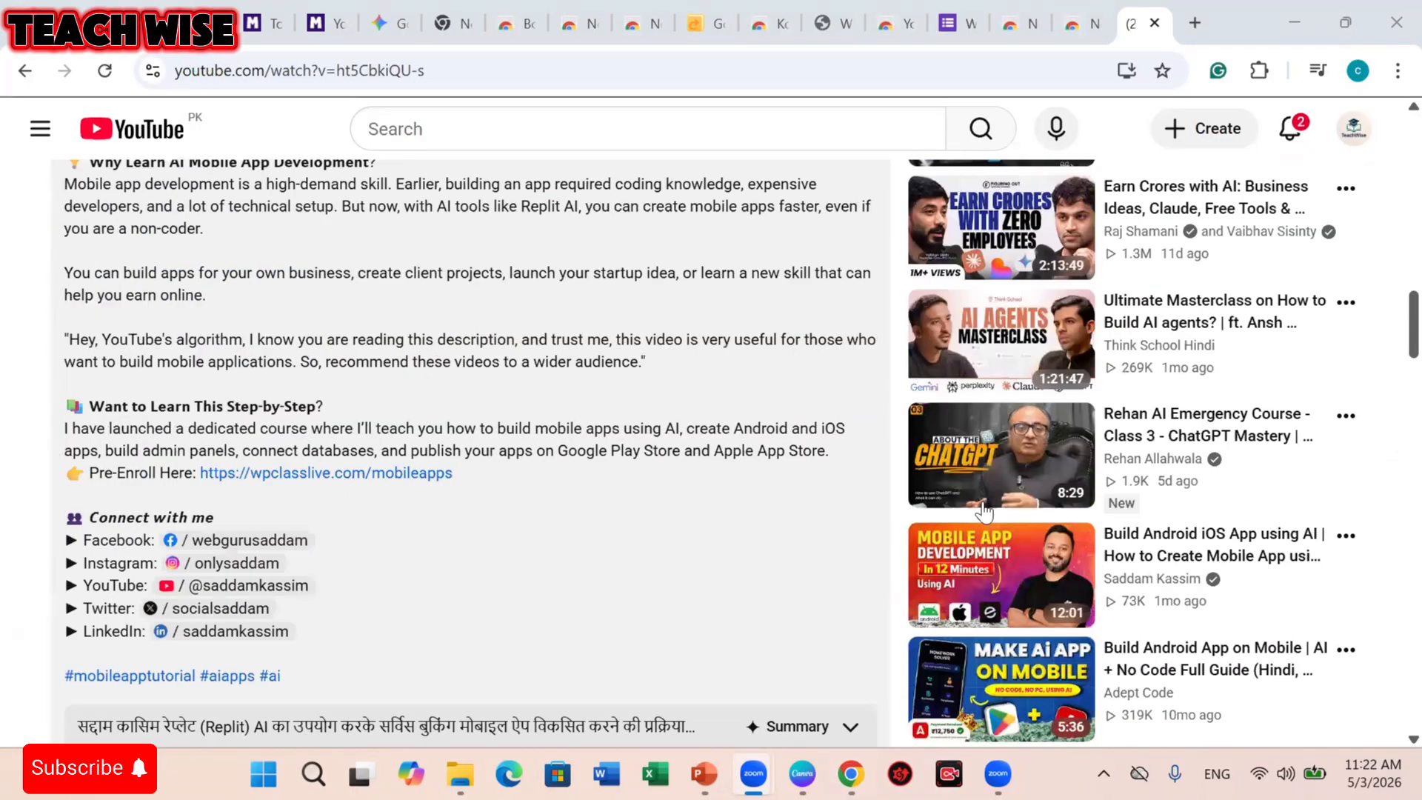
{"action": "left_click", "coordinate": [993, 460]}
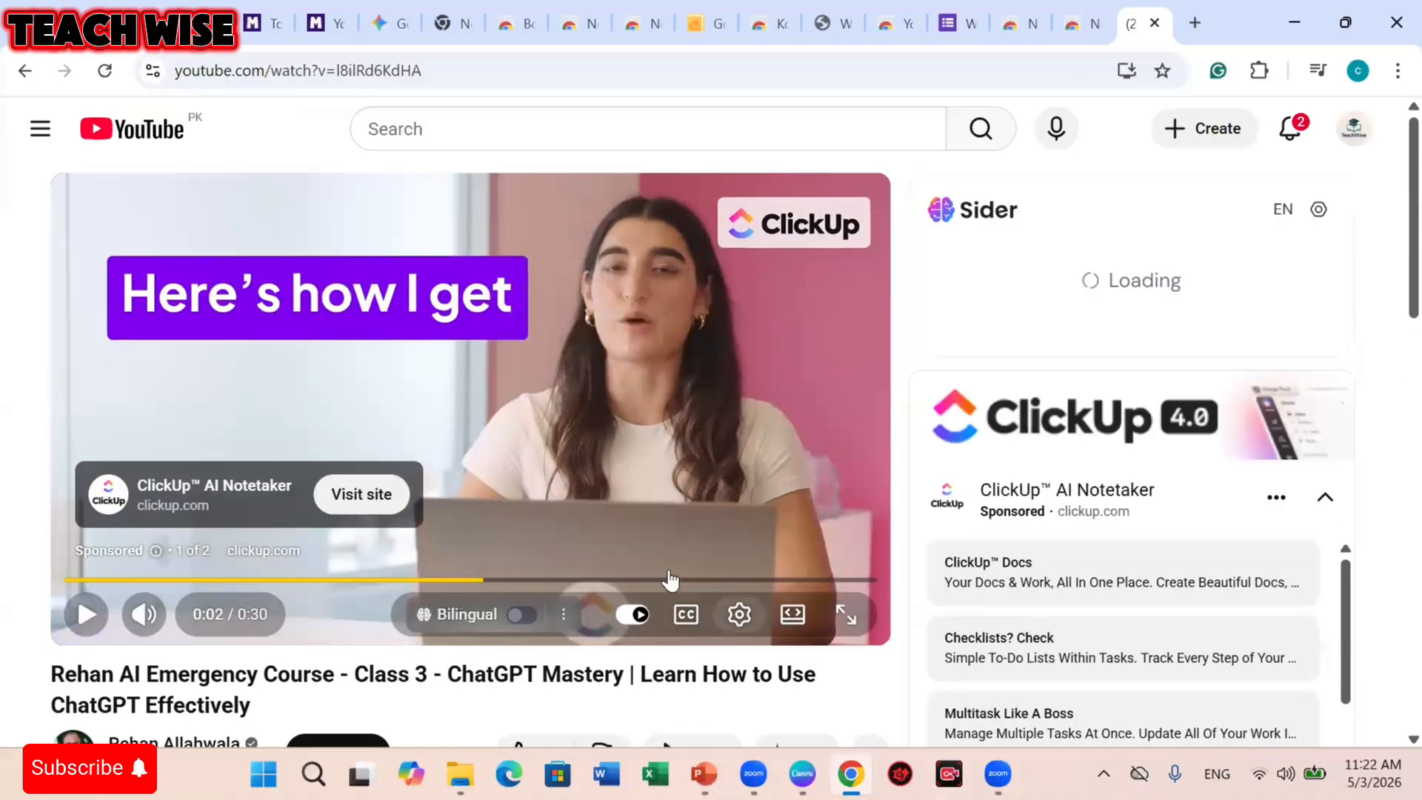
{"action": "left_click", "coordinate": [74, 619]}
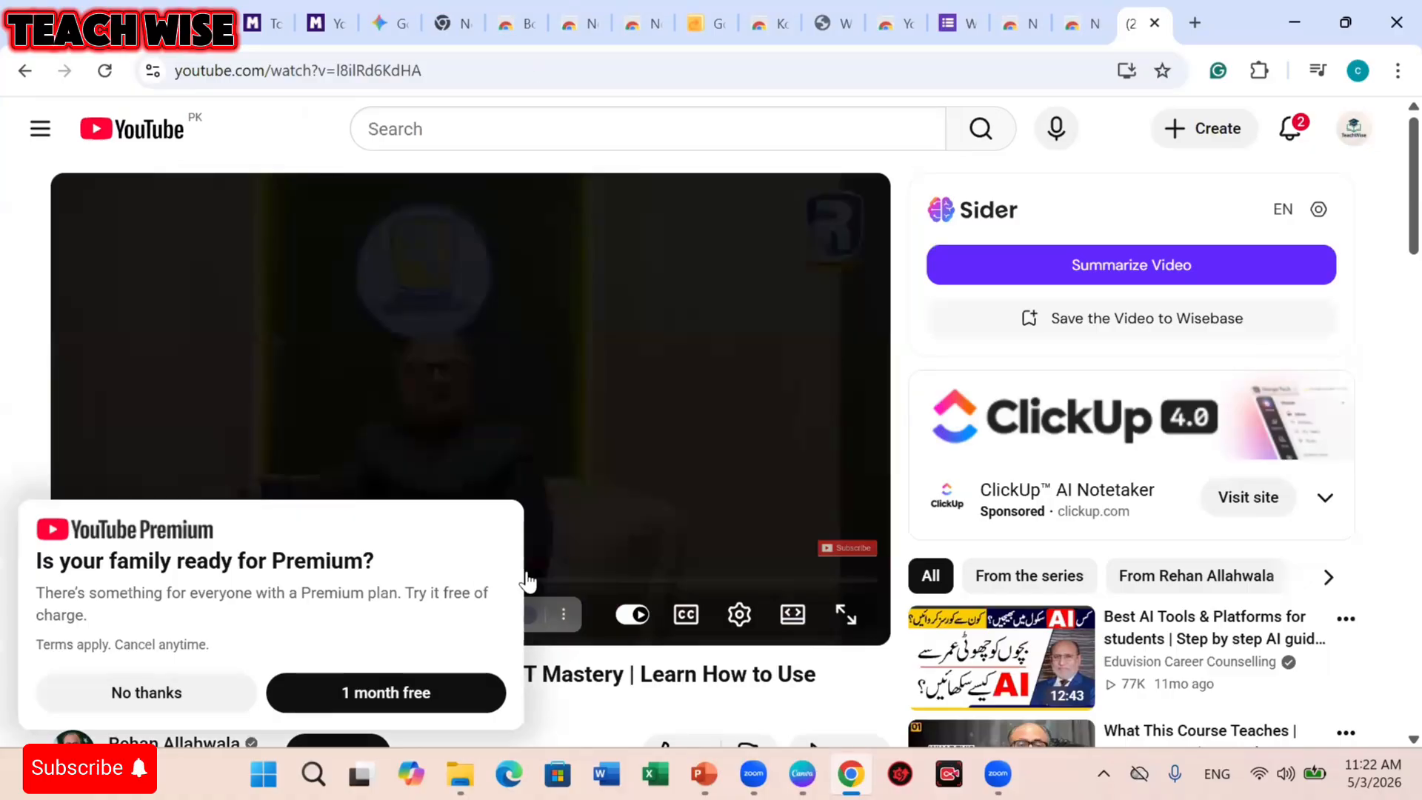
{"action": "left_click", "coordinate": [141, 693]}
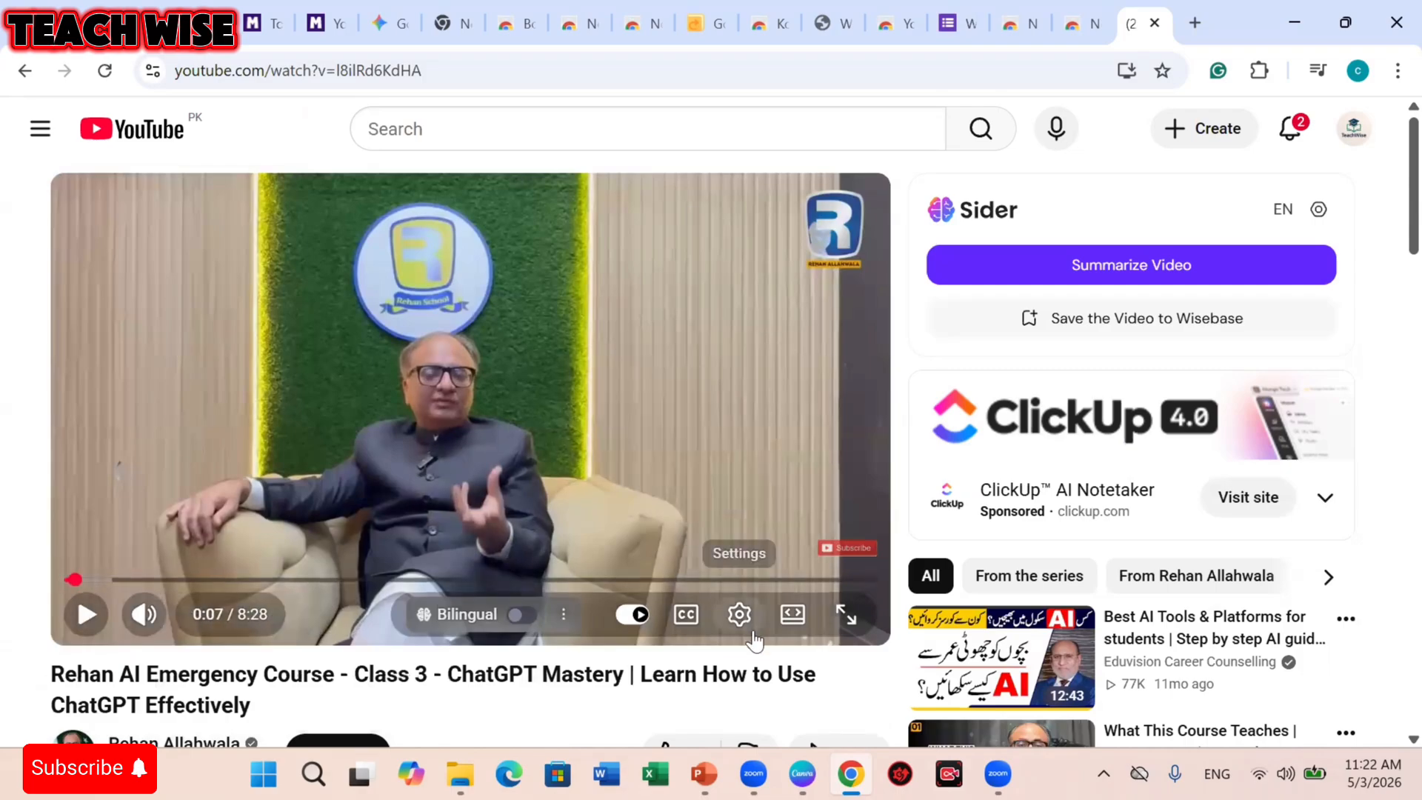
Expand the description of the ChatGPT Mastery video and show the video's transcript.
{"action": "scroll", "coordinate": [740, 600], "scroll_direction": "down", "scroll_amount": 3}
{"action": "scroll", "coordinate": [789, 610], "scroll_direction": "down", "scroll_amount": 5}
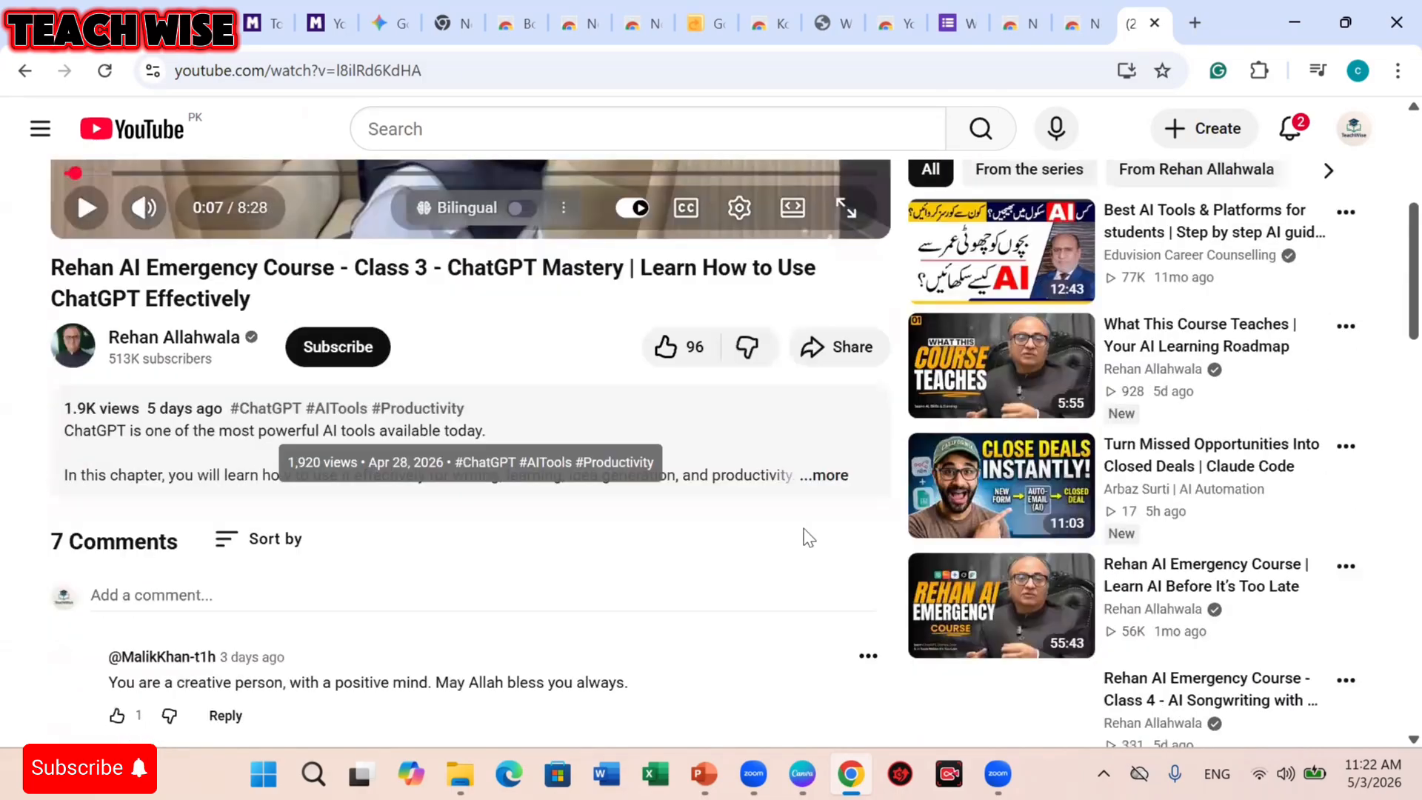
{"action": "left_click", "coordinate": [829, 324]}
{"action": "scroll", "coordinate": [696, 437], "scroll_direction": "down", "scroll_amount": 3}
{"action": "scroll", "coordinate": [621, 511], "scroll_direction": "down", "scroll_amount": 3}
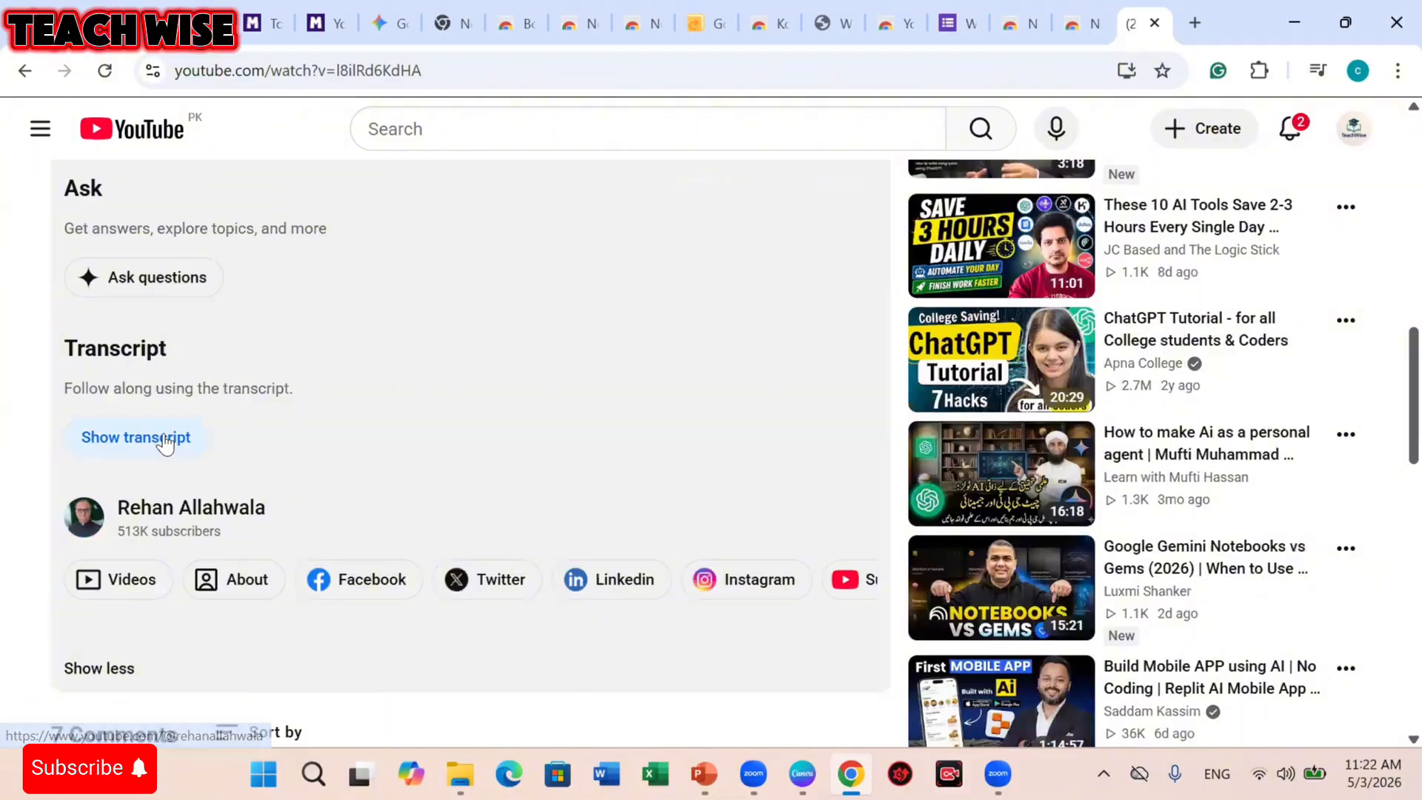
{"action": "scroll", "coordinate": [266, 610], "scroll_direction": "up", "scroll_amount": 6}
{"action": "scroll", "coordinate": [267, 609], "scroll_direction": "down", "scroll_amount": 3}
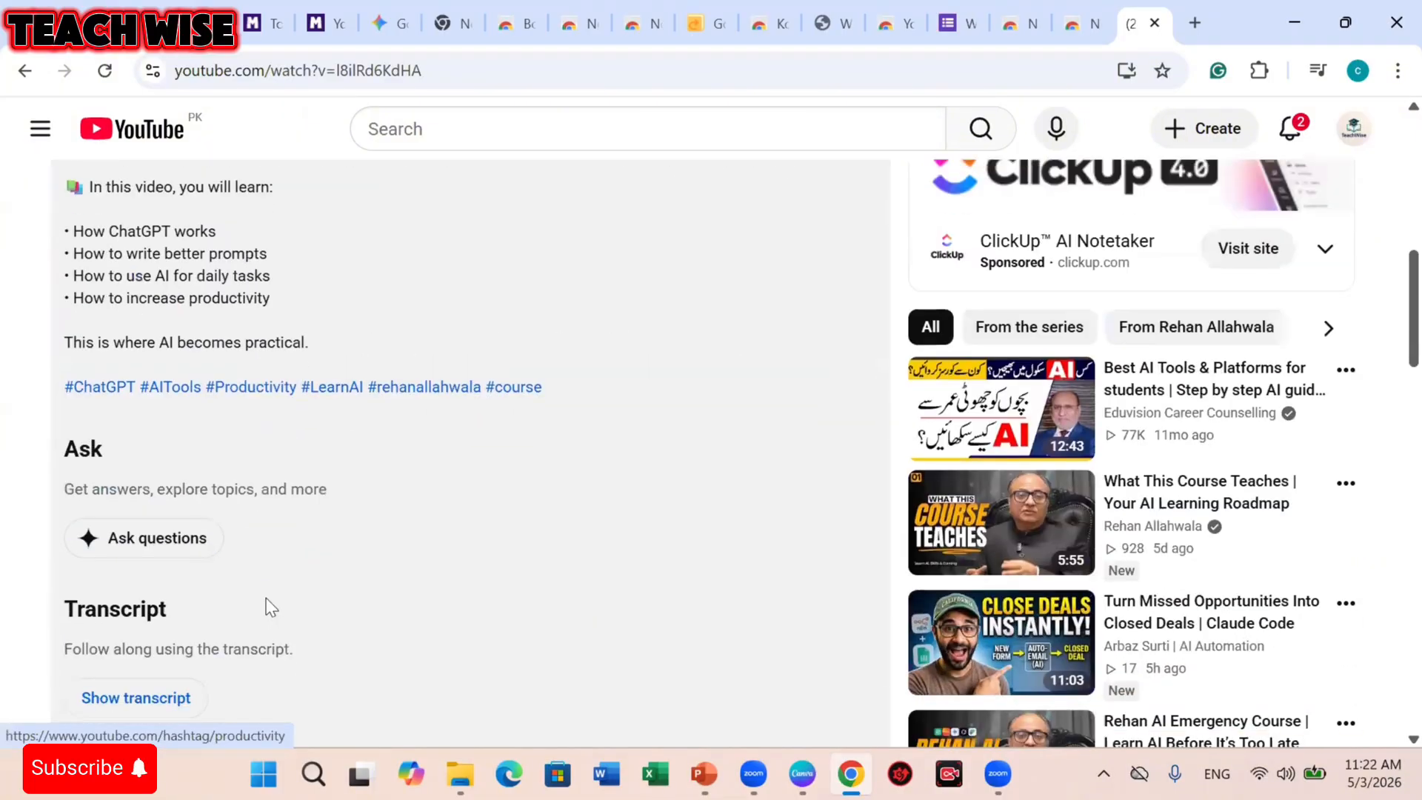
{"action": "scroll", "coordinate": [221, 562], "scroll_direction": "down", "scroll_amount": 1}
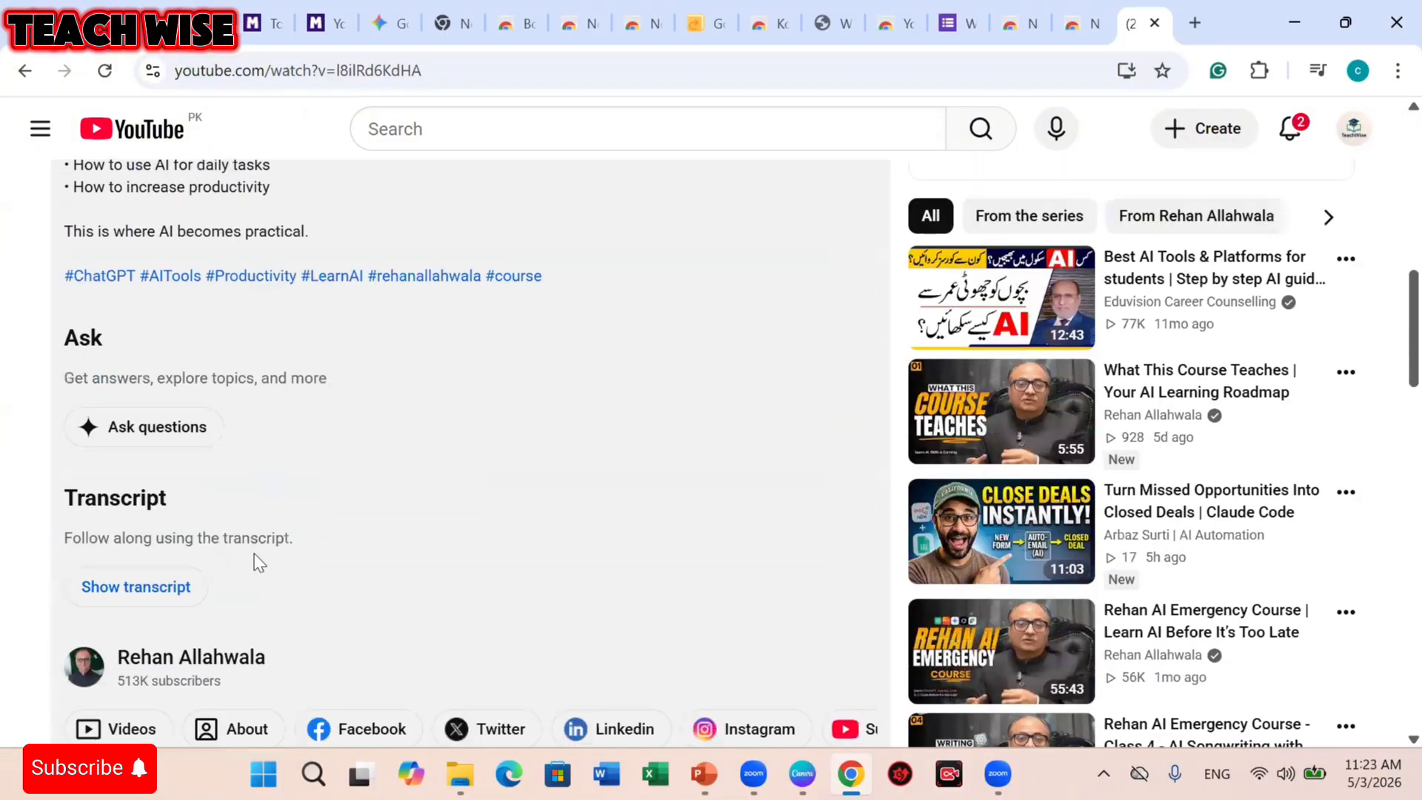
{"action": "left_click", "coordinate": [130, 428]}
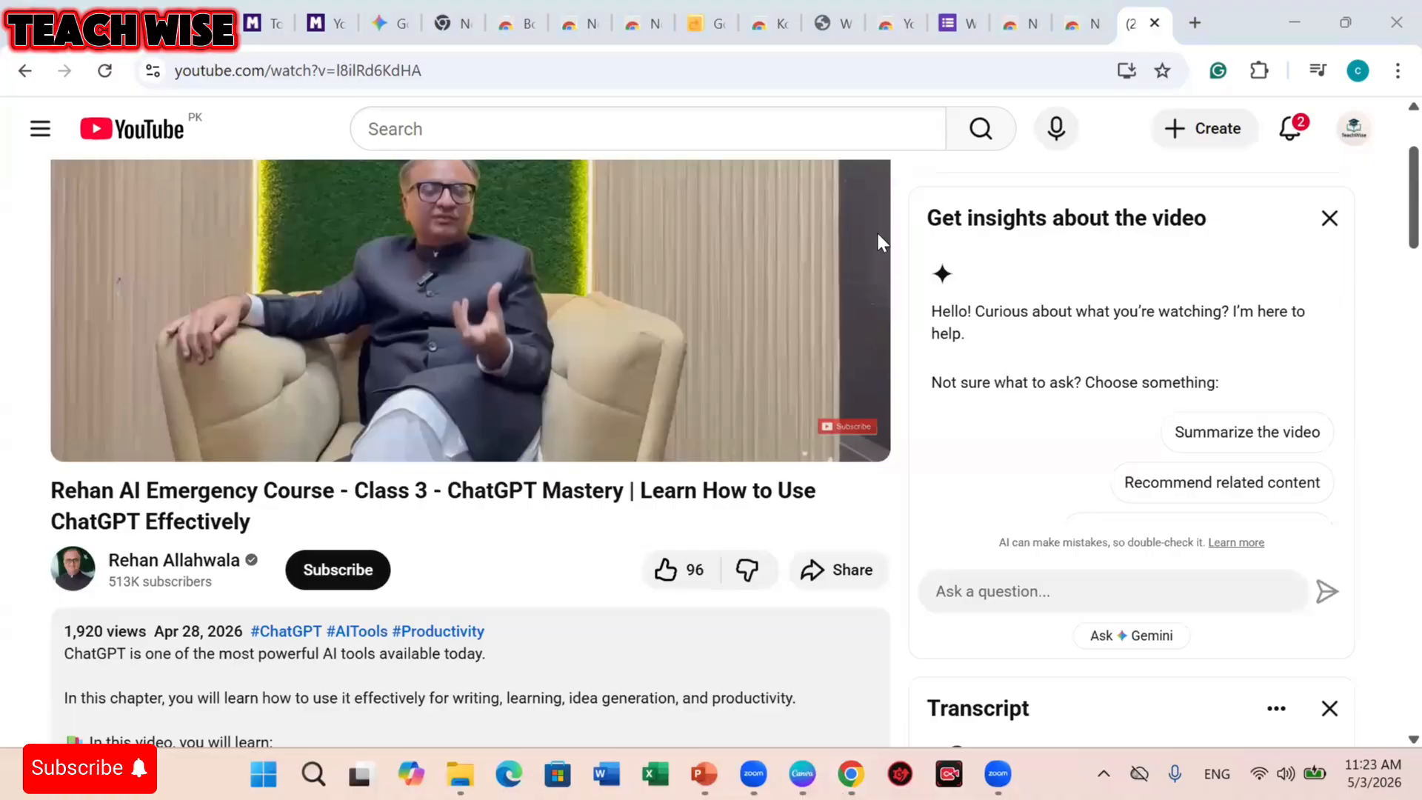
{"action": "scroll", "coordinate": [794, 512], "scroll_direction": "down", "scroll_amount": 5}
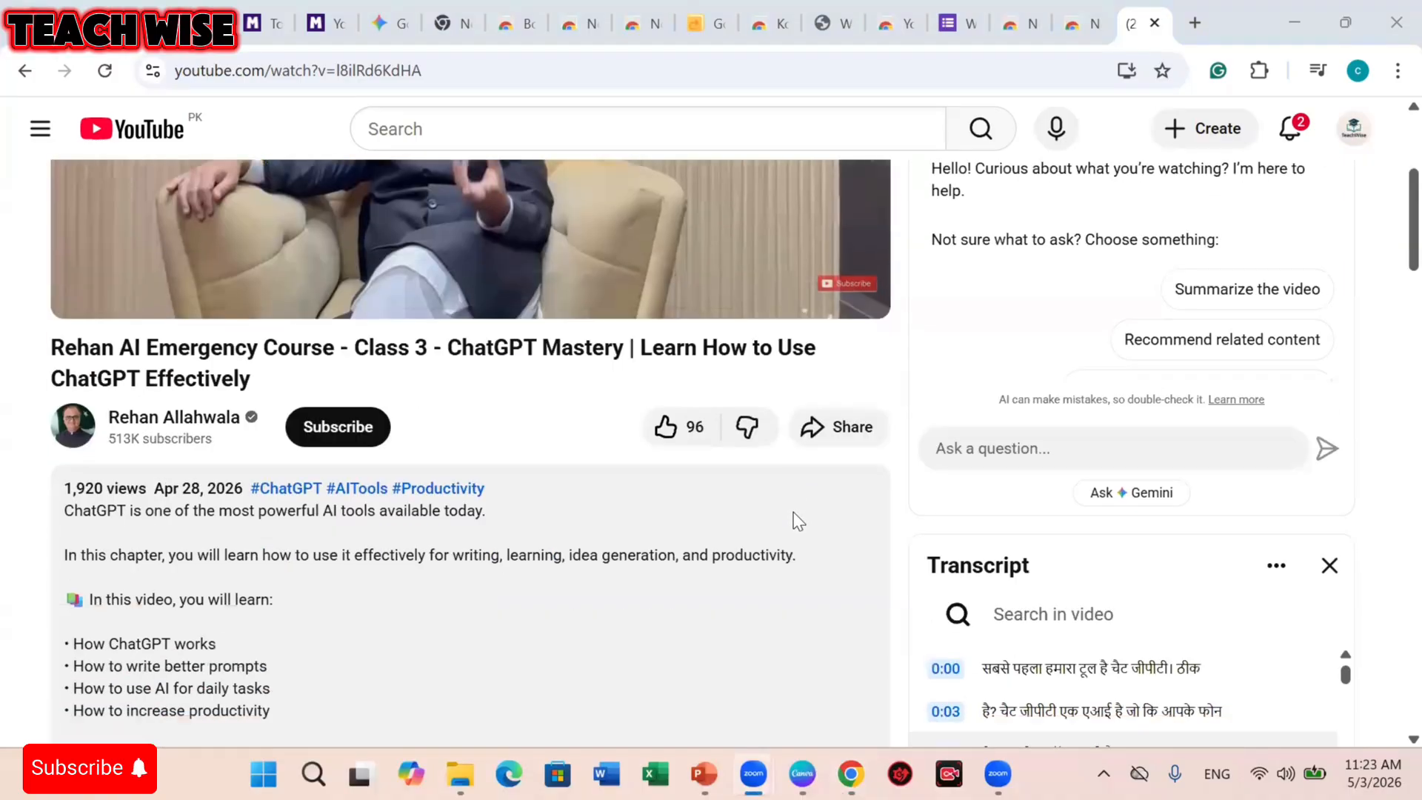
{"action": "scroll", "coordinate": [791, 505], "scroll_direction": "down", "scroll_amount": 6}
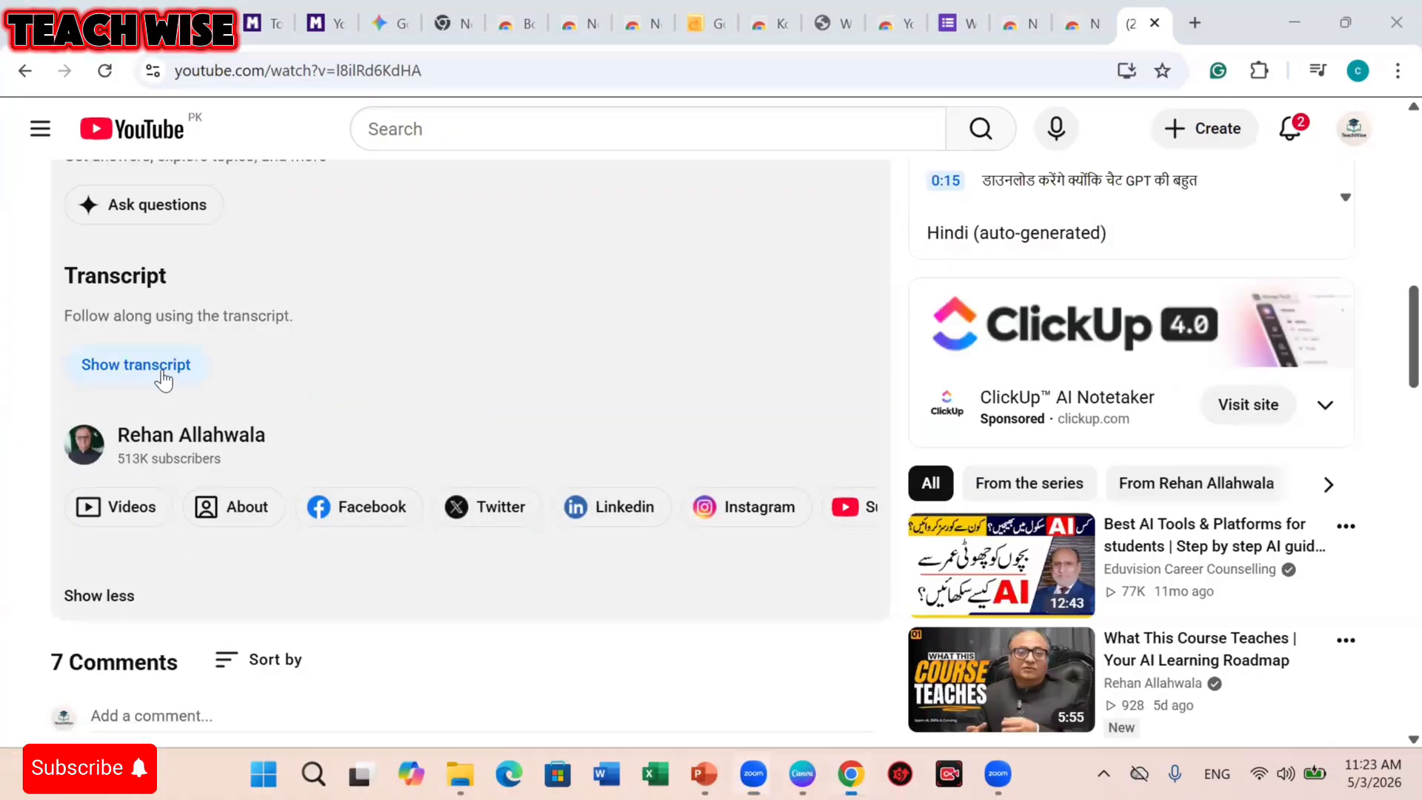
{"action": "scroll", "coordinate": [162, 373], "scroll_direction": "up", "scroll_amount": 5}
{"action": "scroll", "coordinate": [178, 549], "scroll_direction": "down", "scroll_amount": 4}
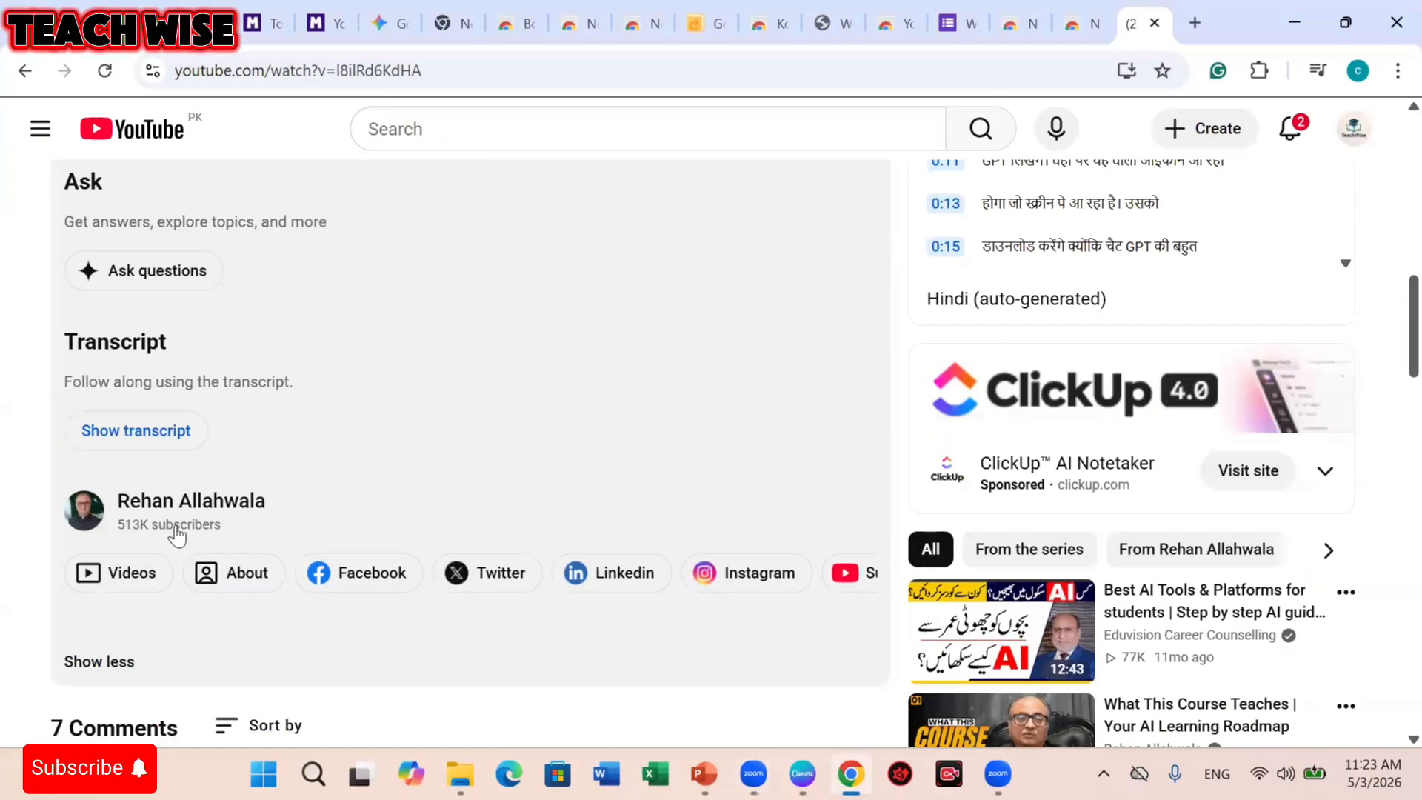
{"action": "left_click", "coordinate": [149, 437]}
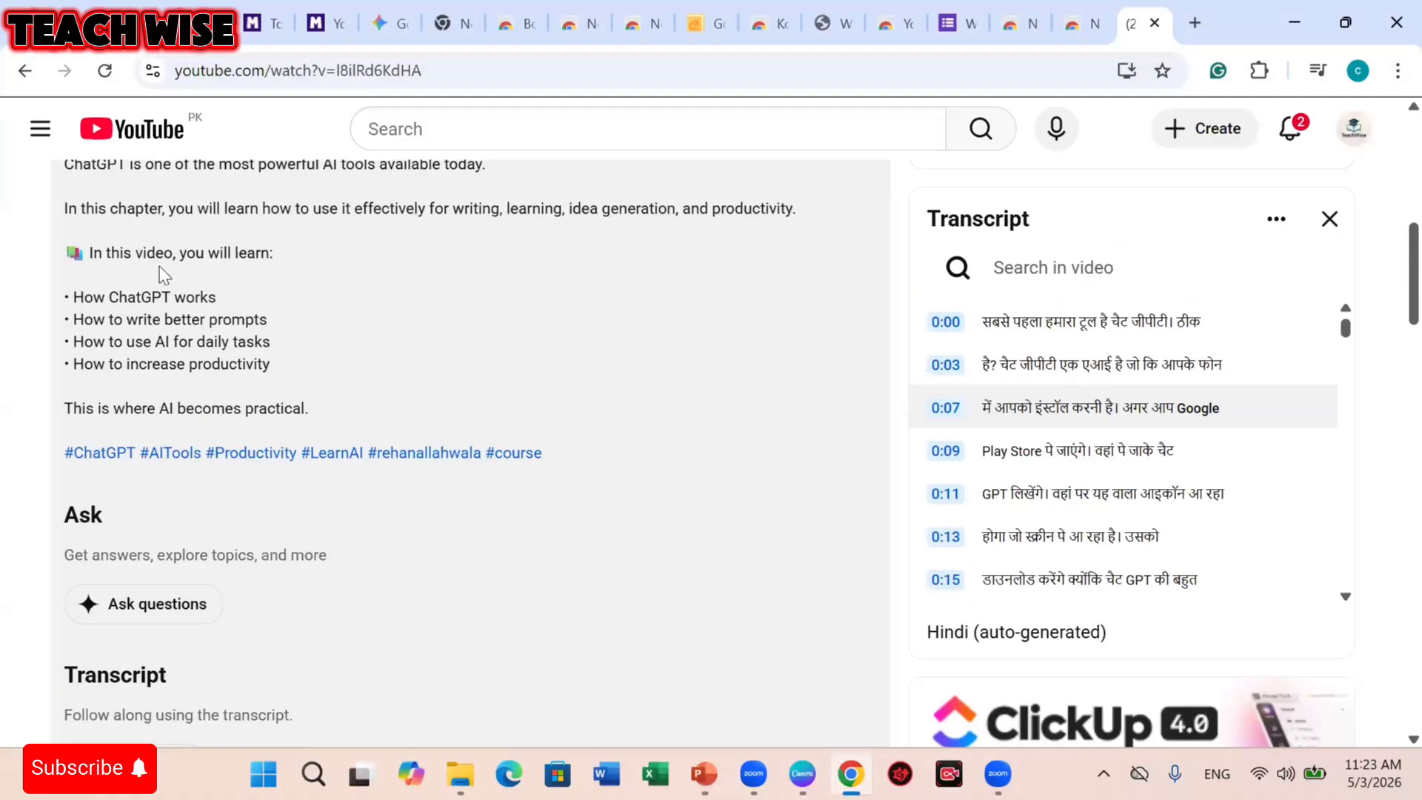
Select the video's description text from the view count through the Ask heading.
{"action": "scroll", "coordinate": [164, 276], "scroll_direction": "up", "scroll_amount": 3}
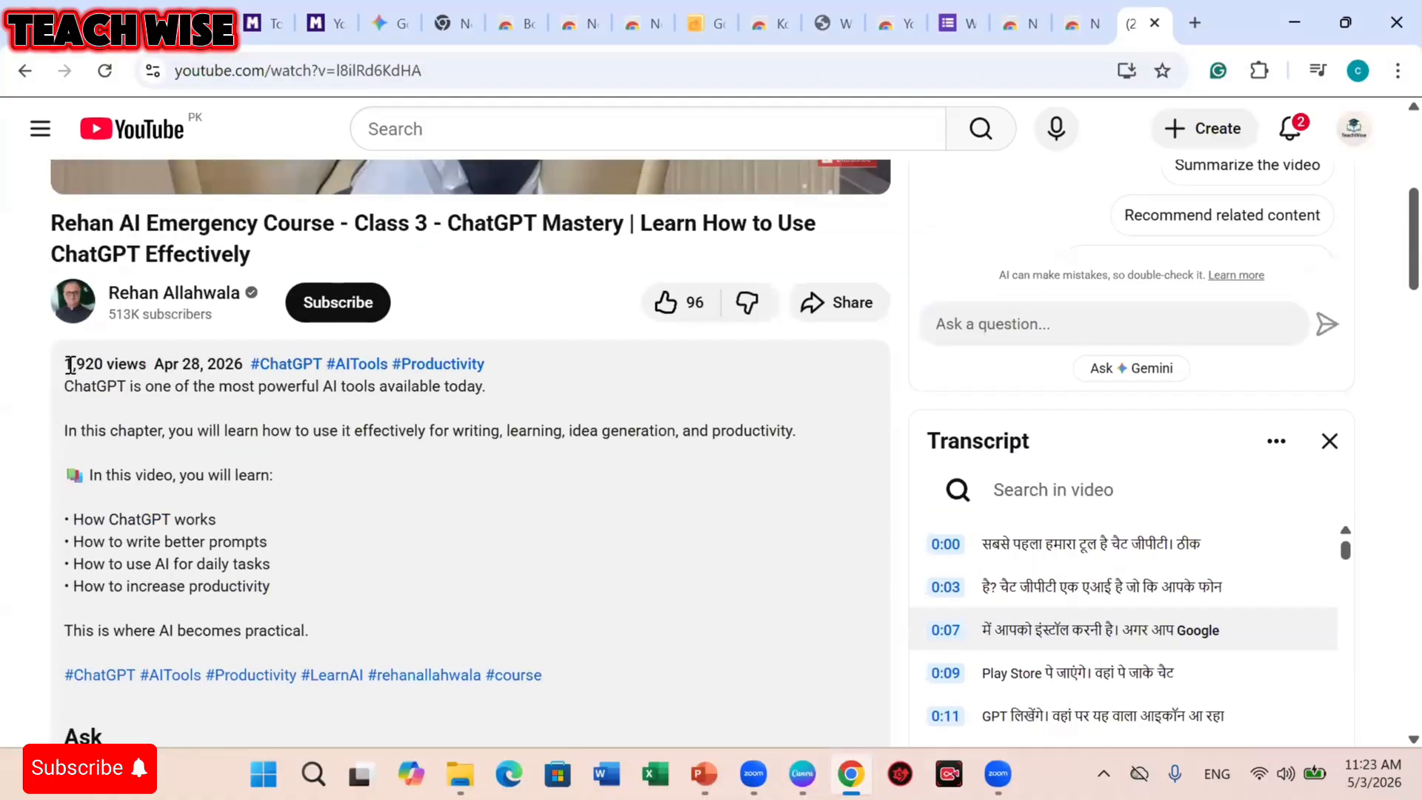
{"action": "left_click_drag", "start_coordinate": [72, 363], "coordinate": [553, 710]}
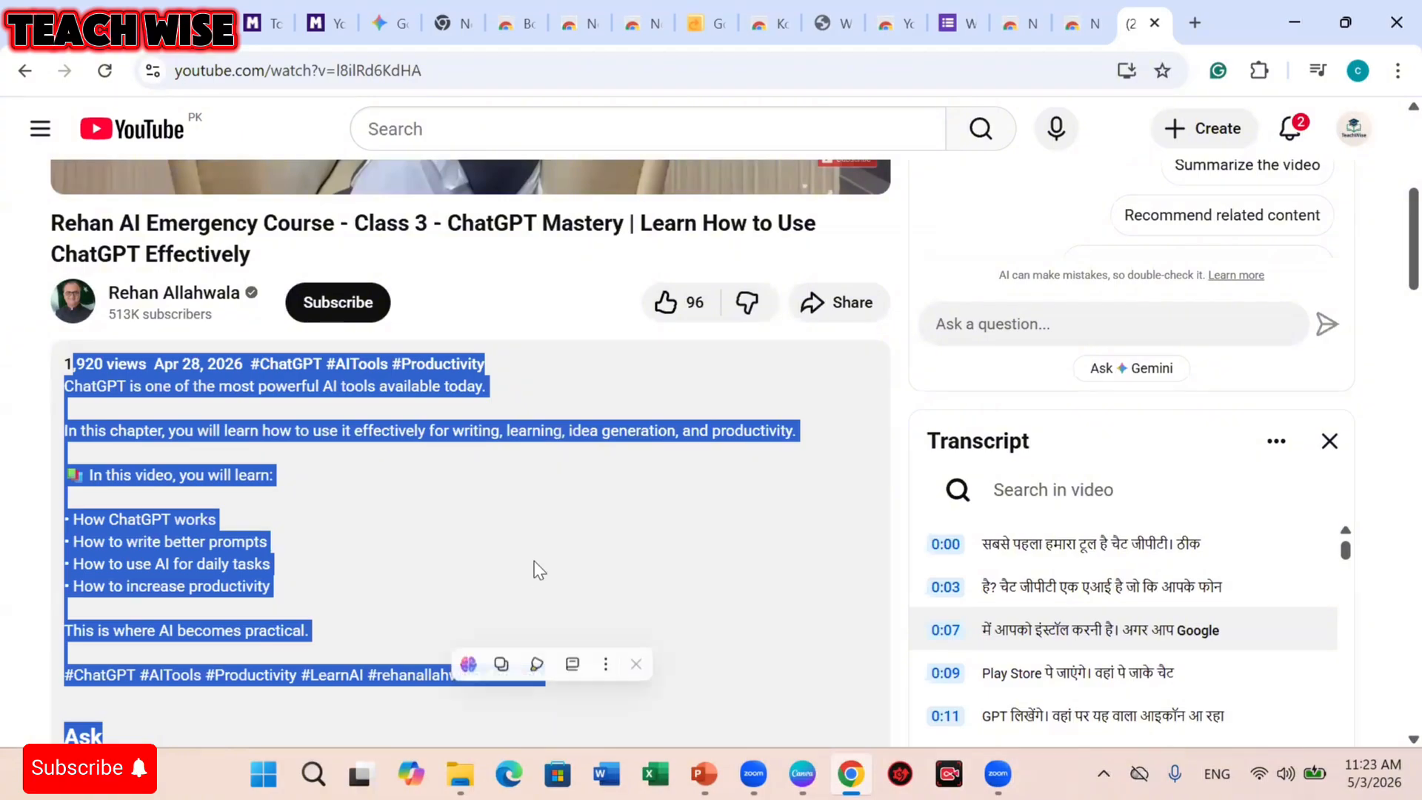
{"action": "scroll", "coordinate": [533, 563], "scroll_direction": "down", "scroll_amount": 3}
{"action": "scroll", "coordinate": [486, 526], "scroll_direction": "up", "scroll_amount": 6}
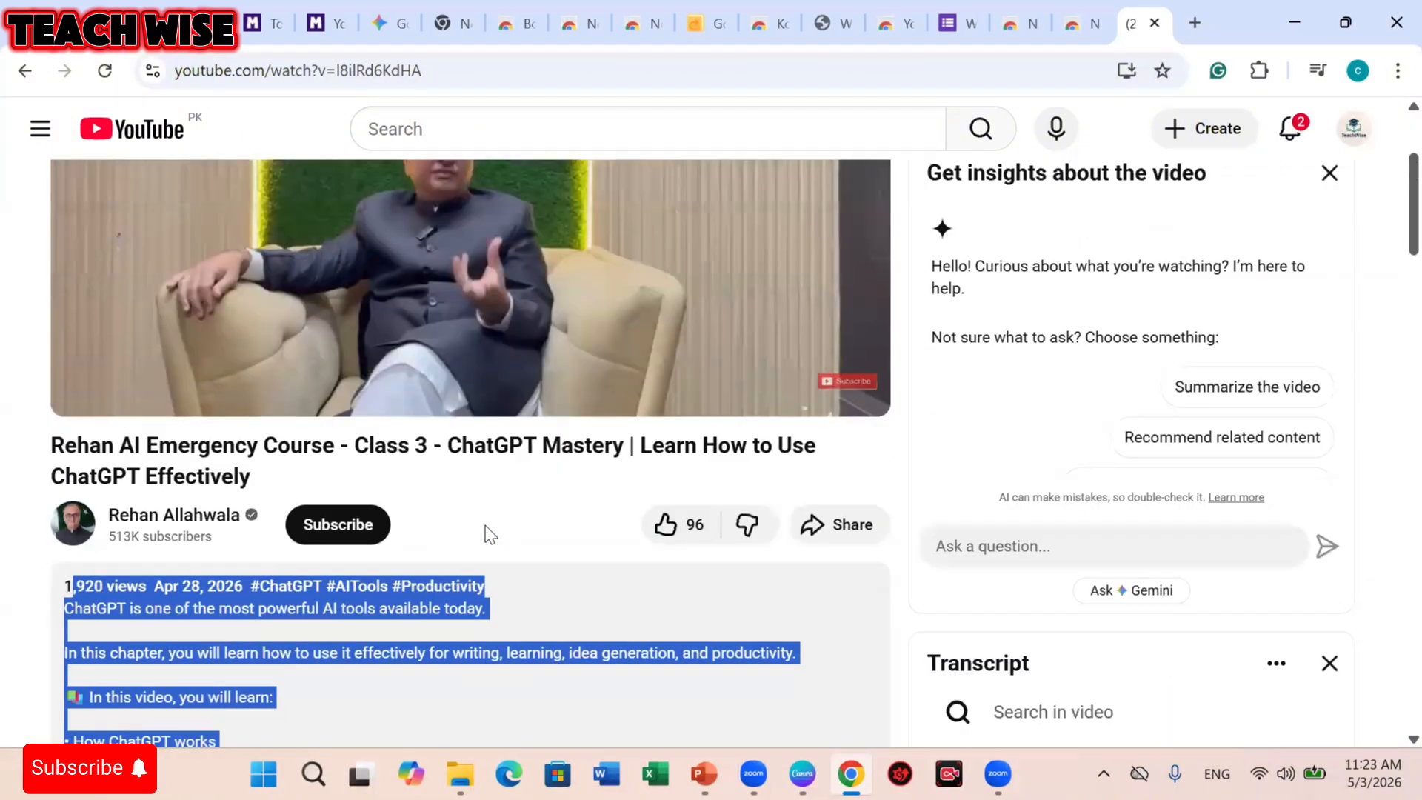
{"action": "scroll", "coordinate": [486, 526], "scroll_direction": "down", "scroll_amount": 4}
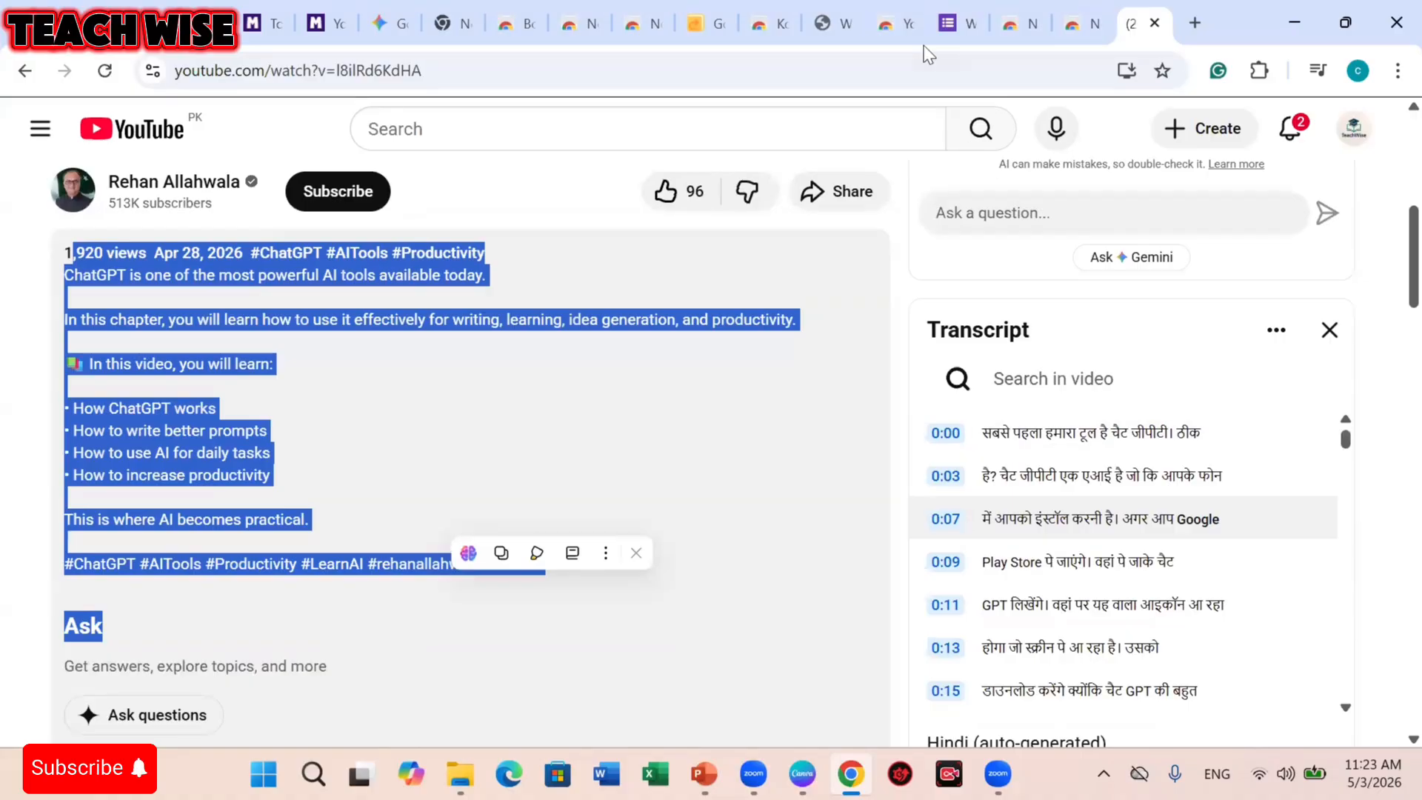
Look through the video's transcript from the opening lines to the last minute, checking its additional options.
{"action": "scroll", "coordinate": [1160, 463], "scroll_direction": "down", "scroll_amount": 3}
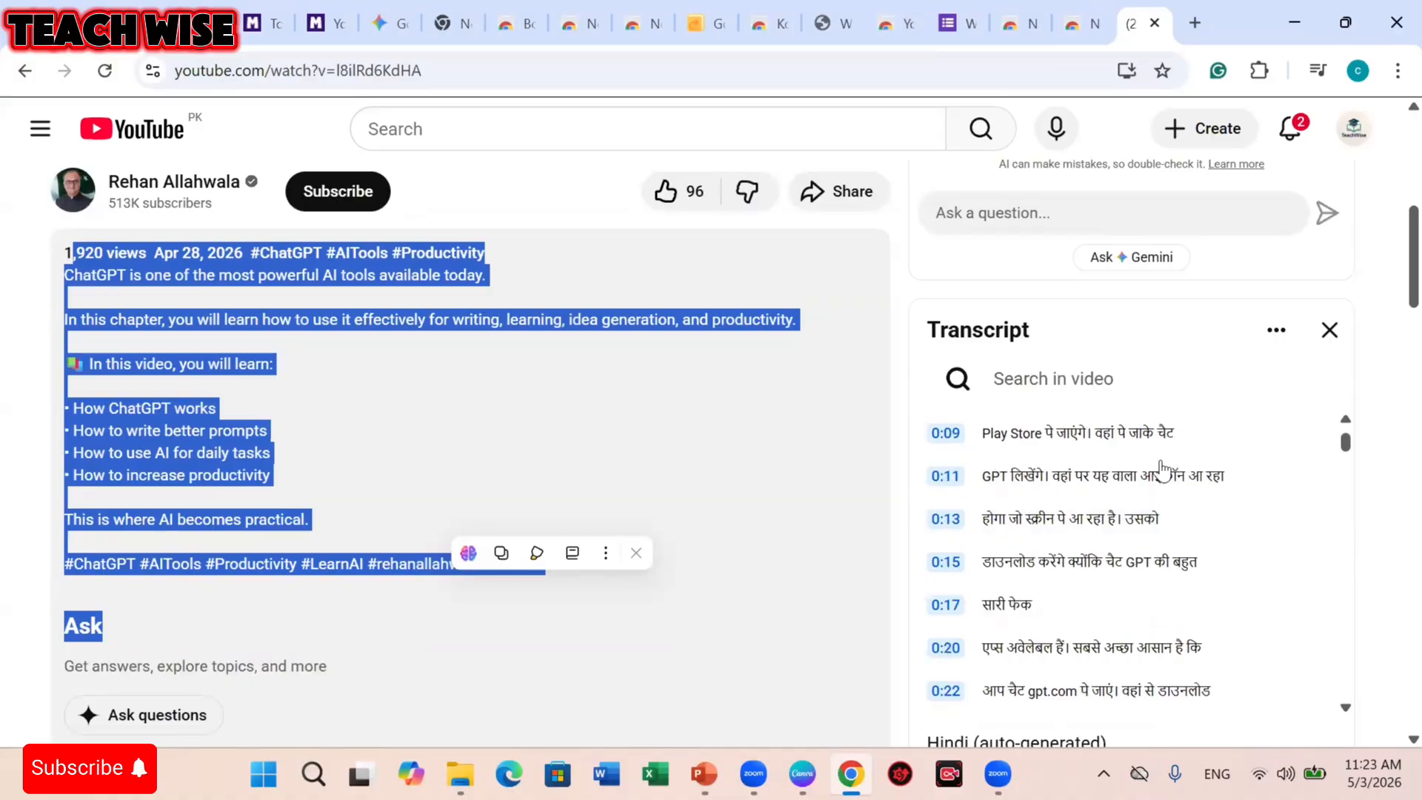
{"action": "scroll", "coordinate": [1162, 465], "scroll_direction": "up", "scroll_amount": 3}
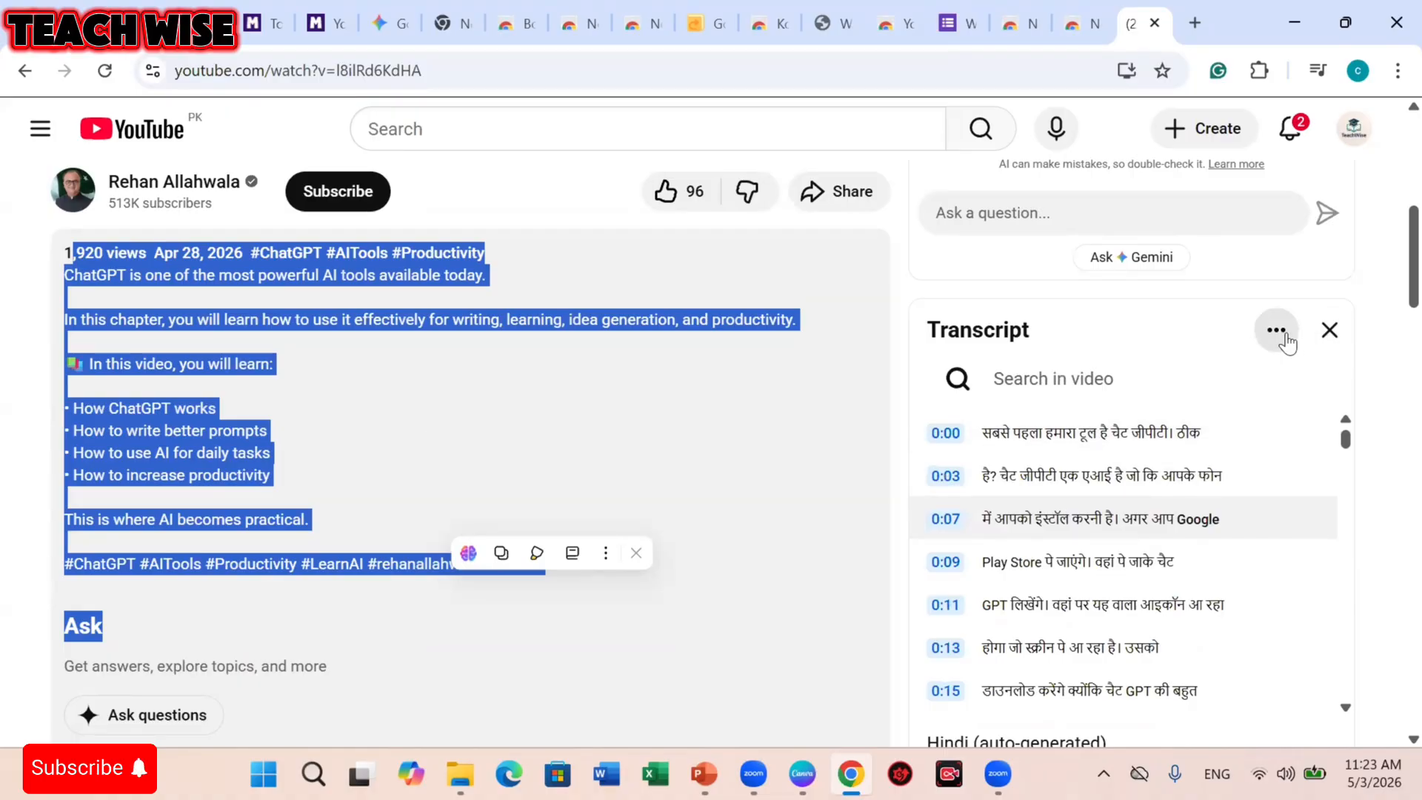
{"action": "left_click", "coordinate": [1287, 336]}
{"action": "left_click", "coordinate": [1277, 333]}
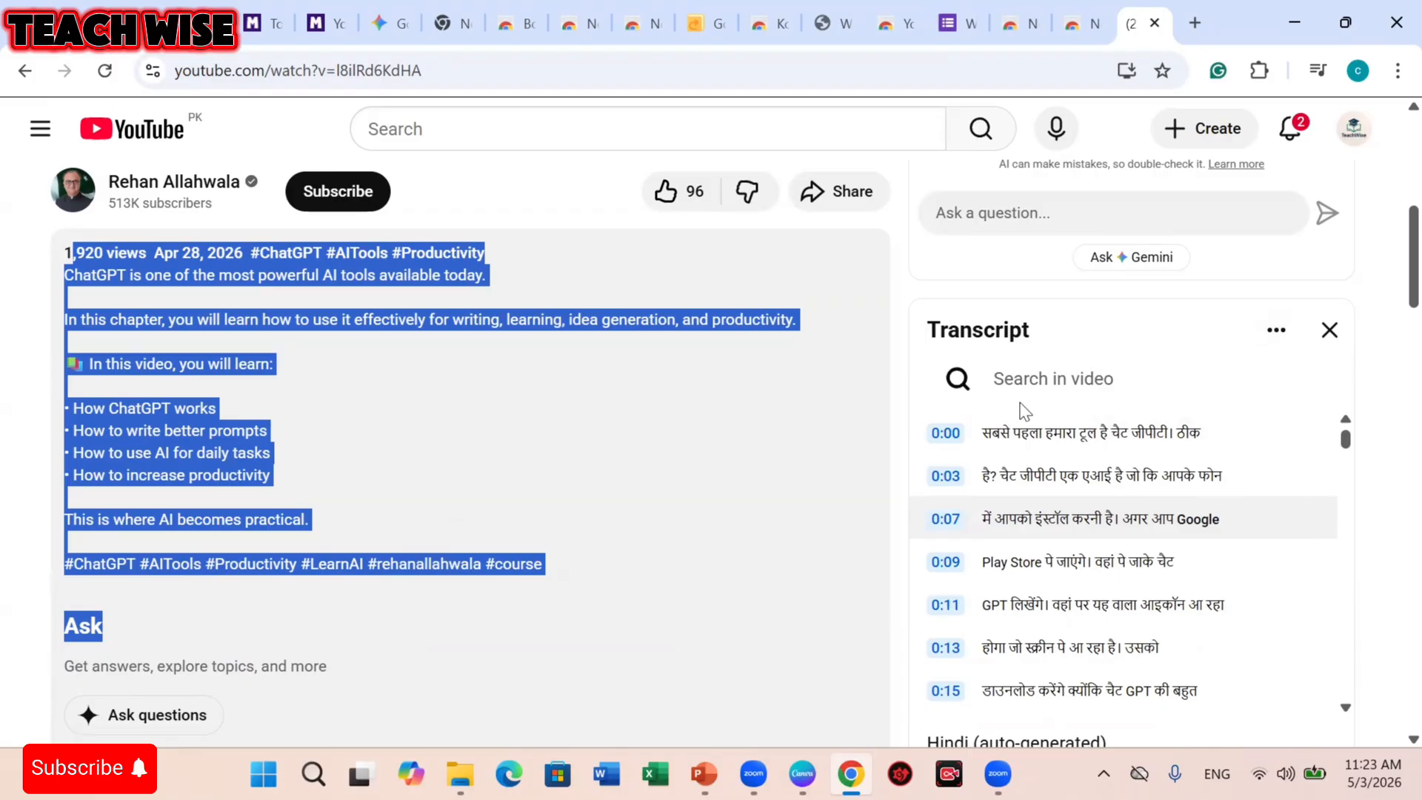
{"action": "scroll", "coordinate": [1119, 586], "scroll_direction": "down", "scroll_amount": 15}
{"action": "scroll", "coordinate": [1120, 592], "scroll_direction": "down", "scroll_amount": 20}
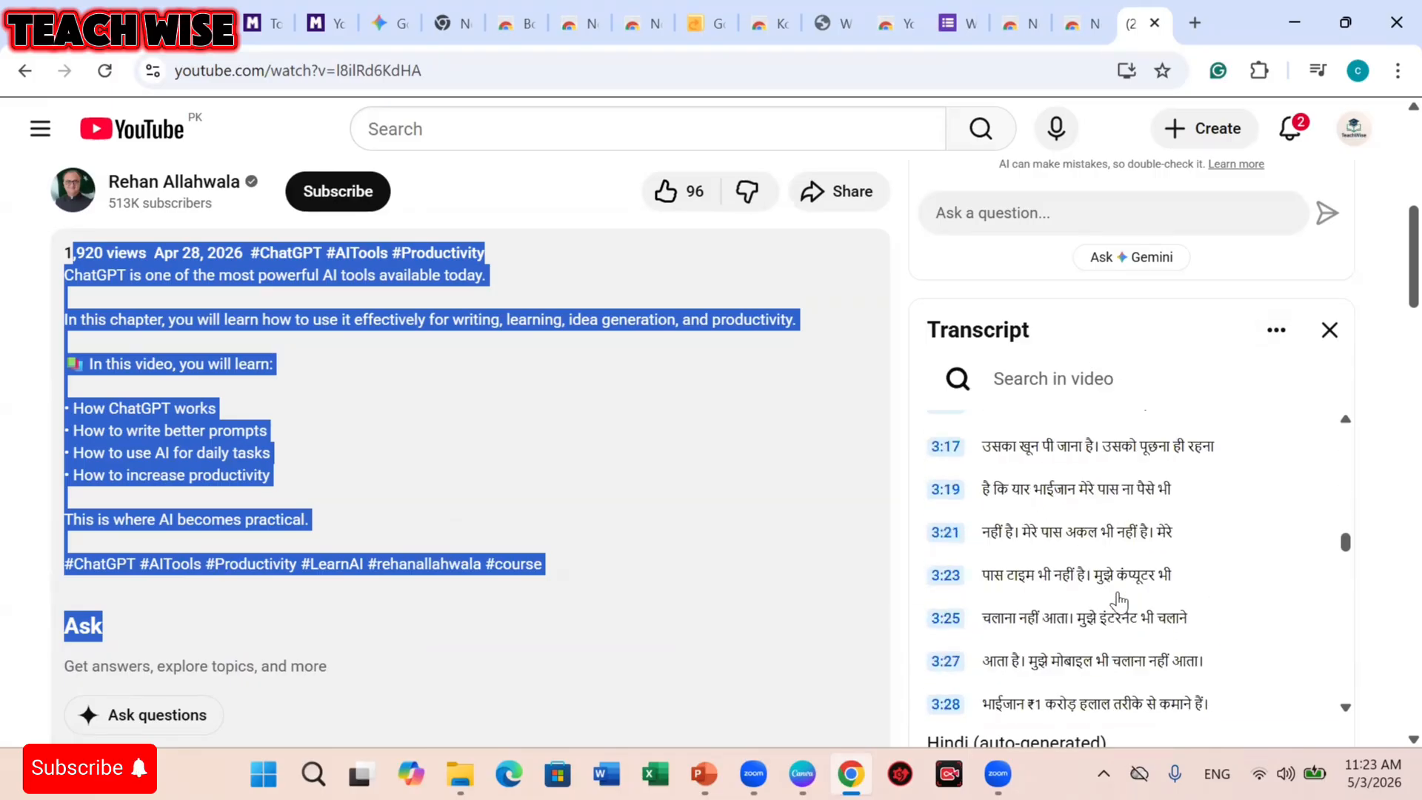
{"action": "scroll", "coordinate": [1109, 628], "scroll_direction": "down", "scroll_amount": 20}
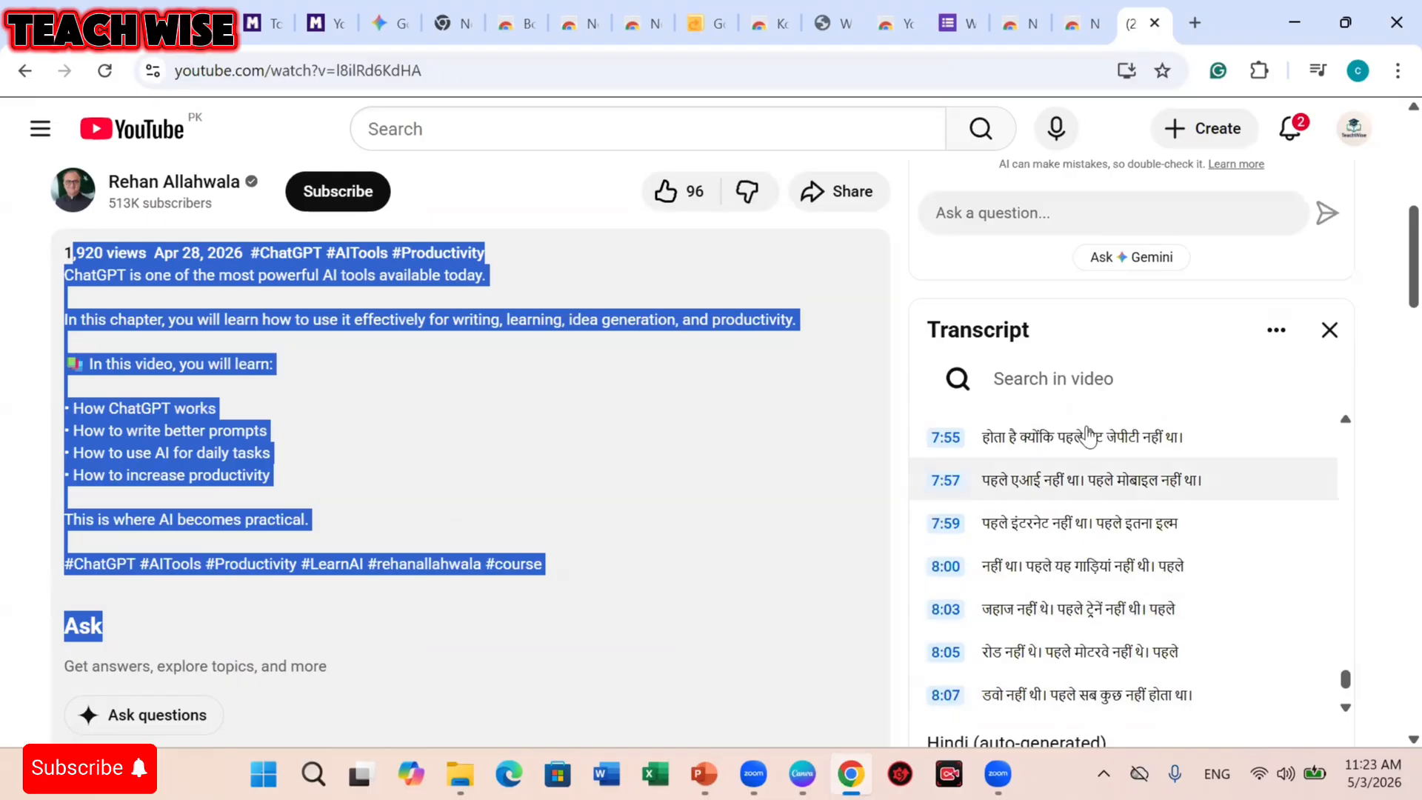
{"action": "left_click", "coordinate": [1278, 331]}
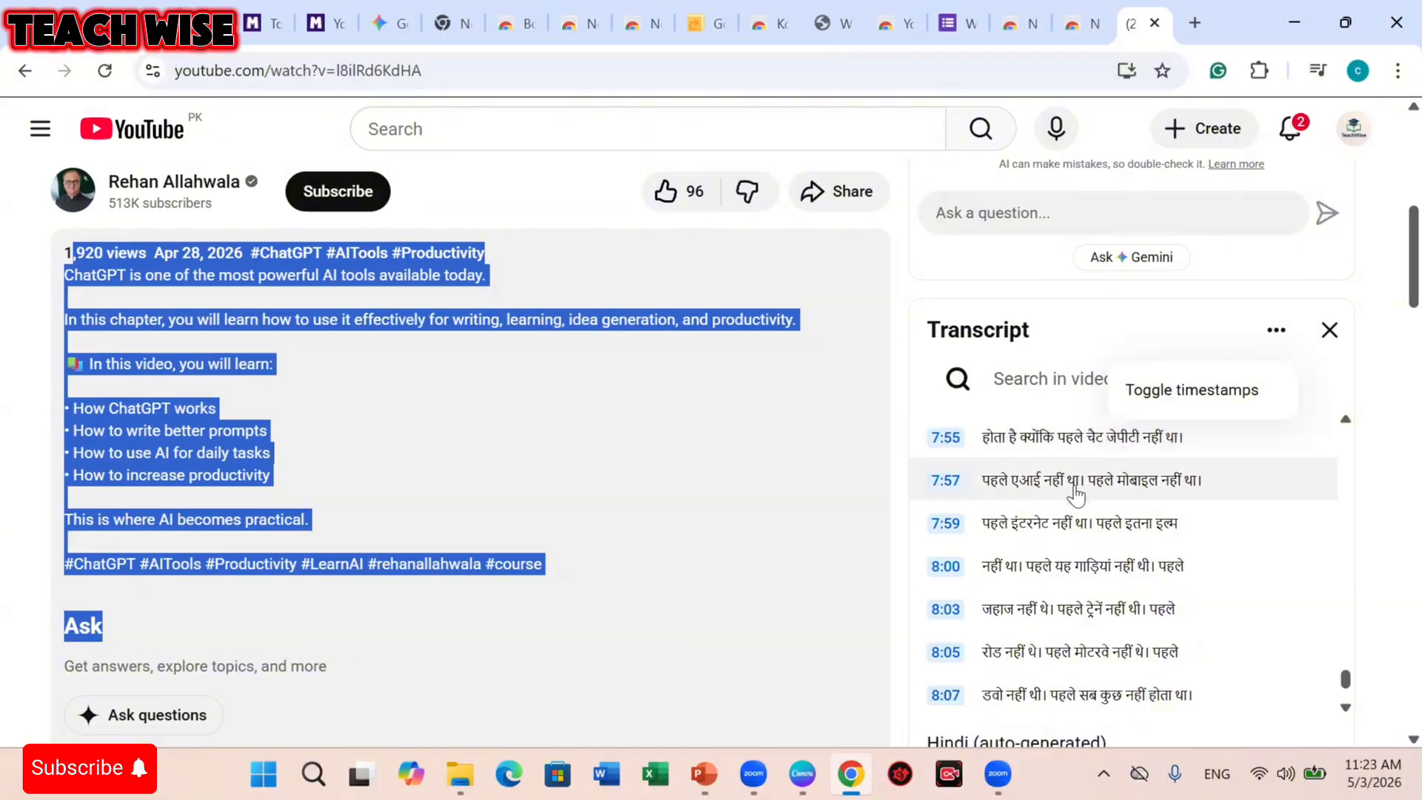
{"action": "left_click", "coordinate": [1259, 476]}
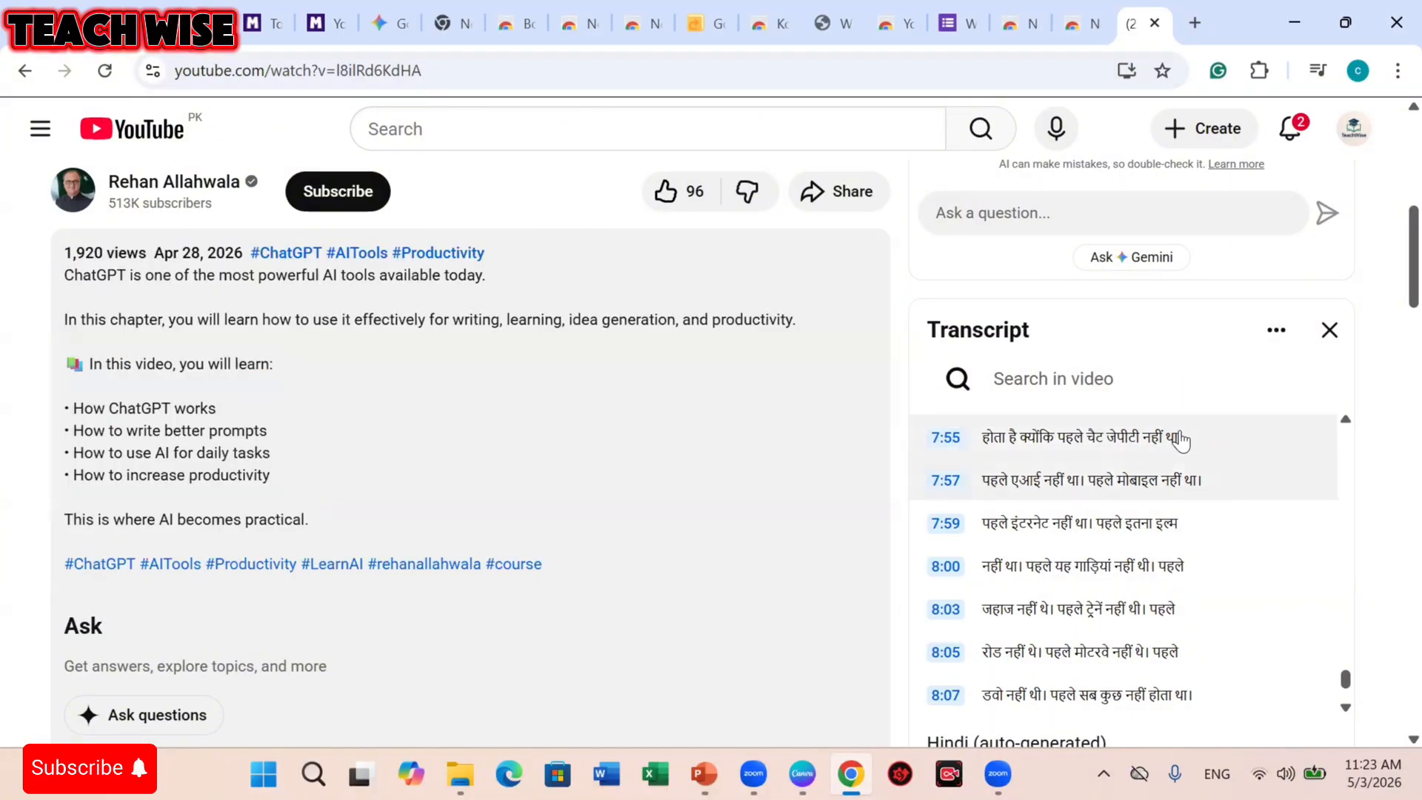
{"action": "key", "text": "ctrl+a"}
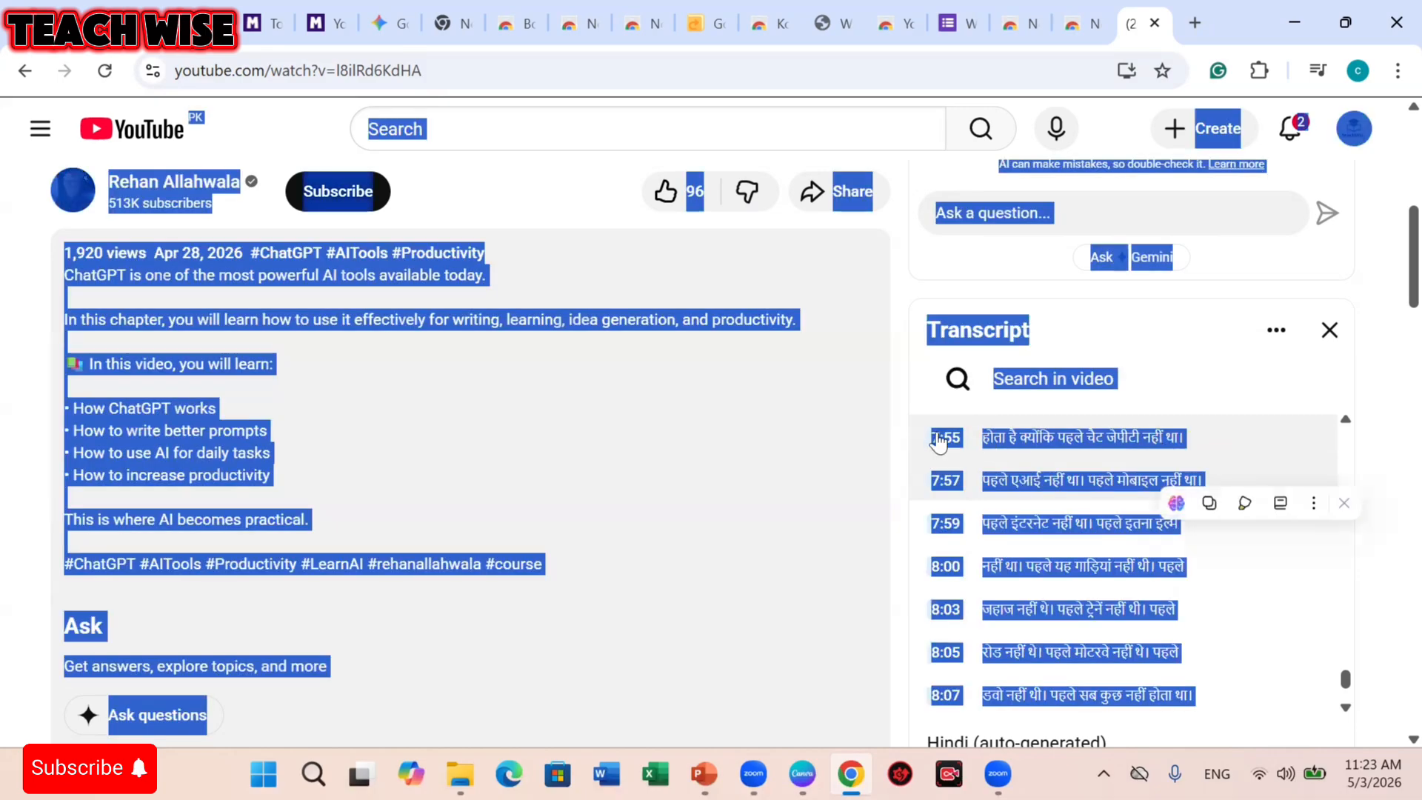
{"action": "left_click", "coordinate": [1301, 577]}
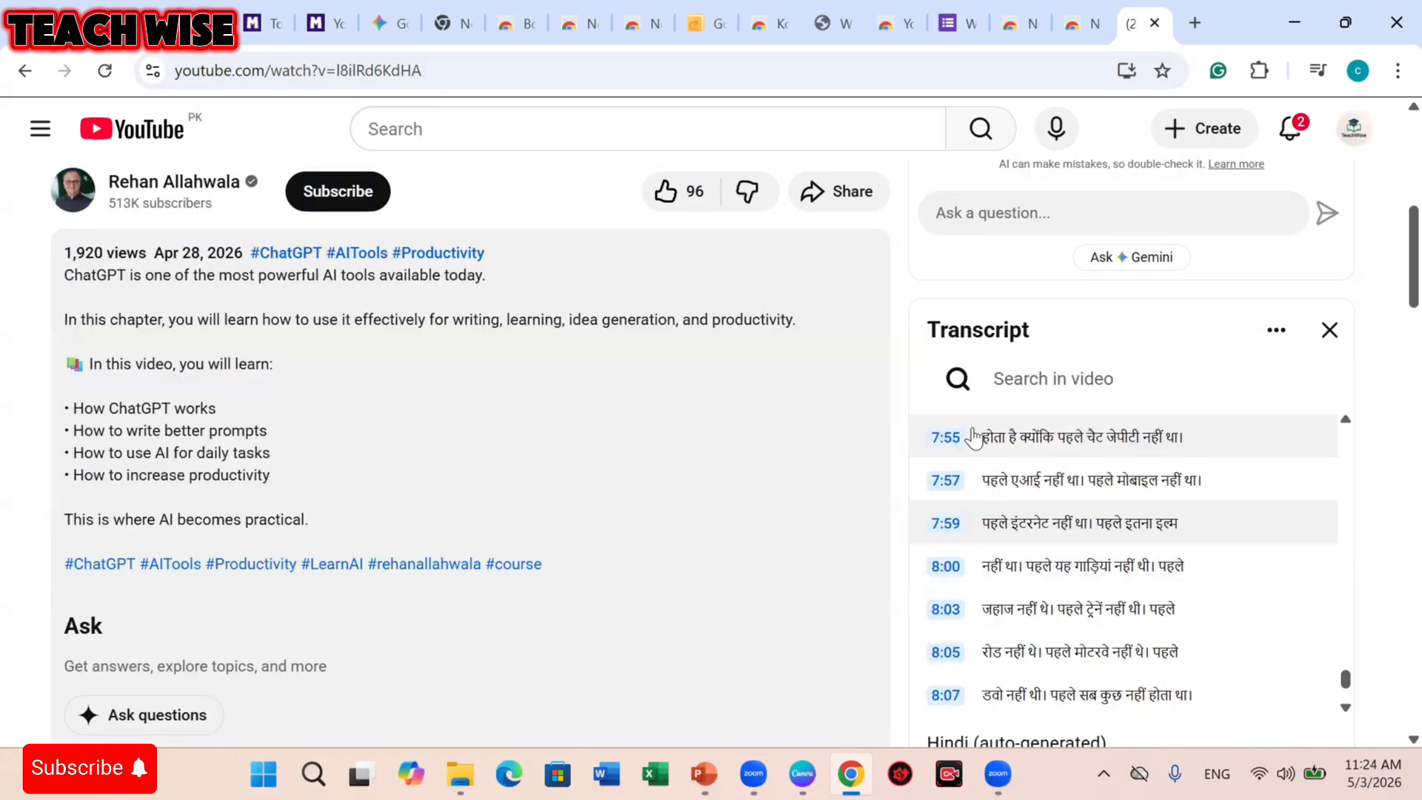
Copy the transcript lines from 7:55 to the end and paste them as the YouTube Transcript in MagicSchool's YouTube Video Questions tool.
{"action": "left_click_drag", "start_coordinate": [975, 437], "coordinate": [1080, 483]}
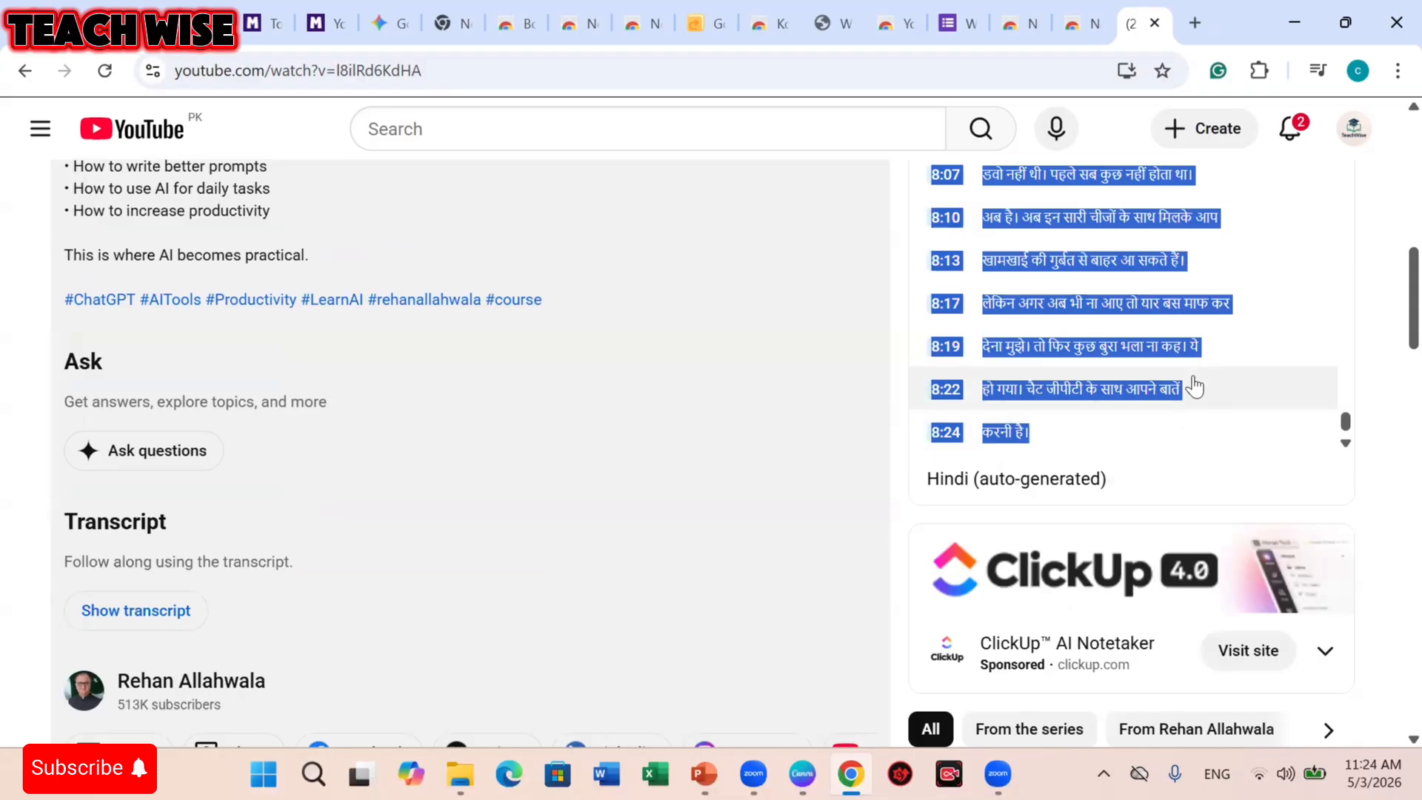
{"action": "left_click", "coordinate": [634, 37]}
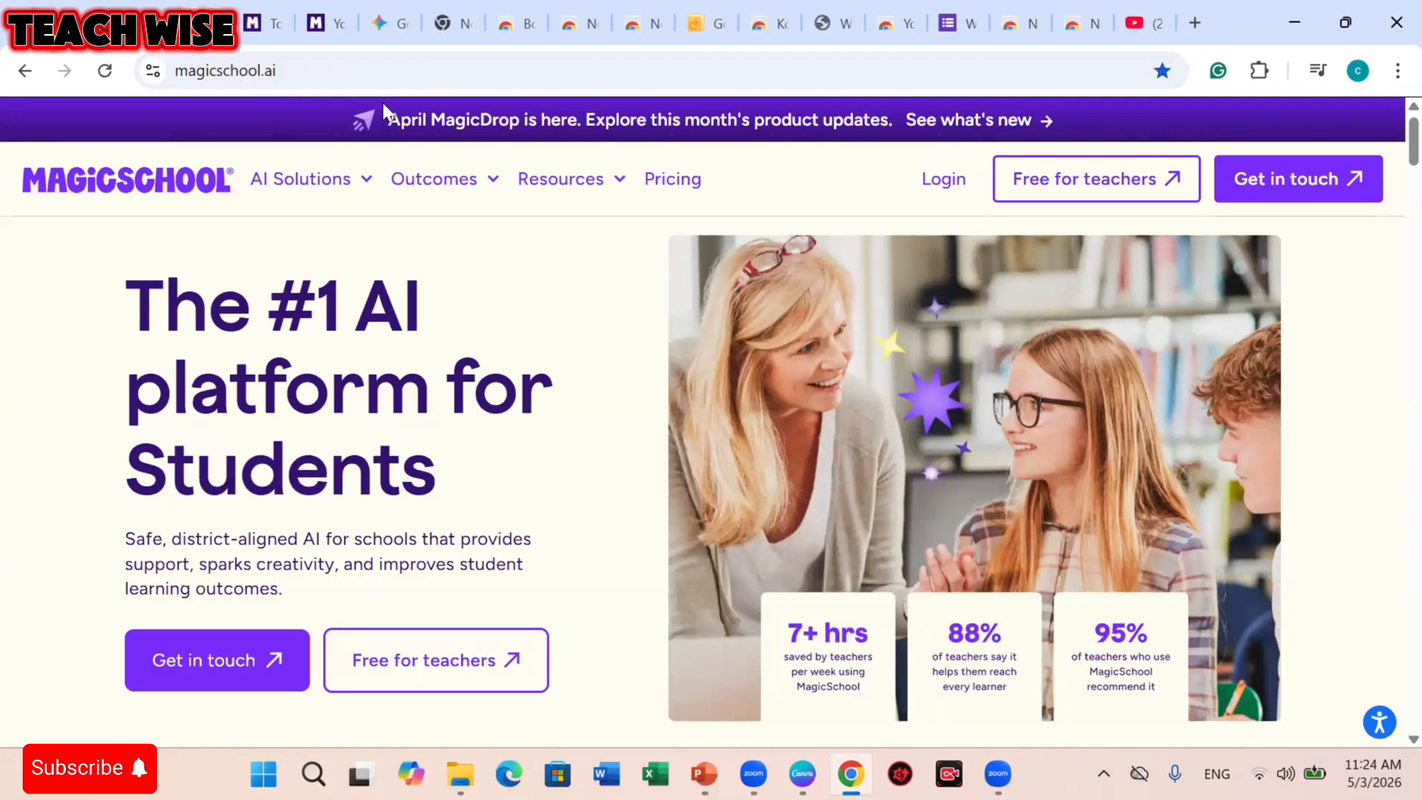
{"action": "left_click", "coordinate": [330, 28]}
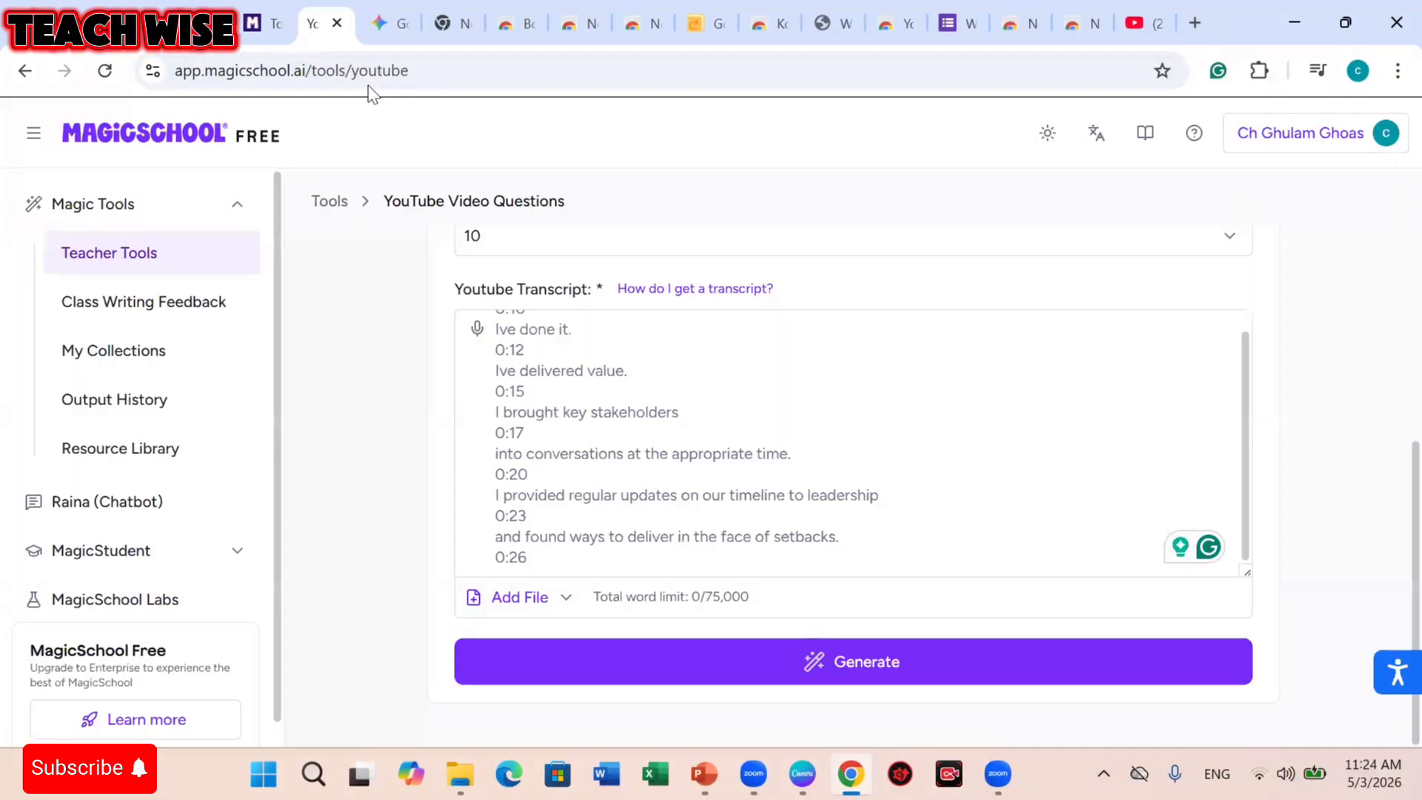
{"action": "left_click", "coordinate": [600, 382]}
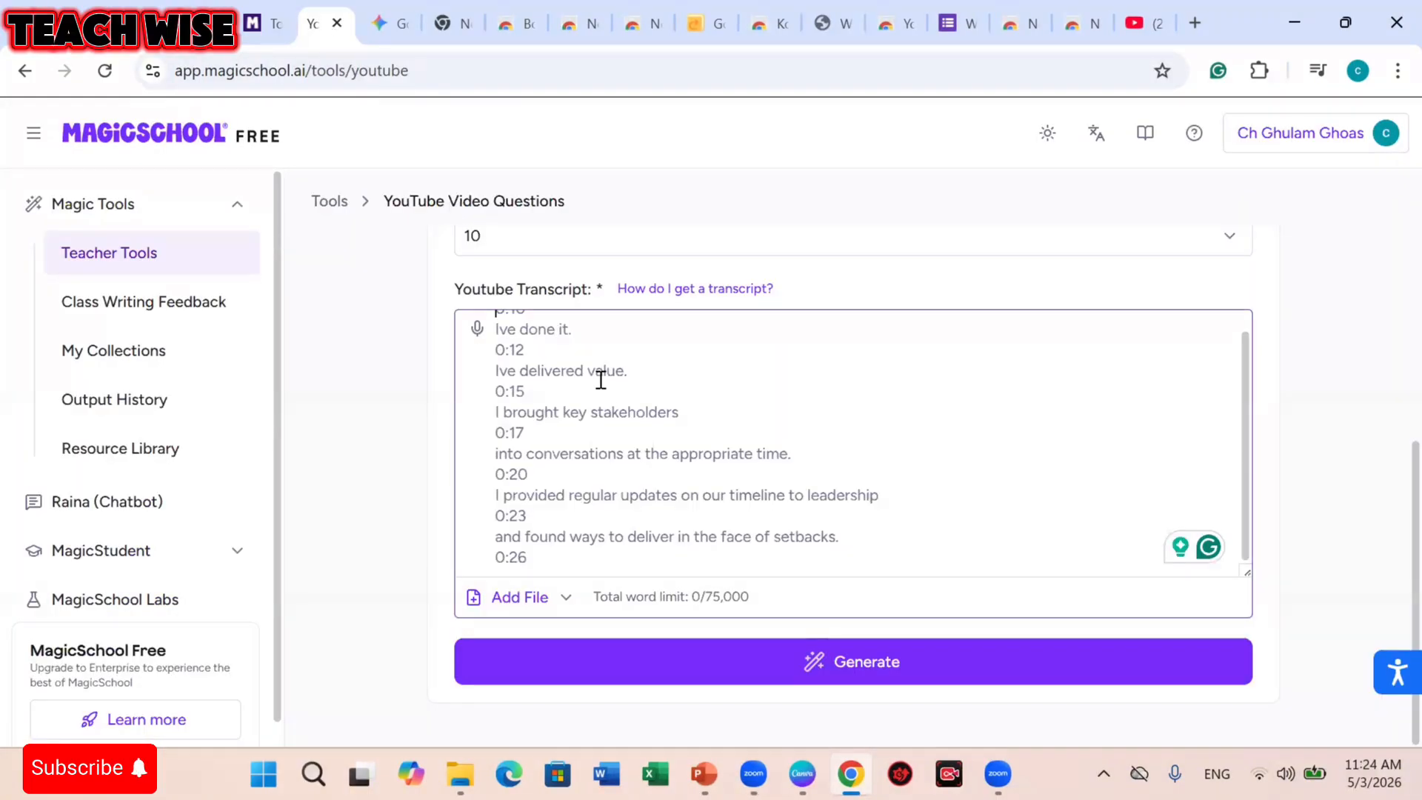
{"action": "key", "text": "ctrl+v"}
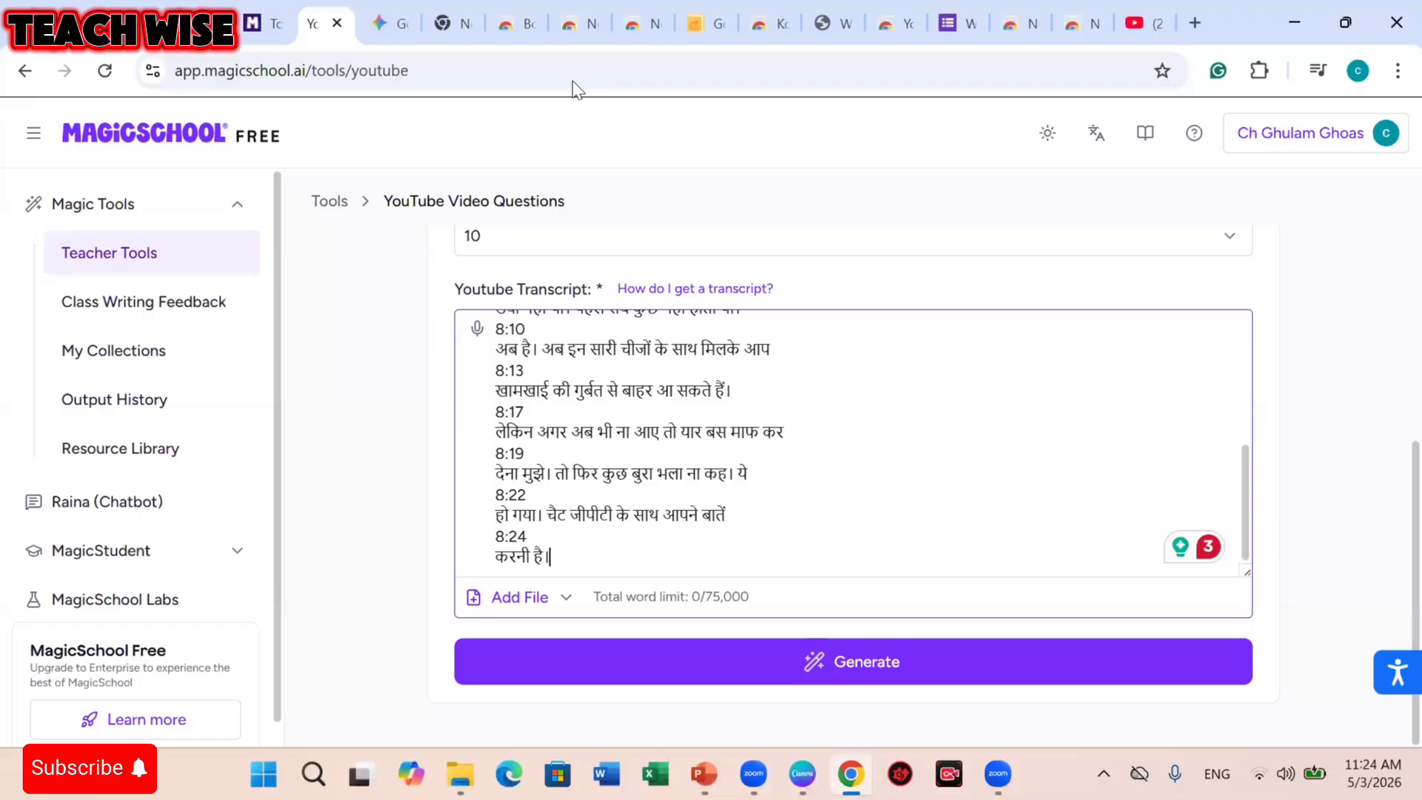
{"action": "scroll", "coordinate": [715, 320], "scroll_direction": "up", "scroll_amount": 10}
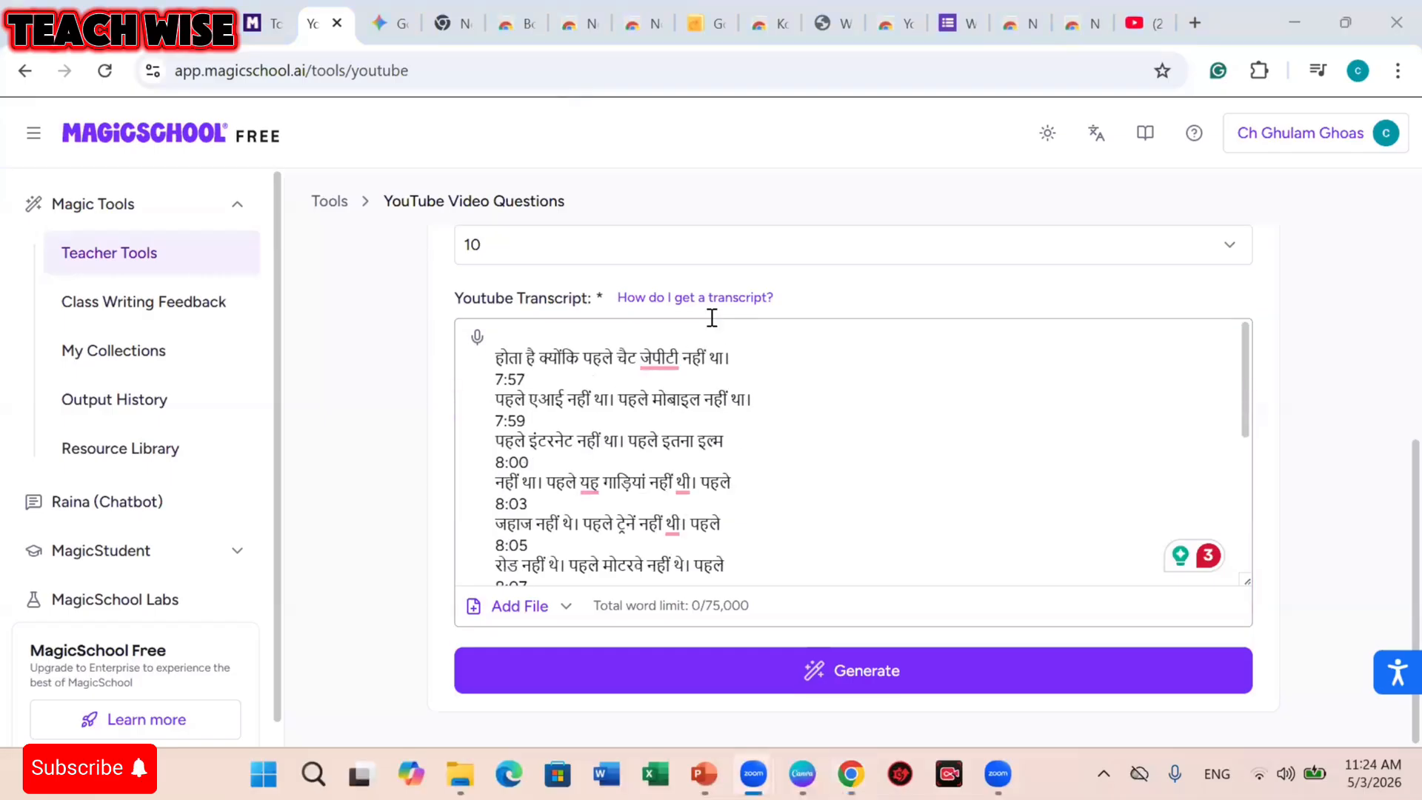
{"action": "scroll", "coordinate": [674, 477], "scroll_direction": "down", "scroll_amount": 5}
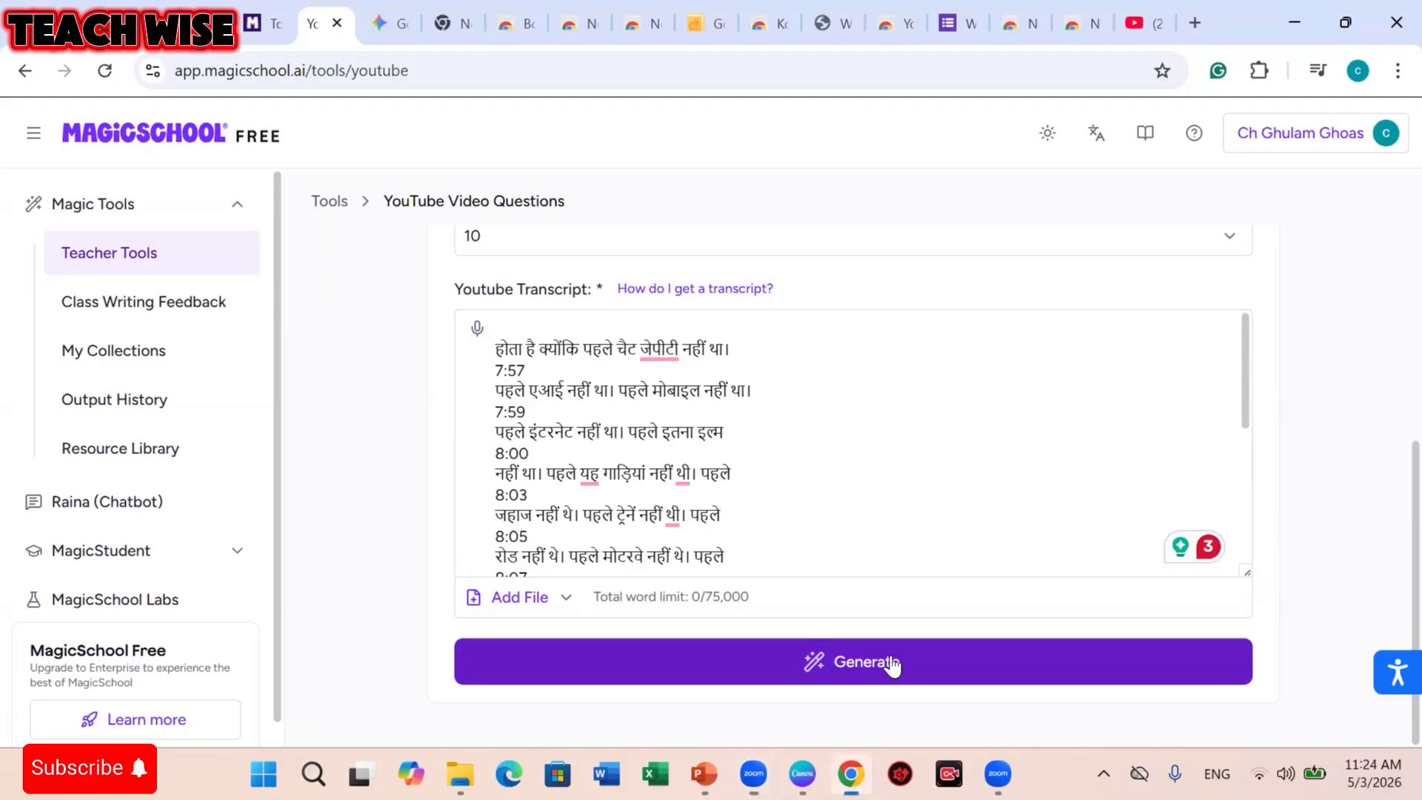
Generate the 10 questions from the pasted transcript and review the questions and their answer key.
{"action": "left_click", "coordinate": [893, 663]}
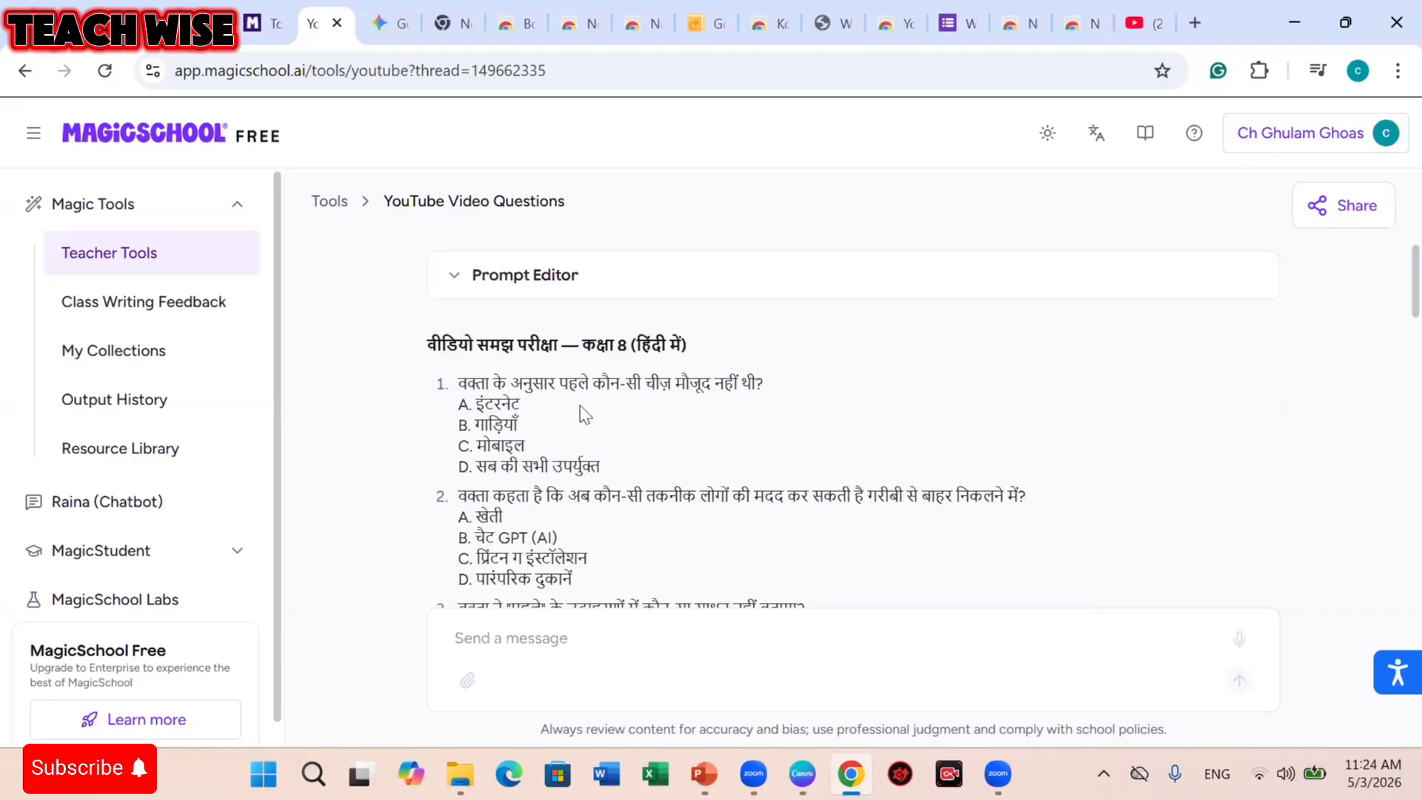
{"action": "scroll", "coordinate": [603, 461], "scroll_direction": "down", "scroll_amount": 15}
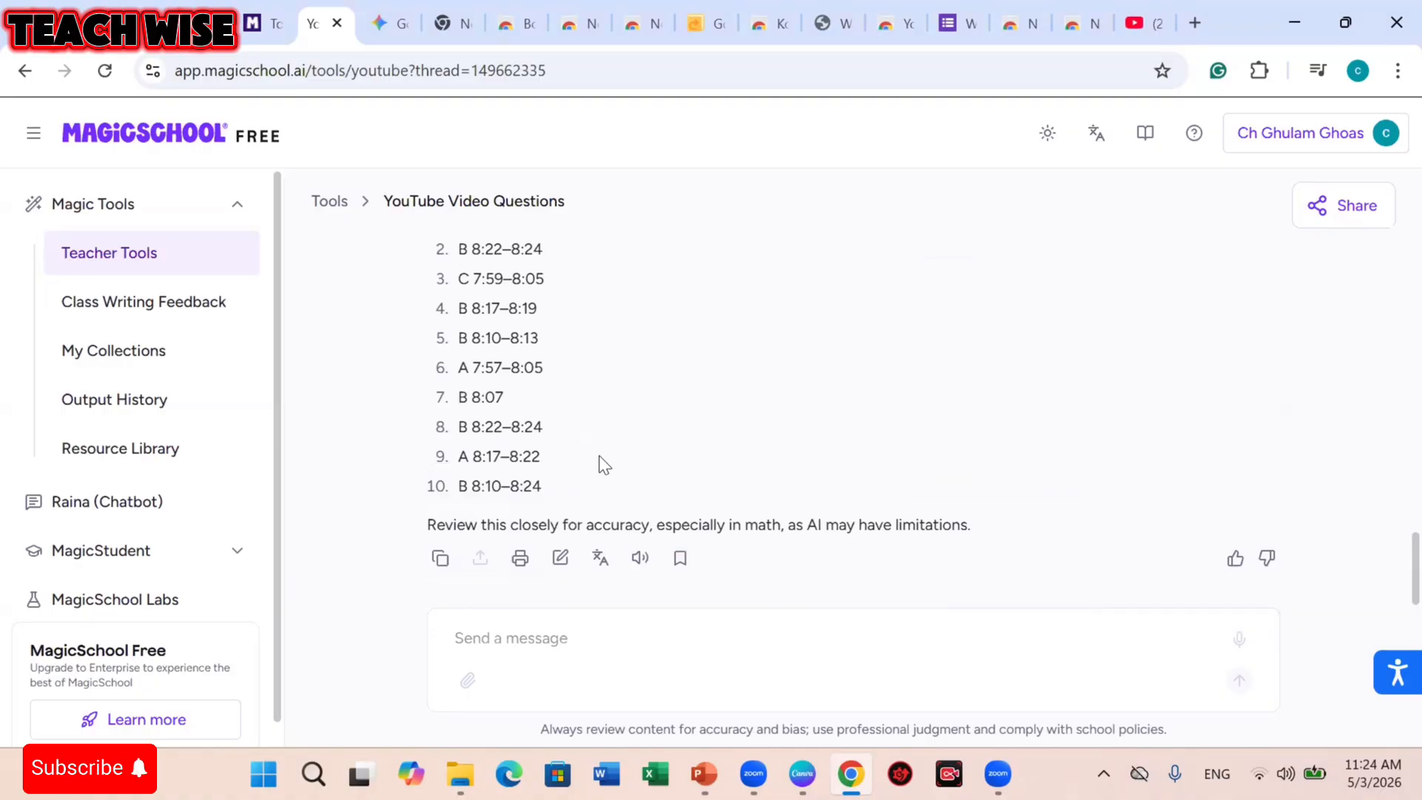
{"action": "scroll", "coordinate": [756, 484], "scroll_direction": "up", "scroll_amount": 3}
{"action": "scroll", "coordinate": [756, 483], "scroll_direction": "down", "scroll_amount": 4}
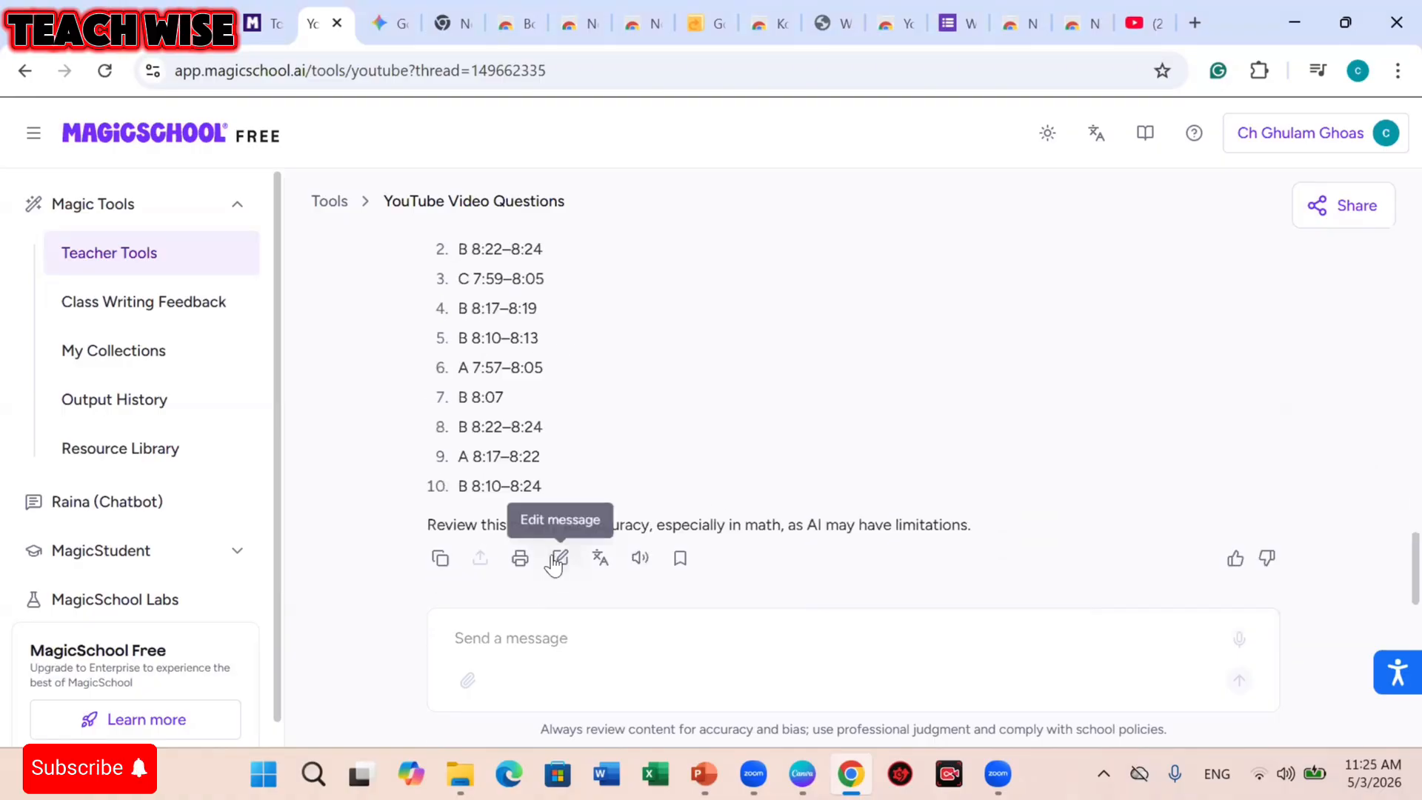
{"action": "scroll", "coordinate": [645, 587], "scroll_direction": "up", "scroll_amount": 18}
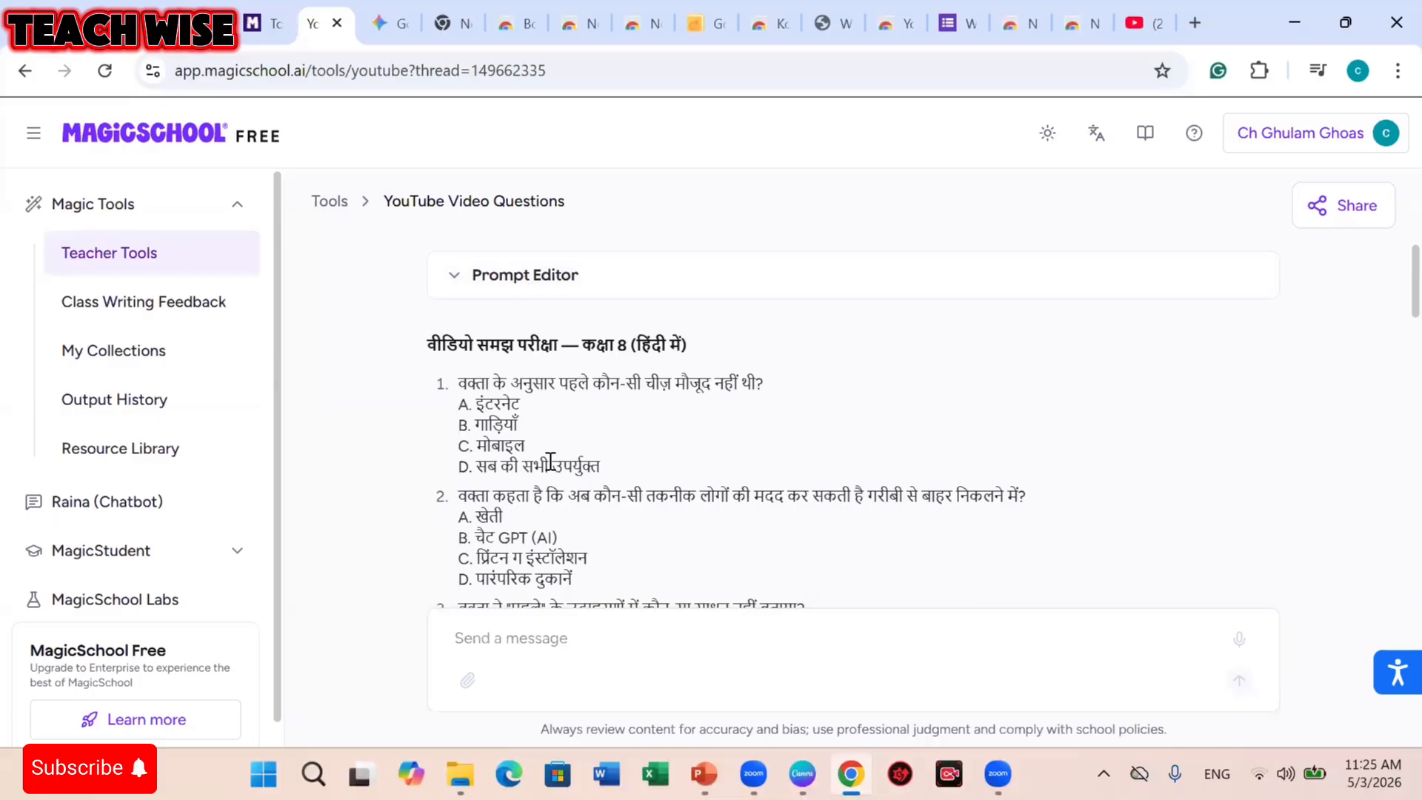
{"action": "scroll", "coordinate": [551, 461], "scroll_direction": "down", "scroll_amount": 15}
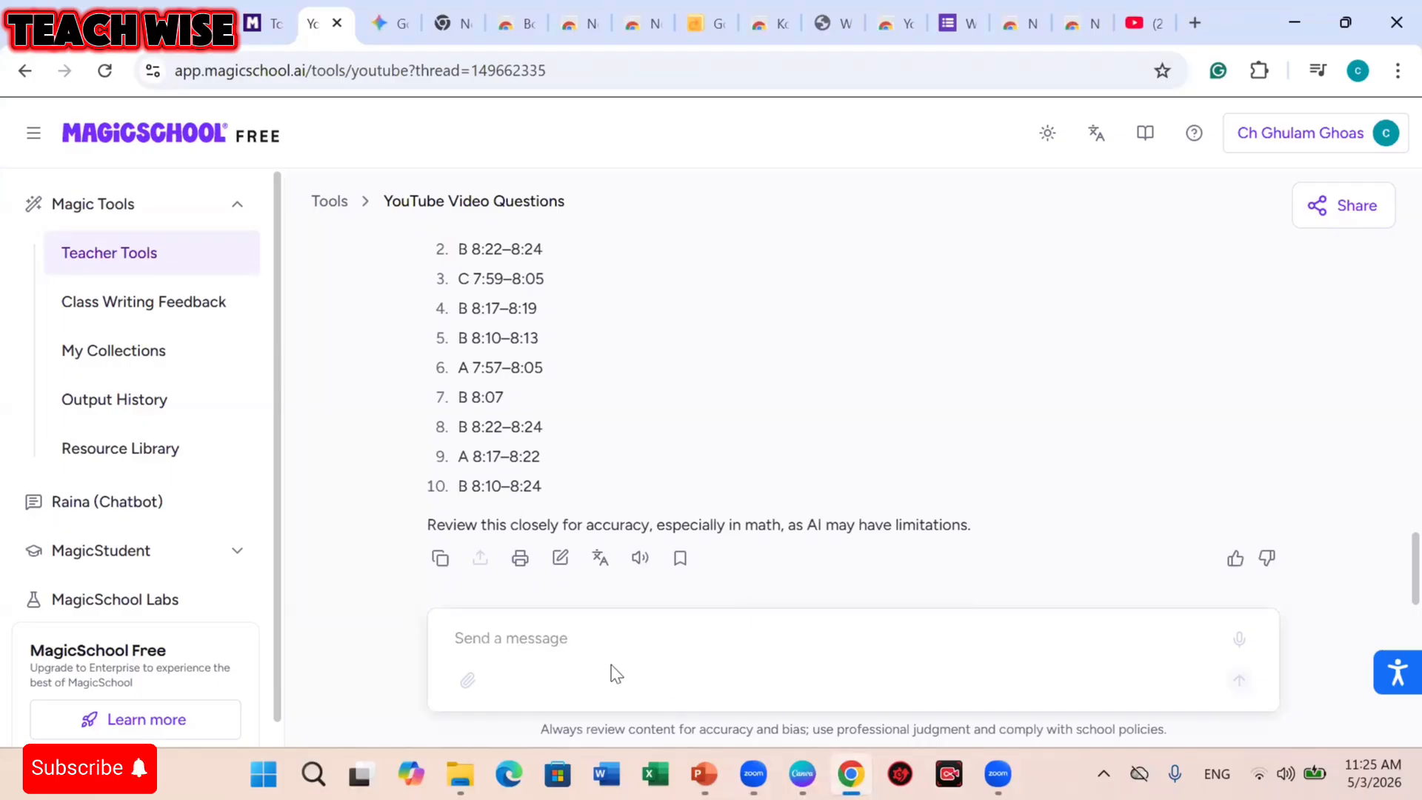
{"action": "scroll", "coordinate": [474, 371], "scroll_direction": "up", "scroll_amount": 15}
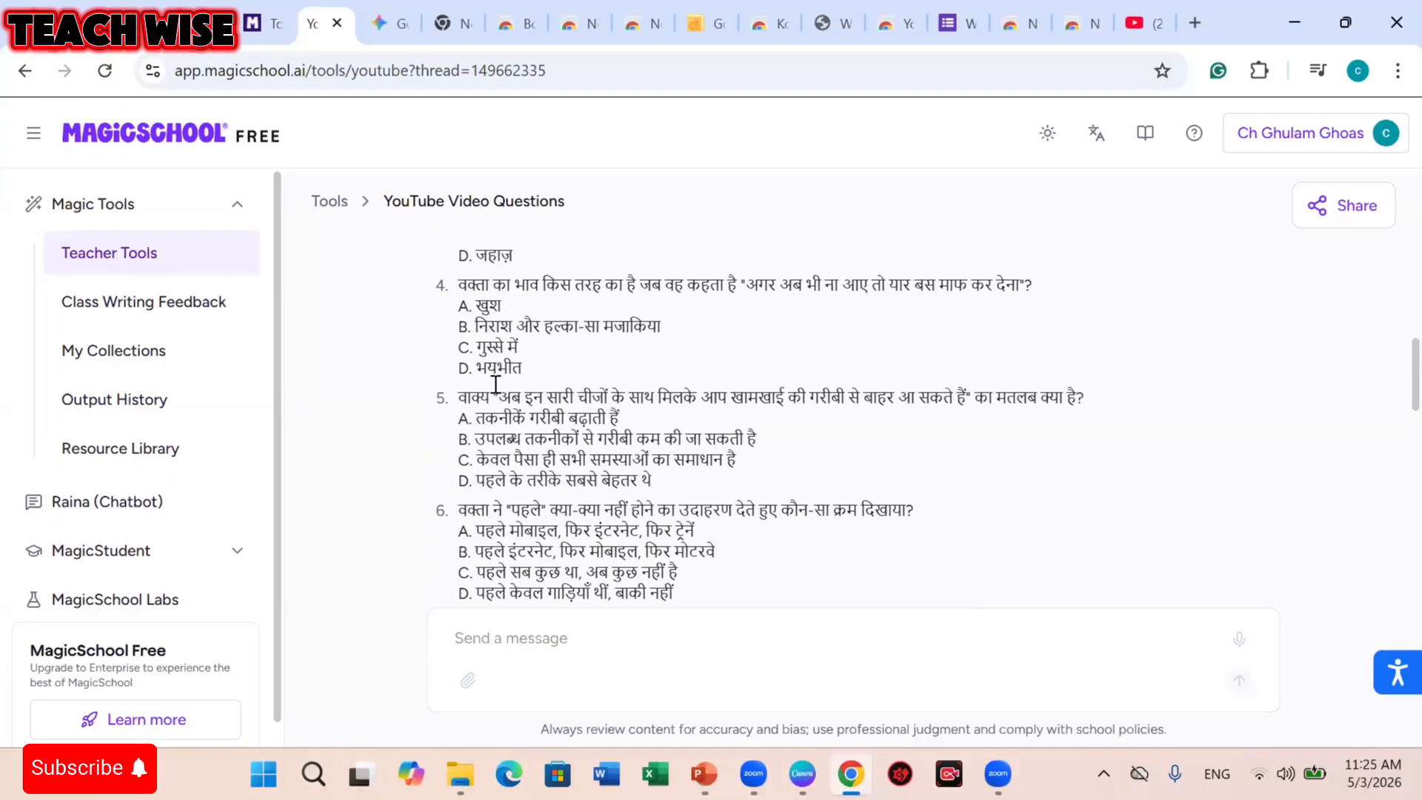
{"action": "scroll", "coordinate": [496, 430], "scroll_direction": "down", "scroll_amount": 15}
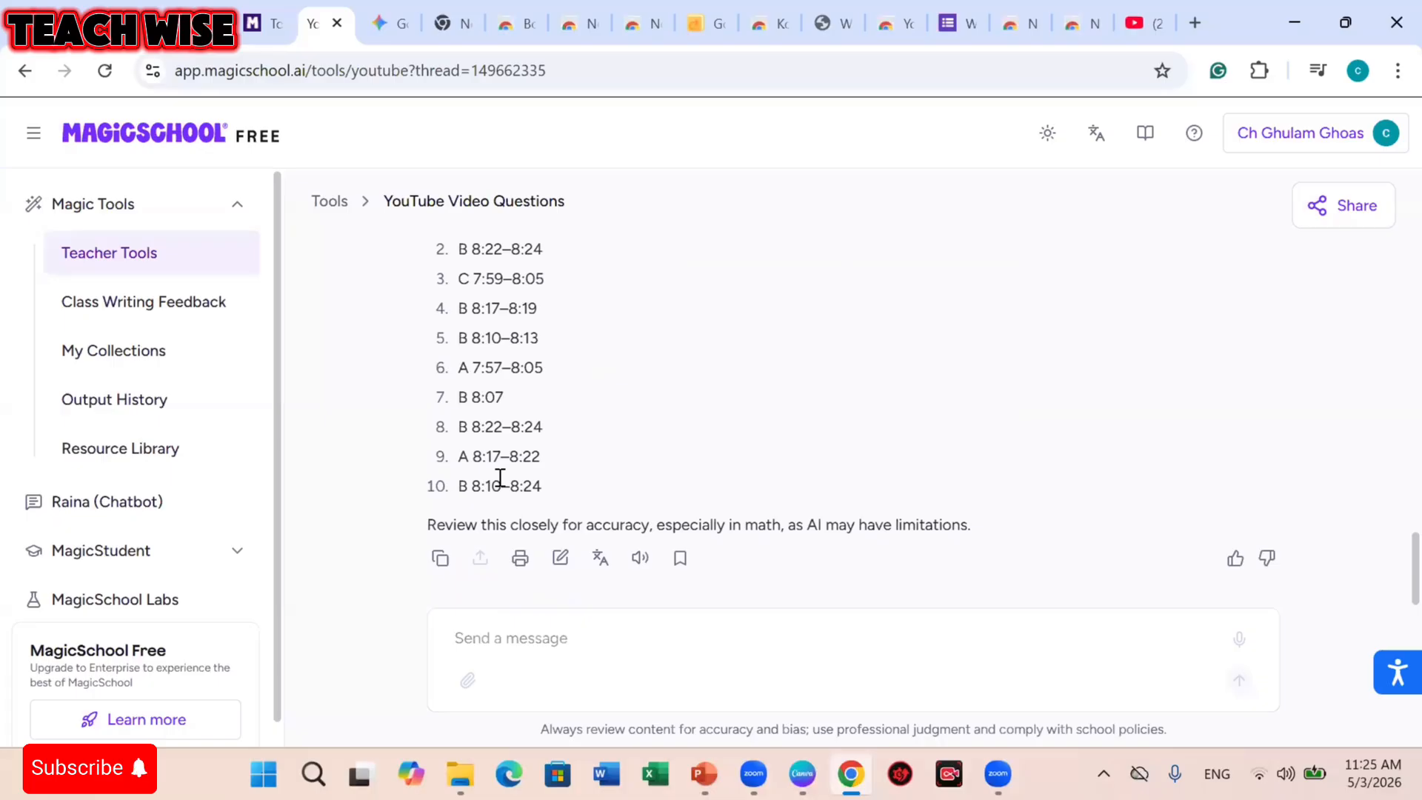
{"action": "scroll", "coordinate": [500, 478], "scroll_direction": "up", "scroll_amount": 15}
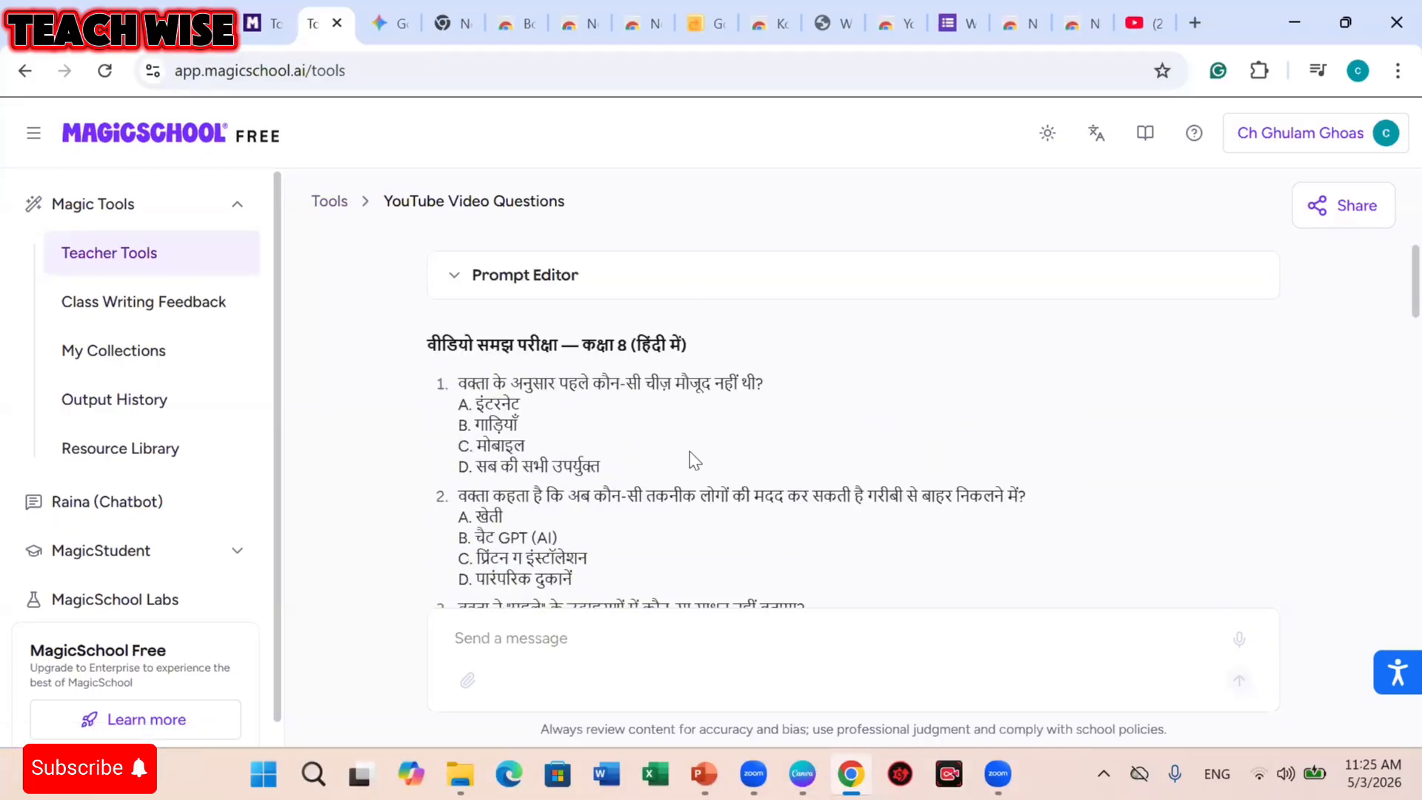
Return to the tools list, reopen the YouTube Video Questions tool, and set the number of questions to 7.
{"action": "scroll", "coordinate": [692, 457], "scroll_direction": "down", "scroll_amount": 10}
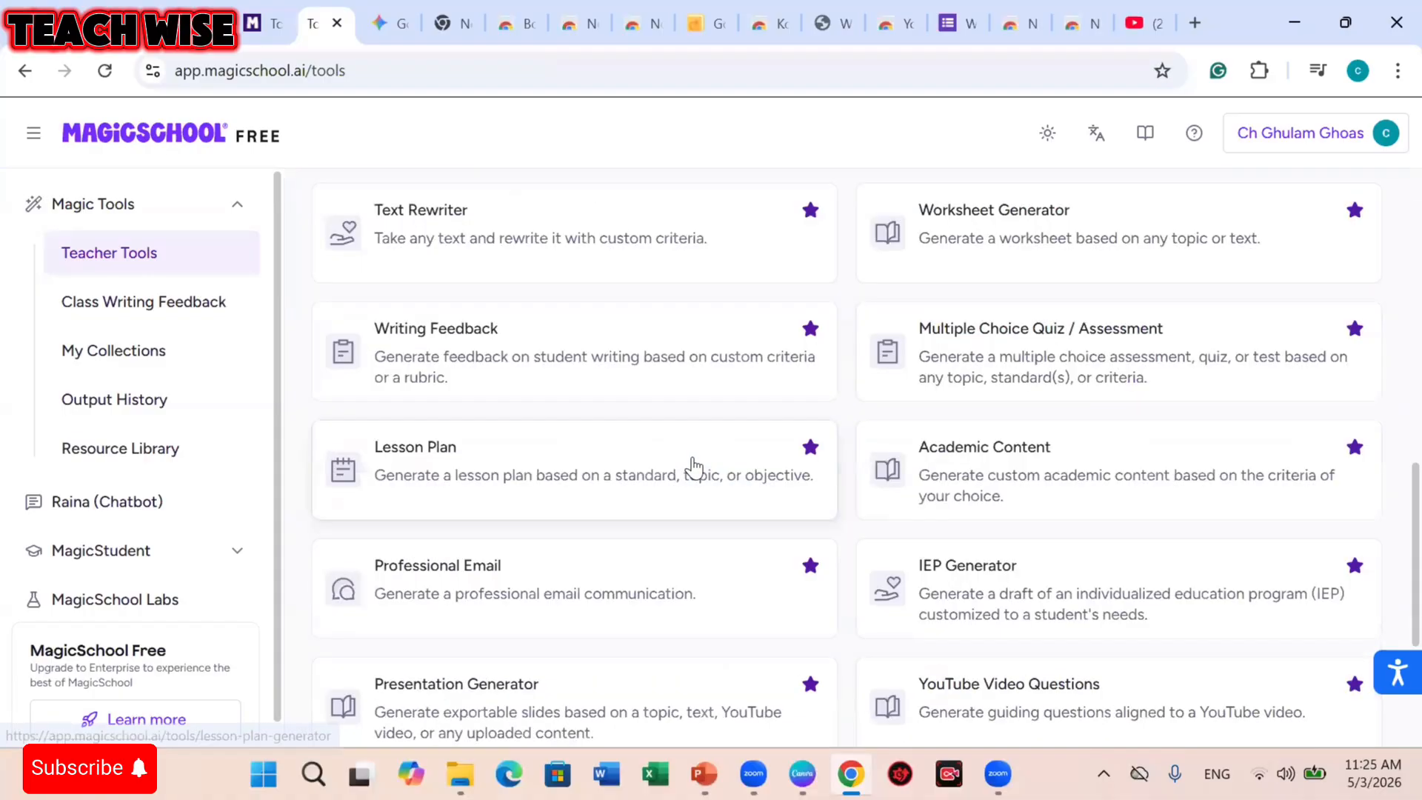
{"action": "scroll", "coordinate": [694, 467], "scroll_direction": "down", "scroll_amount": 3}
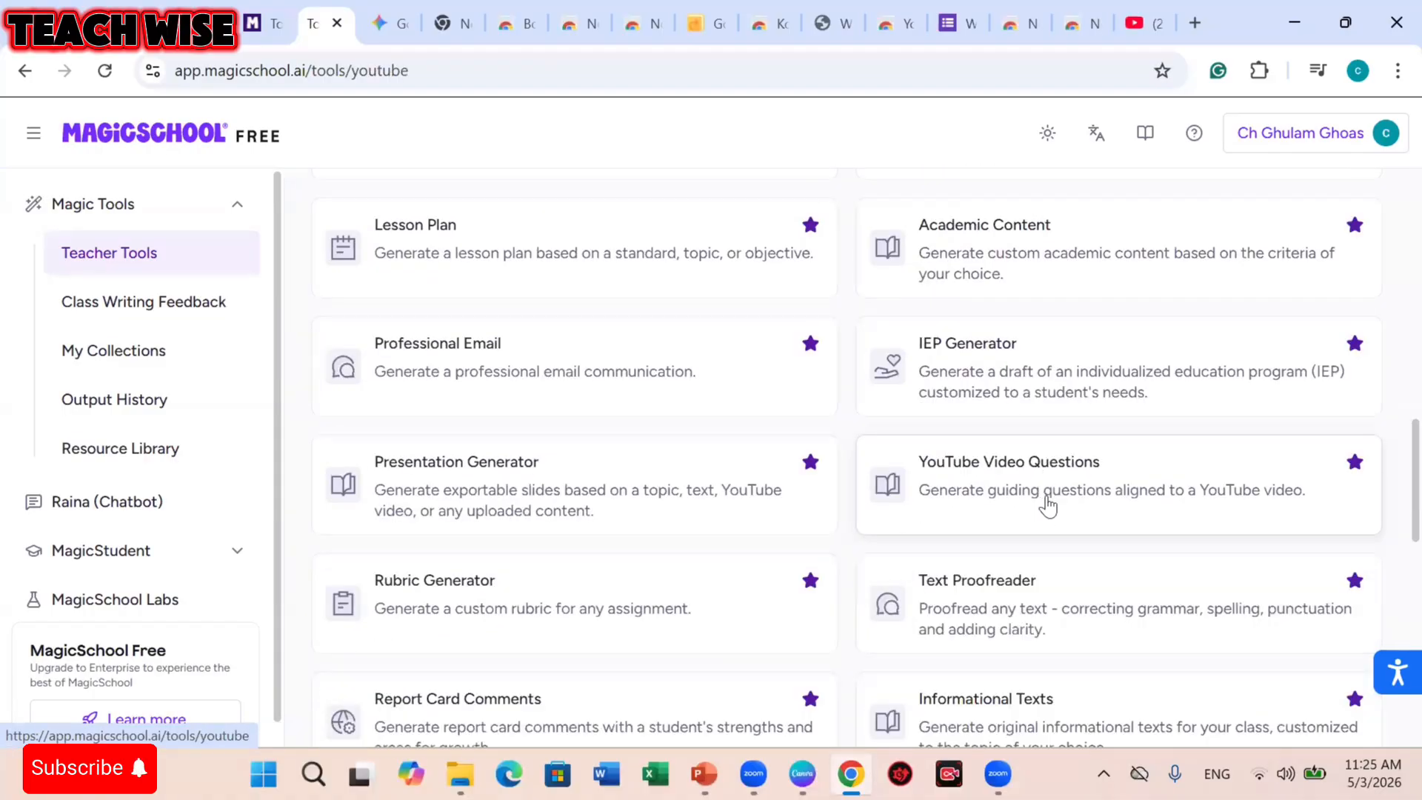
{"action": "left_click", "coordinate": [1048, 506]}
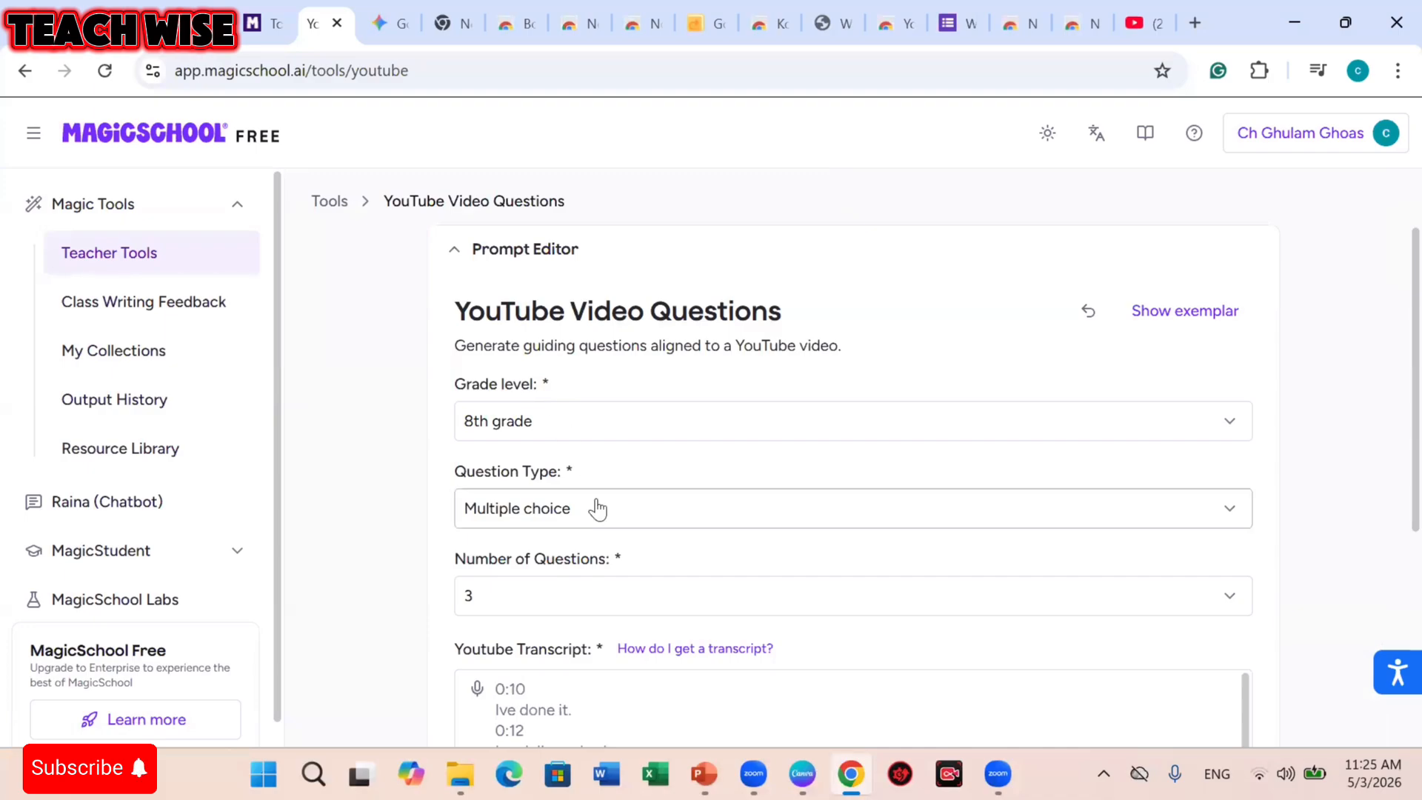
{"action": "scroll", "coordinate": [597, 505], "scroll_direction": "down", "scroll_amount": 3}
{"action": "left_click", "coordinate": [1231, 380]}
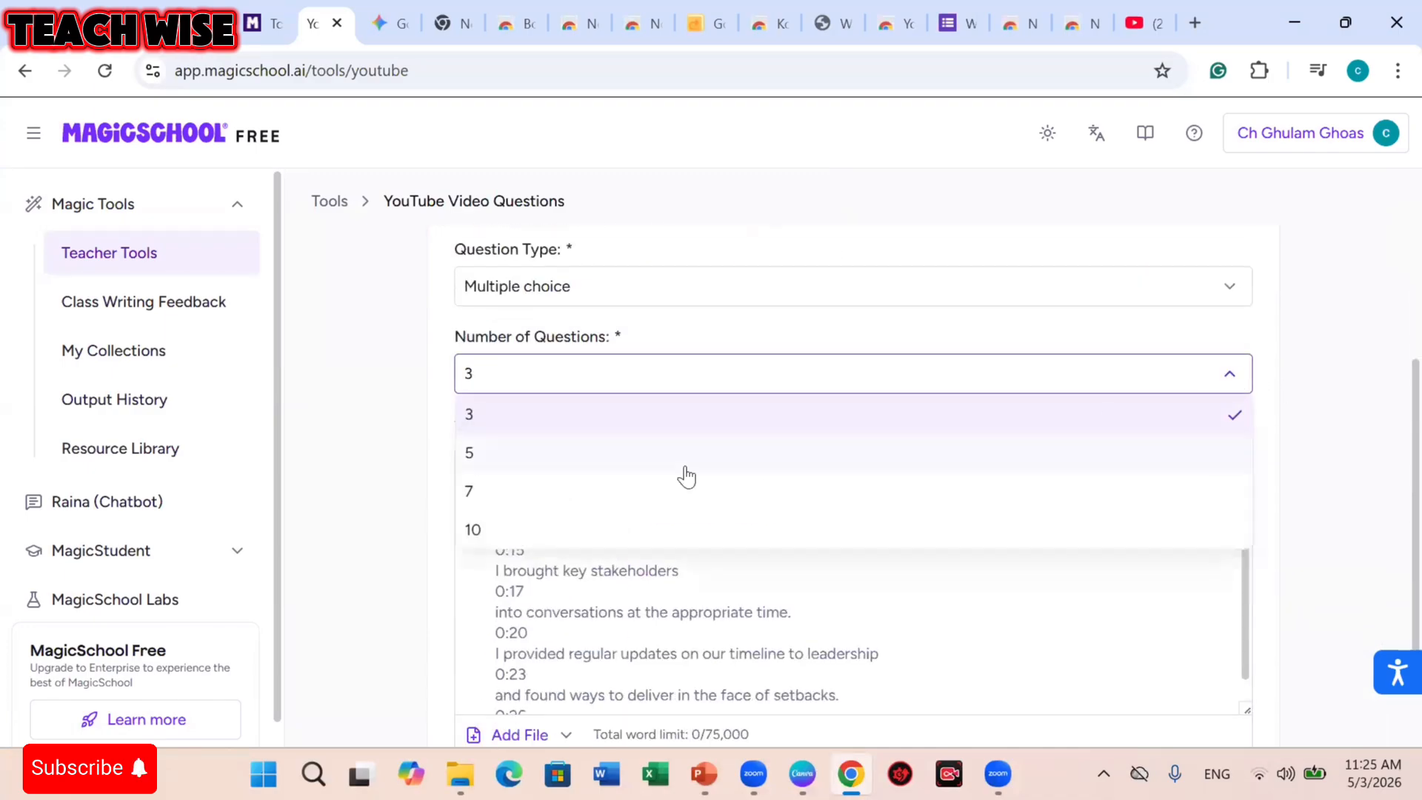
{"action": "left_click", "coordinate": [607, 490]}
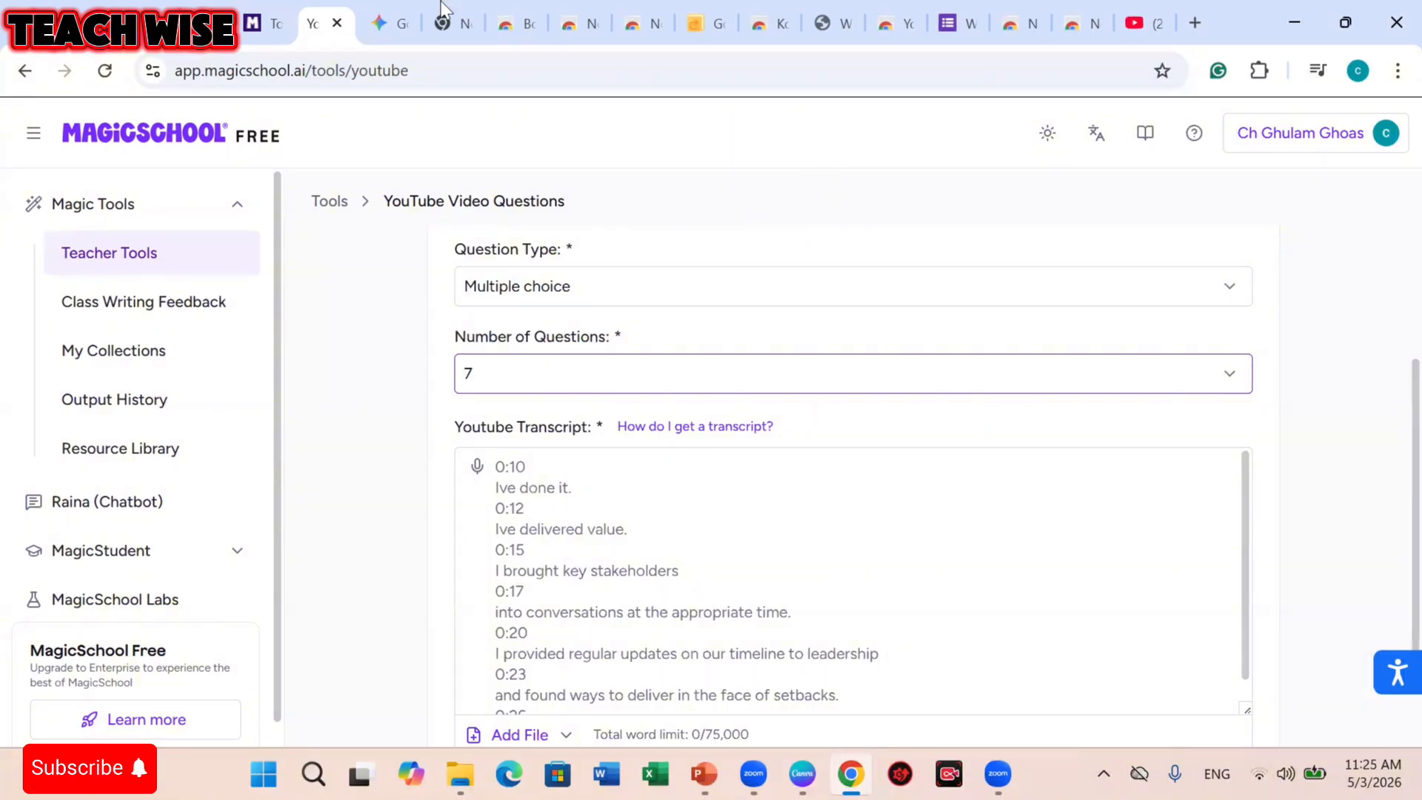
Go back to the previous video on YouTube and open "10x your Productivity With THIS Workflow" from its suggested videos.
{"action": "key", "text": "ctrl+9"}
{"action": "key", "text": "Home"}
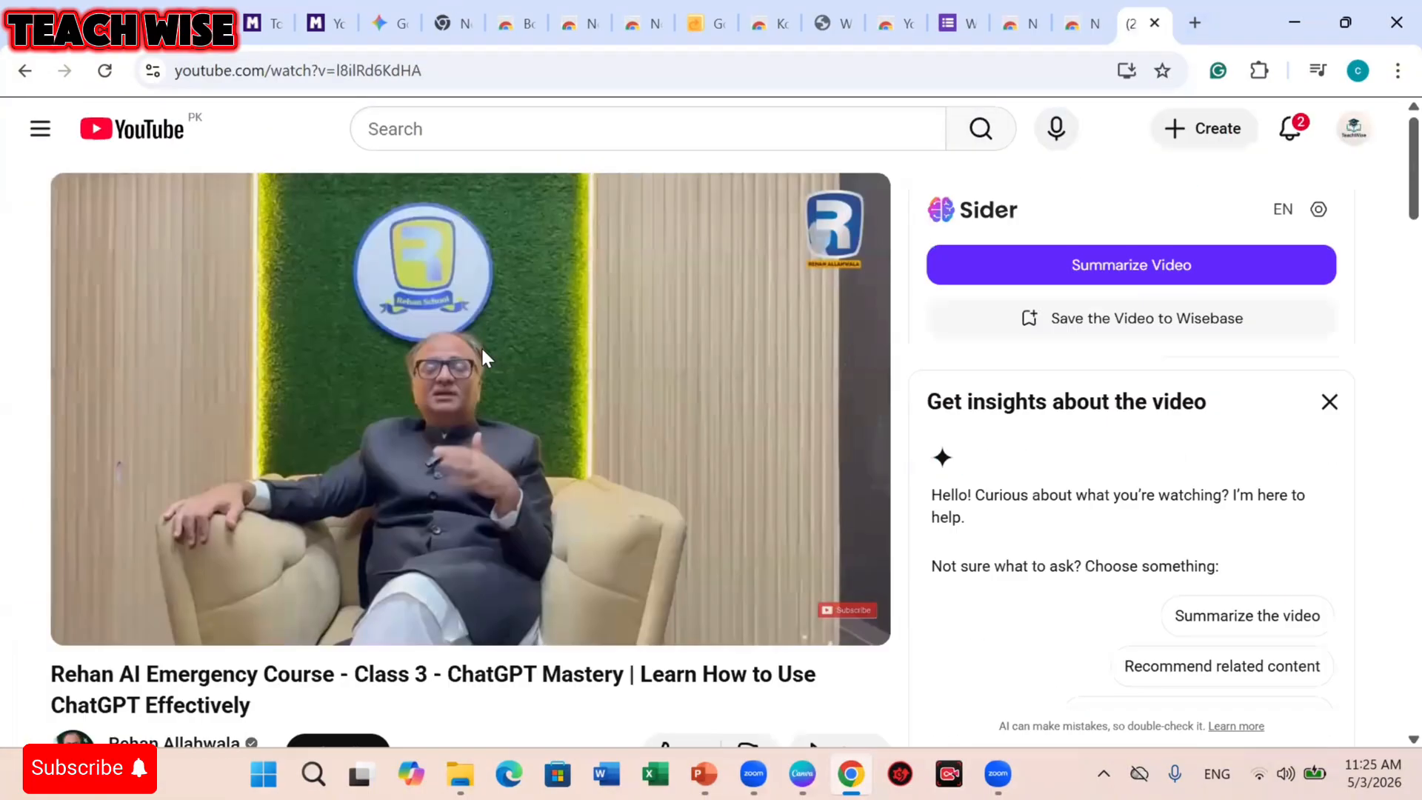
{"action": "left_click", "coordinate": [35, 81]}
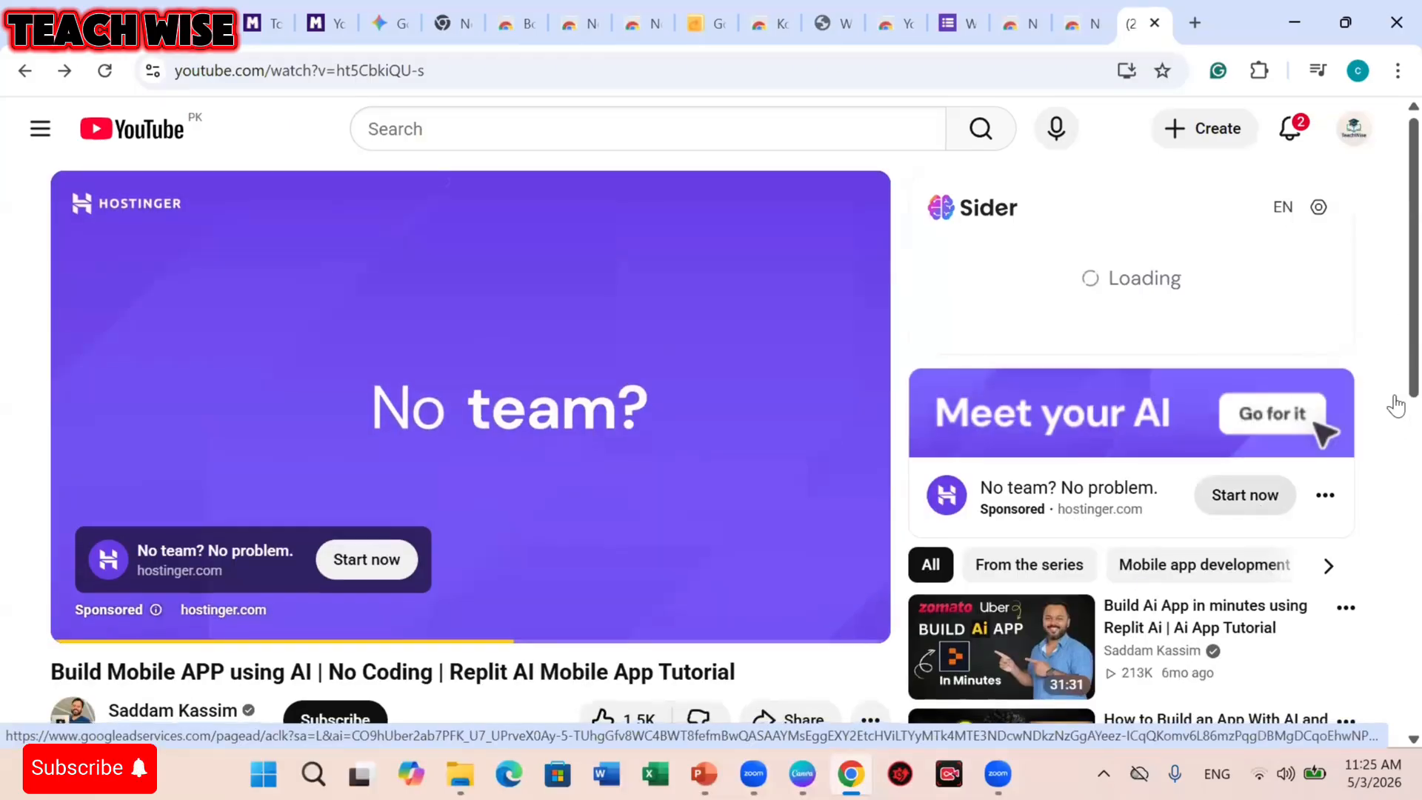
{"action": "scroll", "coordinate": [1393, 418], "scroll_direction": "down", "scroll_amount": 5}
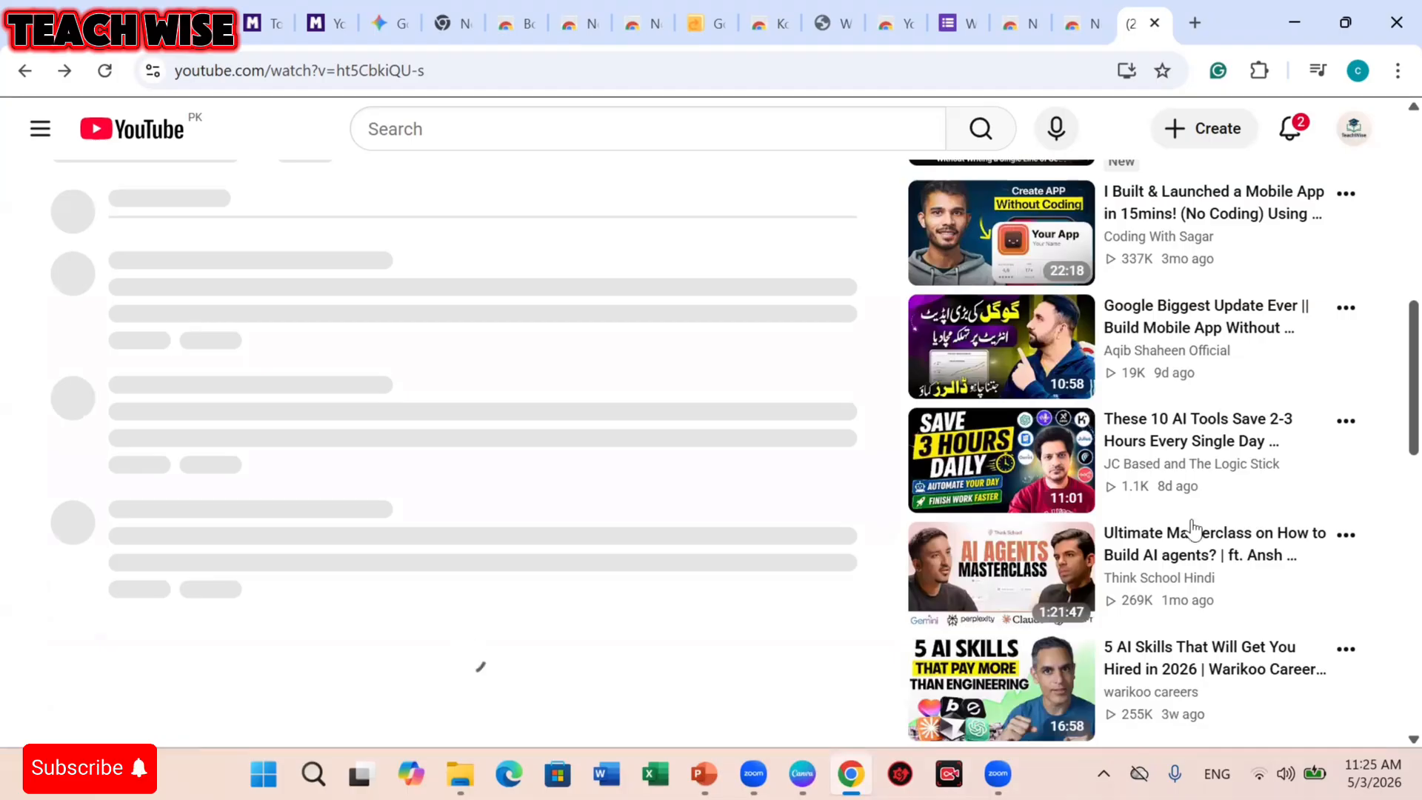
{"action": "scroll", "coordinate": [1178, 524], "scroll_direction": "down", "scroll_amount": 5}
{"action": "scroll", "coordinate": [1179, 524], "scroll_direction": "down", "scroll_amount": 2}
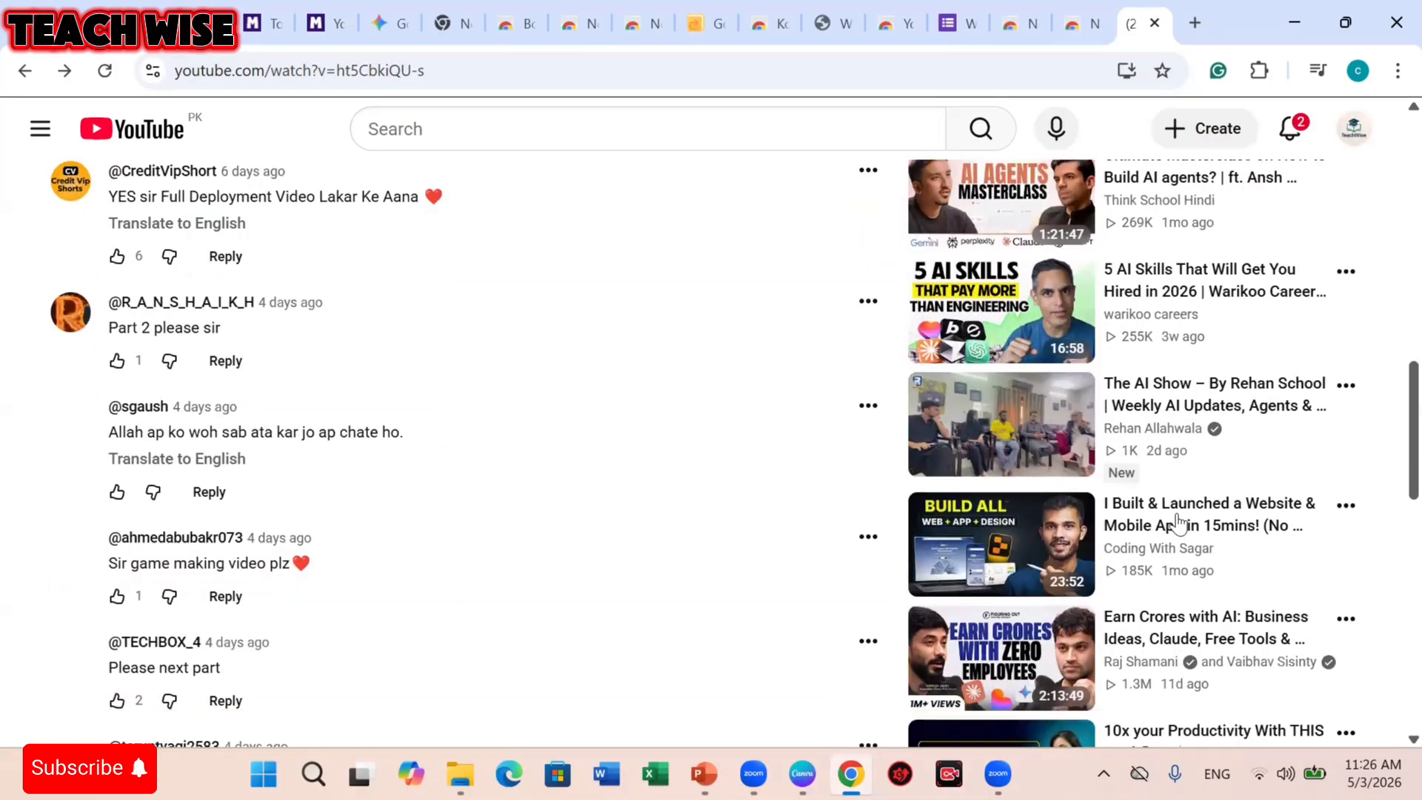
{"action": "scroll", "coordinate": [1178, 524], "scroll_direction": "down", "scroll_amount": 5}
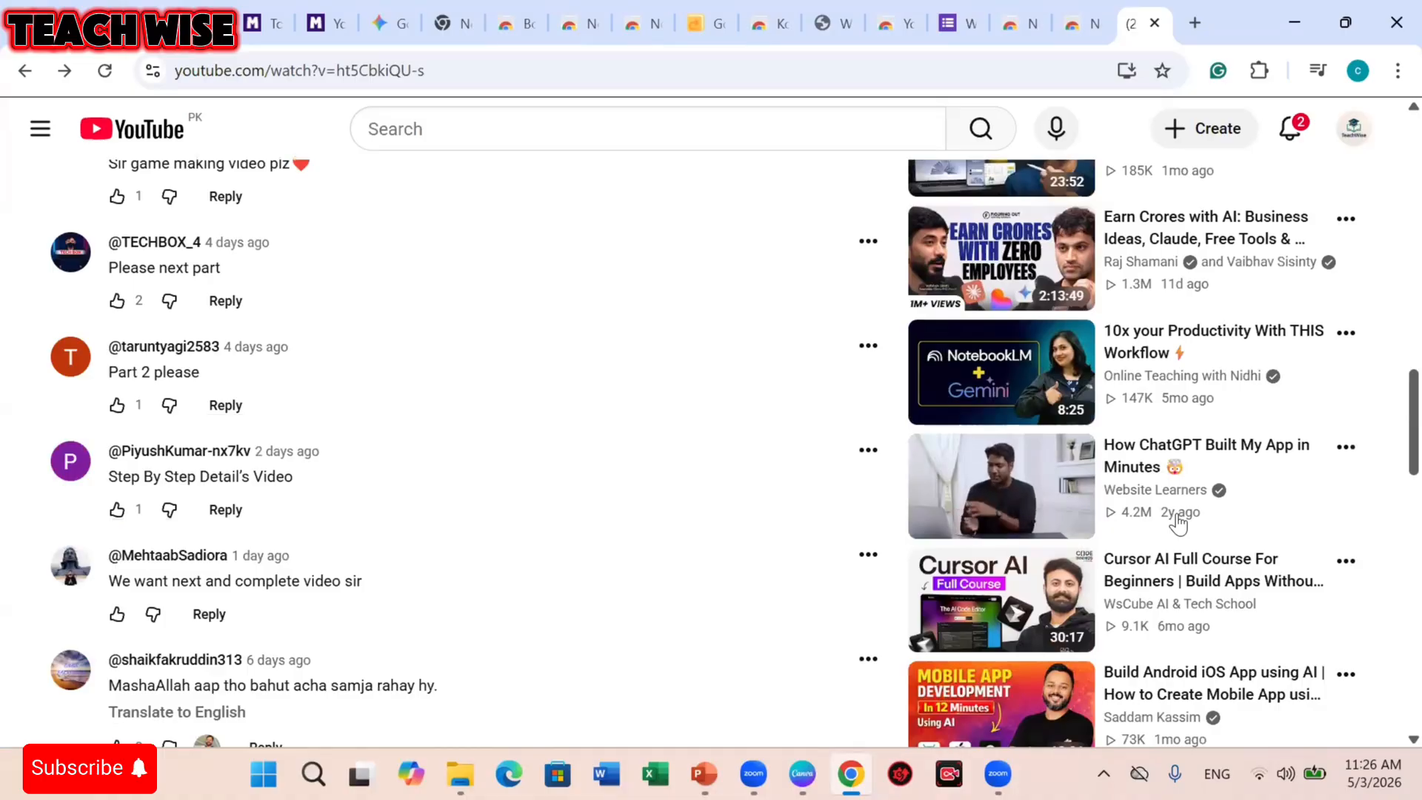
{"action": "scroll", "coordinate": [1179, 525], "scroll_direction": "up", "scroll_amount": 3}
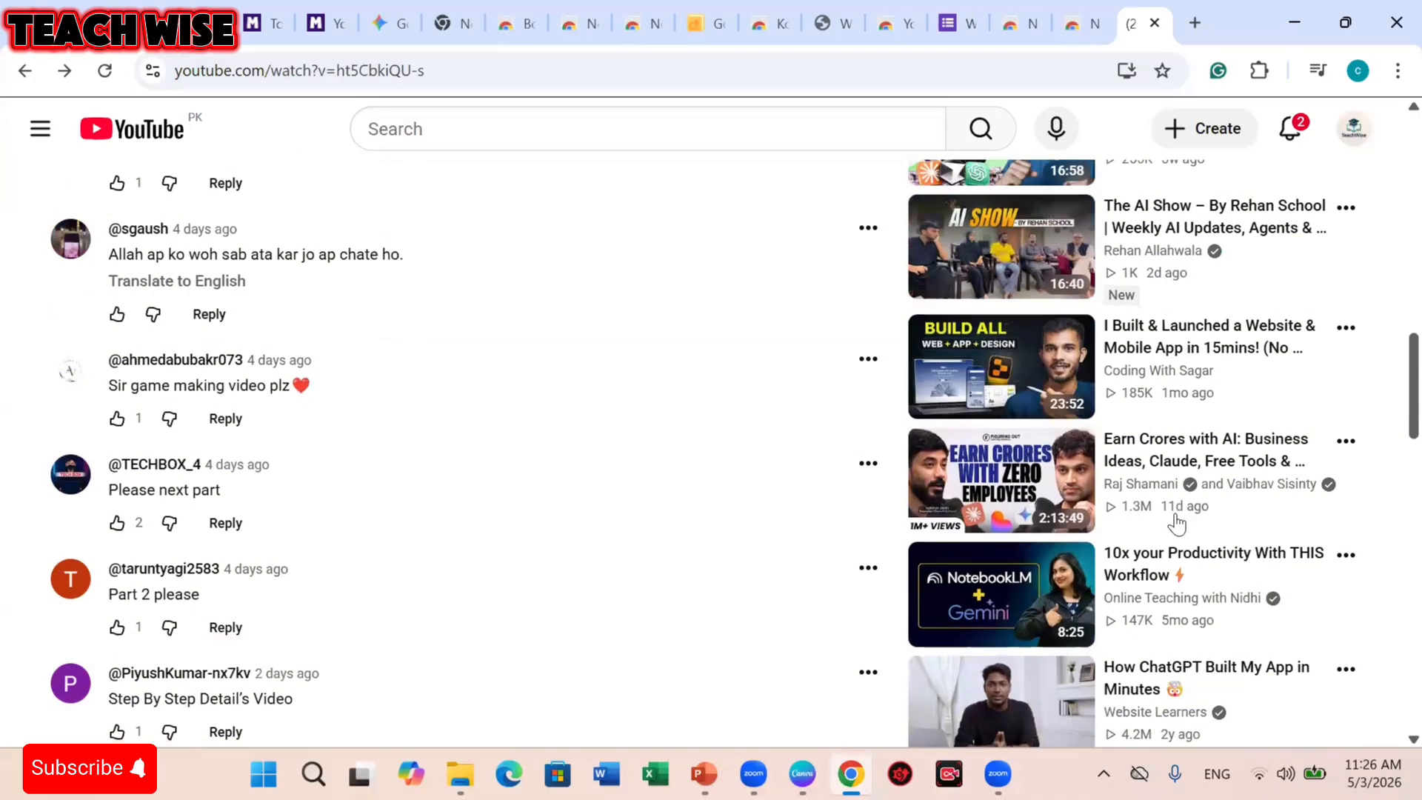
{"action": "left_click", "coordinate": [1164, 561]}
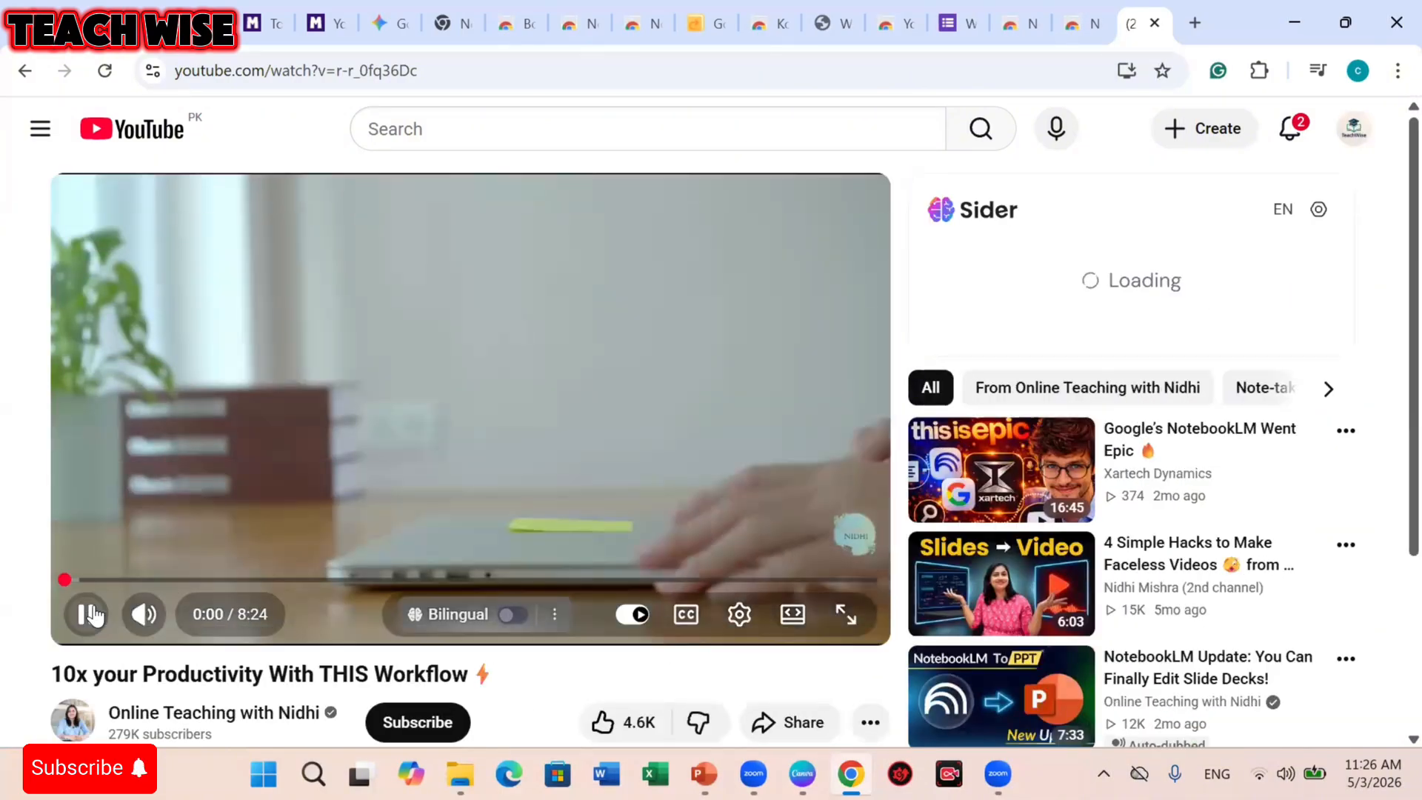
Pause the 10x your Productivity video, expand its description and show its transcript.
{"action": "left_click", "coordinate": [96, 616]}
{"action": "left_click", "coordinate": [96, 616]}
{"action": "left_click", "coordinate": [96, 616]}
{"action": "scroll", "coordinate": [555, 512], "scroll_direction": "down", "scroll_amount": 3}
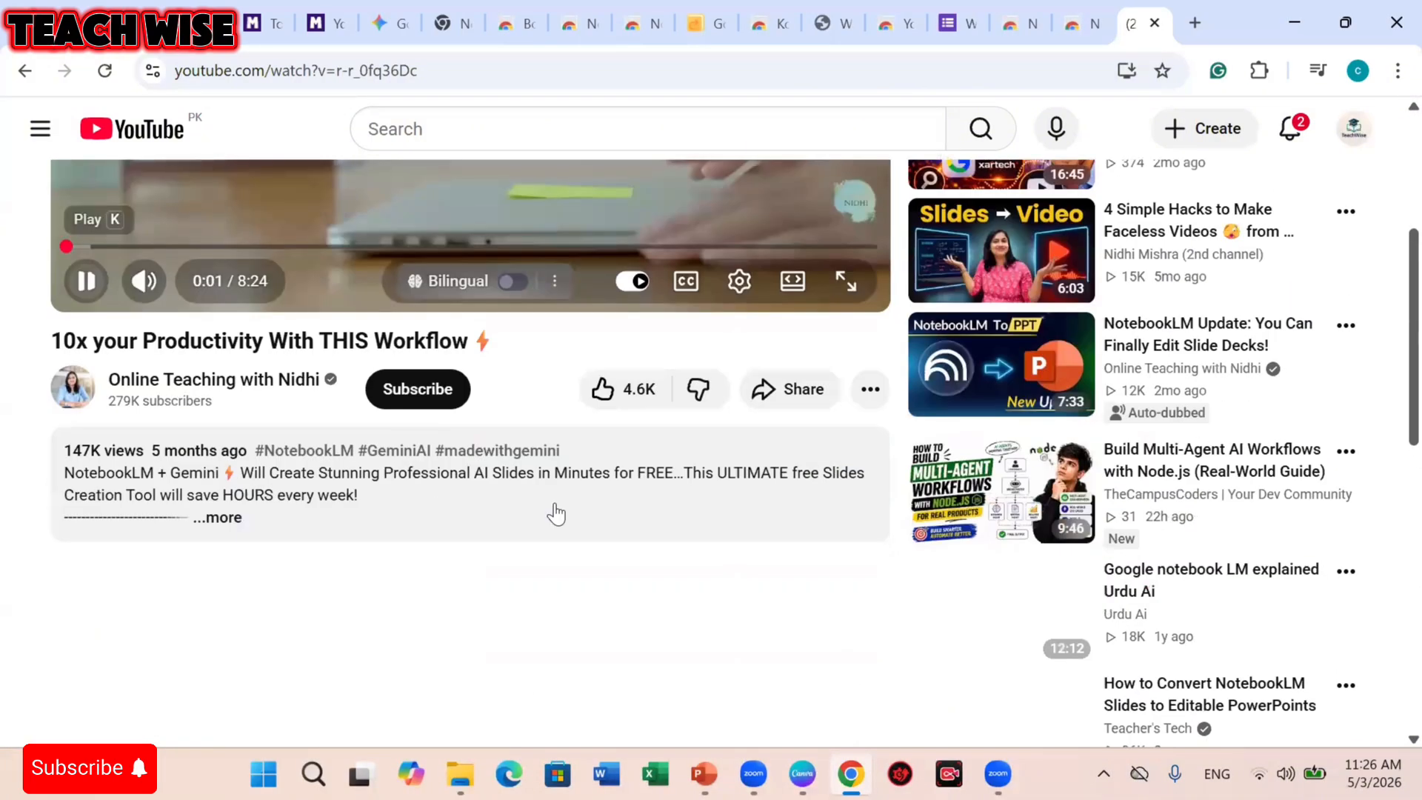
{"action": "left_click", "coordinate": [232, 523]}
{"action": "scroll", "coordinate": [530, 557], "scroll_direction": "down", "scroll_amount": 10}
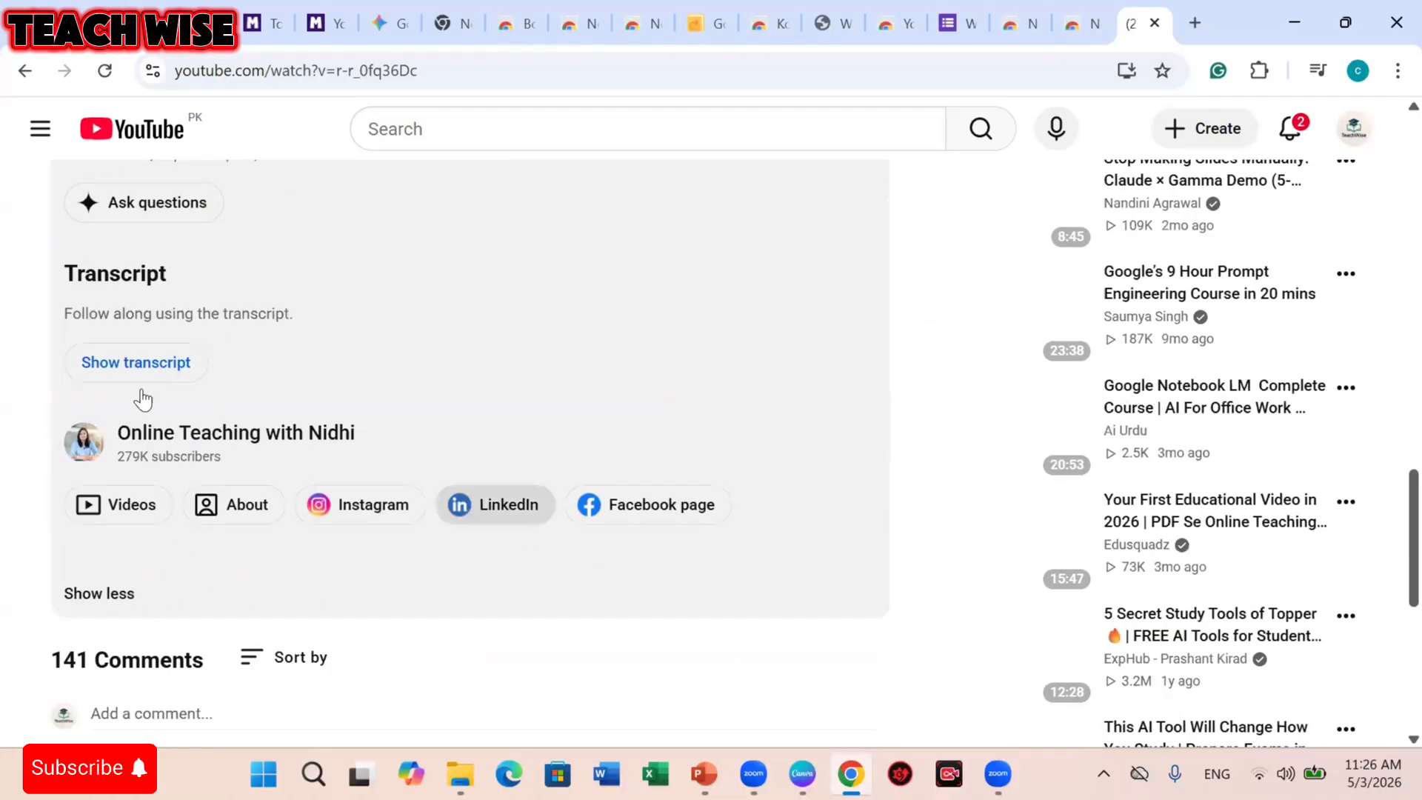
{"action": "left_click", "coordinate": [95, 365]}
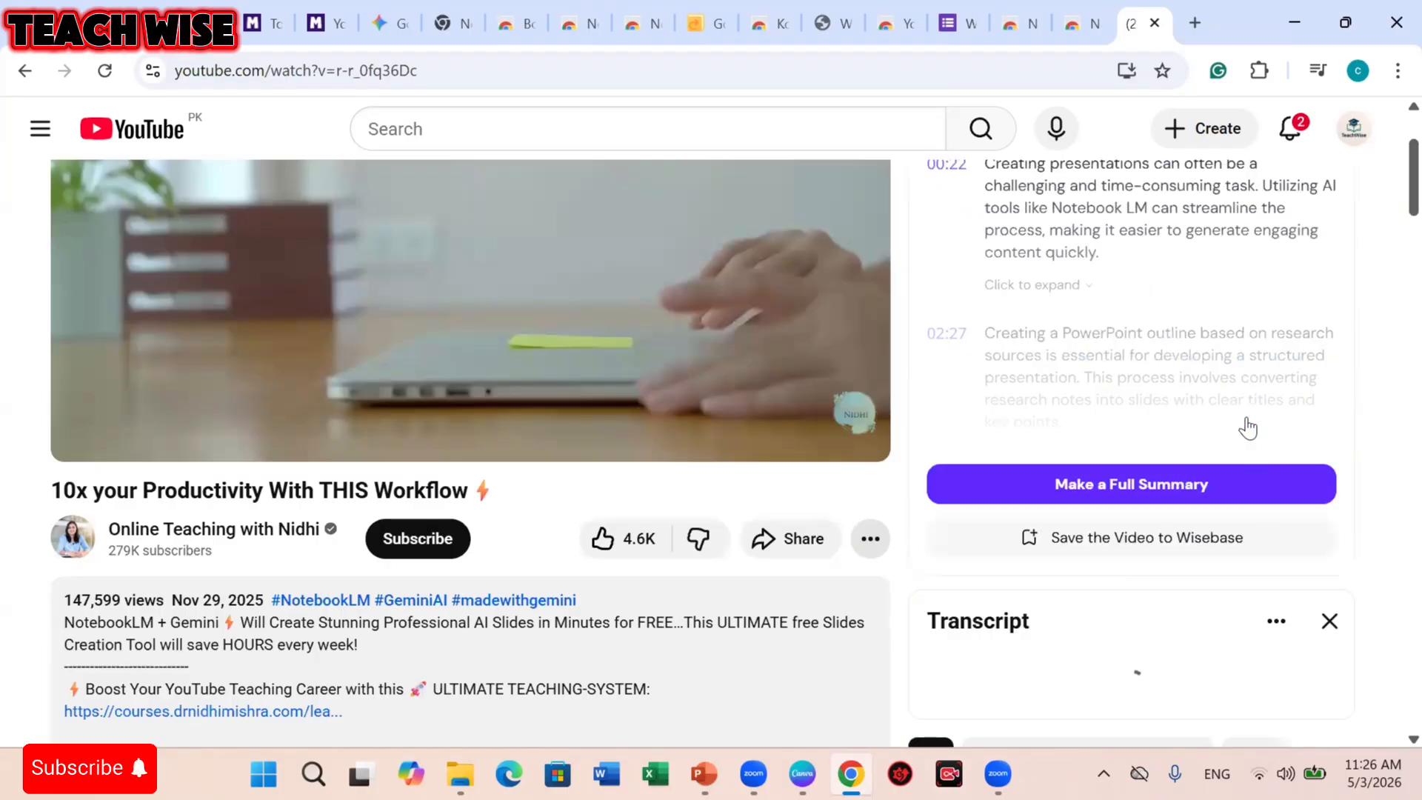
Examine the video's Sider summary and look through its Hindi transcript from the opening lines to about 4:42.
{"action": "scroll", "coordinate": [1254, 337], "scroll_direction": "up", "scroll_amount": 2}
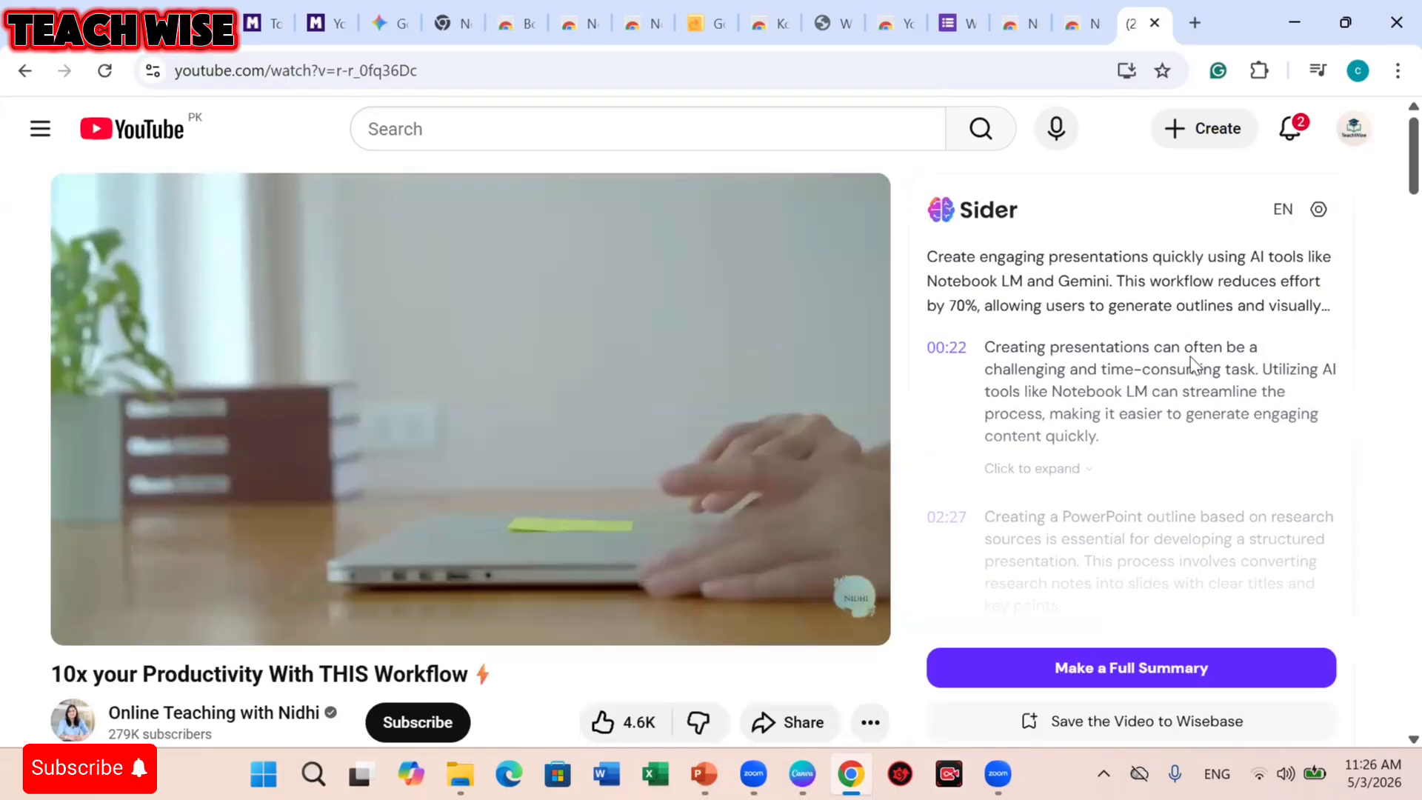
{"action": "scroll", "coordinate": [1138, 655], "scroll_direction": "down", "scroll_amount": 3}
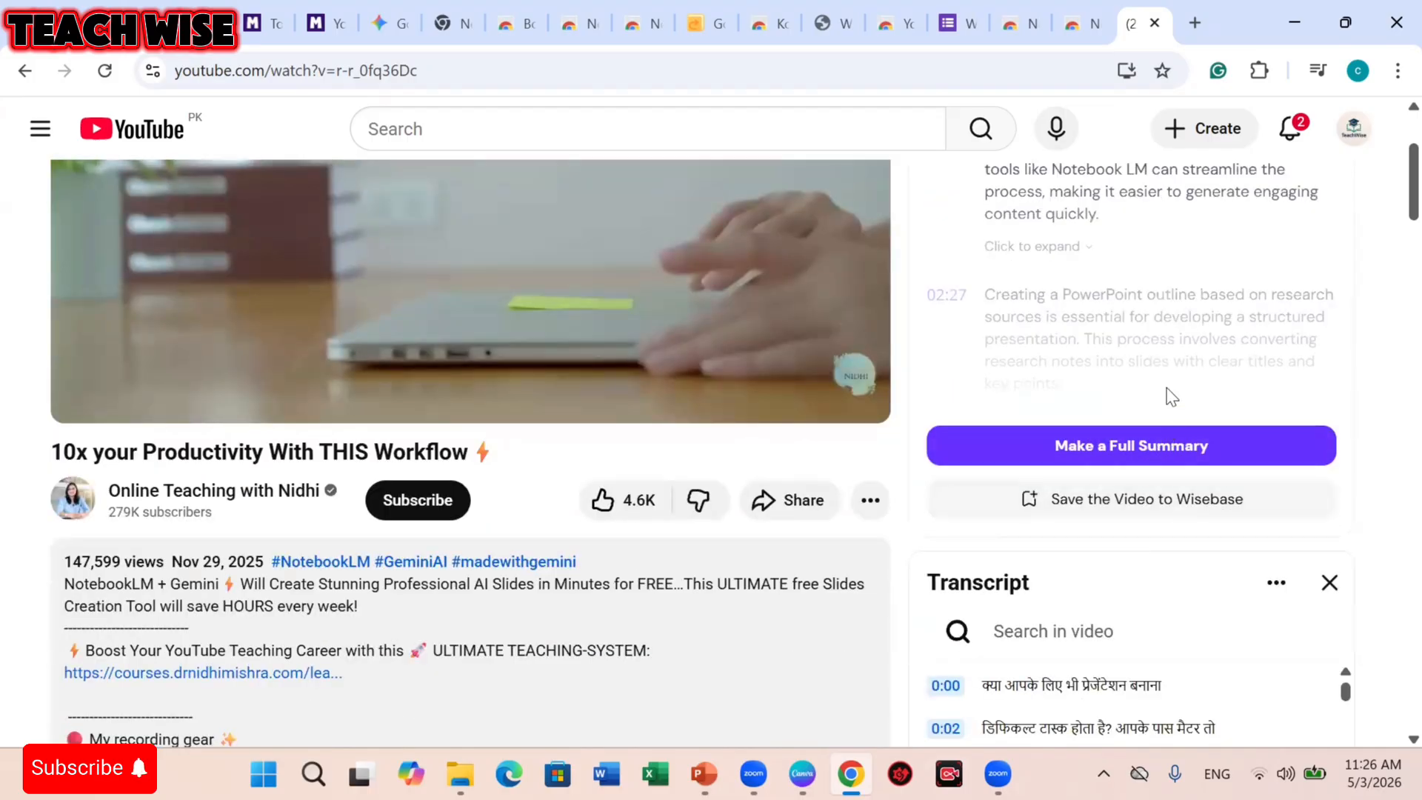
{"action": "scroll", "coordinate": [1182, 424], "scroll_direction": "down", "scroll_amount": 3}
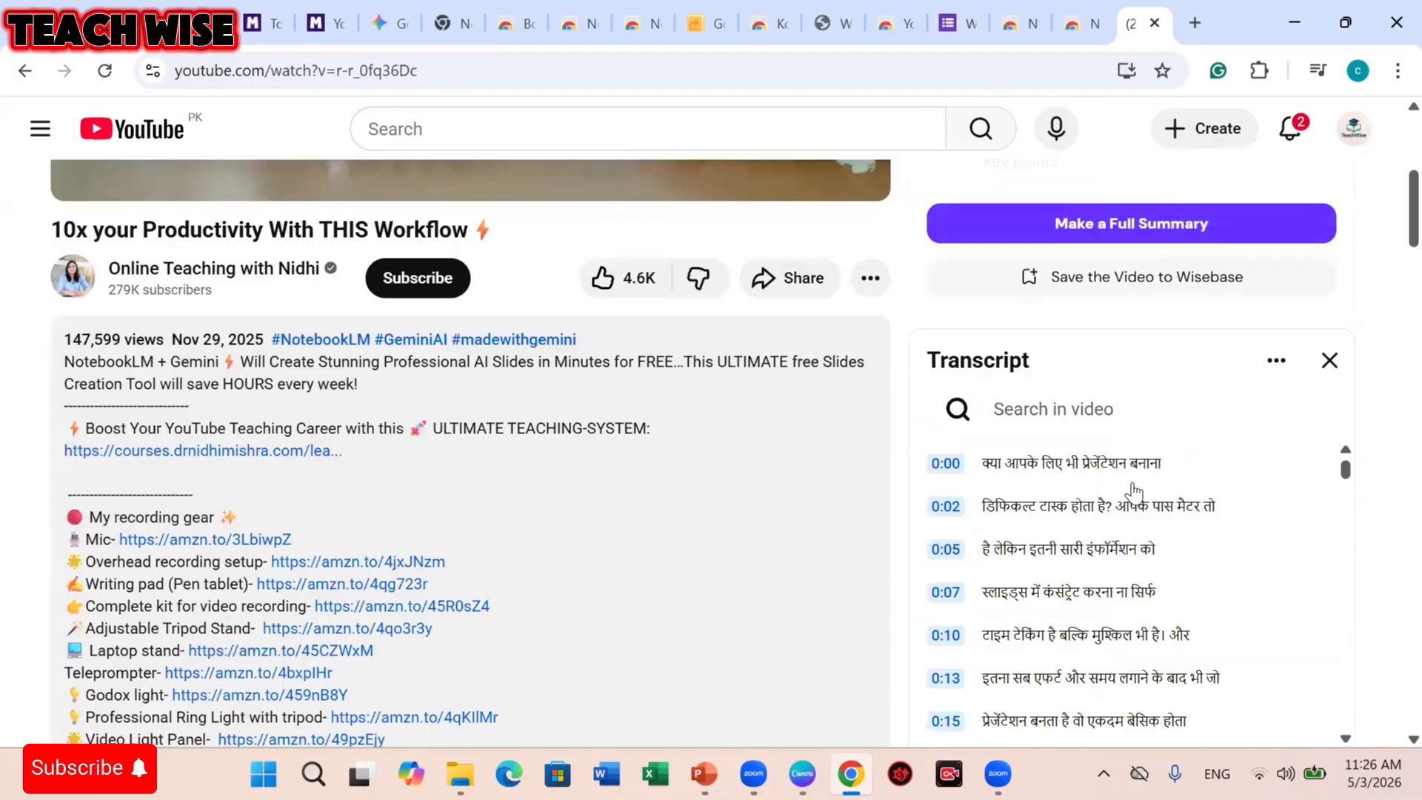
{"action": "scroll", "coordinate": [1136, 486], "scroll_direction": "down", "scroll_amount": 1}
{"action": "scroll", "coordinate": [1180, 371], "scroll_direction": "up", "scroll_amount": 6}
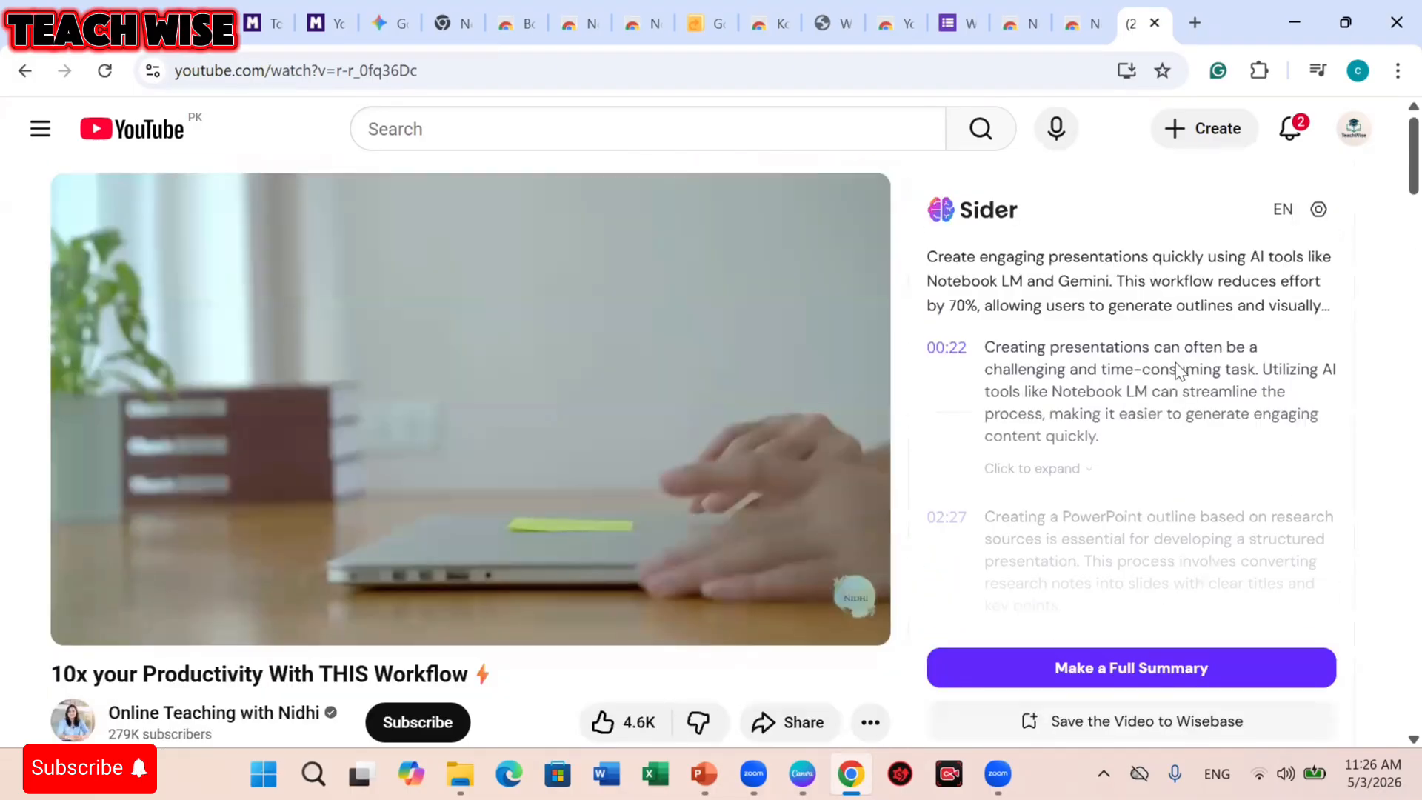
{"action": "scroll", "coordinate": [1180, 526], "scroll_direction": "down", "scroll_amount": 2}
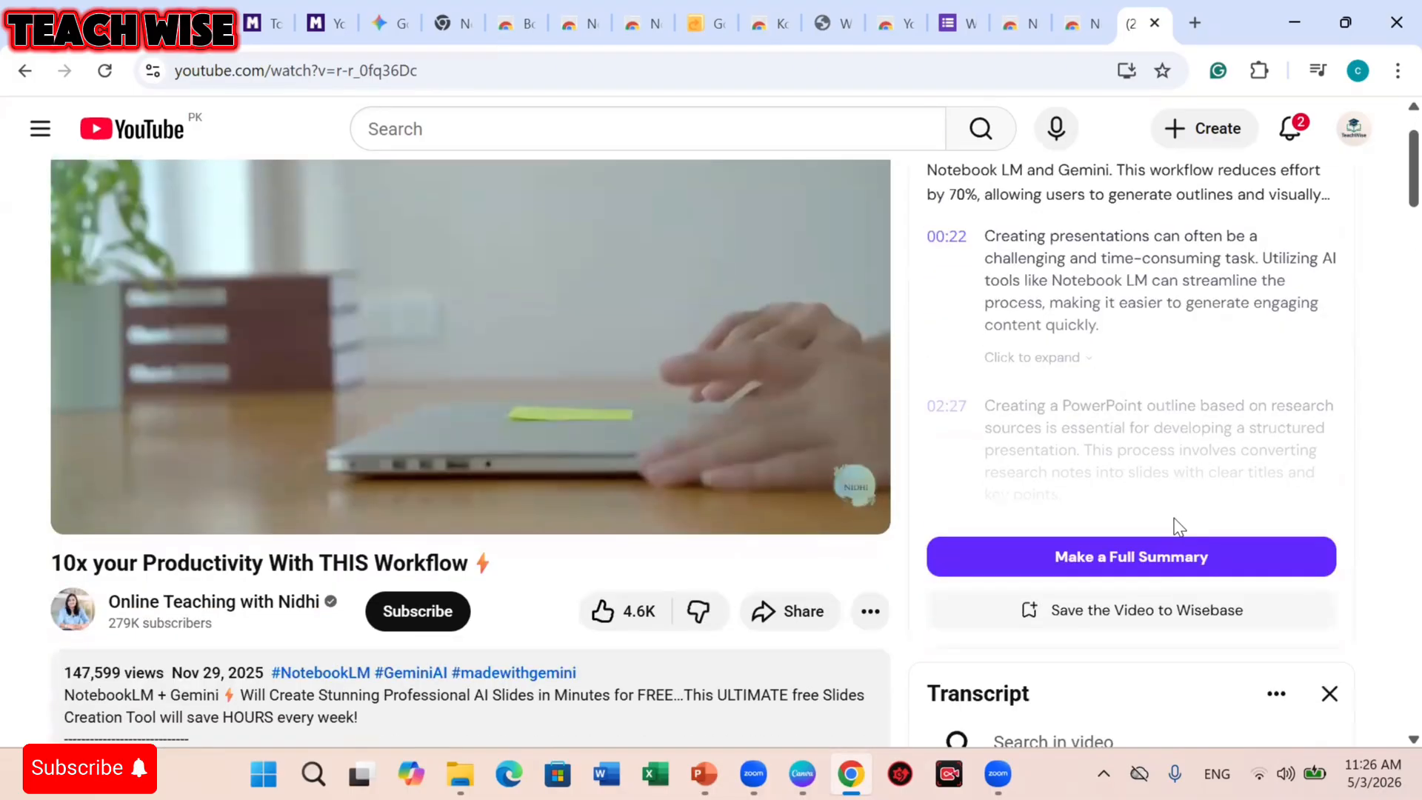
{"action": "scroll", "coordinate": [1178, 526], "scroll_direction": "down", "scroll_amount": 6}
{"action": "scroll", "coordinate": [1171, 537], "scroll_direction": "down", "scroll_amount": 20}
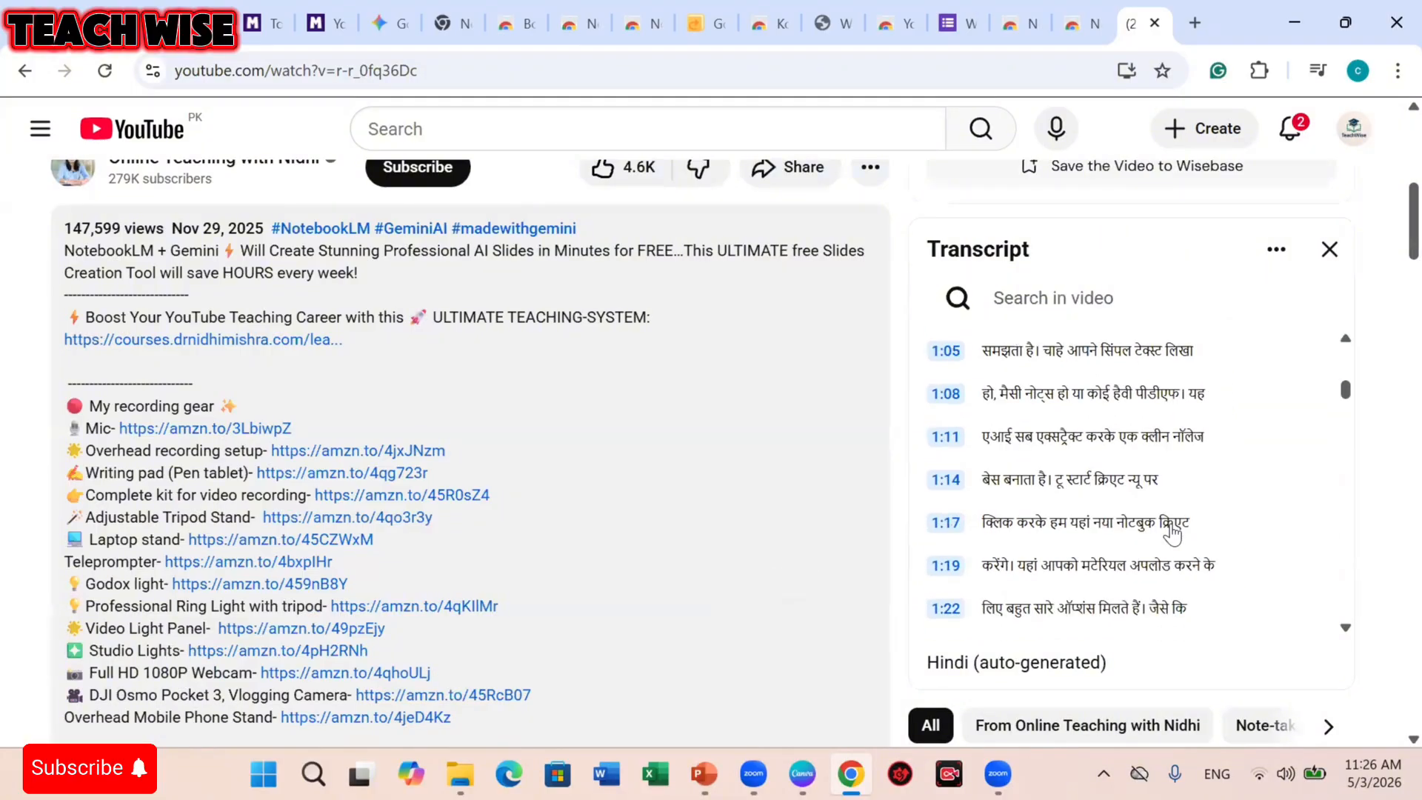
{"action": "scroll", "coordinate": [1172, 552], "scroll_direction": "down", "scroll_amount": 20}
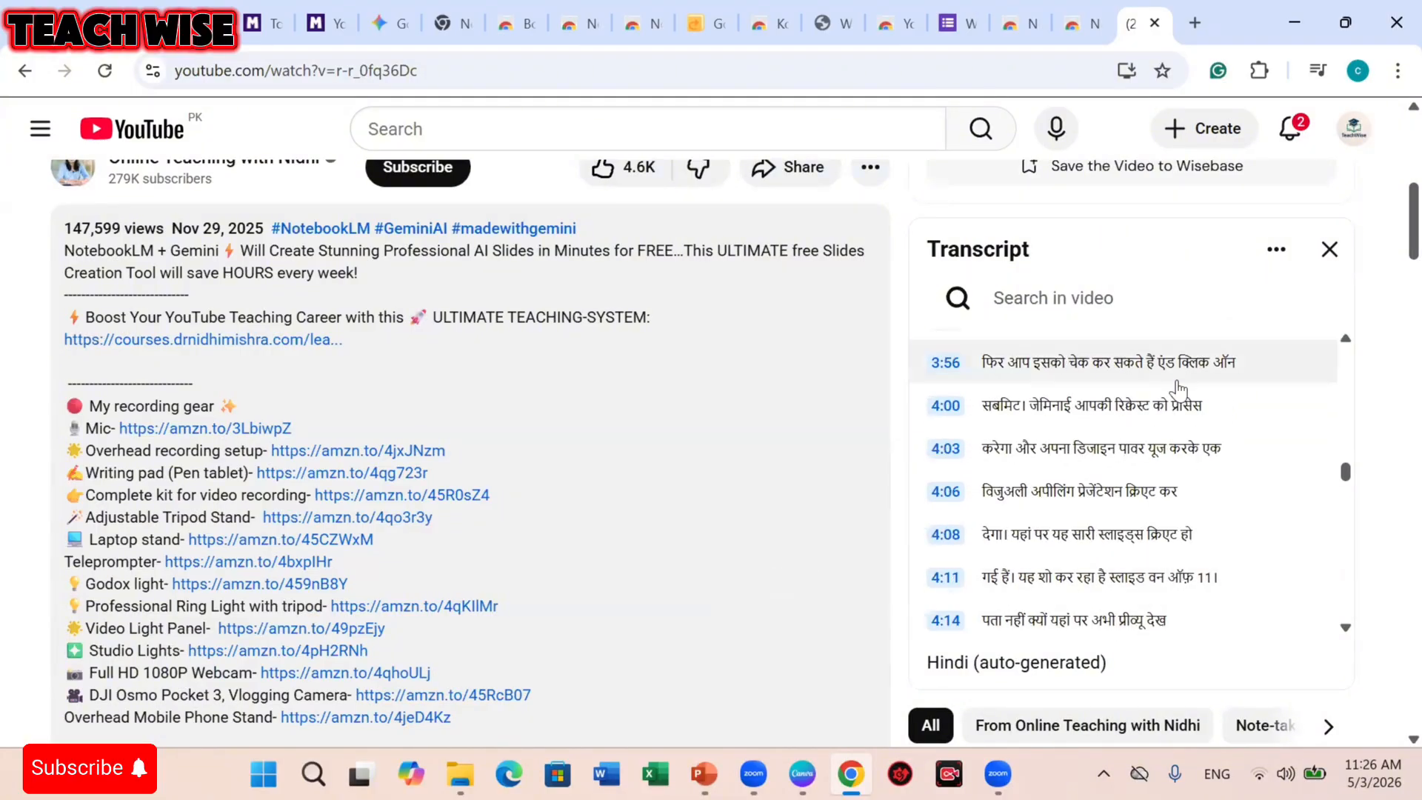
{"action": "scroll", "coordinate": [1133, 657], "scroll_direction": "down", "scroll_amount": 7}
{"action": "scroll", "coordinate": [1155, 489], "scroll_direction": "up", "scroll_amount": 4}
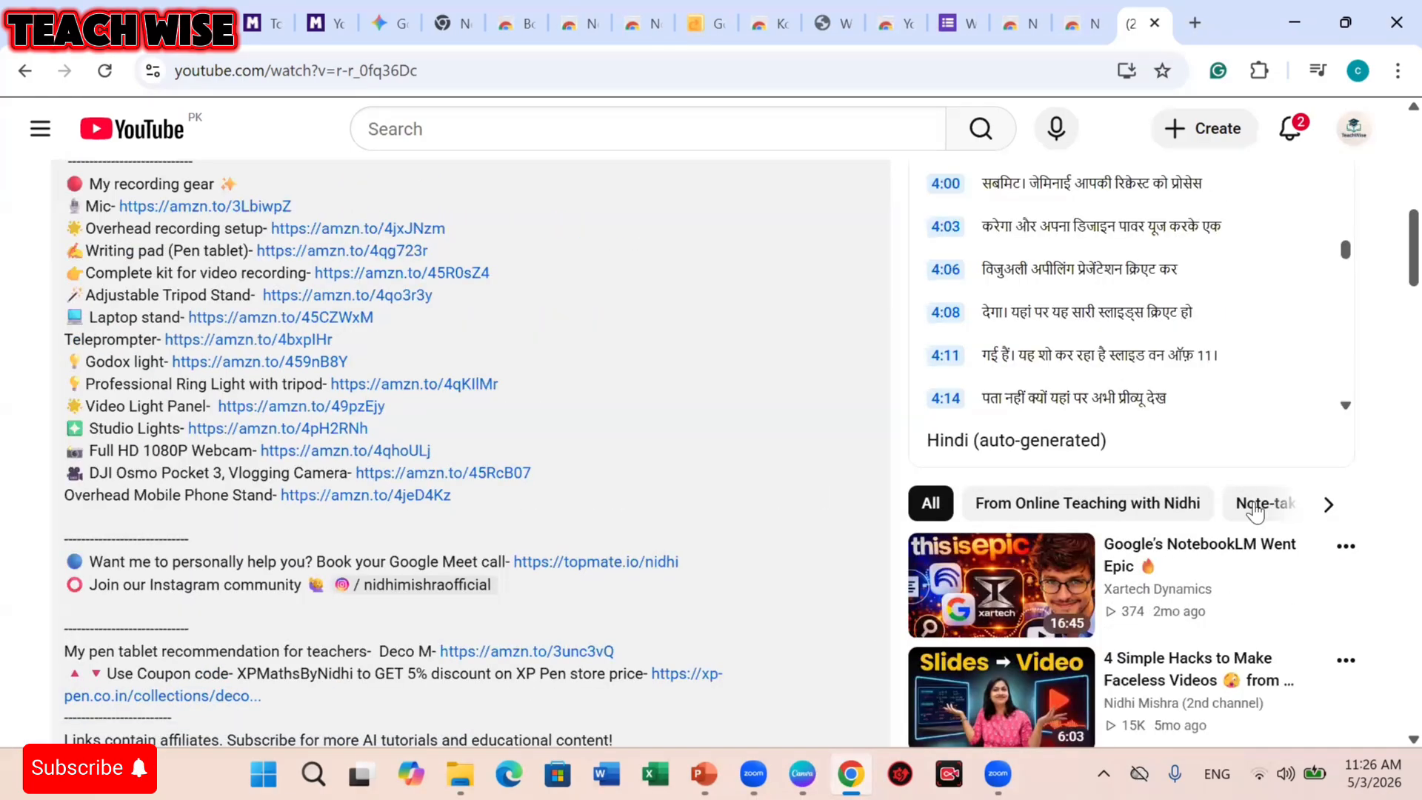
{"action": "scroll", "coordinate": [1072, 445], "scroll_direction": "down", "scroll_amount": 3}
{"action": "scroll", "coordinate": [1060, 444], "scroll_direction": "up", "scroll_amount": 3}
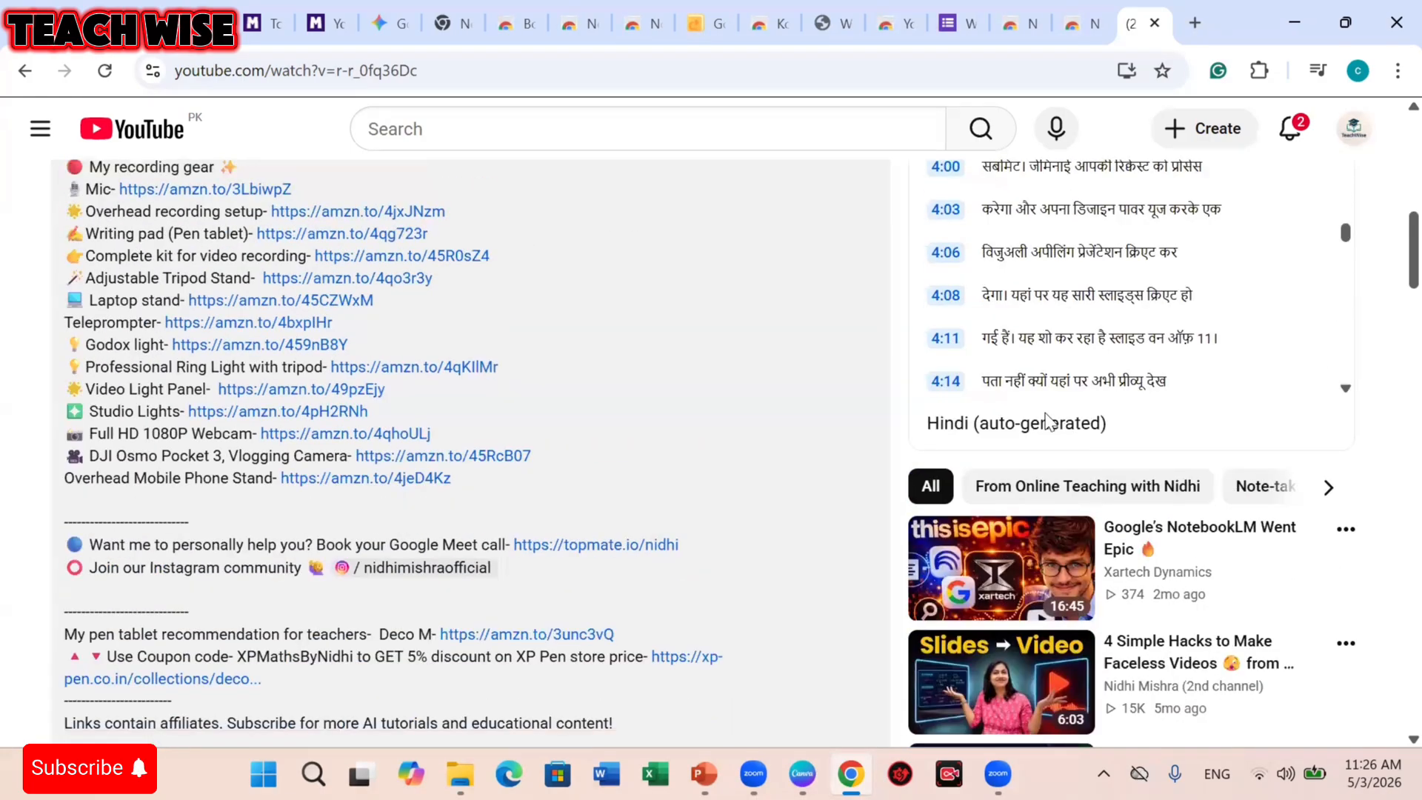
{"action": "scroll", "coordinate": [1292, 270], "scroll_direction": "down", "scroll_amount": 1}
{"action": "scroll", "coordinate": [1291, 266], "scroll_direction": "up", "scroll_amount": 3}
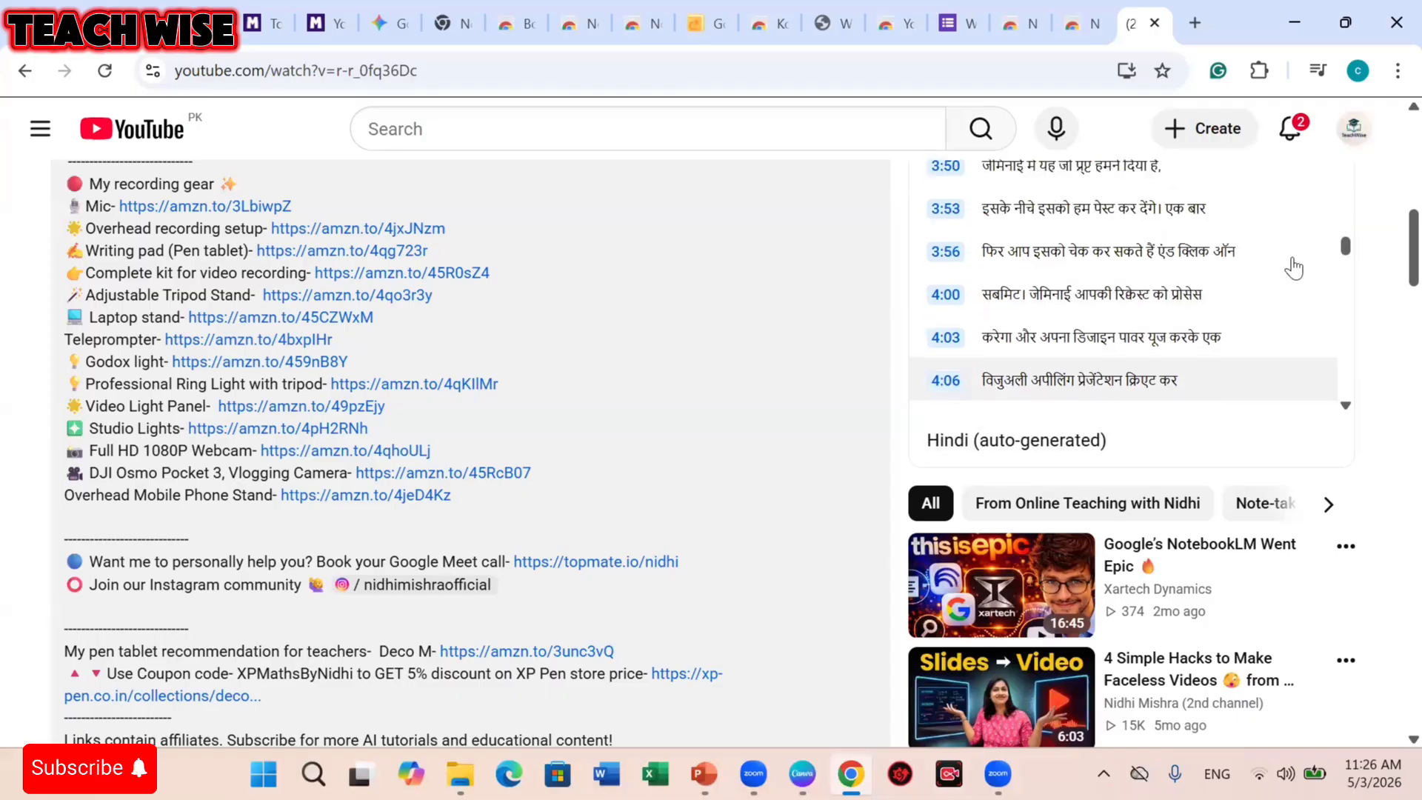
{"action": "scroll", "coordinate": [1237, 355], "scroll_direction": "down", "scroll_amount": 6}
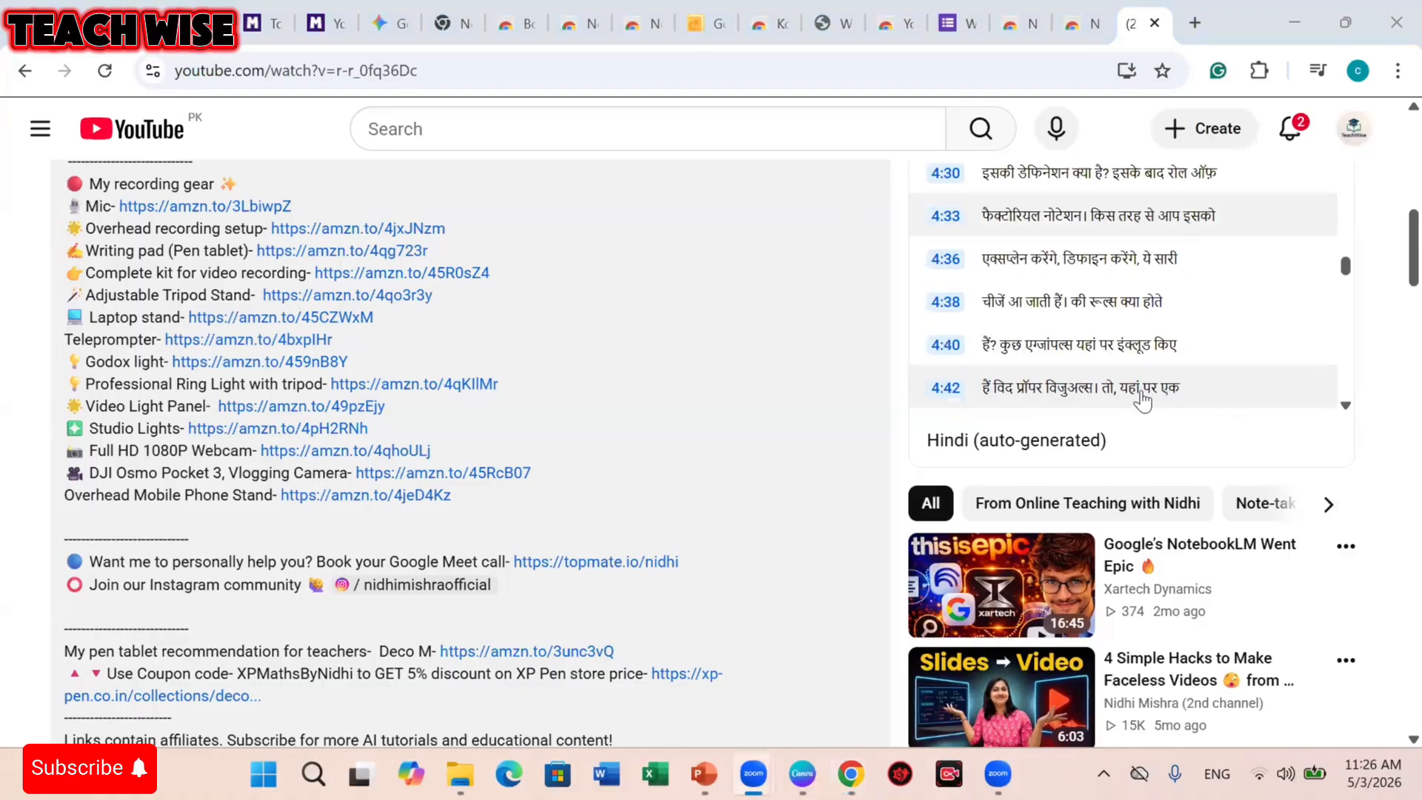
Try to select the Hindi transcript of the 10x your Productivity video from its opening line onward.
{"action": "left_click_drag", "start_coordinate": [1178, 397], "coordinate": [944, 139]}
{"action": "left_click_drag", "start_coordinate": [1012, 194], "coordinate": [1142, 262]}
{"action": "scroll", "coordinate": [1104, 280], "scroll_direction": "up", "scroll_amount": 6}
{"action": "scroll", "coordinate": [1093, 289], "scroll_direction": "up", "scroll_amount": 20}
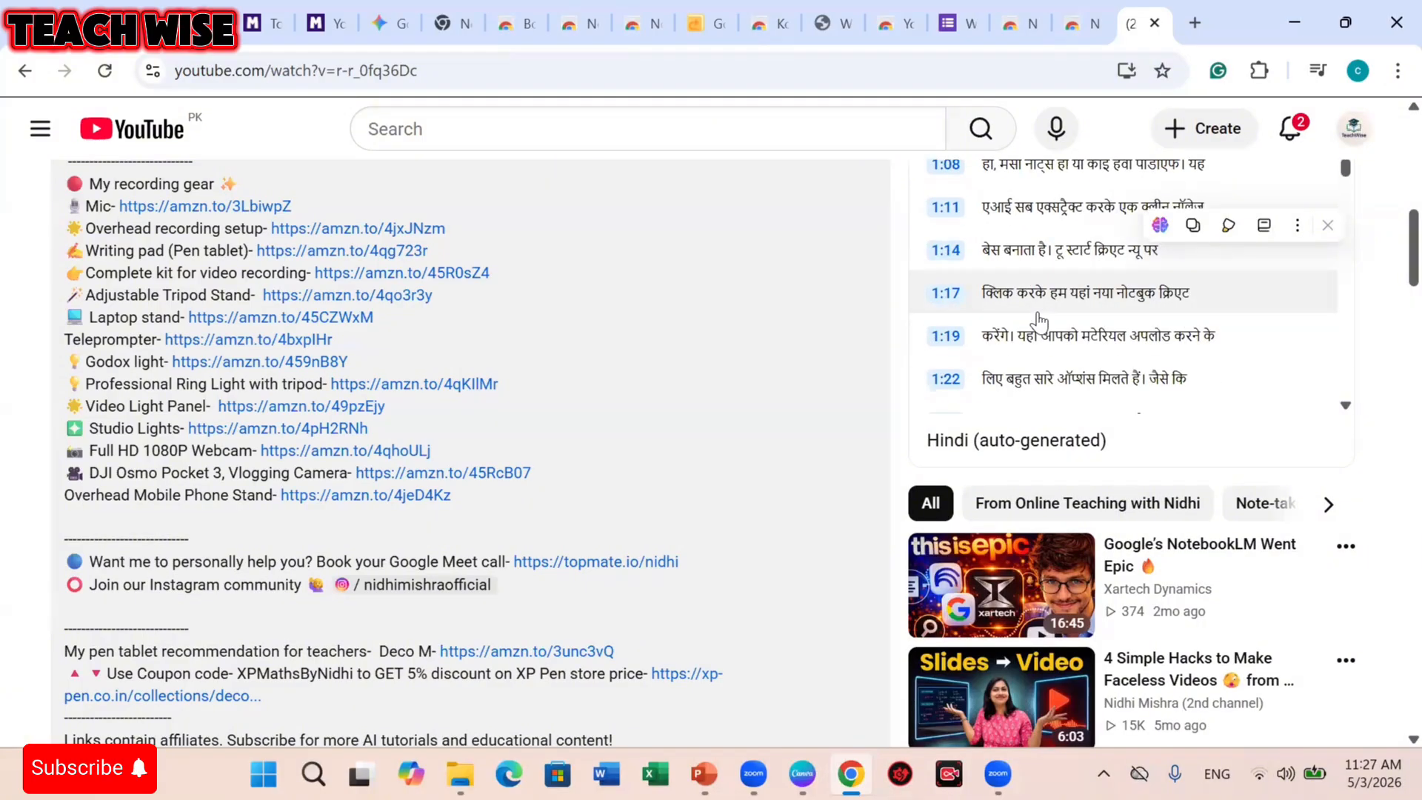
{"action": "scroll", "coordinate": [1022, 302], "scroll_direction": "up", "scroll_amount": 10}
{"action": "scroll", "coordinate": [1003, 438], "scroll_direction": "down", "scroll_amount": 6}
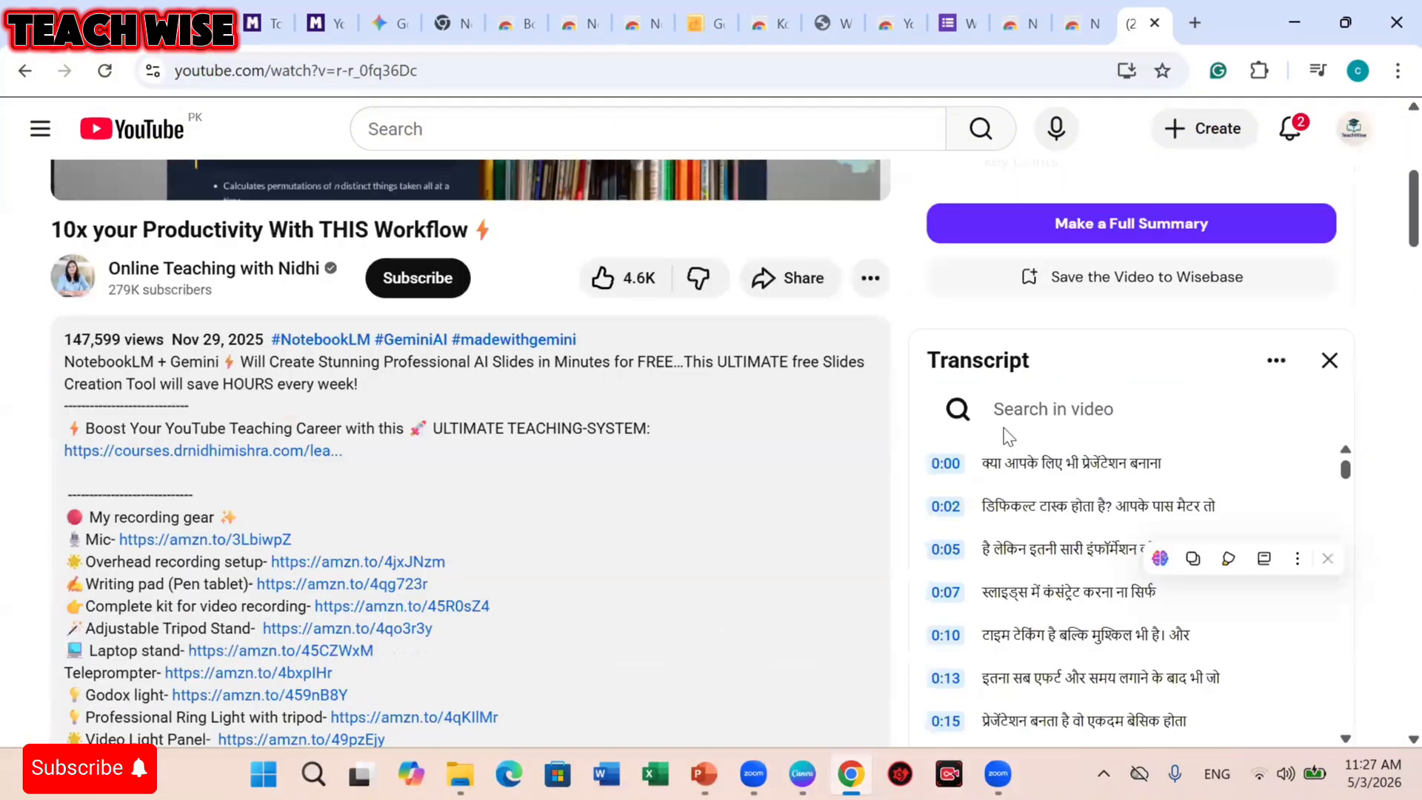
{"action": "left_click_drag", "start_coordinate": [984, 452], "coordinate": [1202, 489]}
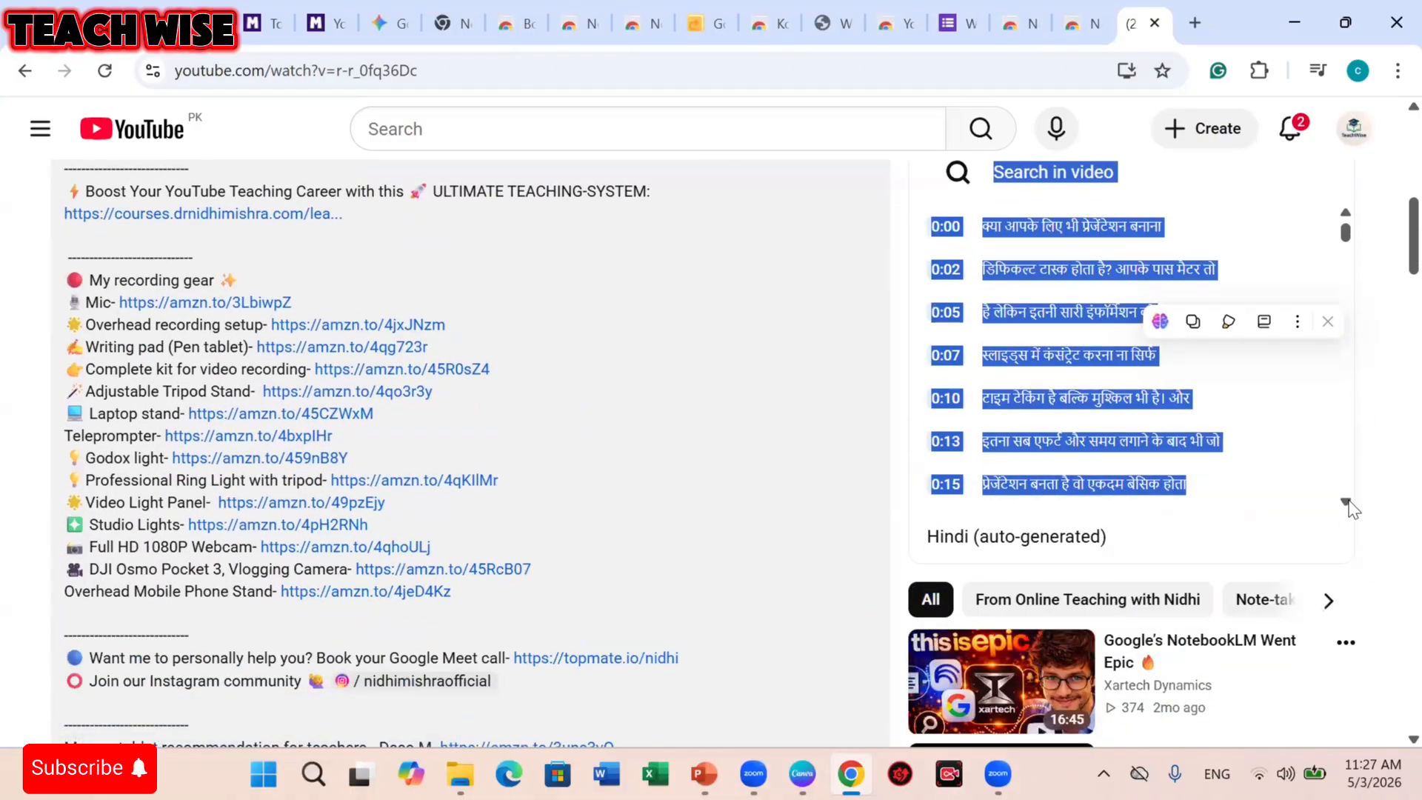
{"action": "scroll", "coordinate": [1326, 495], "scroll_direction": "down", "scroll_amount": 2}
{"action": "scroll", "coordinate": [1323, 492], "scroll_direction": "down", "scroll_amount": 1}
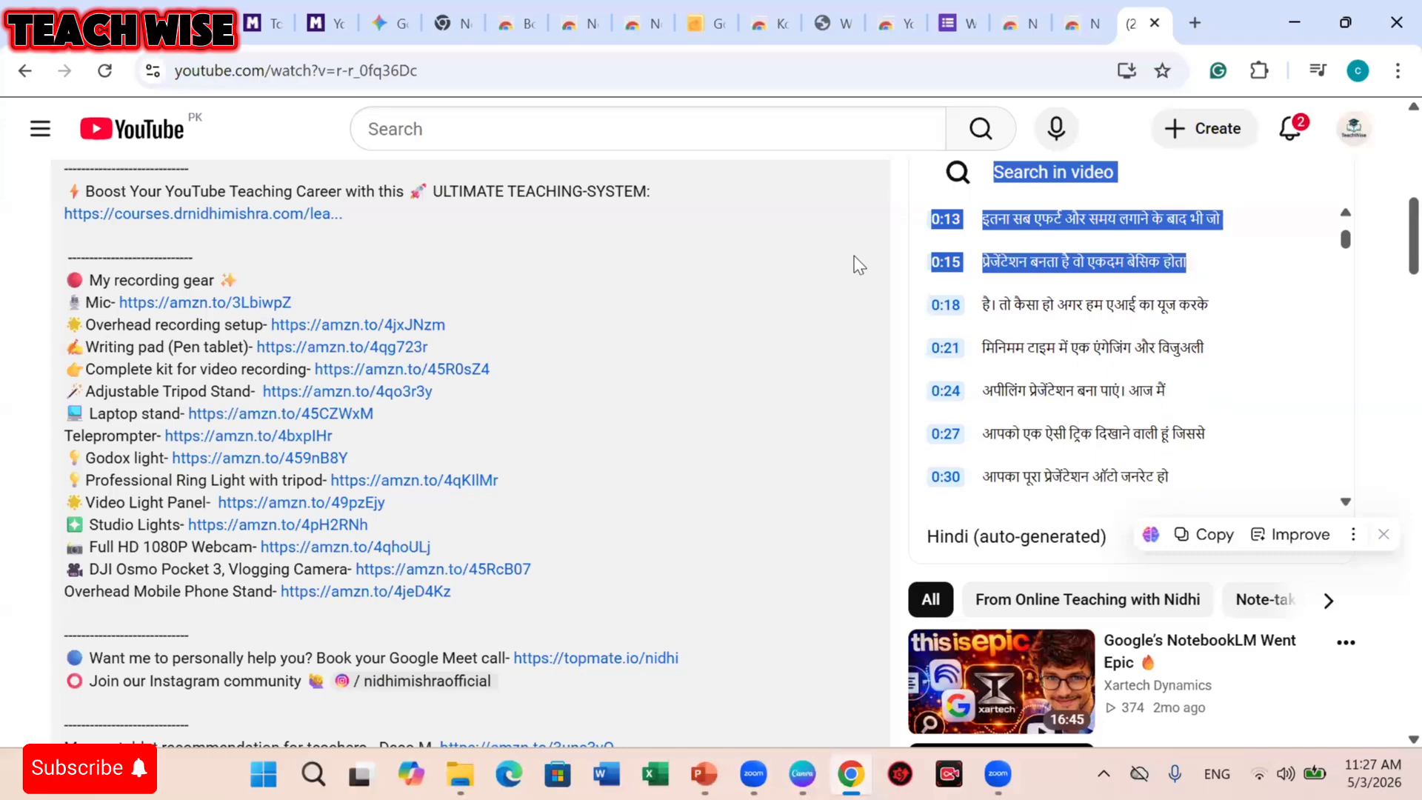
Go back to the Build Mobile APP using AI video and look through its suggested videos for another candidate.
{"action": "left_click", "coordinate": [29, 74]}
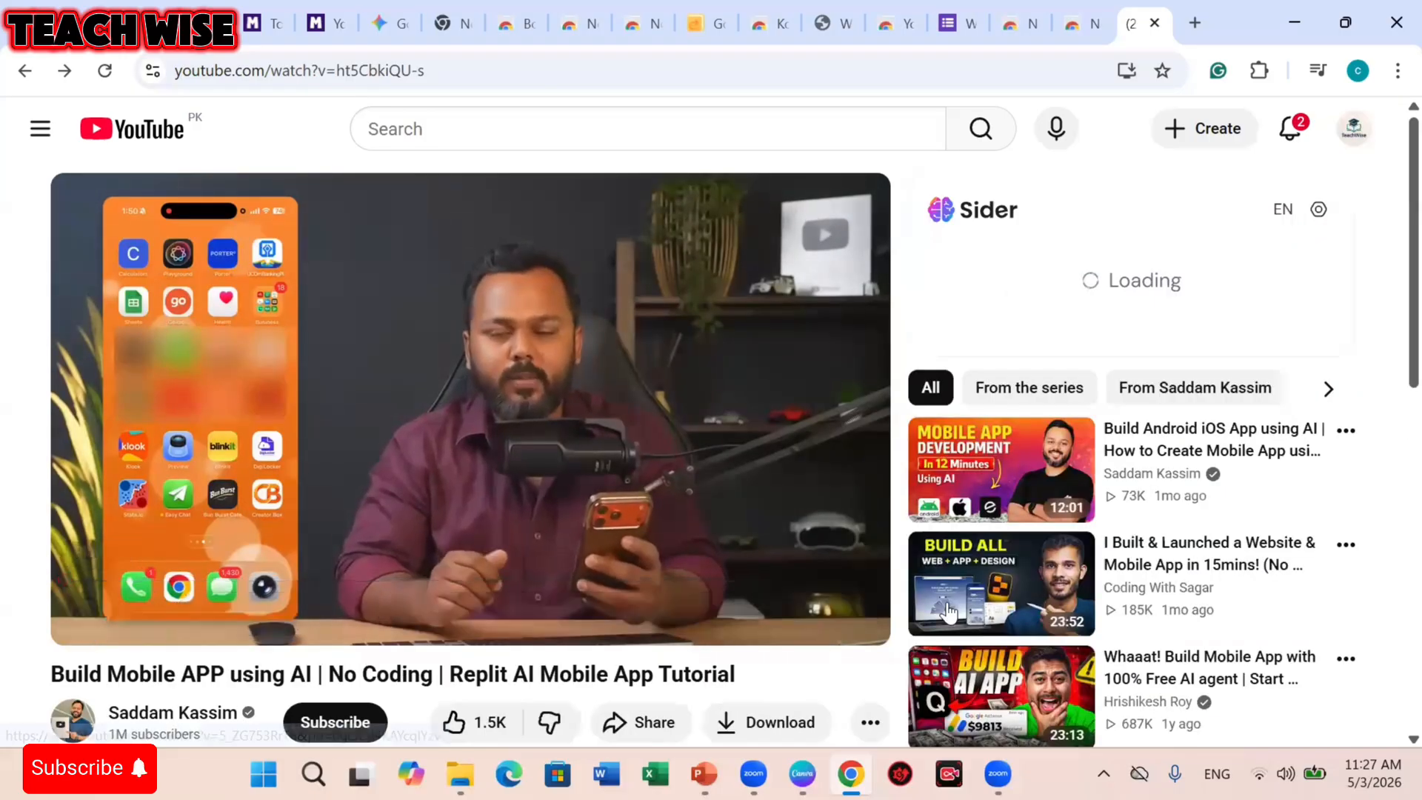
{"action": "scroll", "coordinate": [949, 612], "scroll_direction": "down", "scroll_amount": 5}
{"action": "scroll", "coordinate": [949, 613], "scroll_direction": "down", "scroll_amount": 8}
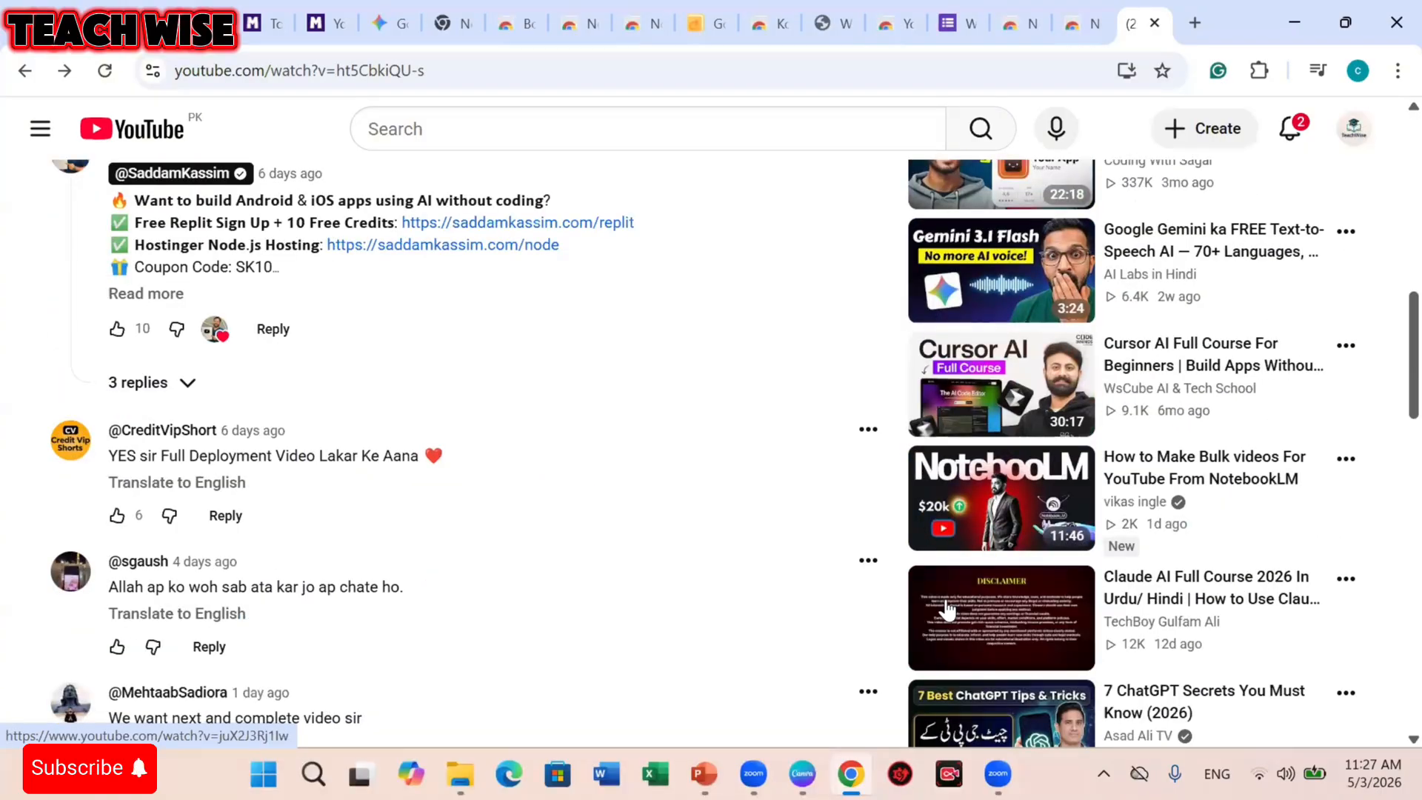
{"action": "scroll", "coordinate": [949, 611], "scroll_direction": "down", "scroll_amount": 6}
{"action": "scroll", "coordinate": [947, 611], "scroll_direction": "down", "scroll_amount": 5}
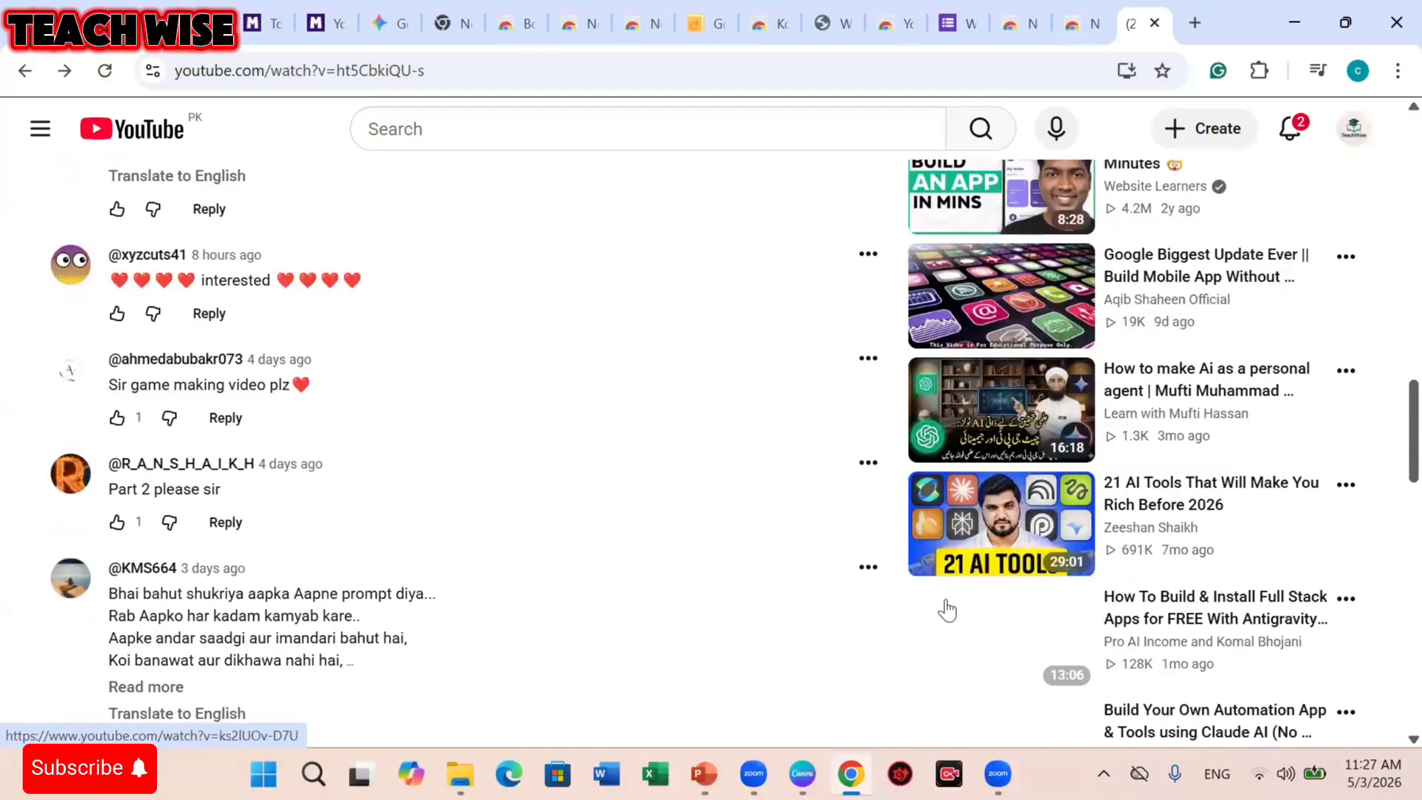
{"action": "scroll", "coordinate": [949, 606], "scroll_direction": "up", "scroll_amount": 20}
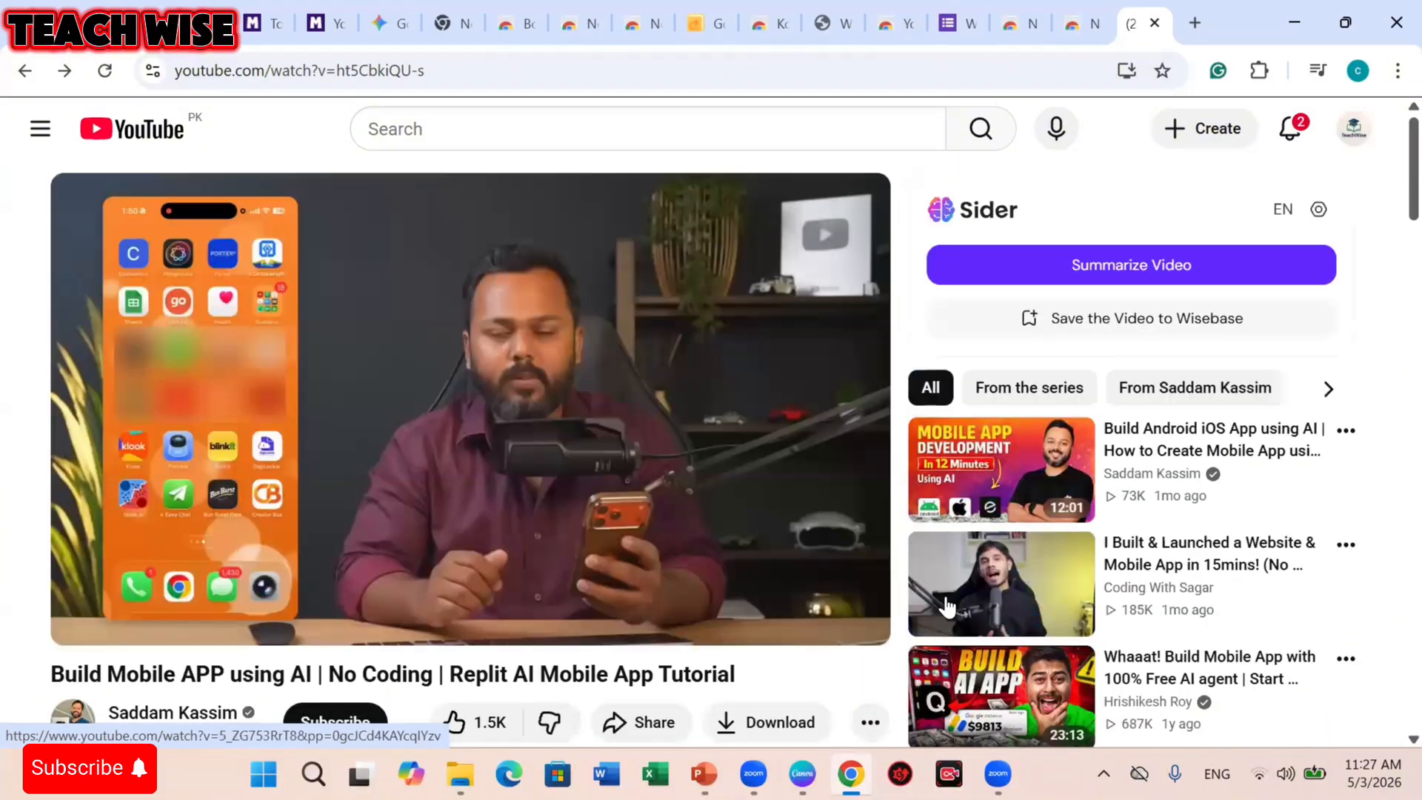
Search YouTube with the recent query "magicschool toturial for eachers" and open "Magic School Tutorial For Teachers | 2025 Best Tools Focus".
{"action": "left_click", "coordinate": [552, 136]}
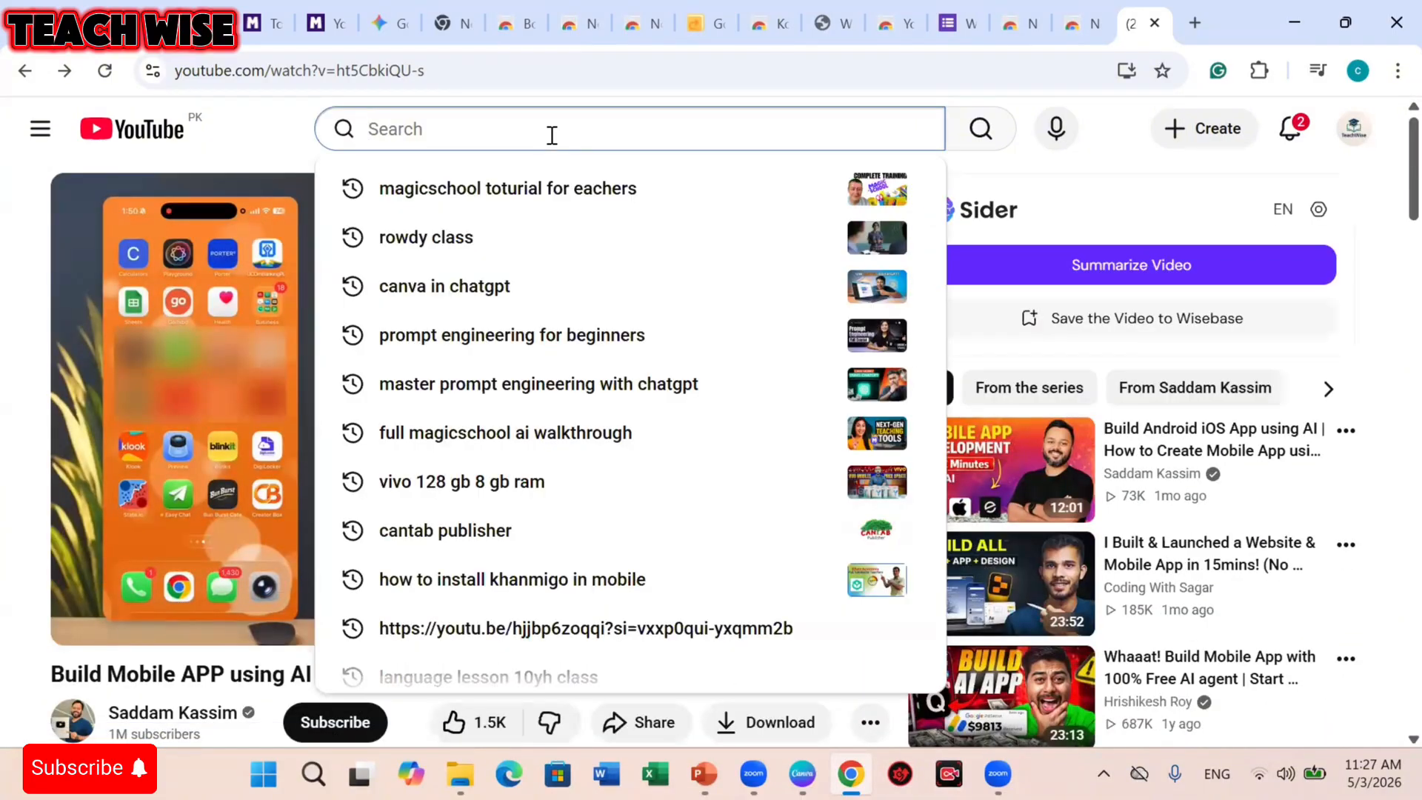
{"action": "left_click", "coordinate": [624, 188]}
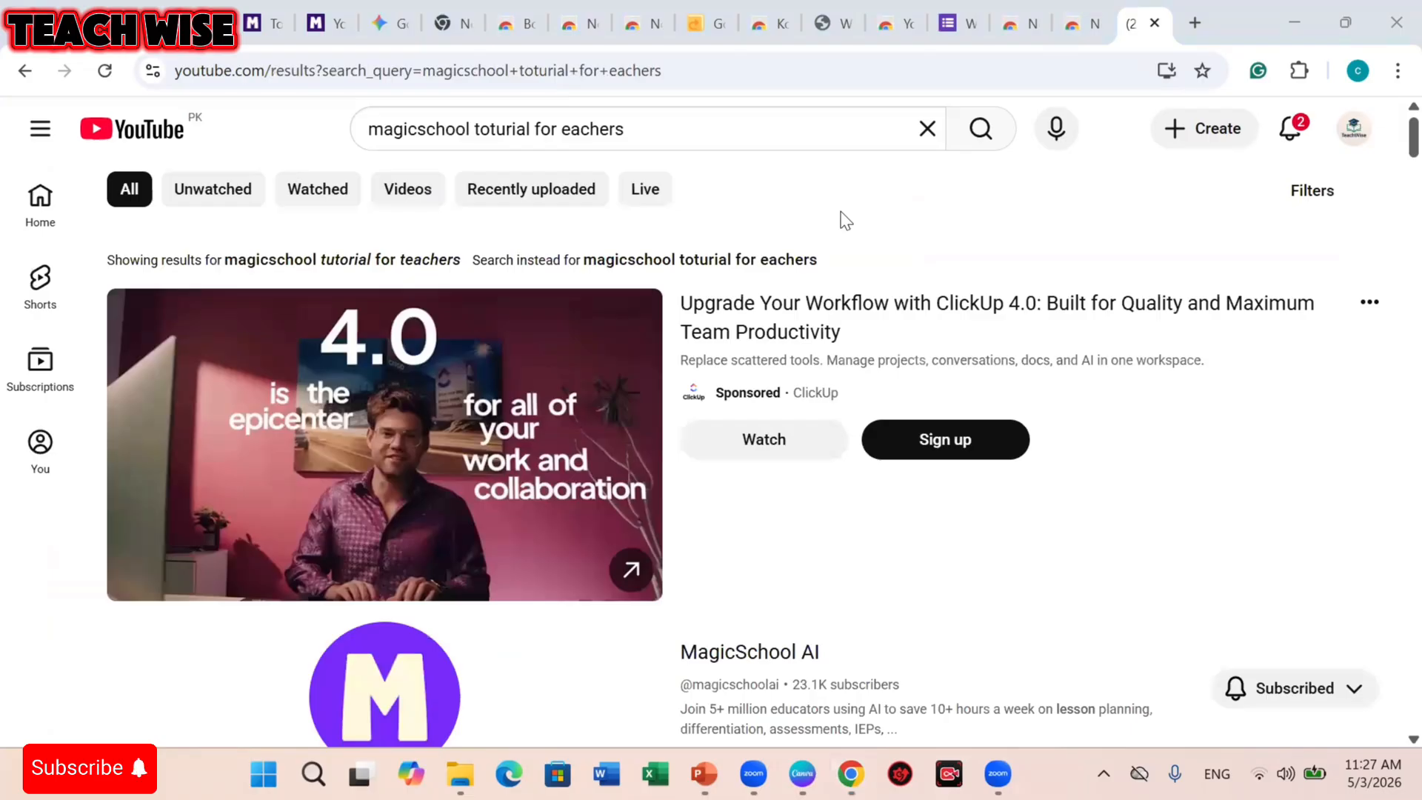
{"action": "scroll", "coordinate": [568, 541], "scroll_direction": "down", "scroll_amount": 7}
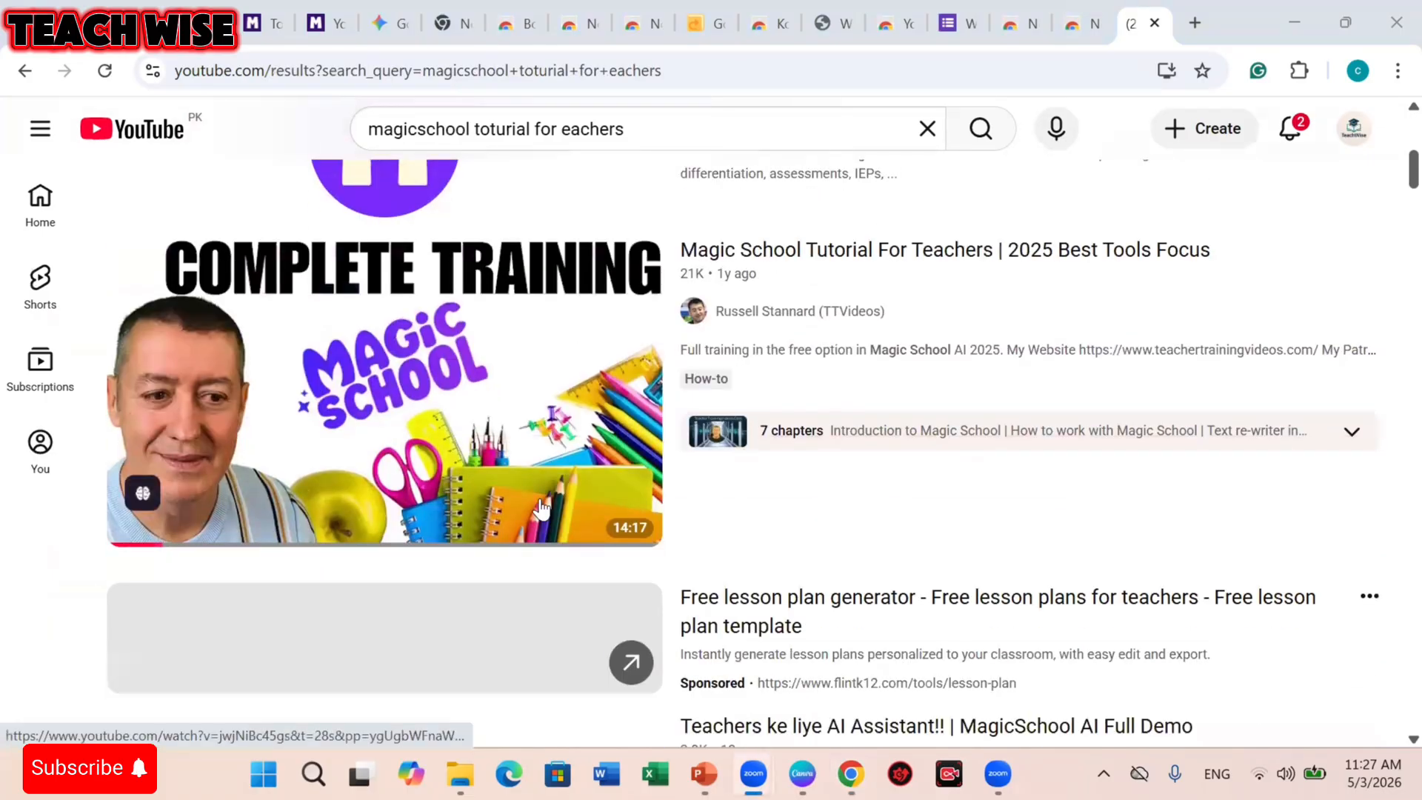
{"action": "left_click", "coordinate": [541, 508]}
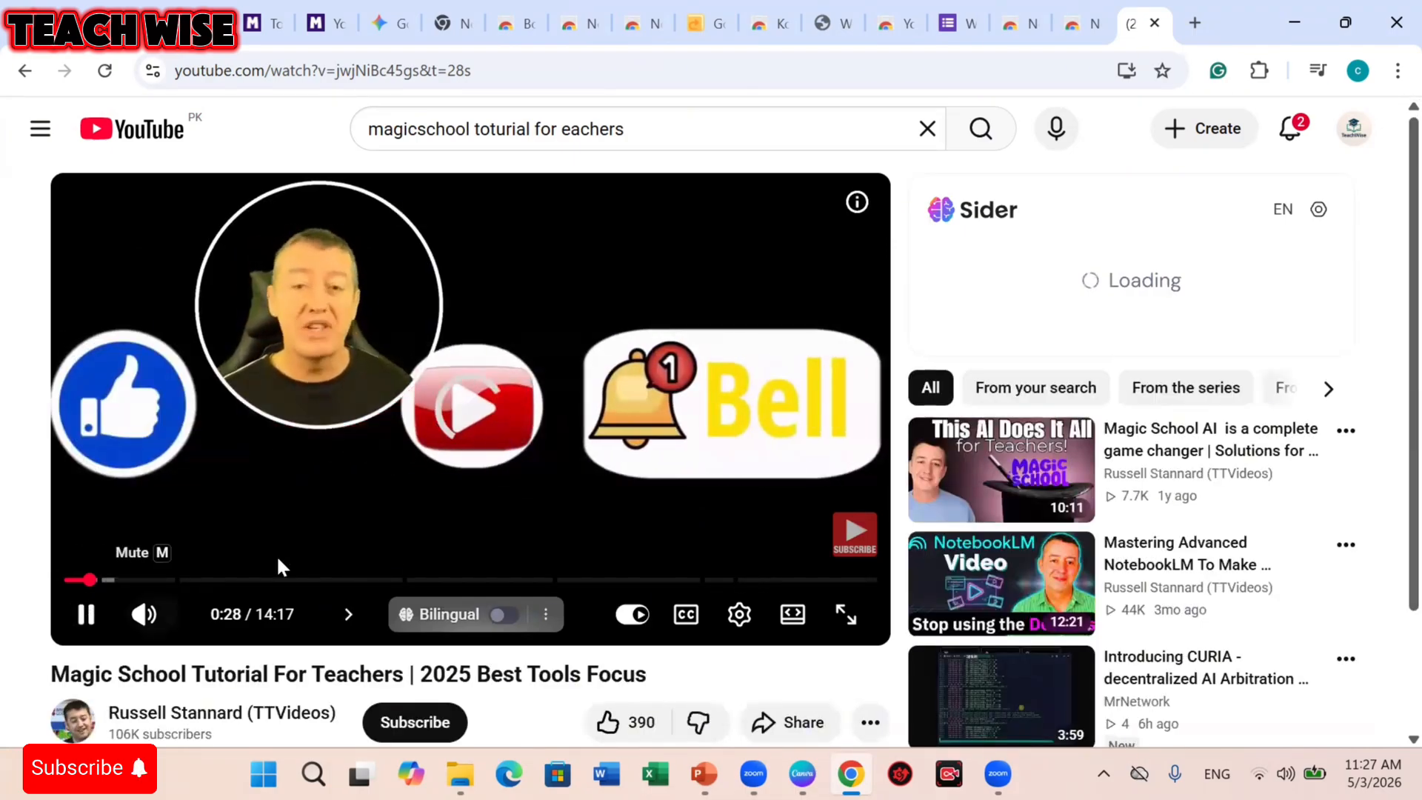
Pause the Magic School tutorial video, expand its description and show its transcript.
{"action": "scroll", "coordinate": [278, 554], "scroll_direction": "down", "scroll_amount": 4}
{"action": "left_click", "coordinate": [88, 281]}
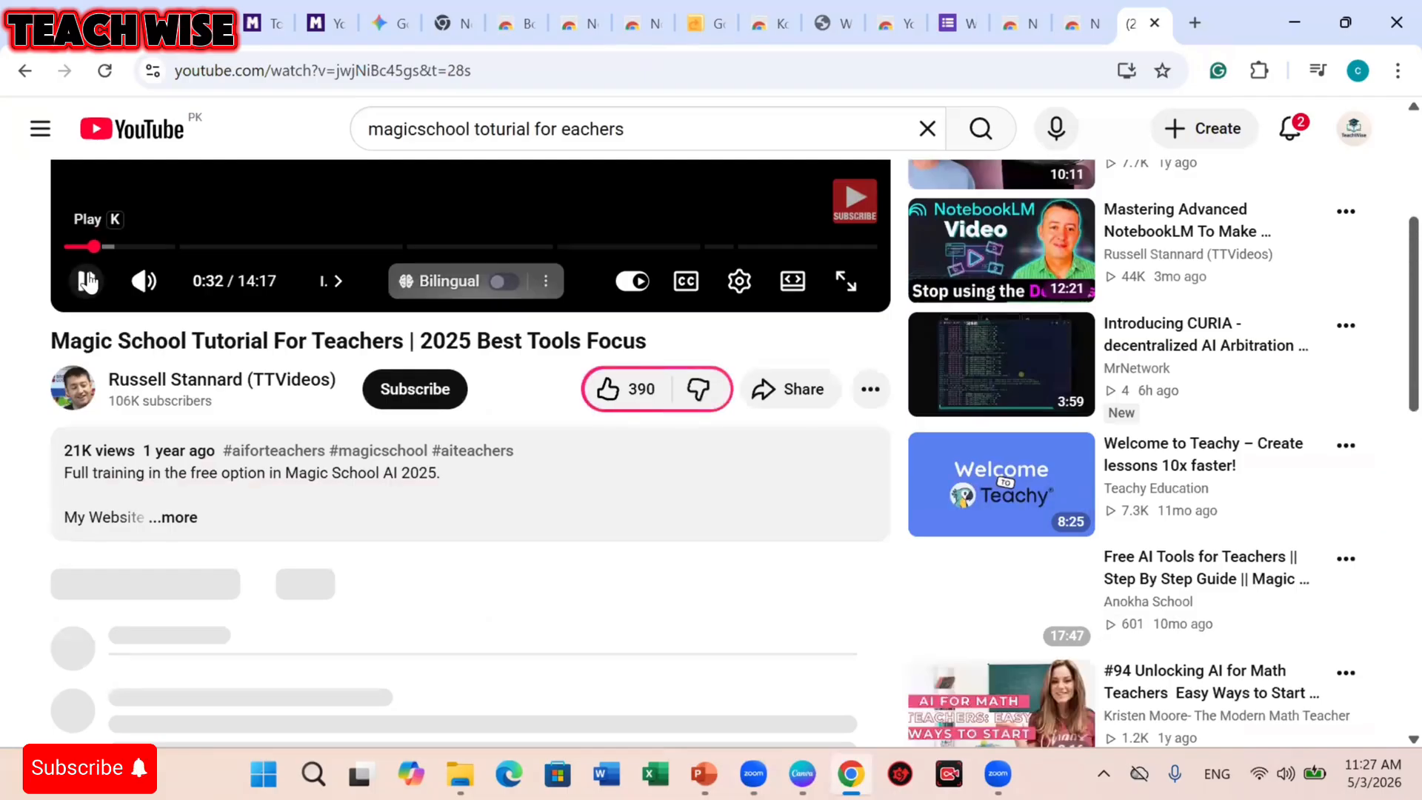
{"action": "left_click", "coordinate": [375, 540]}
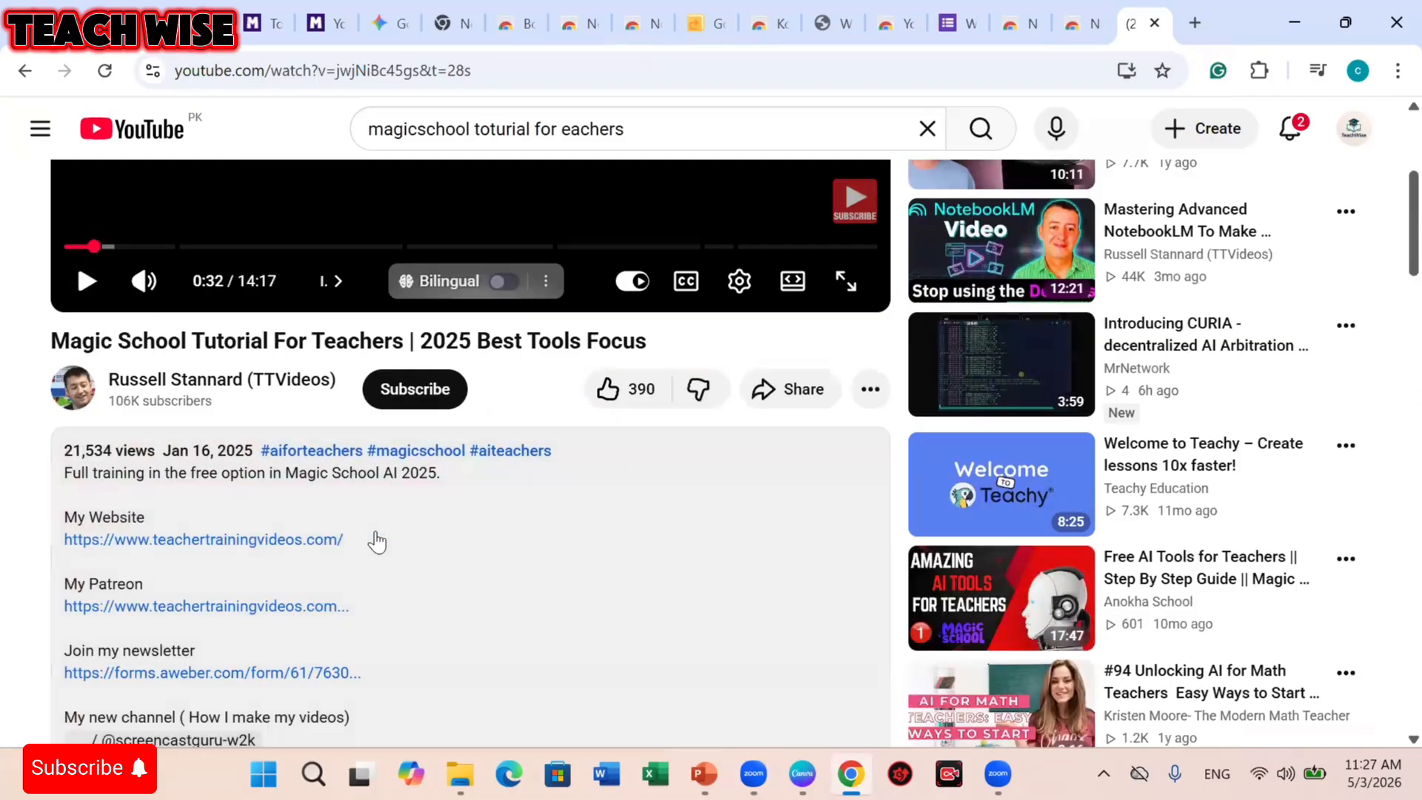
{"action": "scroll", "coordinate": [378, 539], "scroll_direction": "down", "scroll_amount": 10}
{"action": "scroll", "coordinate": [378, 535], "scroll_direction": "down", "scroll_amount": 8}
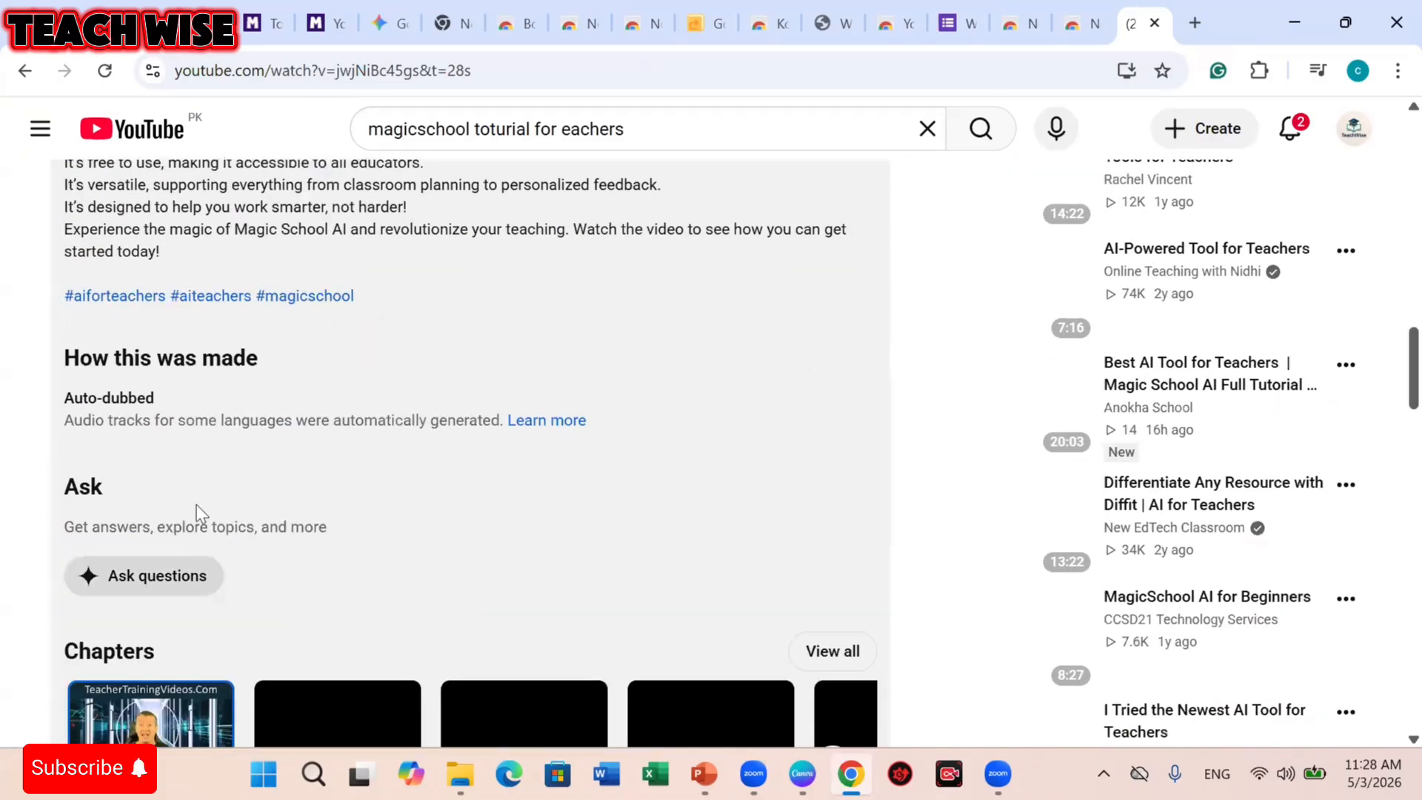
{"action": "scroll", "coordinate": [335, 510], "scroll_direction": "down", "scroll_amount": 3}
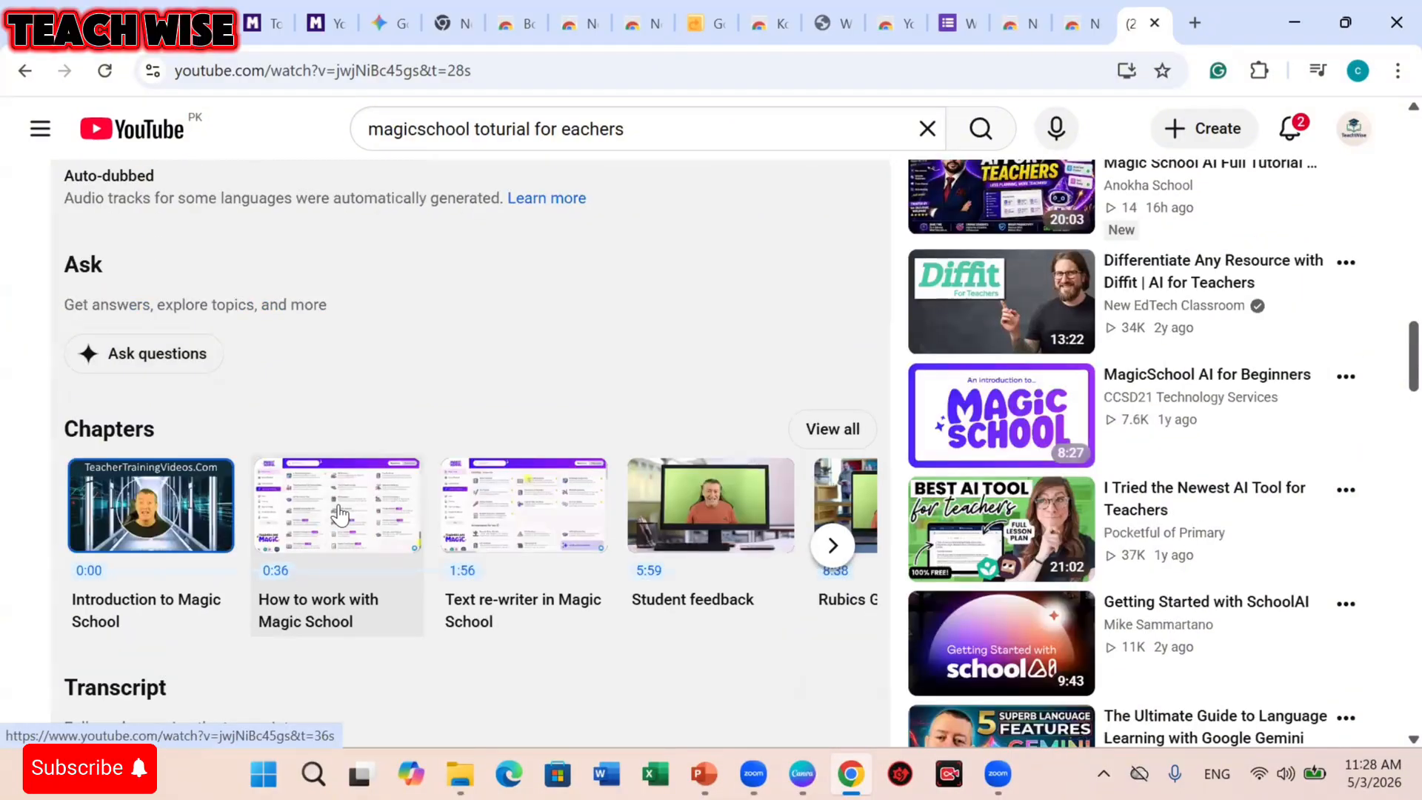
{"action": "scroll", "coordinate": [269, 640], "scroll_direction": "down", "scroll_amount": 4}
{"action": "left_click", "coordinate": [177, 445]}
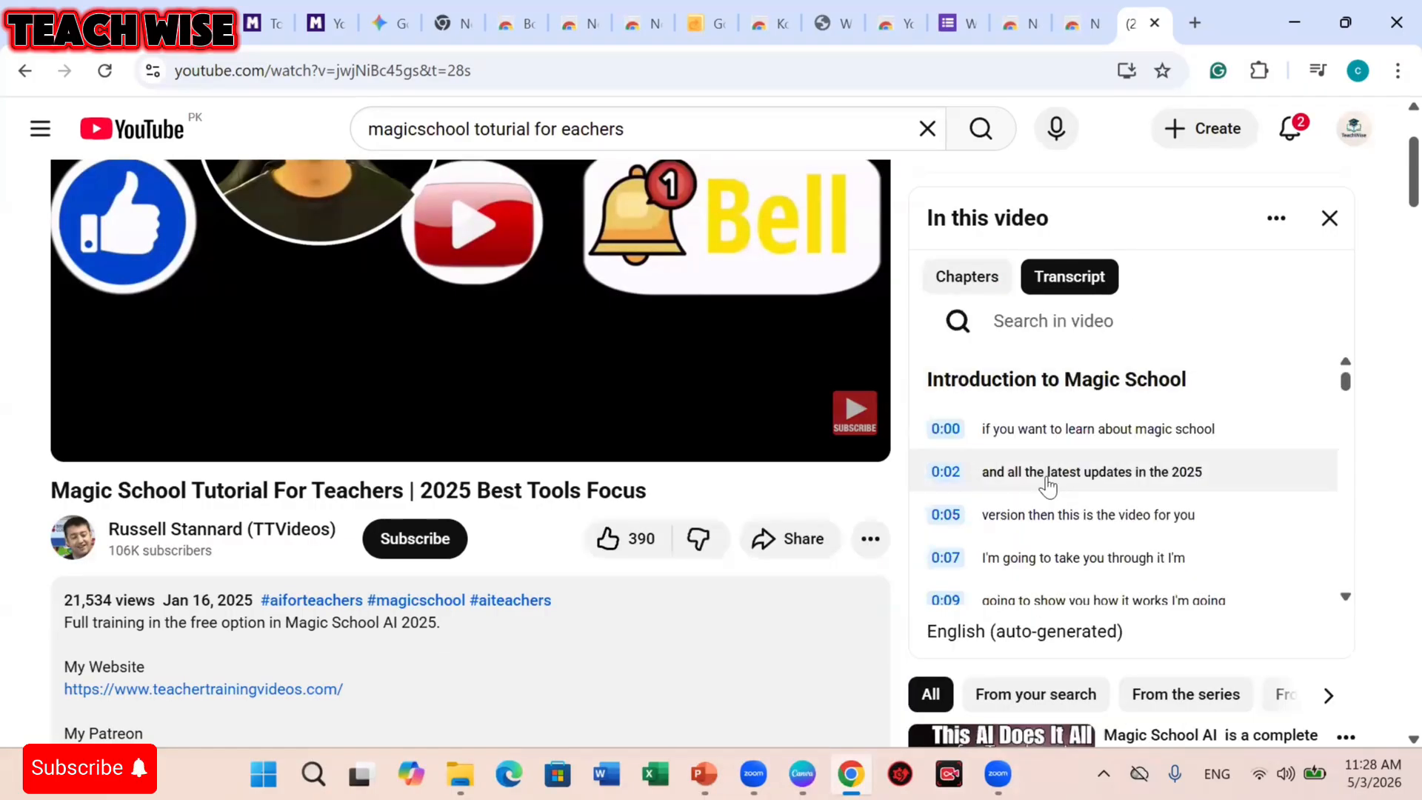
Copy the video's whole English transcript, from the "Introduction to Magic School" heading to the final line at 14:00.
{"action": "scroll", "coordinate": [1181, 581], "scroll_direction": "down", "scroll_amount": 3}
{"action": "scroll", "coordinate": [1174, 567], "scroll_direction": "up", "scroll_amount": 2}
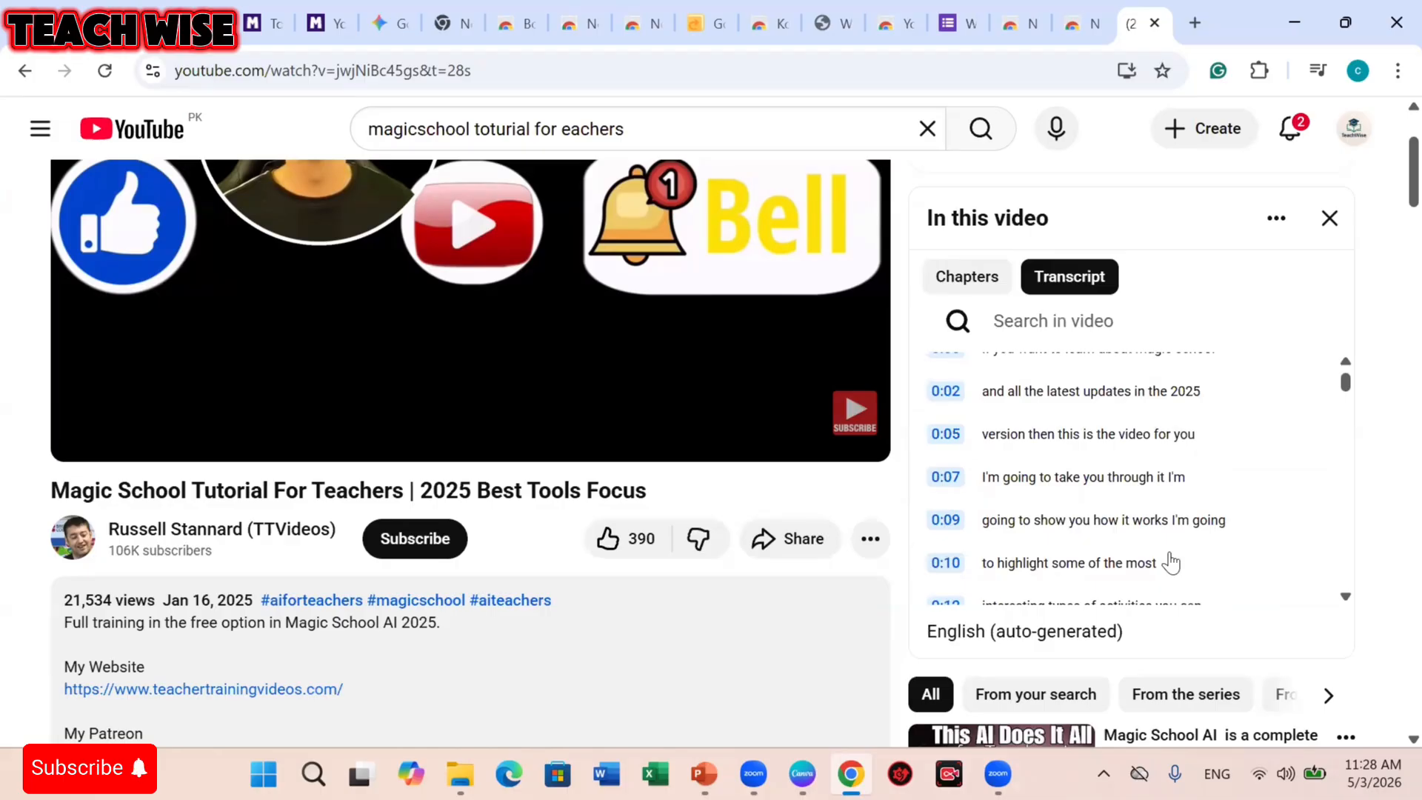
{"action": "scroll", "coordinate": [1171, 563], "scroll_direction": "up", "scroll_amount": 2}
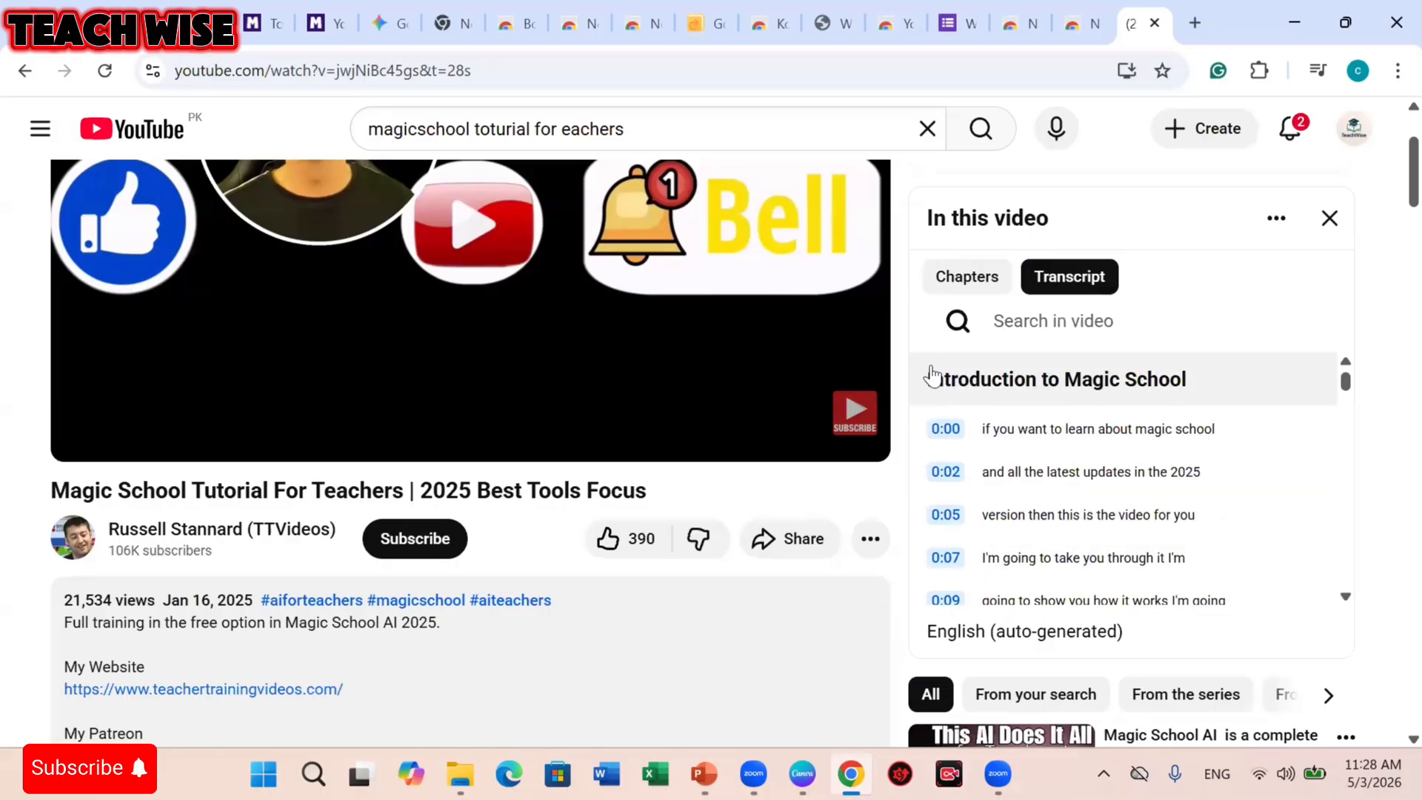
{"action": "left_click_drag", "start_coordinate": [932, 376], "coordinate": [1100, 638]}
{"action": "key", "text": "ctrl+c"}
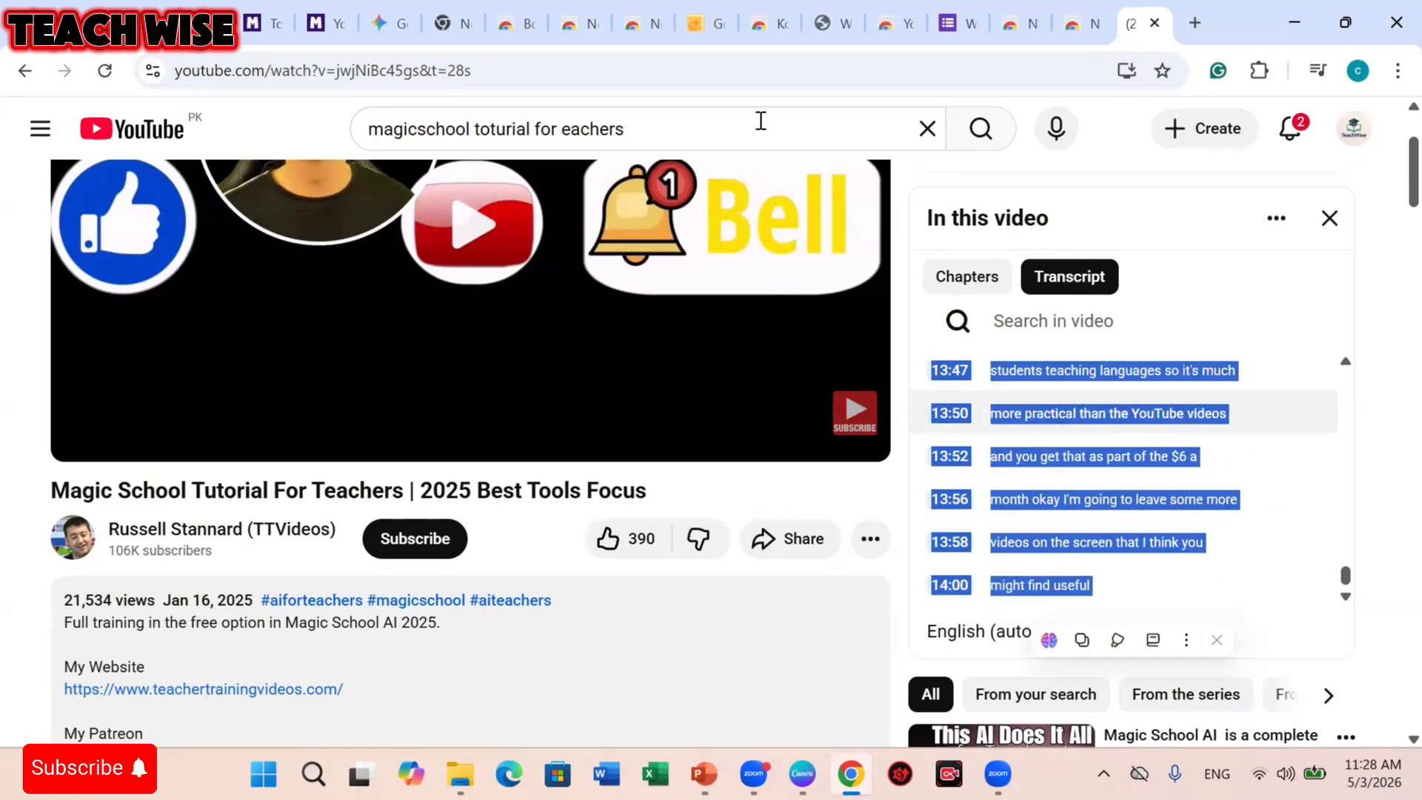
Switch to MagicSchool's YouTube Video Questions tool and paste the copied text as the Youtube Transcript.
{"action": "left_click", "coordinate": [270, 19]}
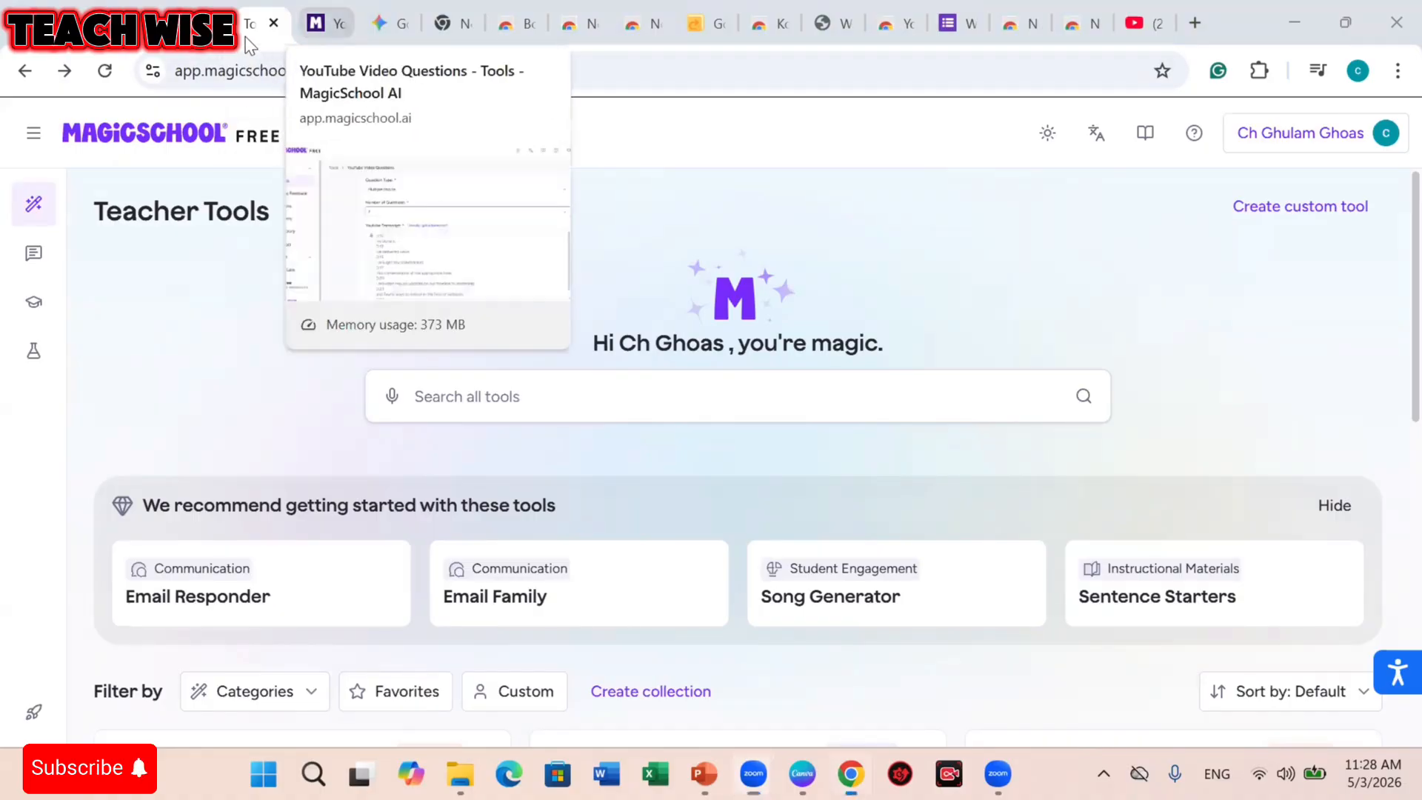
{"action": "left_click", "coordinate": [326, 23]}
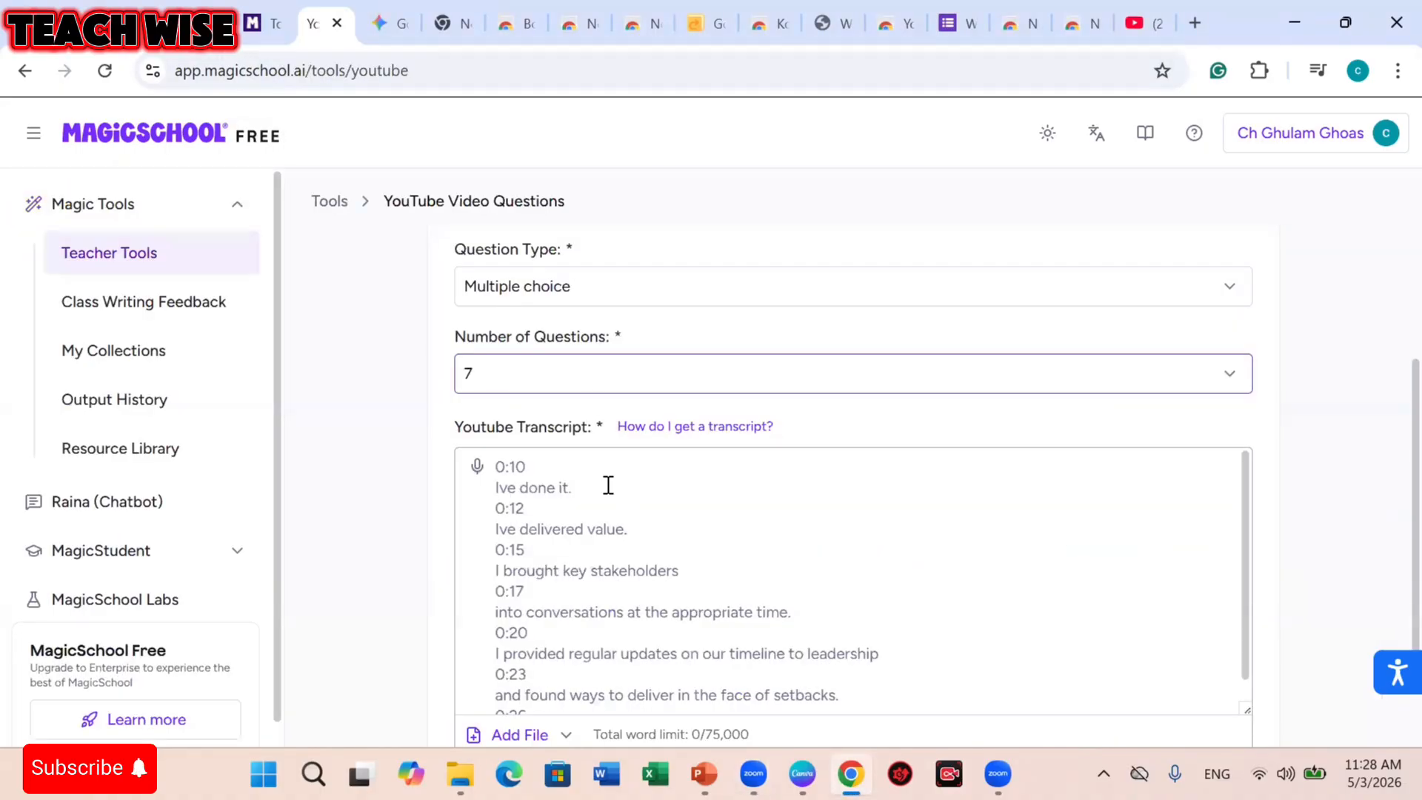
{"action": "left_click", "coordinate": [608, 485]}
{"action": "key", "text": "ctrl+v"}
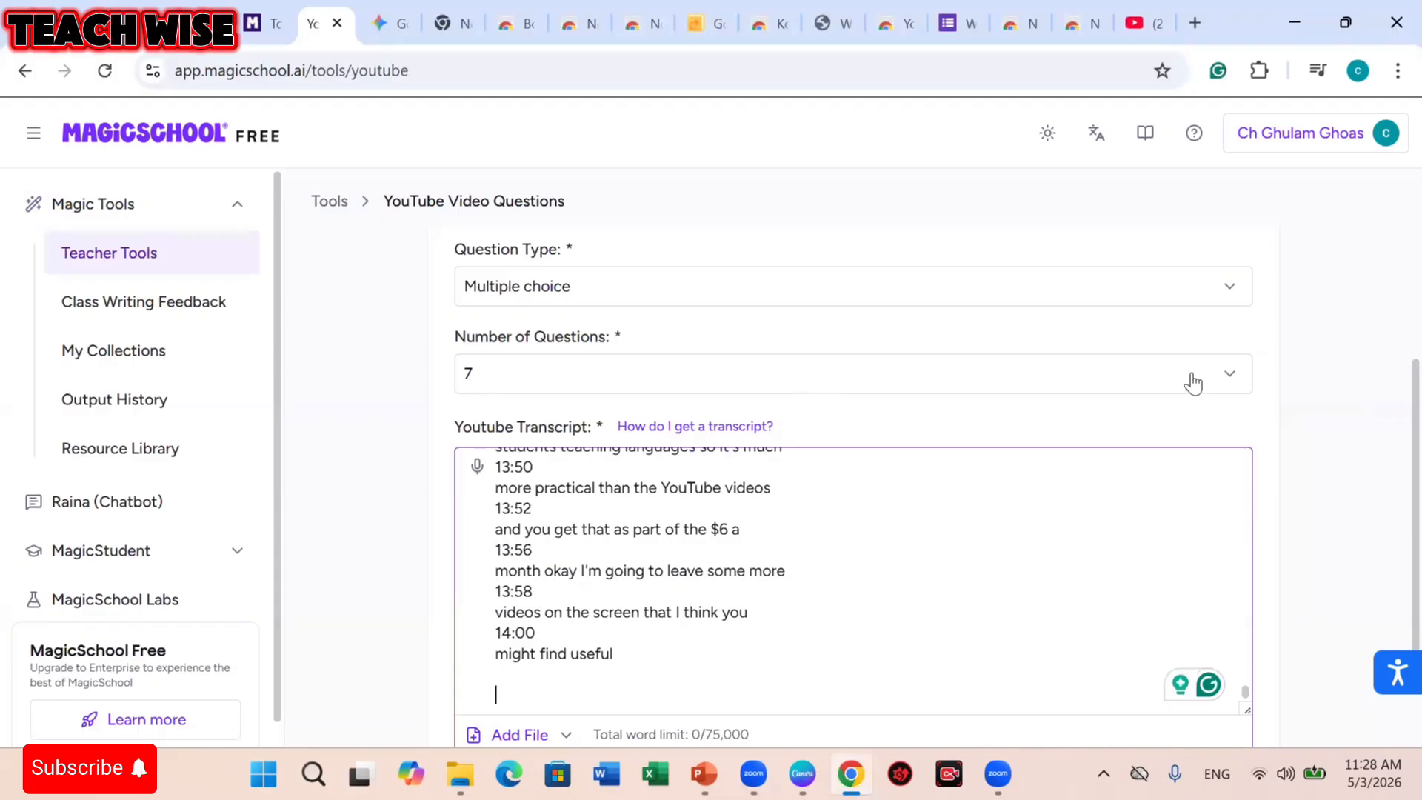
Set the grade level for the video questions to 11th grade.
{"action": "scroll", "coordinate": [1241, 308], "scroll_direction": "up", "scroll_amount": 3}
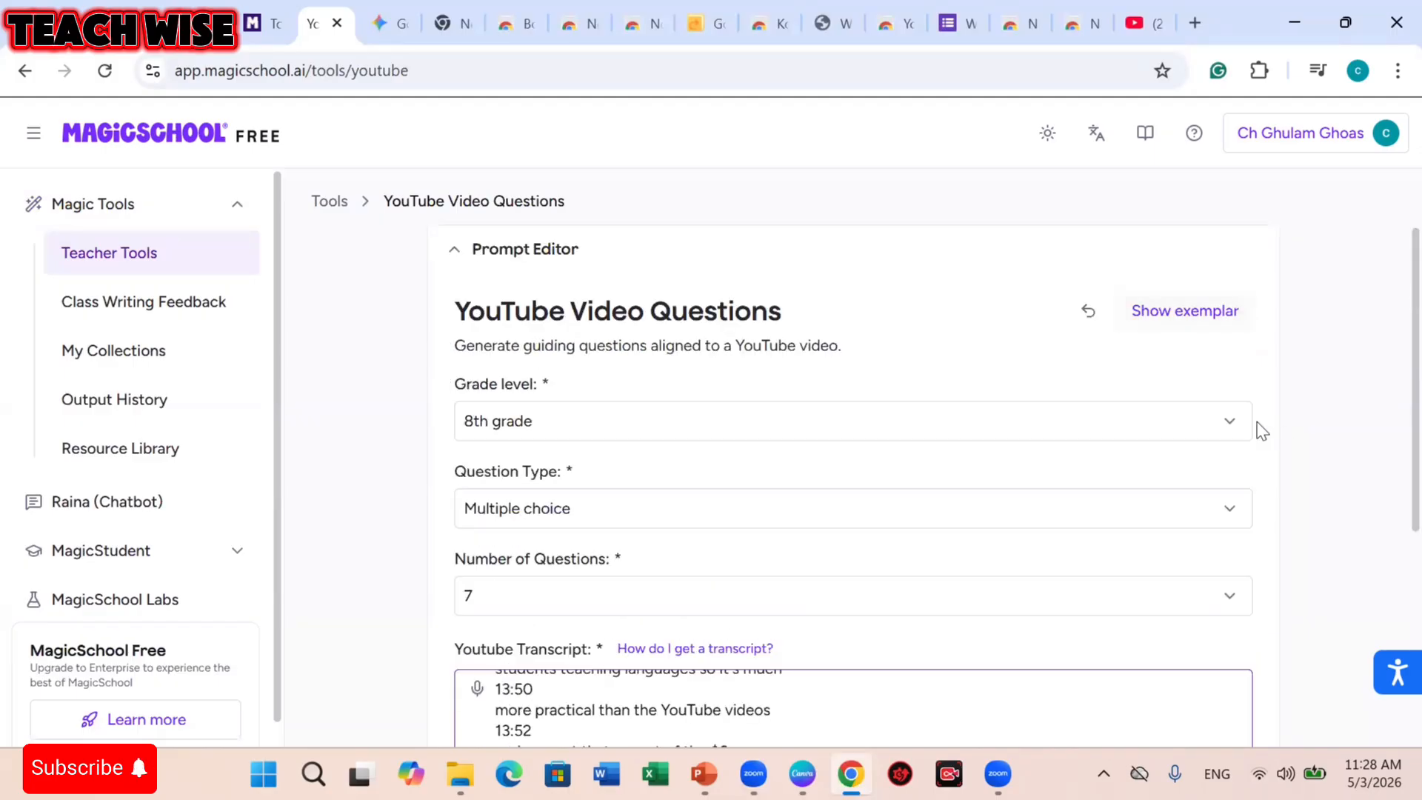
{"action": "left_click", "coordinate": [1155, 437]}
{"action": "scroll", "coordinate": [615, 590], "scroll_direction": "down", "scroll_amount": 2}
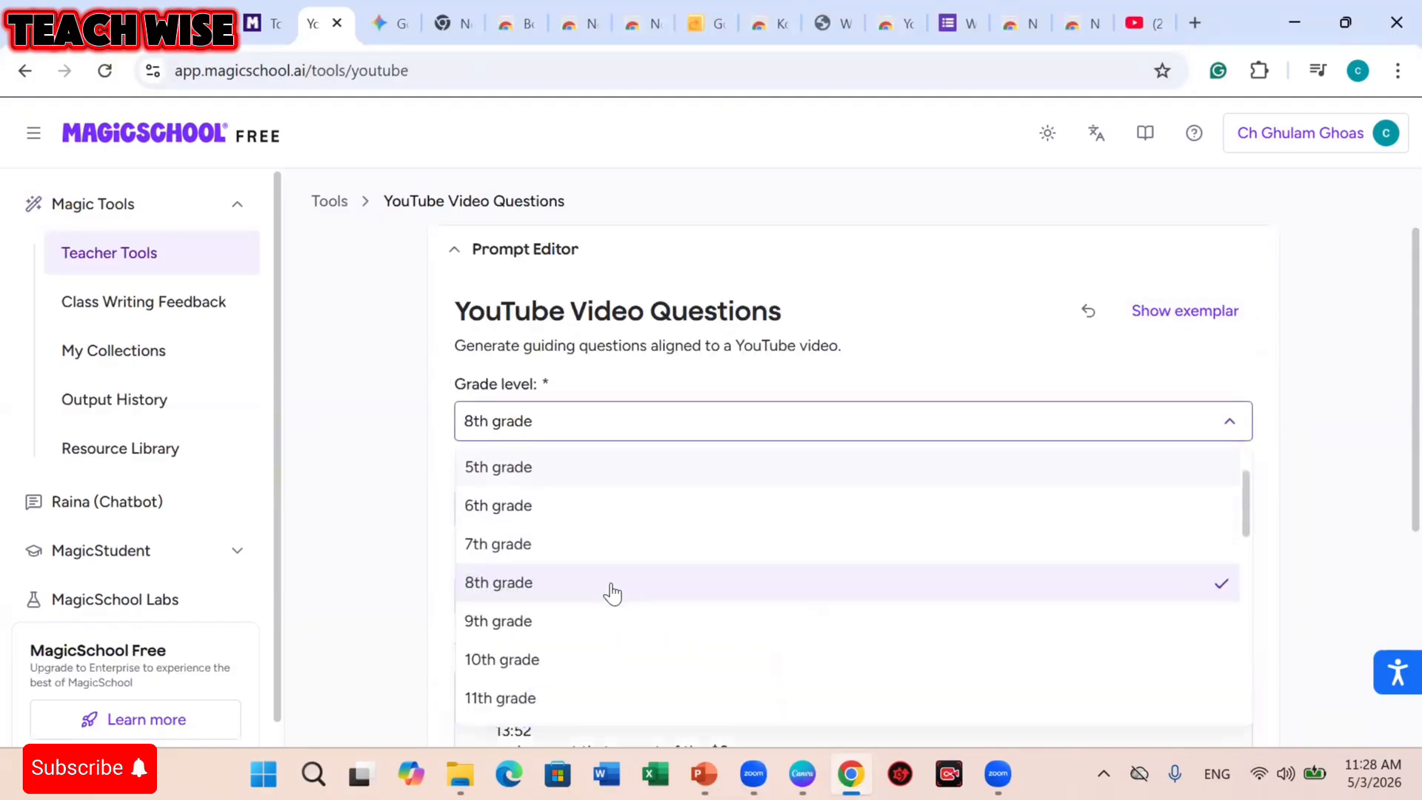
{"action": "scroll", "coordinate": [608, 592], "scroll_direction": "down", "scroll_amount": 2}
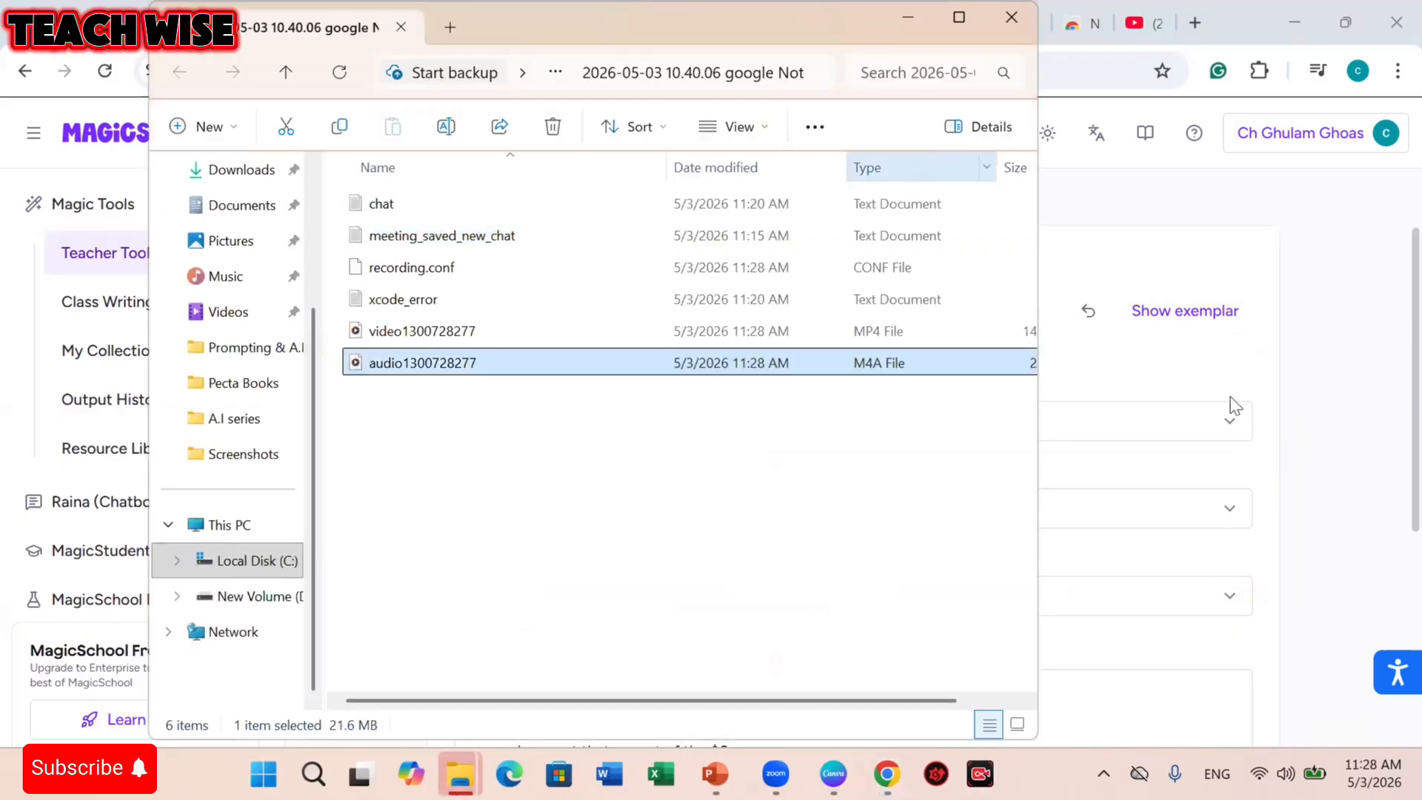
{"action": "left_click", "coordinate": [1230, 415]}
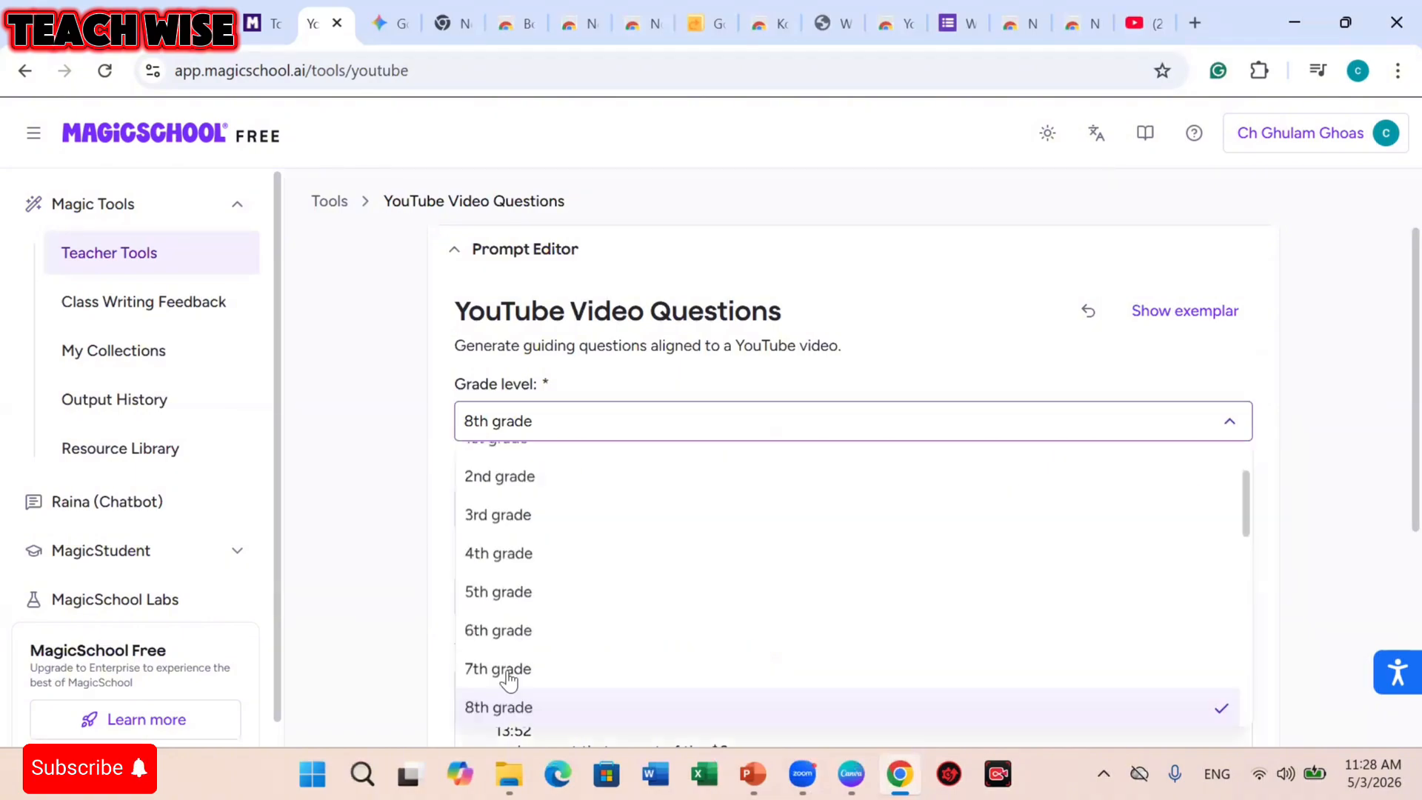
{"action": "scroll", "coordinate": [518, 613], "scroll_direction": "down", "scroll_amount": 3}
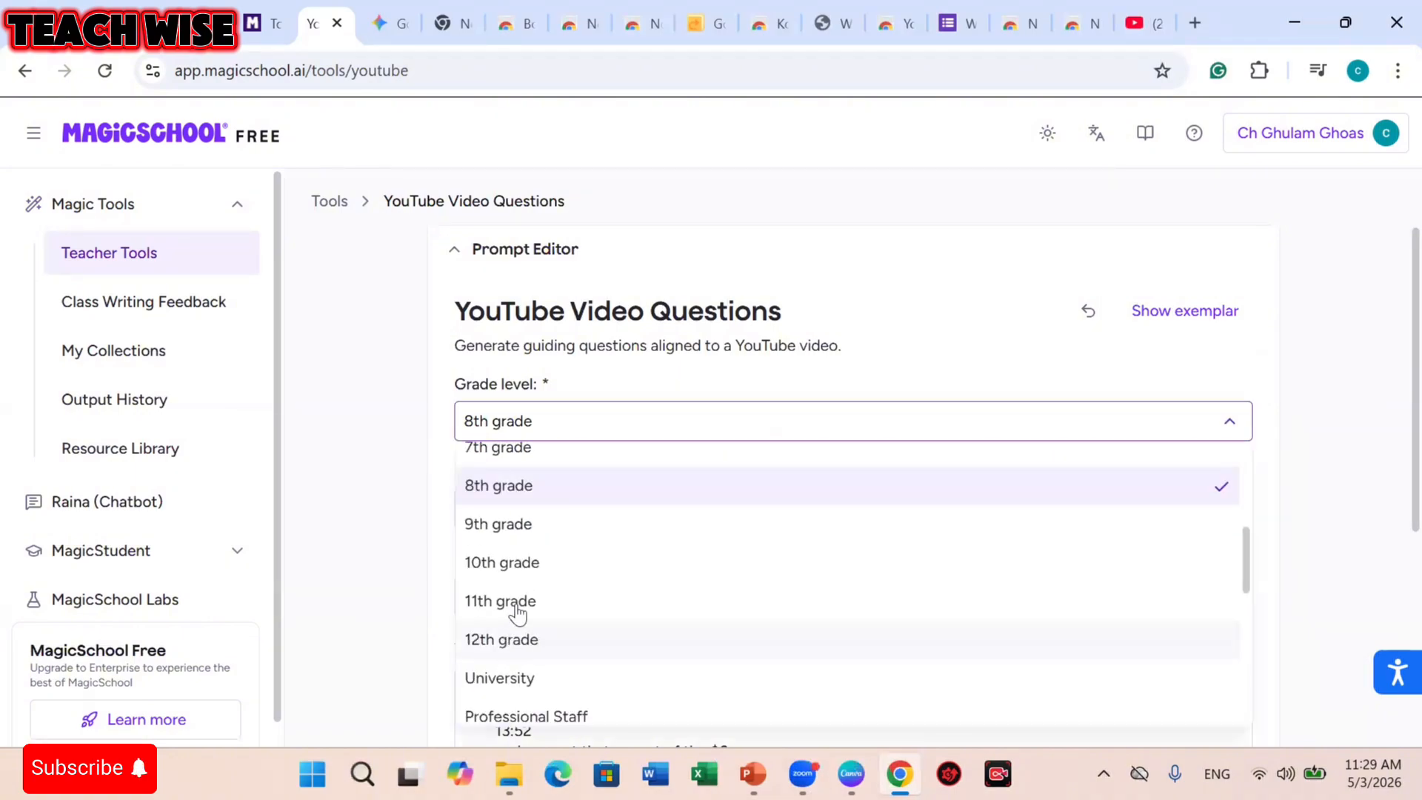
{"action": "left_click", "coordinate": [627, 599]}
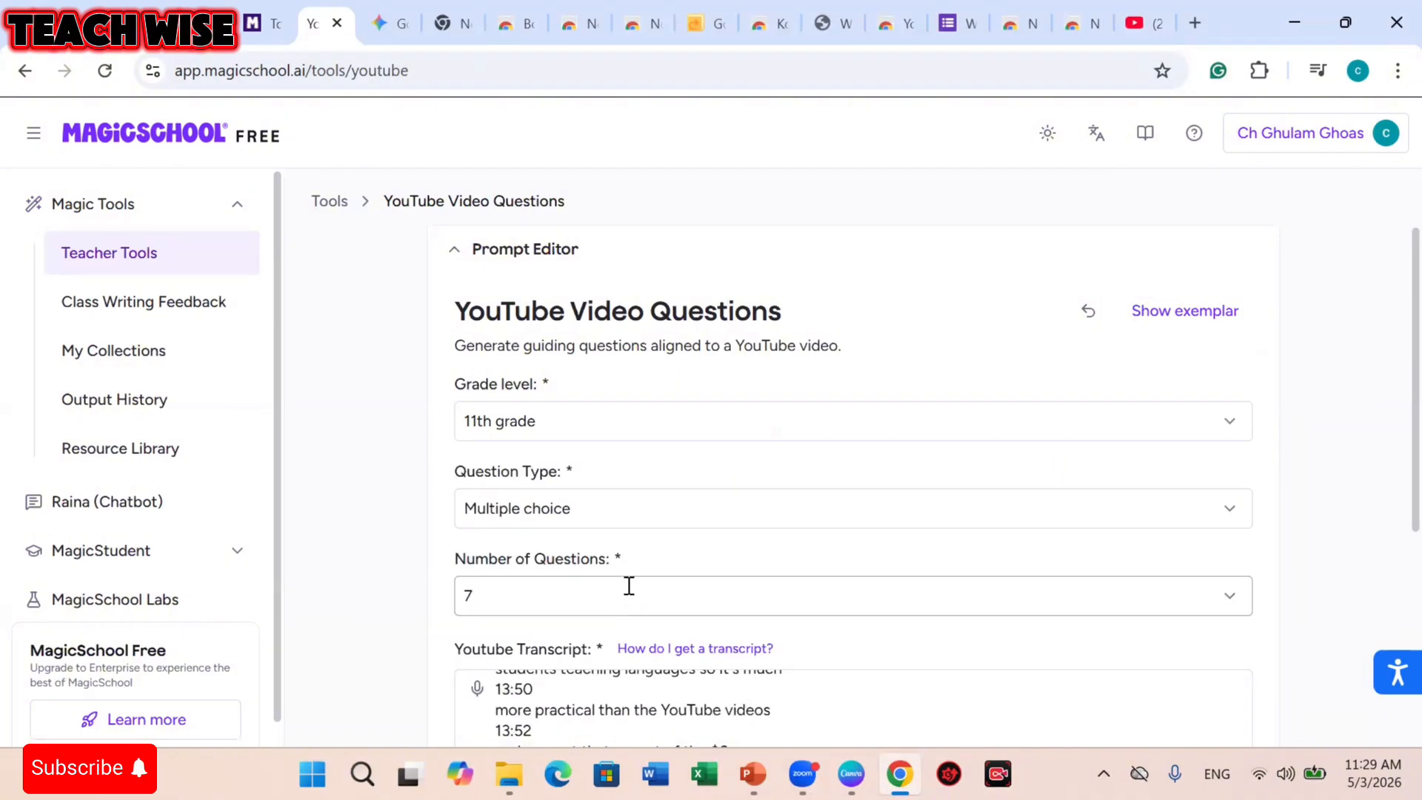
Check the pasted transcript and change the grade level to 10th grade.
{"action": "scroll", "coordinate": [629, 586], "scroll_direction": "down", "scroll_amount": 5}
{"action": "scroll", "coordinate": [1106, 403], "scroll_direction": "up", "scroll_amount": 5}
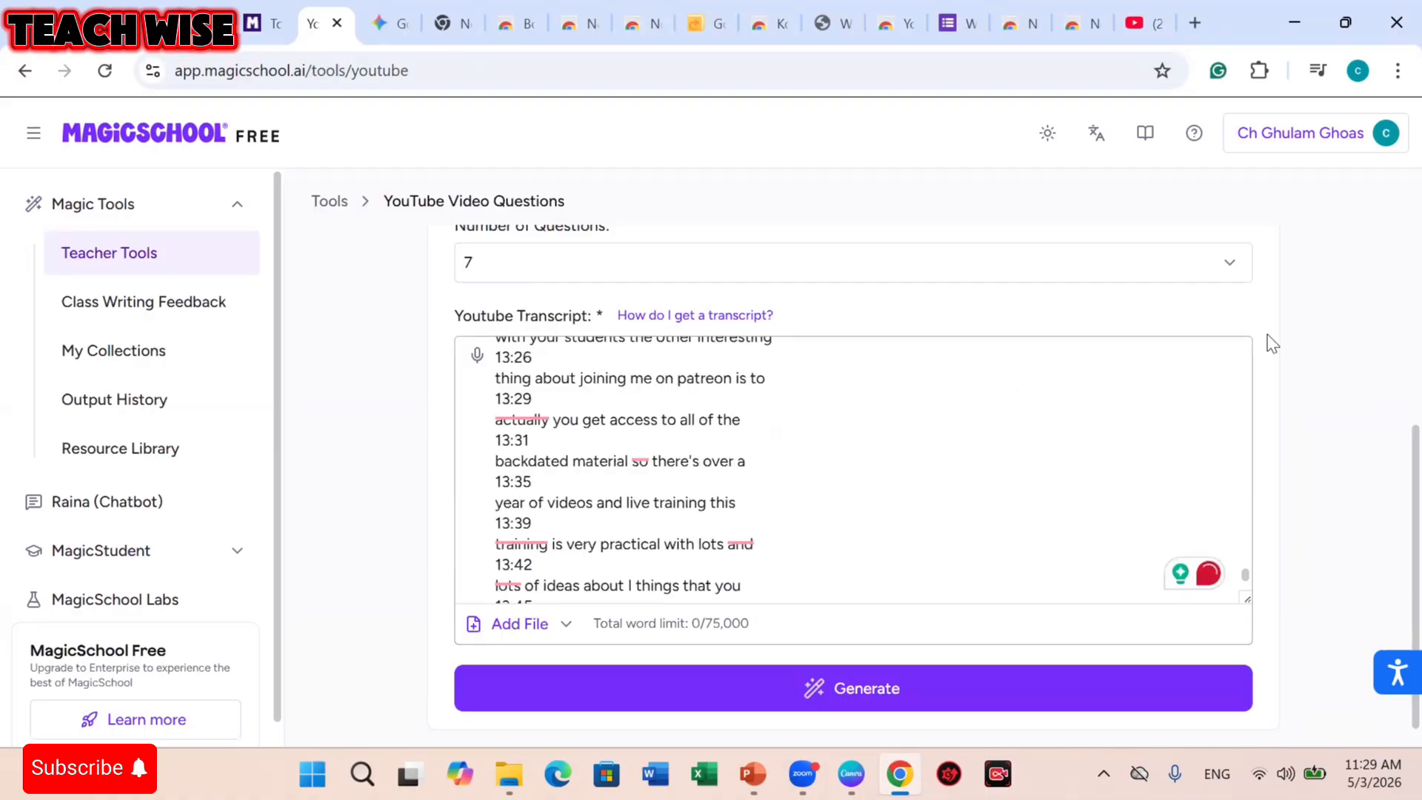
{"action": "scroll", "coordinate": [1260, 363], "scroll_direction": "up", "scroll_amount": 3}
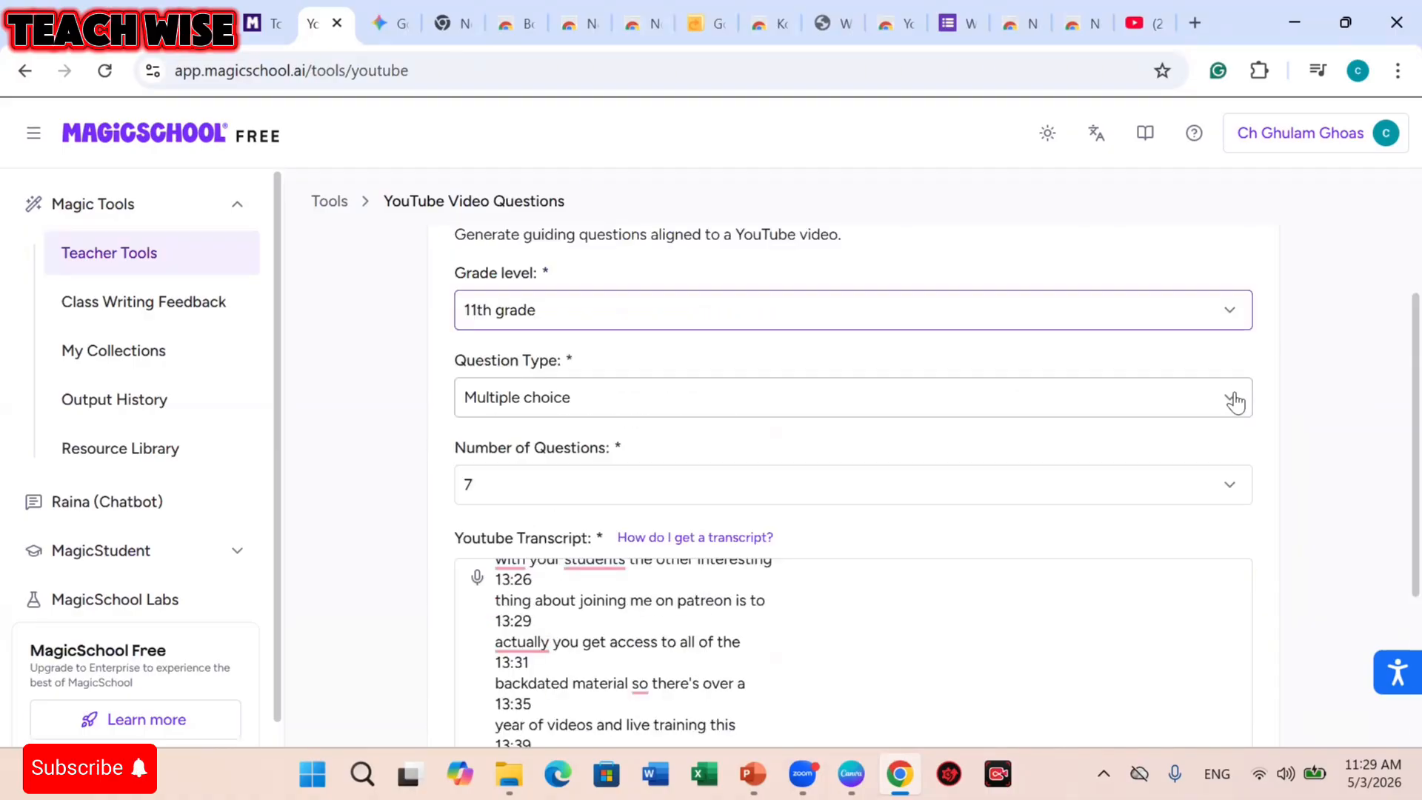
{"action": "left_click", "coordinate": [1232, 310]}
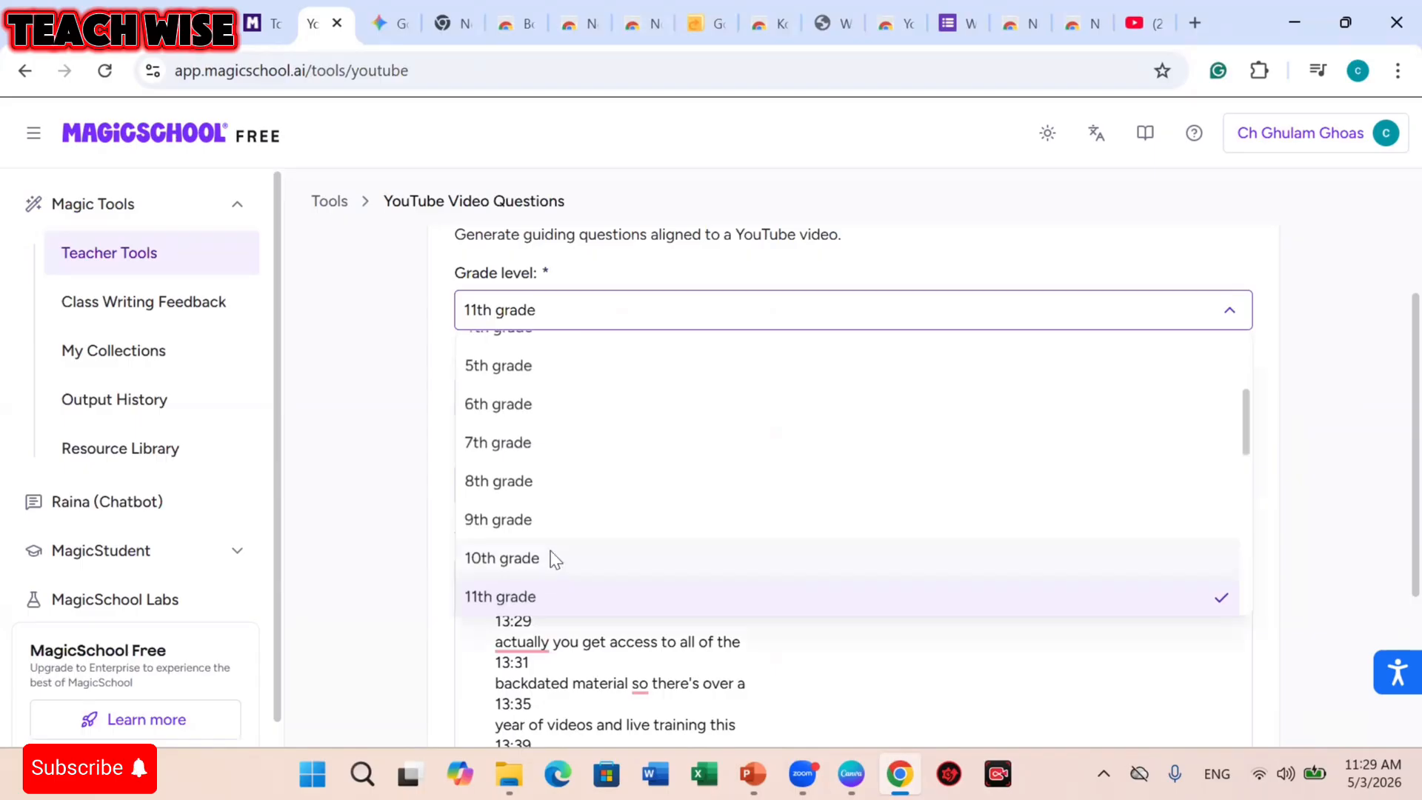
{"action": "left_click", "coordinate": [552, 558]}
Generate the video questions and review the output from the answer key back up to the first question.
{"action": "scroll", "coordinate": [1082, 466], "scroll_direction": "down", "scroll_amount": 3}
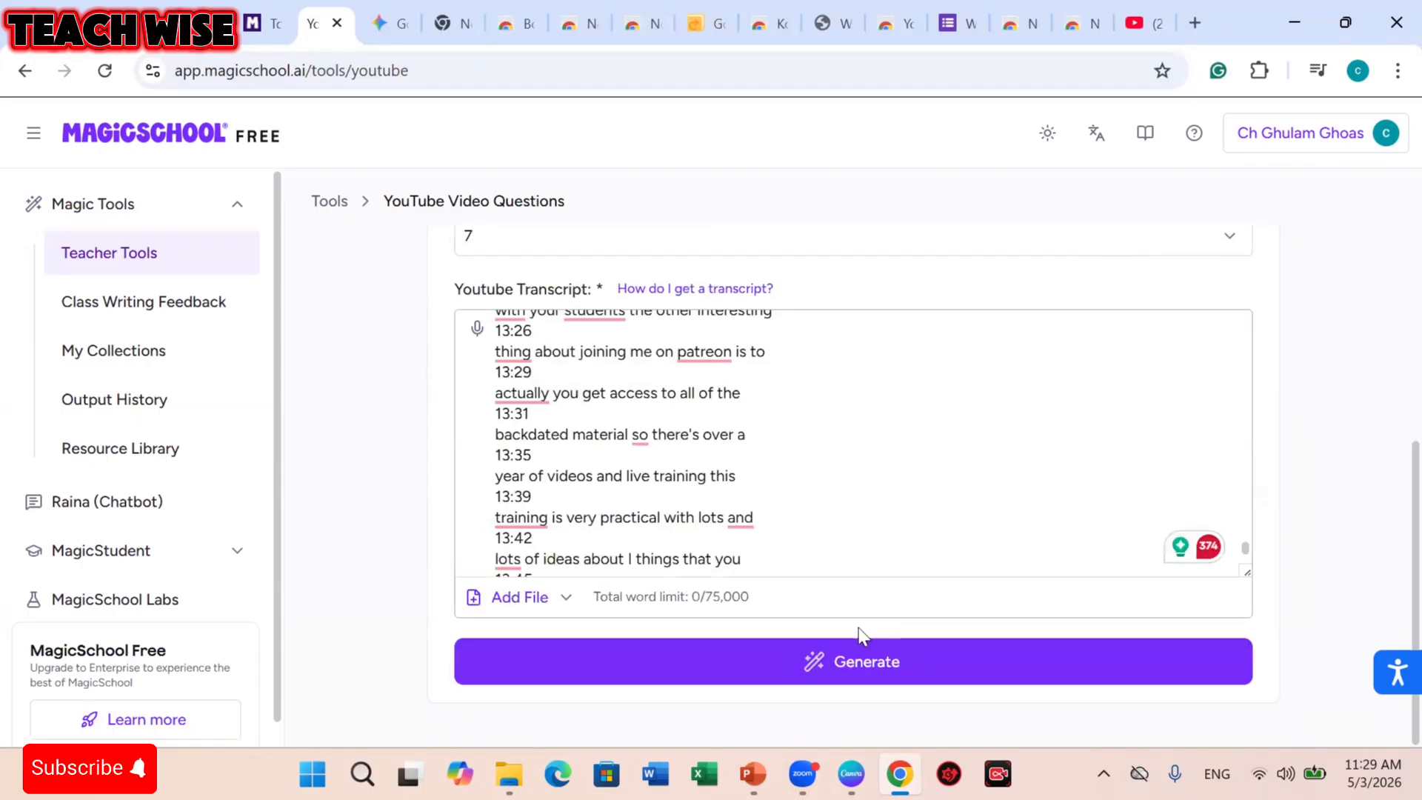
{"action": "left_click", "coordinate": [859, 667]}
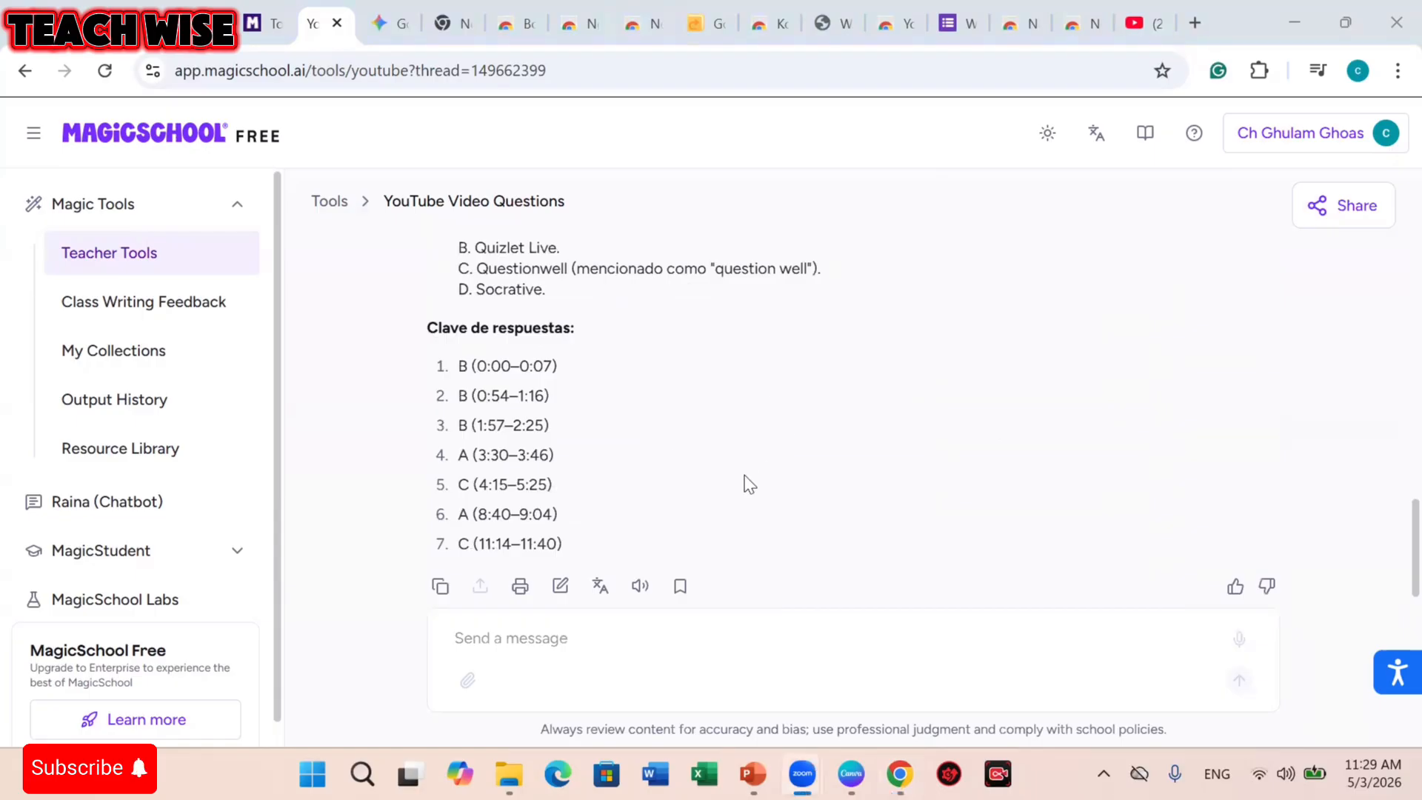
{"action": "scroll", "coordinate": [726, 459], "scroll_direction": "up", "scroll_amount": 10}
{"action": "scroll", "coordinate": [732, 453], "scroll_direction": "up", "scroll_amount": 4}
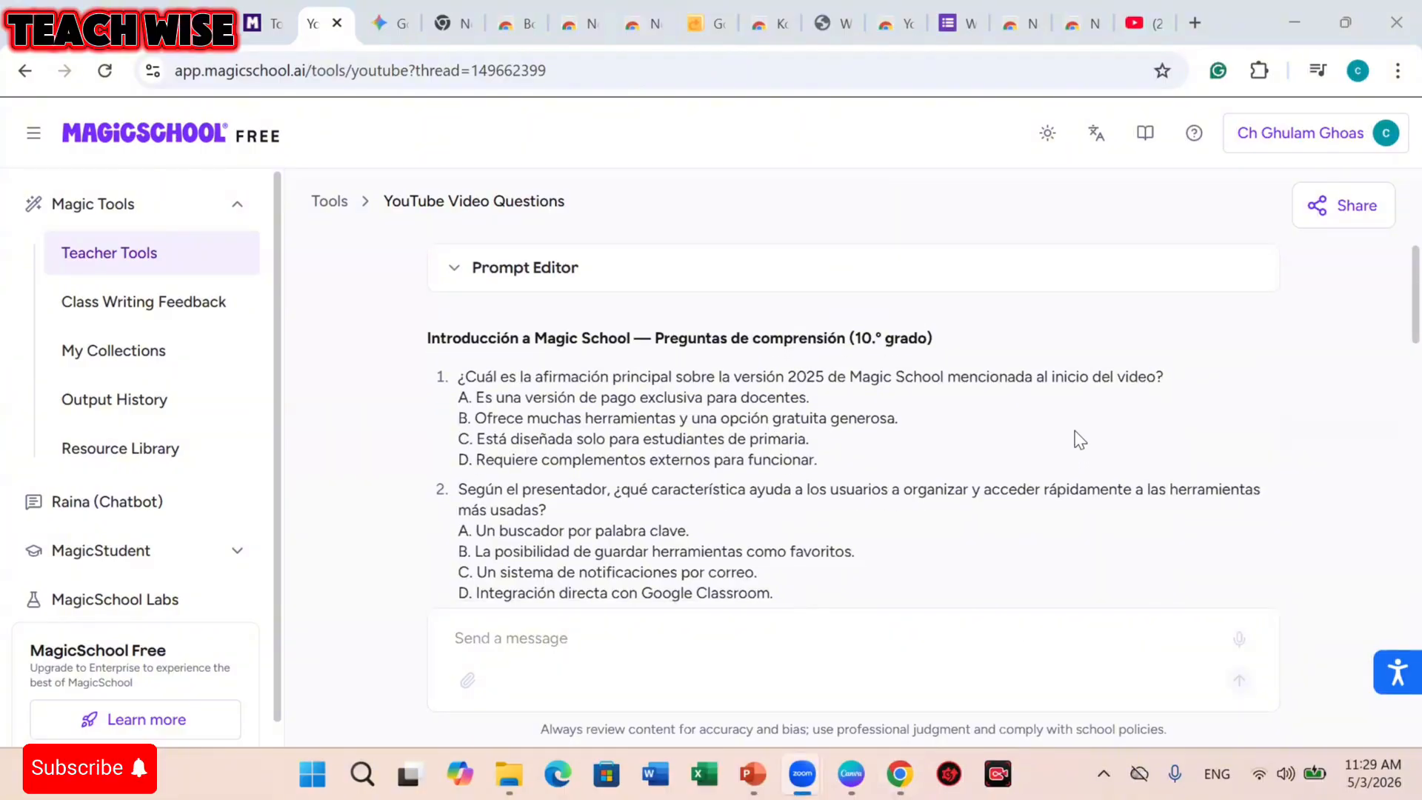
Leave the generated video questions, return to the tools list and open the Worksheet Generator.
{"action": "scroll", "coordinate": [1073, 438], "scroll_direction": "down", "scroll_amount": 5}
{"action": "scroll", "coordinate": [1048, 412], "scroll_direction": "up", "scroll_amount": 5}
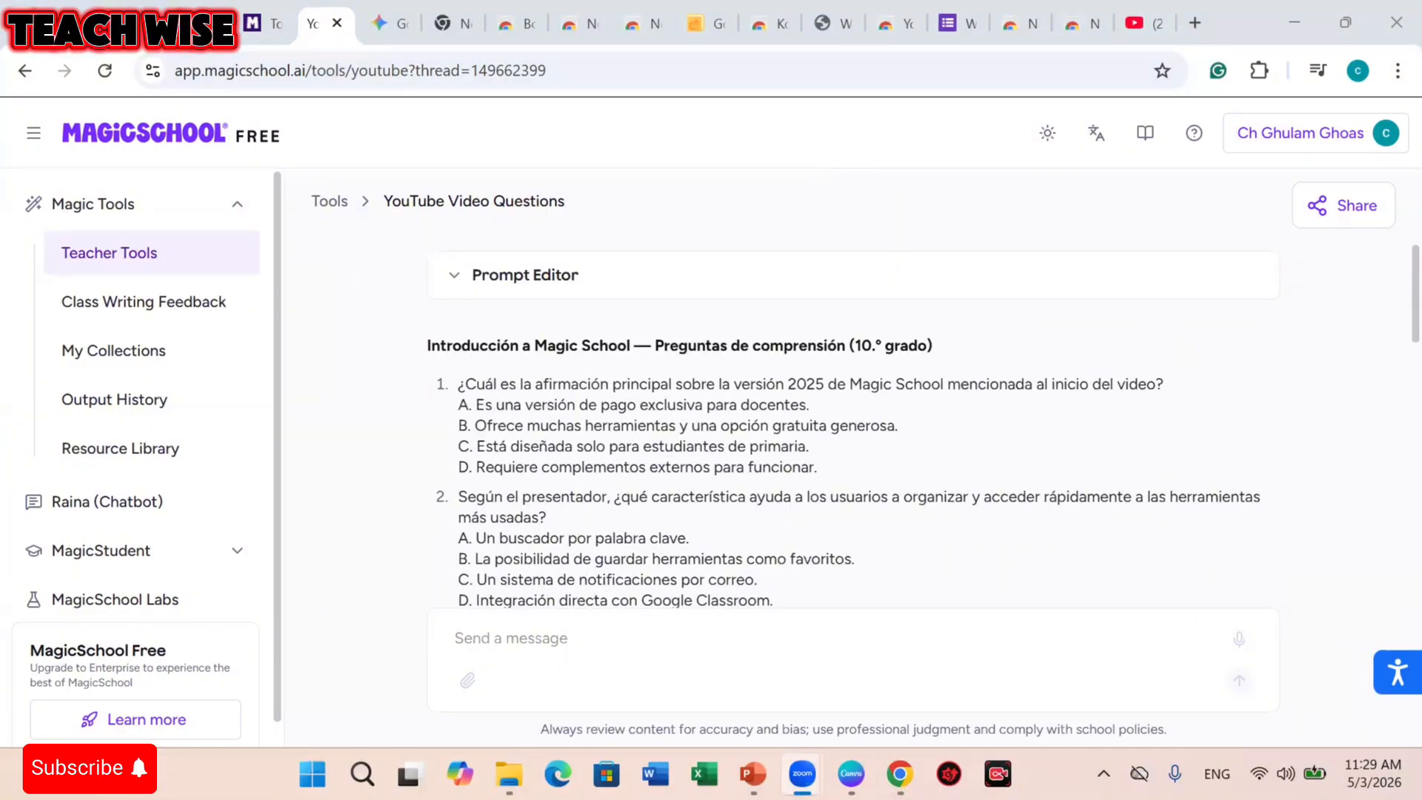
{"action": "left_click", "coordinate": [327, 202]}
{"action": "scroll", "coordinate": [647, 437], "scroll_direction": "down", "scroll_amount": 10}
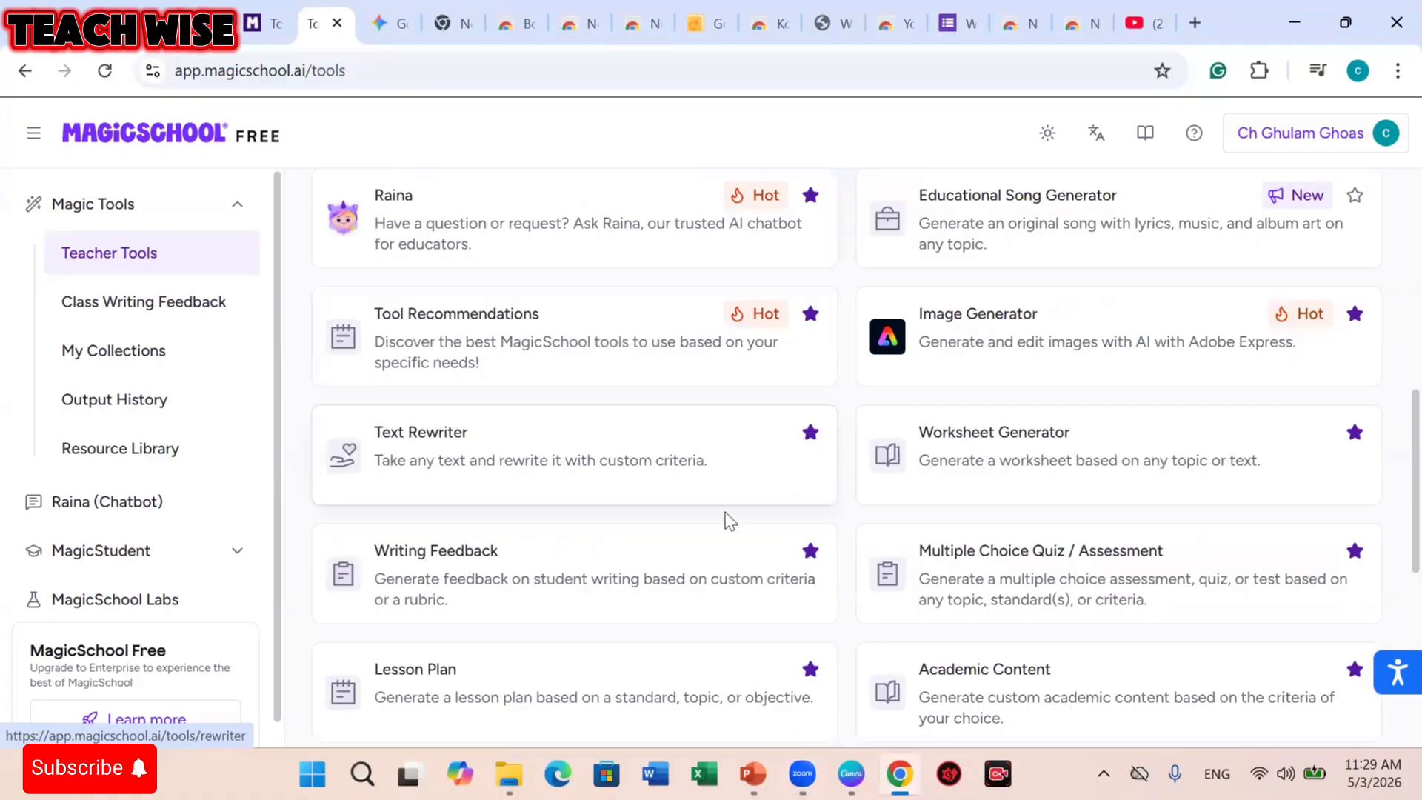
{"action": "left_click", "coordinate": [1026, 444]}
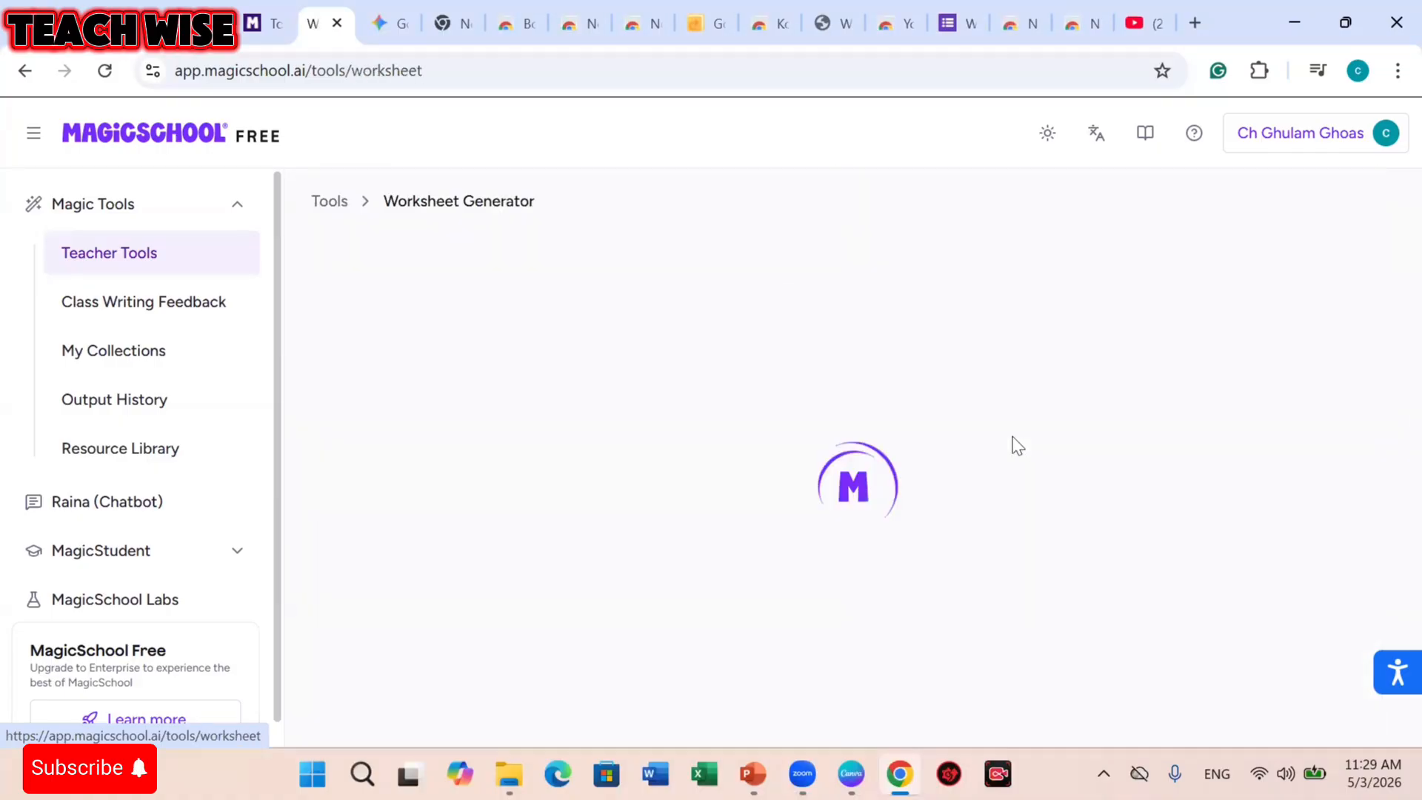
{"action": "scroll", "coordinate": [635, 478], "scroll_direction": "down", "scroll_amount": 2}
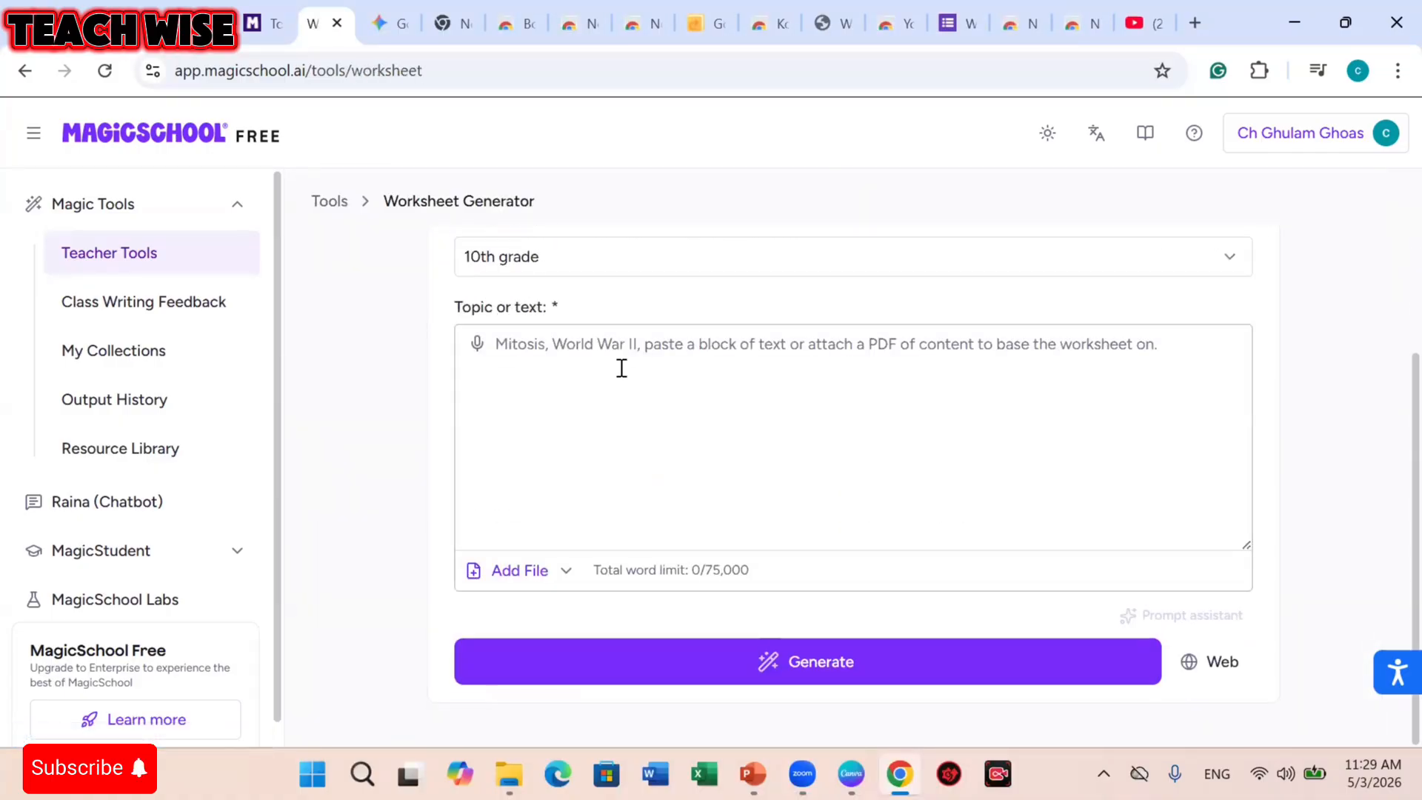
Show the Worksheet Generator's exemplar and examine the sample mitosis worksheet from its title through the answer key.
{"action": "scroll", "coordinate": [636, 402], "scroll_direction": "up", "scroll_amount": 2}
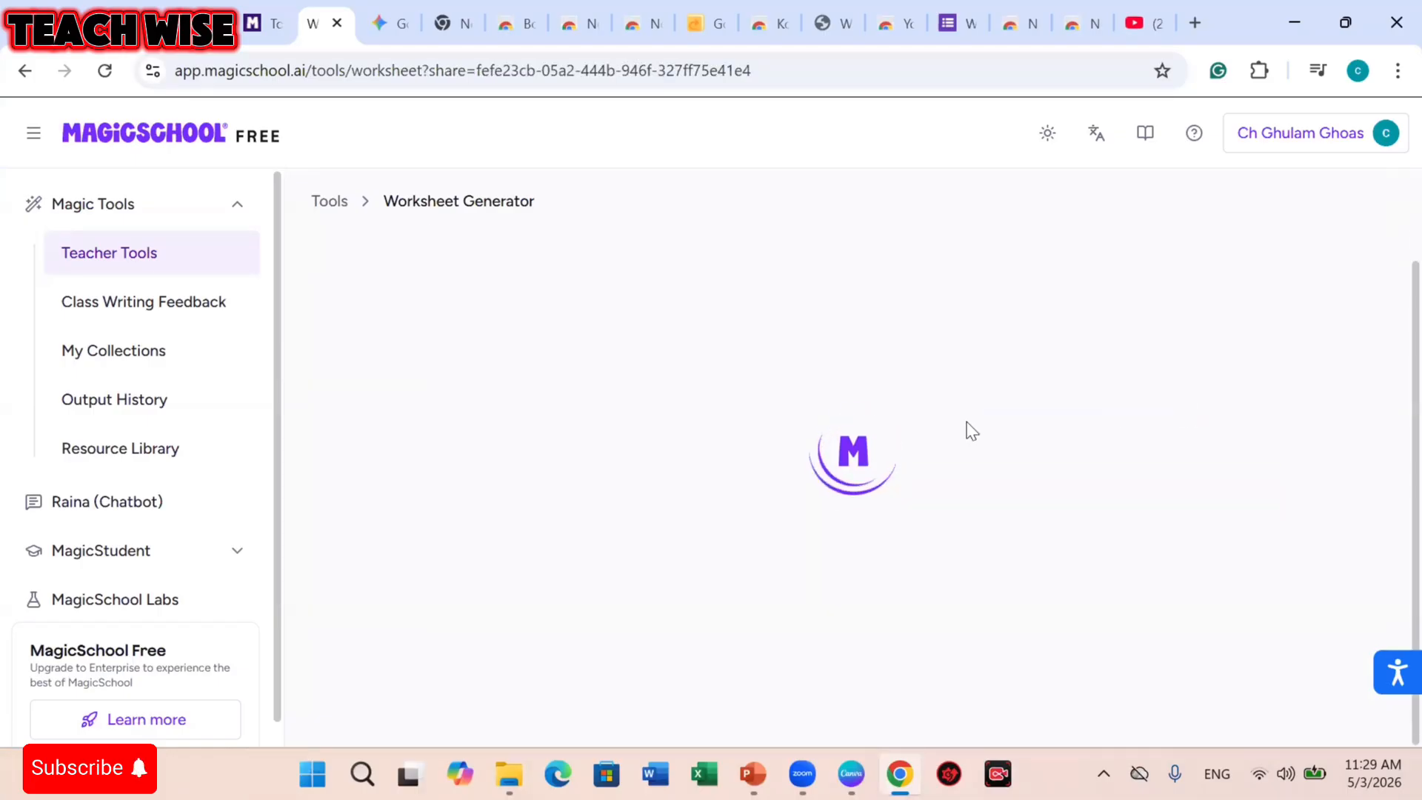
{"action": "scroll", "coordinate": [872, 461], "scroll_direction": "up", "scroll_amount": 10}
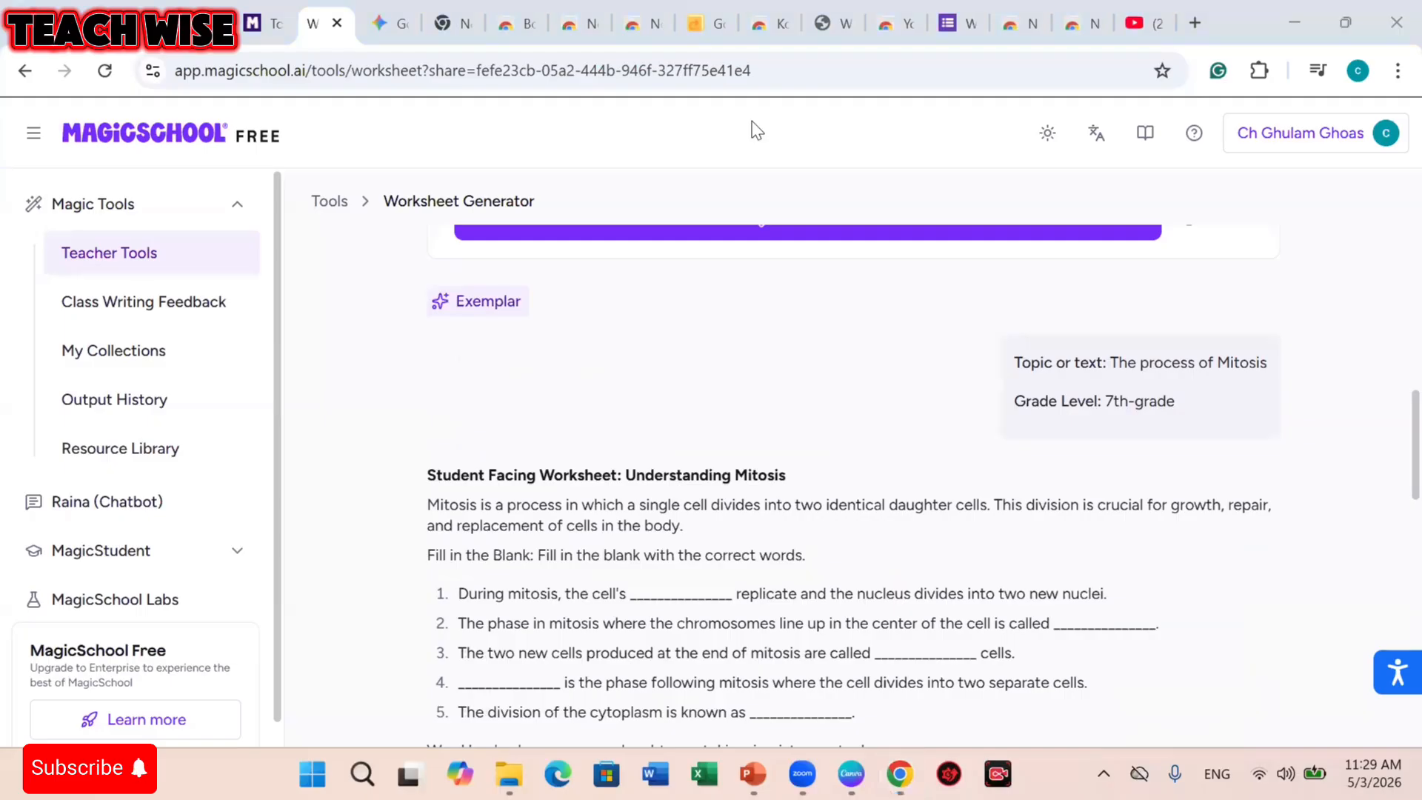
{"action": "scroll", "coordinate": [758, 483], "scroll_direction": "down", "scroll_amount": 3}
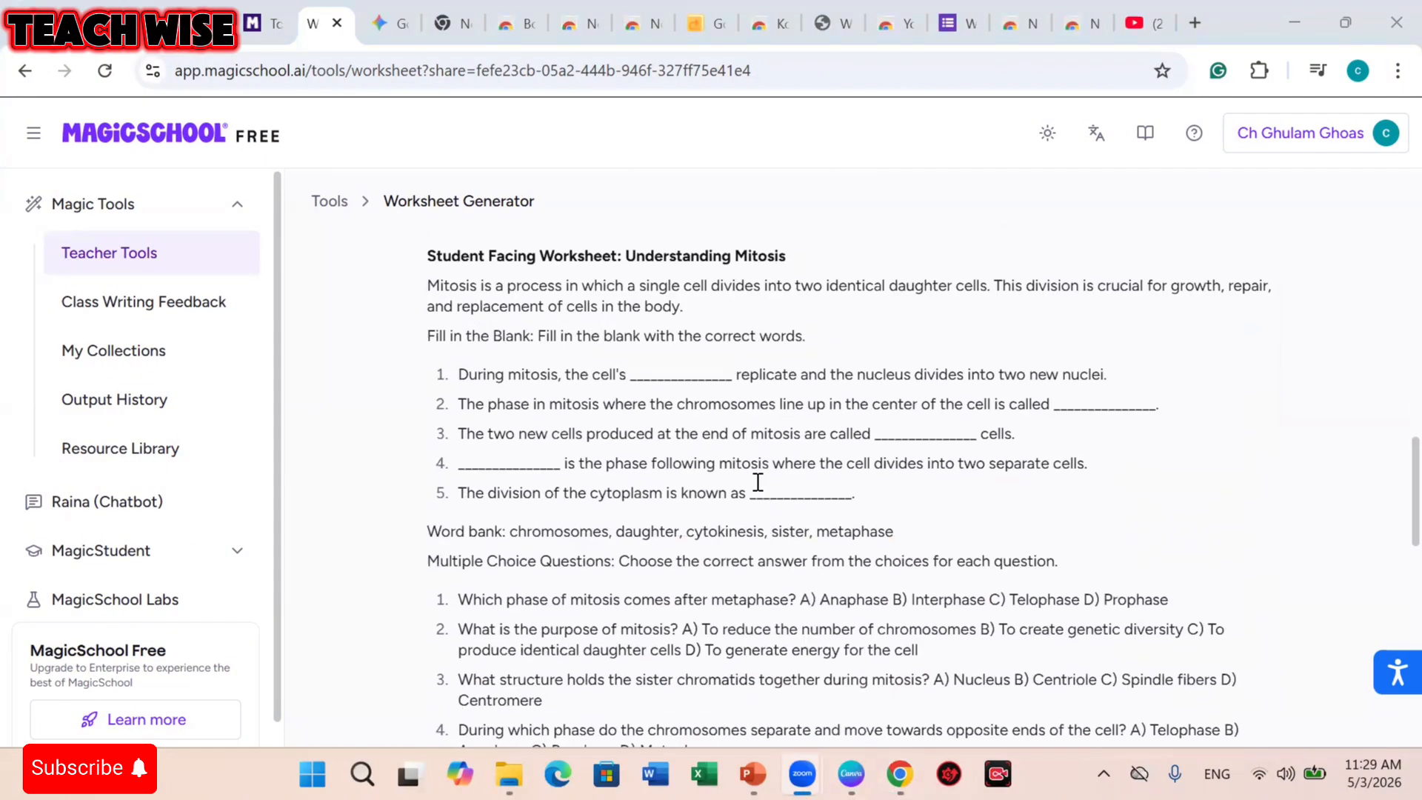
{"action": "scroll", "coordinate": [743, 428], "scroll_direction": "up", "scroll_amount": 4}
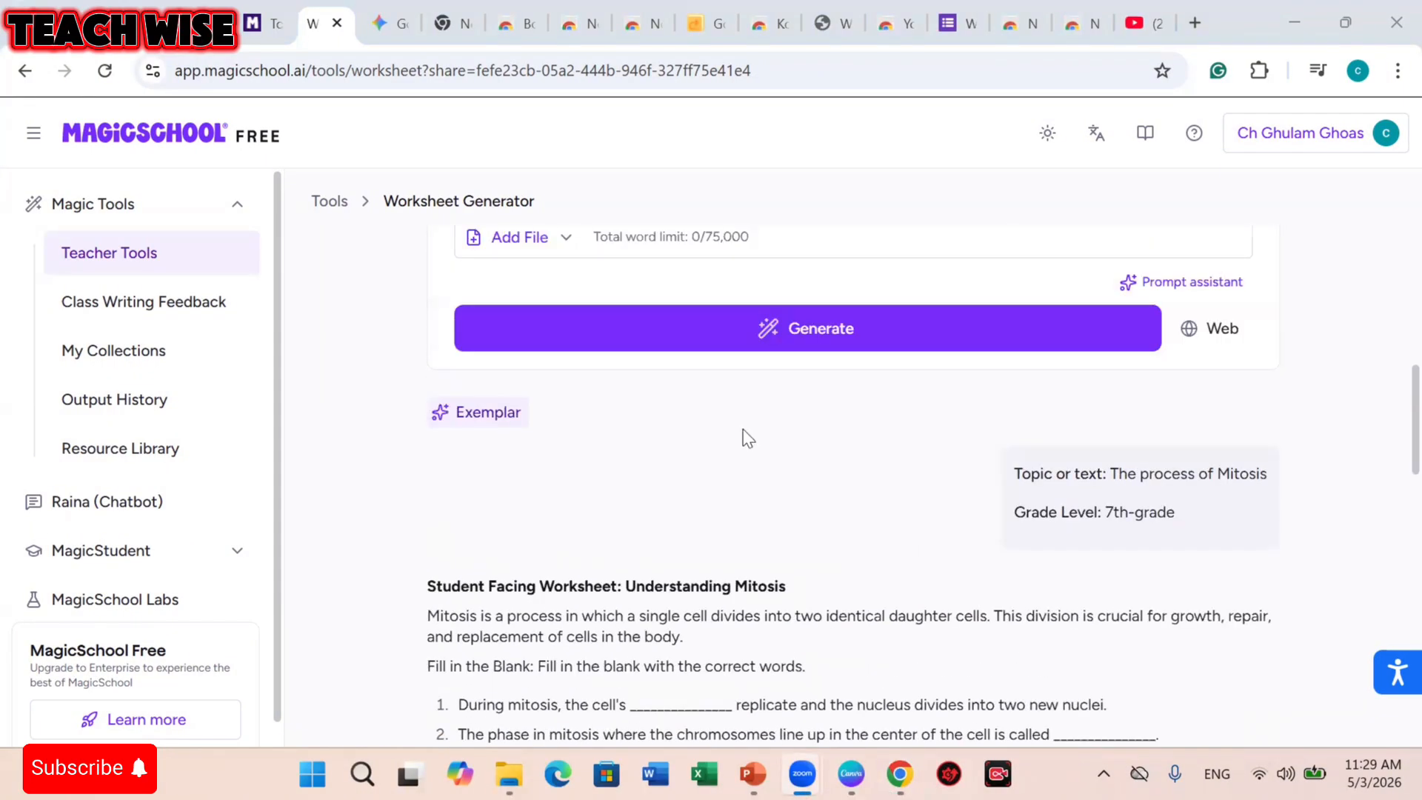
{"action": "scroll", "coordinate": [743, 429], "scroll_direction": "down", "scroll_amount": 3}
{"action": "scroll", "coordinate": [743, 429], "scroll_direction": "down", "scroll_amount": 2}
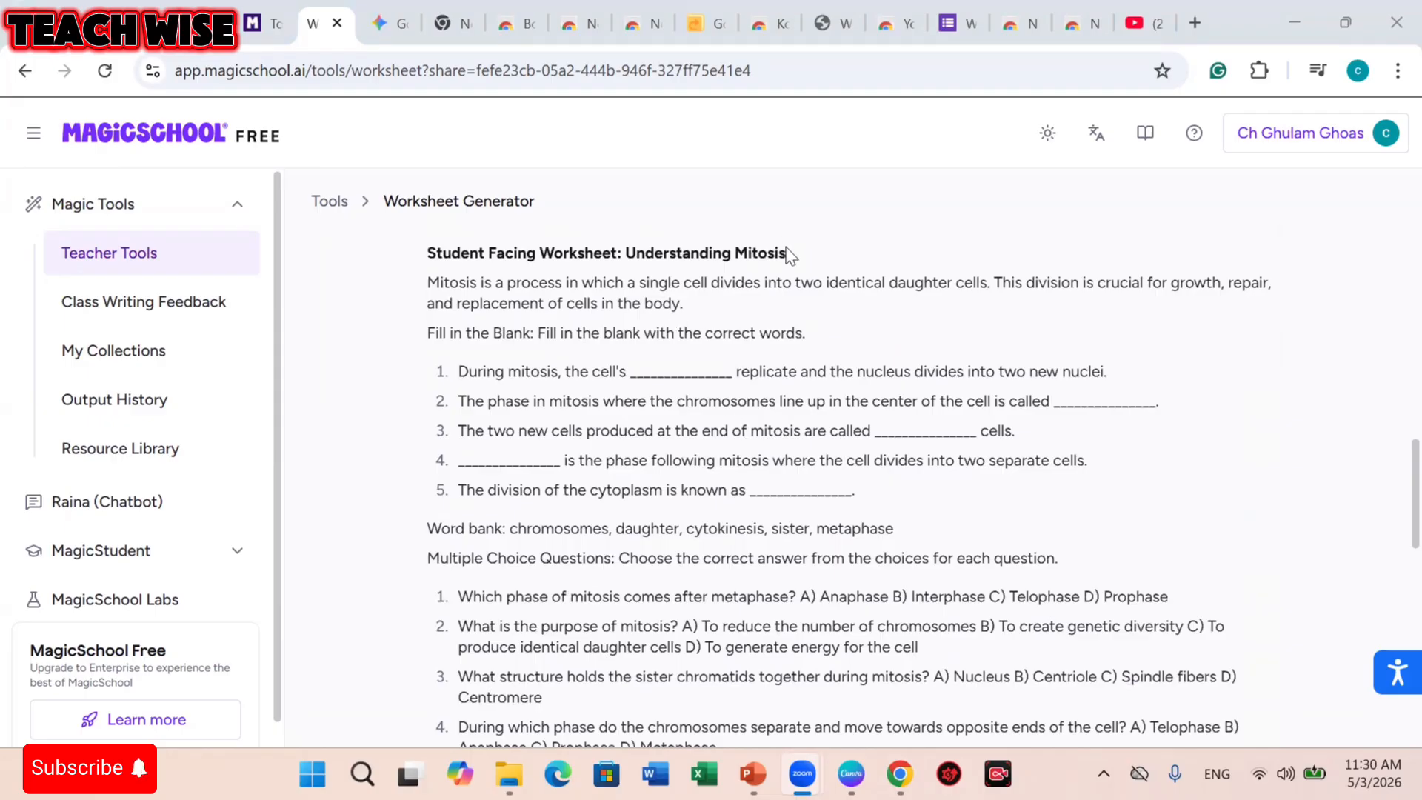
{"action": "left_click_drag", "start_coordinate": [785, 257], "coordinate": [635, 257]}
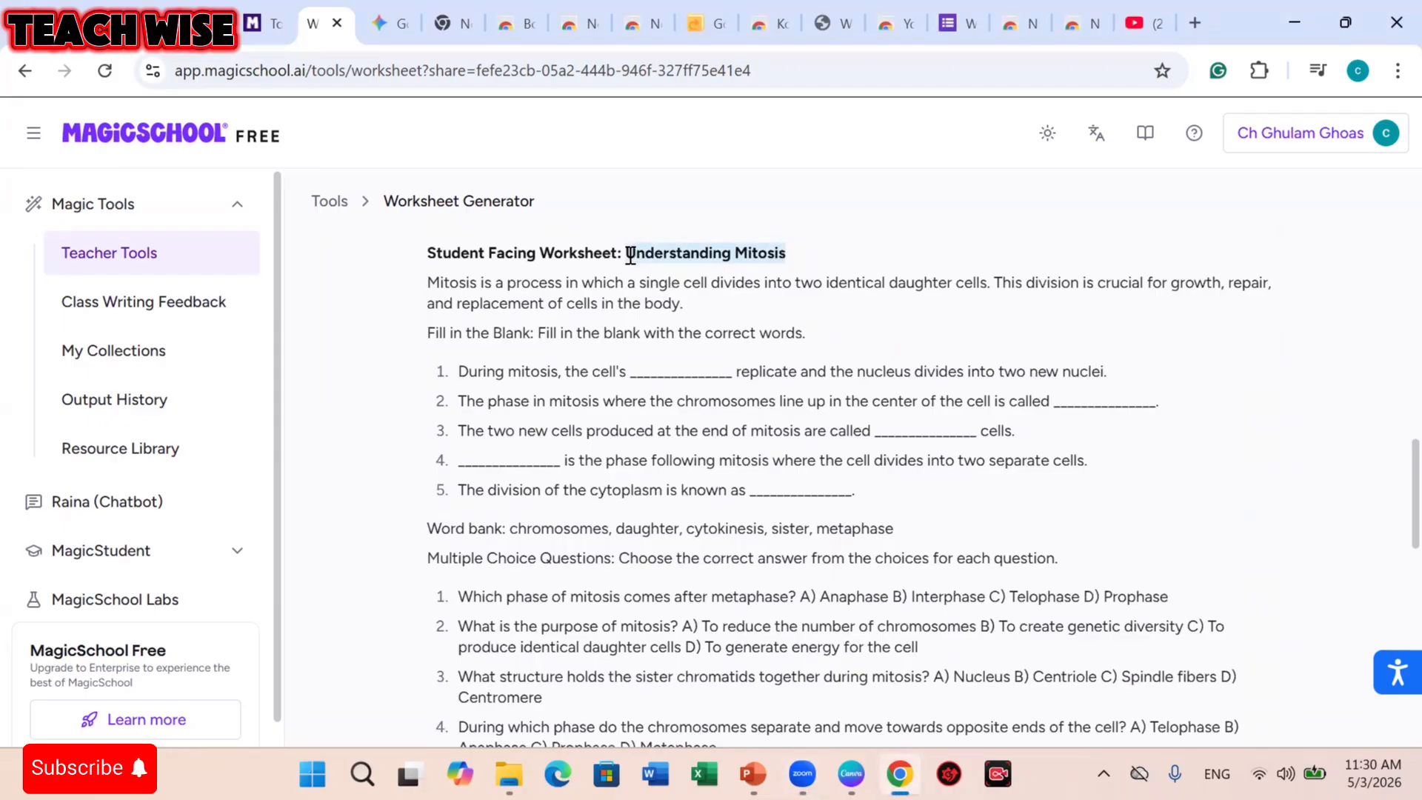
{"action": "scroll", "coordinate": [771, 526], "scroll_direction": "down", "scroll_amount": 15}
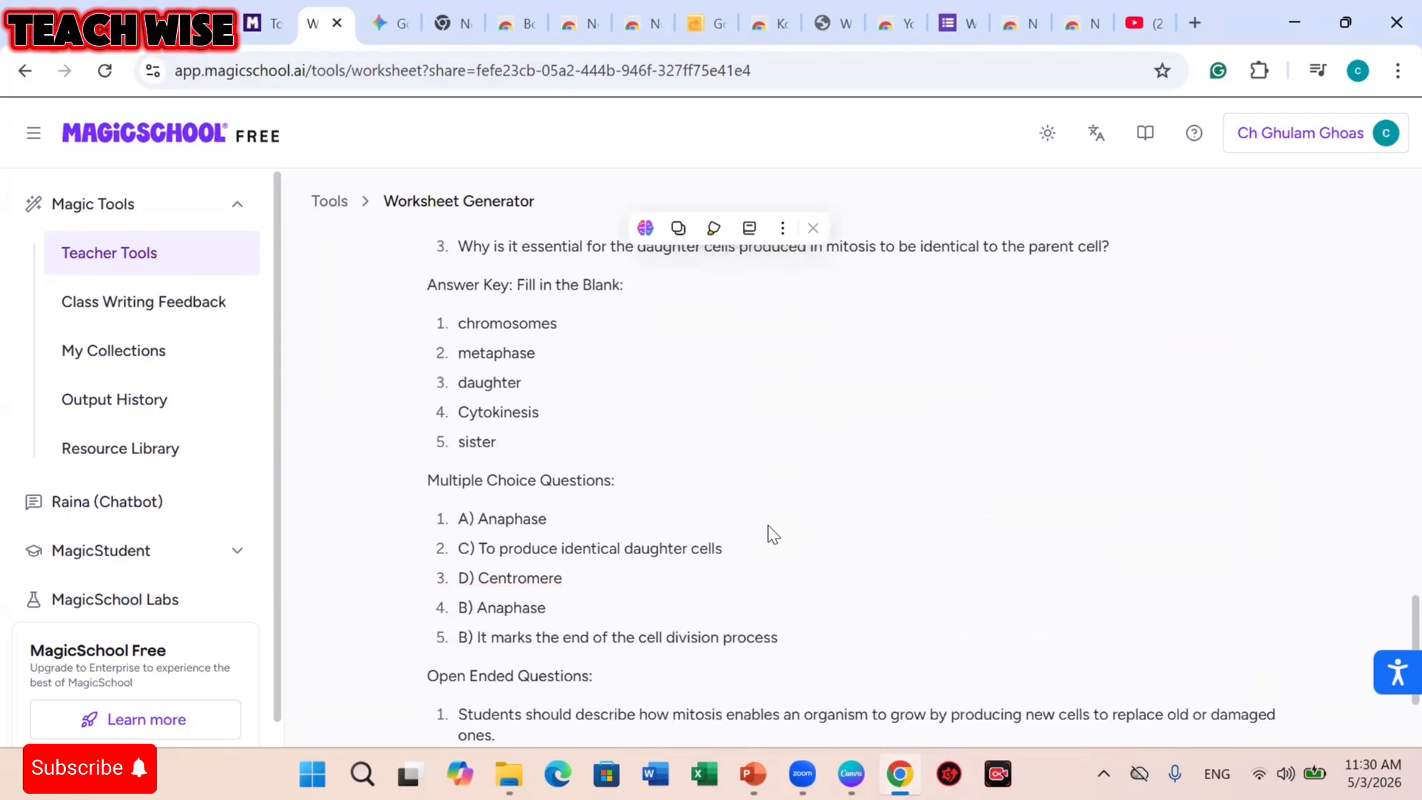
{"action": "scroll", "coordinate": [771, 526], "scroll_direction": "up", "scroll_amount": 20}
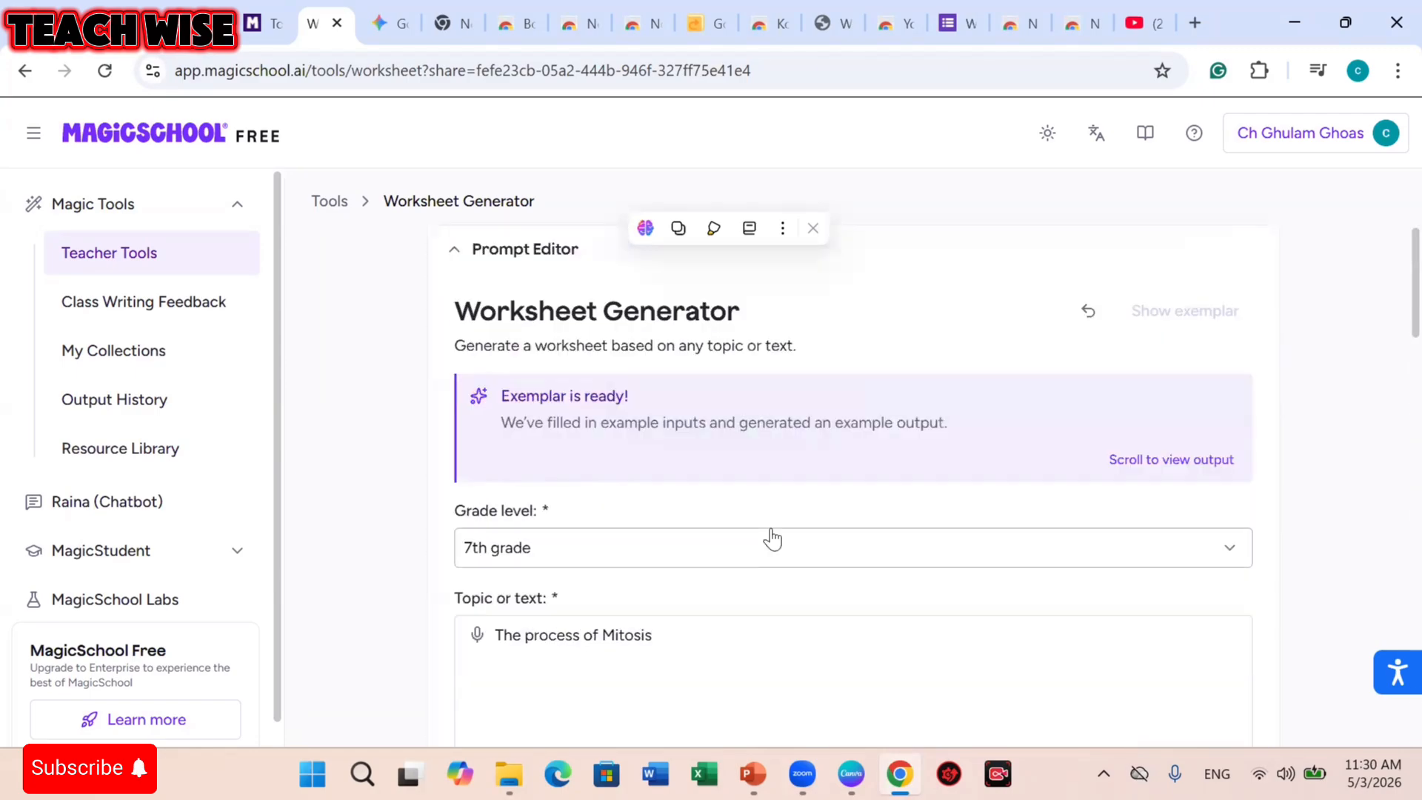
Reopen a fresh Worksheet Generator from the tools list and enter "photosynthesis" as the topic or text.
{"action": "left_click", "coordinate": [333, 211]}
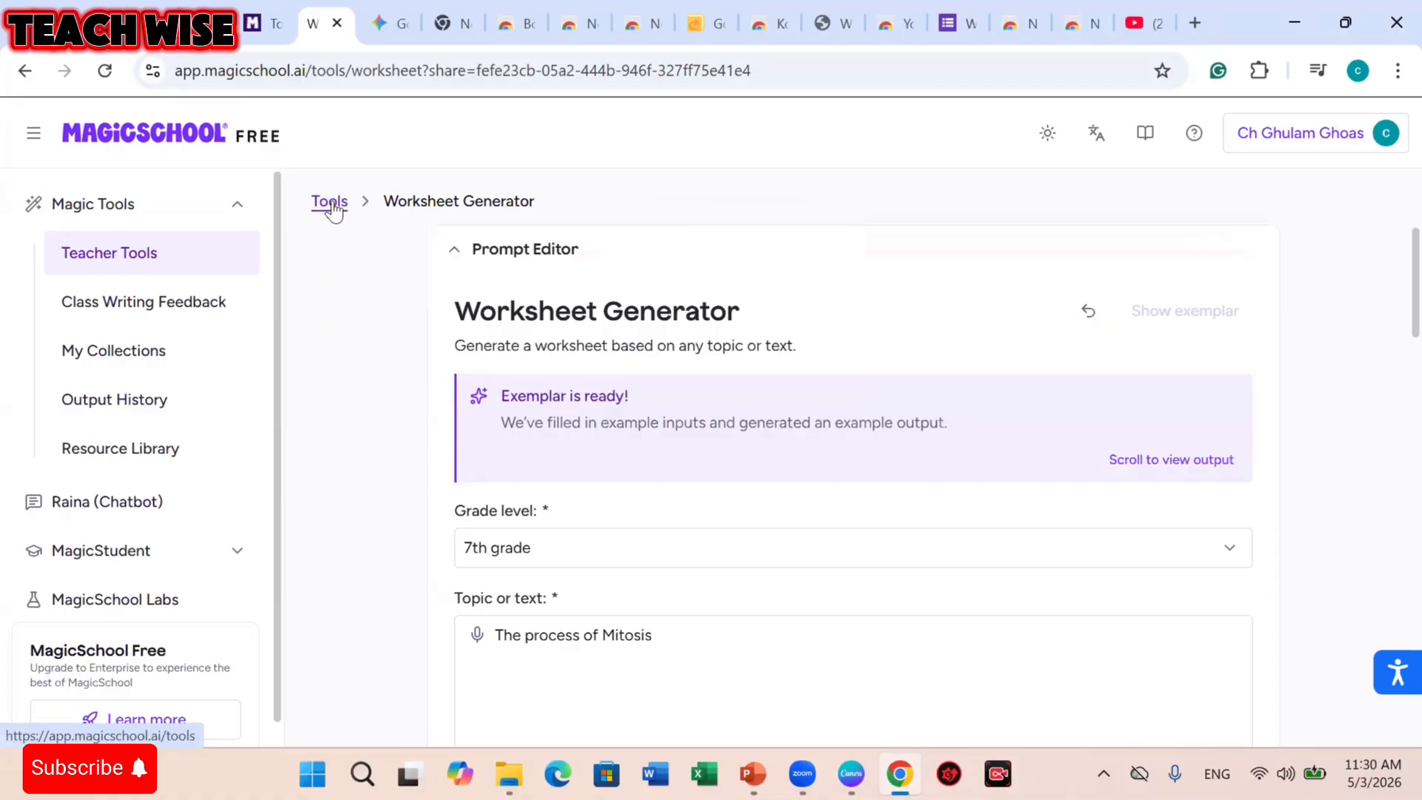
{"action": "scroll", "coordinate": [1132, 645], "scroll_direction": "down", "scroll_amount": 7}
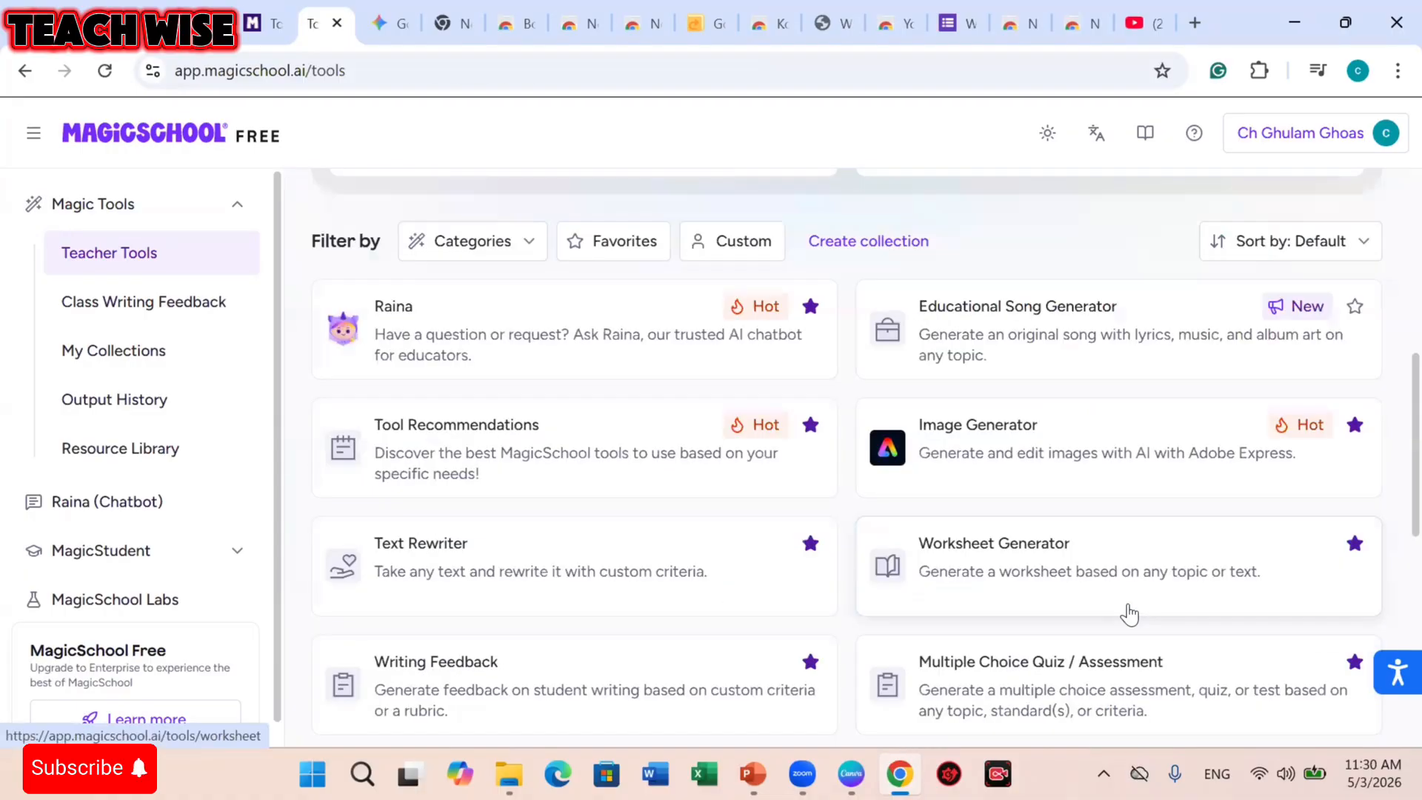
{"action": "left_click", "coordinate": [1069, 552]}
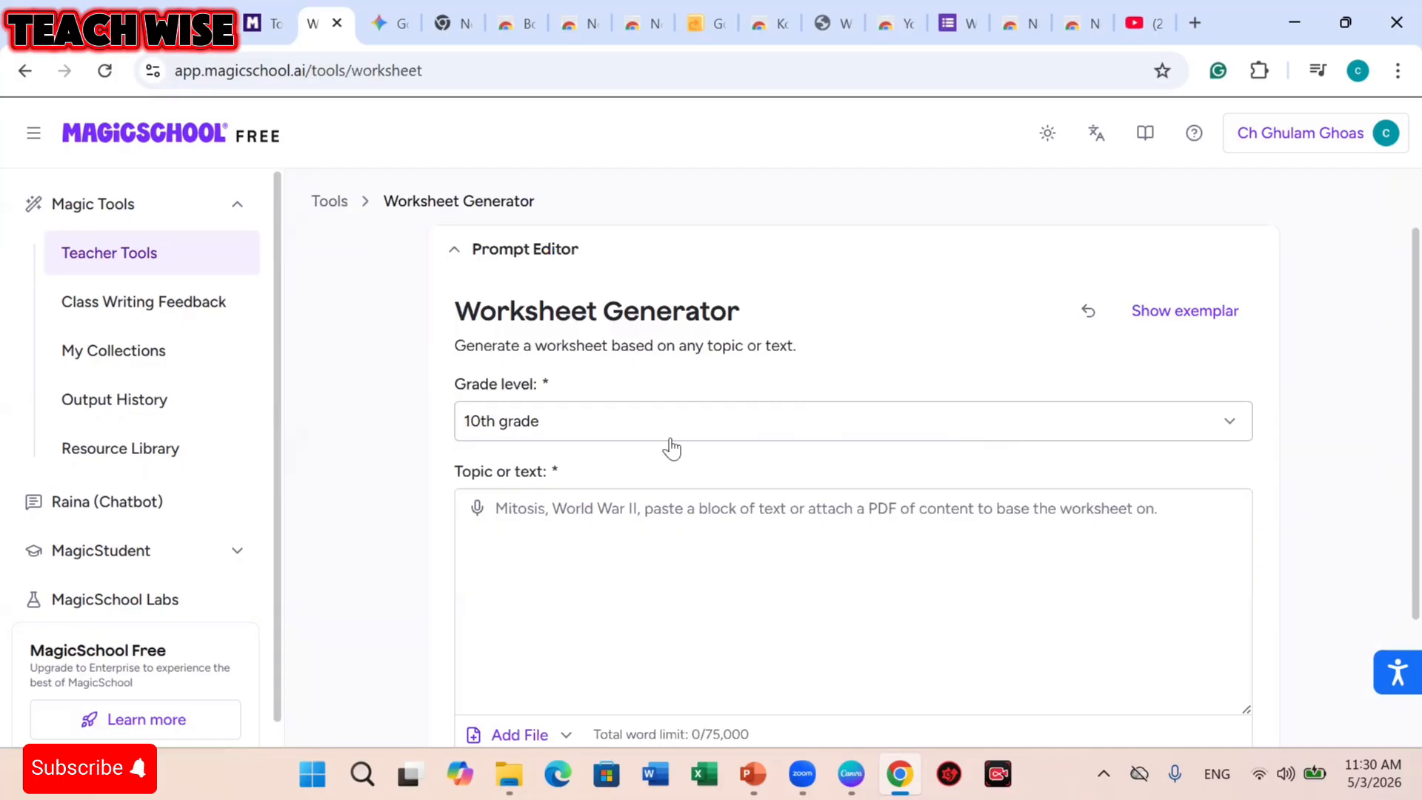
{"action": "left_click", "coordinate": [673, 519]}
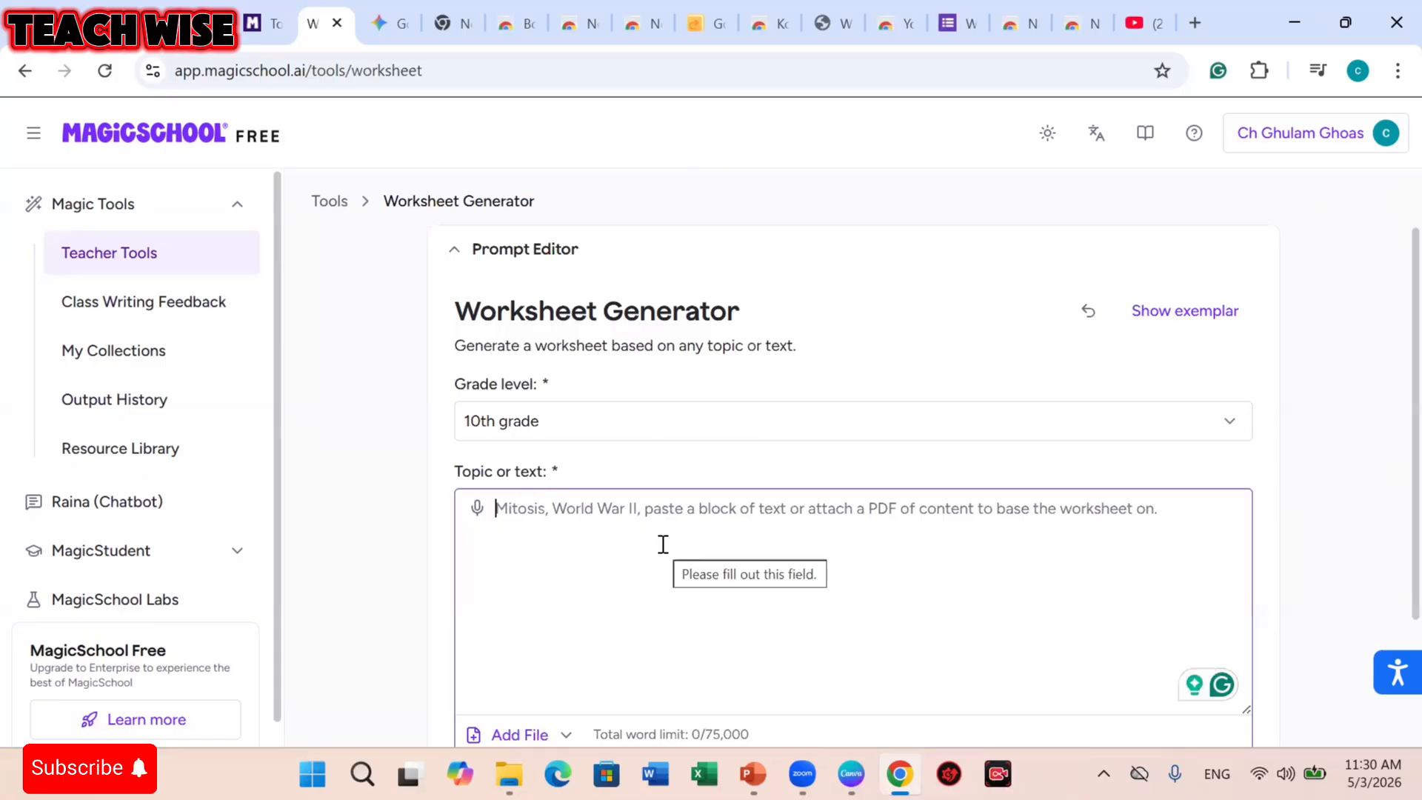
{"action": "type", "text": "pH"}
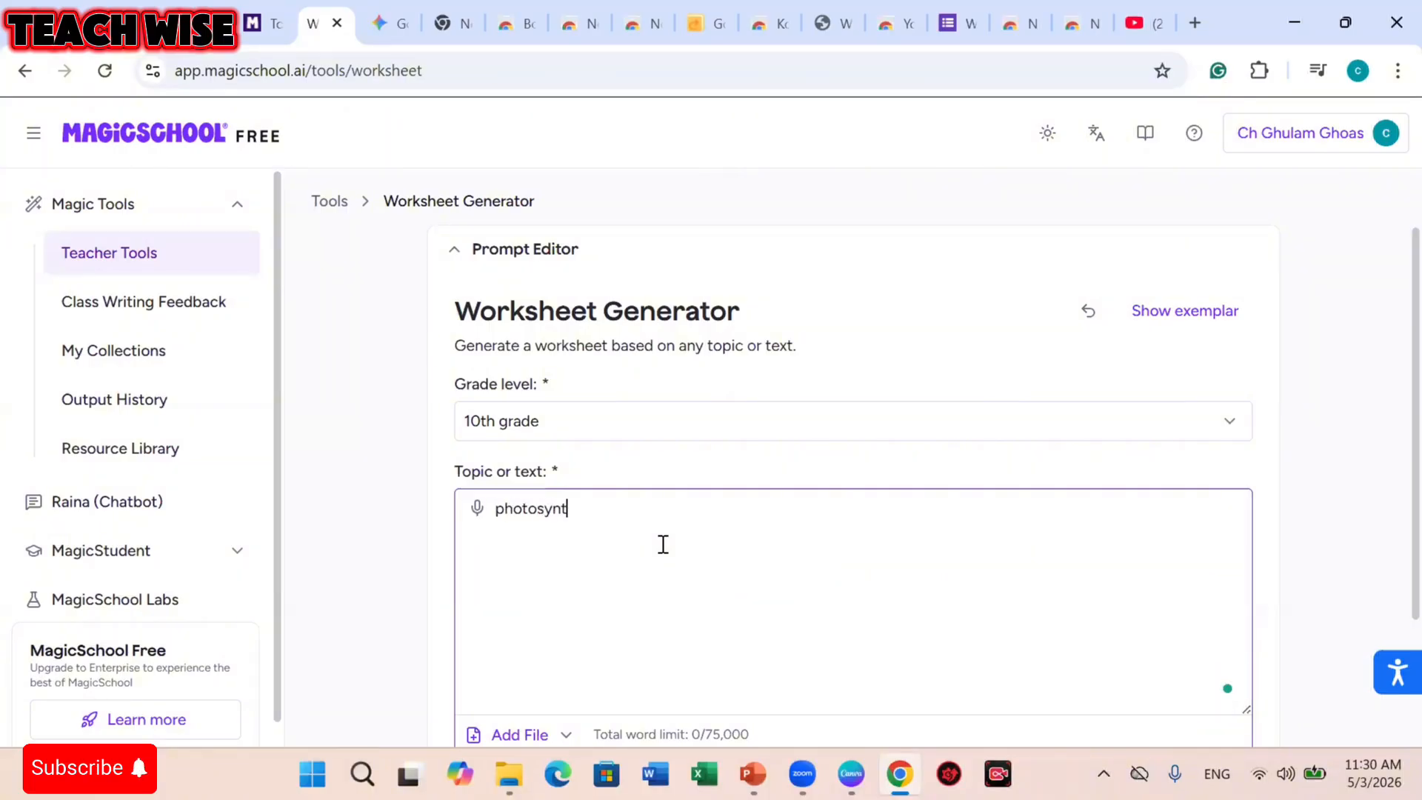
{"action": "type", "text": "otosynthe"}
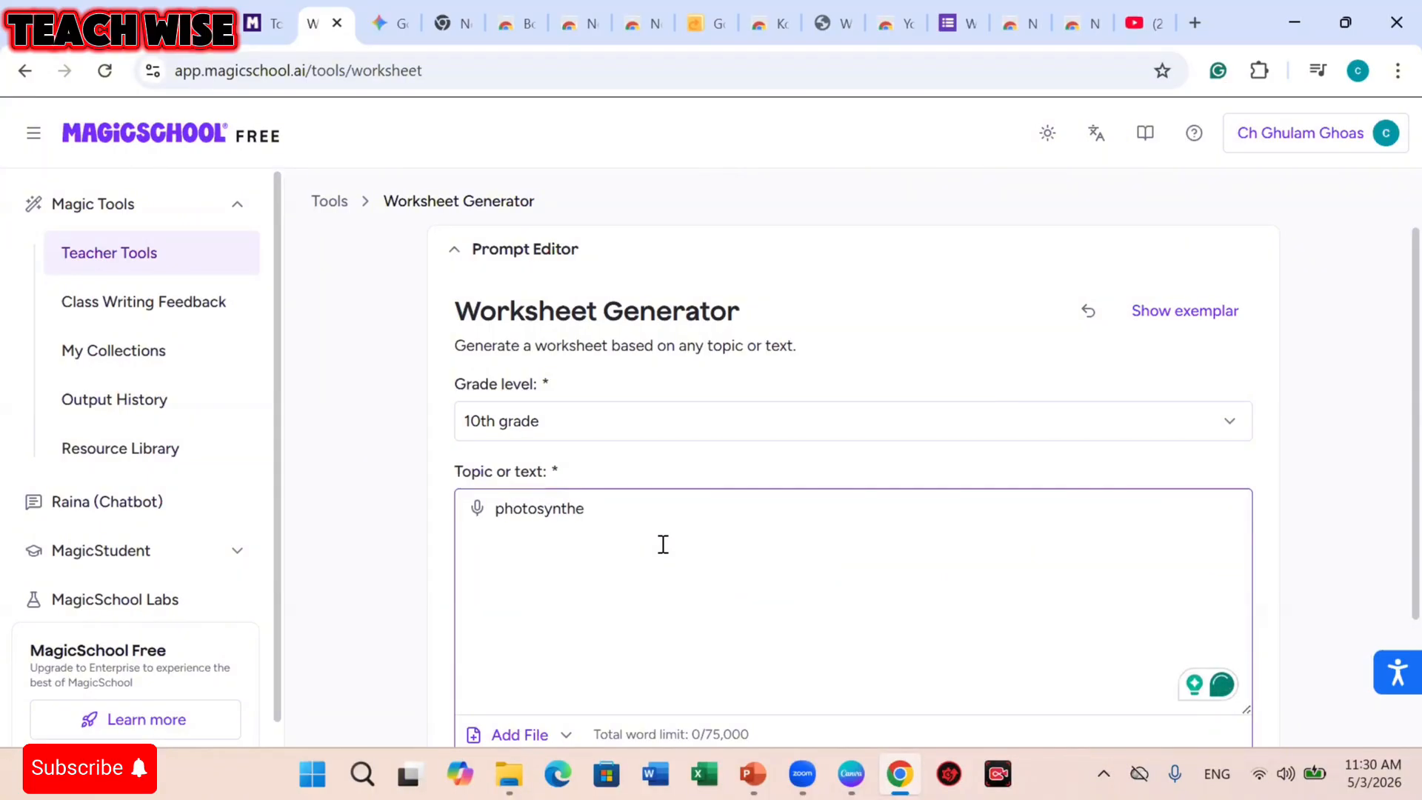
{"action": "type", "text": "sis"}
Check the available sources for adding a file to the worksheet topic without attaching one.
{"action": "scroll", "coordinate": [670, 552], "scroll_direction": "down", "scroll_amount": 2}
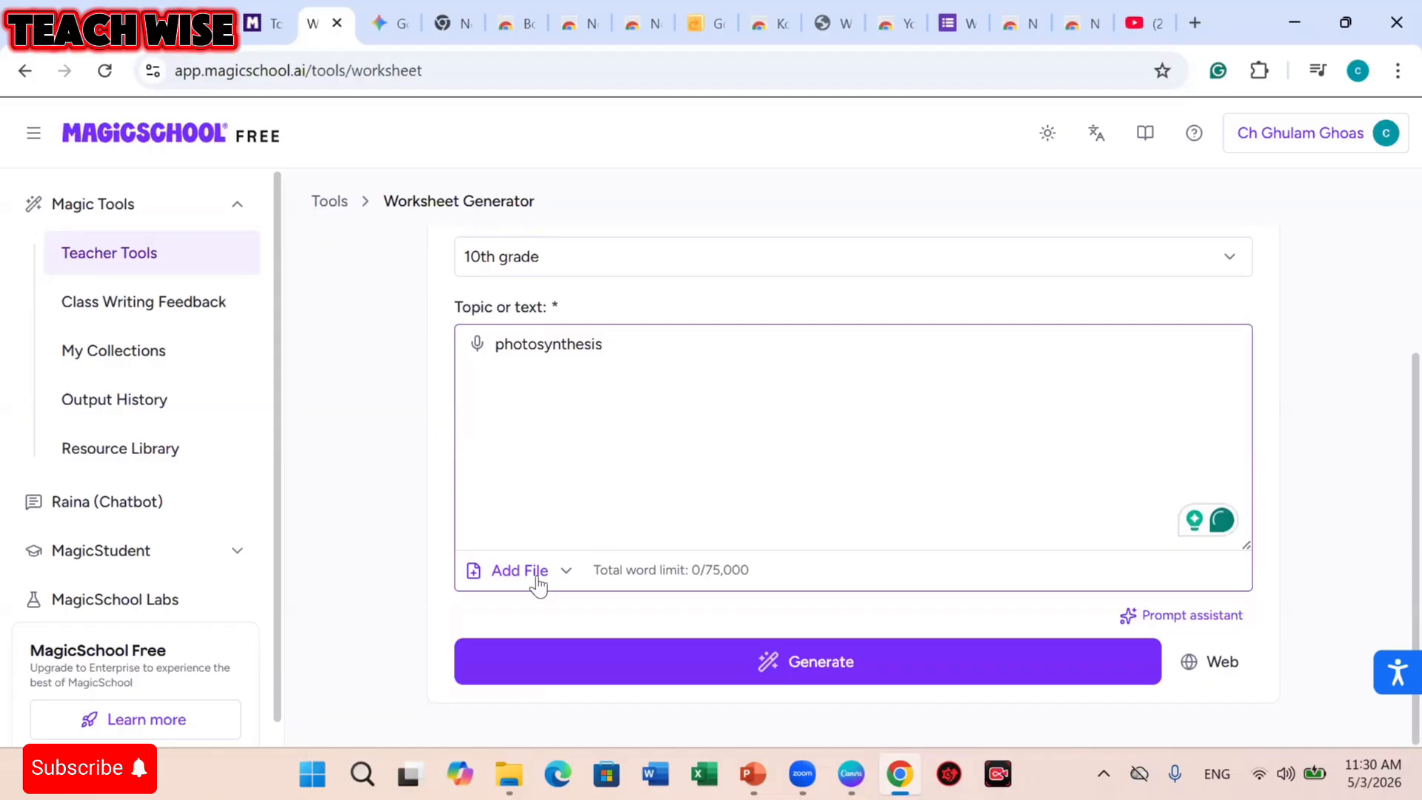
{"action": "left_click", "coordinate": [571, 570]}
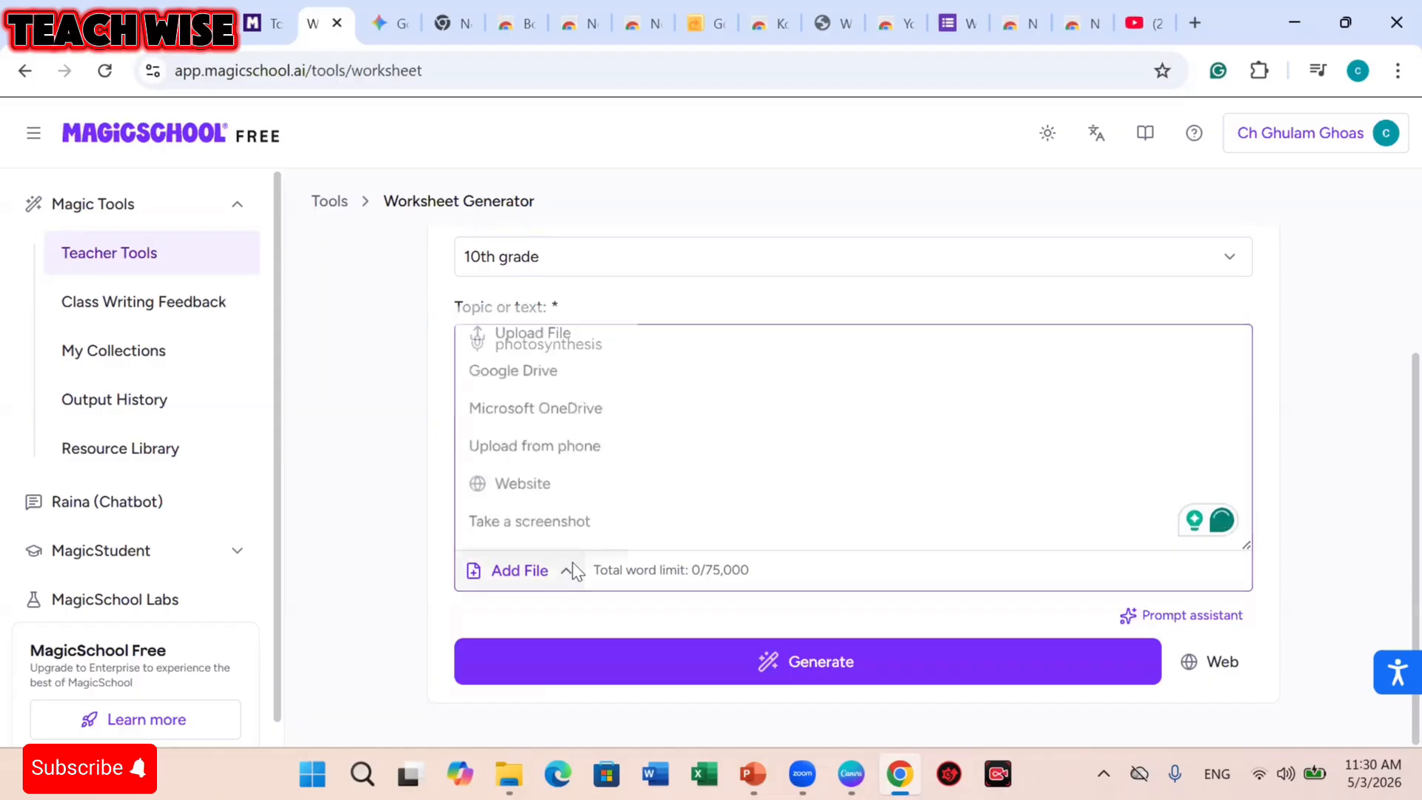
{"action": "left_click", "coordinate": [629, 371]}
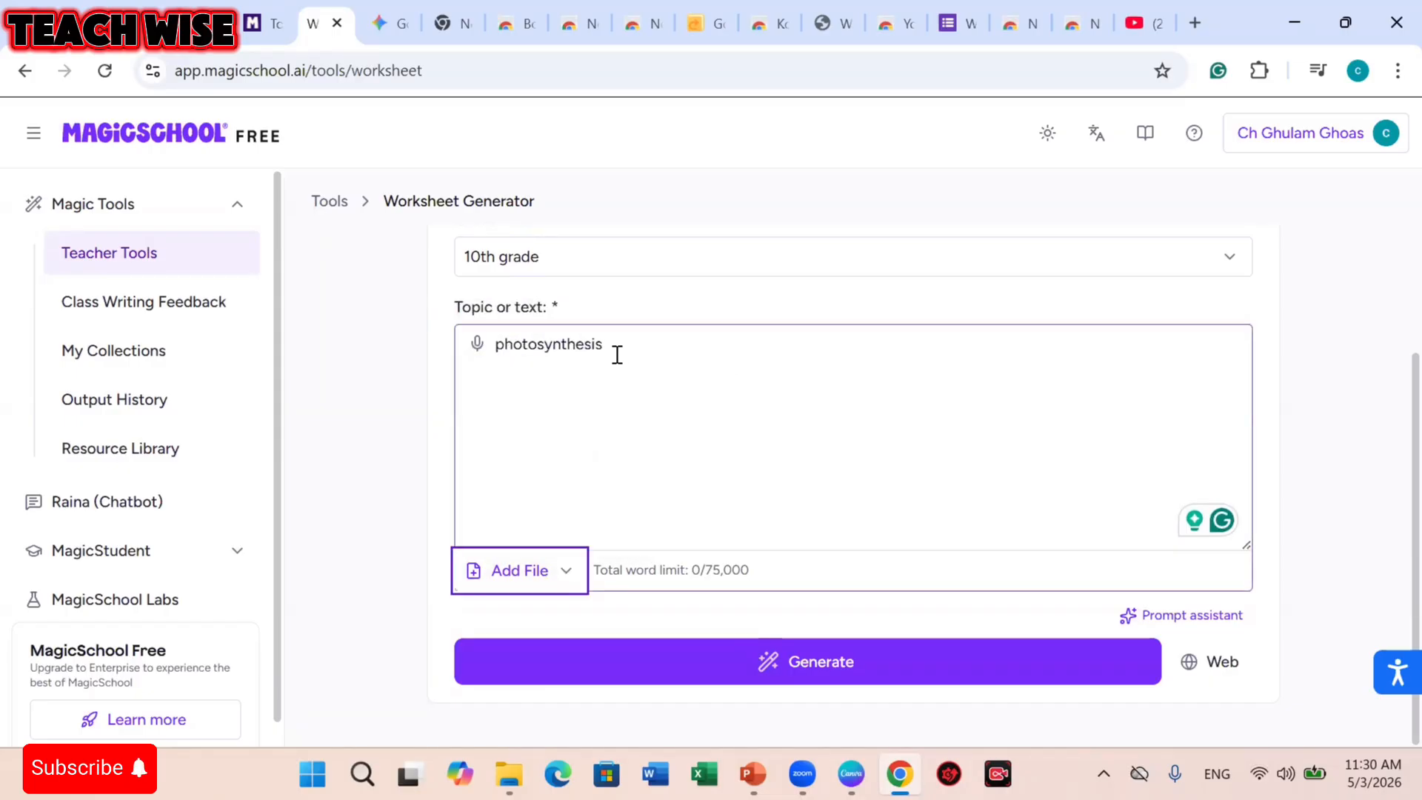
{"action": "left_click", "coordinate": [572, 580]}
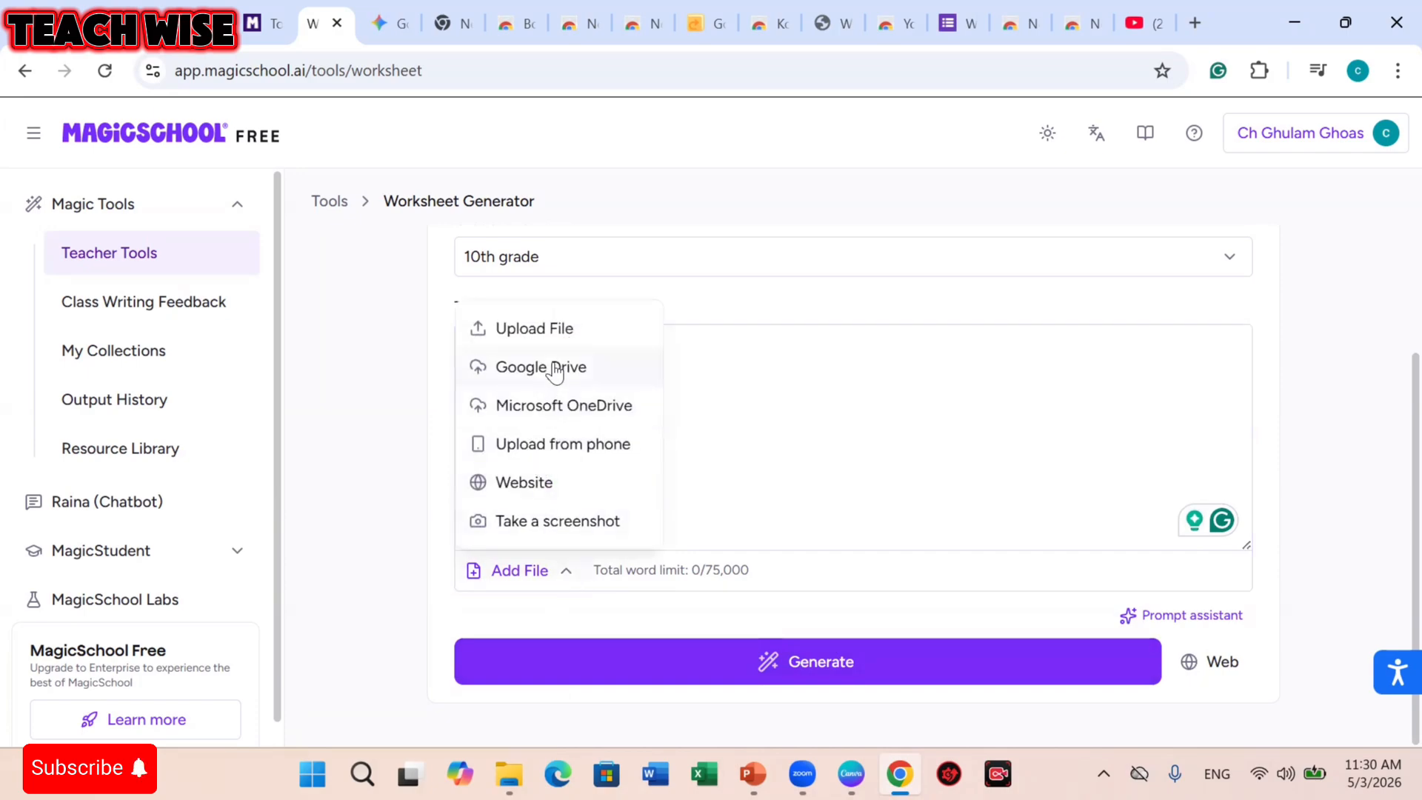
{"action": "left_click", "coordinate": [731, 424]}
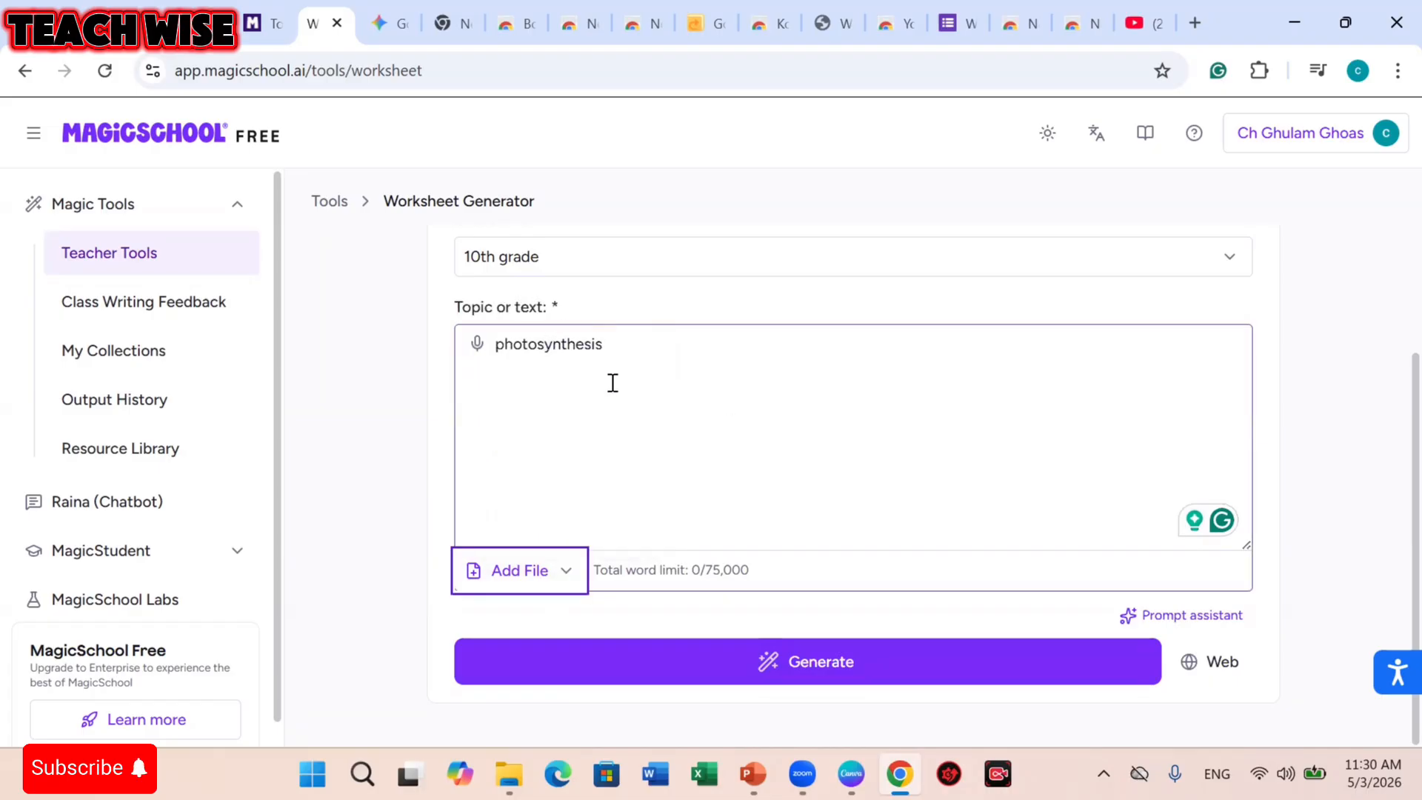
{"action": "left_click", "coordinate": [640, 344]}
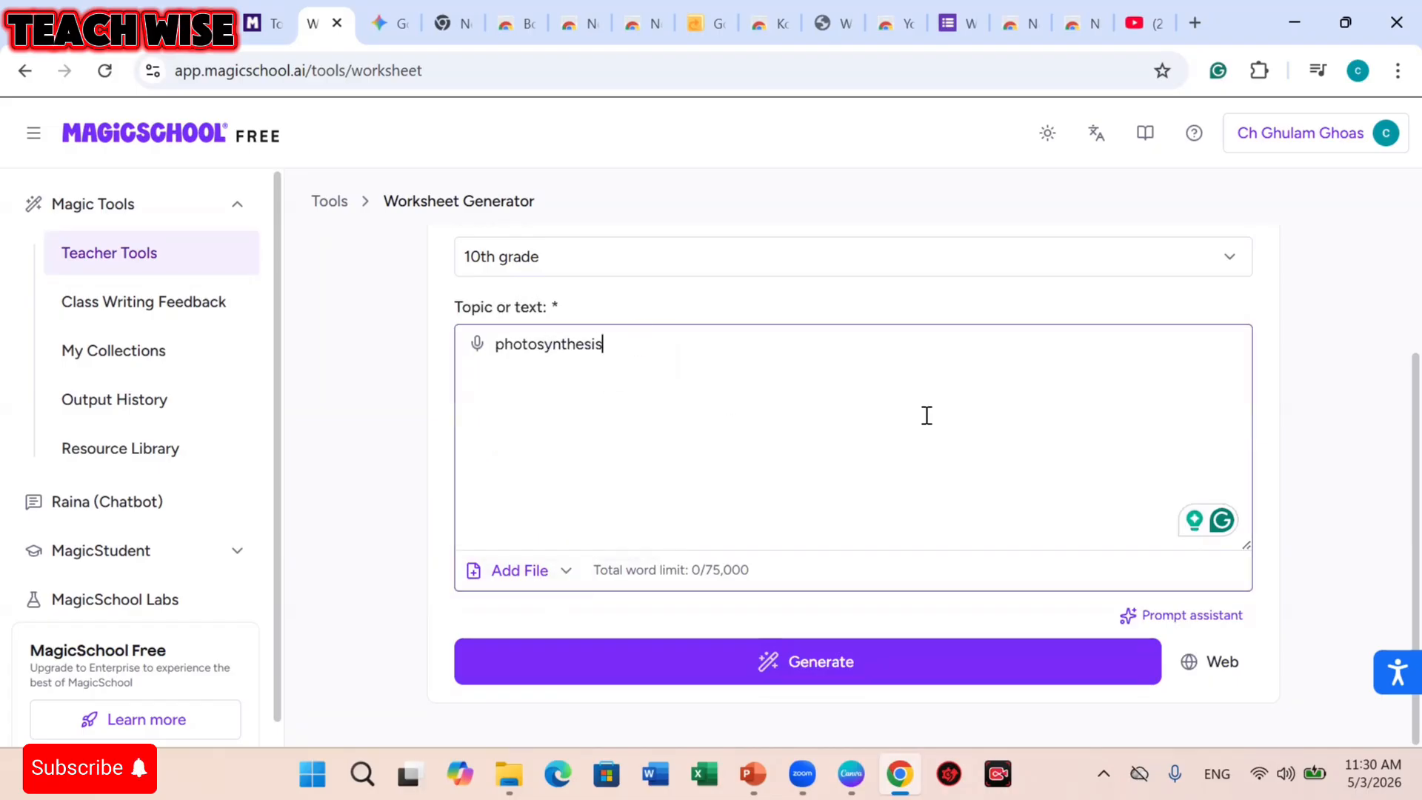
Set the worksheet's grade level to 8th grade and generate the photosynthesis worksheet.
{"action": "left_click", "coordinate": [1233, 265]}
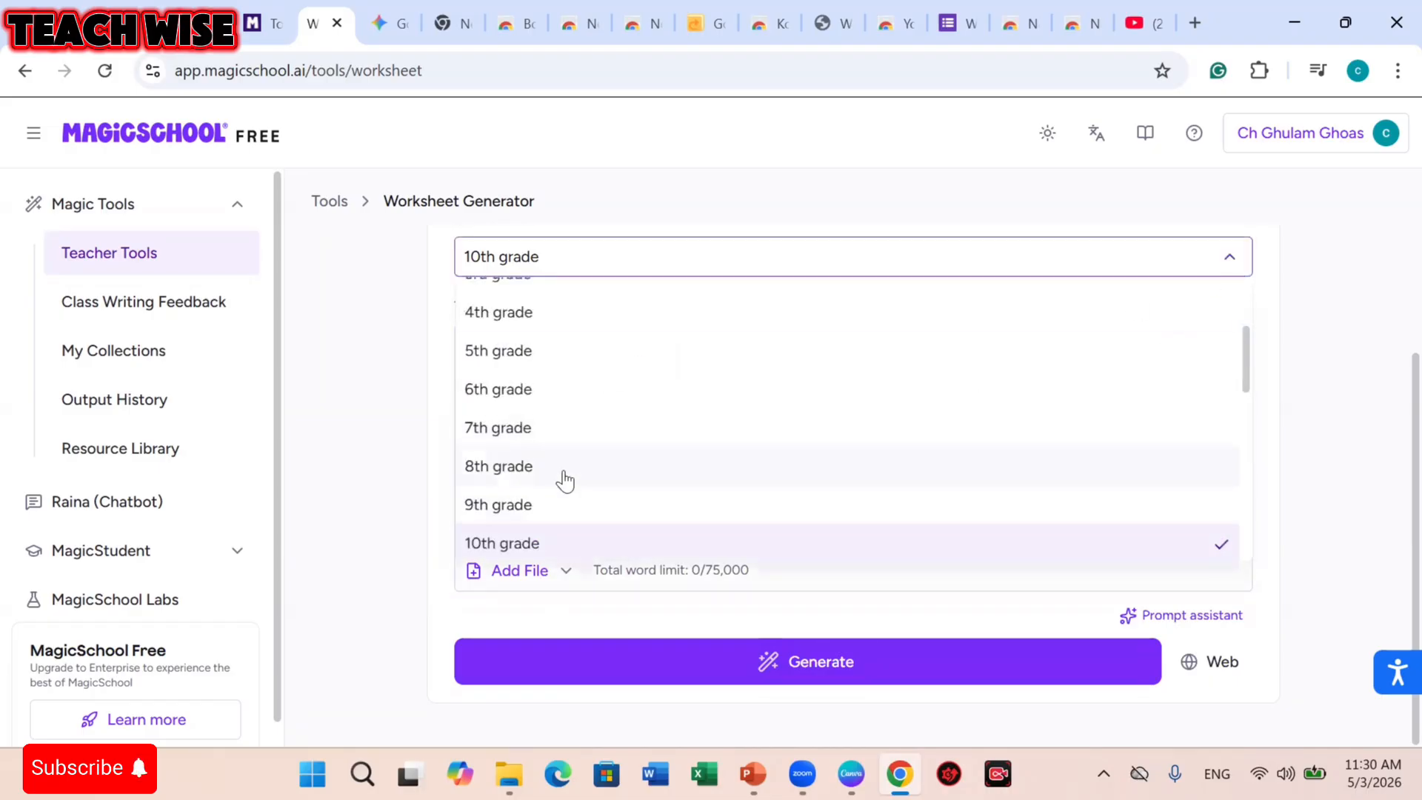
{"action": "left_click", "coordinate": [519, 466]}
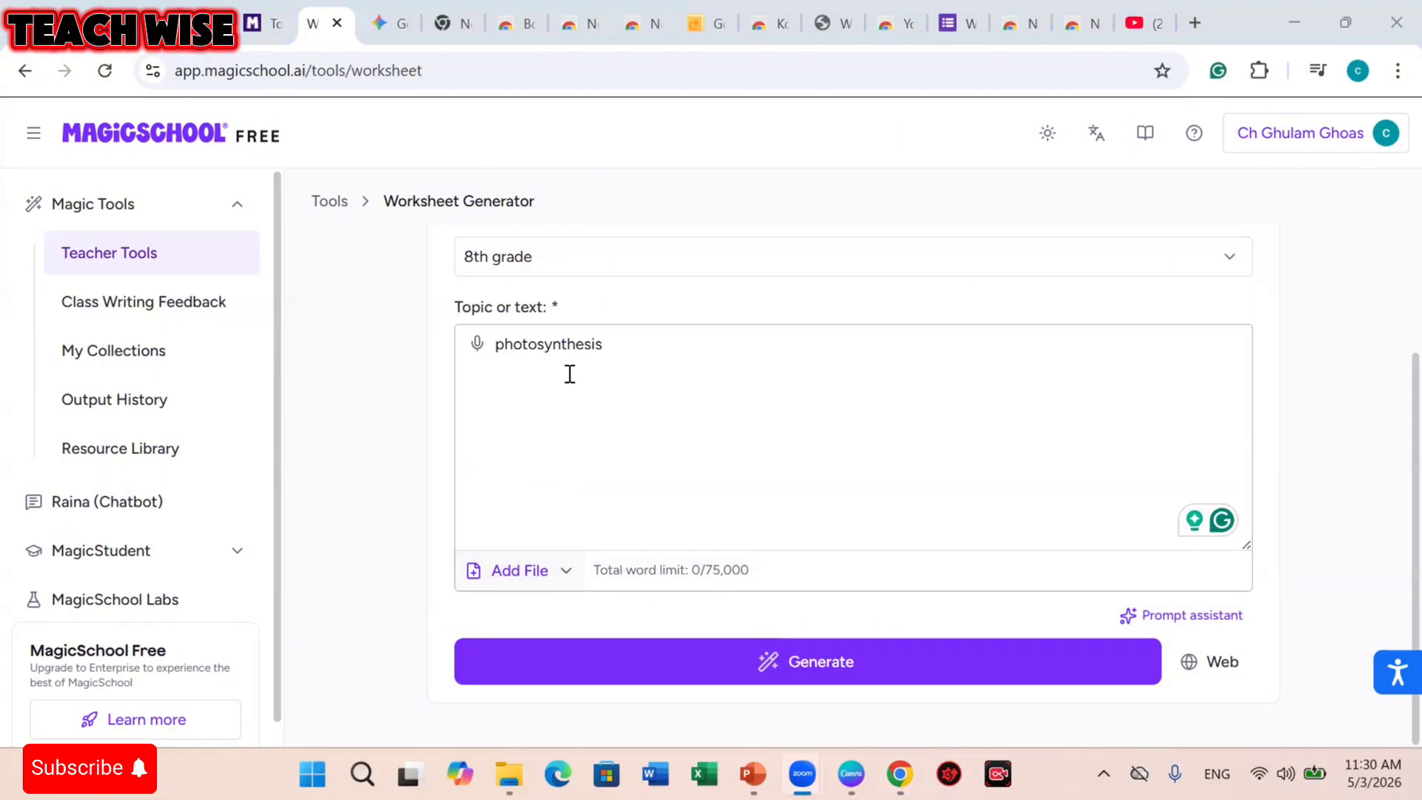
{"action": "left_click", "coordinate": [749, 663]}
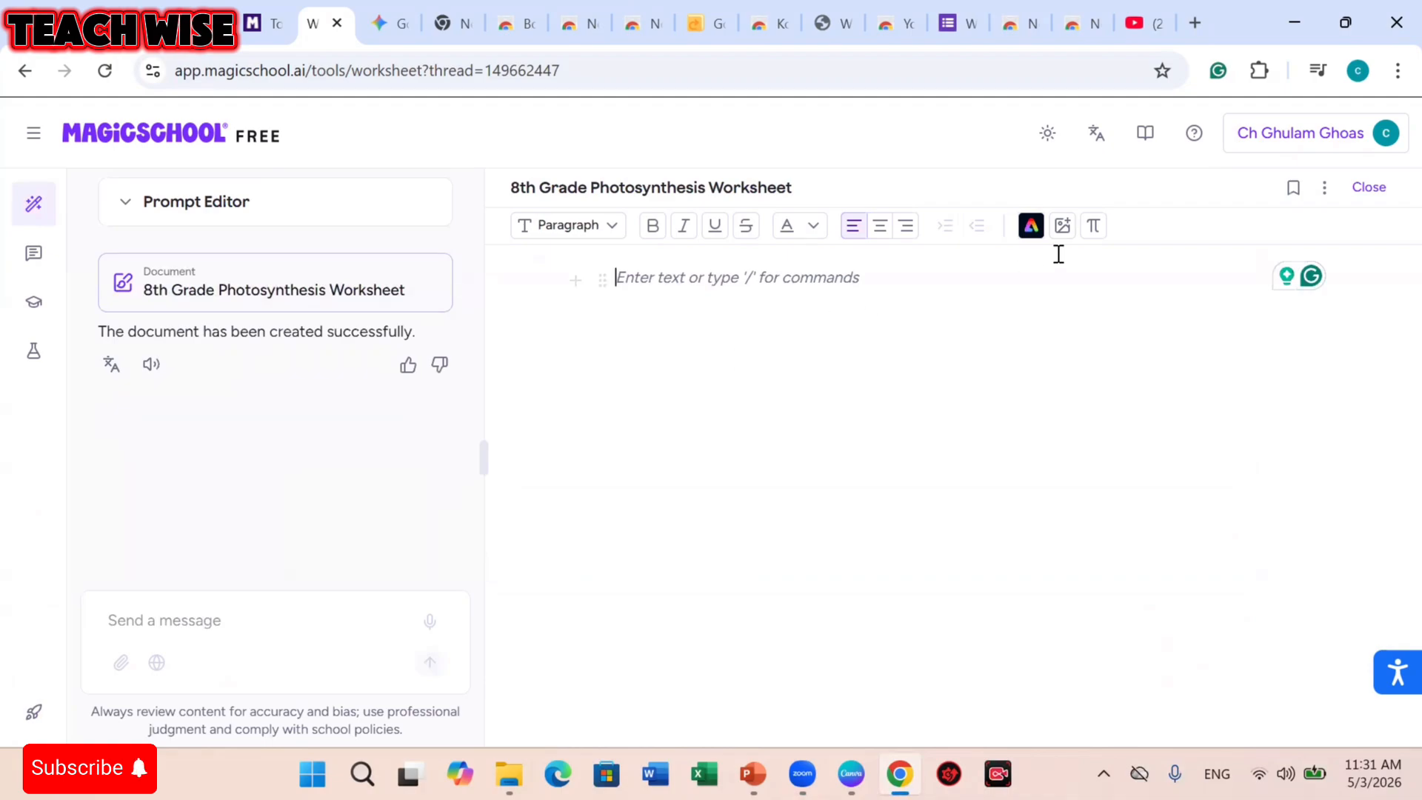
Close the blank worksheet document, expand the Prompt Editor and generate the worksheet again.
{"action": "left_click", "coordinate": [1378, 194]}
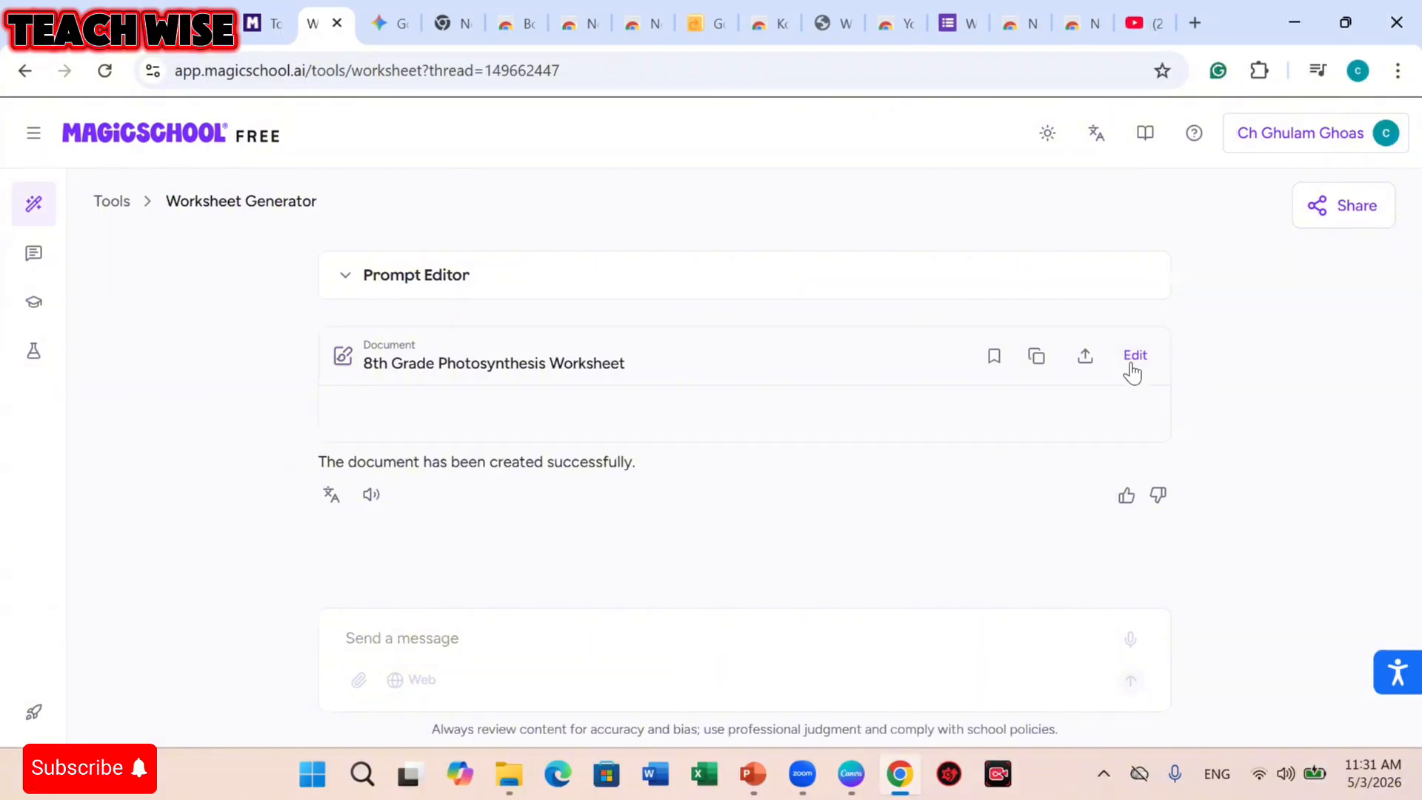
{"action": "left_click", "coordinate": [407, 280]}
{"action": "left_click", "coordinate": [617, 472]}
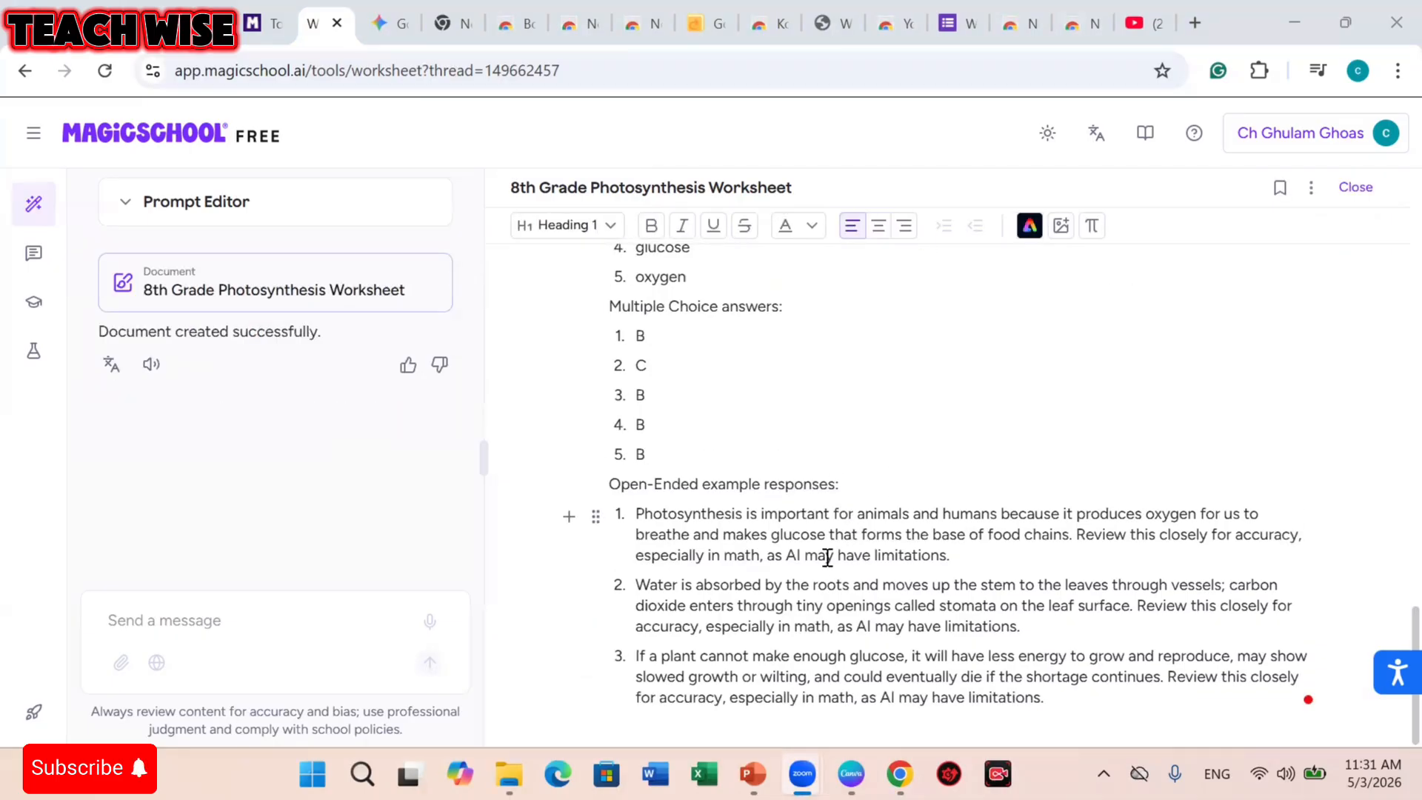
Review the generated photosynthesis worksheet, covering the passage, fill-in-the-blank items, multiple-choice questions and open-ended example responses.
{"action": "scroll", "coordinate": [827, 557], "scroll_direction": "up", "scroll_amount": 20}
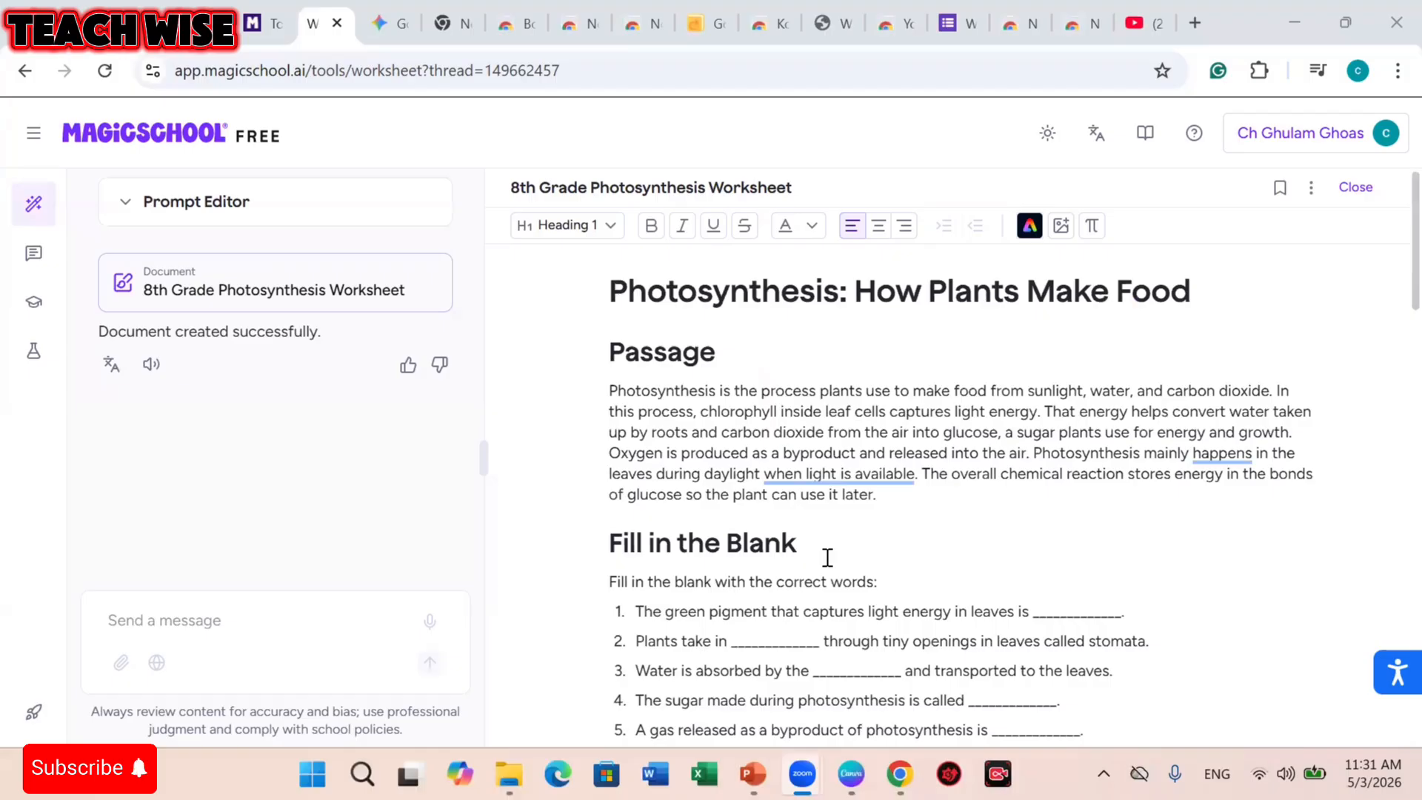
{"action": "scroll", "coordinate": [828, 557], "scroll_direction": "down", "scroll_amount": 10}
{"action": "scroll", "coordinate": [827, 557], "scroll_direction": "up", "scroll_amount": 3}
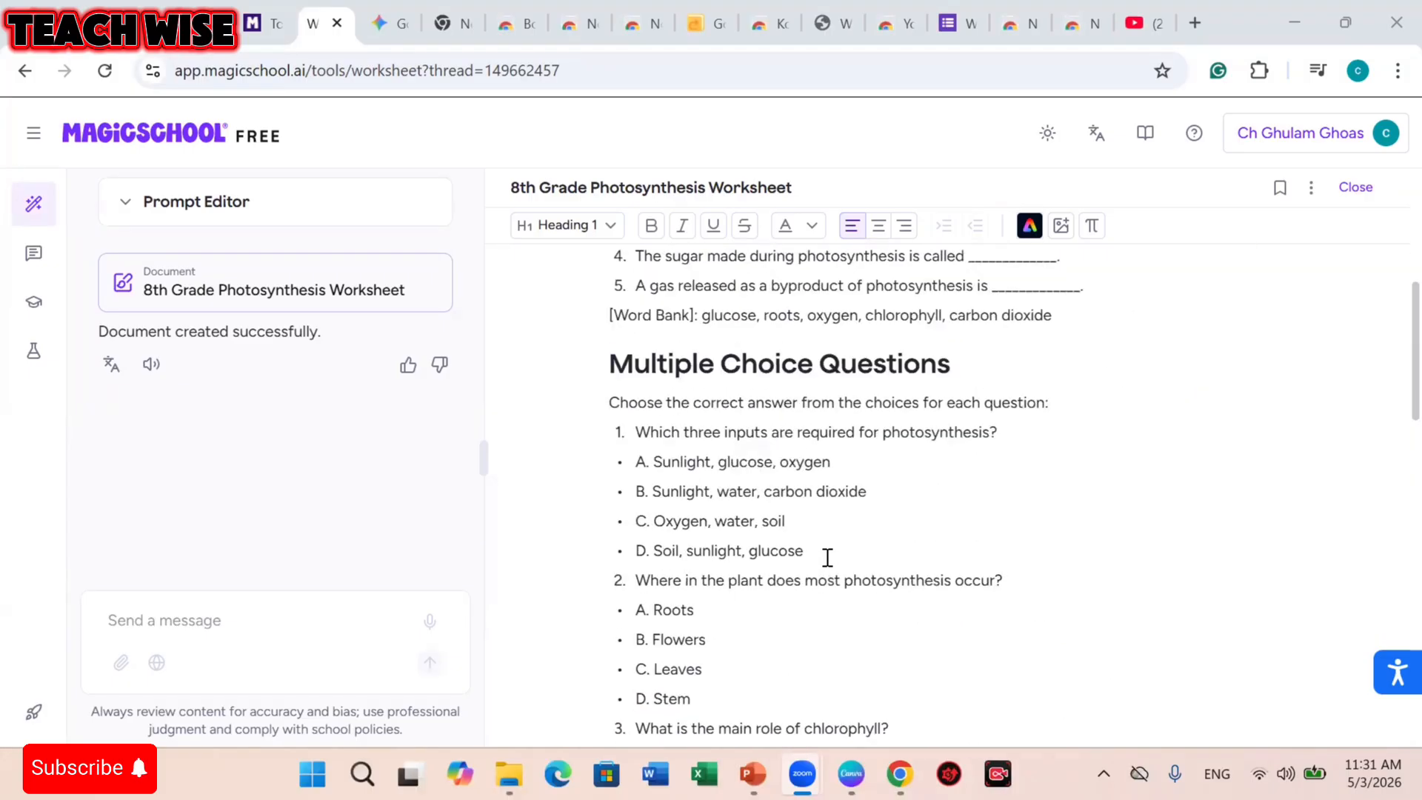
{"action": "scroll", "coordinate": [827, 557], "scroll_direction": "down", "scroll_amount": 15}
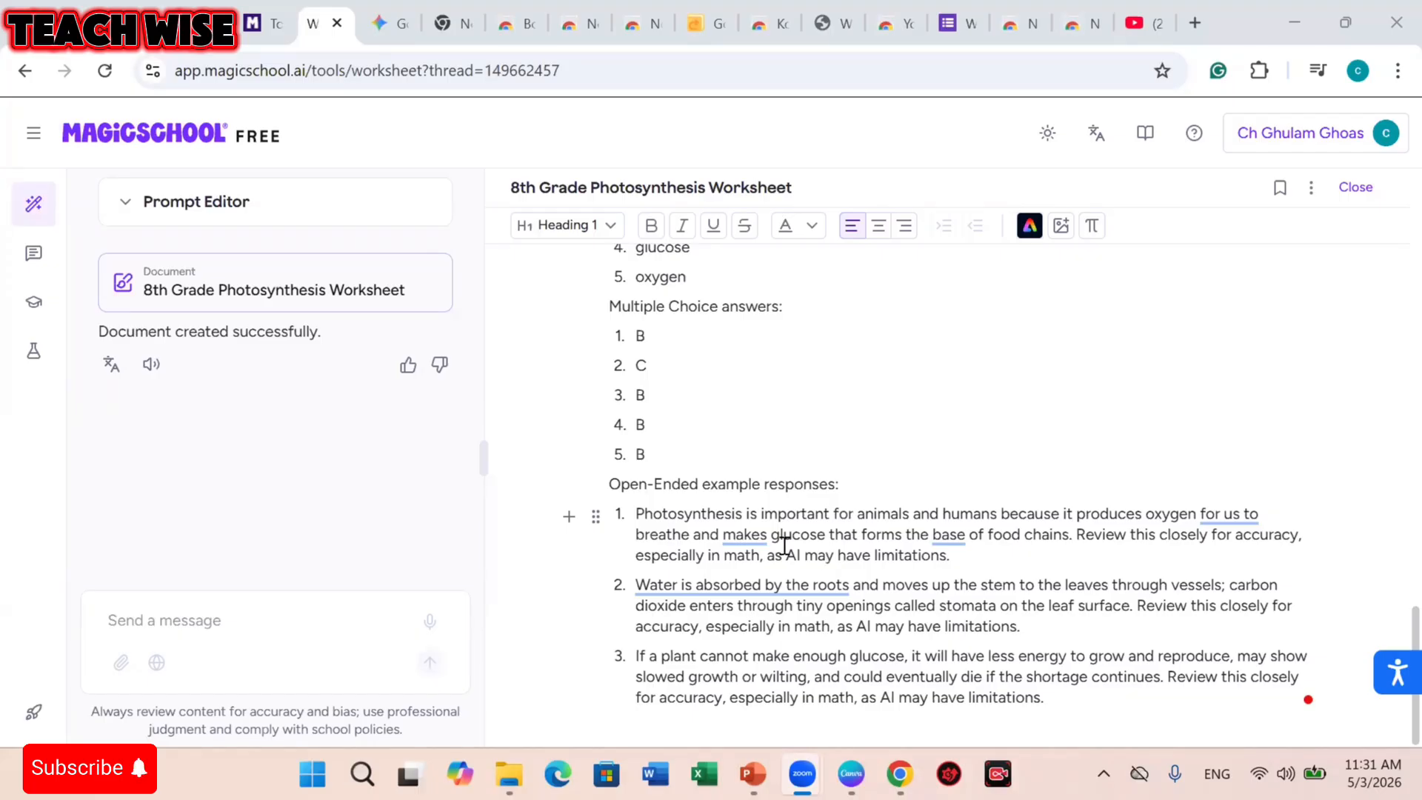
{"action": "scroll", "coordinate": [700, 422], "scroll_direction": "up", "scroll_amount": 20}
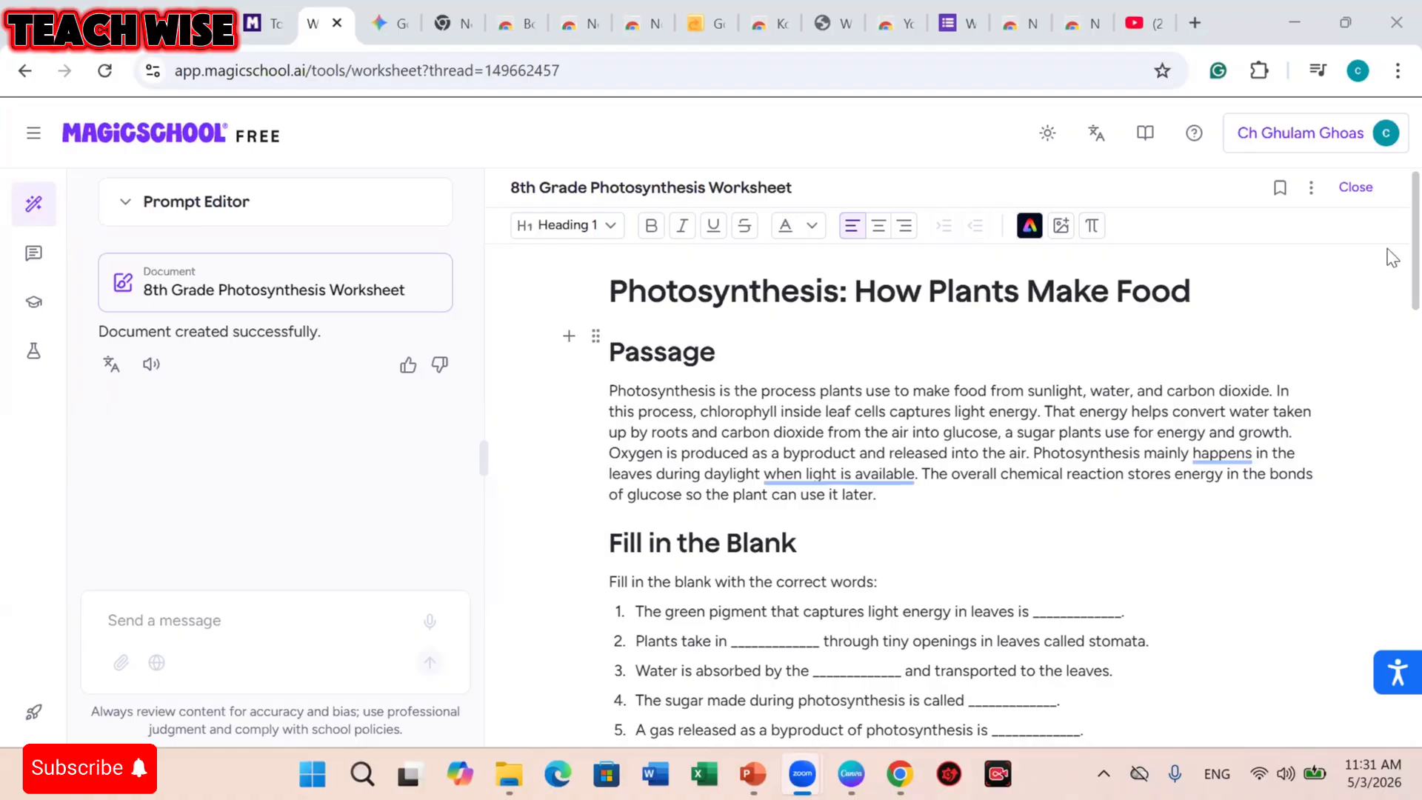
Return to the Teacher Tools overview and browse the full catalogue of available tools down to its end.
{"action": "mouse_move", "coordinate": [49, 214]}
{"action": "left_click", "coordinate": [160, 213]}
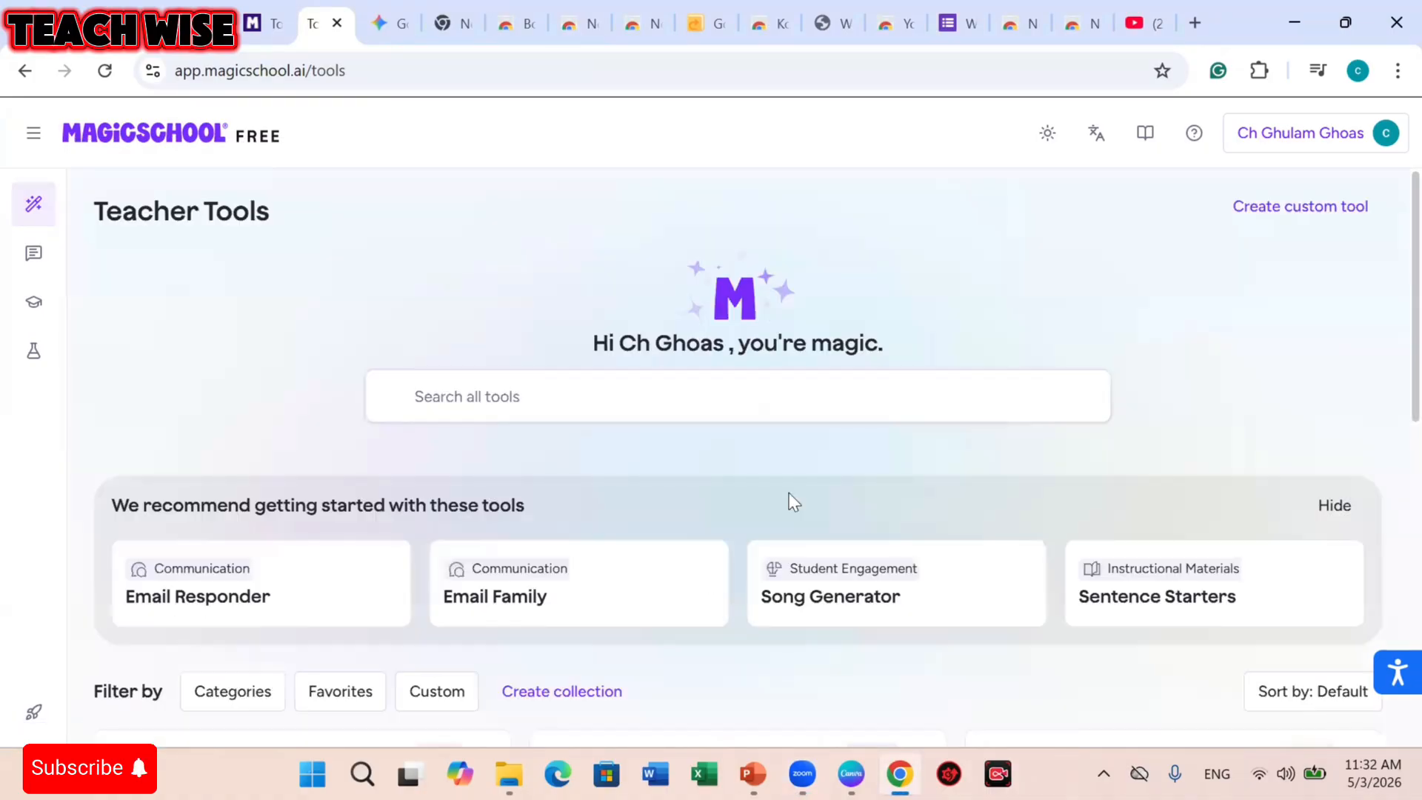
{"action": "scroll", "coordinate": [789, 492], "scroll_direction": "down", "scroll_amount": 20}
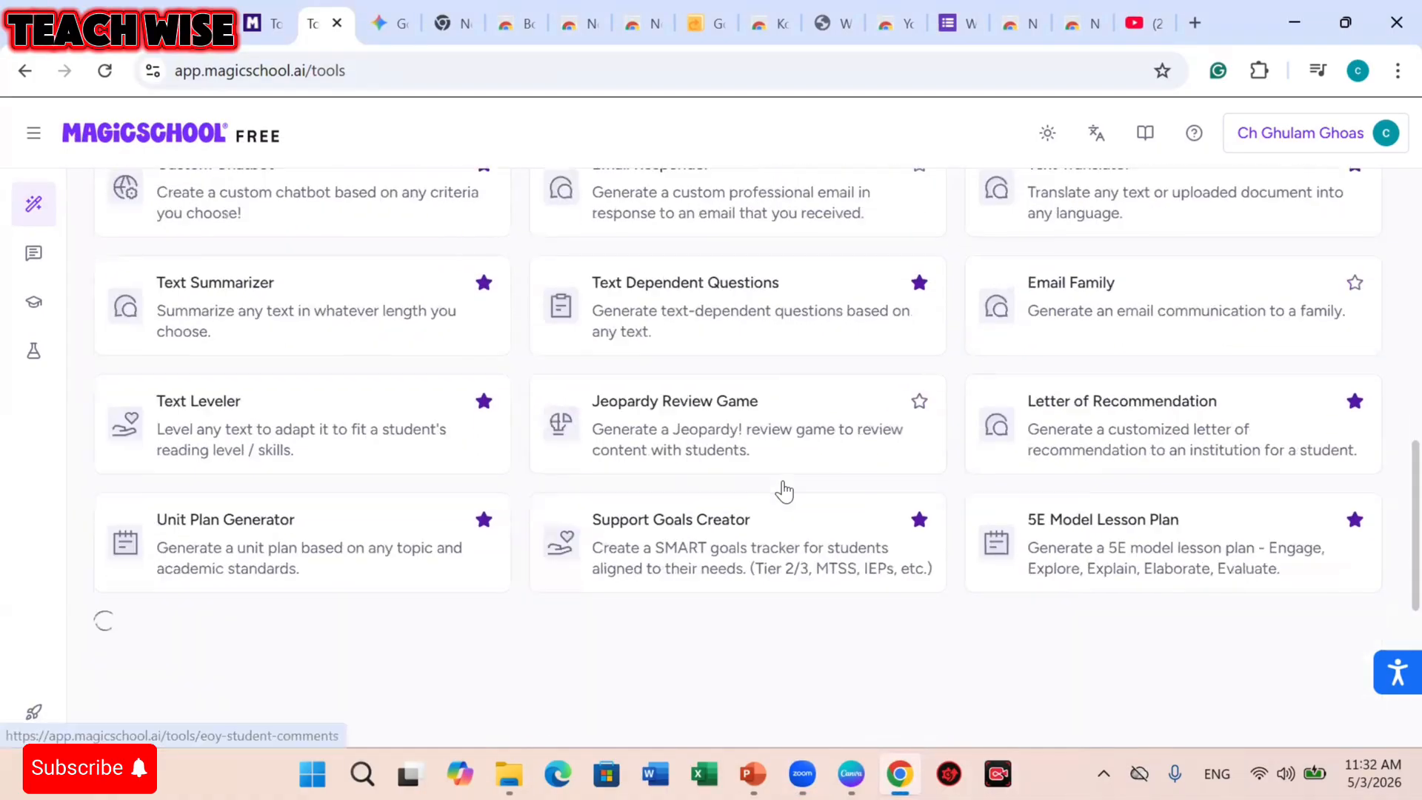
{"action": "scroll", "coordinate": [784, 491], "scroll_direction": "down", "scroll_amount": 15}
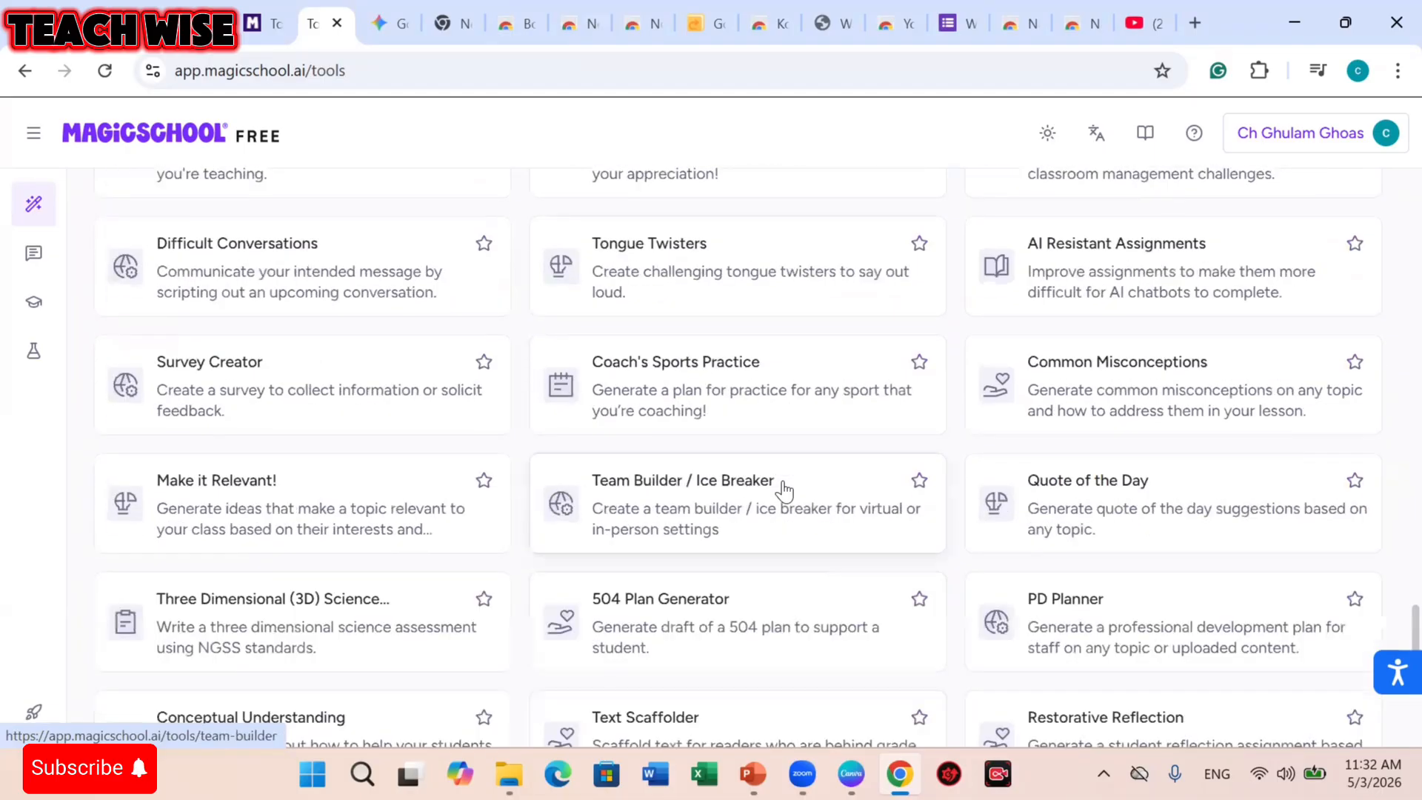
{"action": "scroll", "coordinate": [784, 491], "scroll_direction": "down", "scroll_amount": 5}
{"action": "scroll", "coordinate": [784, 491], "scroll_direction": "up", "scroll_amount": 20}
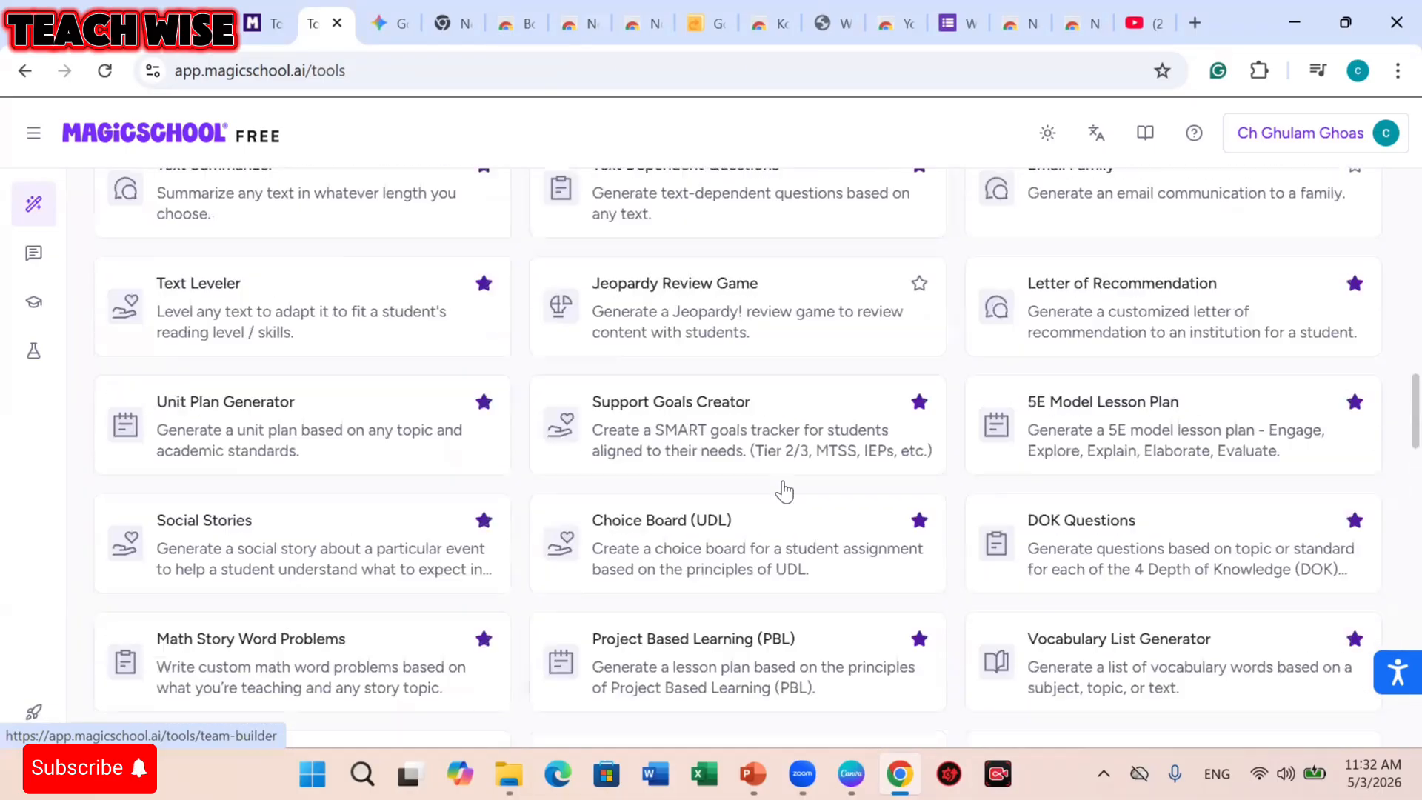
{"action": "scroll", "coordinate": [784, 483], "scroll_direction": "down", "scroll_amount": 8}
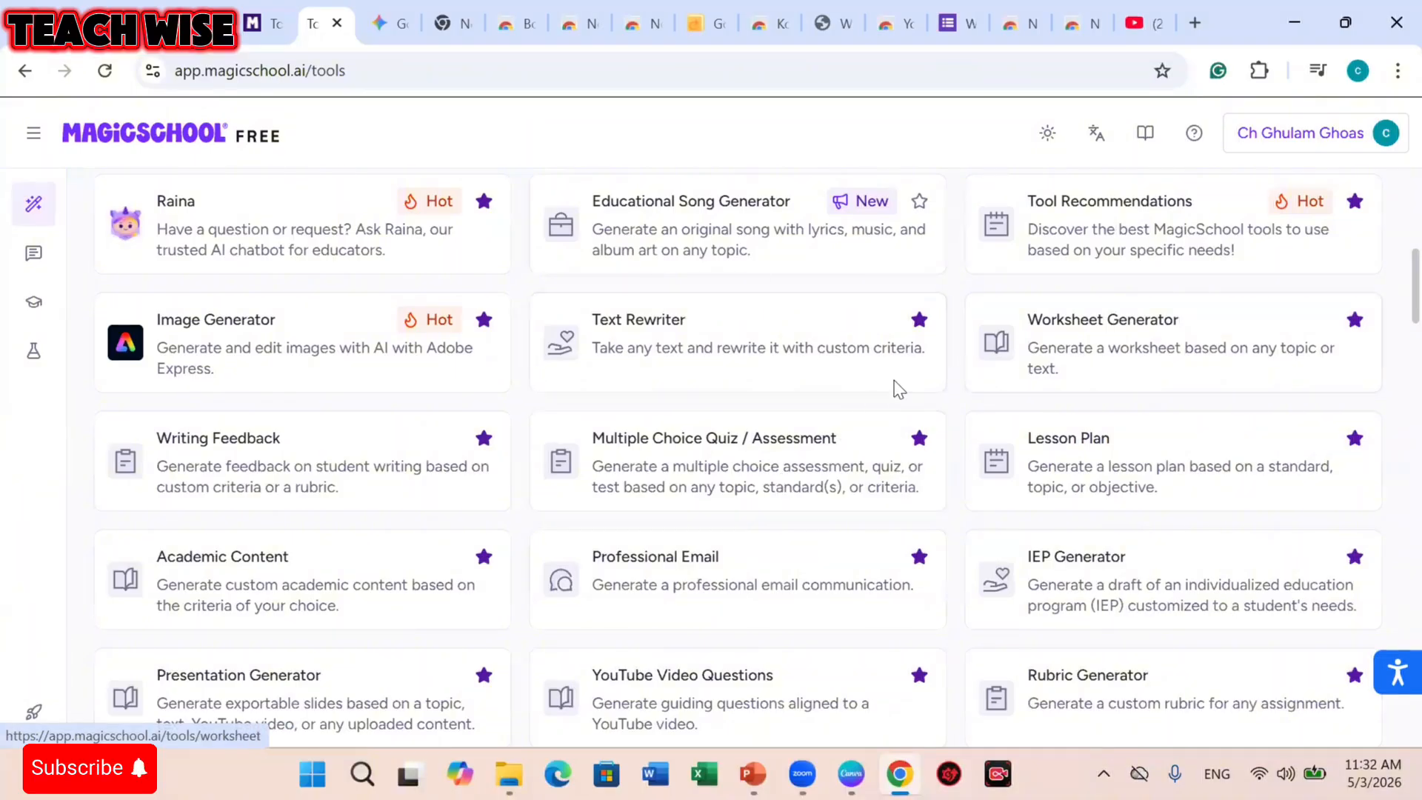
{"action": "scroll", "coordinate": [843, 501], "scroll_direction": "down", "scroll_amount": 2}
{"action": "scroll", "coordinate": [843, 501], "scroll_direction": "down", "scroll_amount": 8}
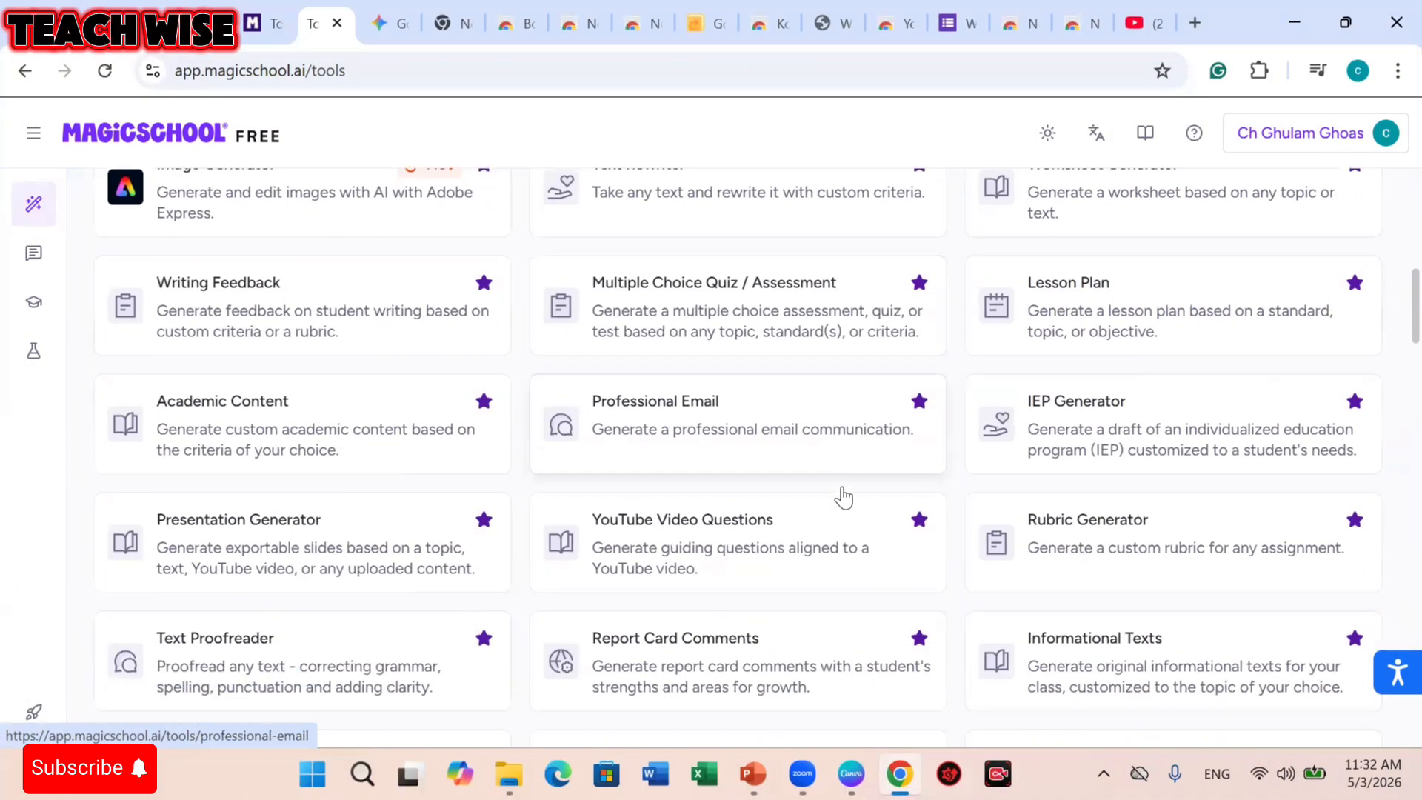
{"action": "scroll", "coordinate": [843, 494], "scroll_direction": "down", "scroll_amount": 20}
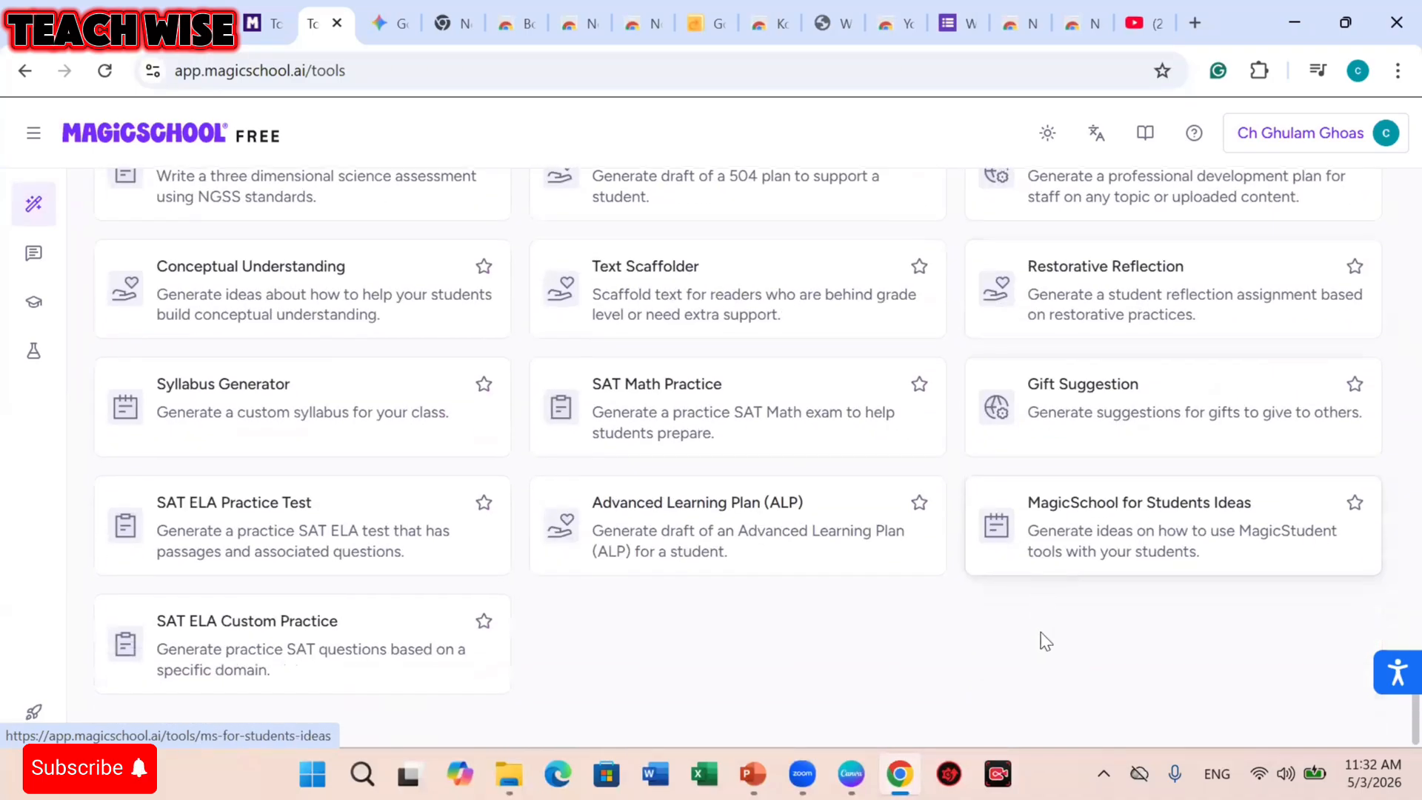
{"action": "scroll", "coordinate": [810, 578], "scroll_direction": "up", "scroll_amount": 15}
{"action": "scroll", "coordinate": [809, 556], "scroll_direction": "up", "scroll_amount": 5}
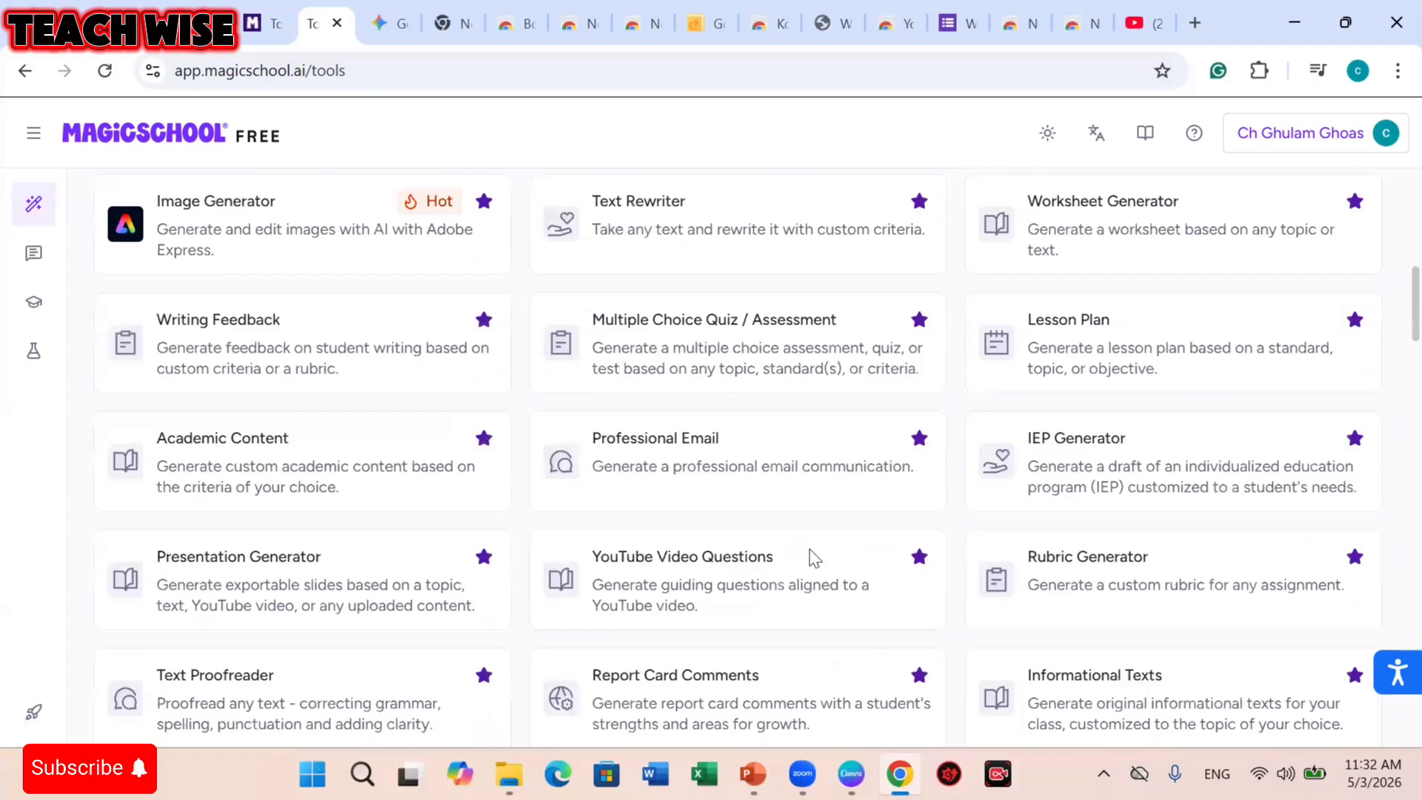
{"action": "scroll", "coordinate": [749, 397], "scroll_direction": "up", "scroll_amount": 10}
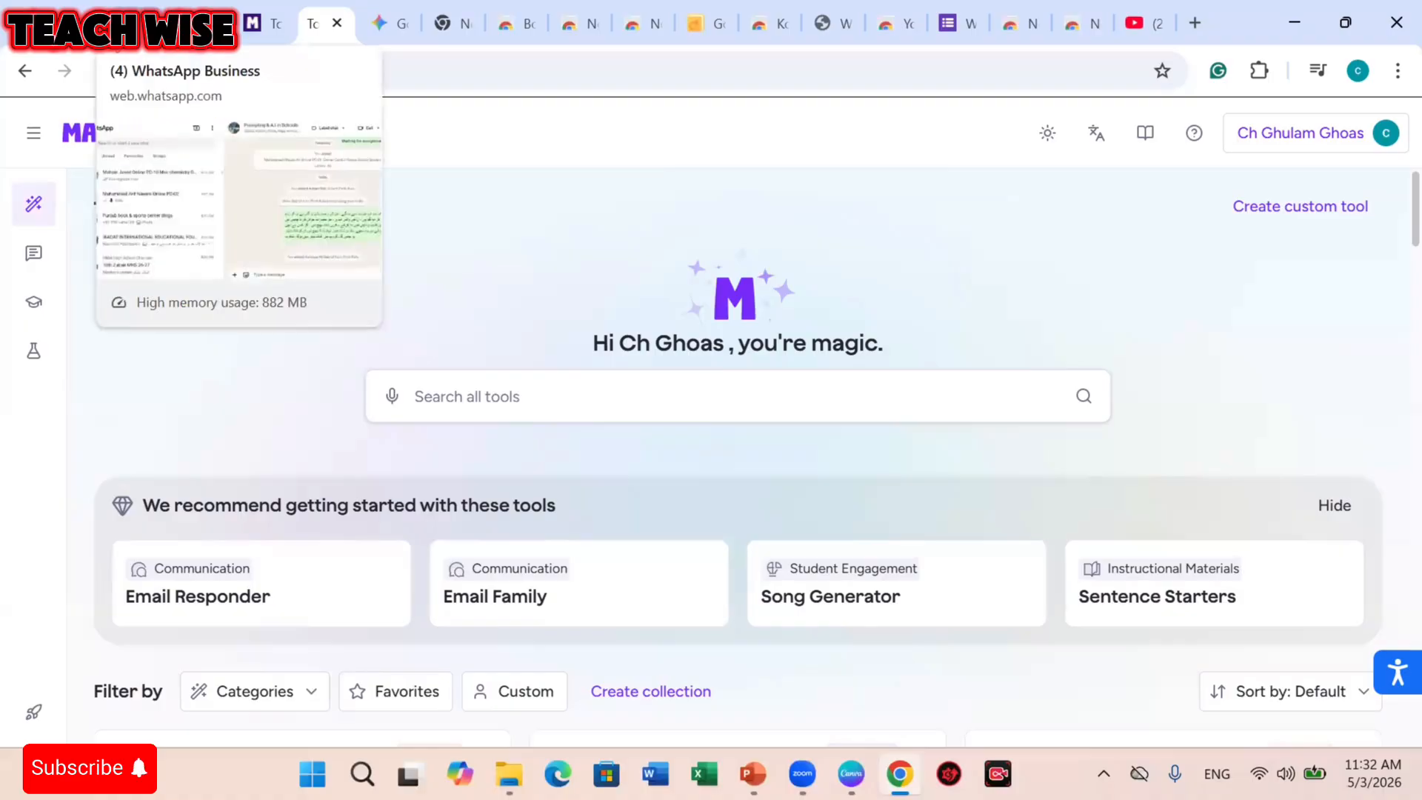
Open a new browser tab and look through the list of Google apps for NotebookLM.
{"action": "left_click", "coordinate": [66, 23]}
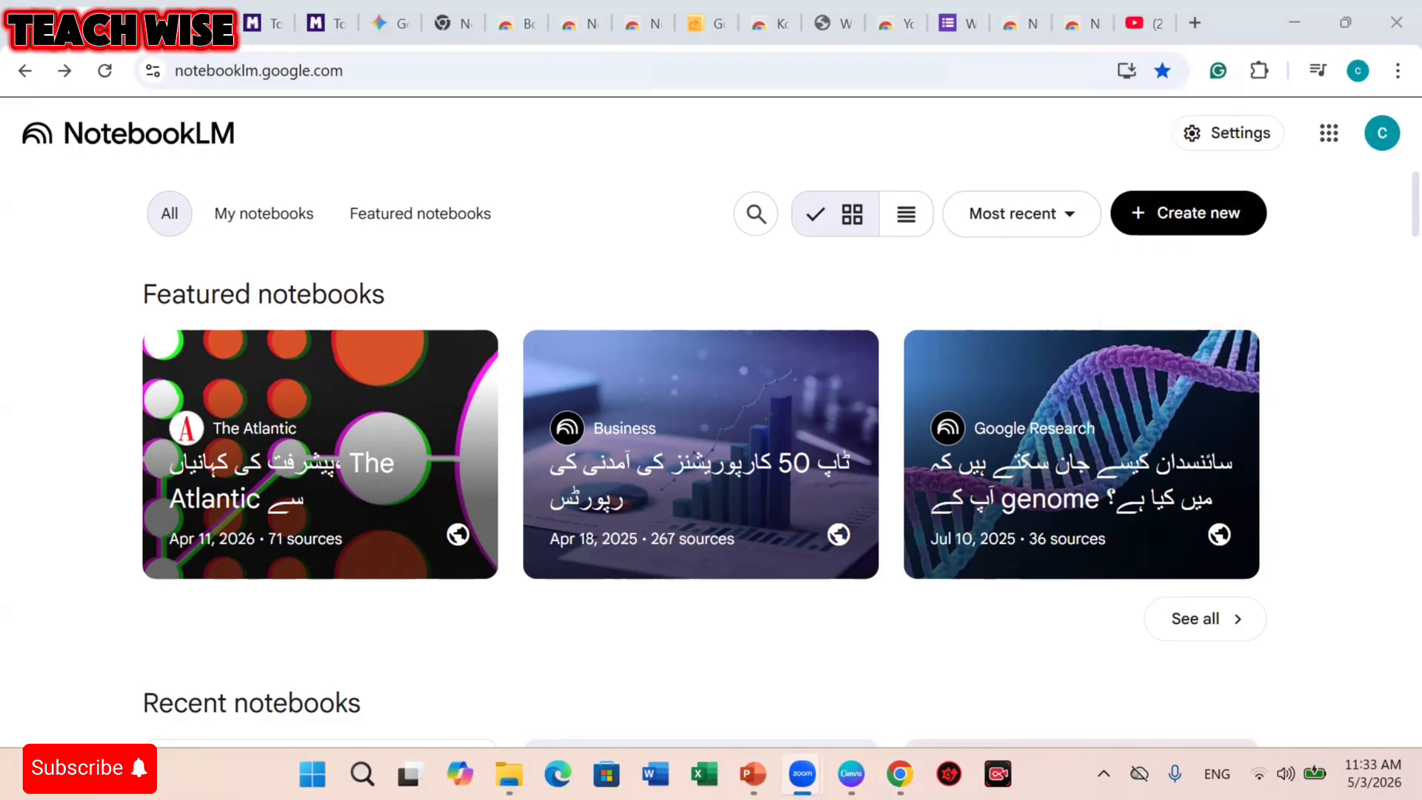
{"action": "left_click", "coordinate": [1195, 23]}
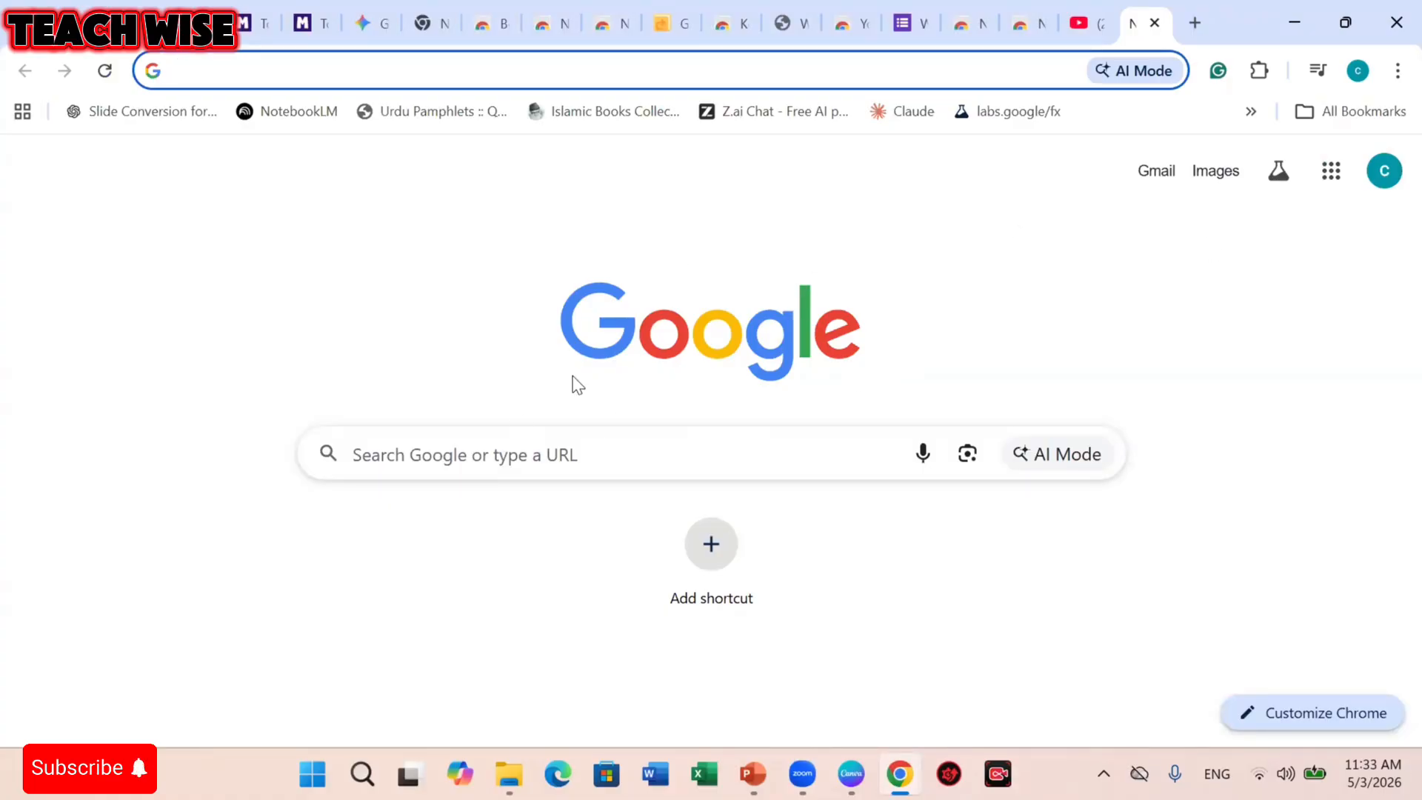
{"action": "left_click", "coordinate": [503, 463]}
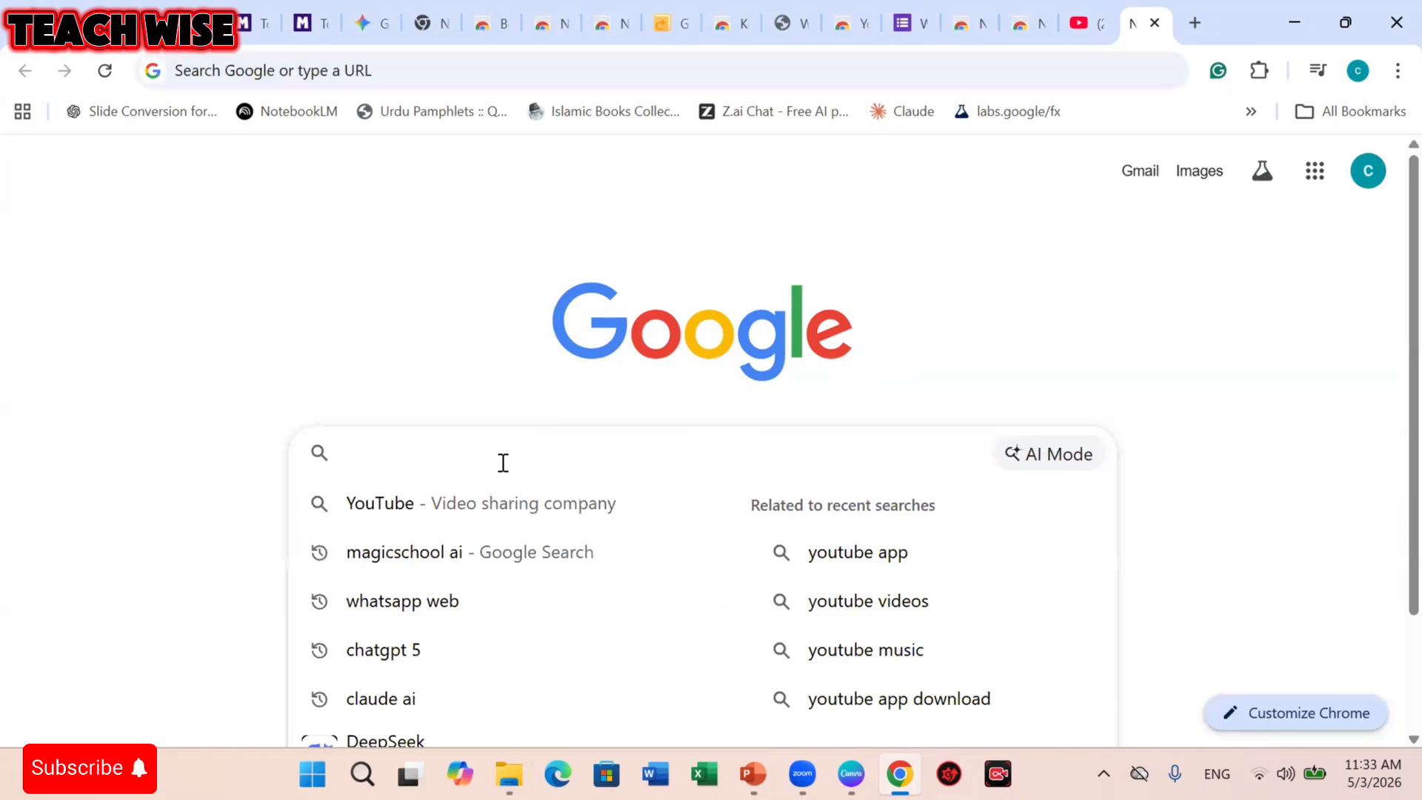
{"action": "left_click", "coordinate": [1200, 356]}
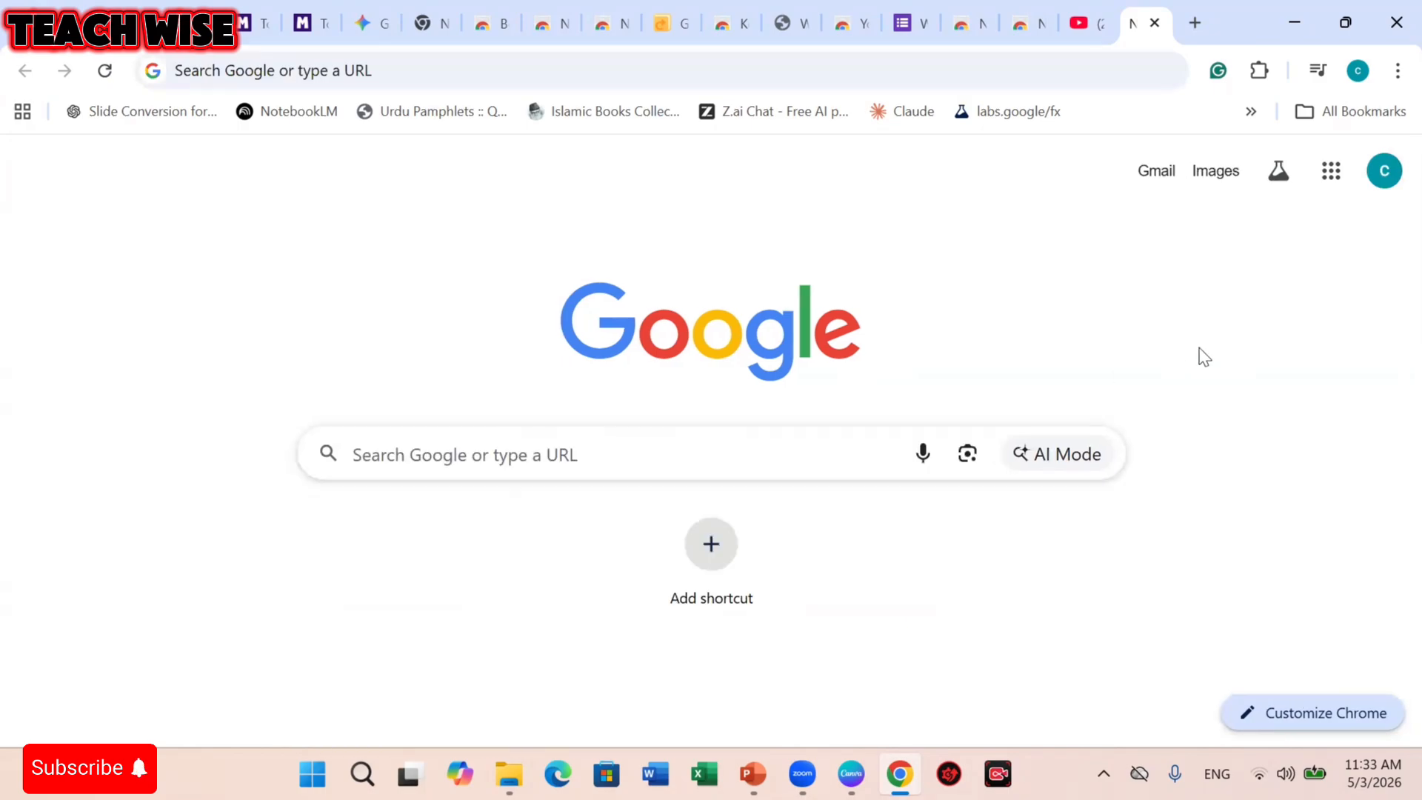
{"action": "left_click", "coordinate": [1333, 174]}
{"action": "scroll", "coordinate": [1226, 391], "scroll_direction": "down", "scroll_amount": 10}
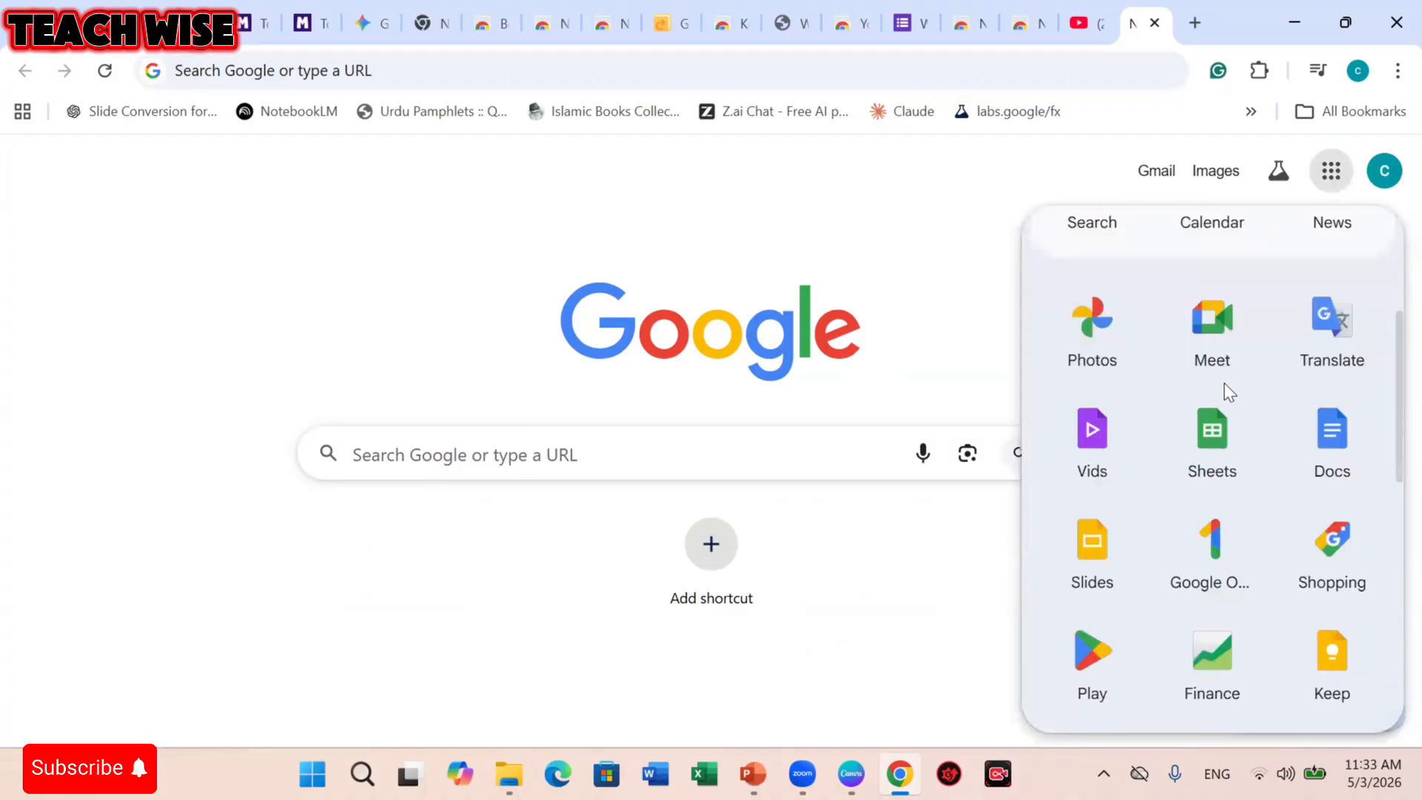
{"action": "scroll", "coordinate": [1224, 406], "scroll_direction": "down", "scroll_amount": 3}
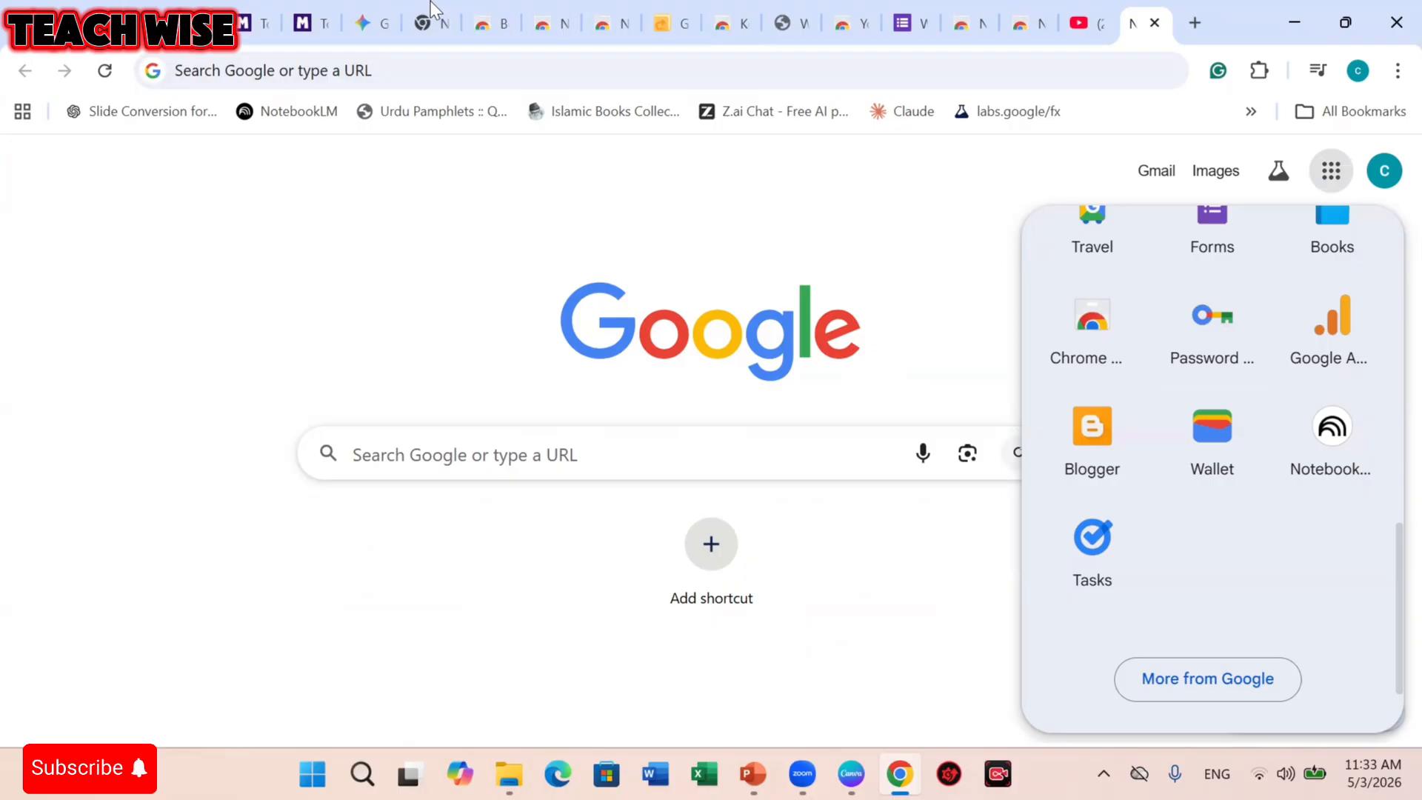
{"action": "left_click", "coordinate": [710, 416]}
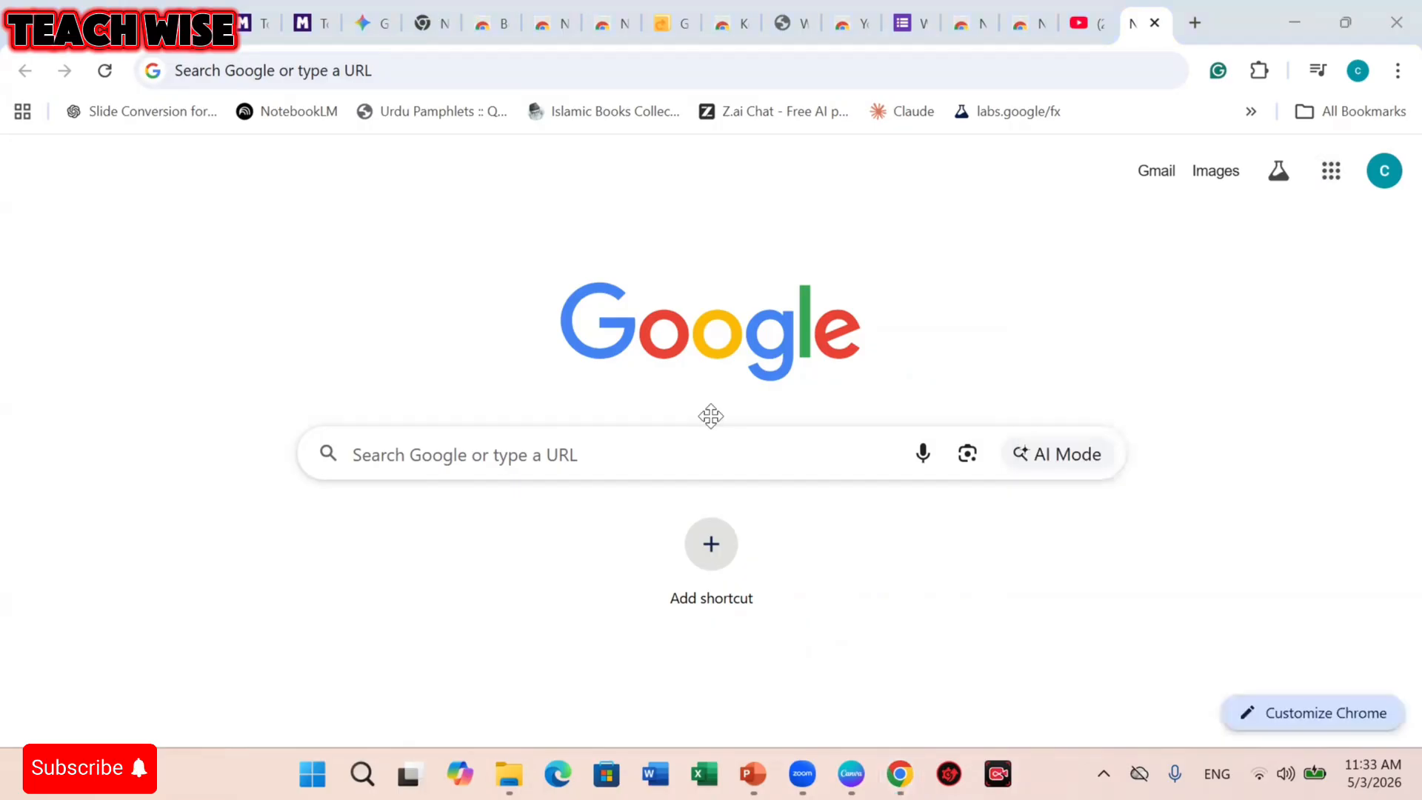
Open NotebookLM from the list of Google apps.
{"action": "left_click", "coordinate": [1331, 173]}
{"action": "scroll", "coordinate": [1272, 464], "scroll_direction": "down", "scroll_amount": 10}
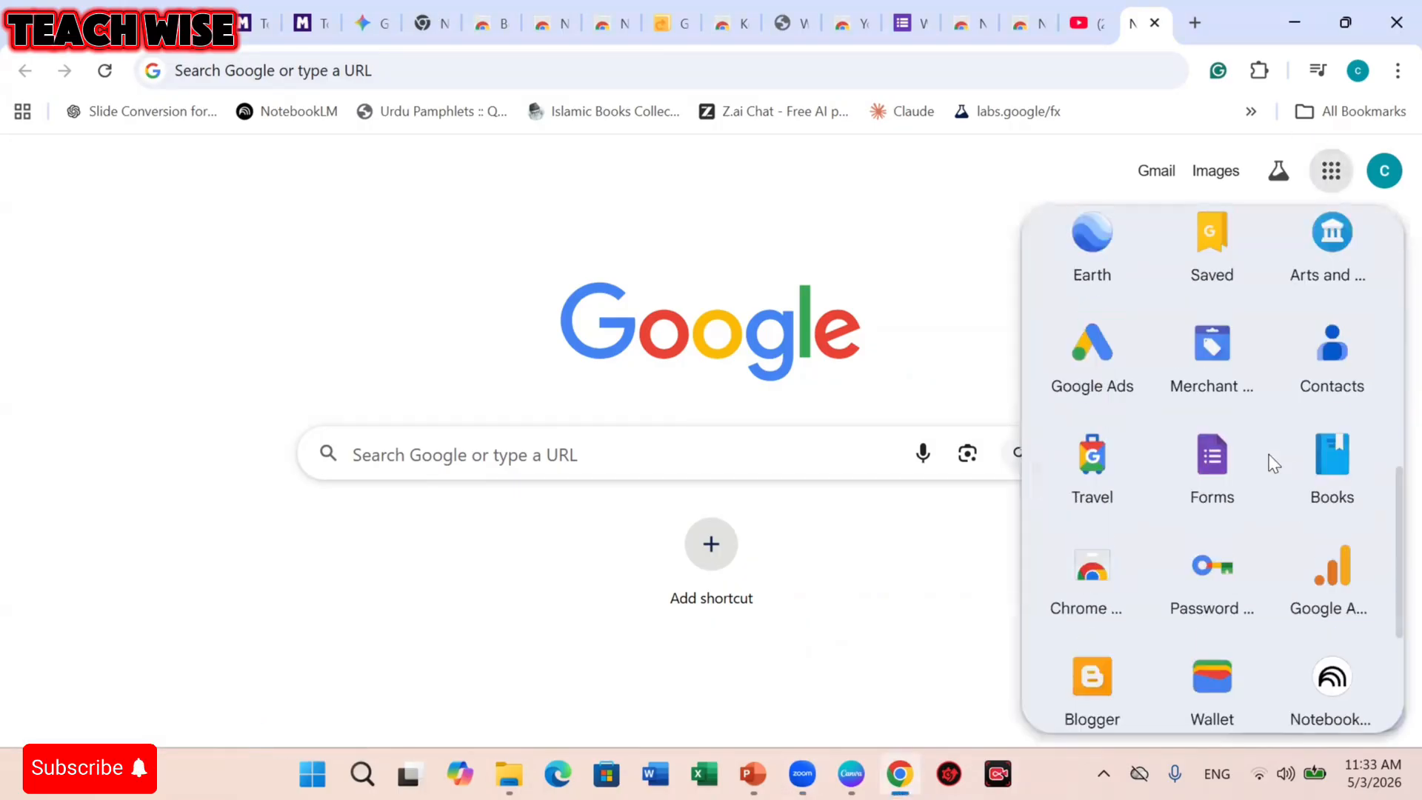
{"action": "left_click", "coordinate": [1350, 430]}
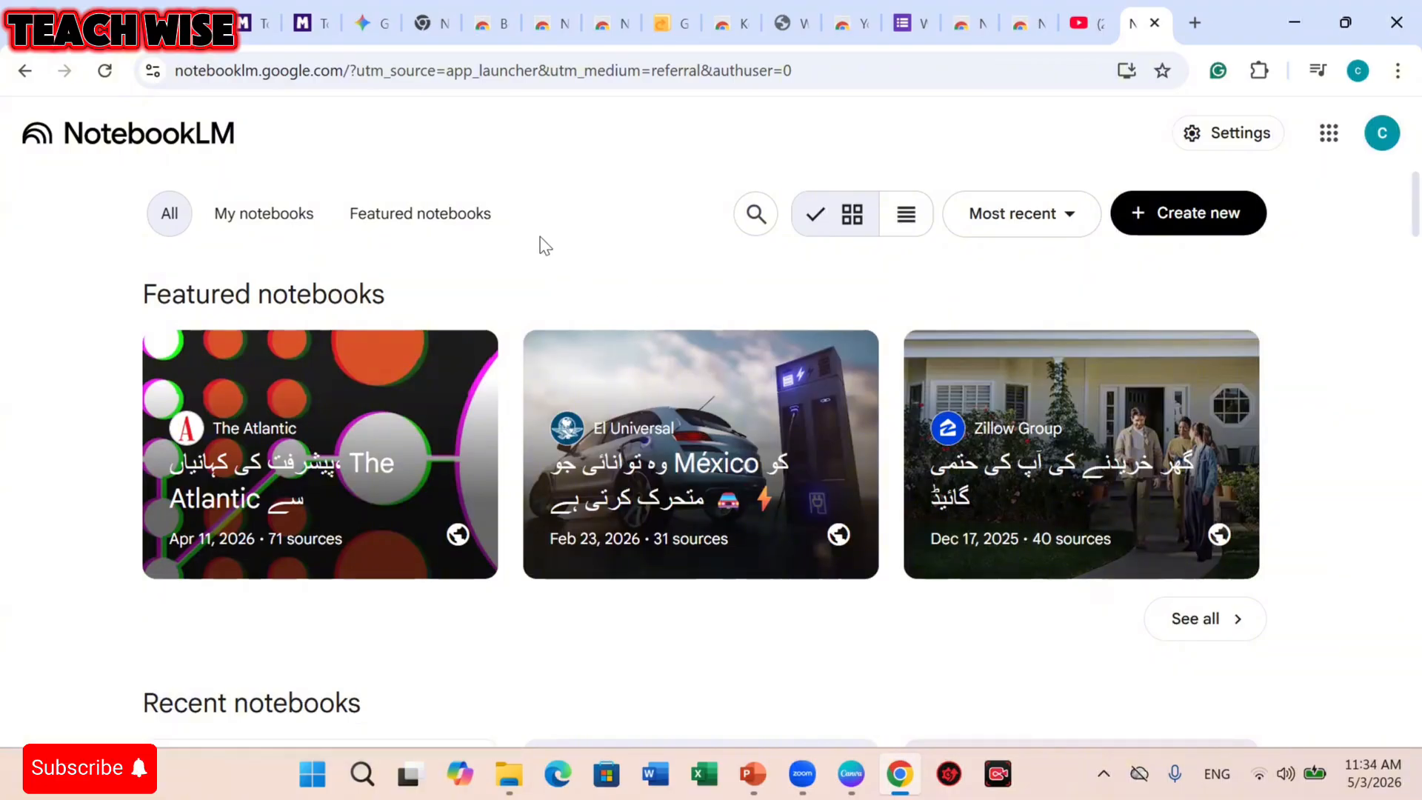
Go back to the Google start page, search for "google notebooklm" and launch NotebookLM from its official website.
{"action": "left_click", "coordinate": [25, 72]}
{"action": "left_click", "coordinate": [377, 447]}
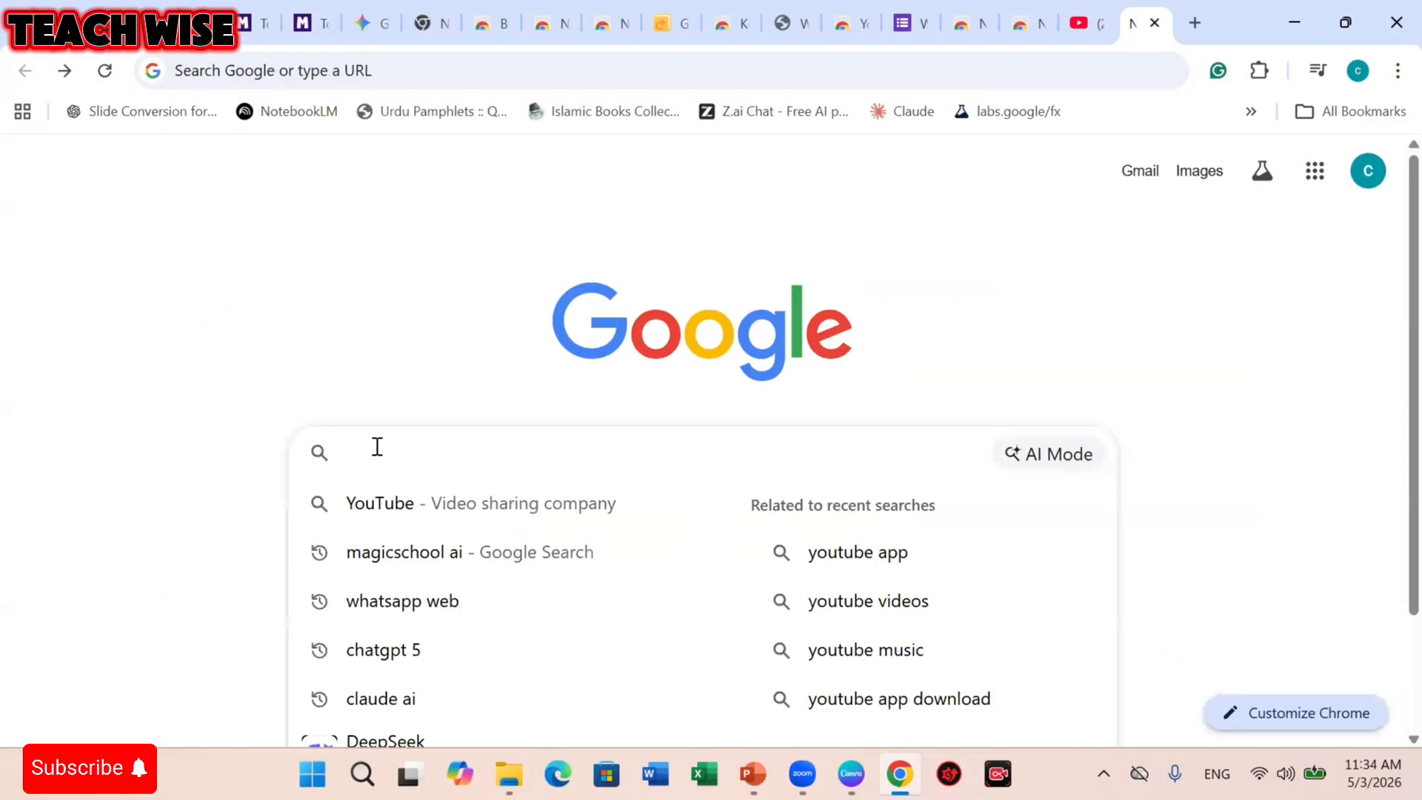
{"action": "type", "text": "g"}
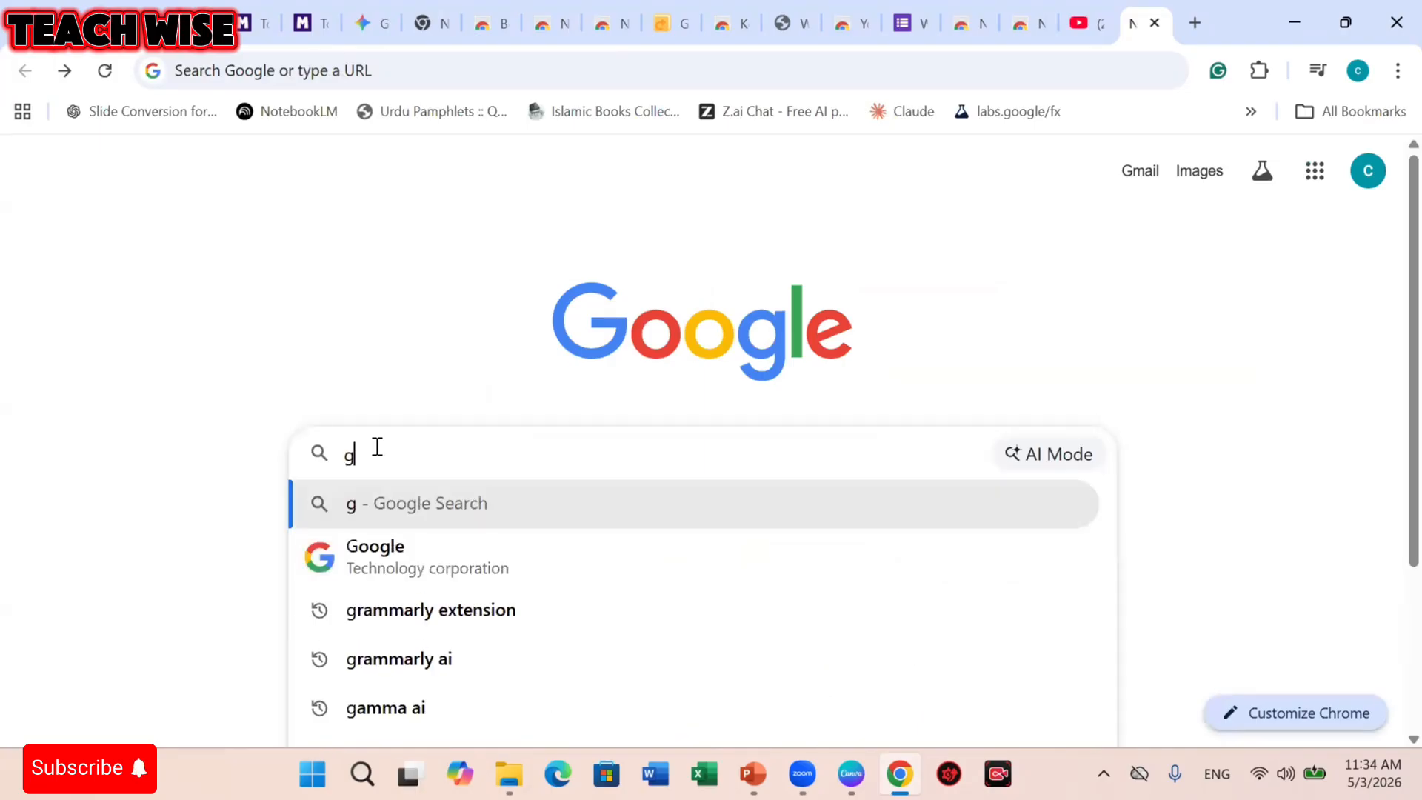
{"action": "type", "text": "oogle"}
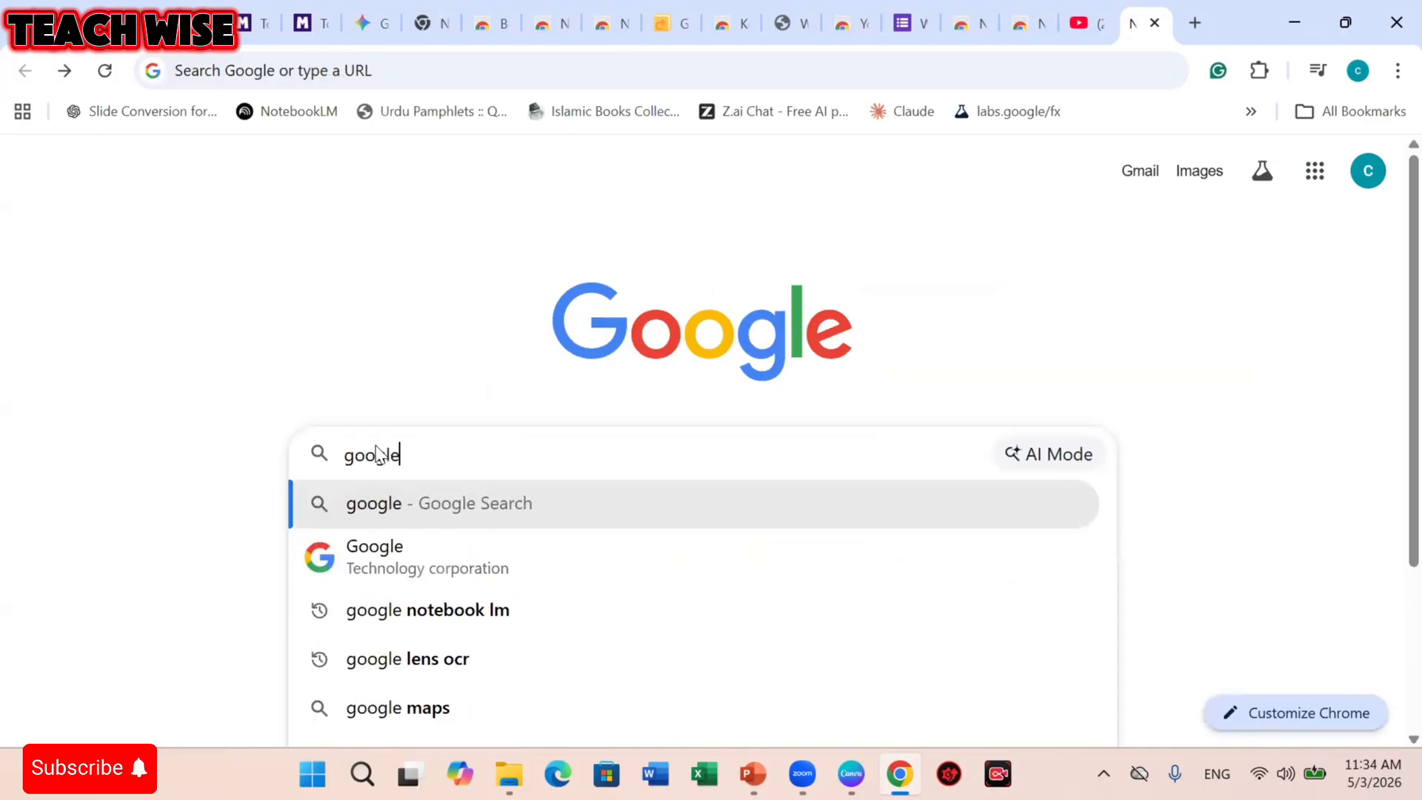
{"action": "type", "text": " notebook lm"}
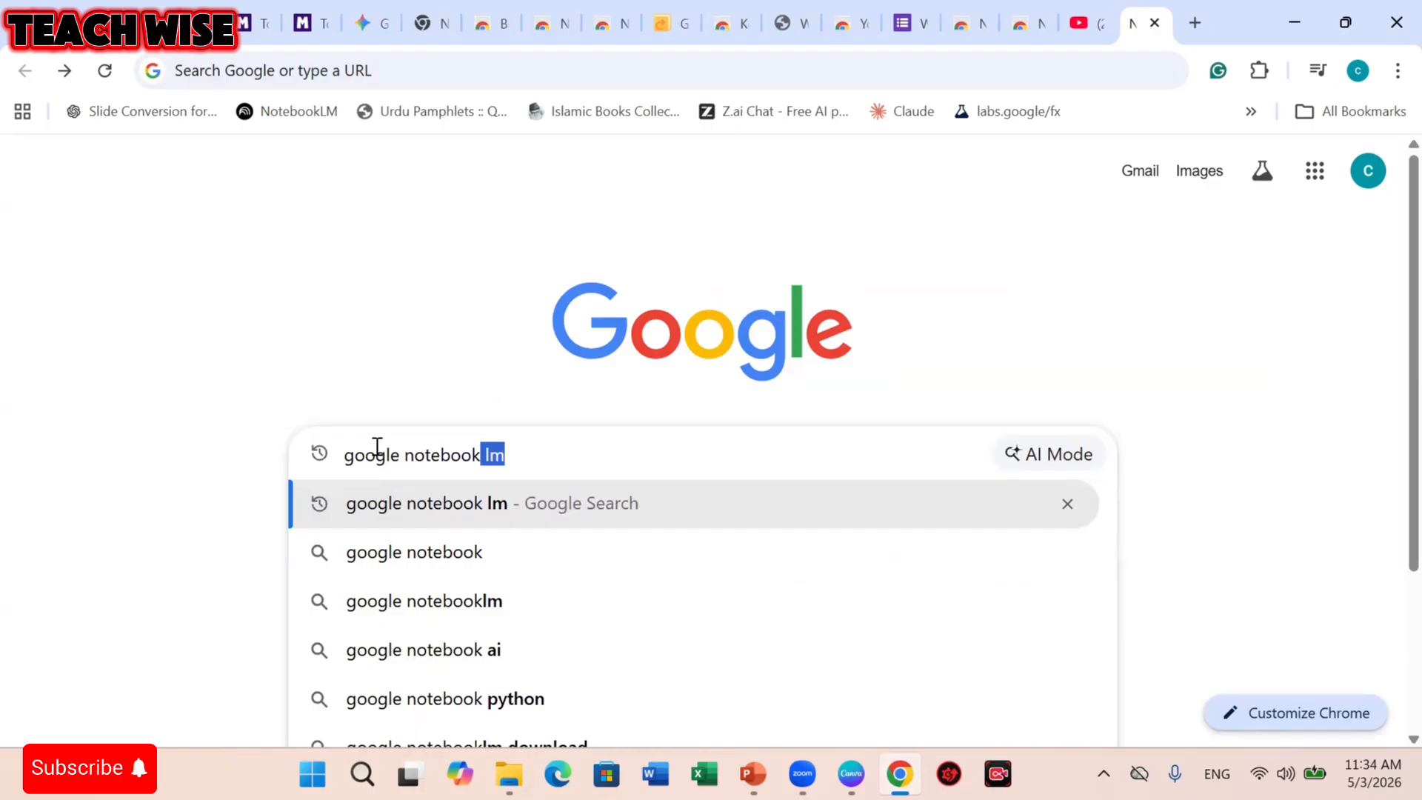
{"action": "left_click", "coordinate": [427, 608]}
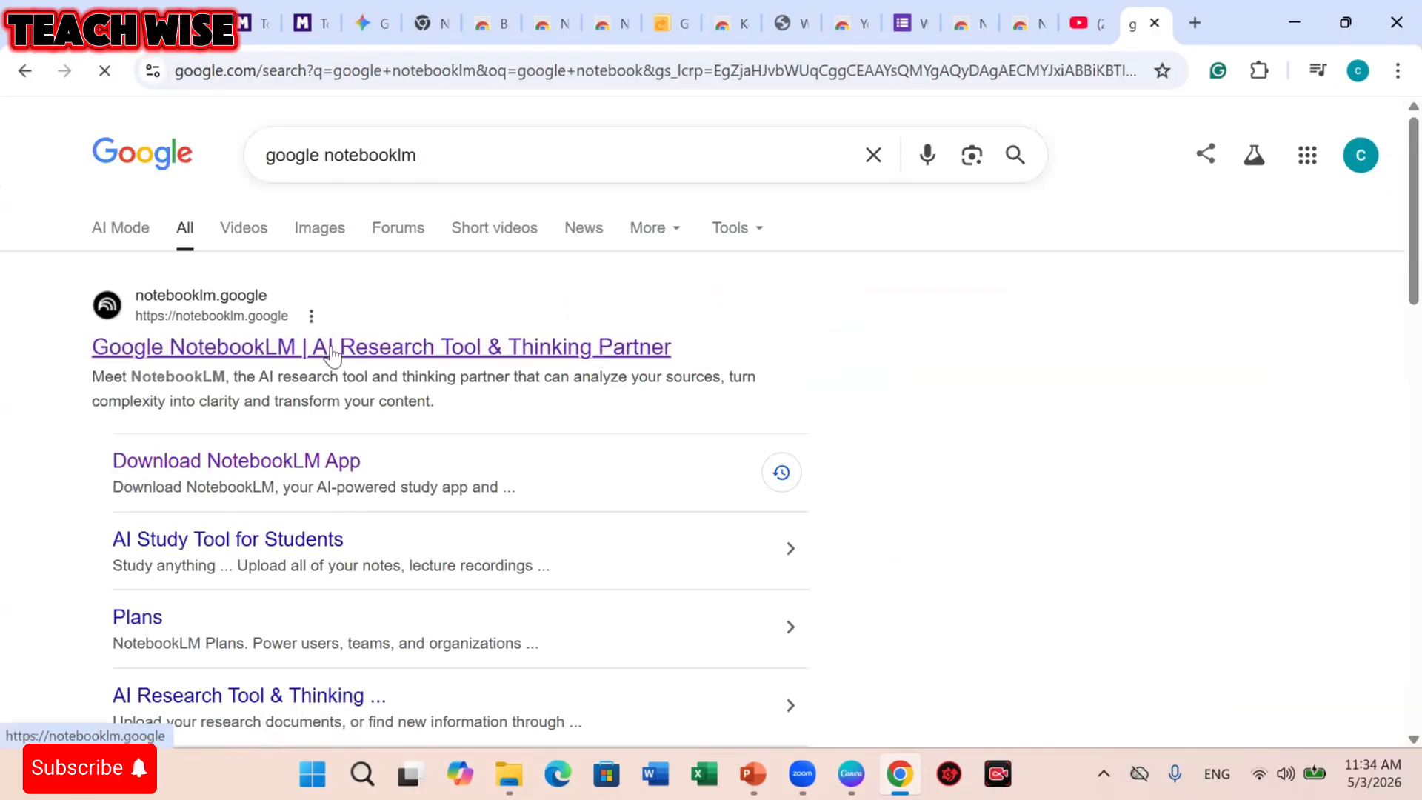
{"action": "left_click", "coordinate": [332, 348]}
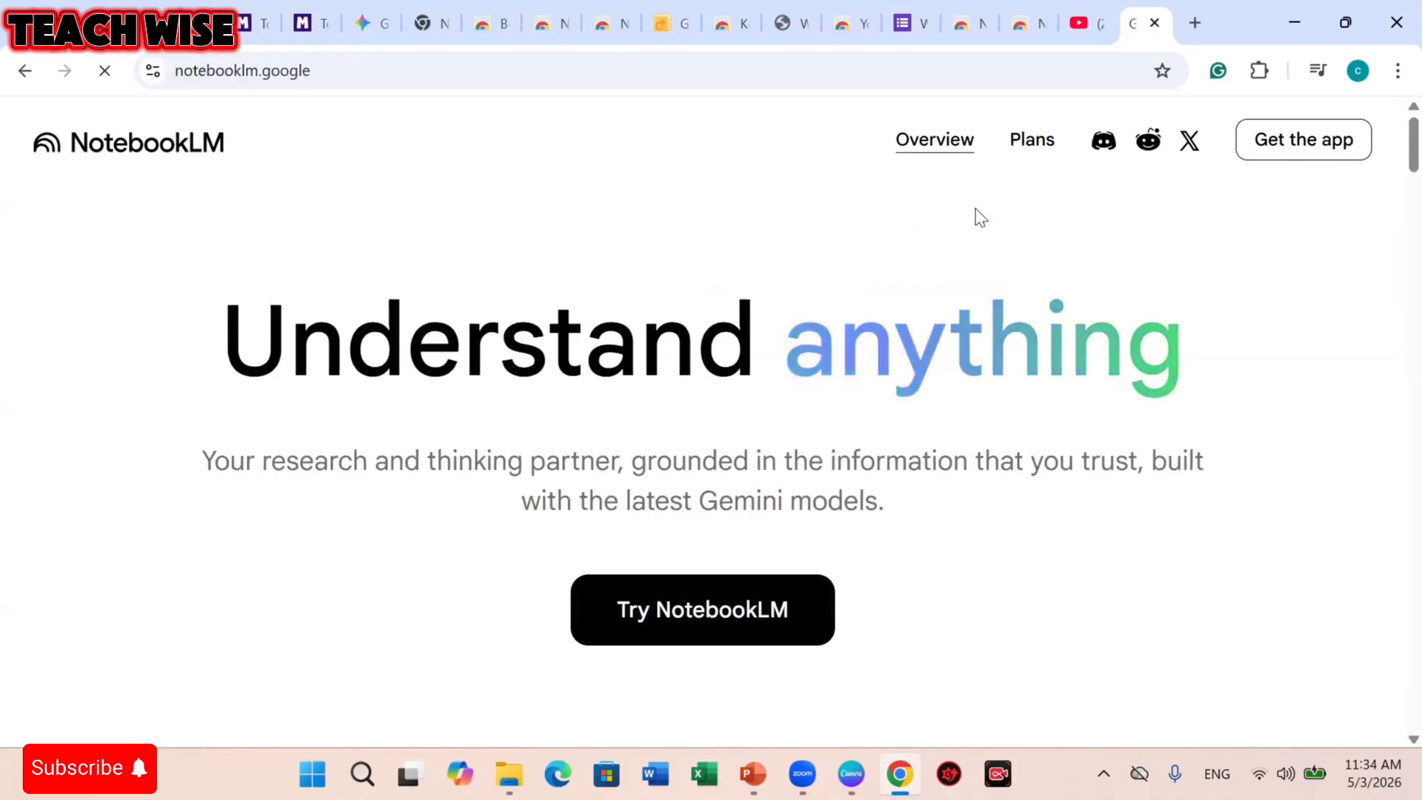
{"action": "left_click", "coordinate": [680, 615]}
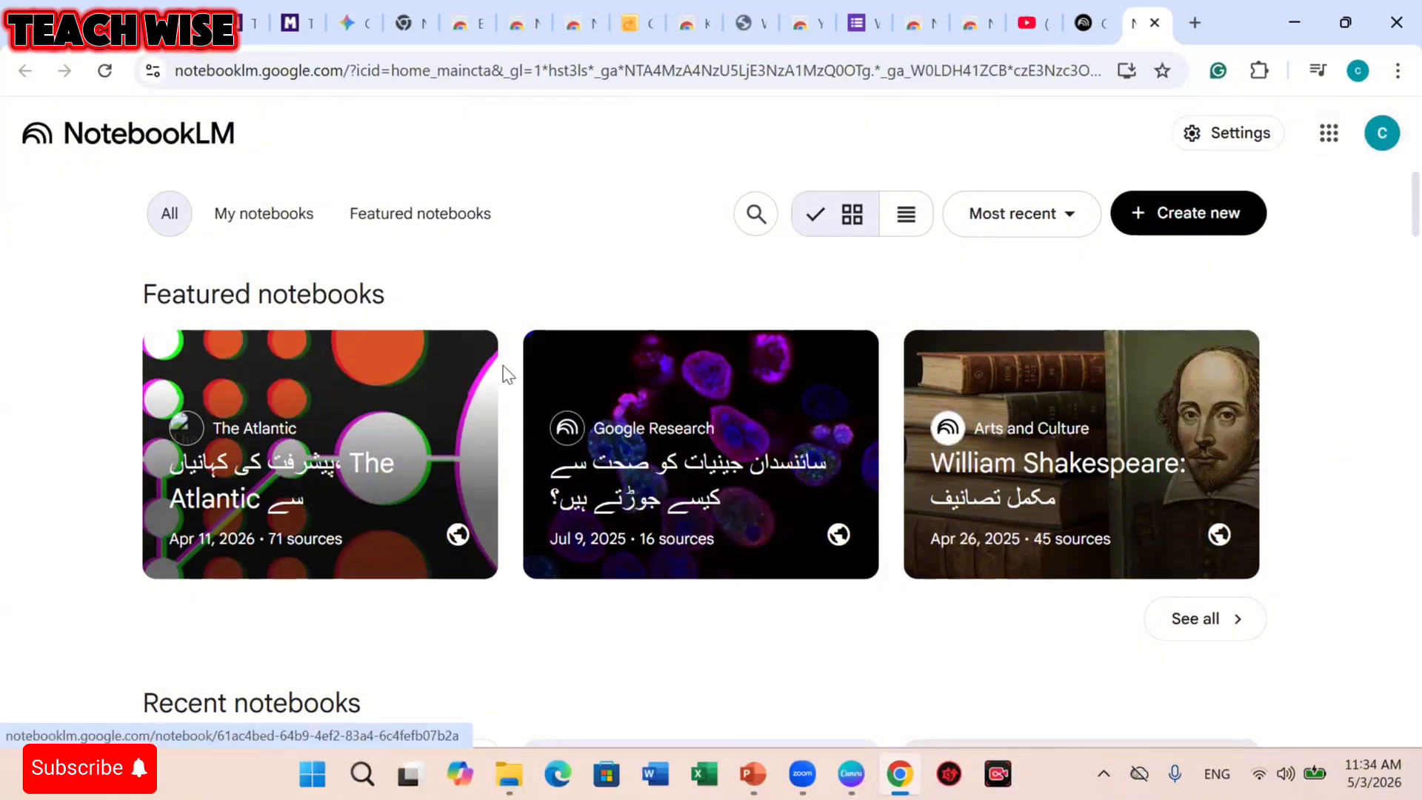
Create a new notebook and upload the Math 10th PDF from the Pecta Books folder as its source.
{"action": "scroll", "coordinate": [466, 622], "scroll_direction": "down", "scroll_amount": 6}
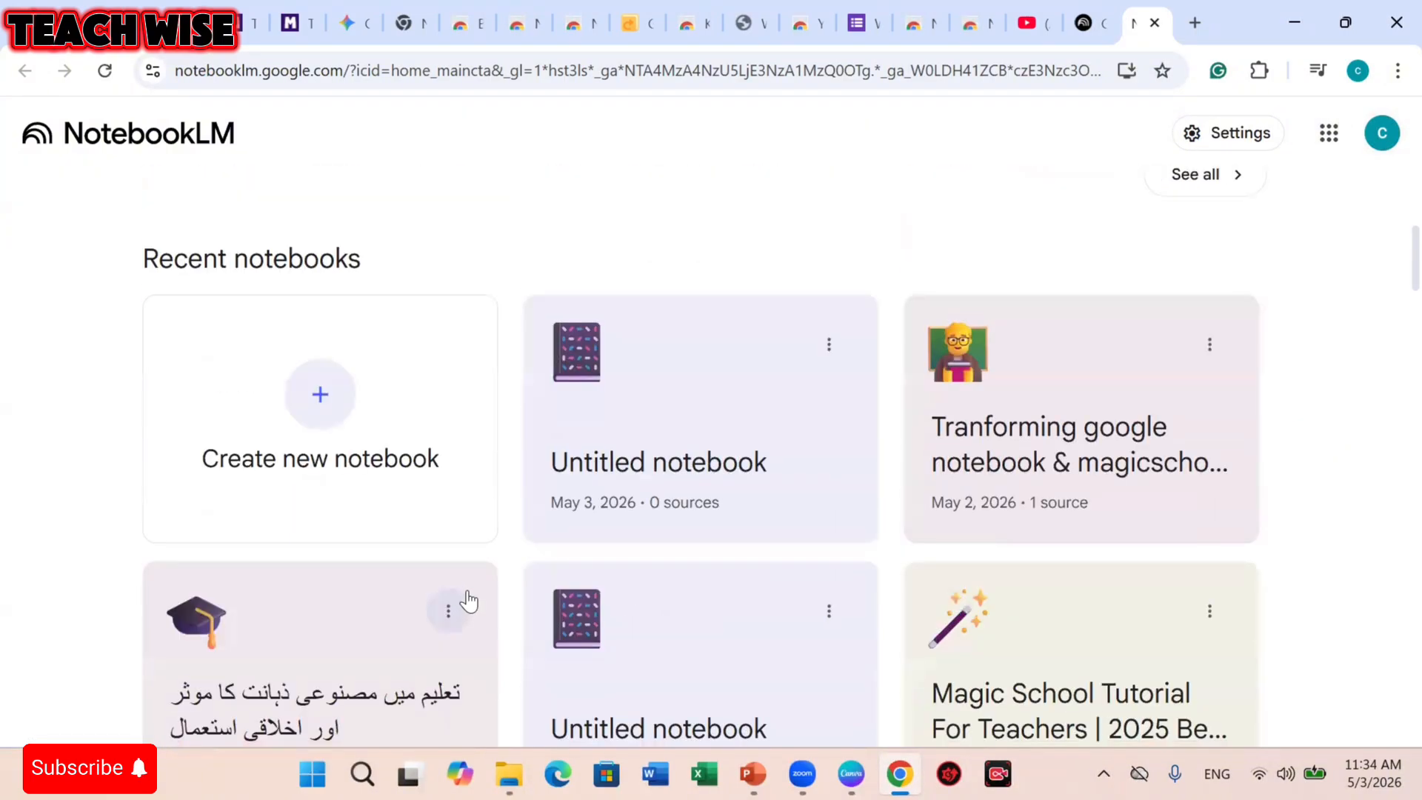
{"action": "scroll", "coordinate": [468, 600], "scroll_direction": "up", "scroll_amount": 4}
{"action": "scroll", "coordinate": [470, 593], "scroll_direction": "up", "scroll_amount": 2}
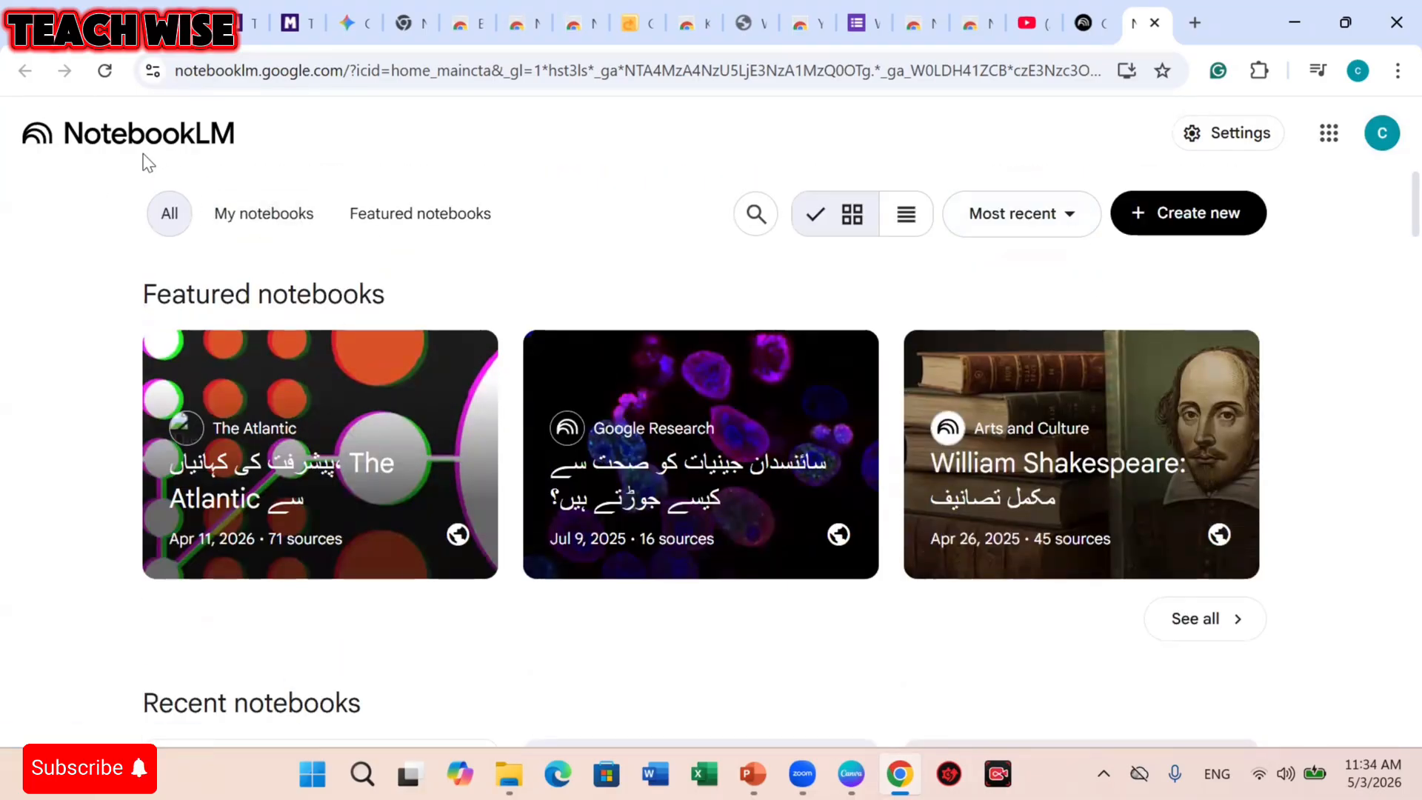
{"action": "scroll", "coordinate": [510, 519], "scroll_direction": "down", "scroll_amount": 4}
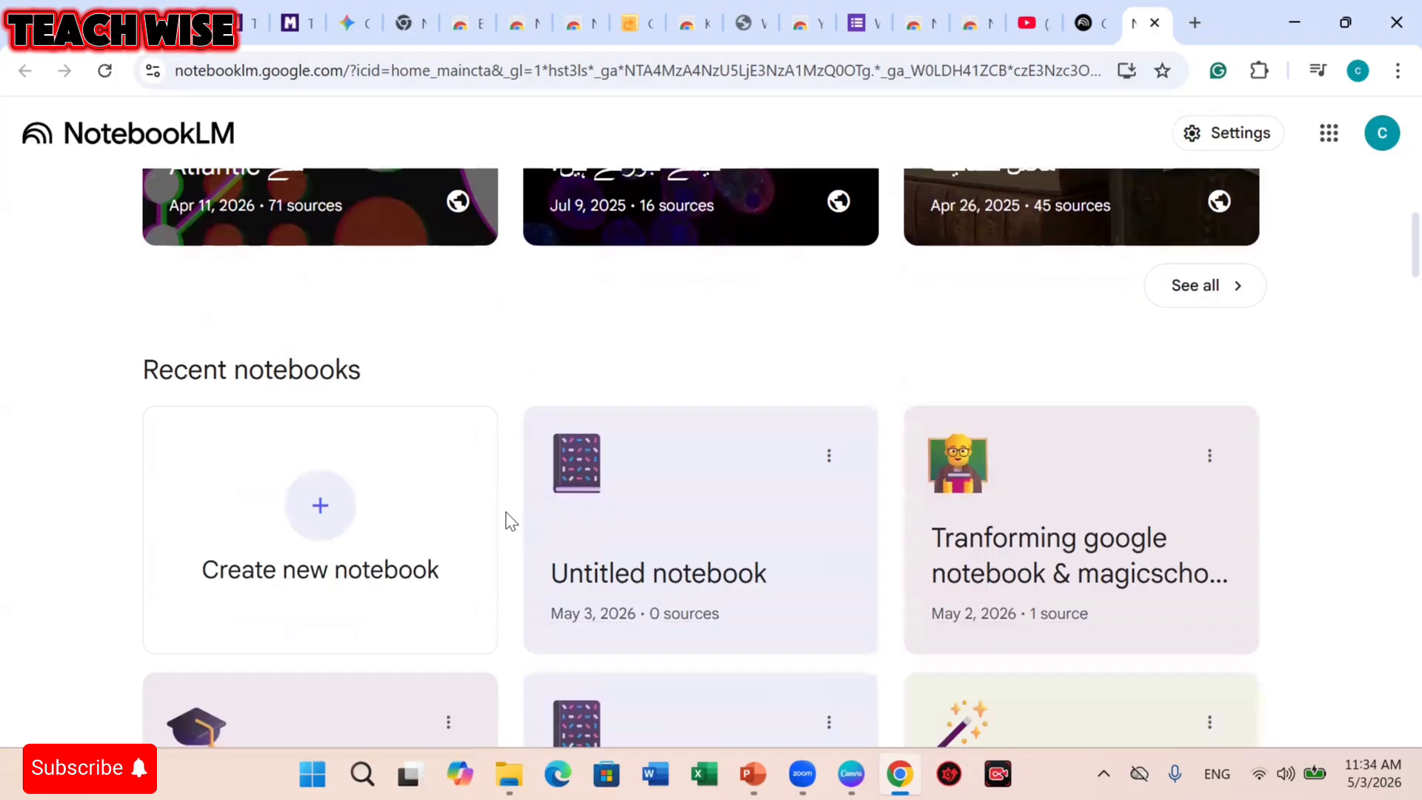
{"action": "scroll", "coordinate": [595, 296], "scroll_direction": "down", "scroll_amount": 3}
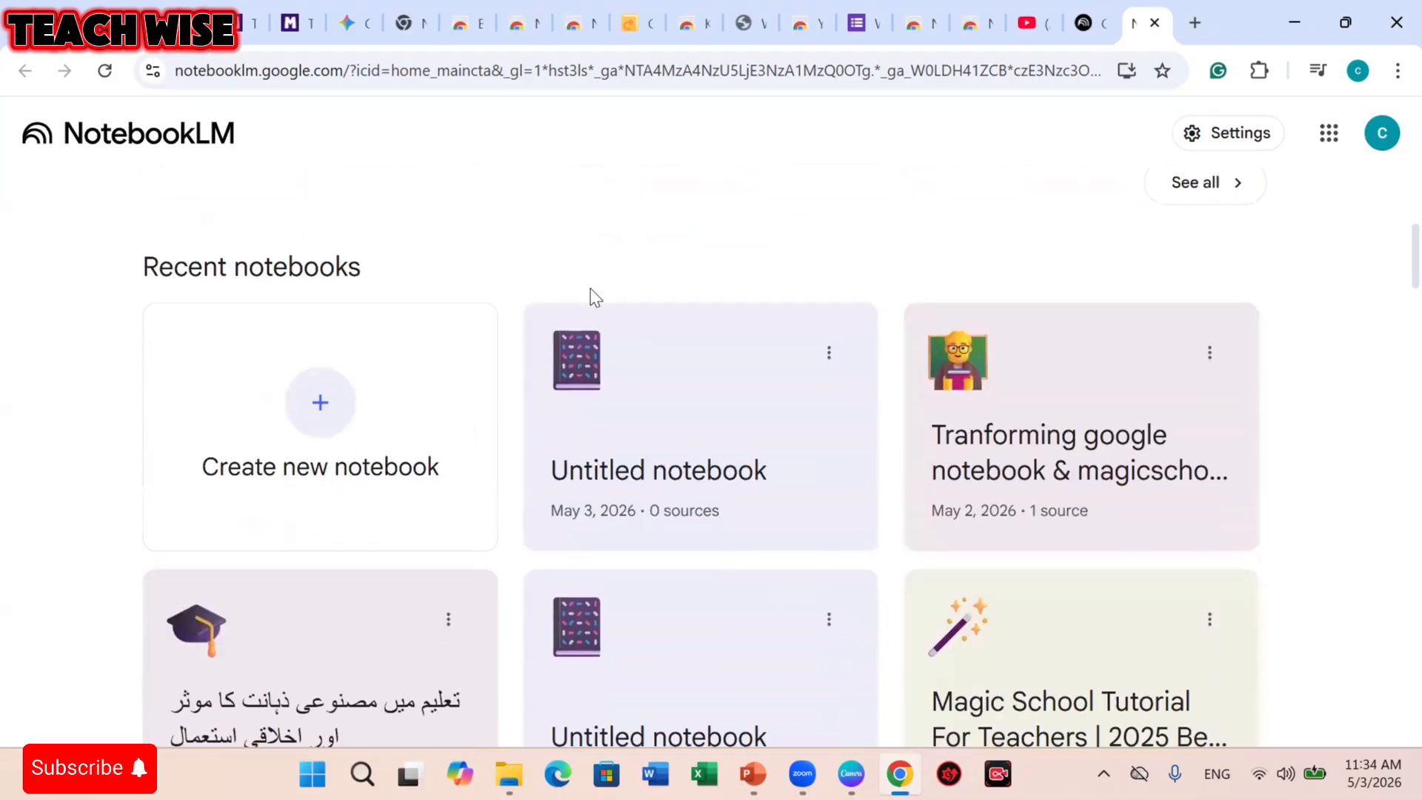
{"action": "scroll", "coordinate": [592, 300], "scroll_direction": "up", "scroll_amount": 1}
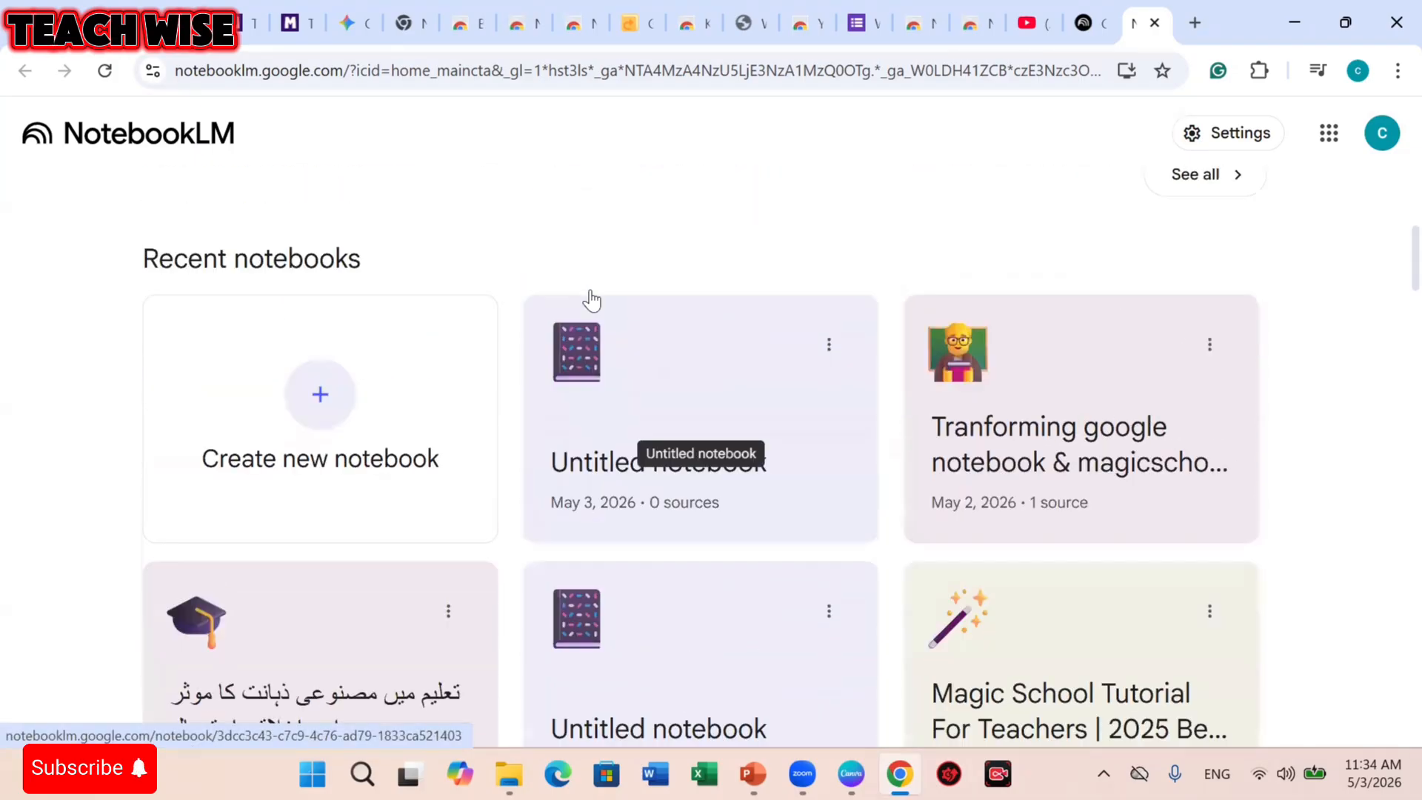
{"action": "scroll", "coordinate": [592, 299], "scroll_direction": "up", "scroll_amount": 1}
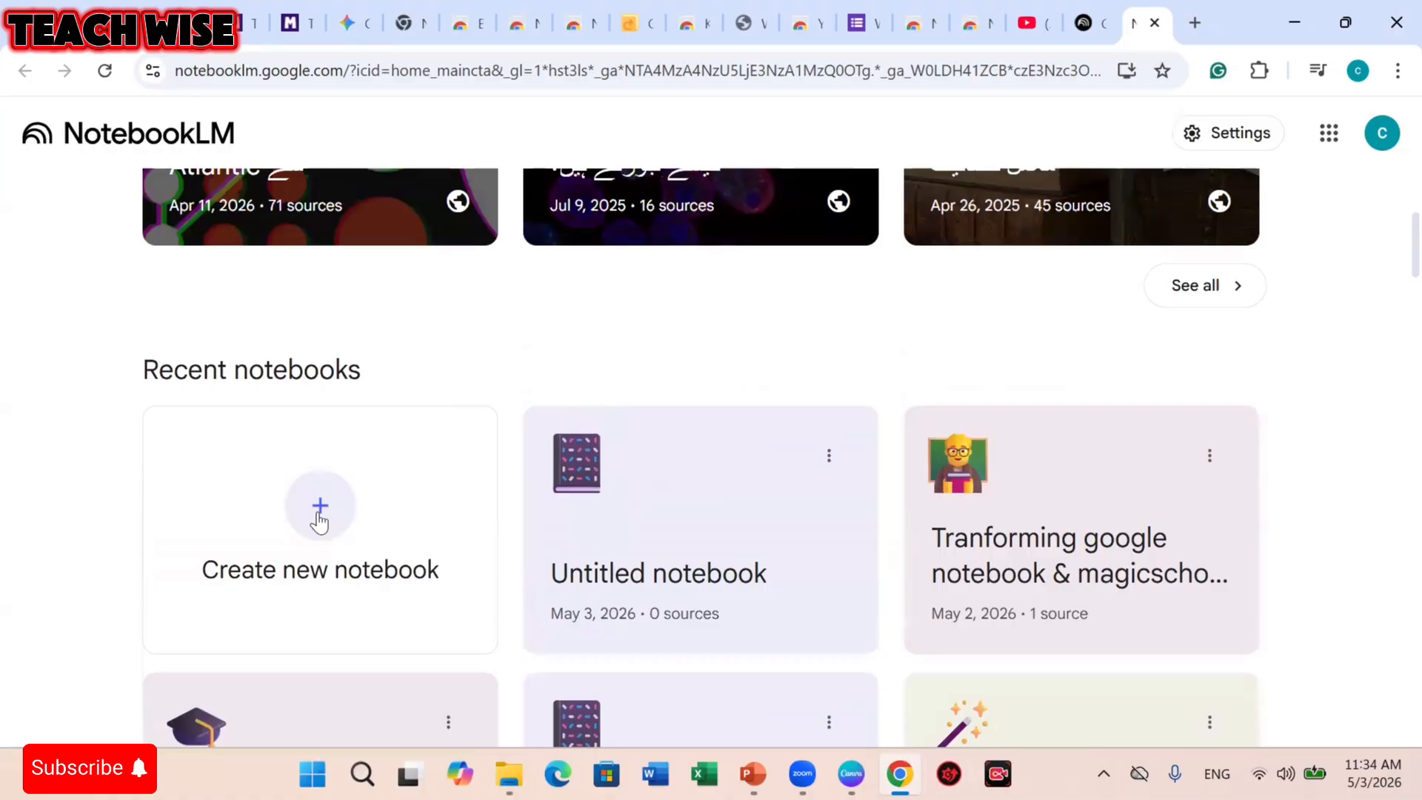
{"action": "left_click", "coordinate": [320, 511]}
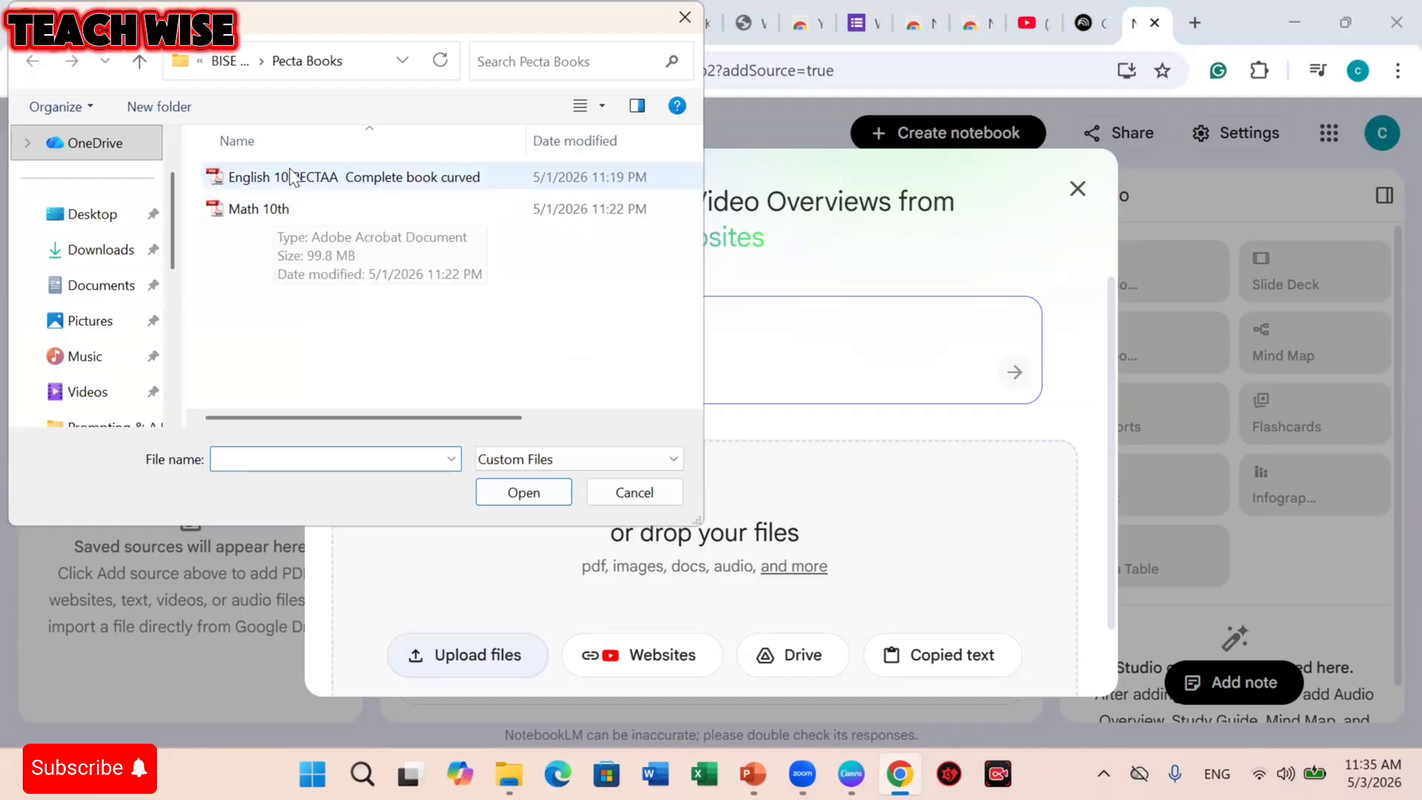
{"action": "left_click", "coordinate": [281, 214]}
{"action": "left_click", "coordinate": [524, 492]}
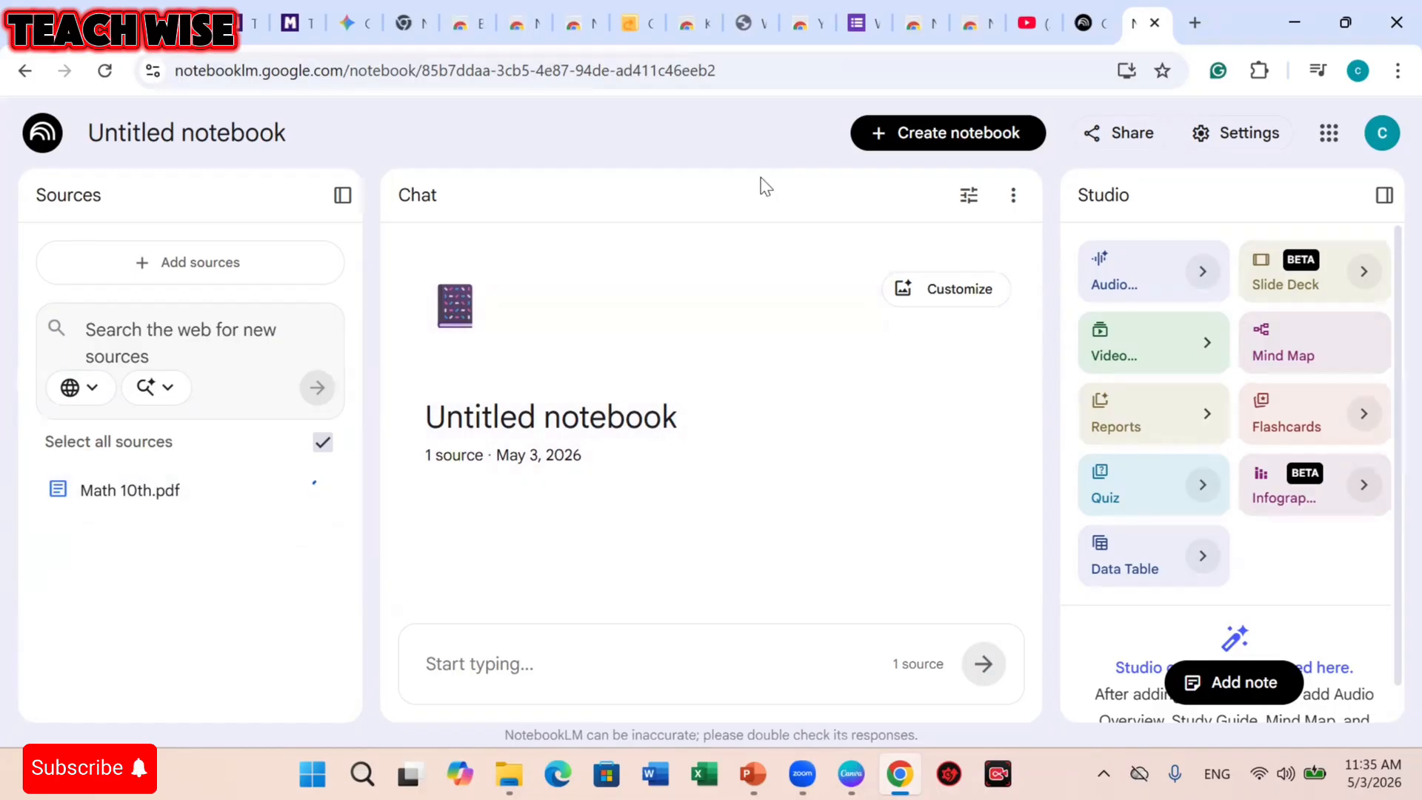
Switch to the YouTube video "Magic School Tutorial For Teachers | 2025 Best Tools Focus" and copy its web address.
{"action": "left_click", "coordinate": [1030, 23]}
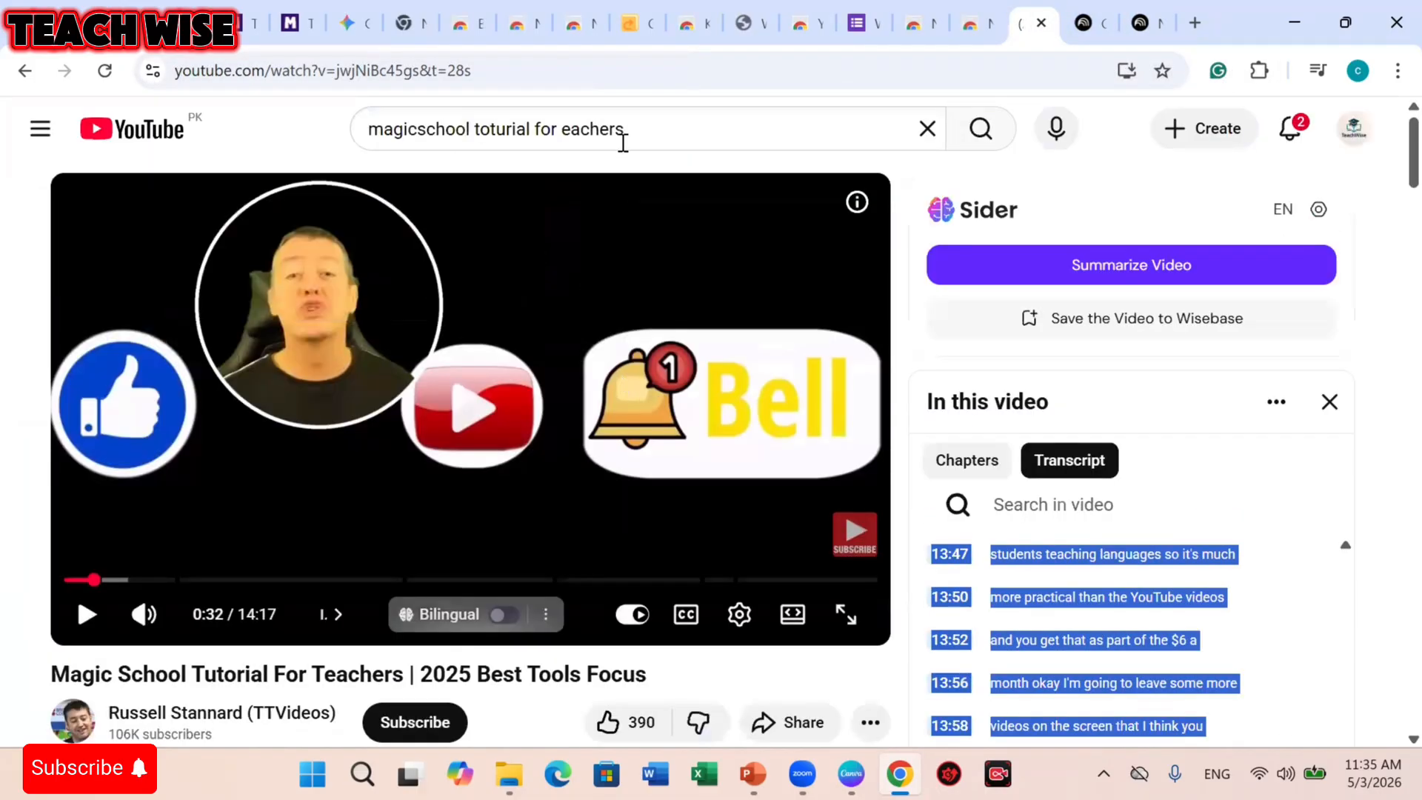
{"action": "key", "text": "ctrl+l"}
{"action": "key", "text": "ctrl+c"}
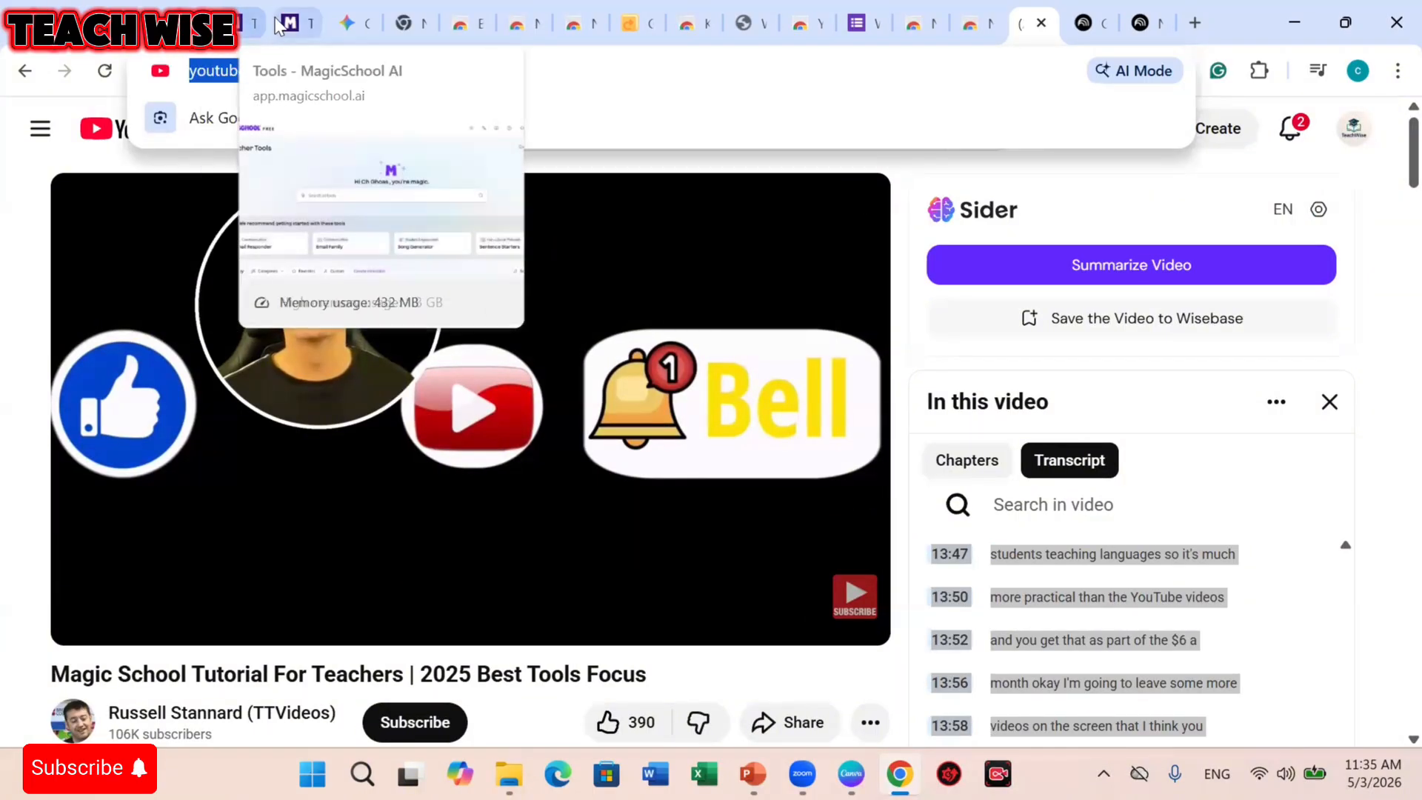
Return to the NotebookLM home page and create a new notebook with the copied YouTube video link as its source.
{"action": "left_click", "coordinate": [126, 22]}
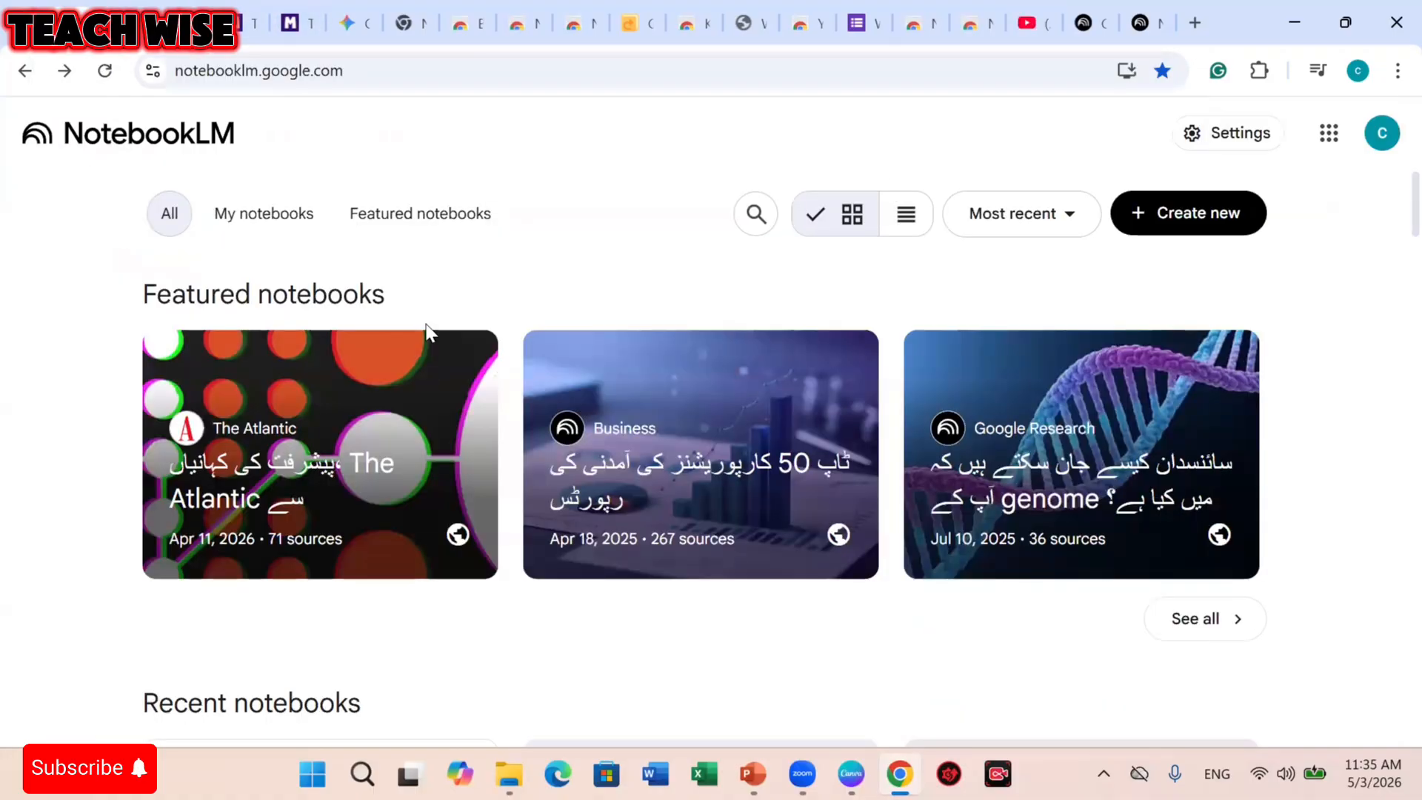
{"action": "left_click", "coordinate": [1219, 220]}
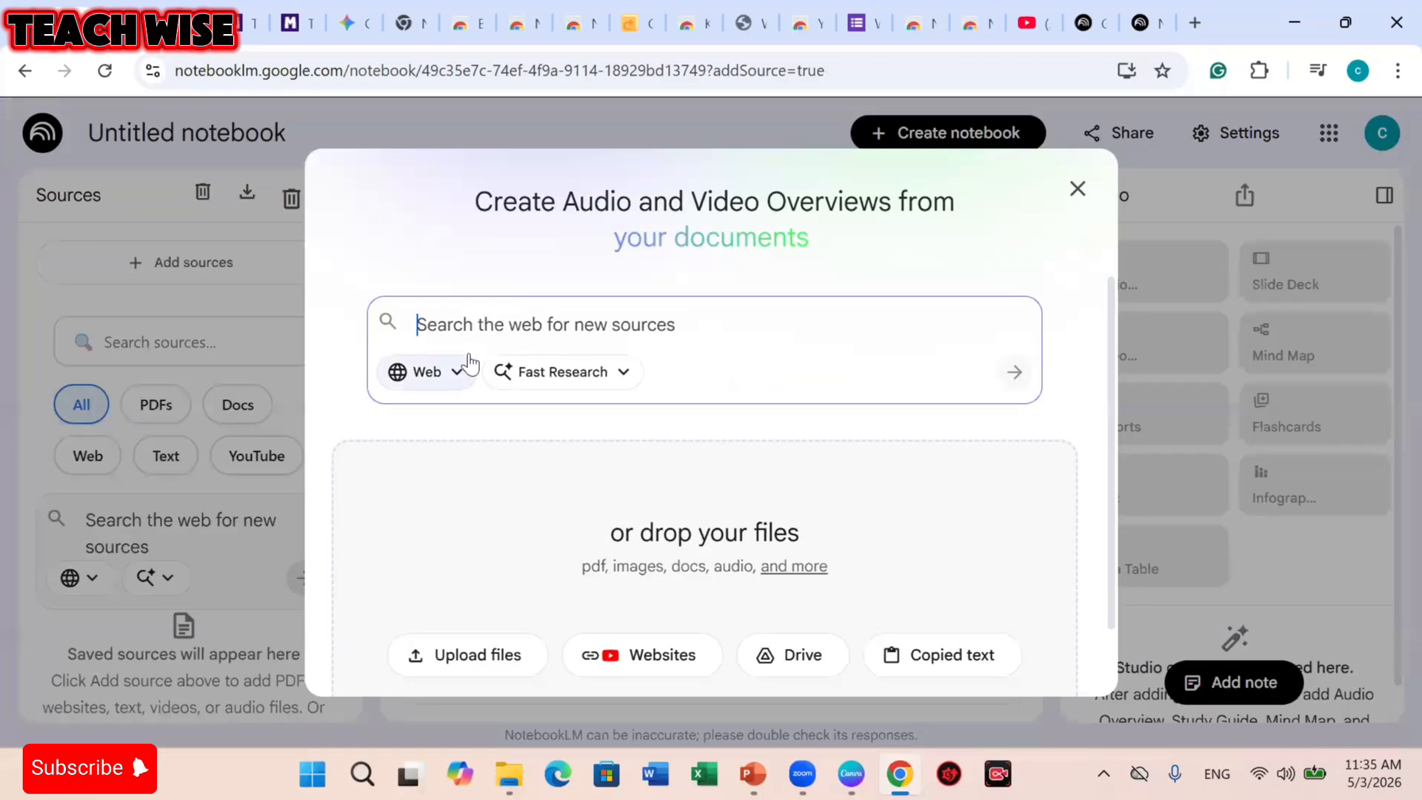
{"action": "left_click", "coordinate": [640, 656]}
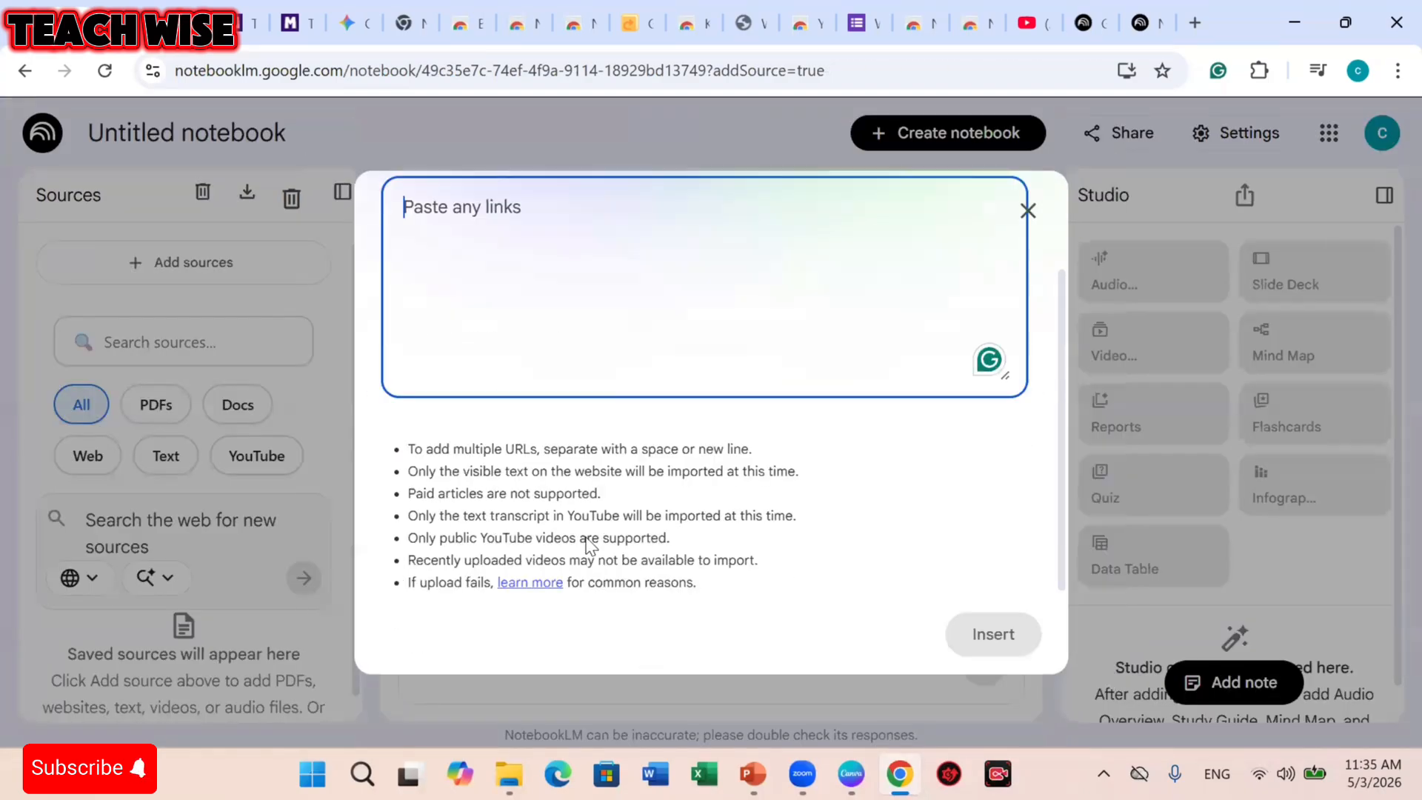
{"action": "left_click", "coordinate": [493, 236]}
{"action": "key", "text": "ctrl+v"}
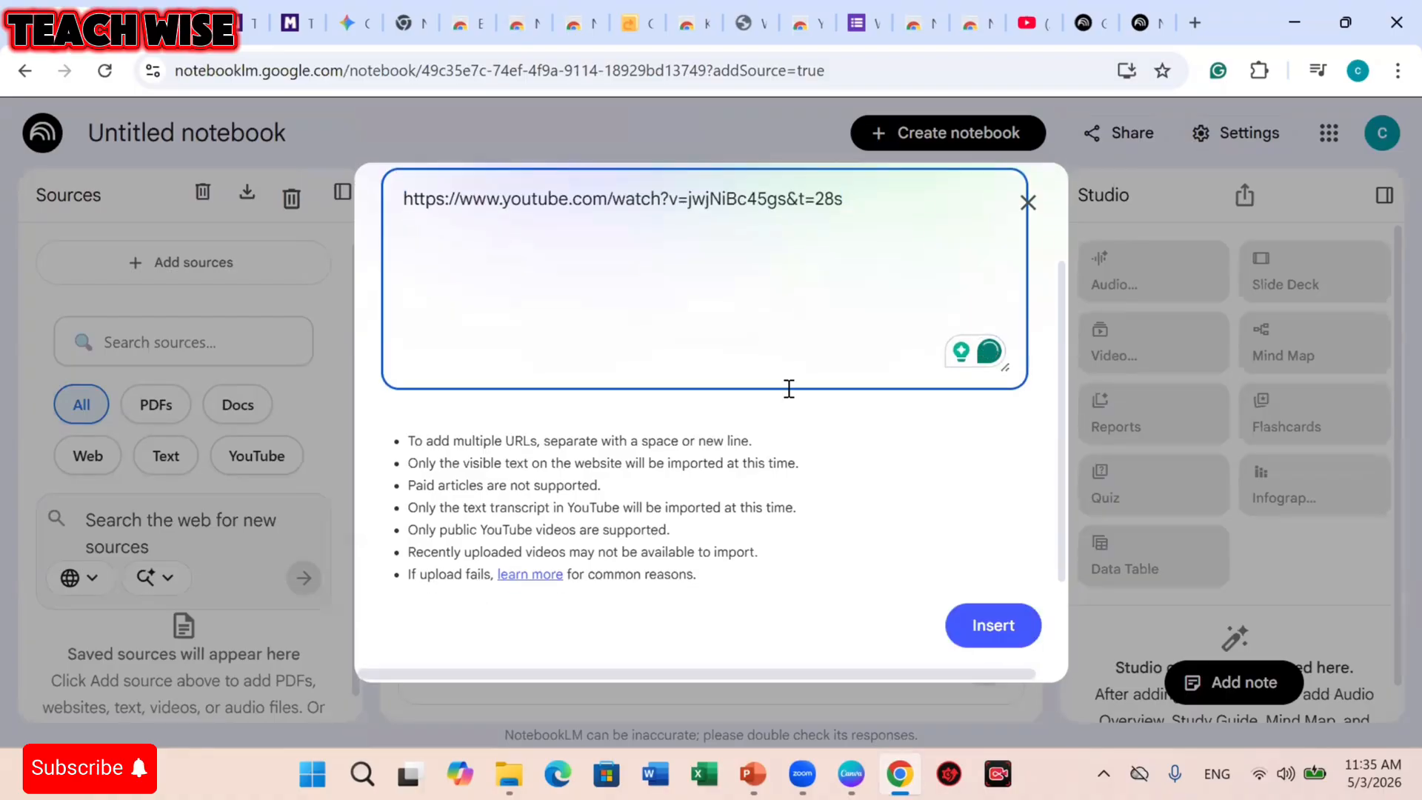
{"action": "left_click", "coordinate": [989, 625]}
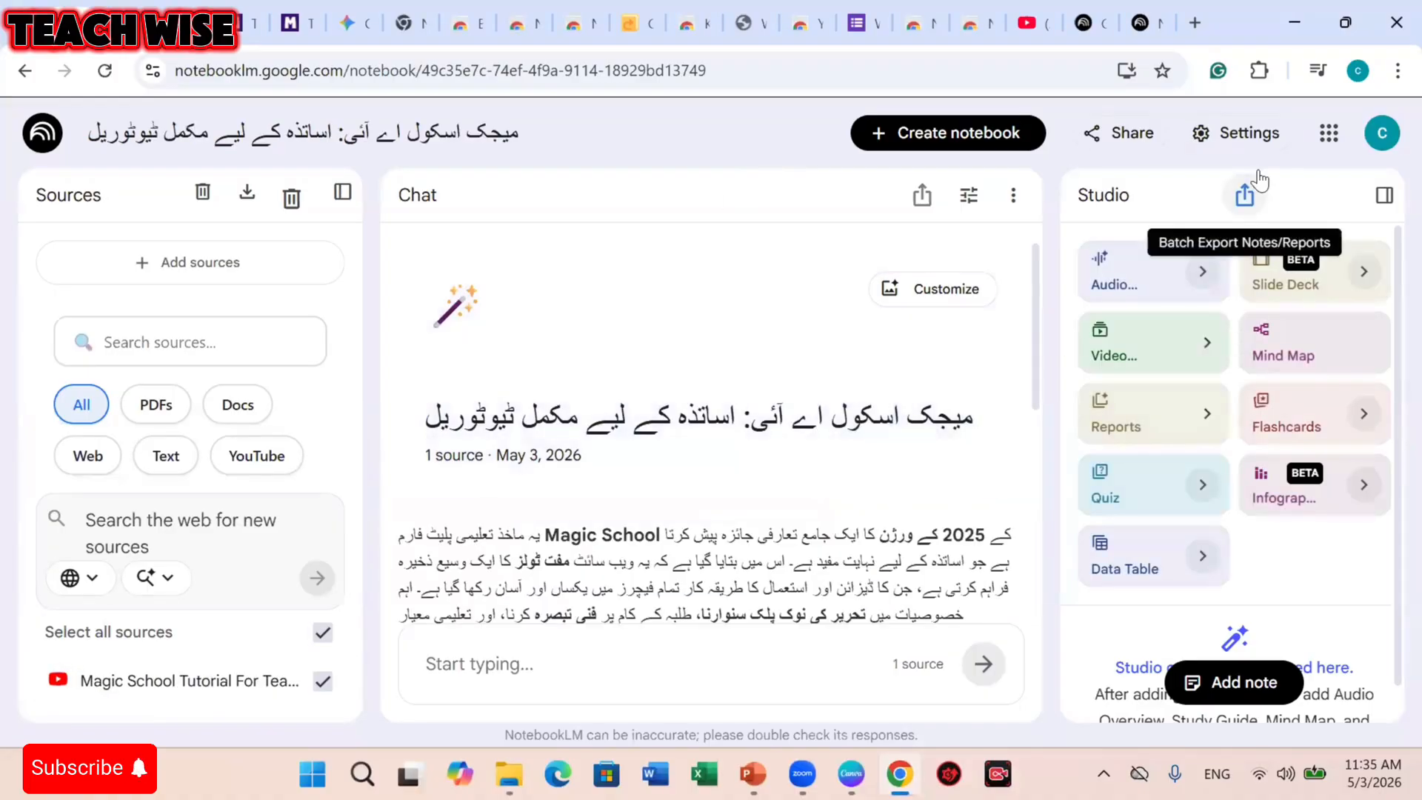
Look over the Magic School notebook's sharing options and the chat's extra options, and close them without changes.
{"action": "left_click", "coordinate": [1148, 130]}
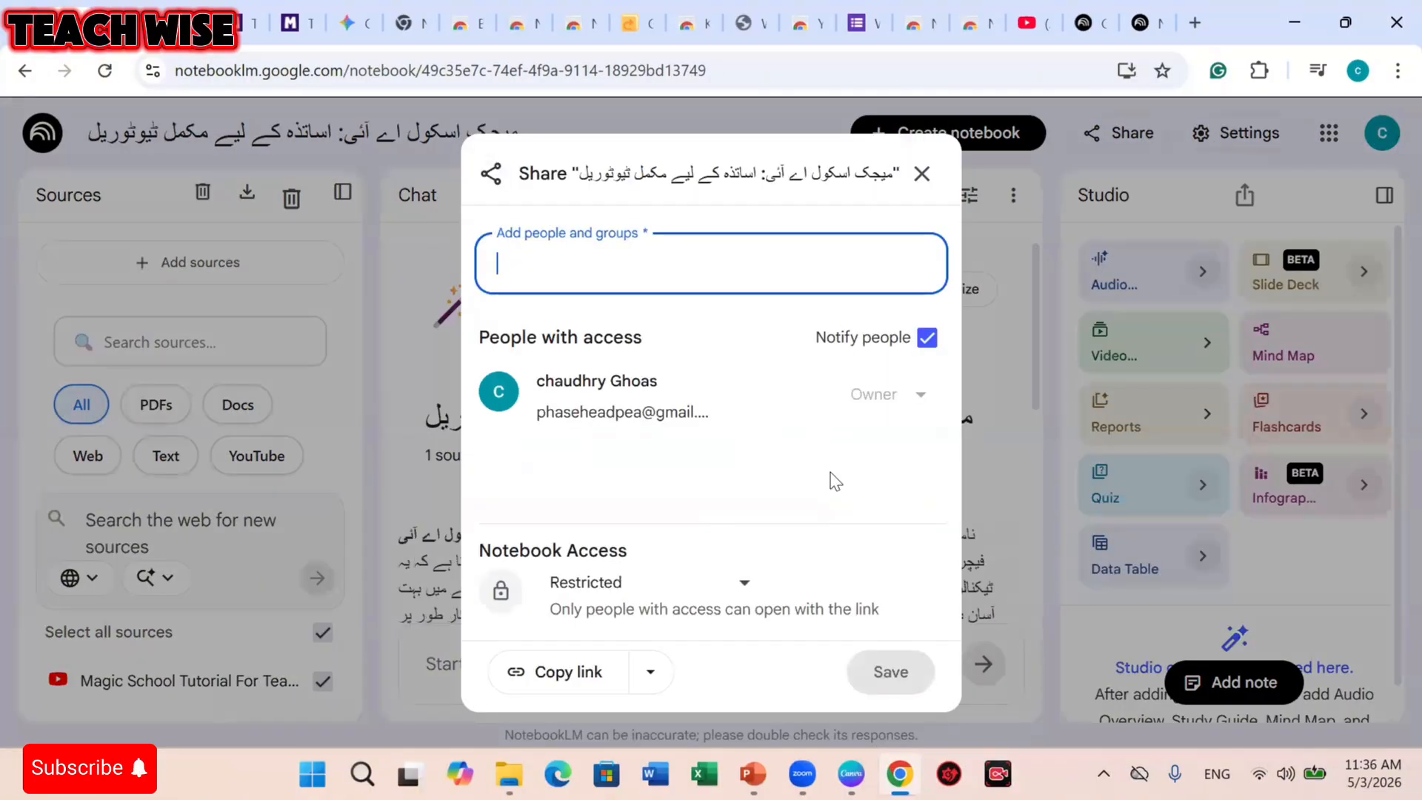
{"action": "left_click", "coordinate": [921, 175]}
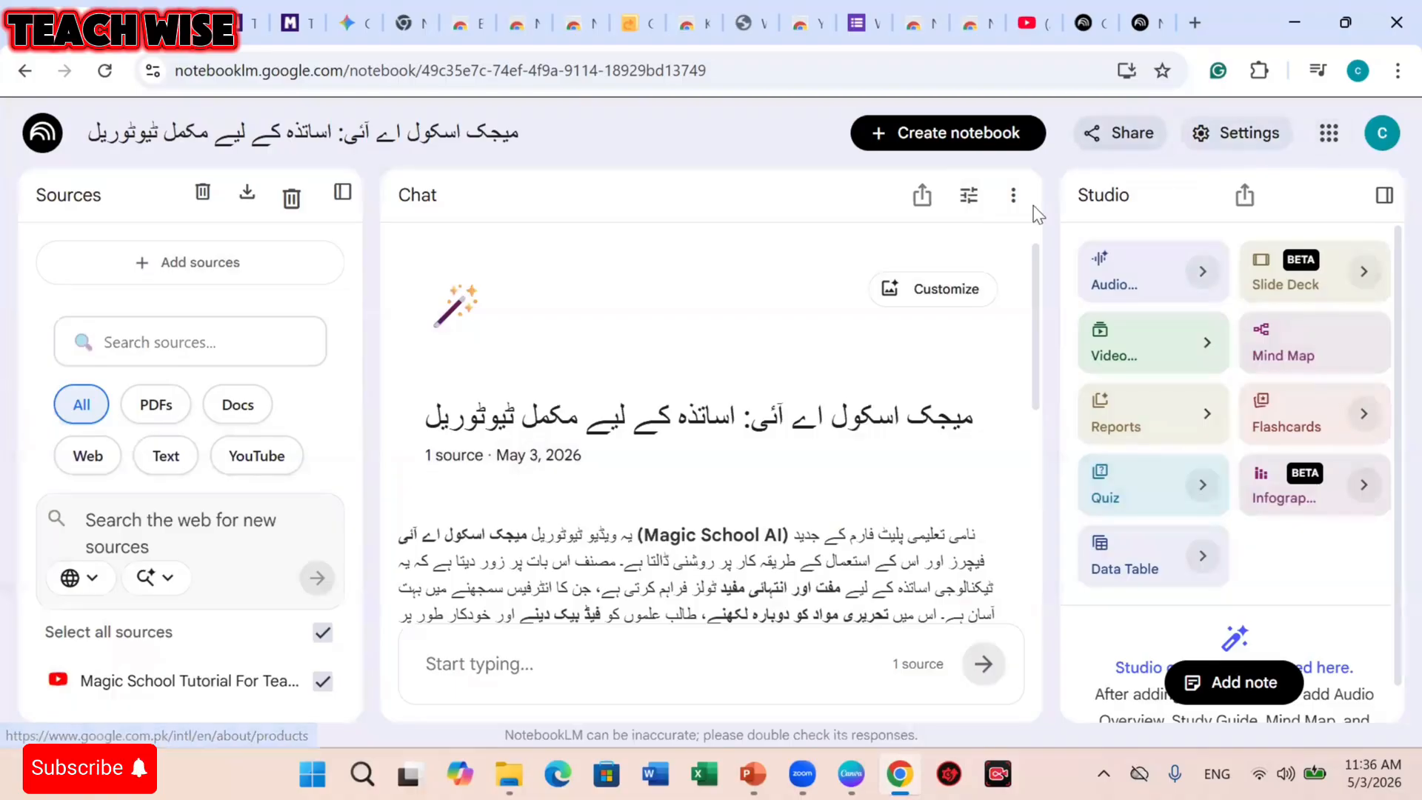
{"action": "left_click", "coordinate": [1016, 197]}
{"action": "left_click", "coordinate": [1139, 182]}
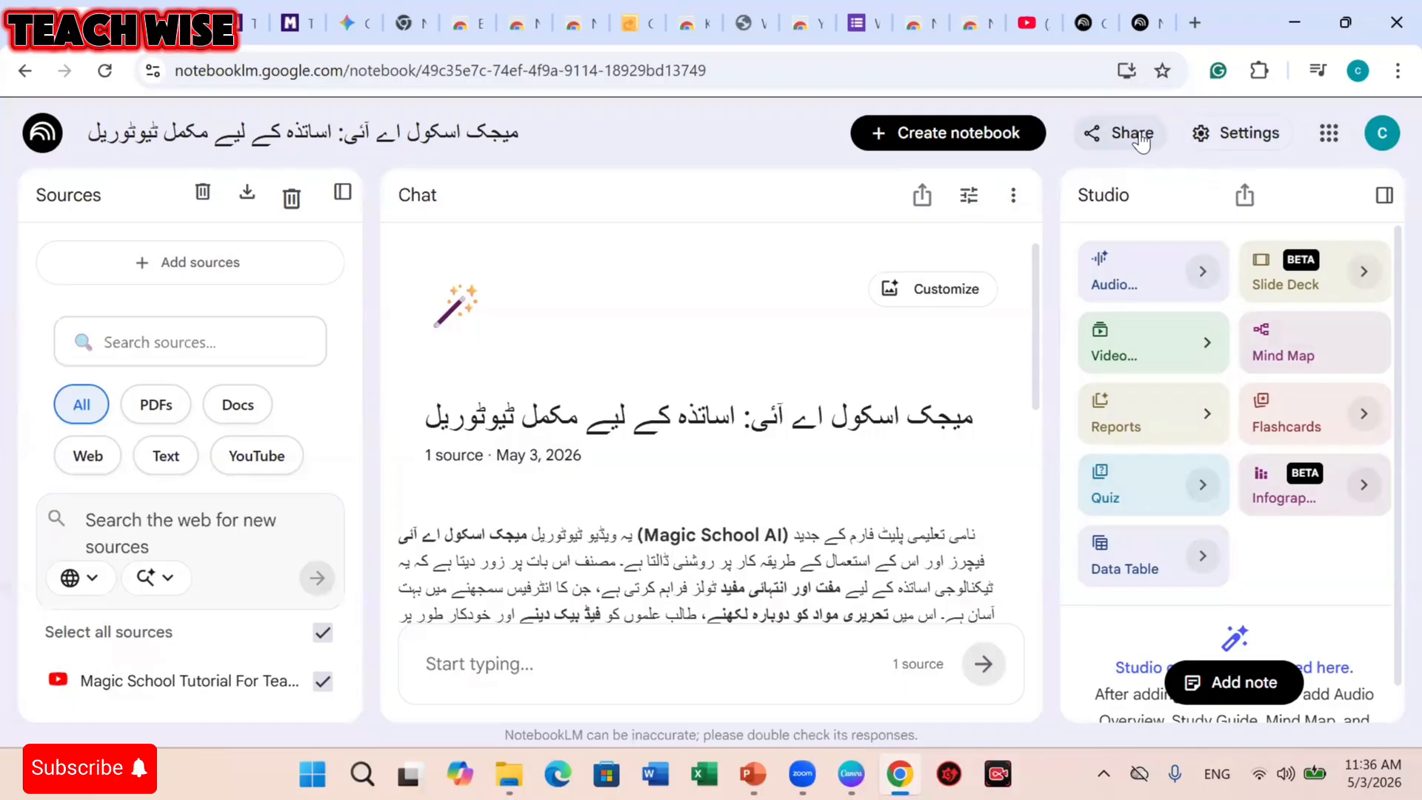
Browse the available output languages in the notebook's settings and close the dialog without changing the language.
{"action": "left_click", "coordinate": [1211, 134]}
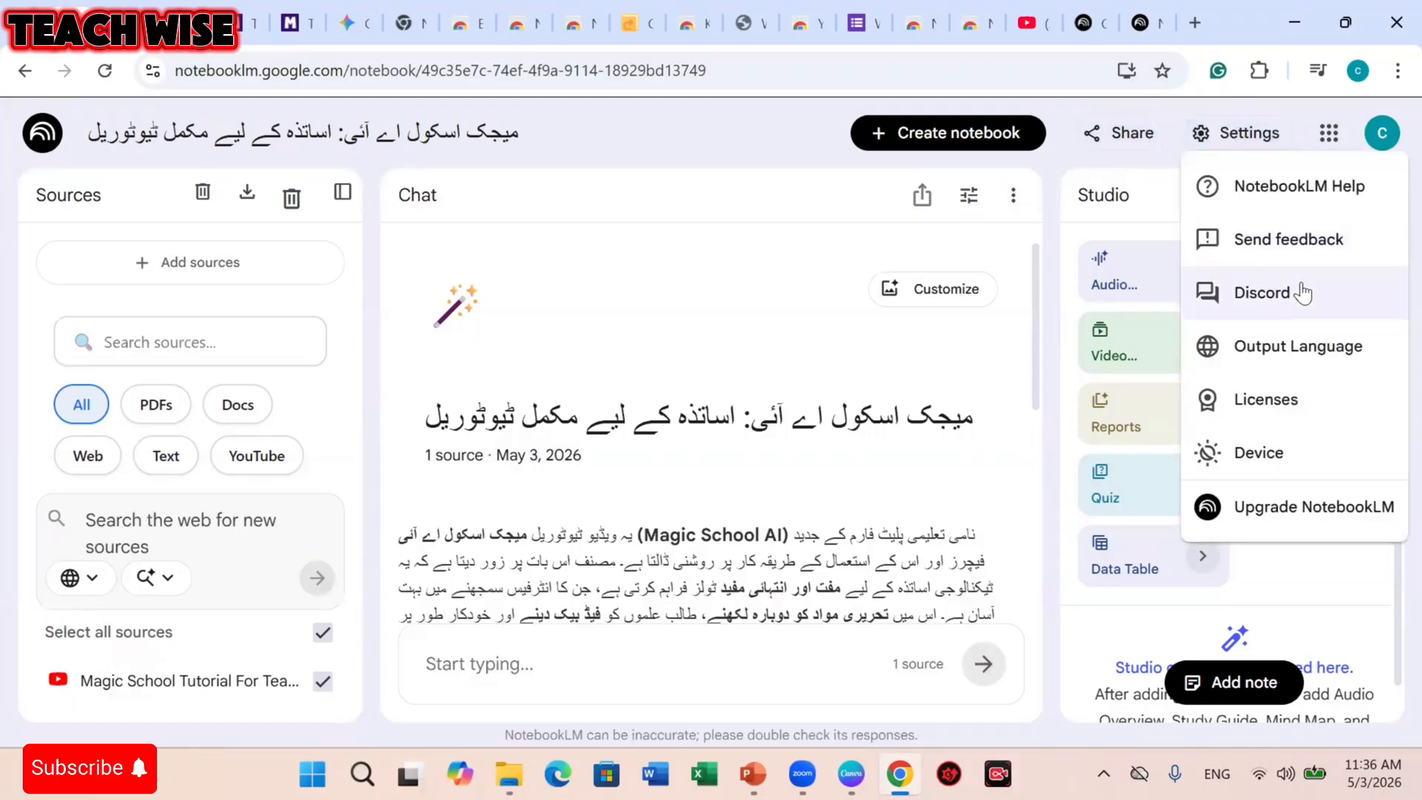
{"action": "left_click", "coordinate": [1256, 345]}
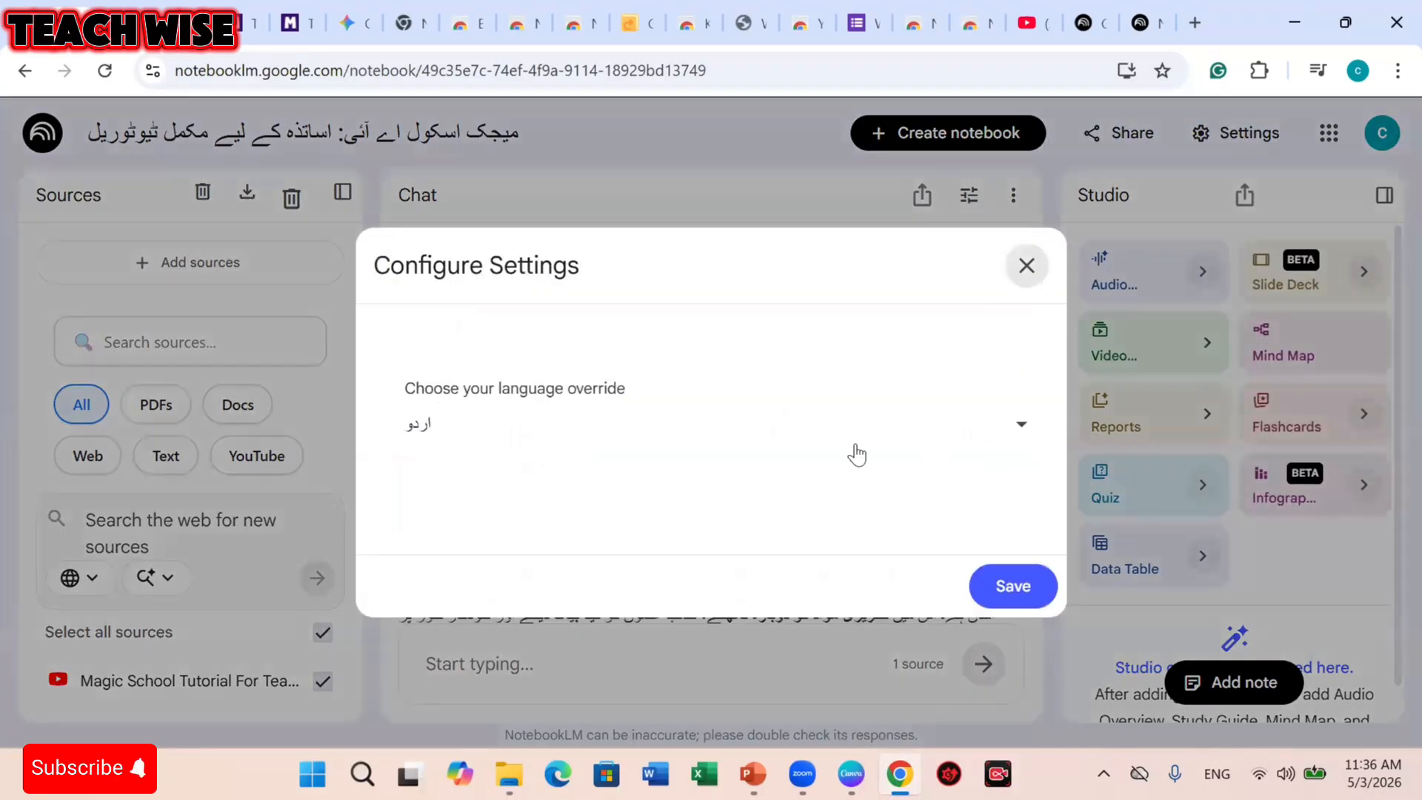
{"action": "left_click", "coordinate": [1023, 430]}
{"action": "scroll", "coordinate": [710, 597], "scroll_direction": "down", "scroll_amount": 15}
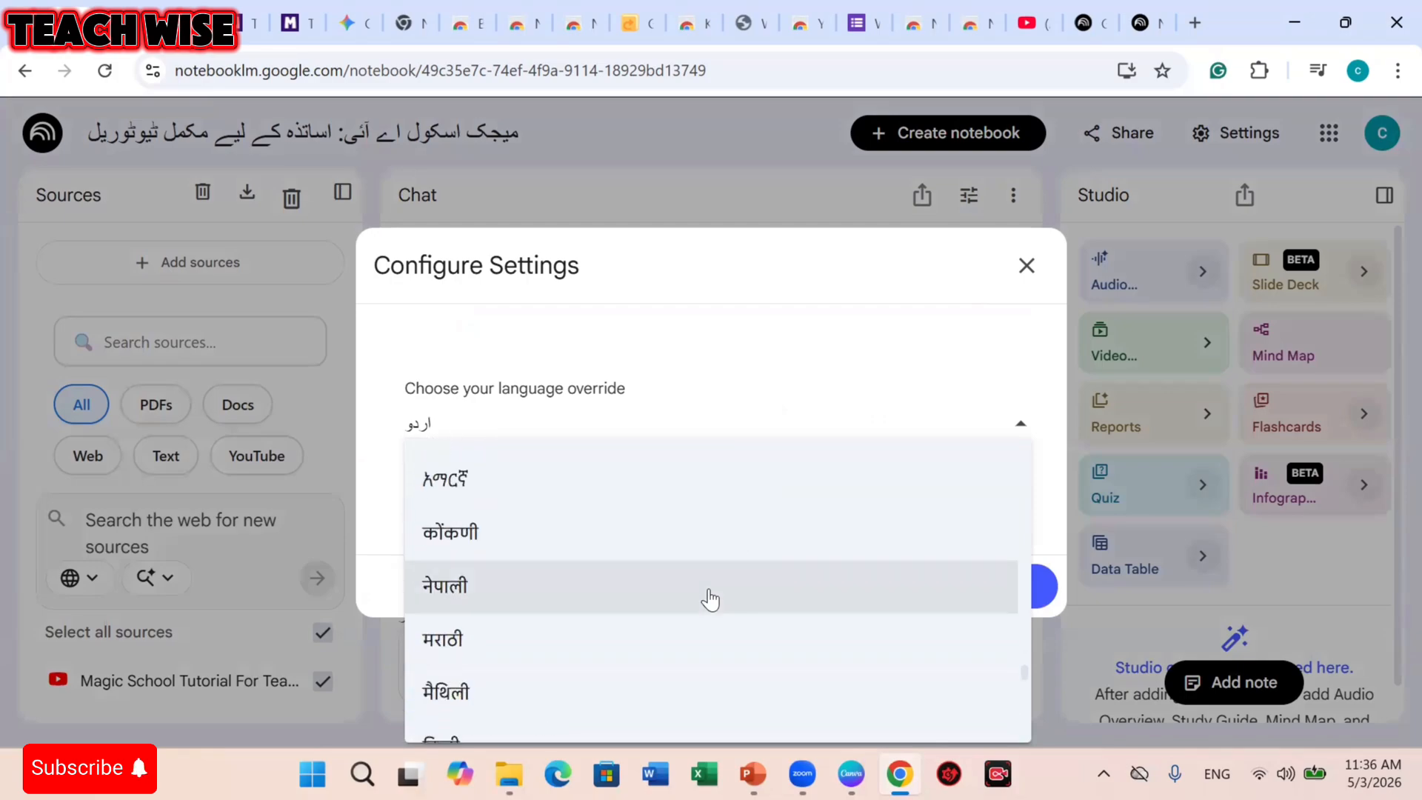
{"action": "scroll", "coordinate": [709, 597], "scroll_direction": "up", "scroll_amount": 15}
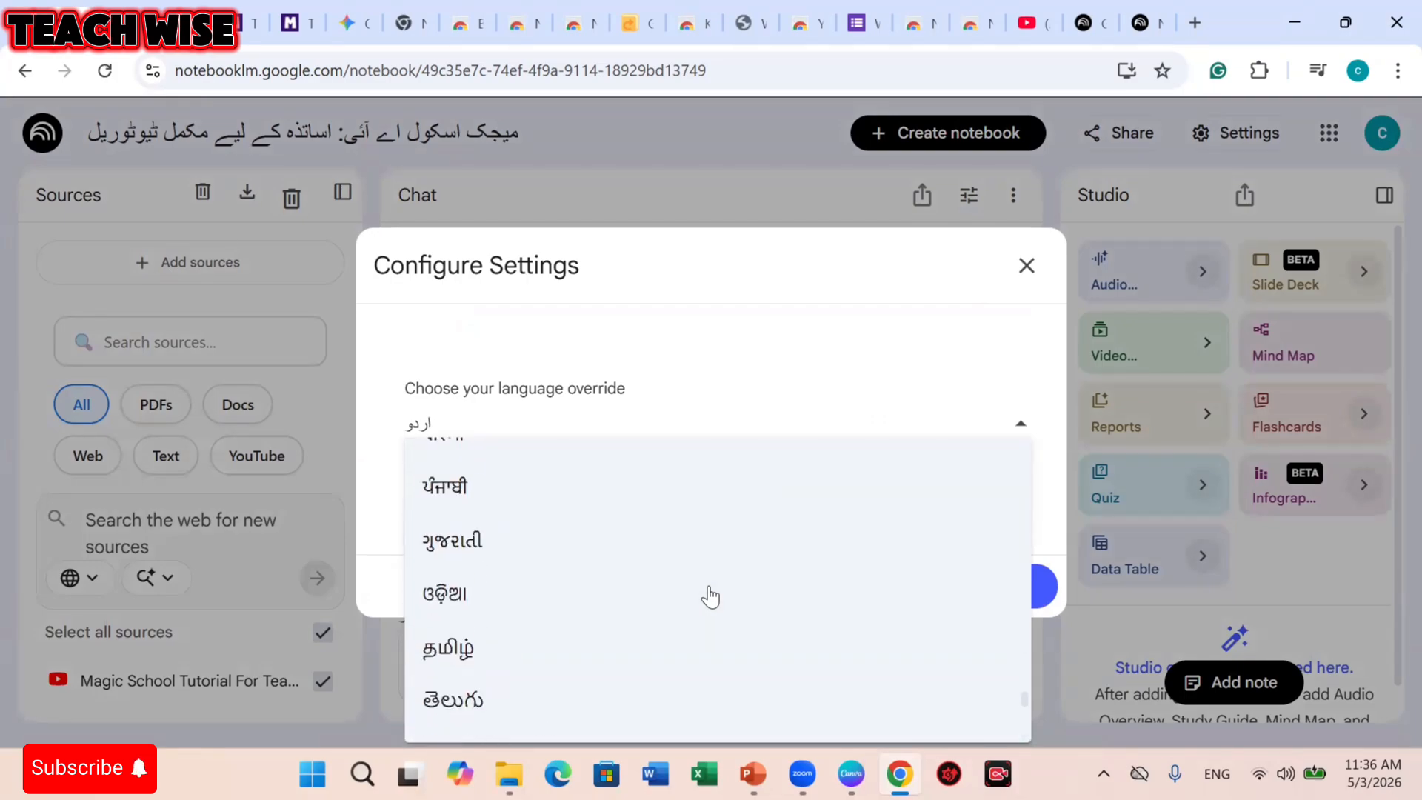
{"action": "scroll", "coordinate": [710, 597], "scroll_direction": "up", "scroll_amount": 20}
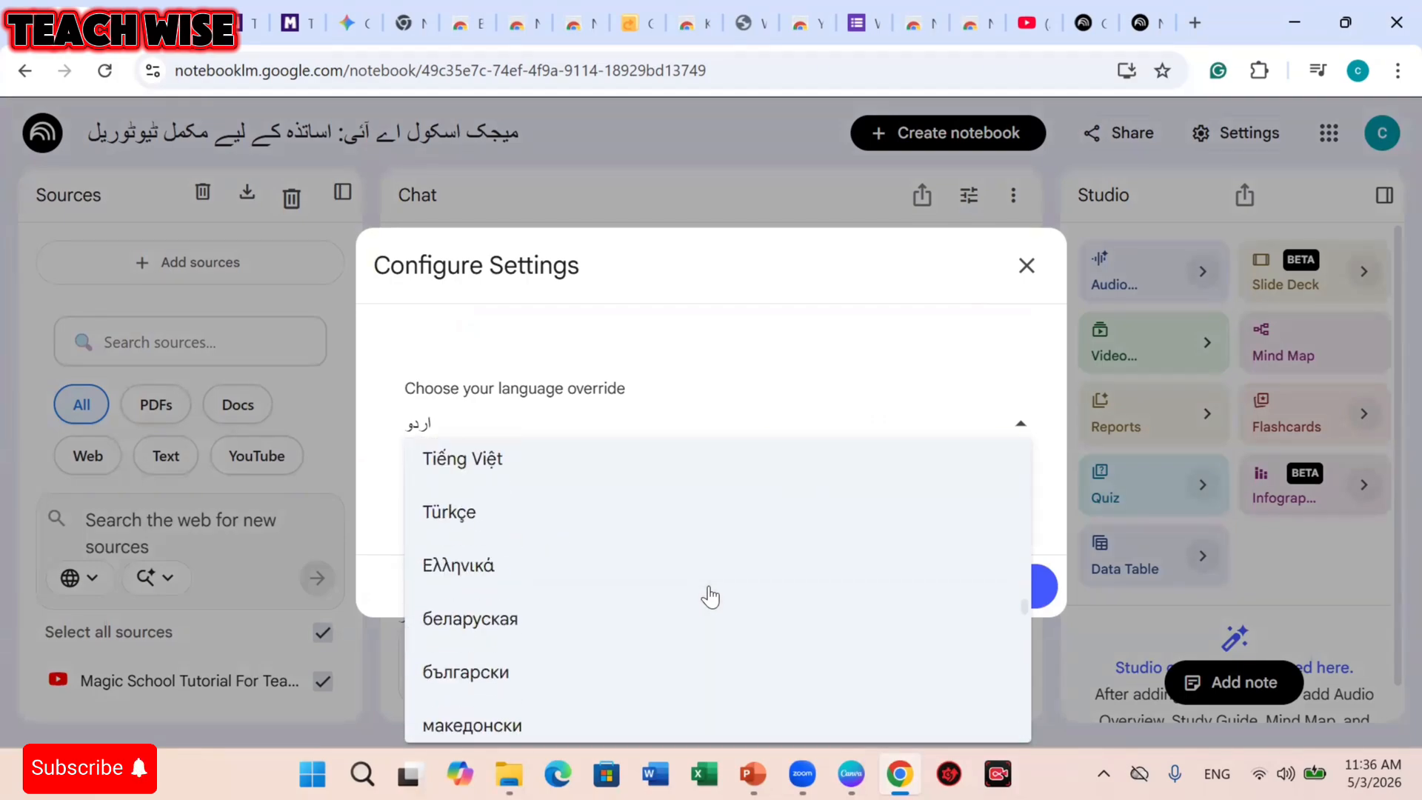
{"action": "scroll", "coordinate": [710, 597], "scroll_direction": "up", "scroll_amount": 15}
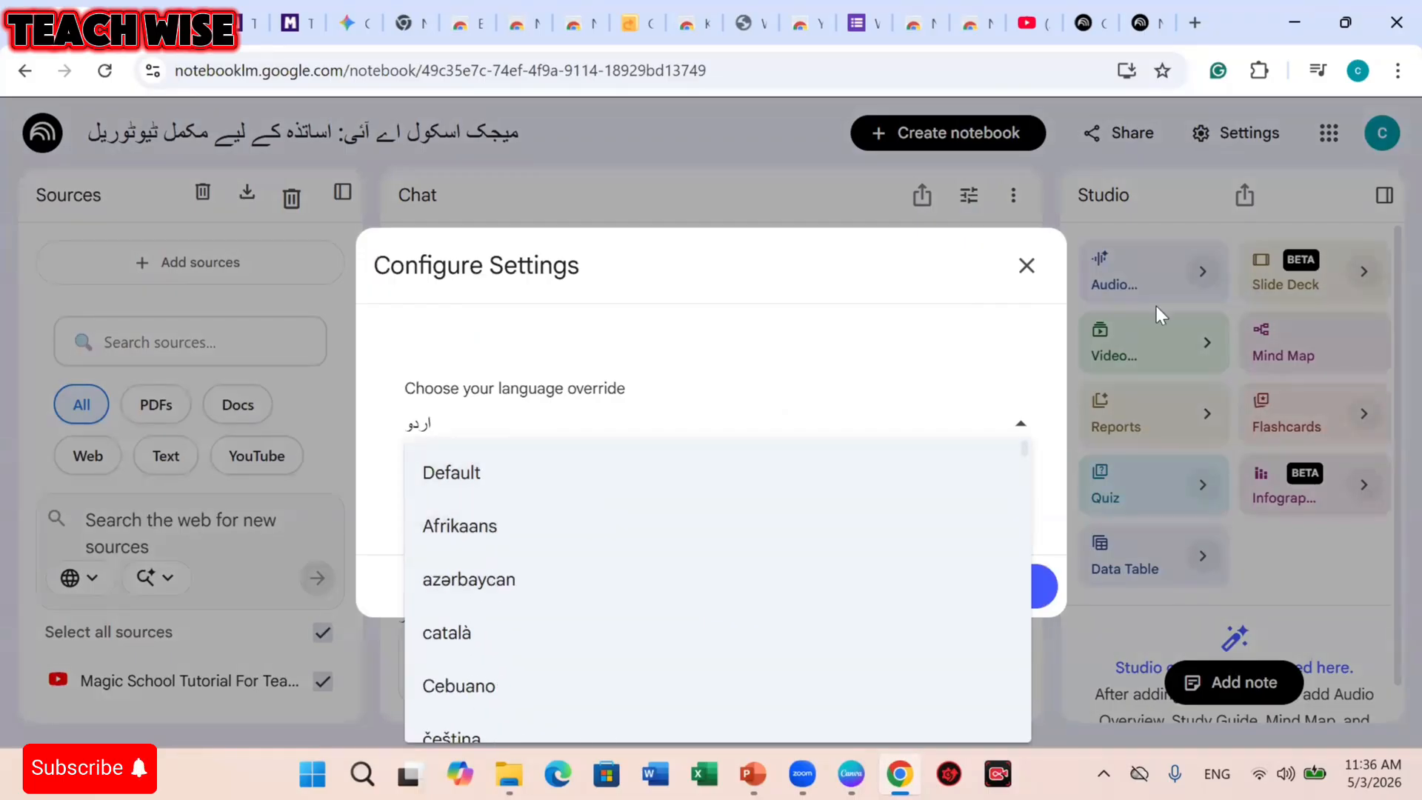
{"action": "left_click", "coordinate": [1027, 268]}
{"action": "left_click", "coordinate": [1026, 266]}
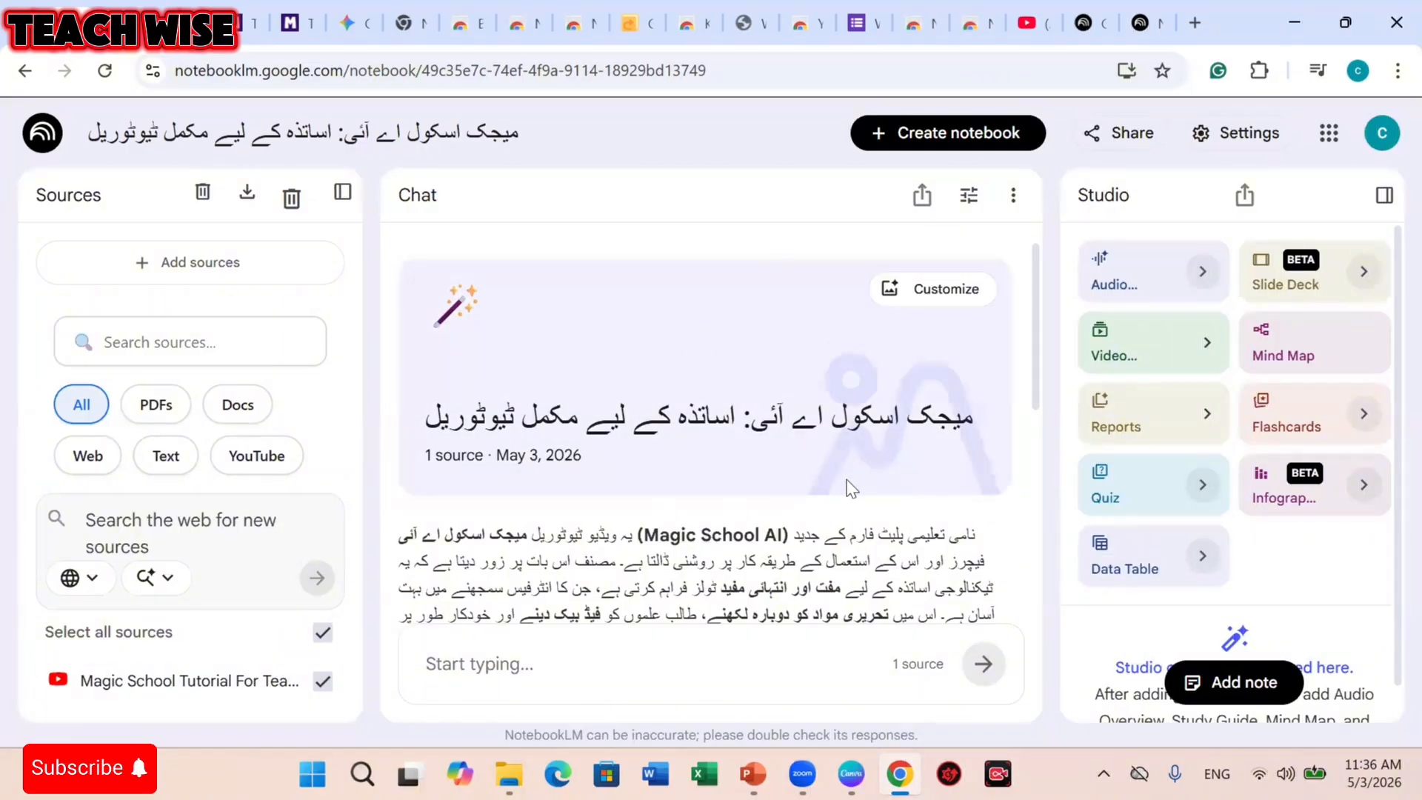
Read through the notebook's Urdu summary and ask the suggested question about Magic School's main features for teachers.
{"action": "scroll", "coordinate": [866, 510], "scroll_direction": "down", "scroll_amount": 5}
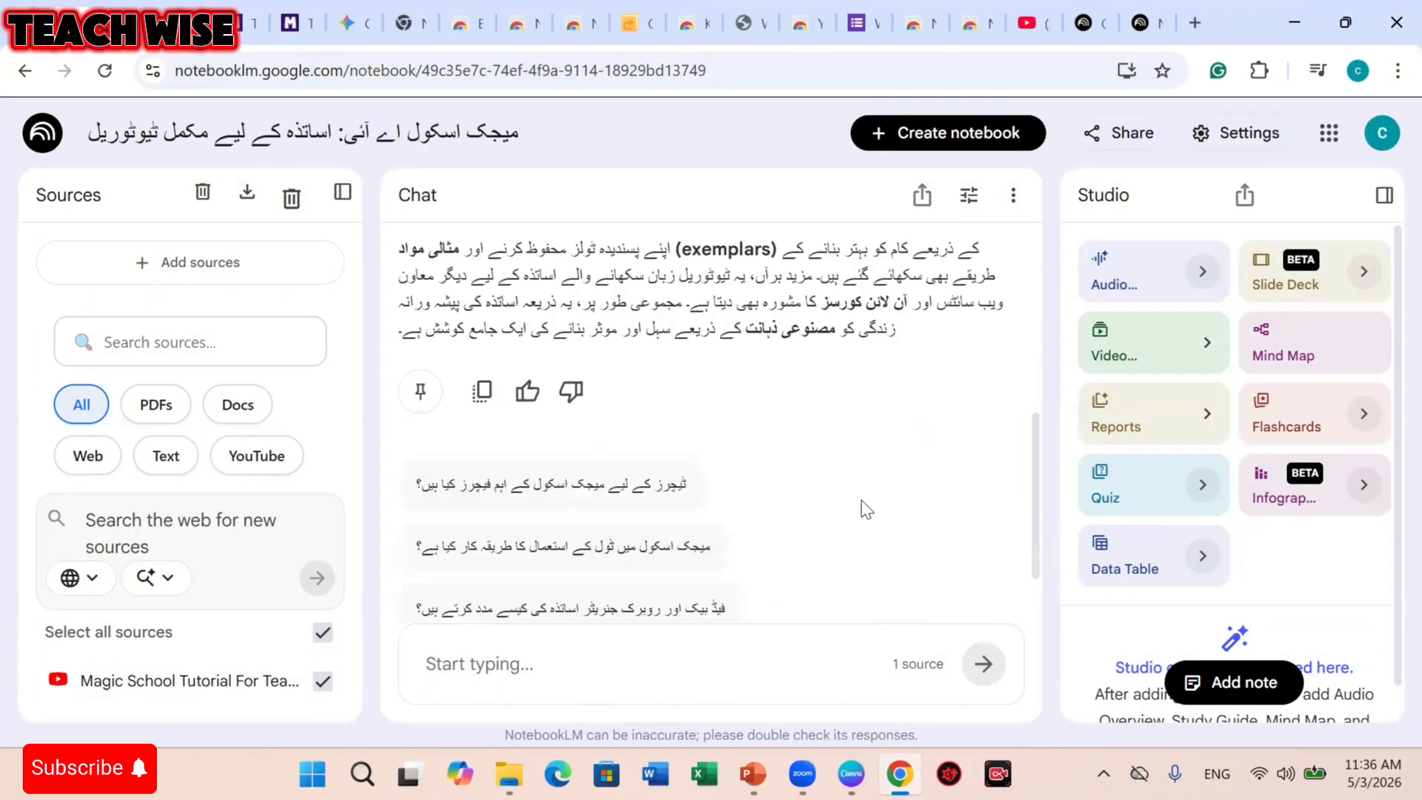
{"action": "scroll", "coordinate": [867, 510], "scroll_direction": "up", "scroll_amount": 5}
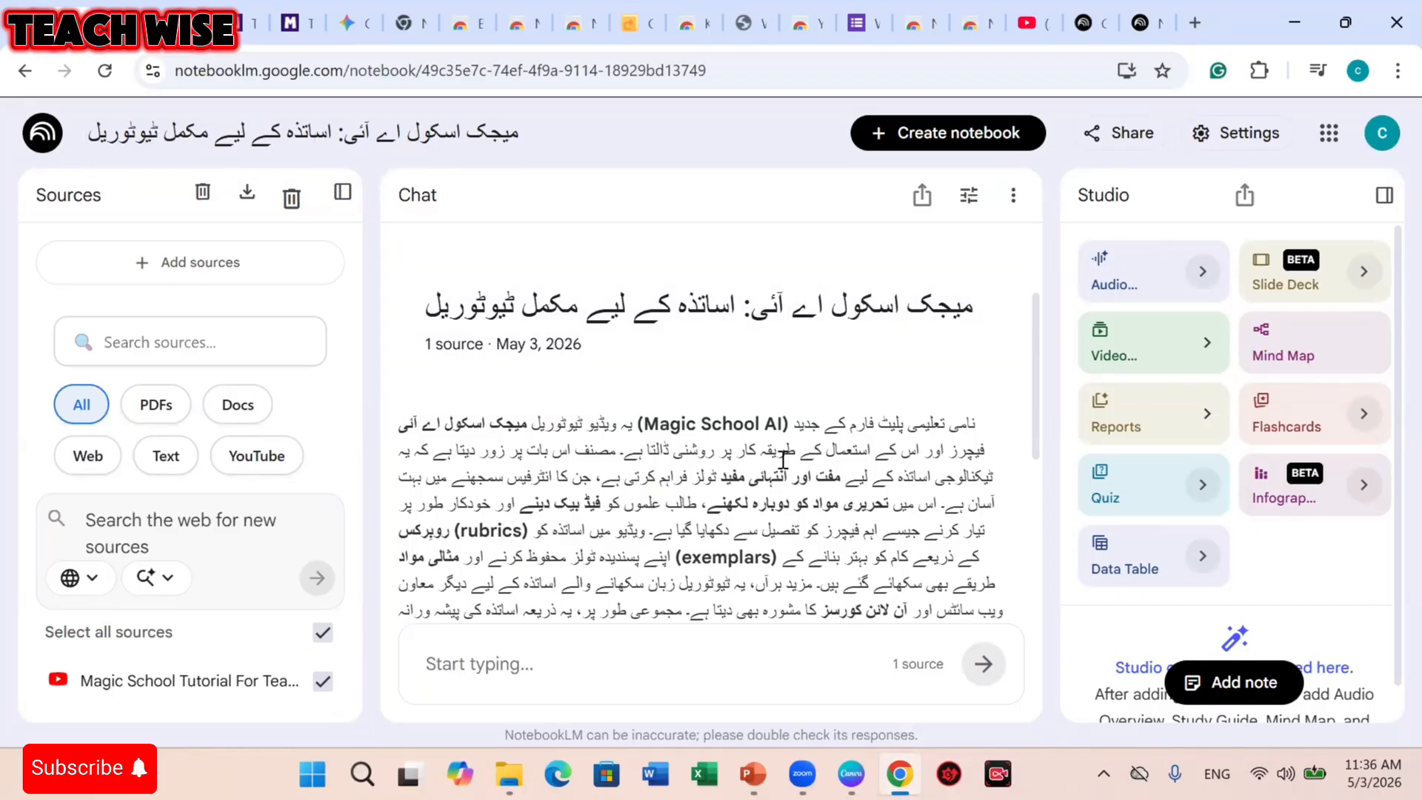
{"action": "scroll", "coordinate": [783, 460], "scroll_direction": "down", "scroll_amount": 5}
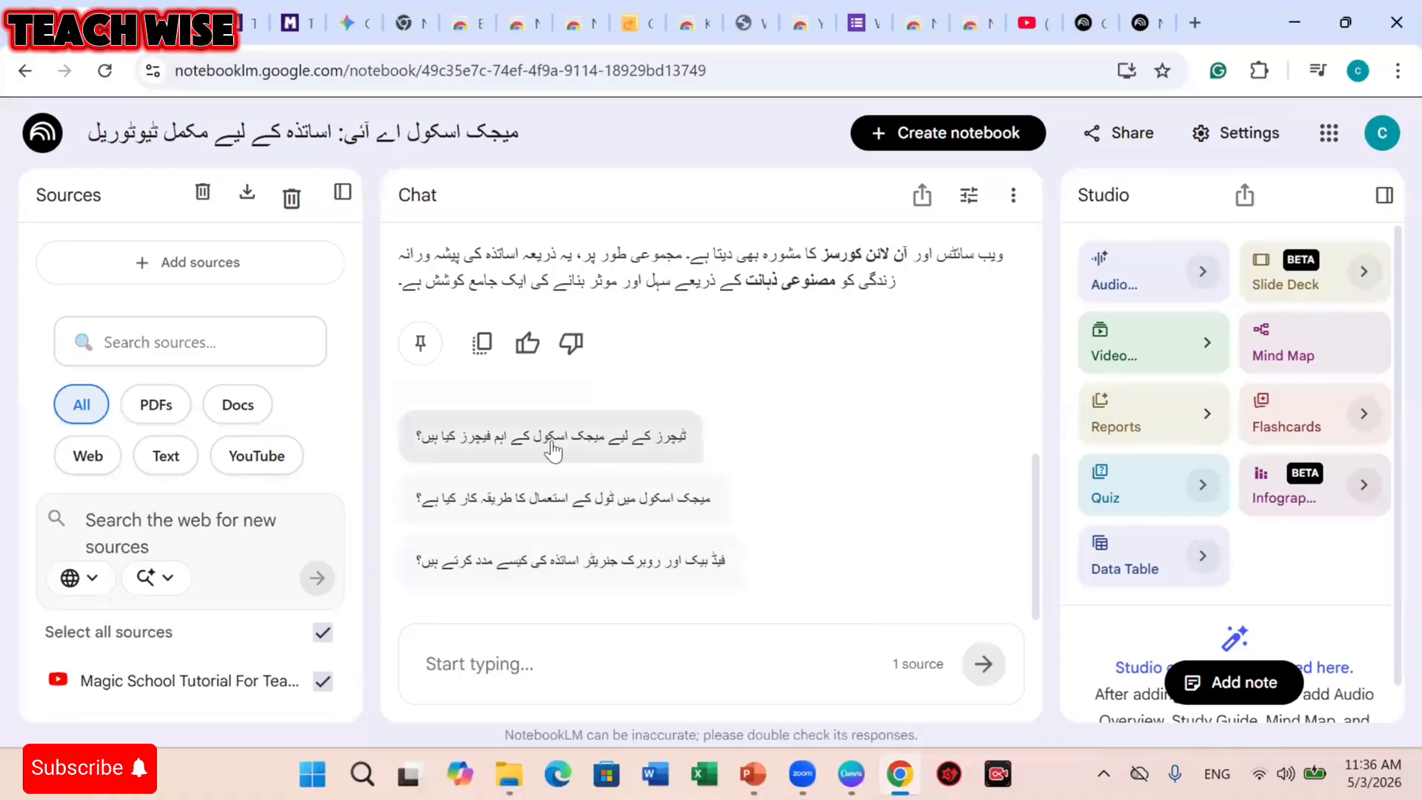
{"action": "left_click", "coordinate": [552, 451]}
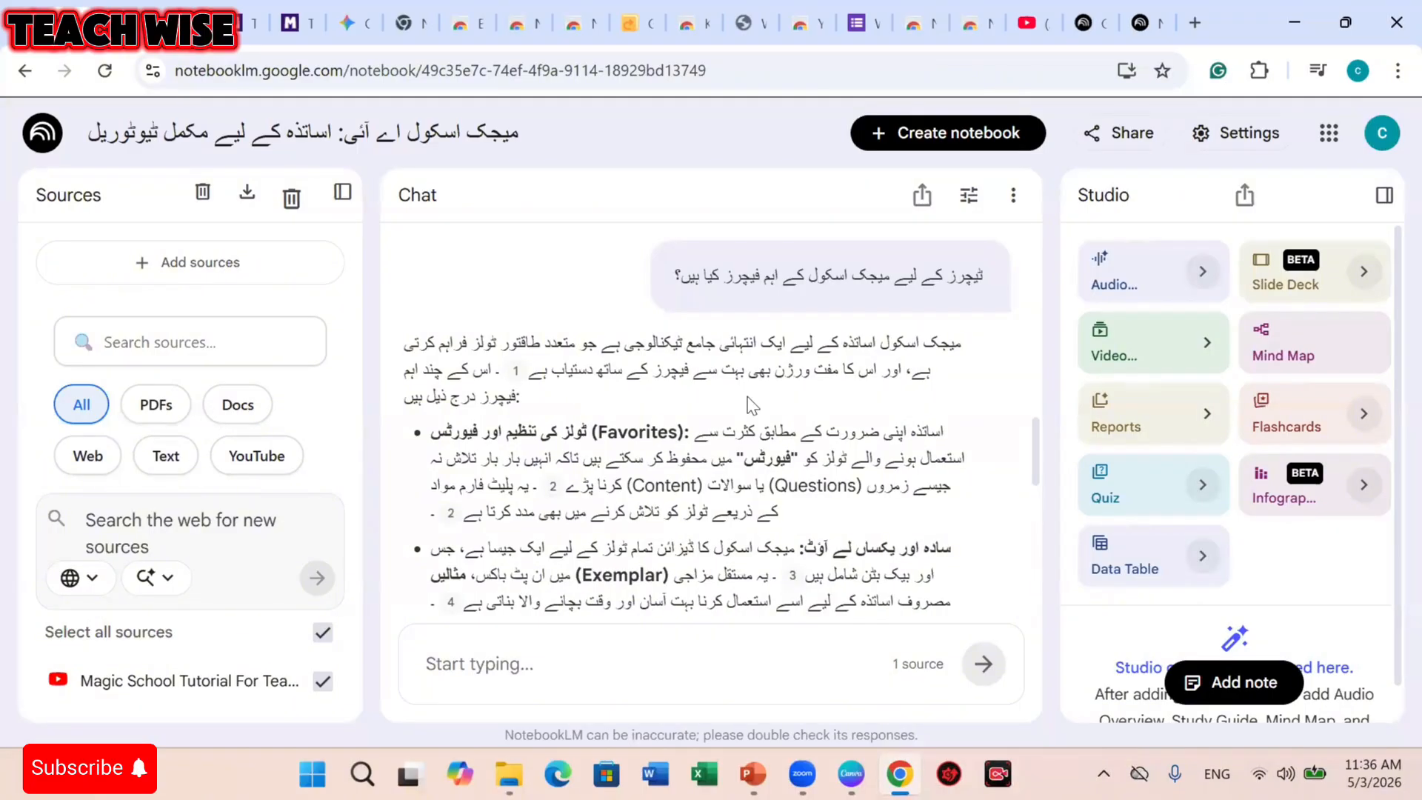
Review the answer and ask the suggested follow-up question on whether Magic School's tools also work in other languages.
{"action": "scroll", "coordinate": [753, 405], "scroll_direction": "down", "scroll_amount": 10}
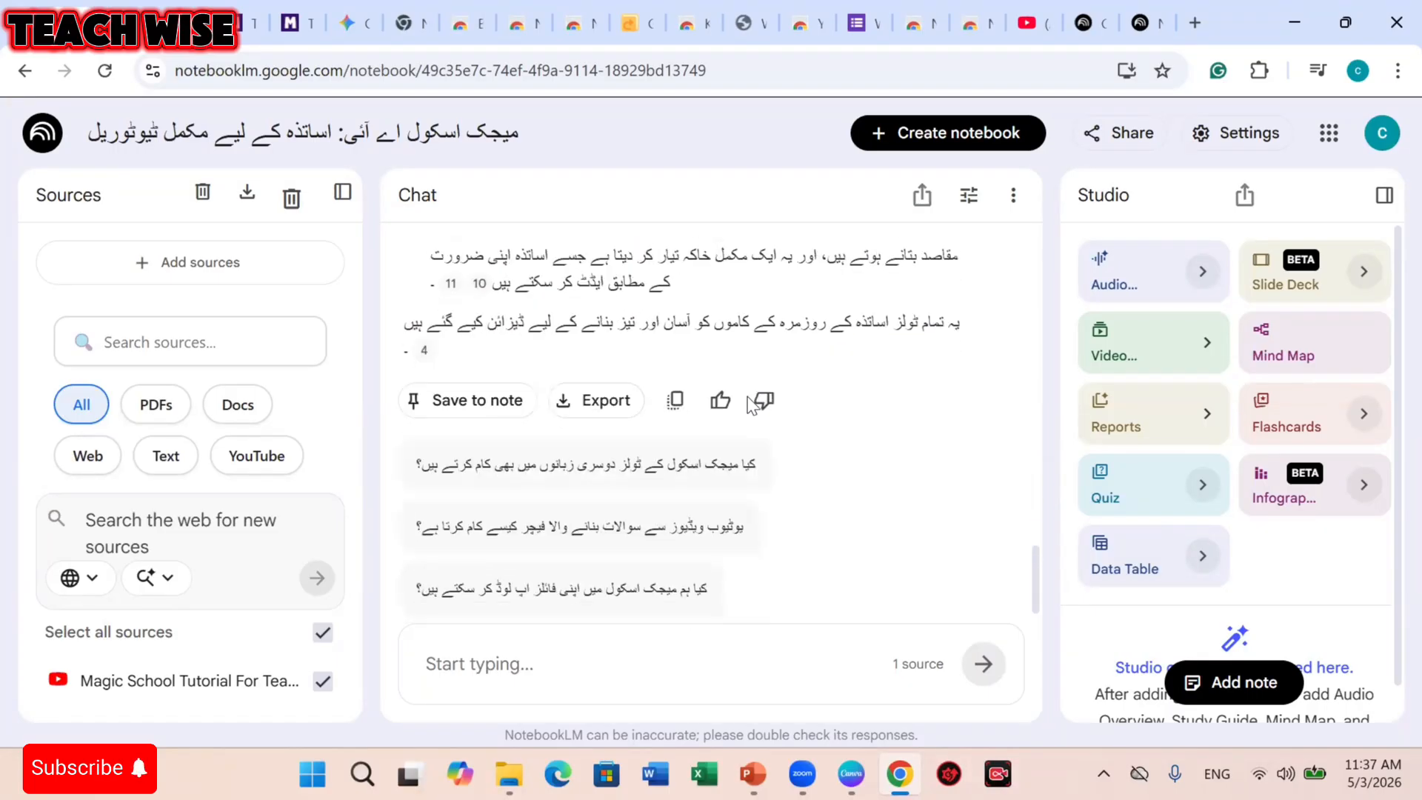
{"action": "scroll", "coordinate": [753, 406], "scroll_direction": "down", "scroll_amount": 1}
{"action": "left_click", "coordinate": [730, 435]}
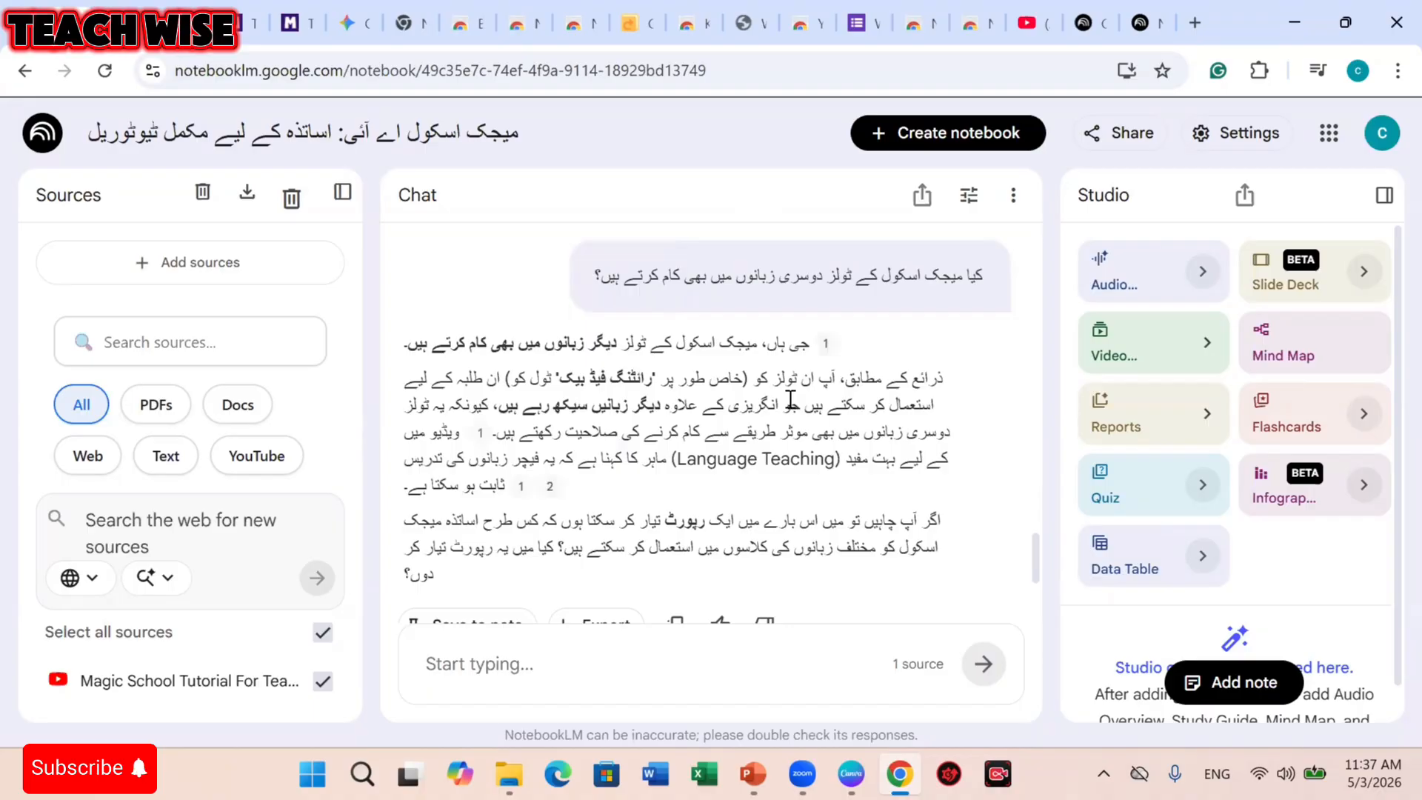
{"action": "scroll", "coordinate": [791, 381], "scroll_direction": "up", "scroll_amount": 5}
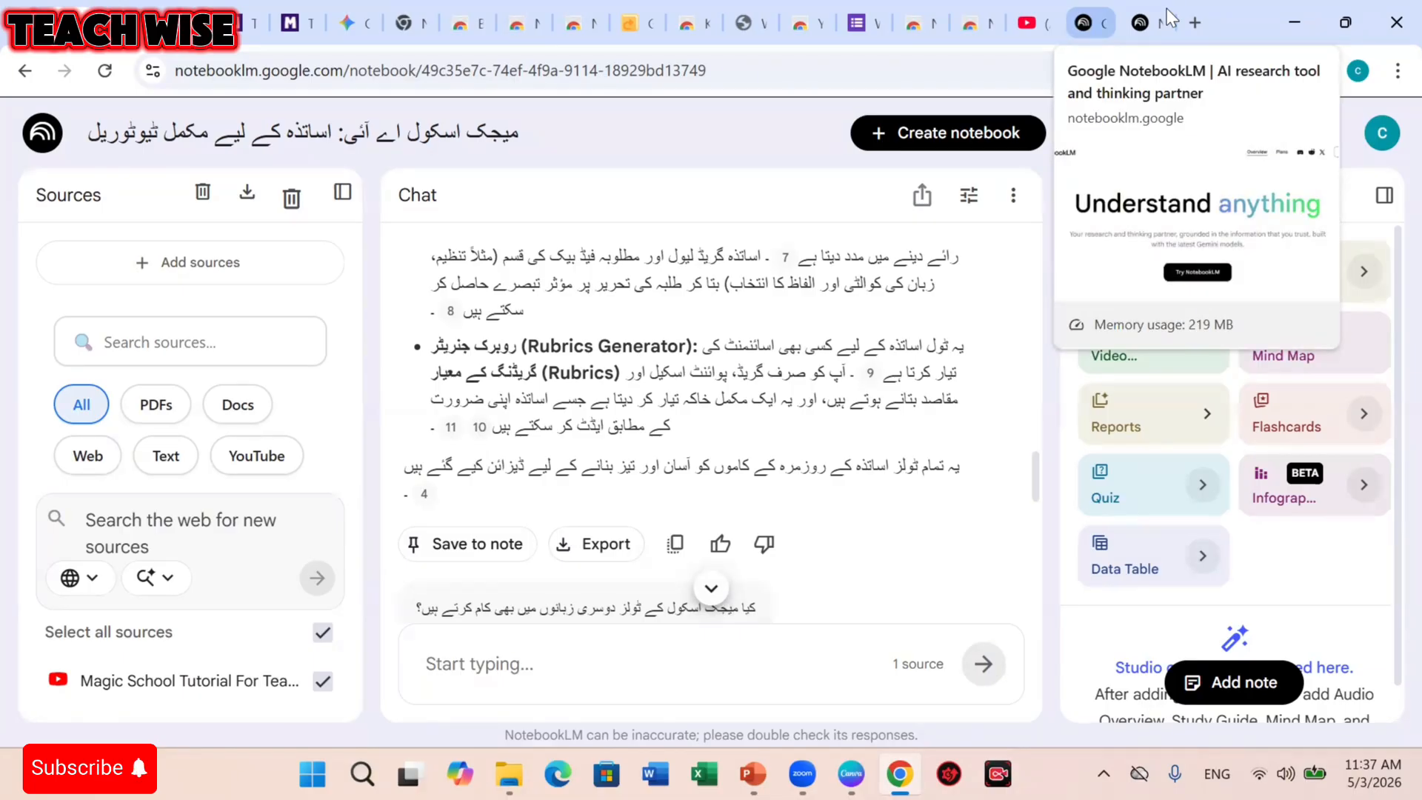
Close the NotebookLM introduction page and open the NotebookLM home page in a new tab from the Magic School notebook.
{"action": "left_click", "coordinate": [1087, 22]}
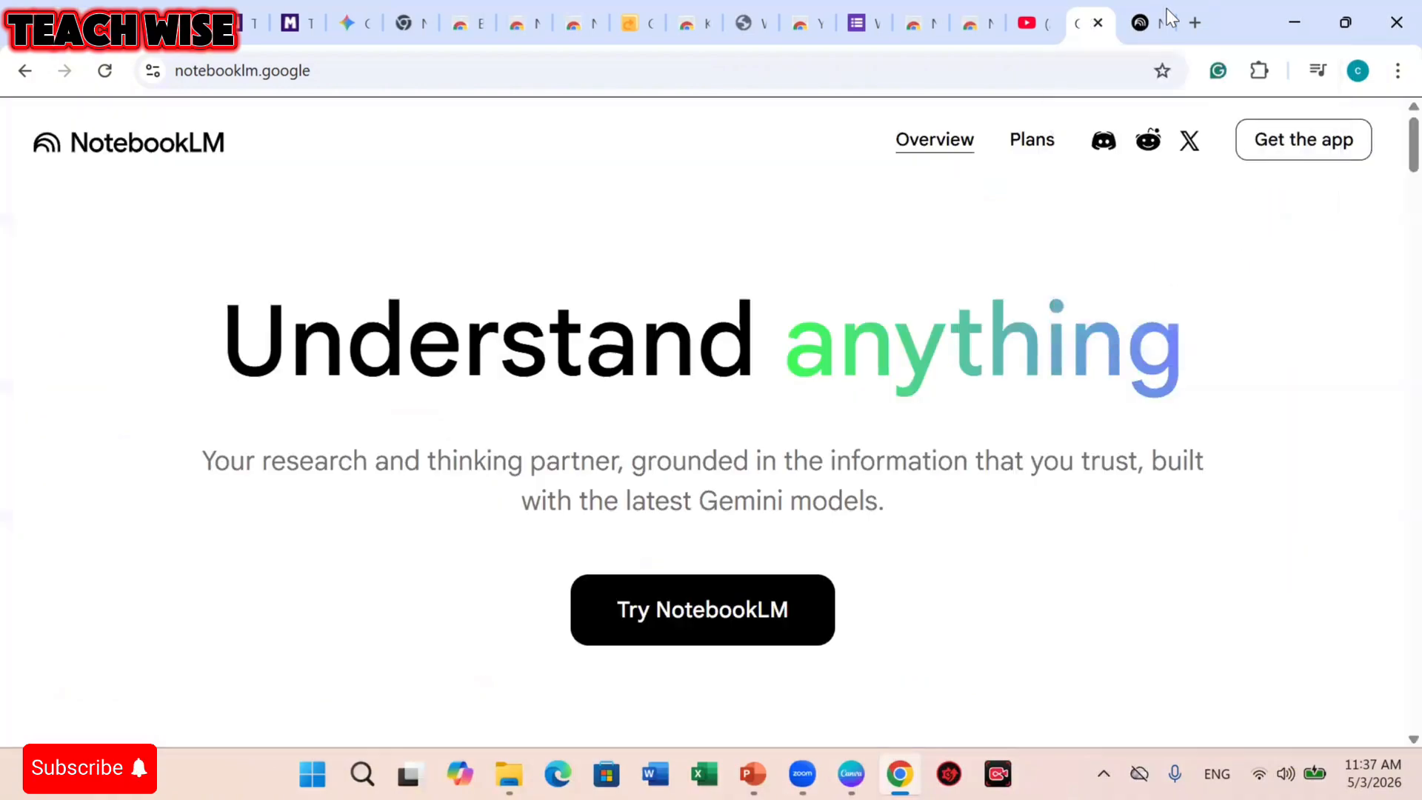
{"action": "left_click", "coordinate": [1098, 23]}
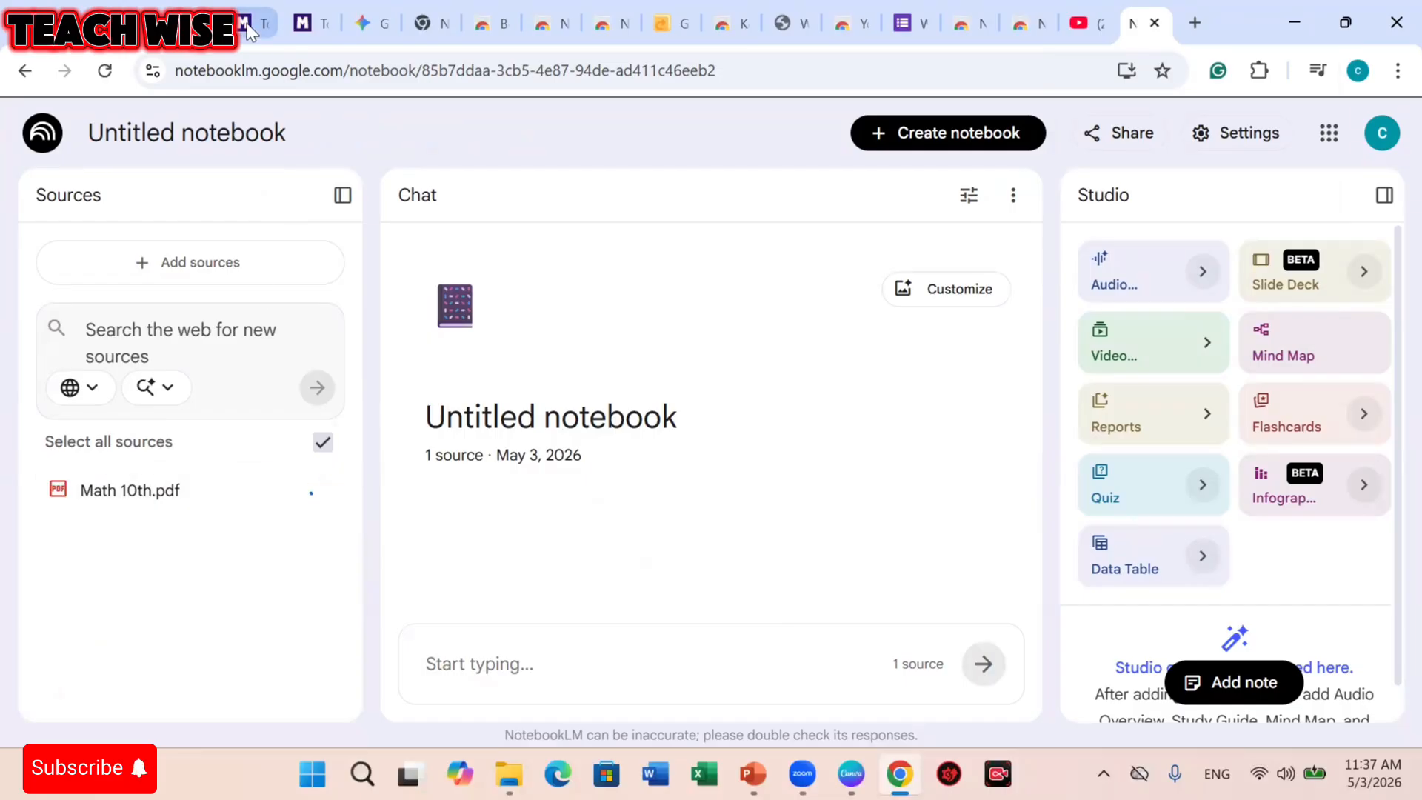
{"action": "left_click", "coordinate": [72, 24]}
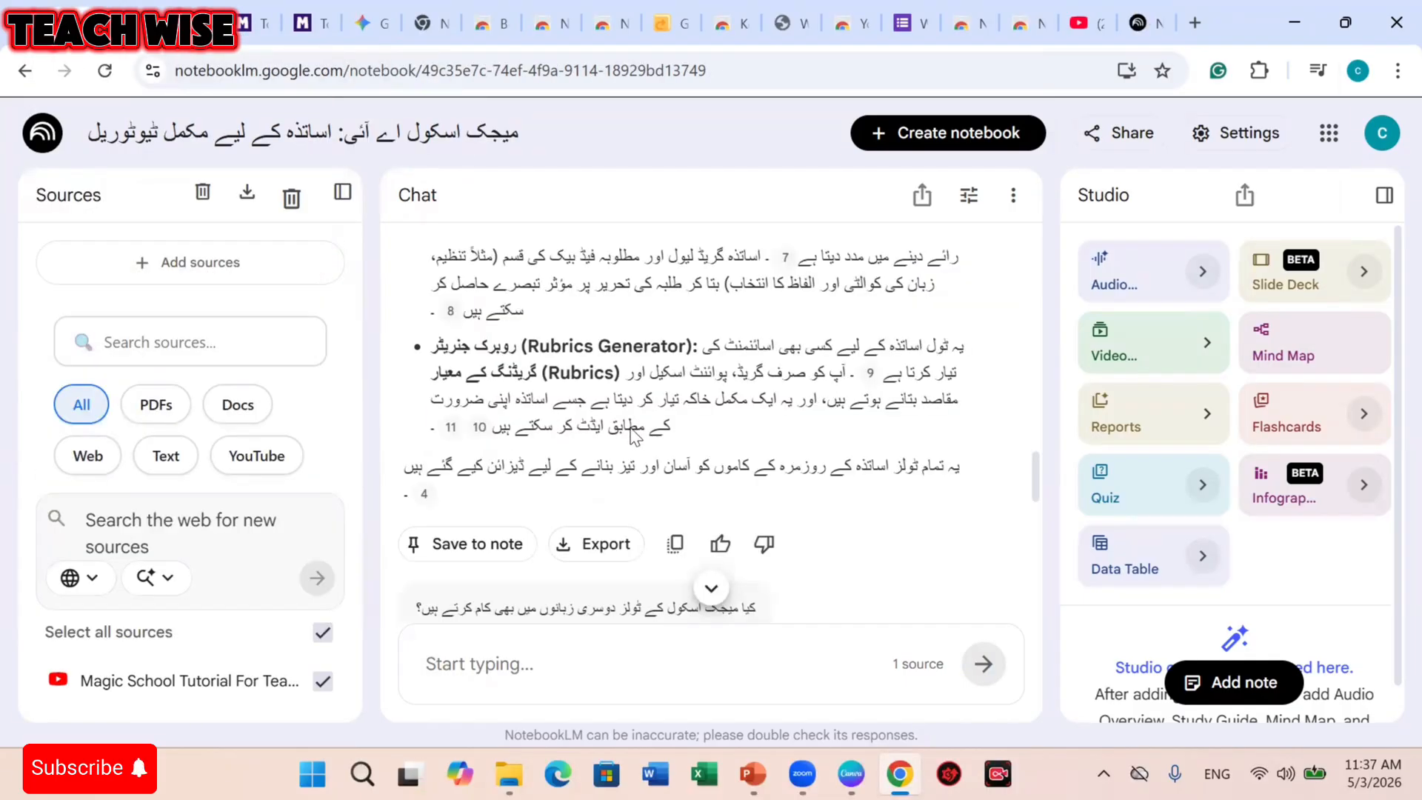
{"action": "right_click", "coordinate": [58, 141]}
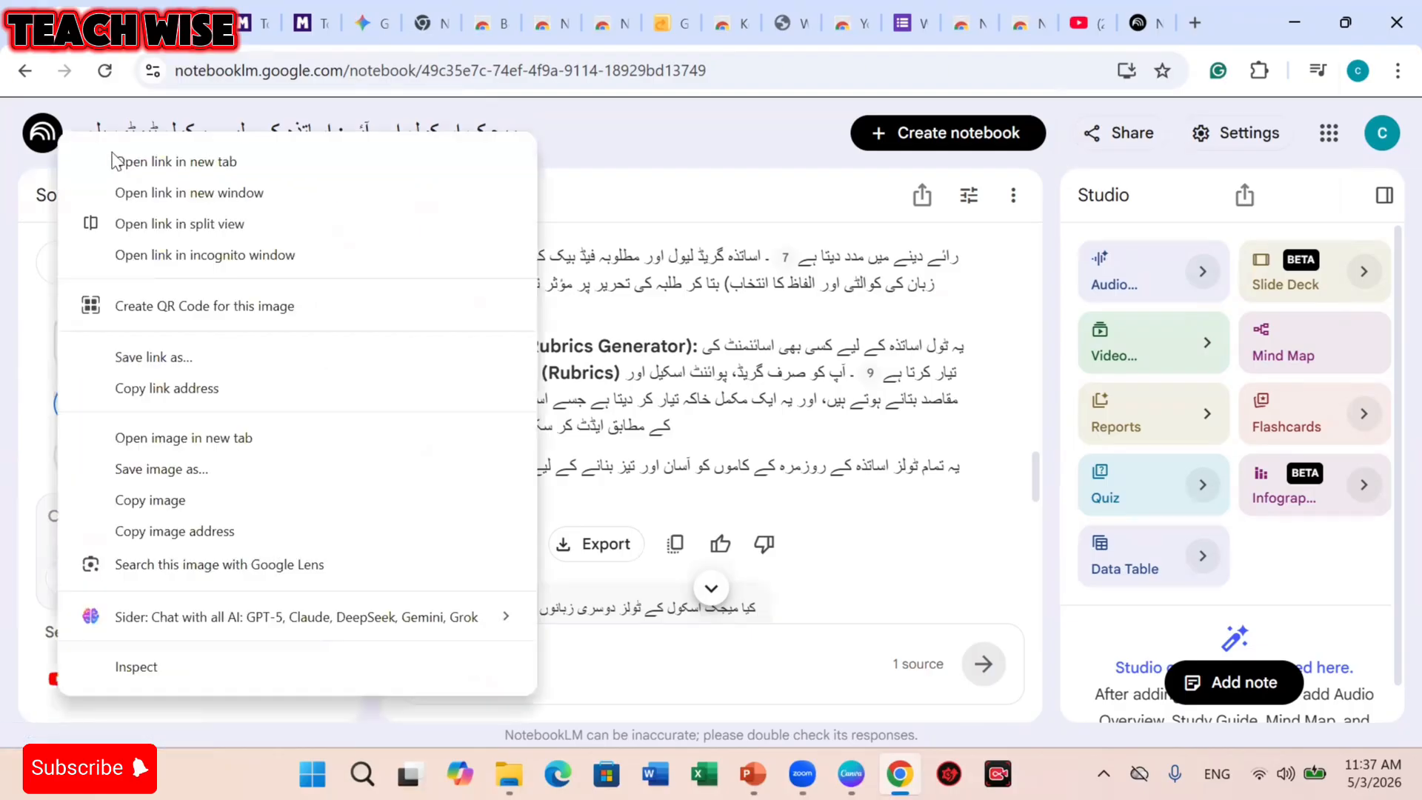
{"action": "left_click", "coordinate": [152, 159]}
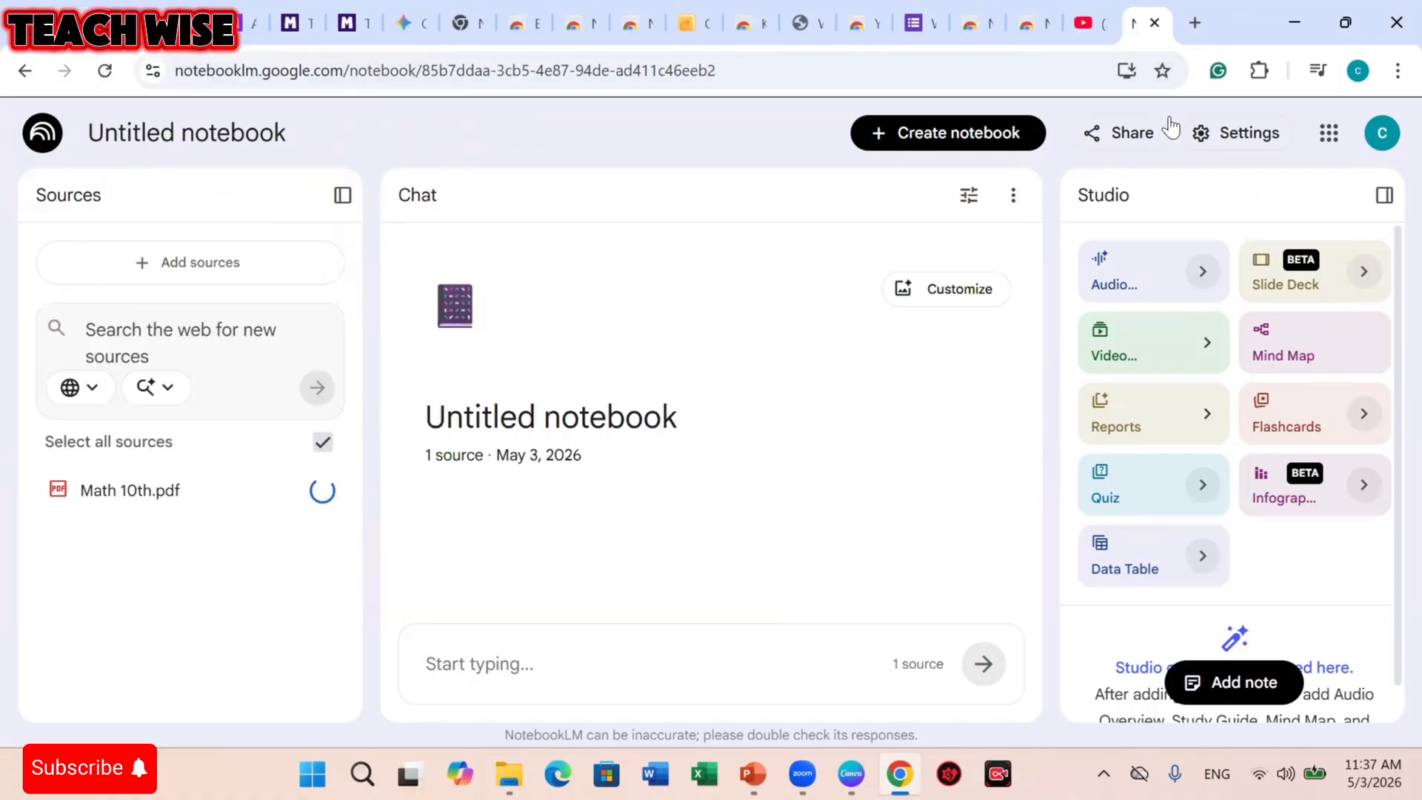
Open a new browser tab and run the suggested Google search for YouTube.
{"action": "left_click", "coordinate": [1200, 10]}
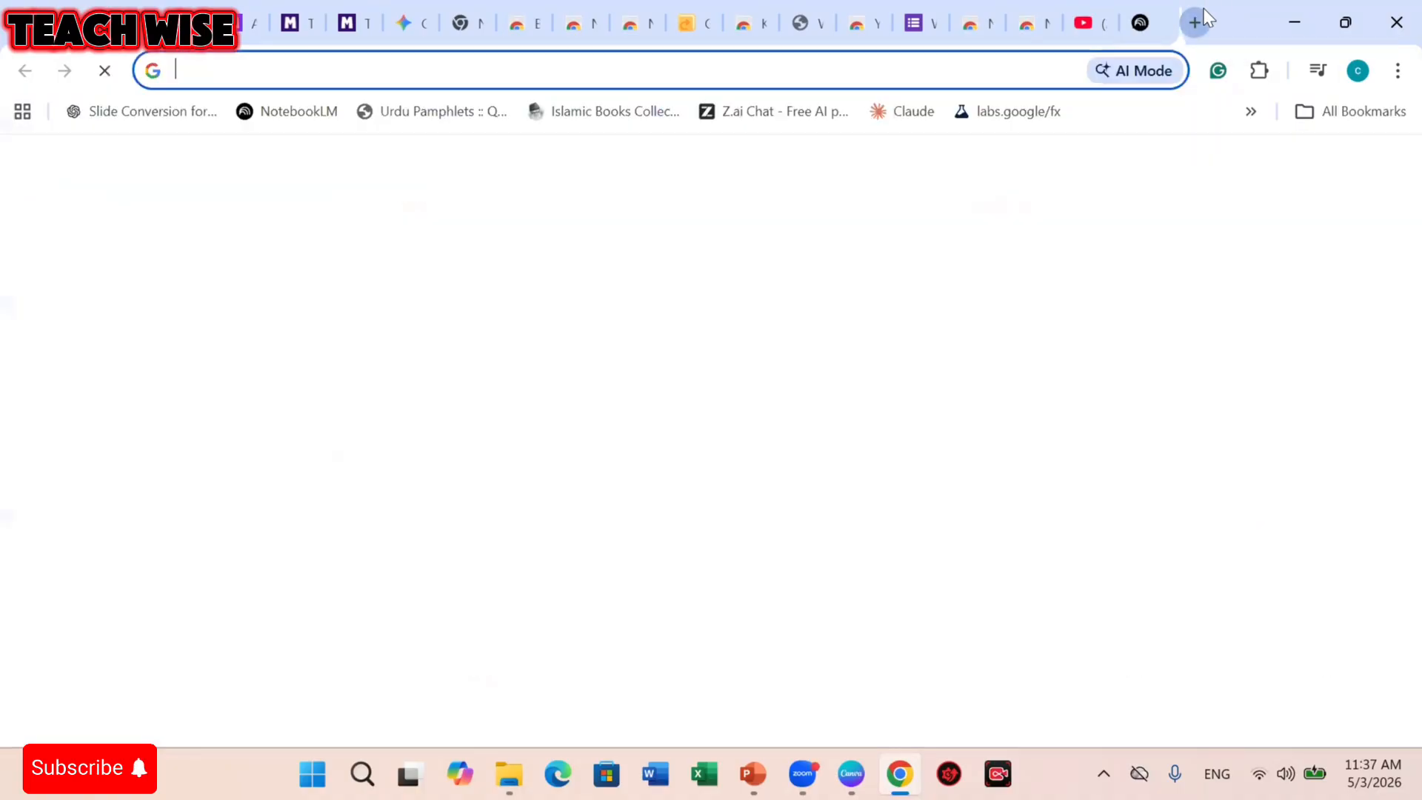
{"action": "left_click", "coordinate": [621, 455]}
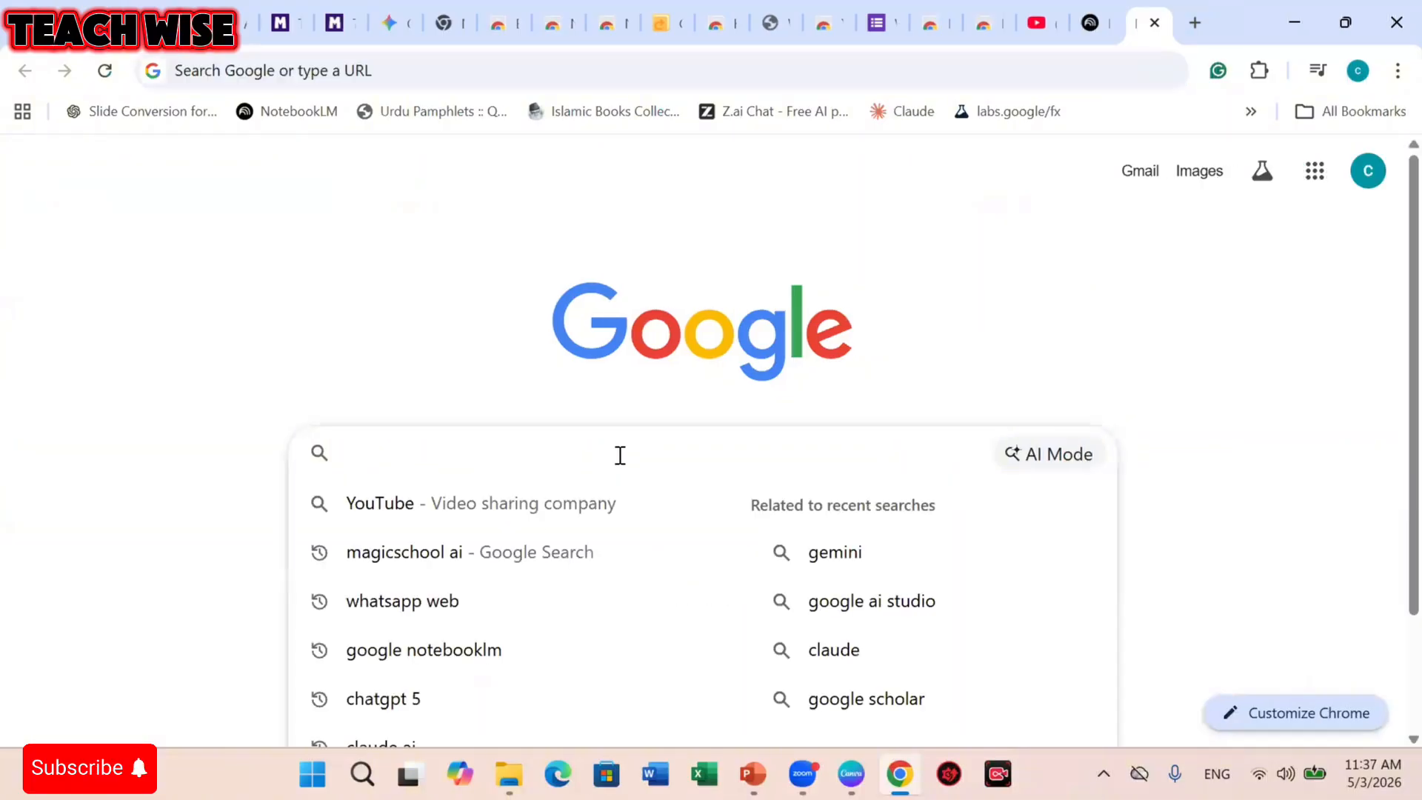
{"action": "left_click", "coordinate": [523, 519]}
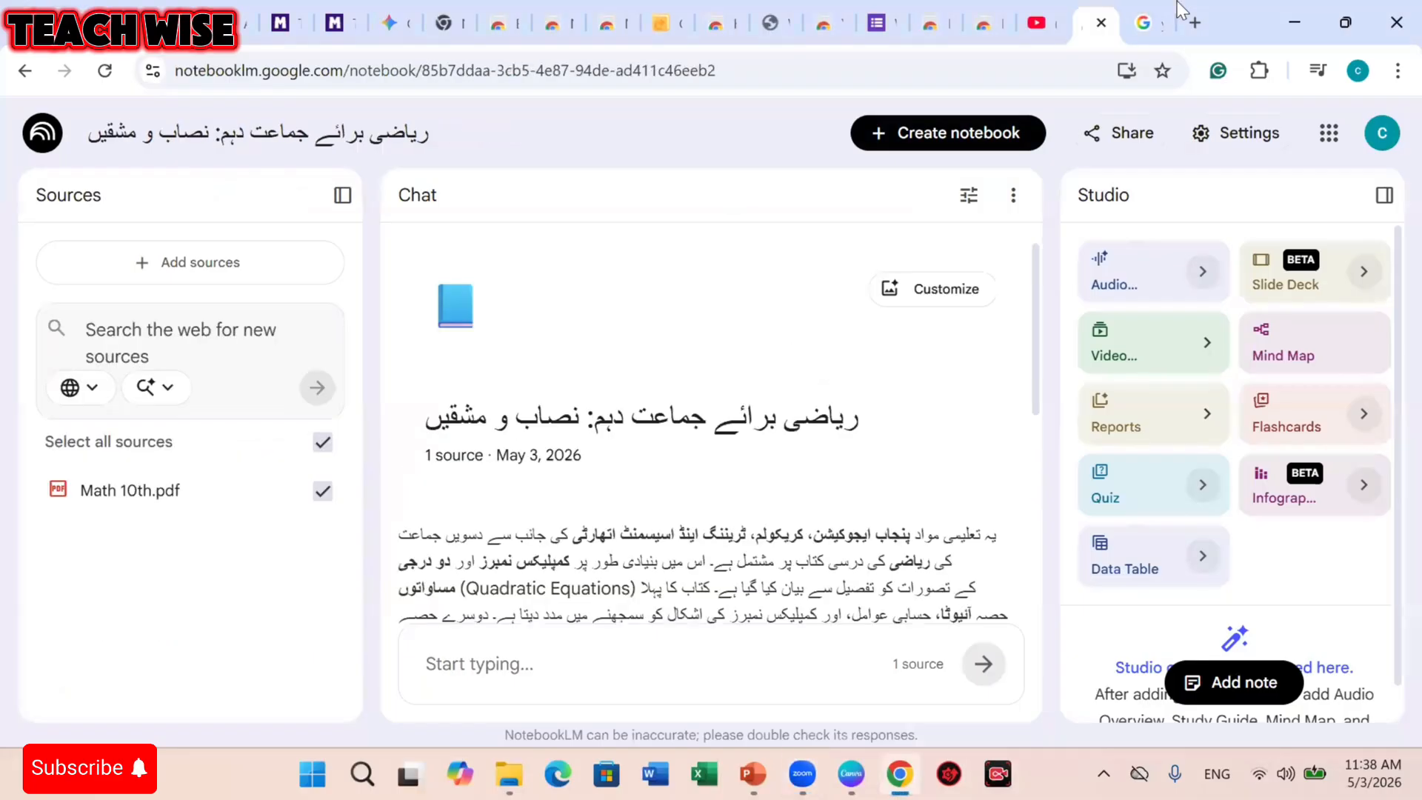
Go back to the Math 10th notebook and read its generated summary down to the suggested questions.
{"action": "scroll", "coordinate": [868, 491], "scroll_direction": "down", "scroll_amount": 5}
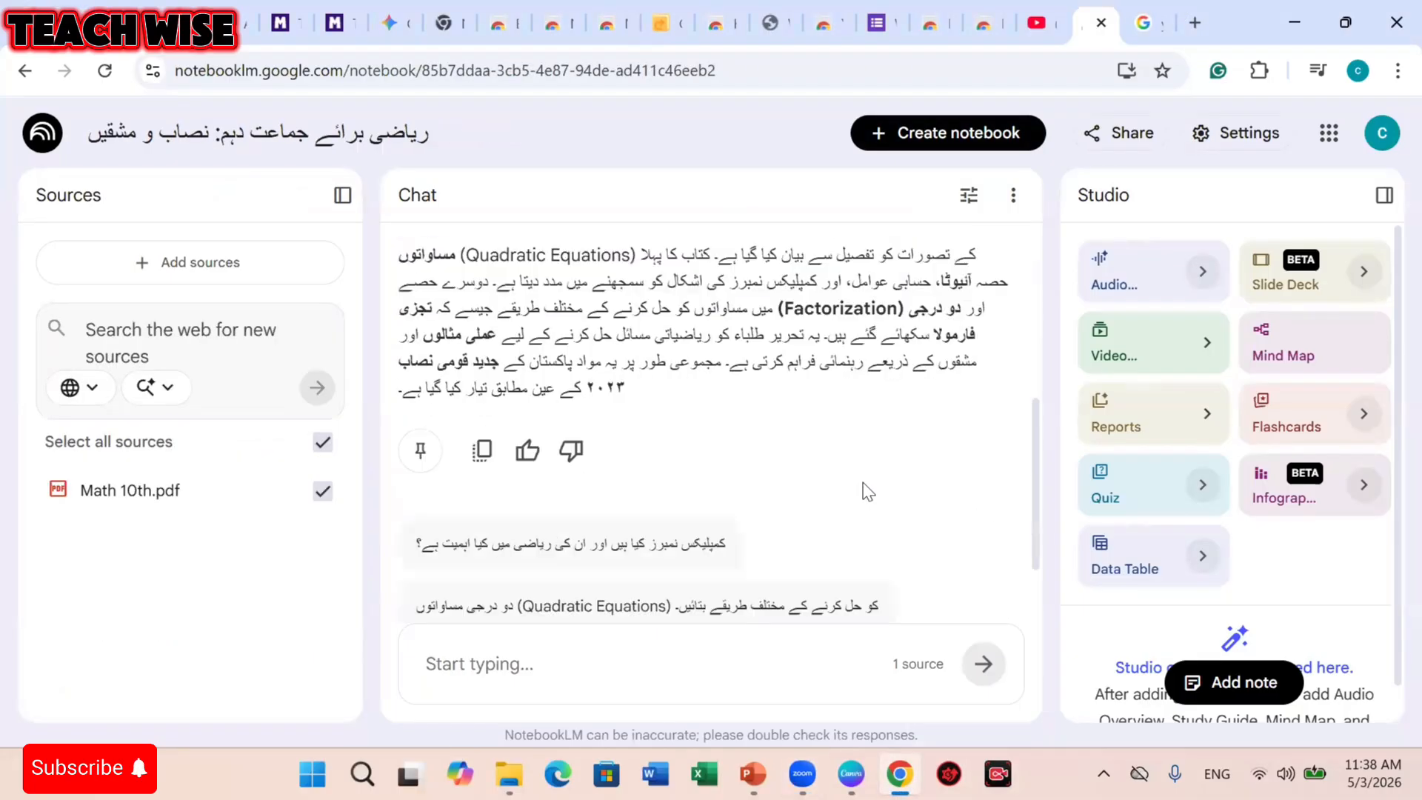
Open the Audio Overview customization and choose the Brief format with Urdu as the language.
{"action": "scroll", "coordinate": [866, 487], "scroll_direction": "up", "scroll_amount": 2}
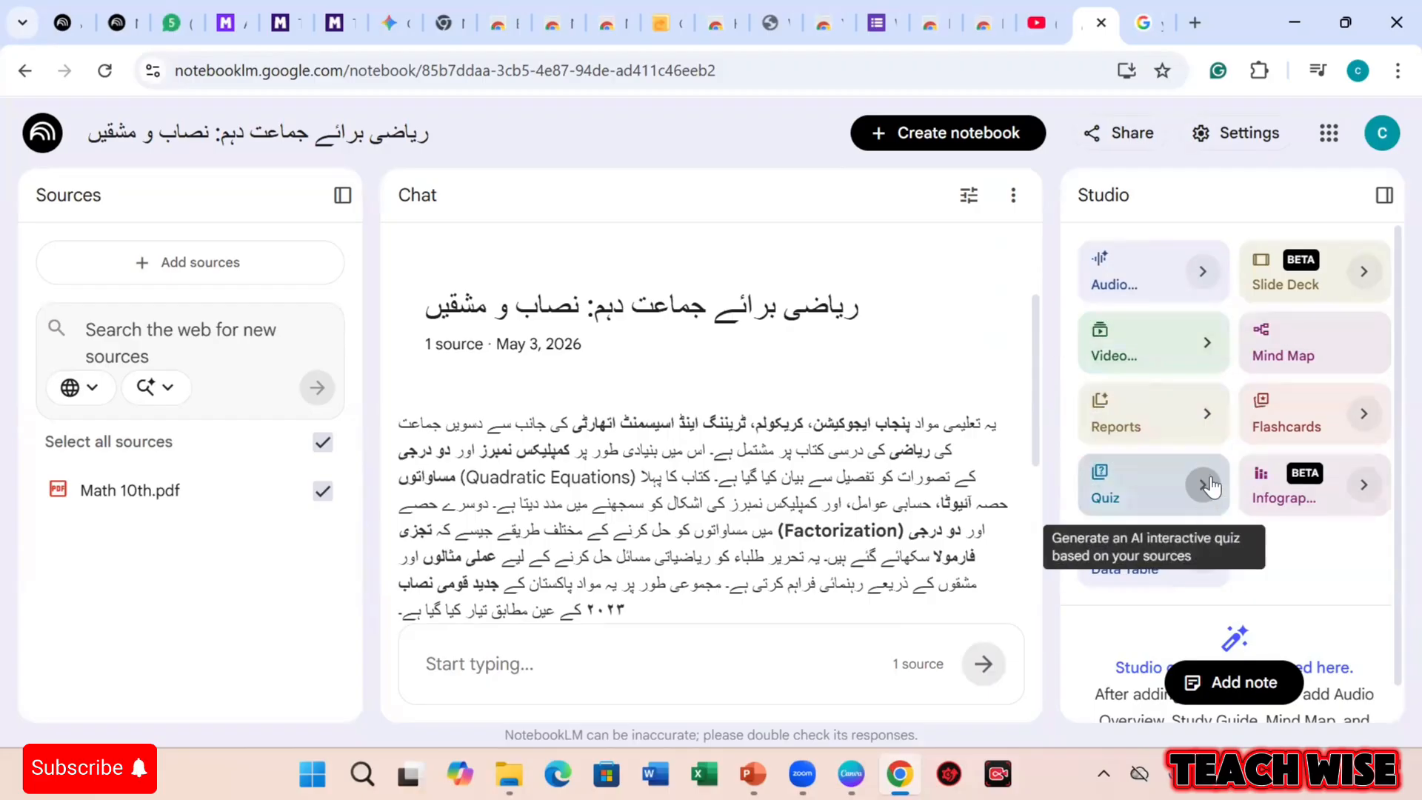
{"action": "left_click", "coordinate": [1206, 273]}
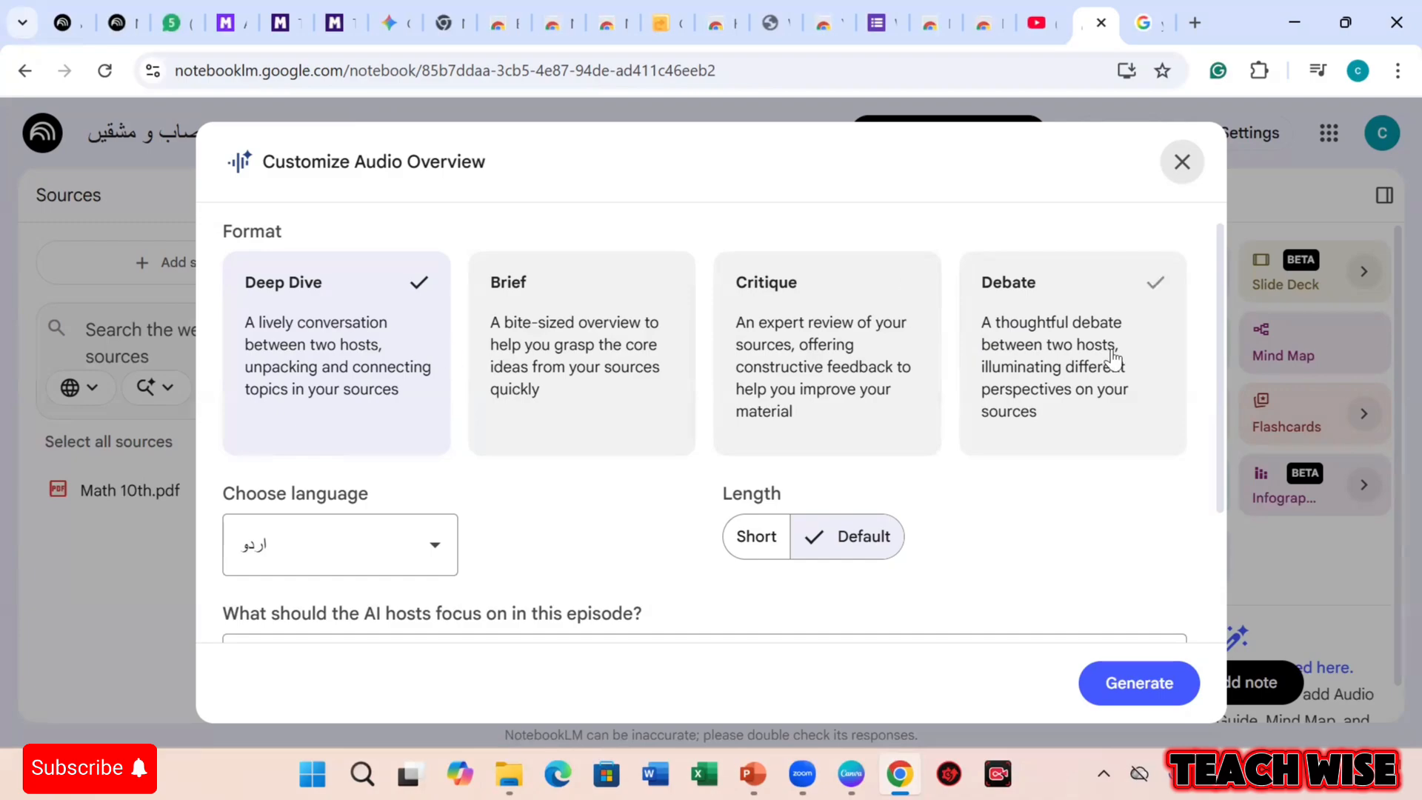
{"action": "left_click", "coordinate": [600, 348]}
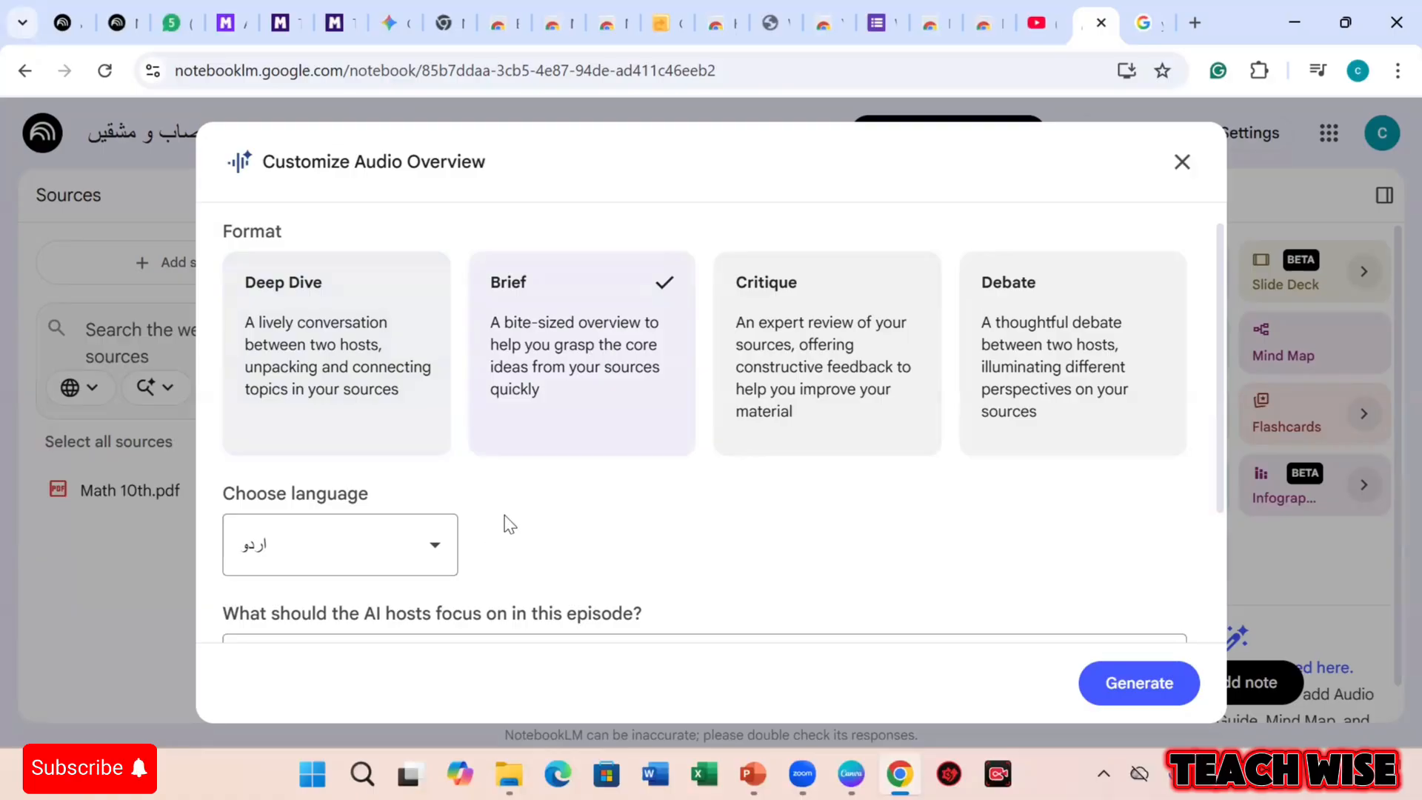
{"action": "scroll", "coordinate": [504, 519], "scroll_direction": "down", "scroll_amount": 2}
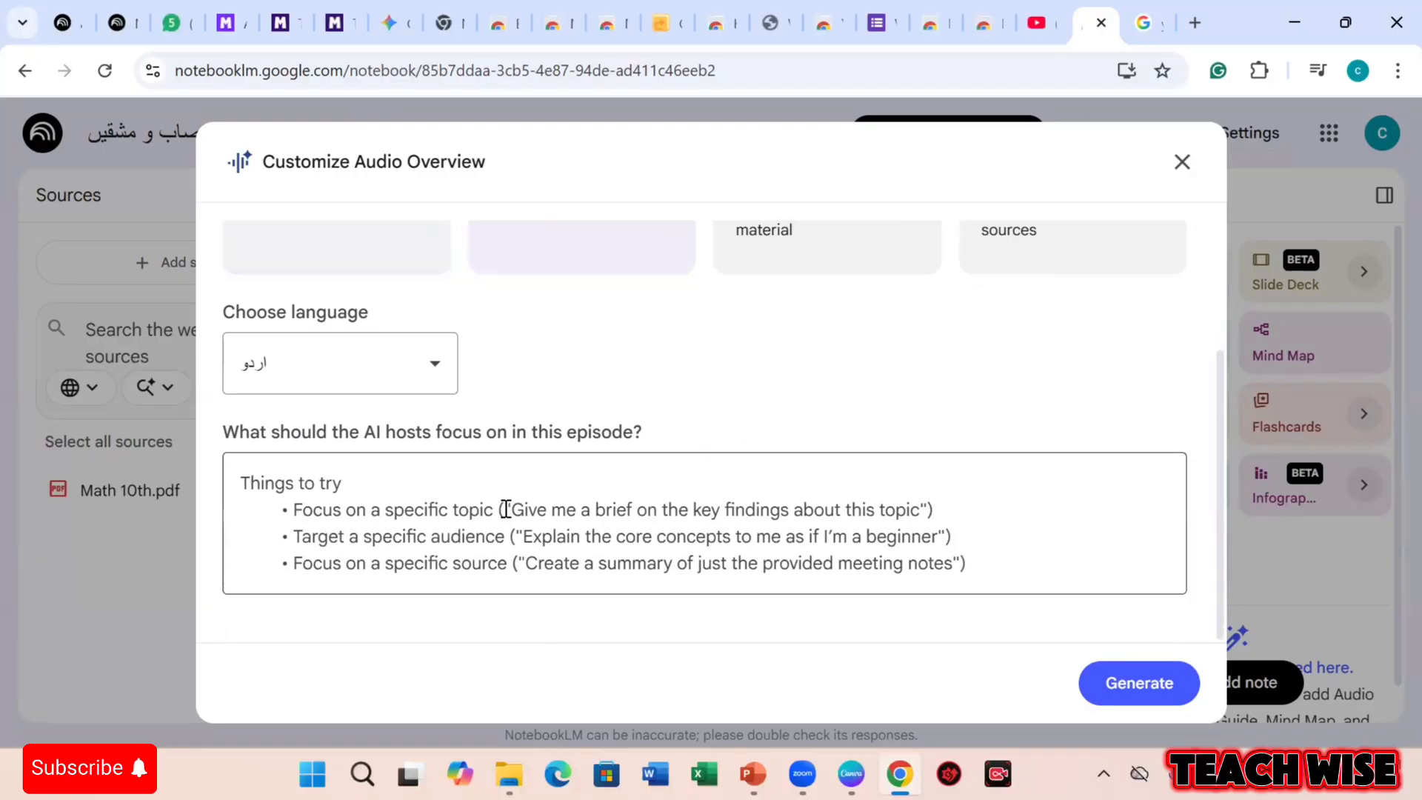
{"action": "left_click", "coordinate": [437, 377]}
{"action": "left_click", "coordinate": [438, 378]}
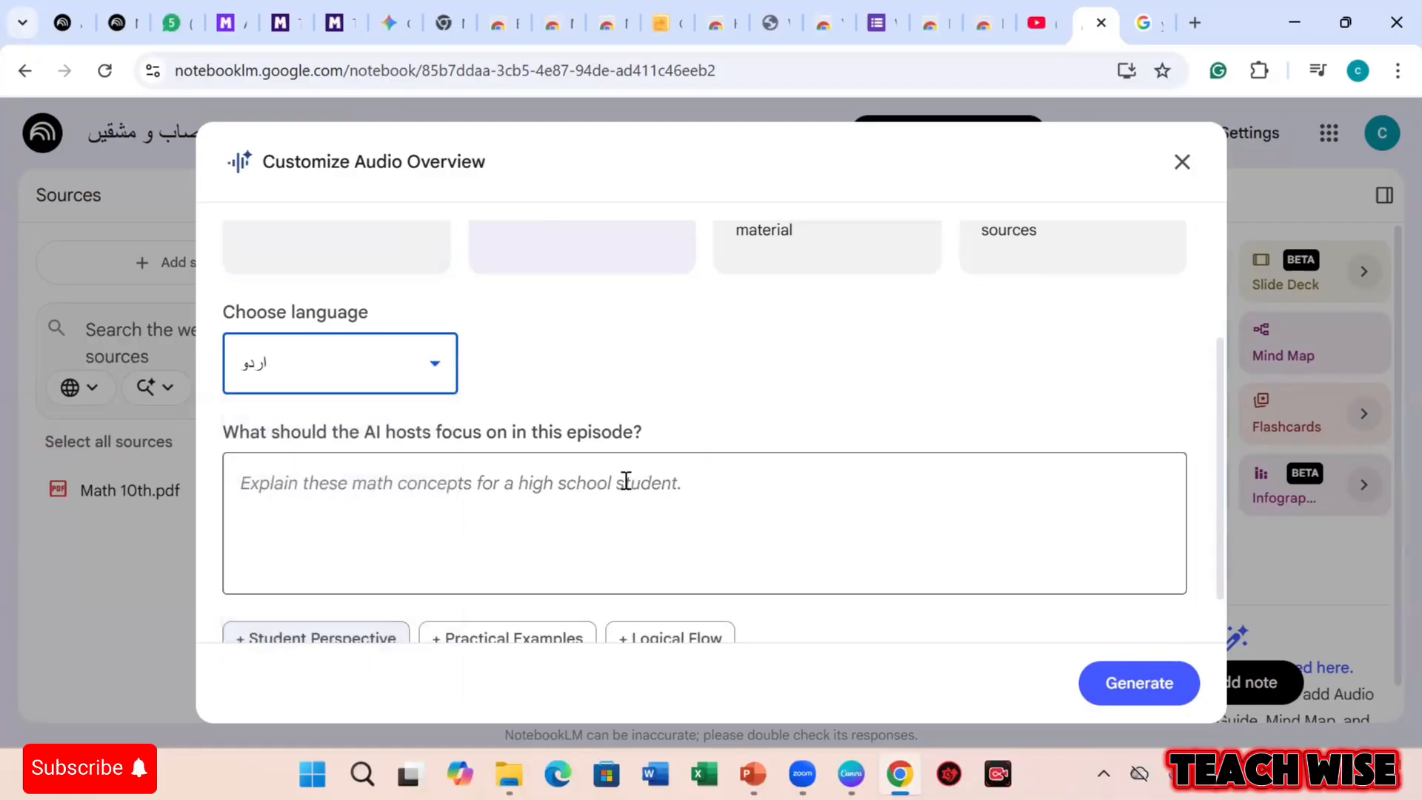
Set the audio hosts' focus to "Explain these math concepts for a high school student." and generate the Audio Overview.
{"action": "scroll", "coordinate": [624, 482], "scroll_direction": "down", "scroll_amount": 1}
{"action": "left_click", "coordinate": [442, 578]}
{"action": "left_click", "coordinate": [337, 597]}
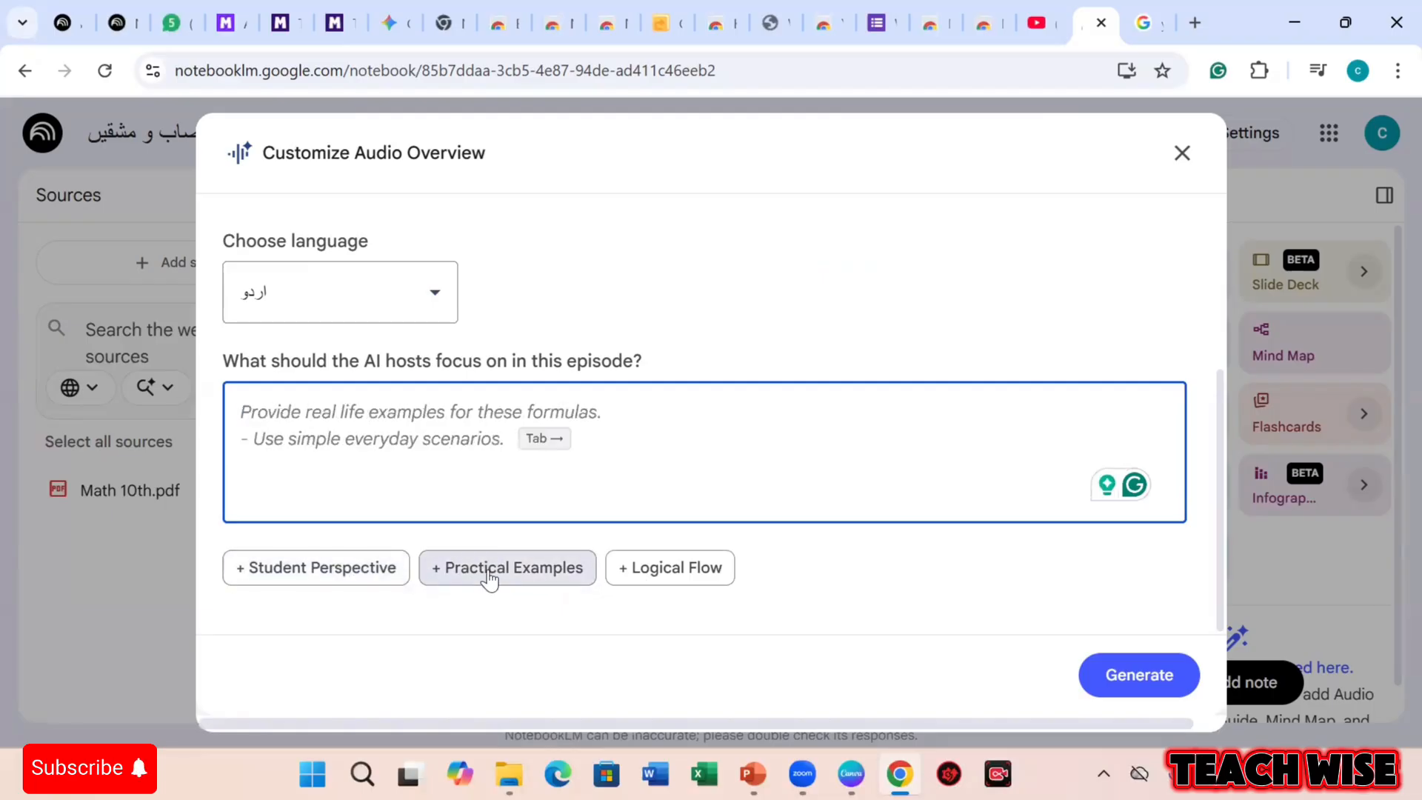
{"action": "left_click", "coordinate": [353, 574]}
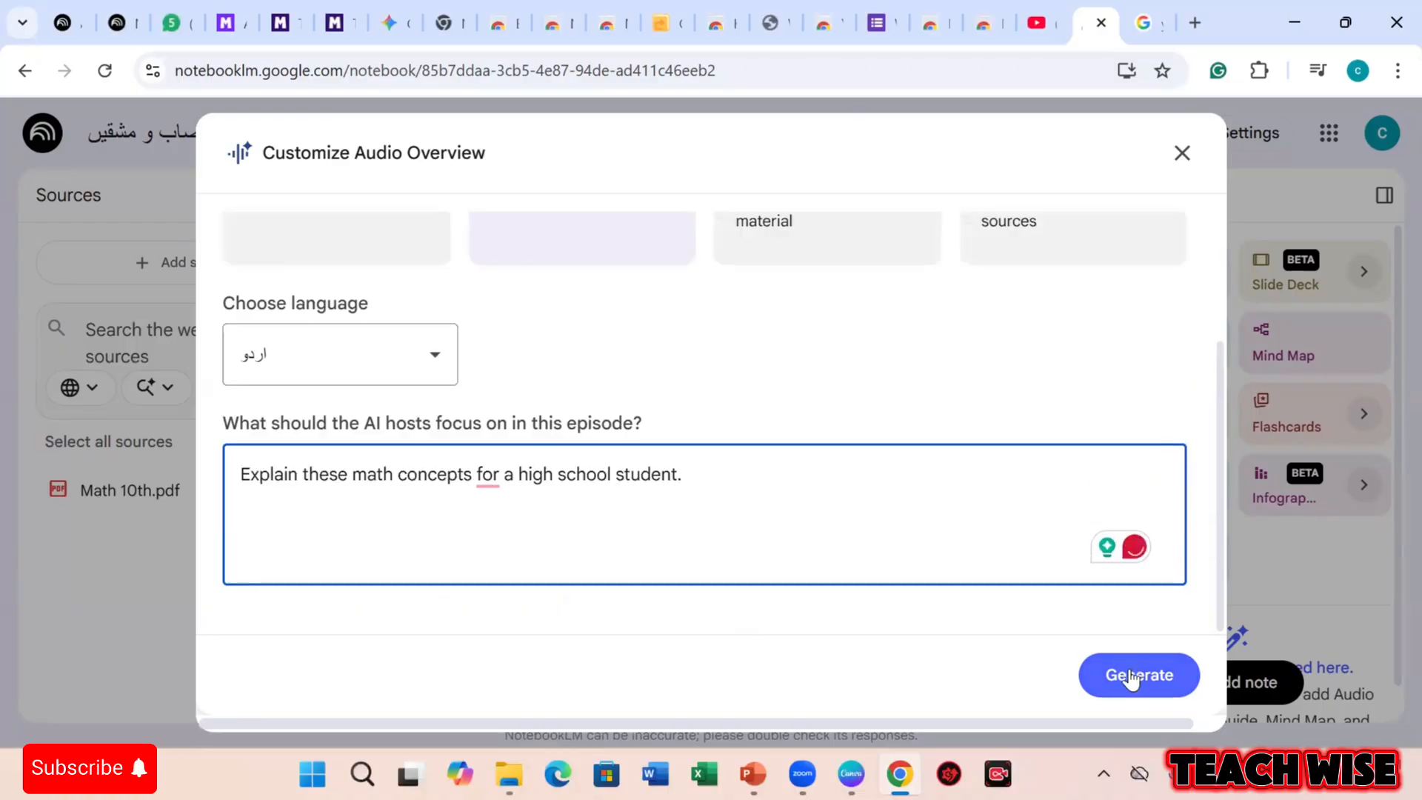
{"action": "scroll", "coordinate": [967, 471], "scroll_direction": "up", "scroll_amount": 3}
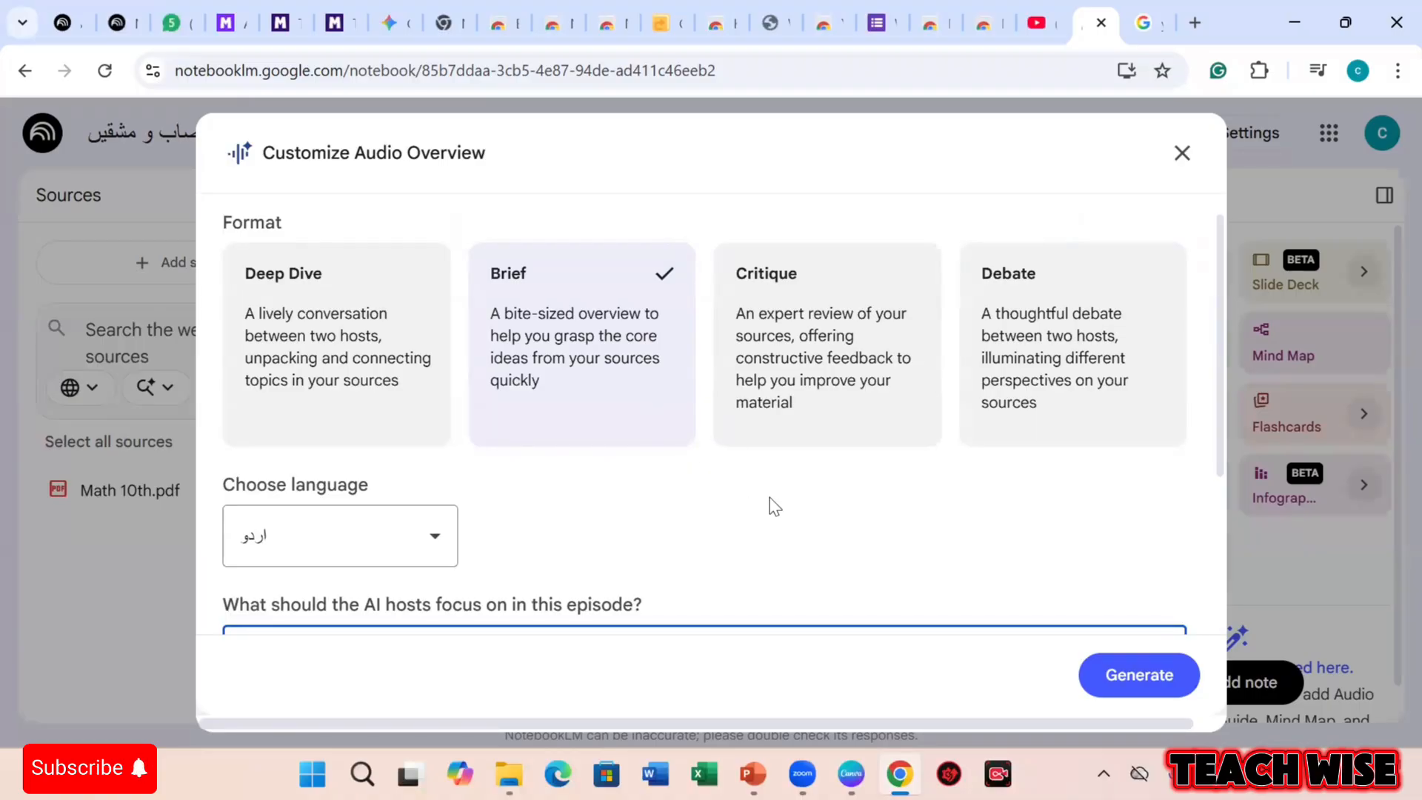
{"action": "type", "text": "Explain these math concepts for a high school student."}
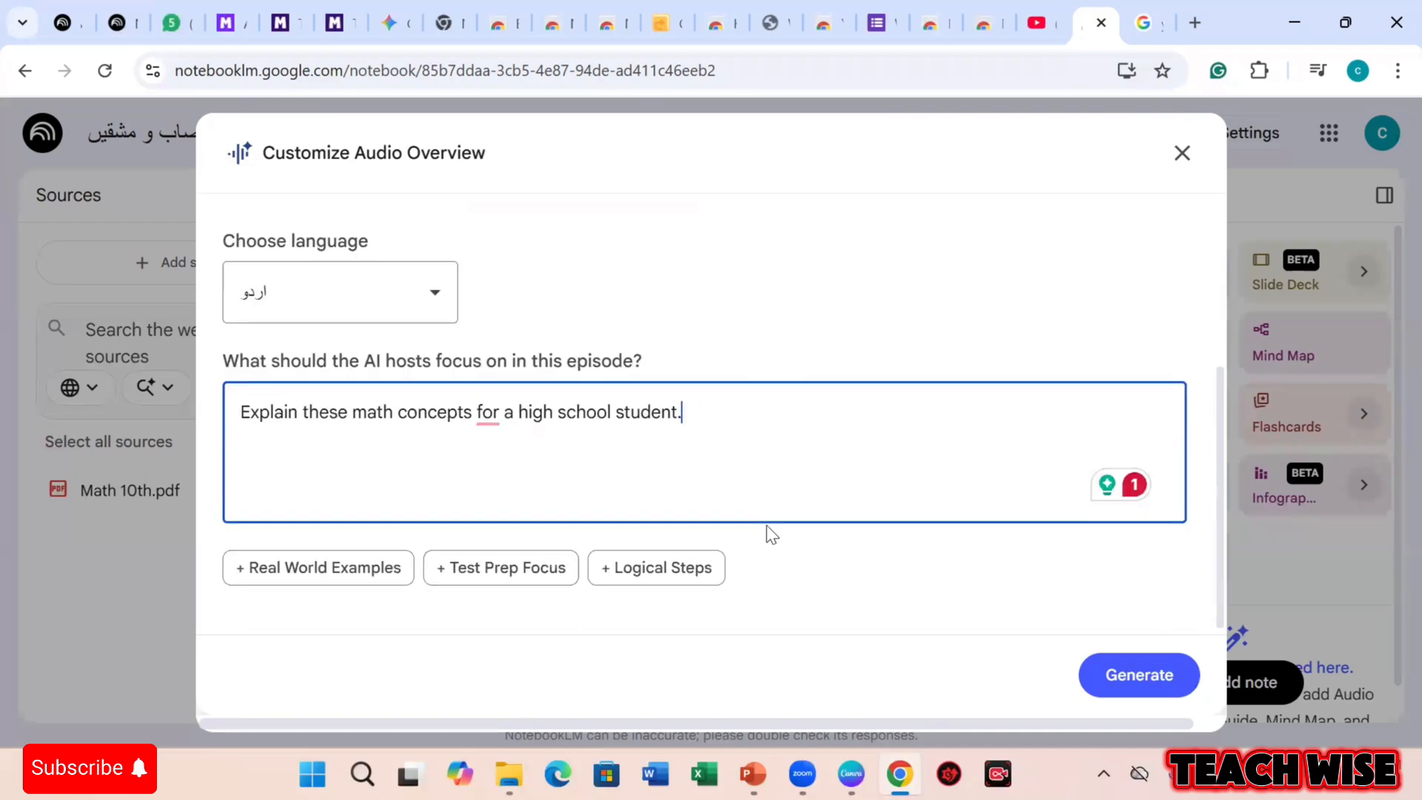
{"action": "left_click", "coordinate": [1139, 675]}
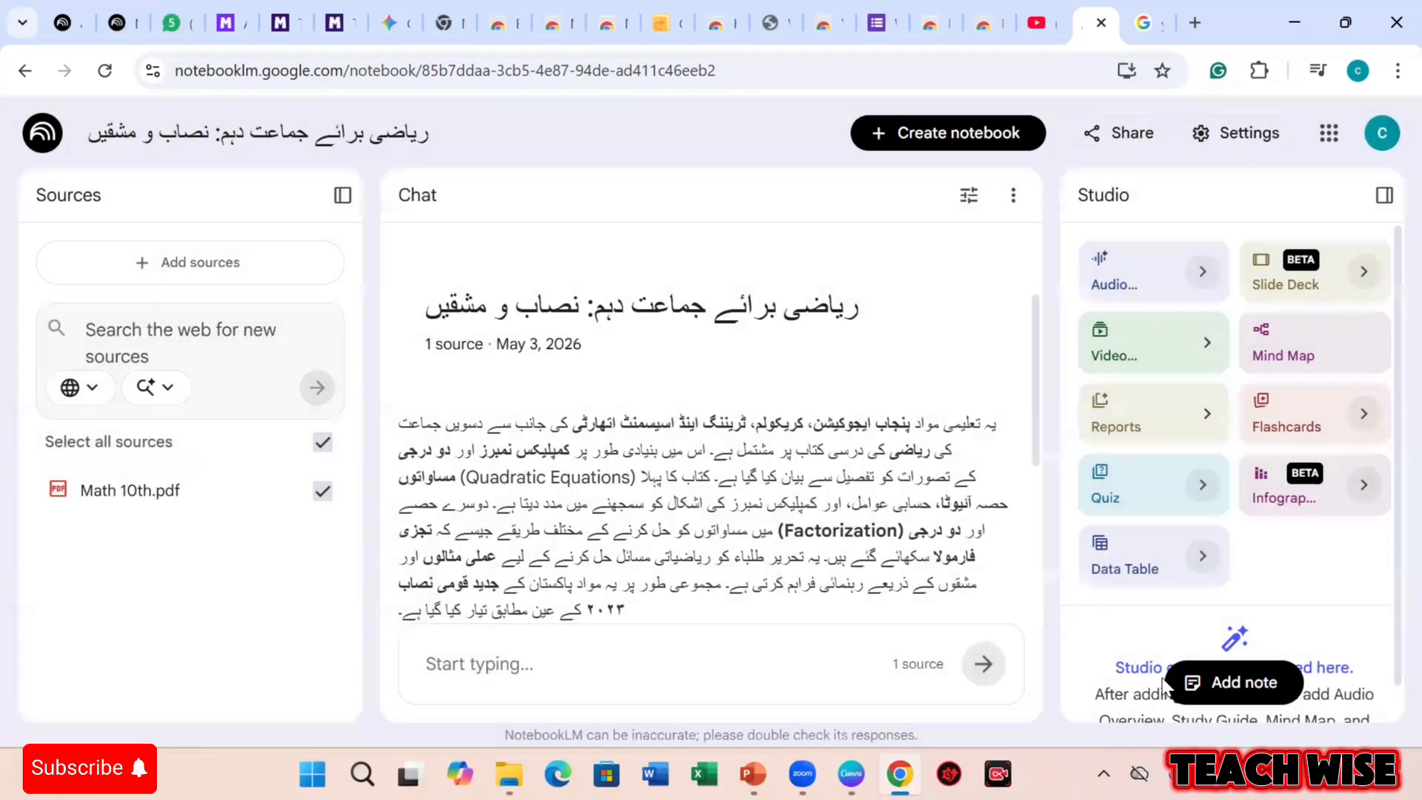
Open the Video Overview customization and look through its format, language and visual style options.
{"action": "scroll", "coordinate": [1340, 569], "scroll_direction": "down", "scroll_amount": 1}
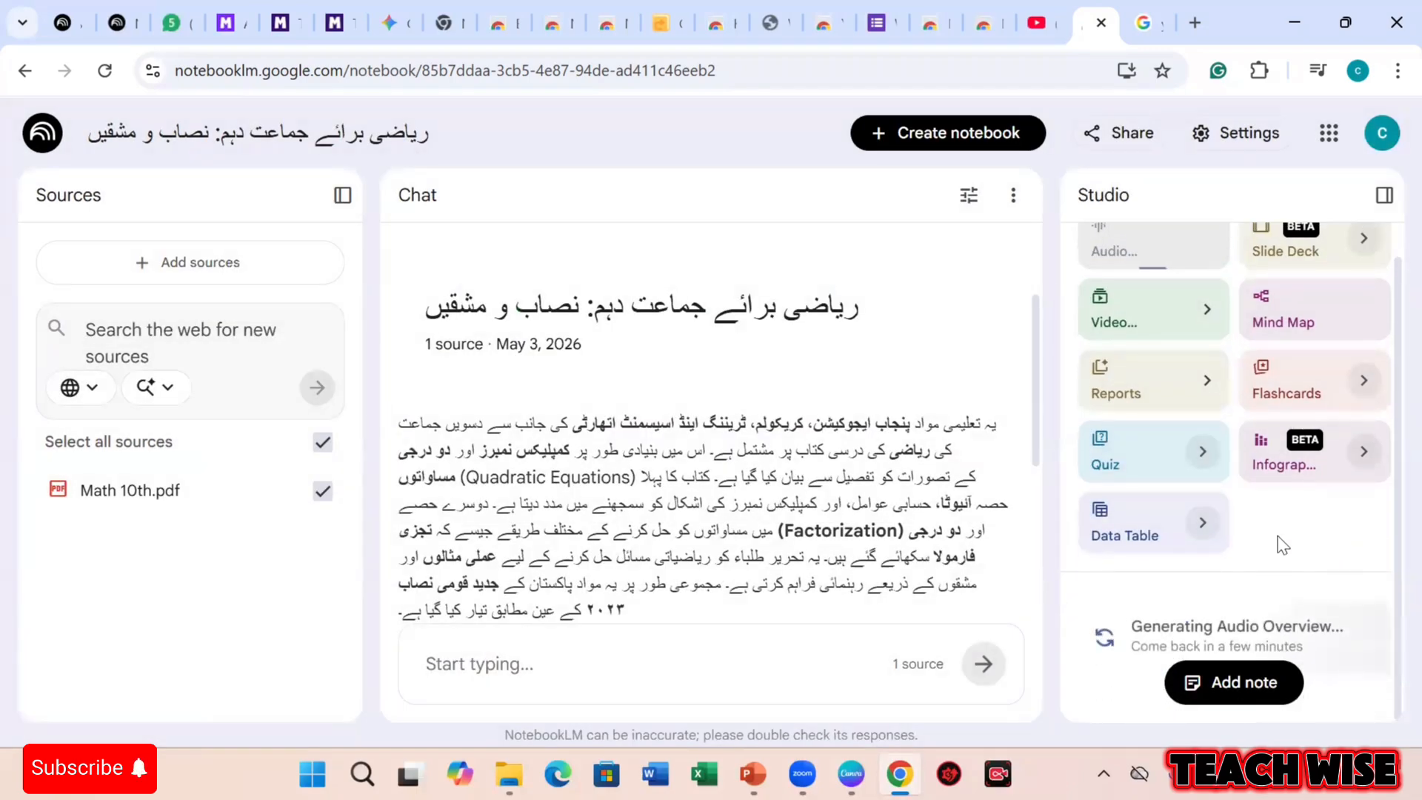
{"action": "scroll", "coordinate": [1268, 452], "scroll_direction": "up", "scroll_amount": 1}
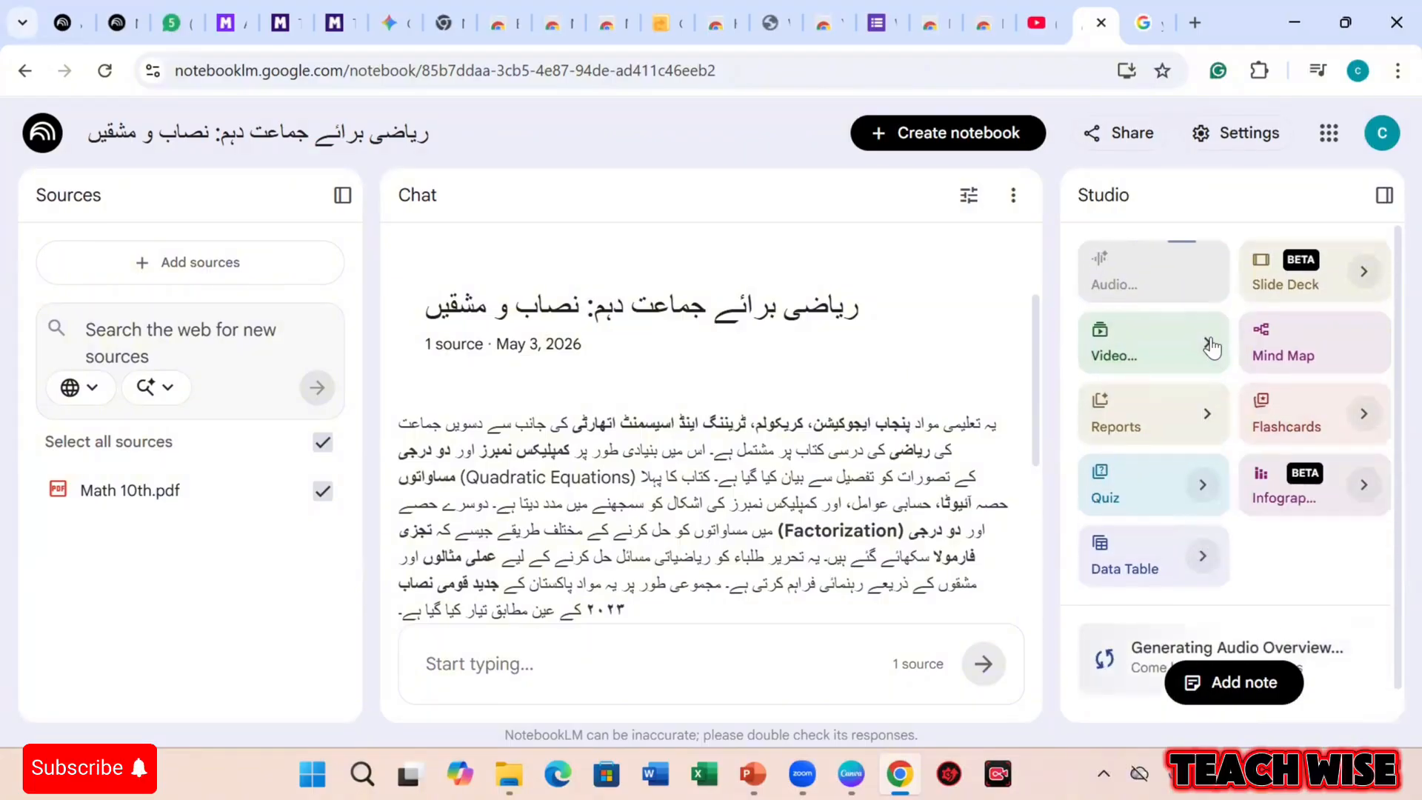
{"action": "left_click", "coordinate": [1211, 336]}
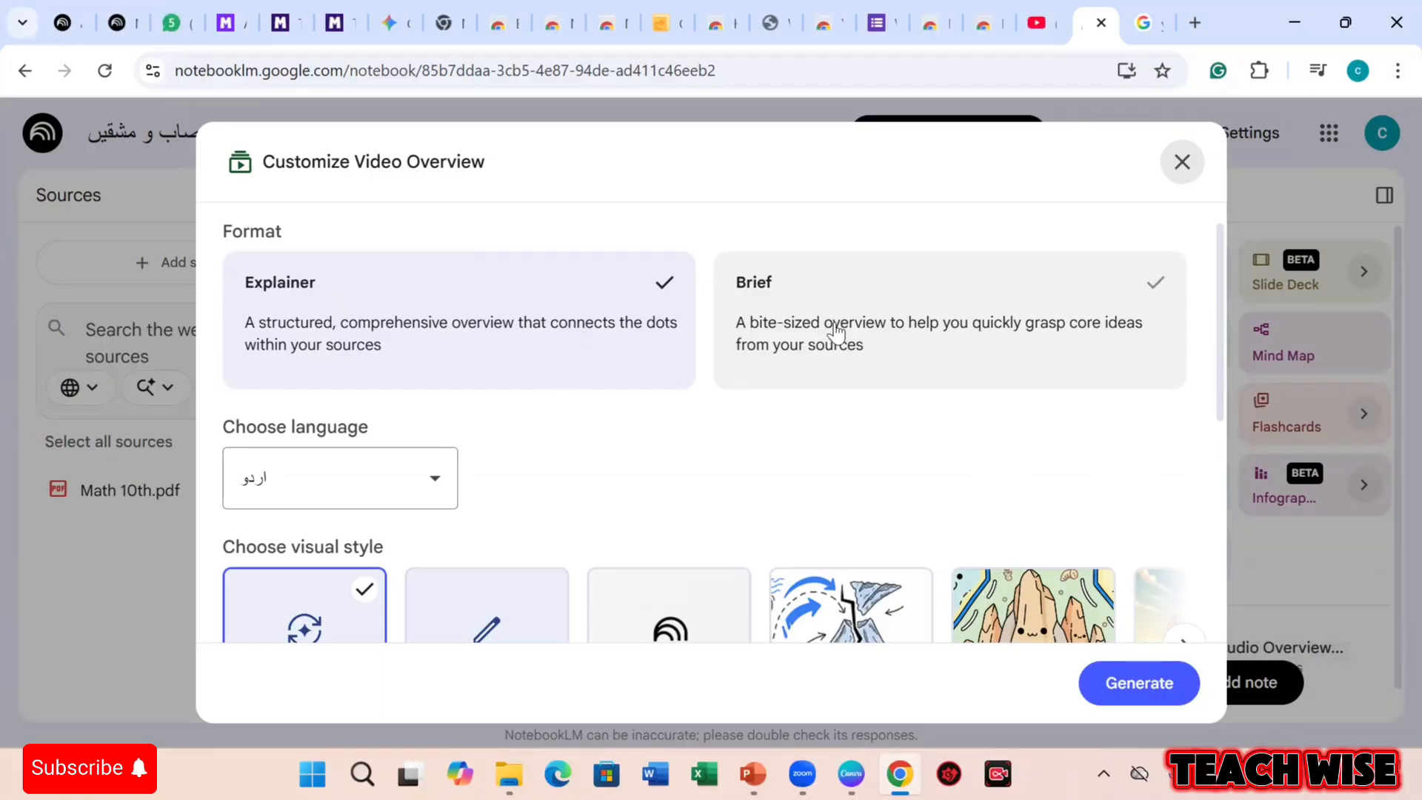
{"action": "scroll", "coordinate": [442, 385], "scroll_direction": "down", "scroll_amount": 2}
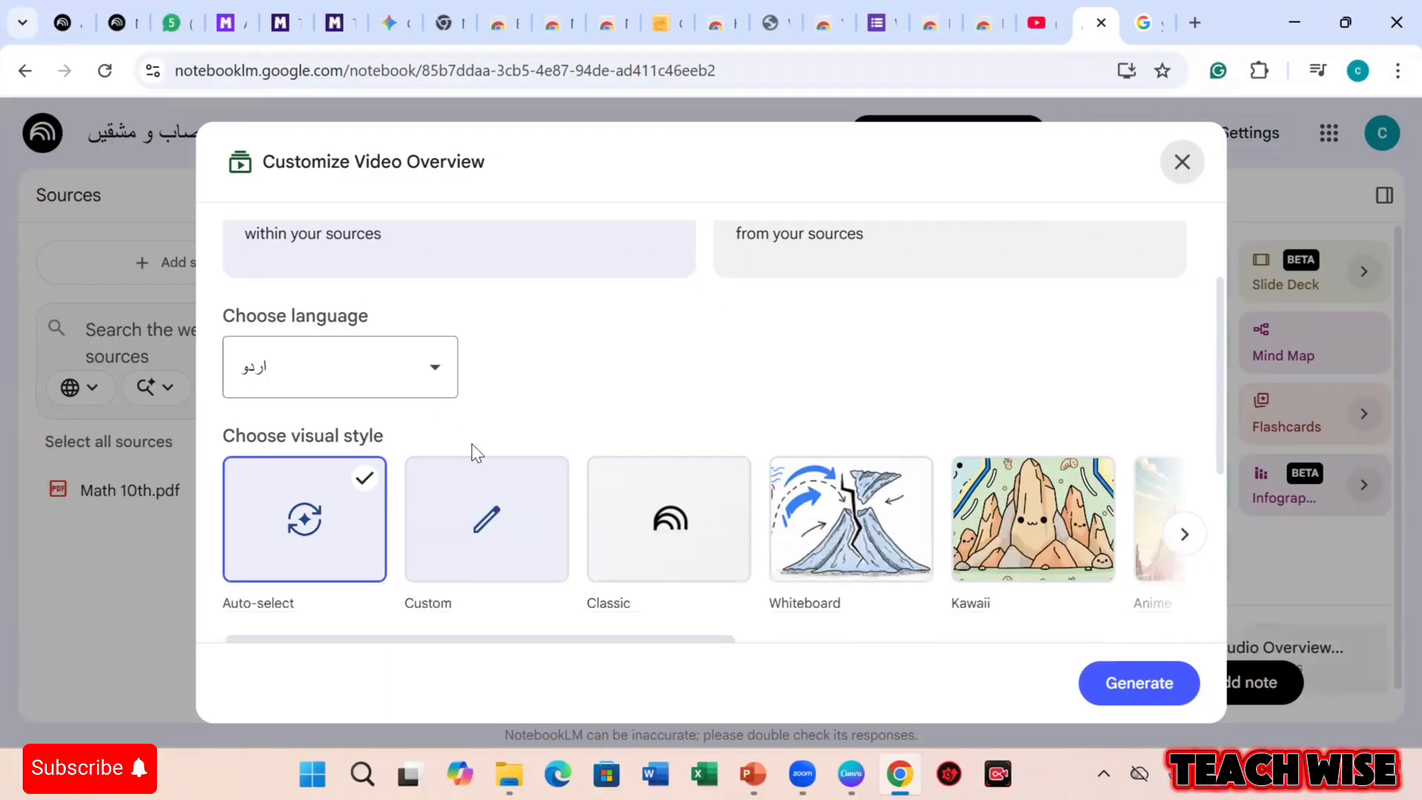
{"action": "scroll", "coordinate": [473, 451], "scroll_direction": "down", "scroll_amount": 3}
{"action": "scroll", "coordinate": [463, 422], "scroll_direction": "up", "scroll_amount": 2}
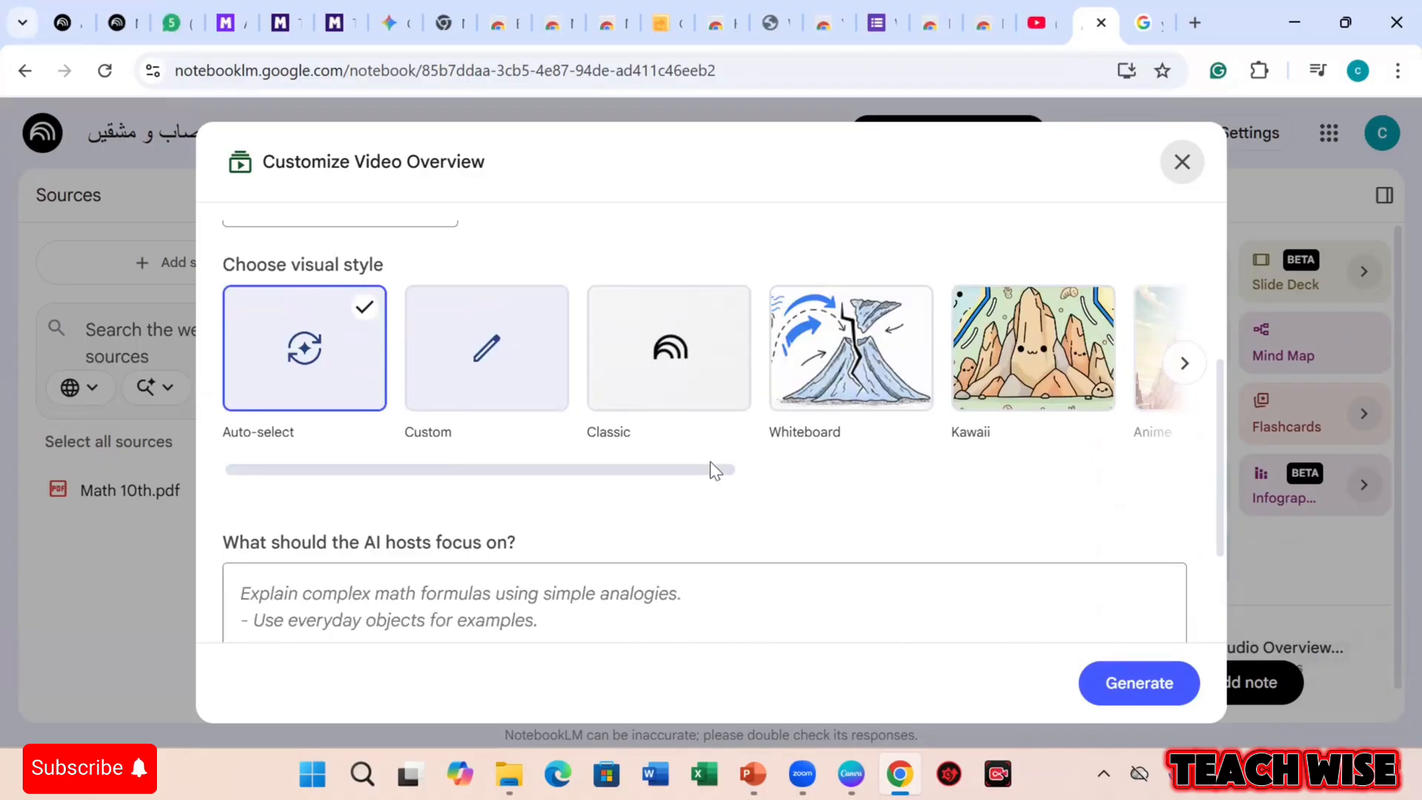
{"action": "left_click_drag", "start_coordinate": [715, 470], "coordinate": [613, 473]}
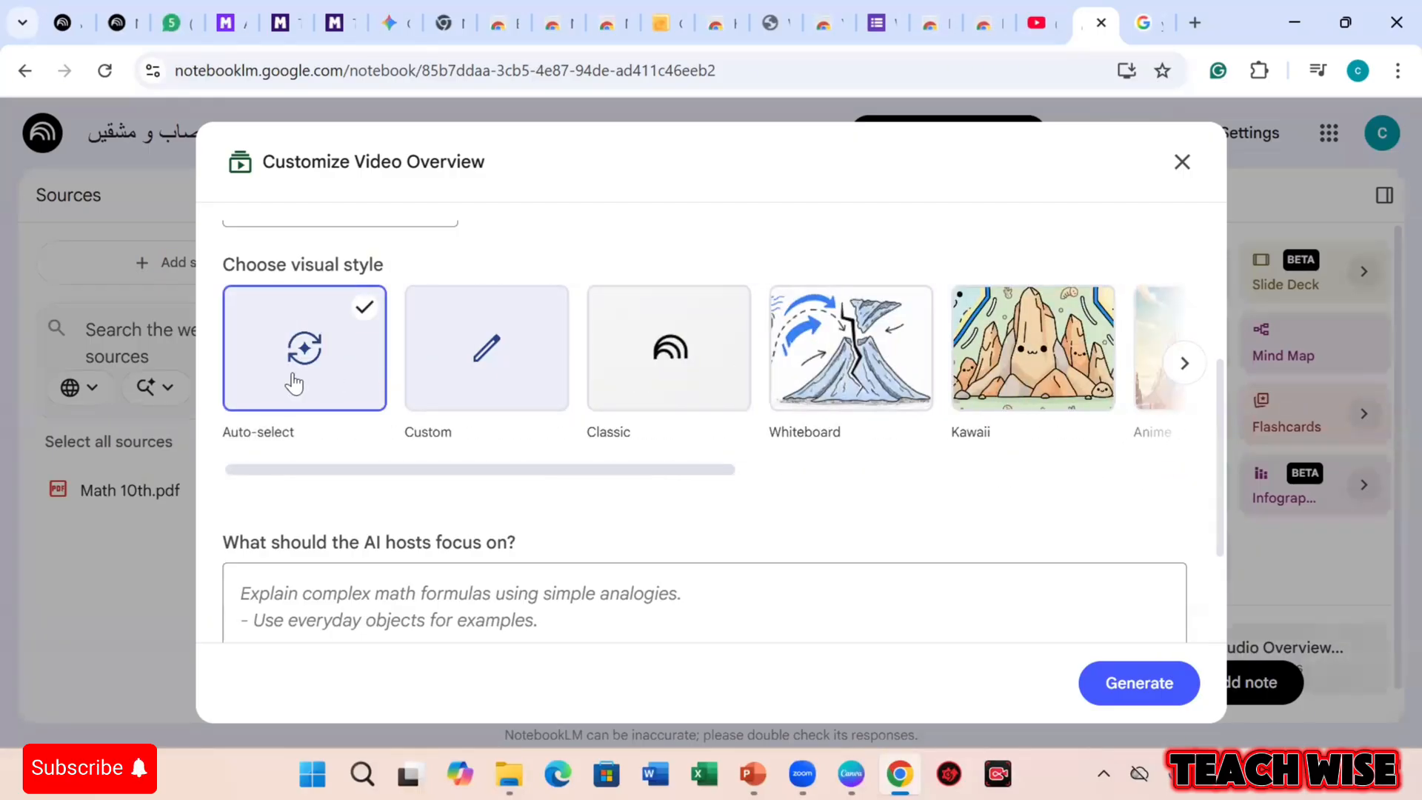
Preview the Simplify Concepts, Student Perspective and Exam Review focus suggestions for the Video Overview.
{"action": "scroll", "coordinate": [417, 498], "scroll_direction": "down", "scroll_amount": 3}
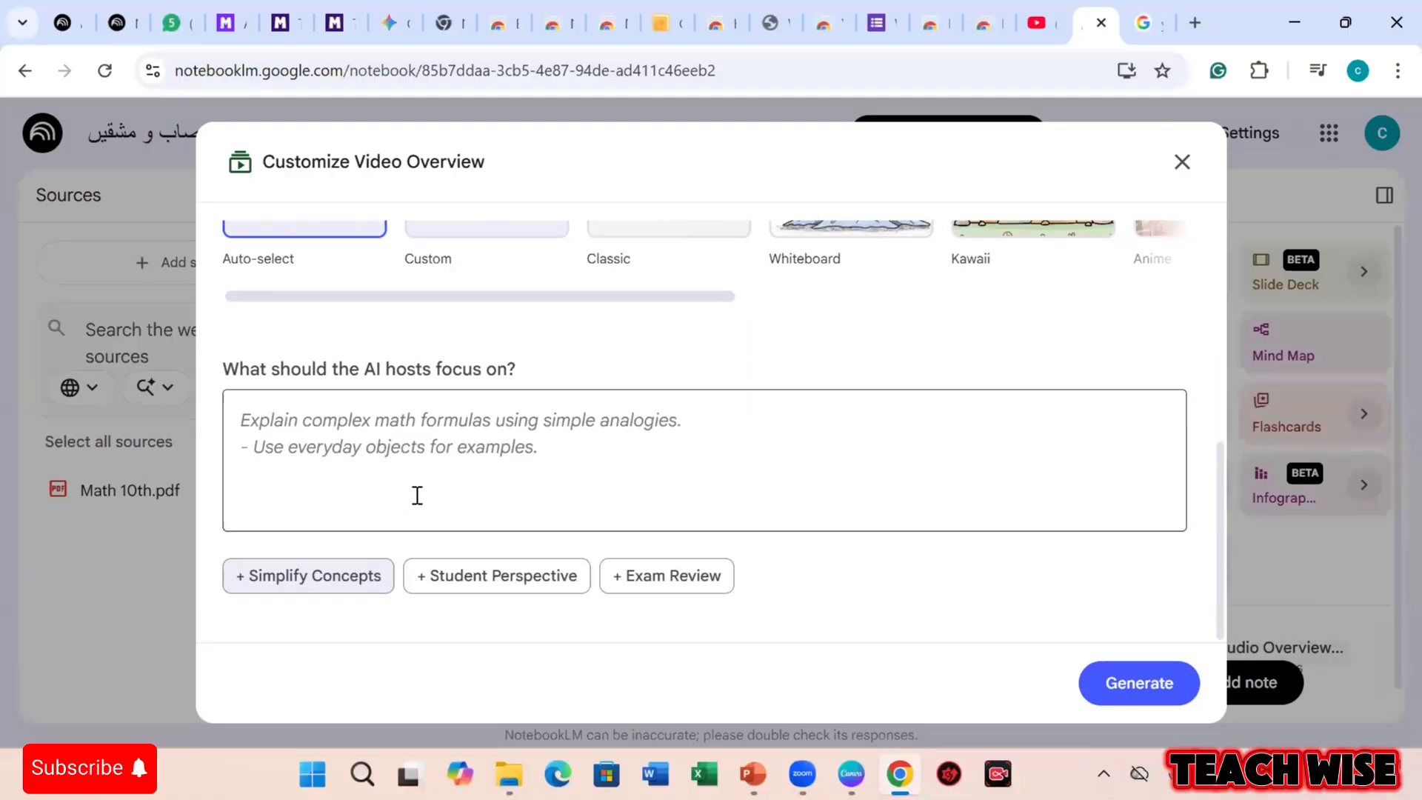
{"action": "left_click", "coordinate": [502, 586]}
{"action": "left_click", "coordinate": [333, 590]}
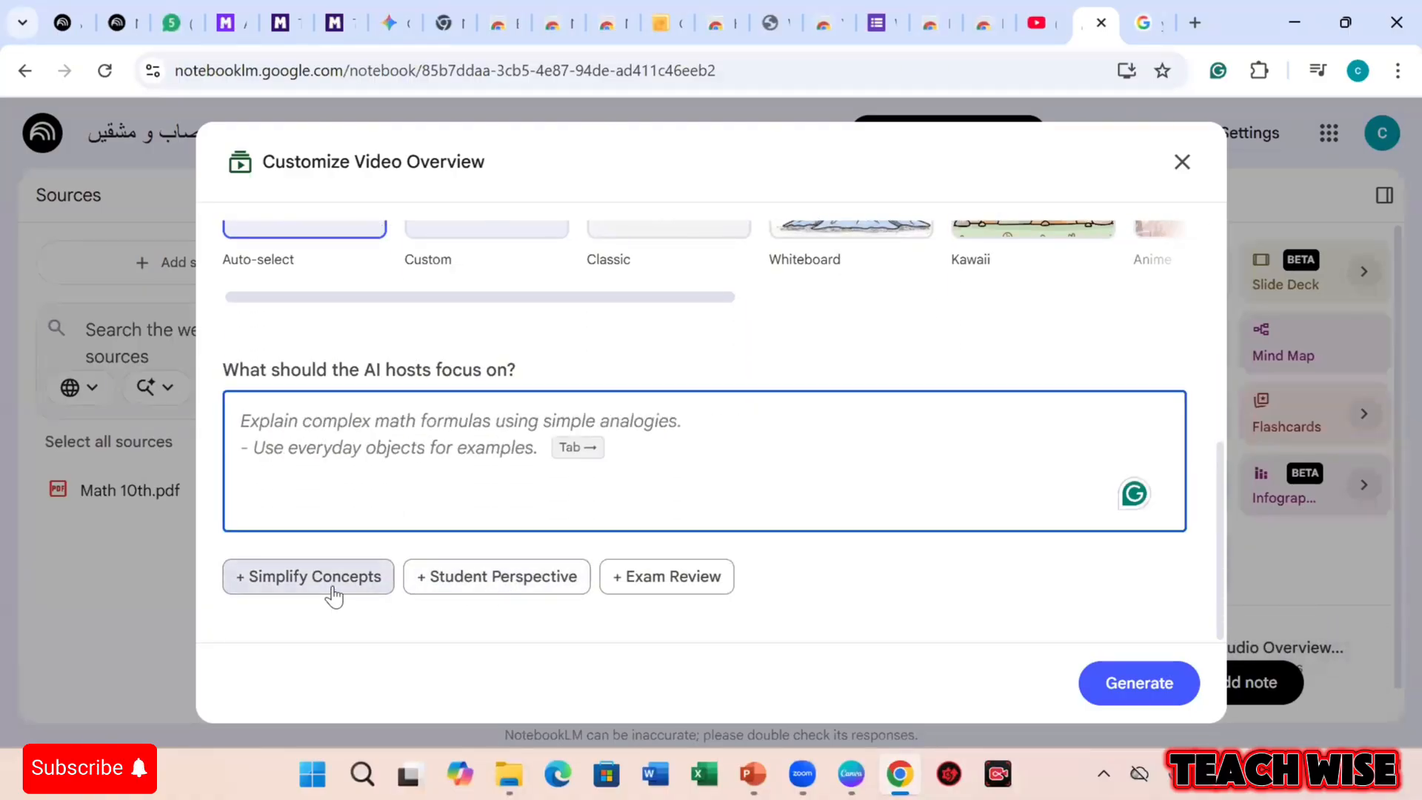
{"action": "left_click", "coordinate": [496, 585]}
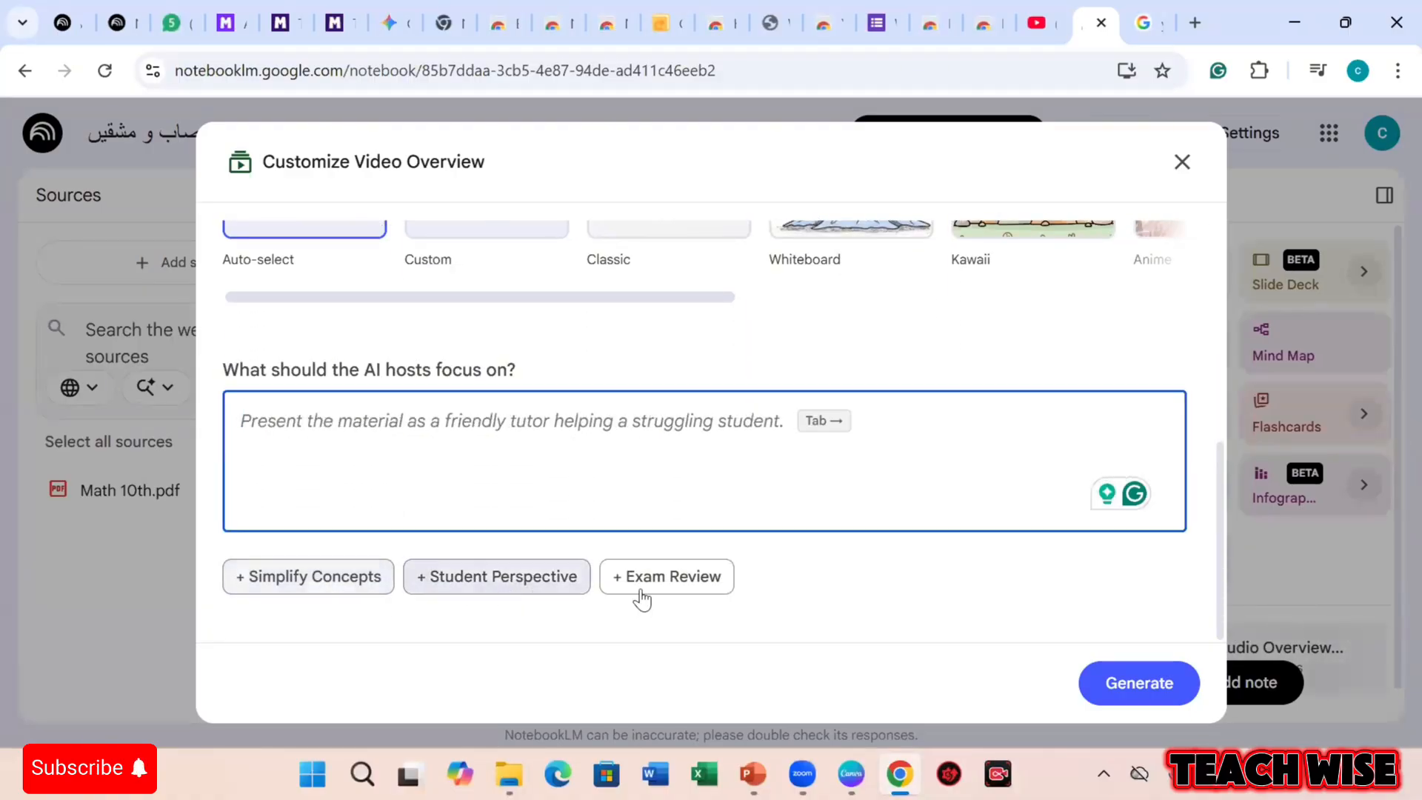
{"action": "left_click", "coordinate": [647, 581]}
{"action": "left_click", "coordinate": [360, 592]}
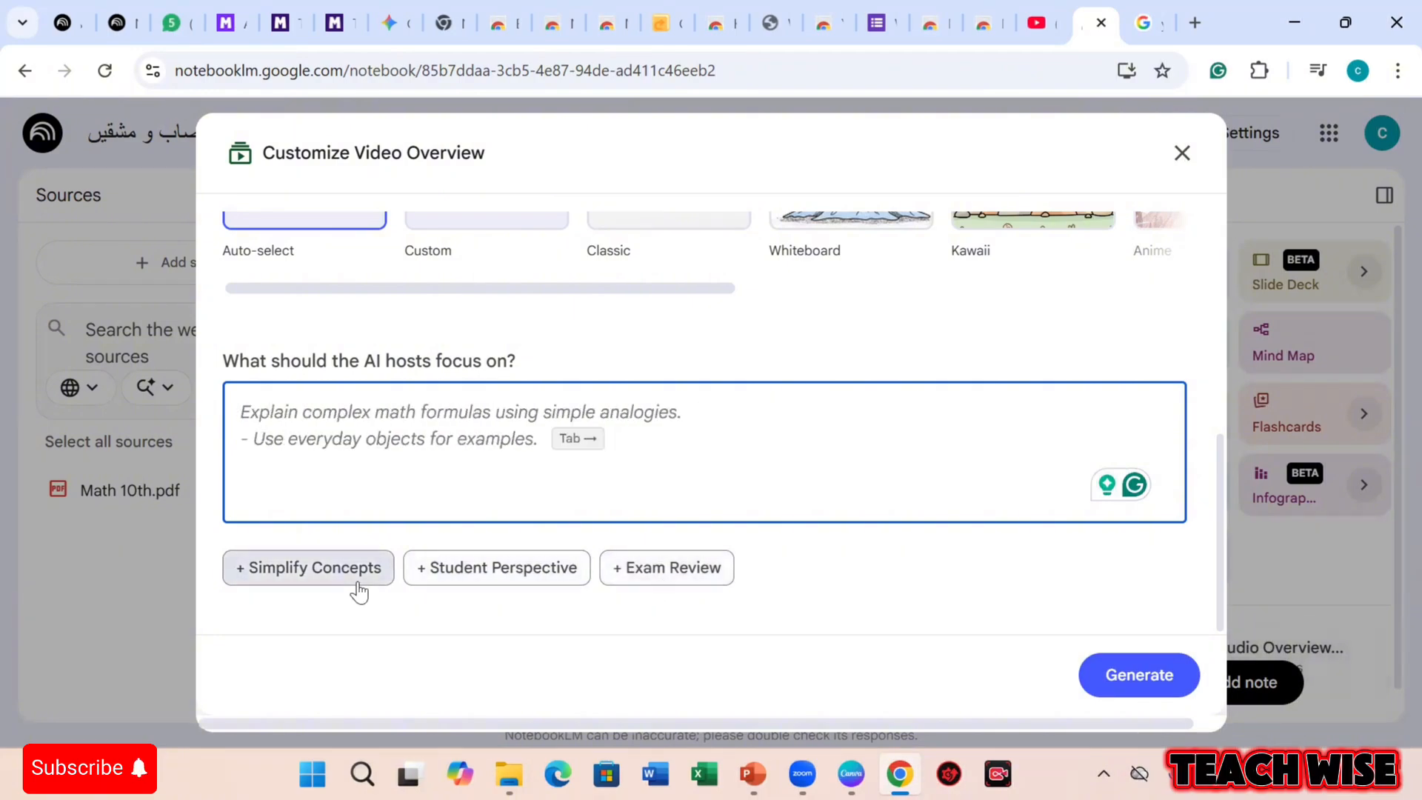
{"action": "left_click", "coordinate": [494, 568]}
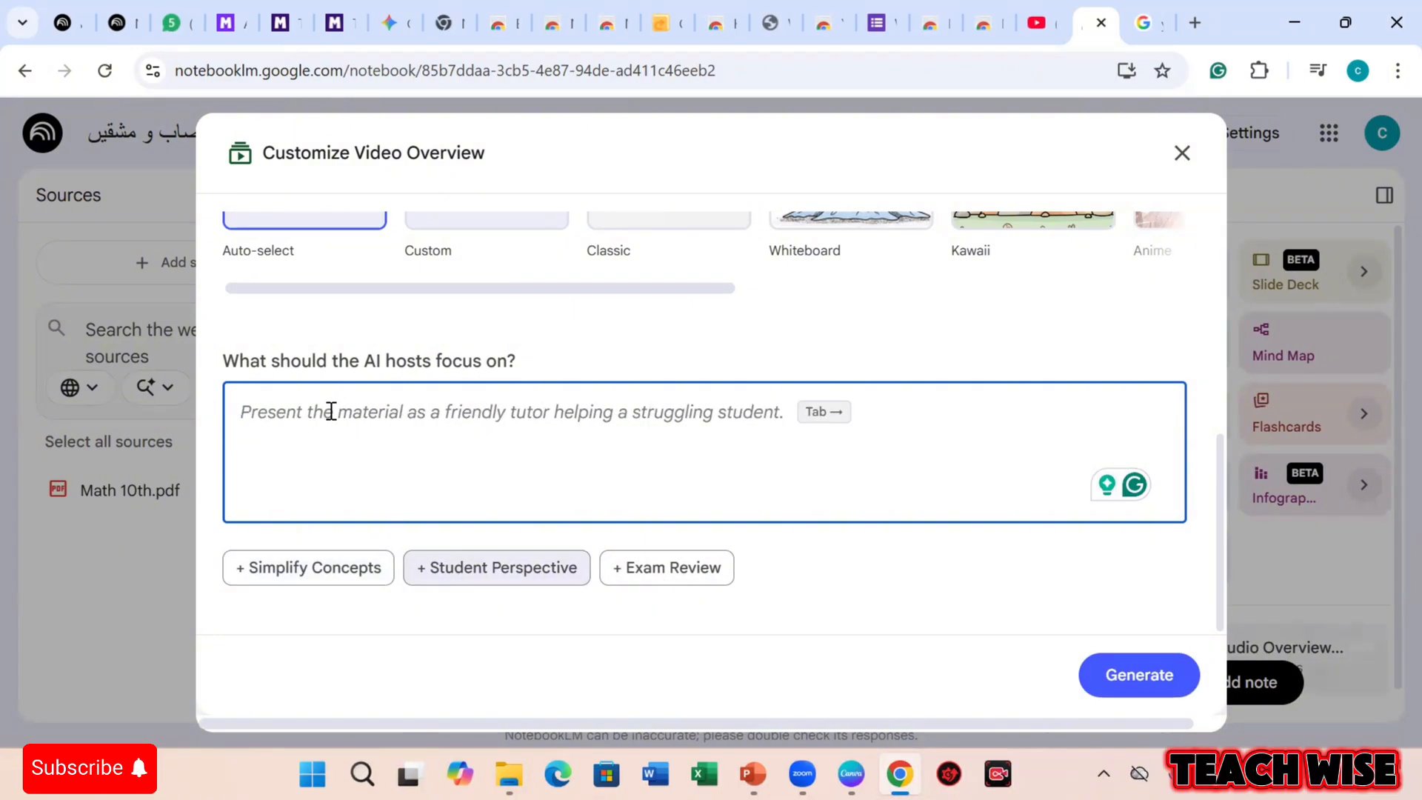
Enter "unit one 1 any excericse" as what the video's AI hosts should focus on.
{"action": "type", "text": "unit"}
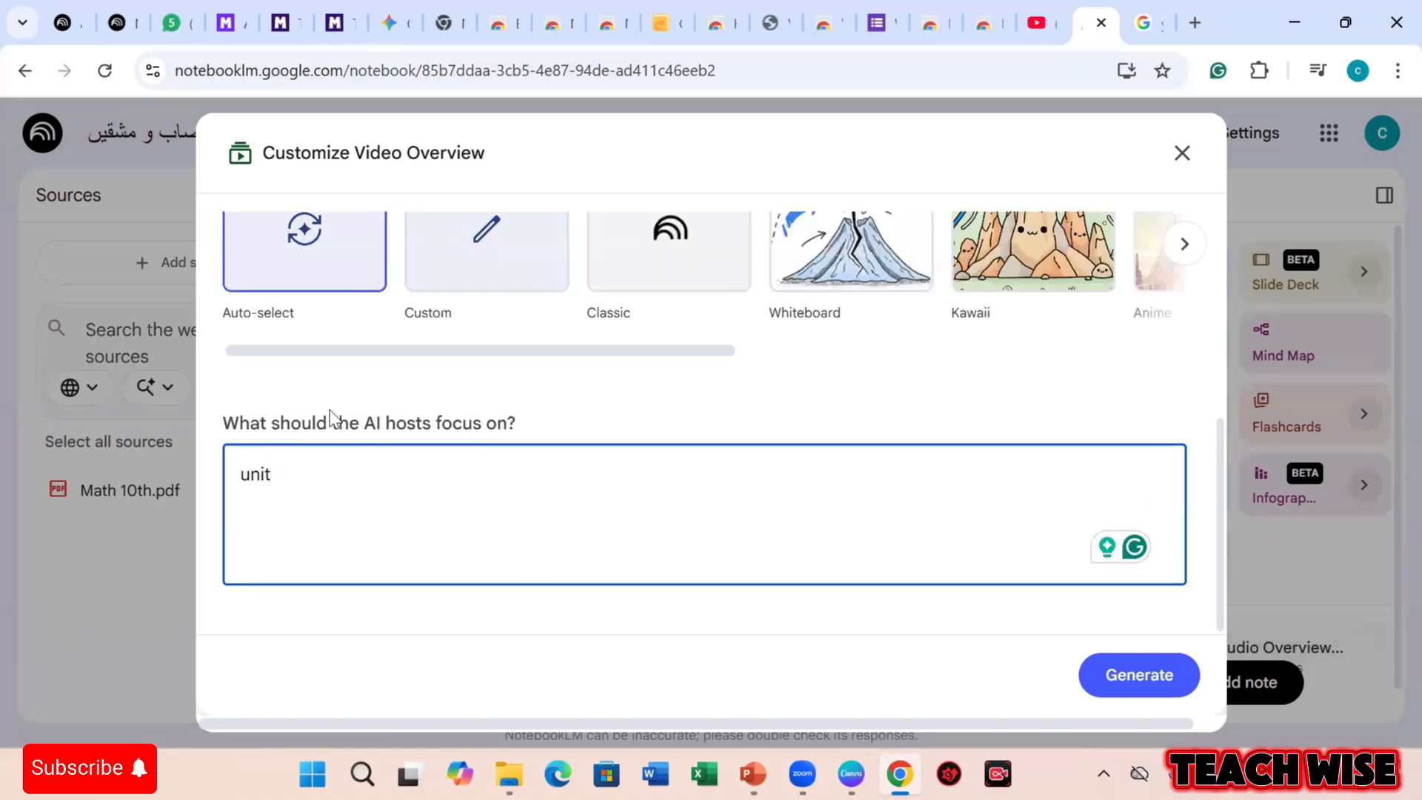
{"action": "type", "text": " o"}
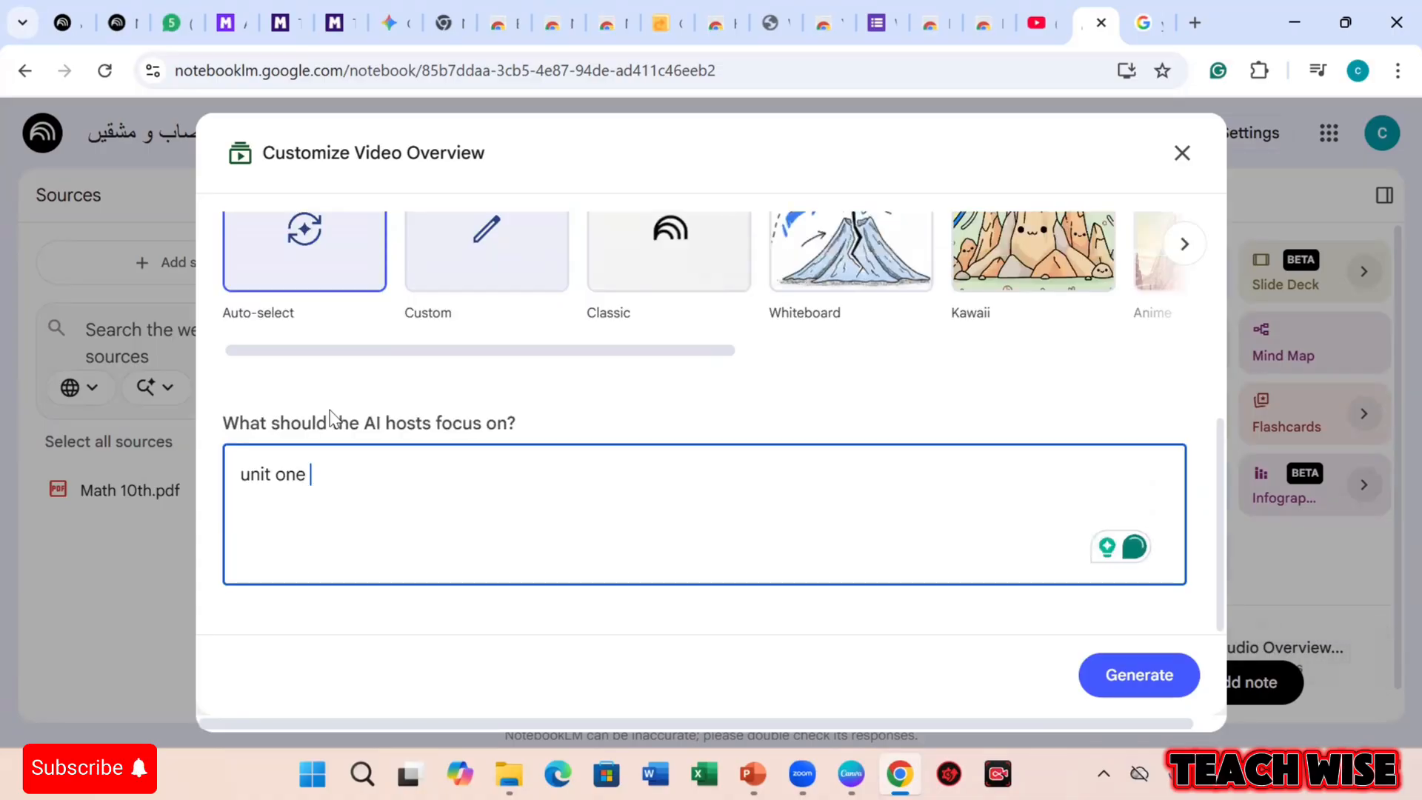
{"action": "type", "text": "ne "}
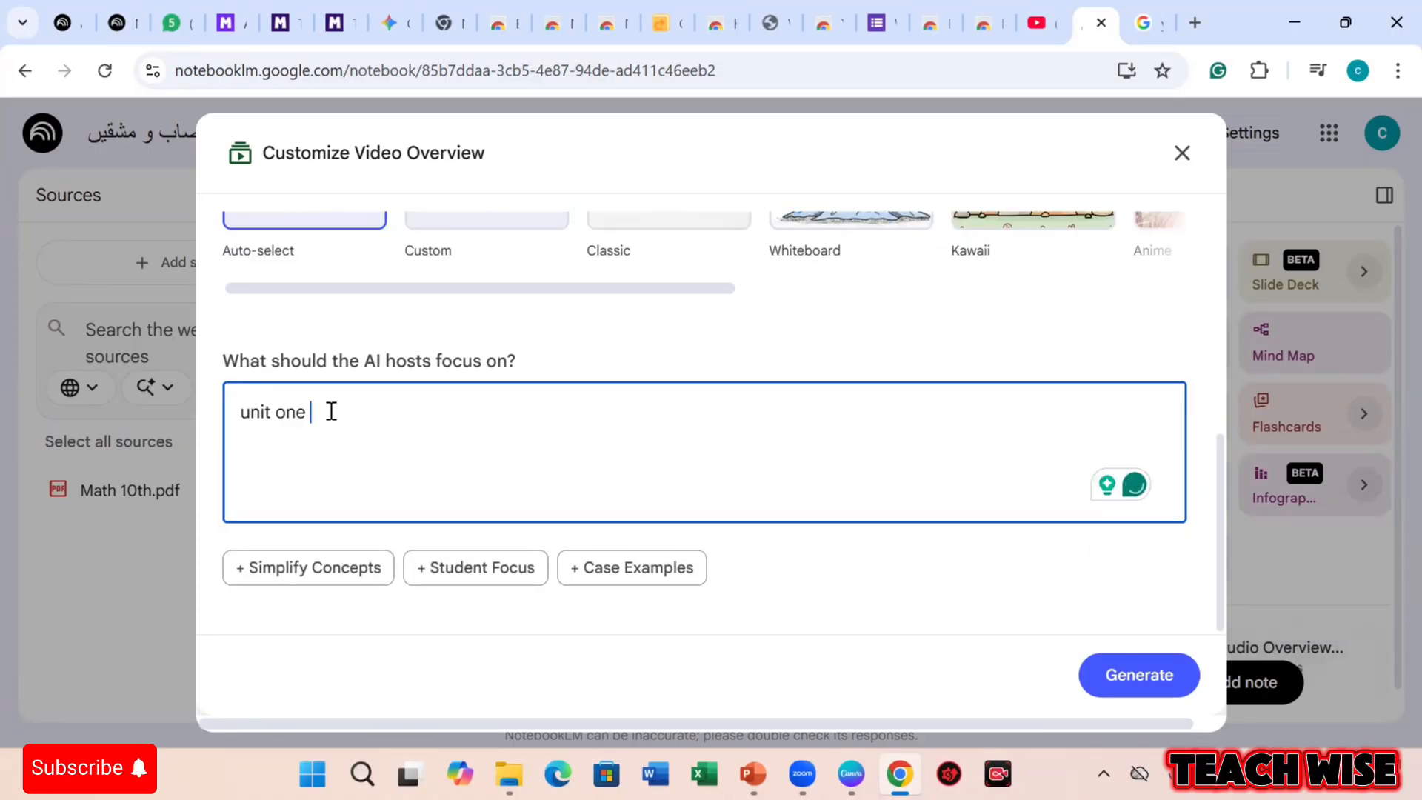
{"action": "type", "text": "1"}
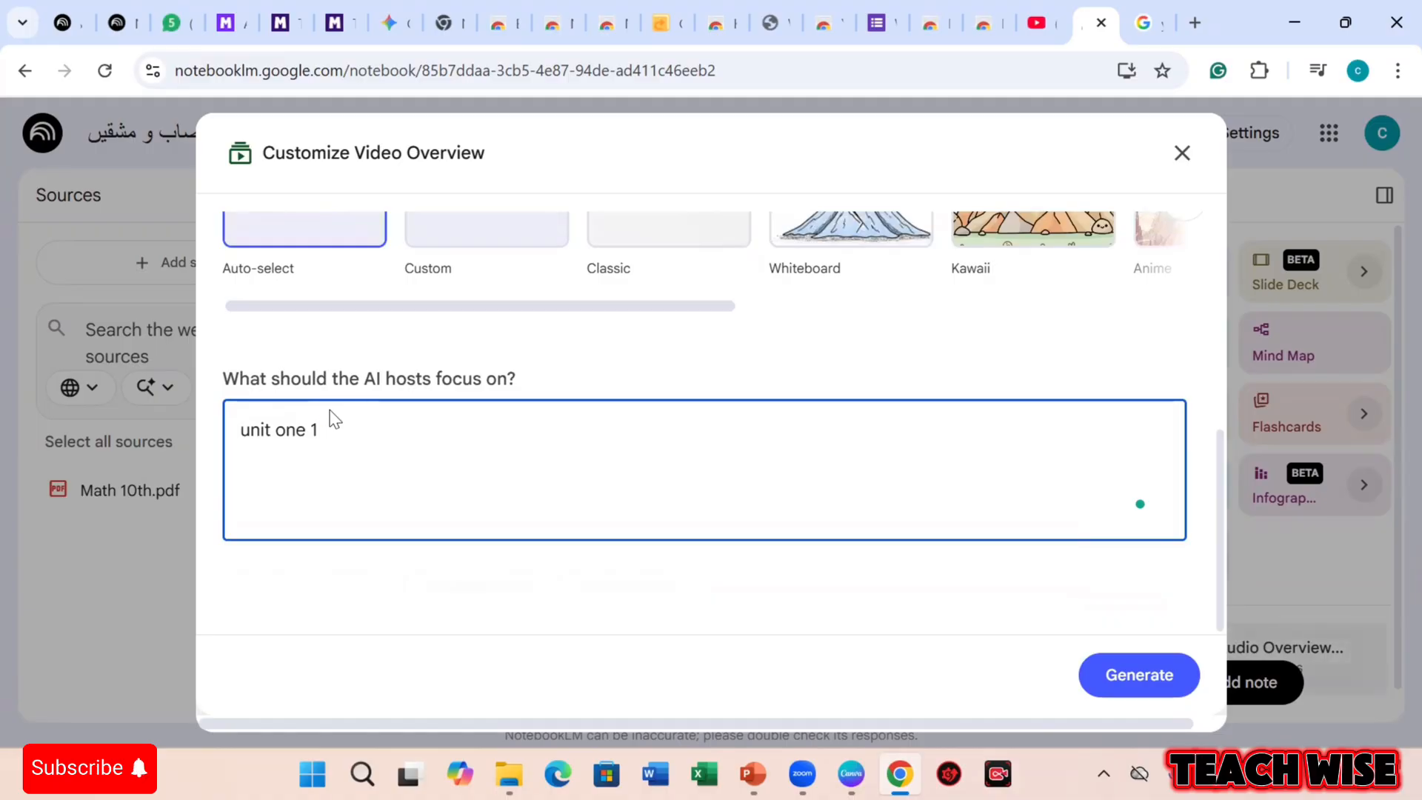
{"action": "type", "text": " any ex"}
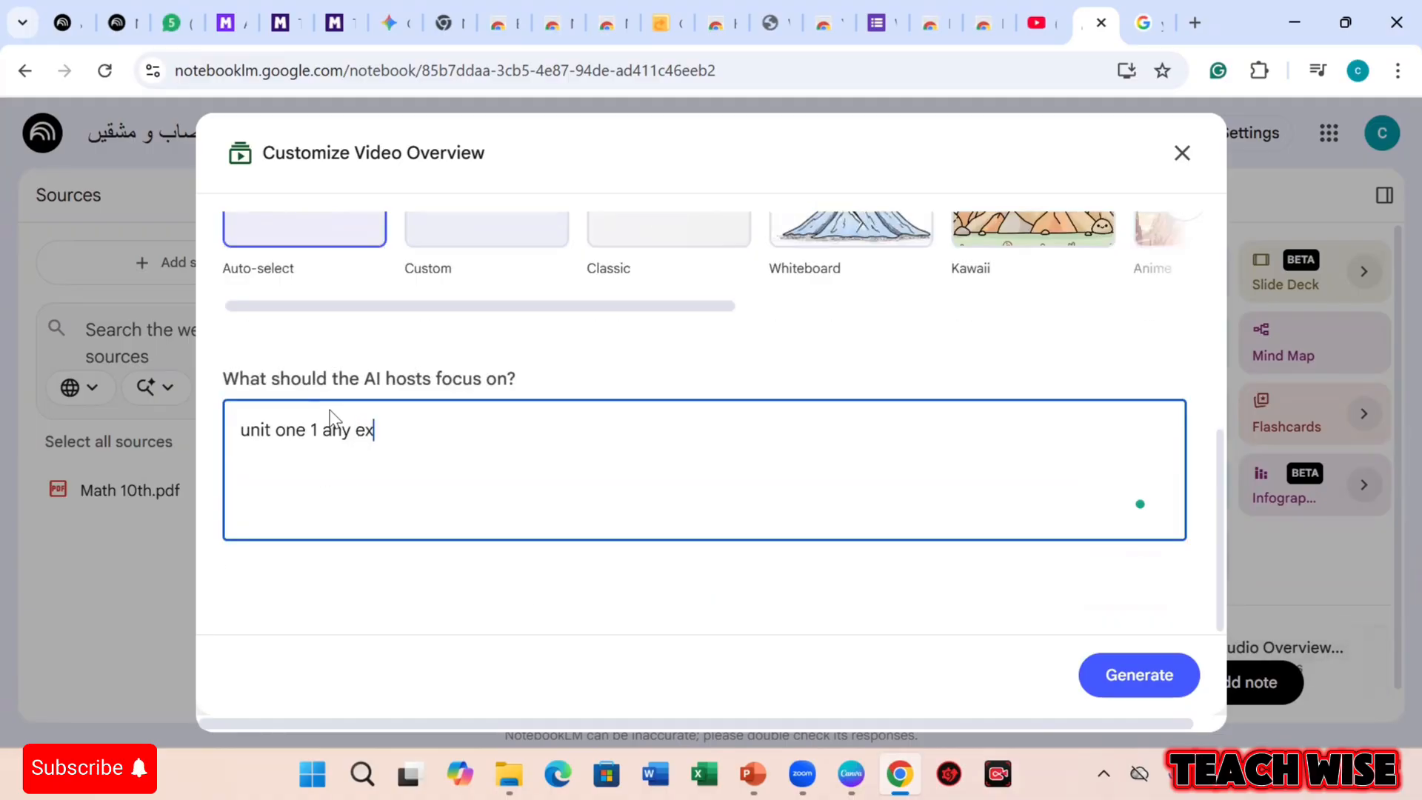
{"action": "type", "text": "cericse"}
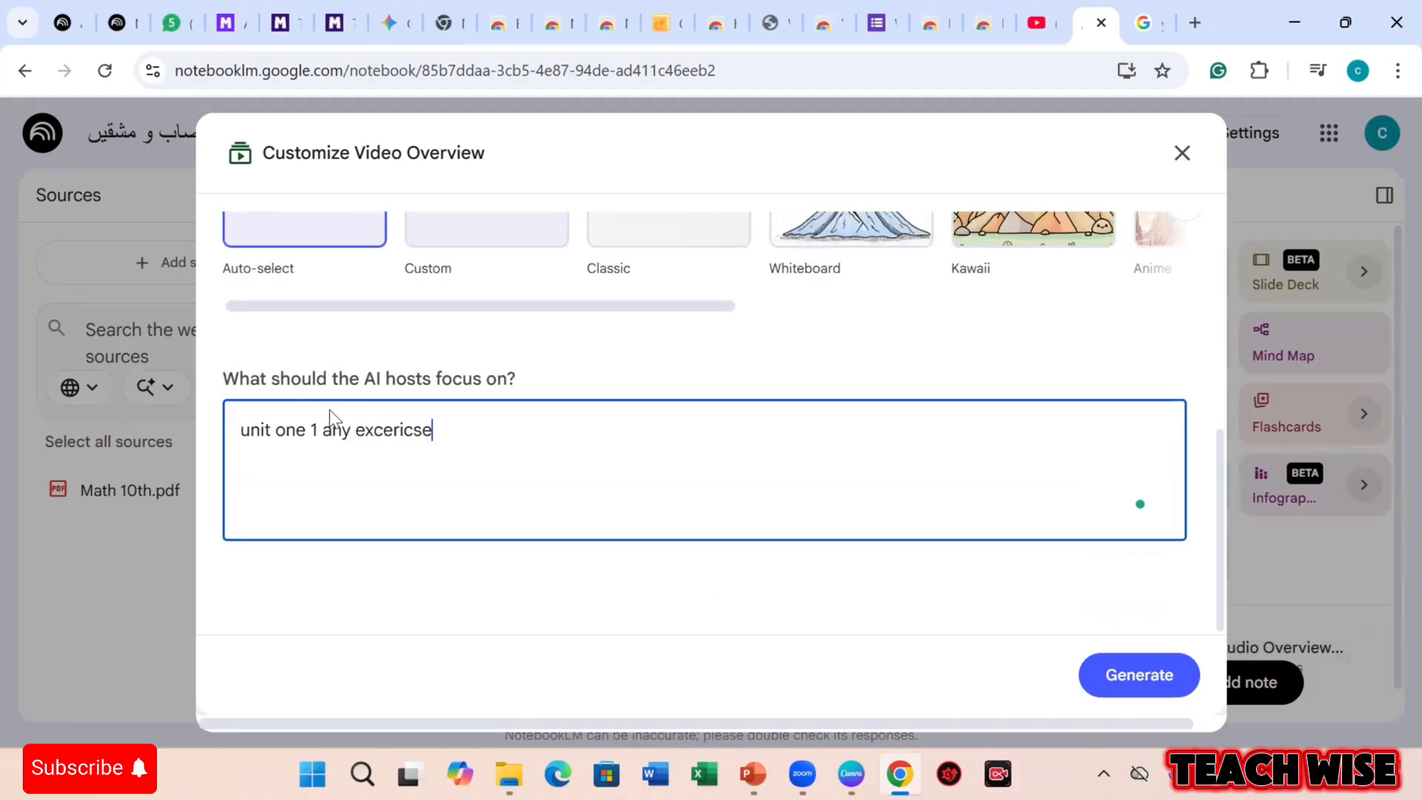
Edit the video's focus prompt to read "unit one 1.1 solve any excericse".
{"action": "left_click", "coordinate": [317, 475]}
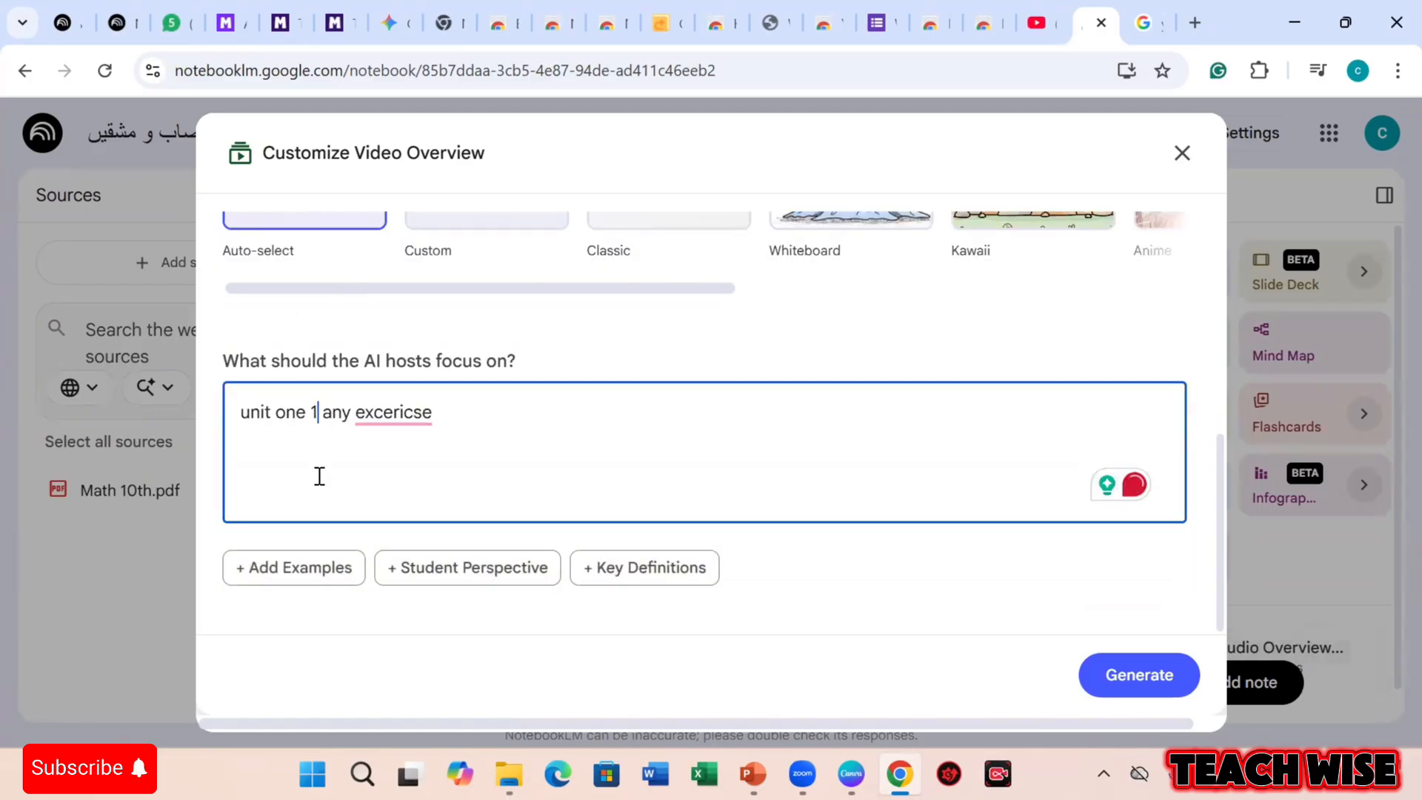
{"action": "type", "text": "."}
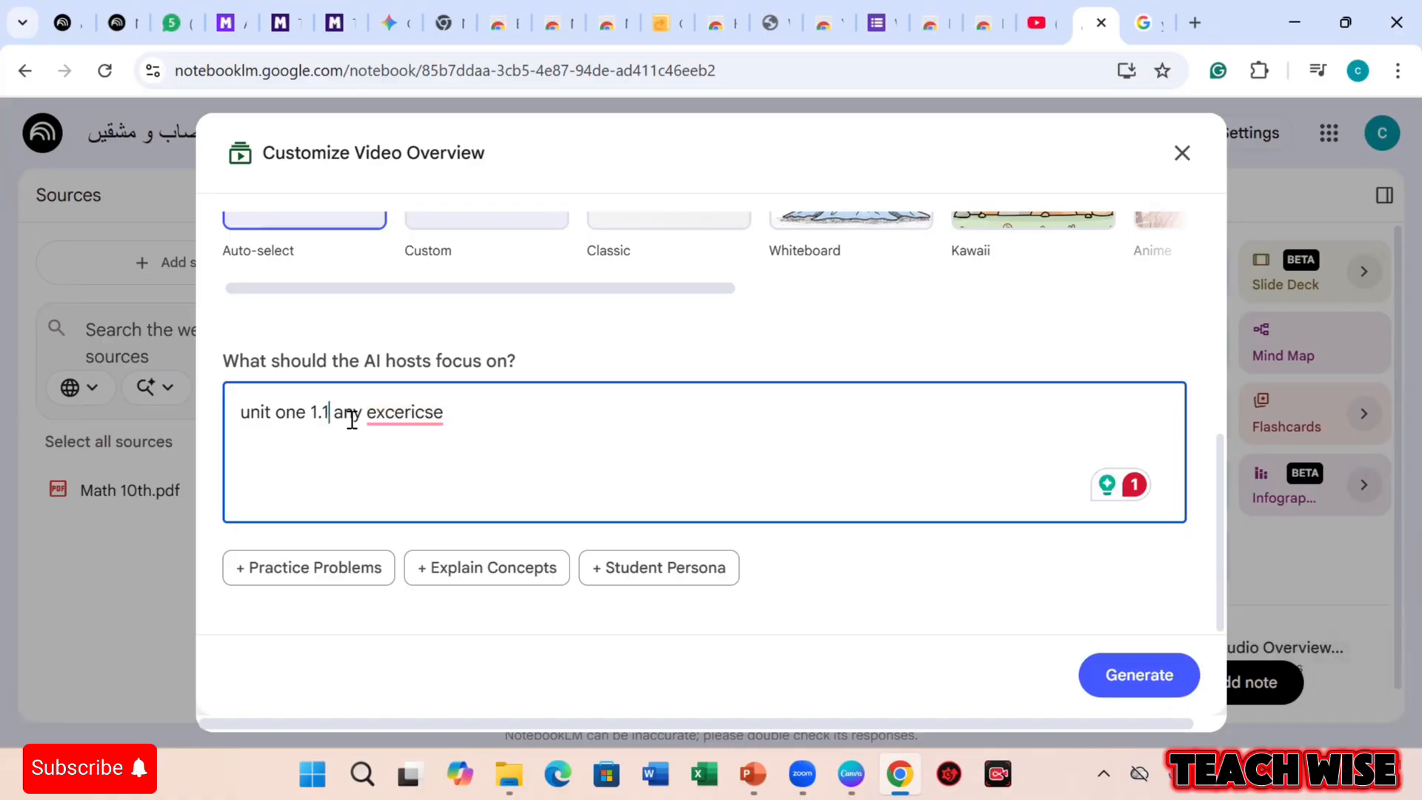
{"action": "type", "text": "solv"}
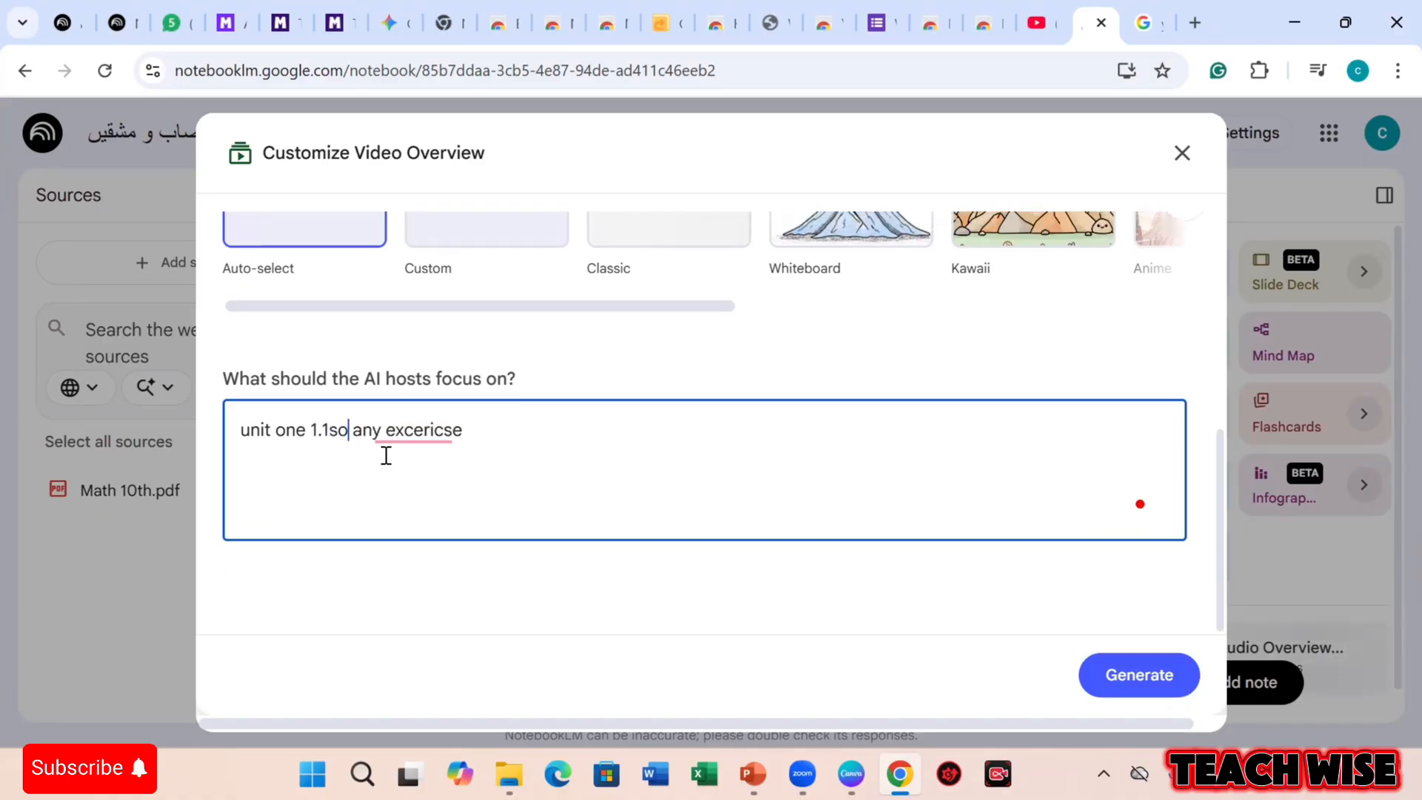
{"action": "type", "text": "e"}
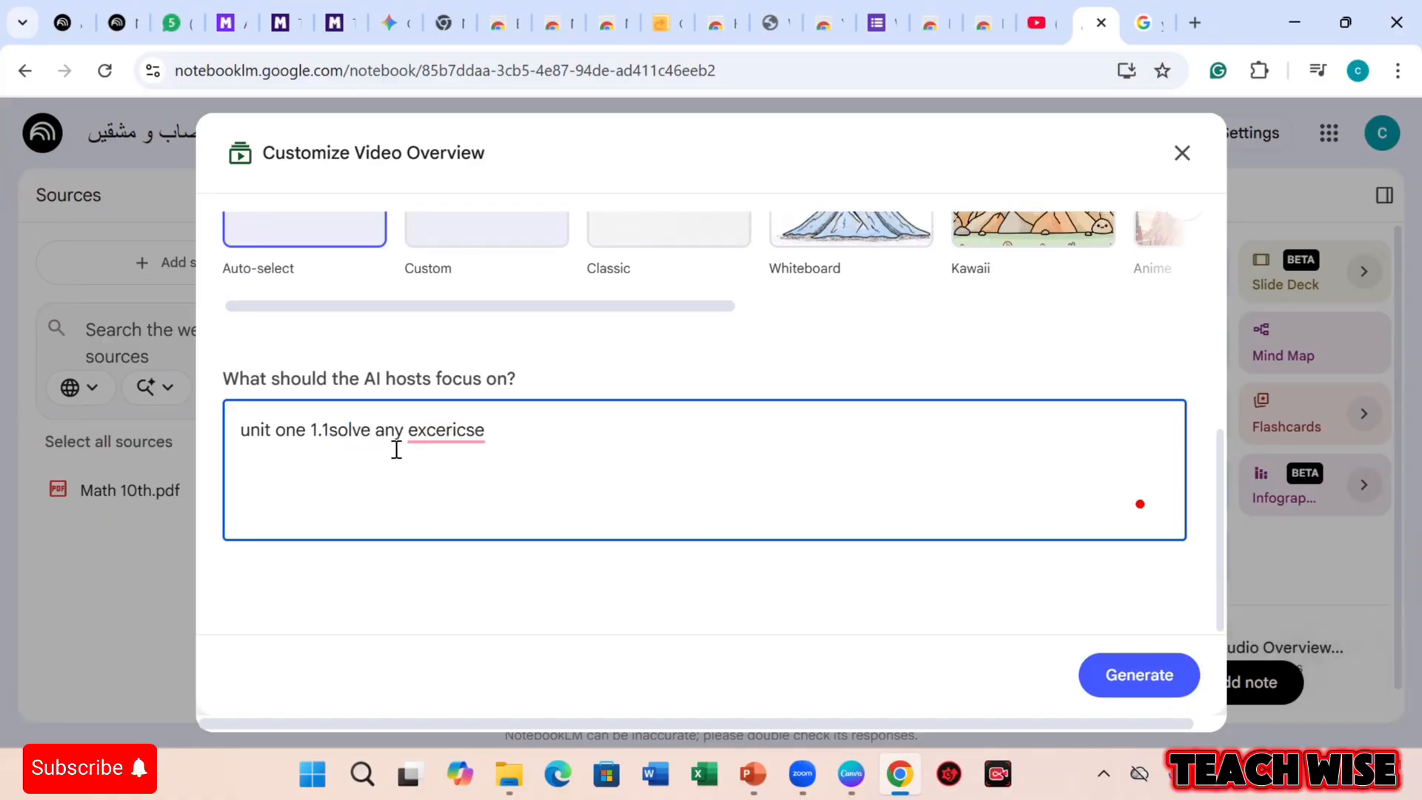
{"action": "left_click", "coordinate": [335, 424]}
{"action": "left_click", "coordinate": [330, 428]}
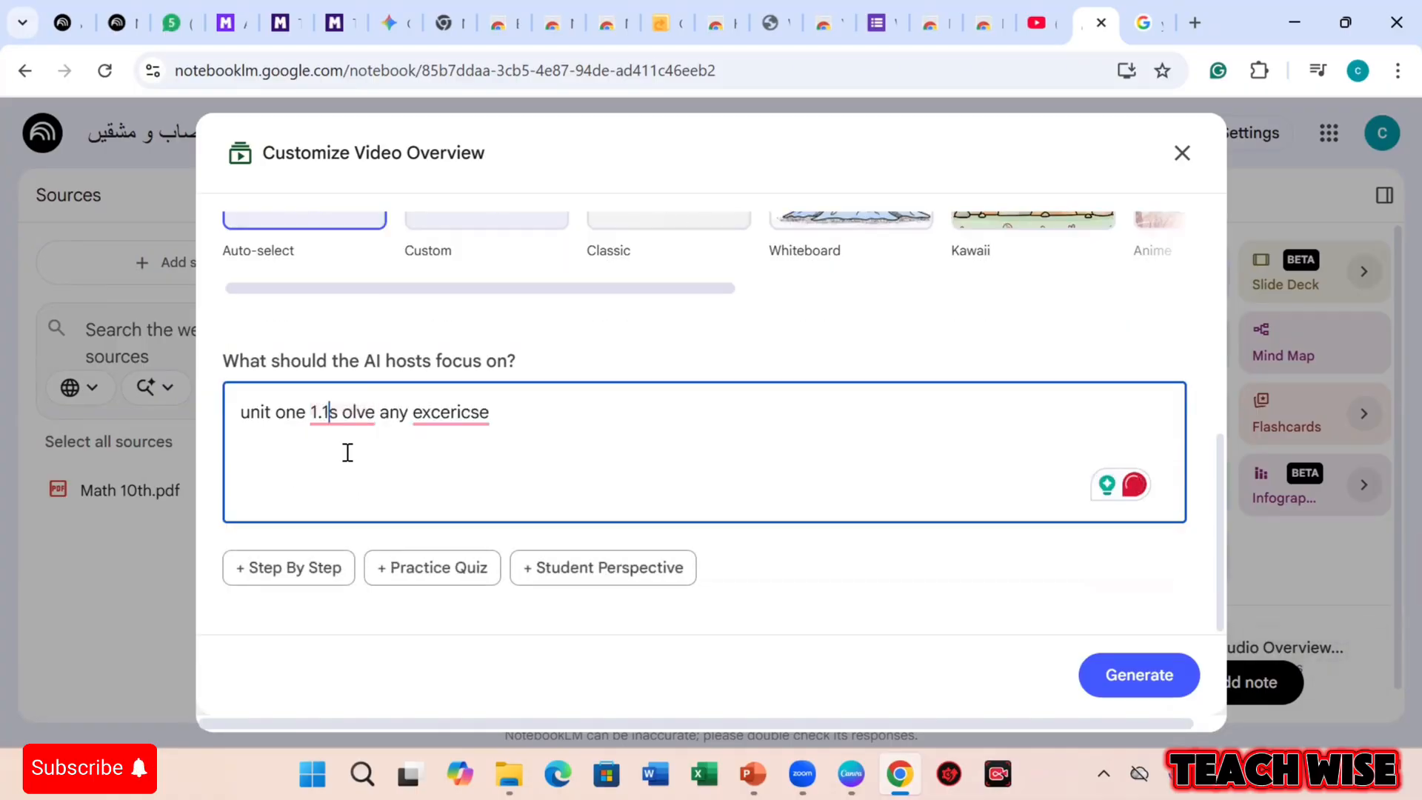
{"action": "left_click", "coordinate": [345, 418]}
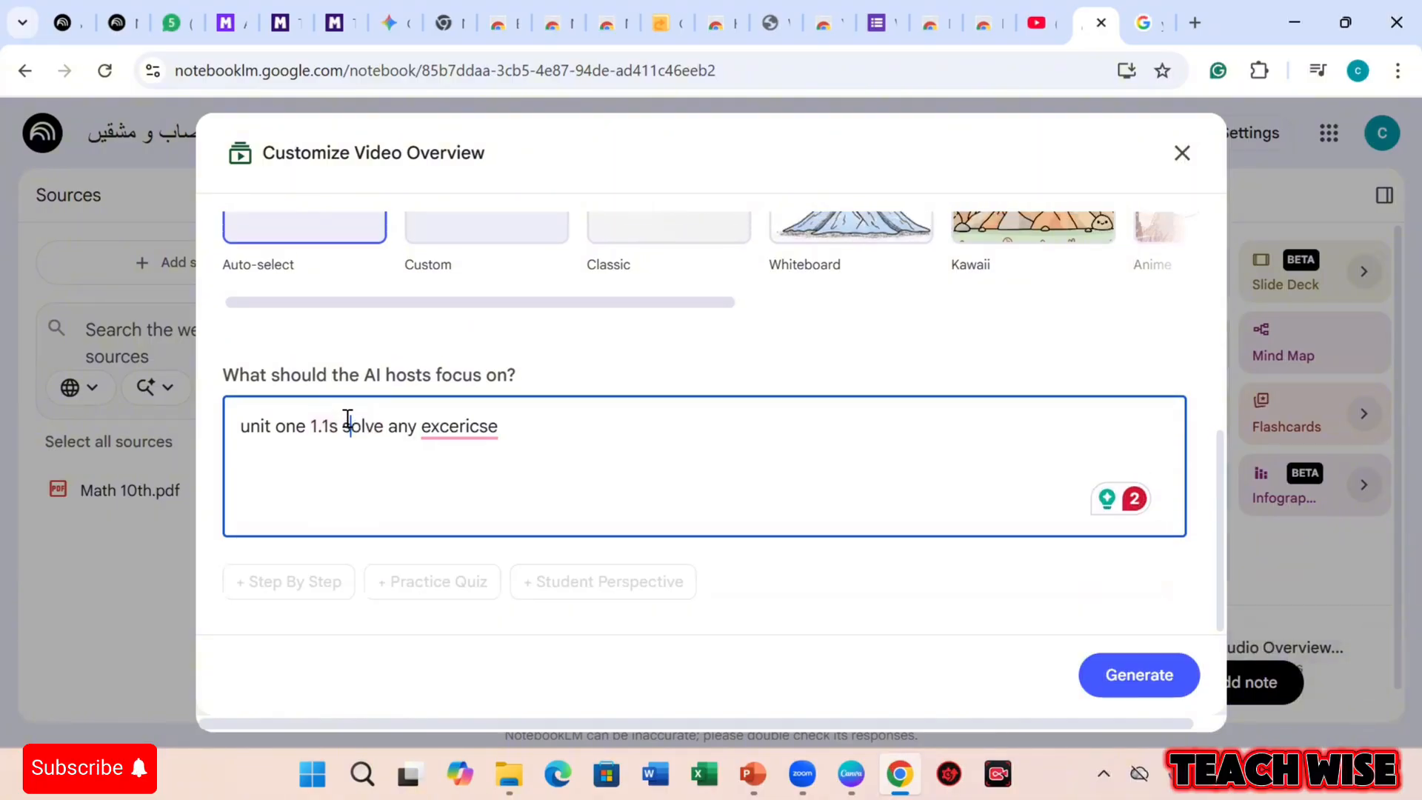
{"action": "type", "text": "s"}
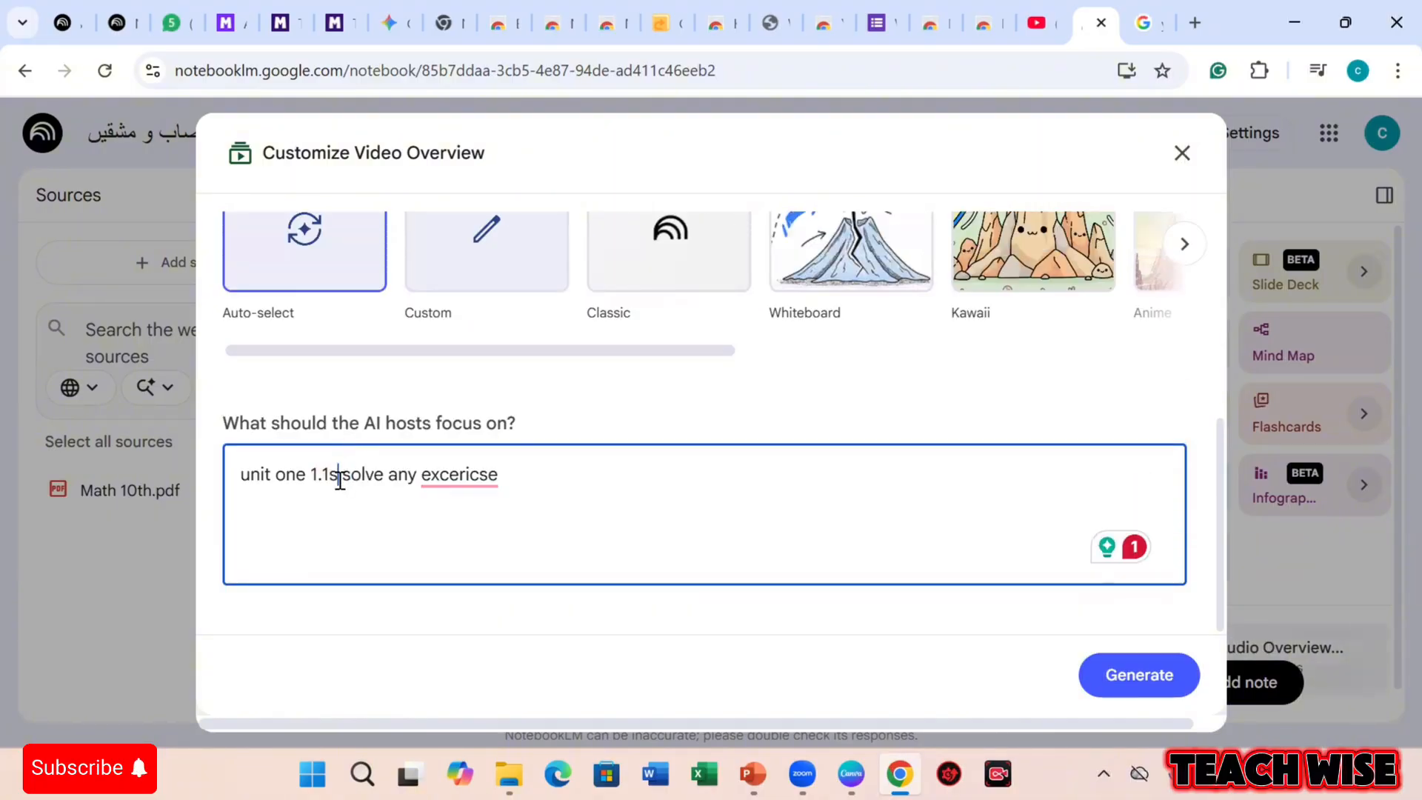
{"action": "key", "text": "BackSpace"}
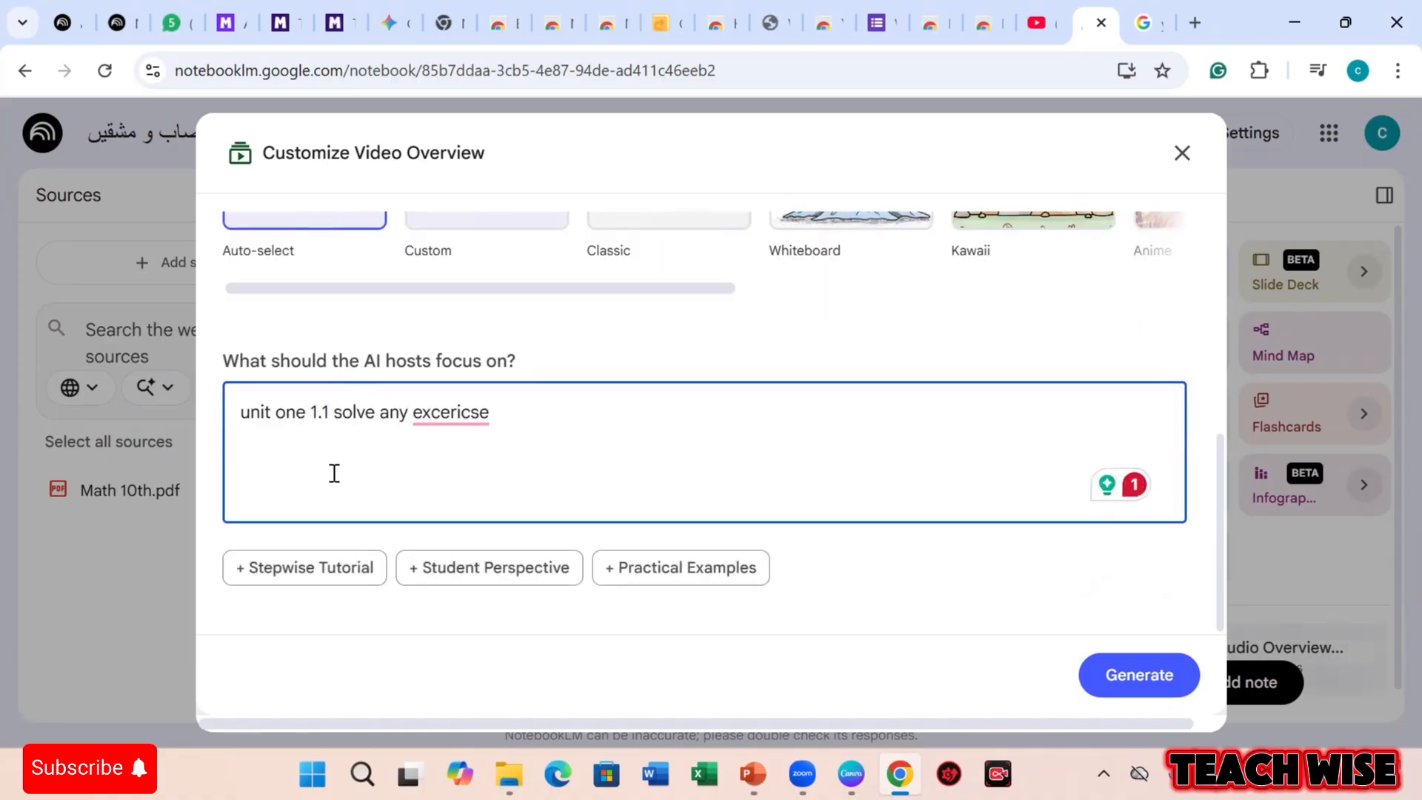
Insert the word "excercise" before 1.1 in the video's focus prompt.
{"action": "type", "text": "excei"}
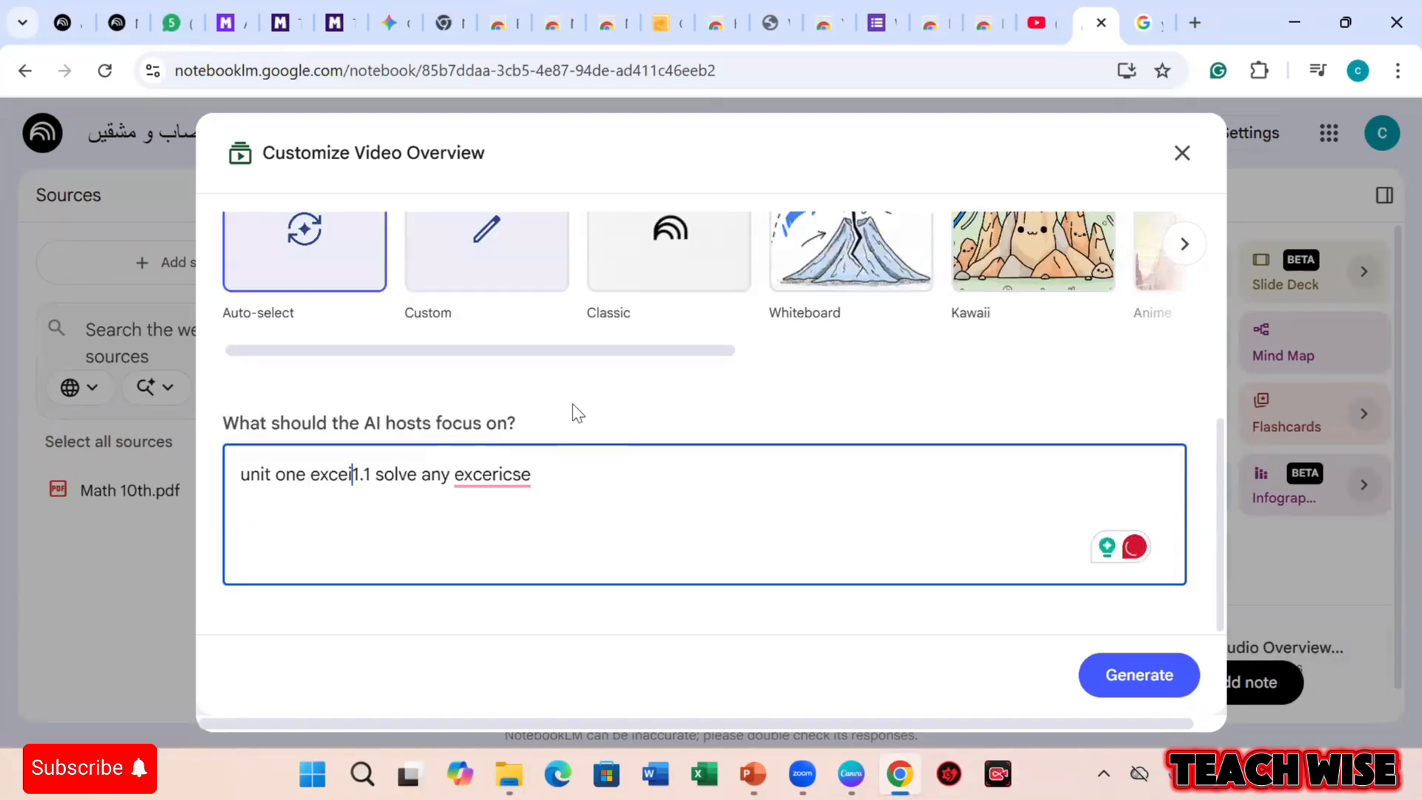
{"action": "key", "text": "BackSpace"}
{"action": "type", "text": "rcise"}
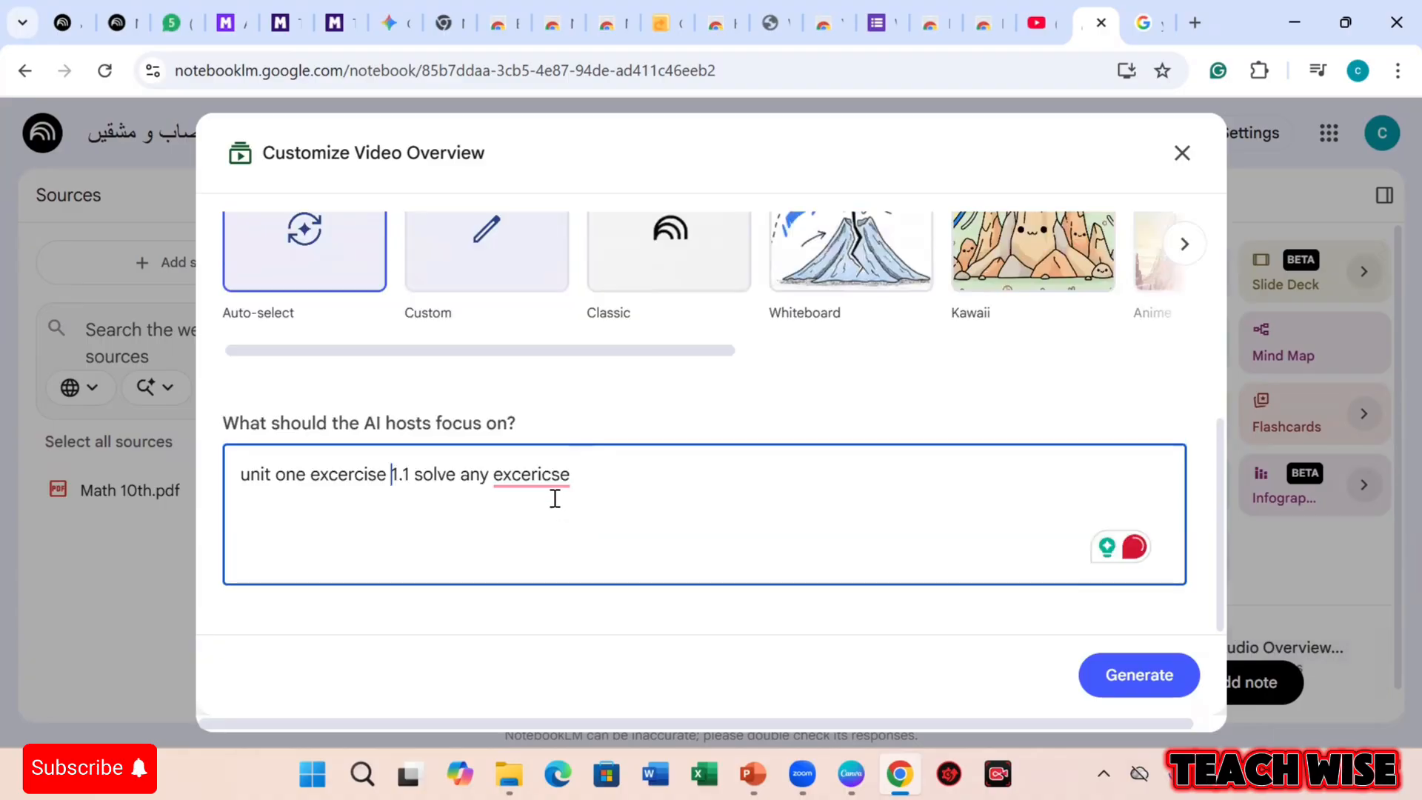
Shorten the video's focus prompt to "unit one excercise 1.1 solve" and generate the Video Overview.
{"action": "left_click", "coordinate": [489, 431]}
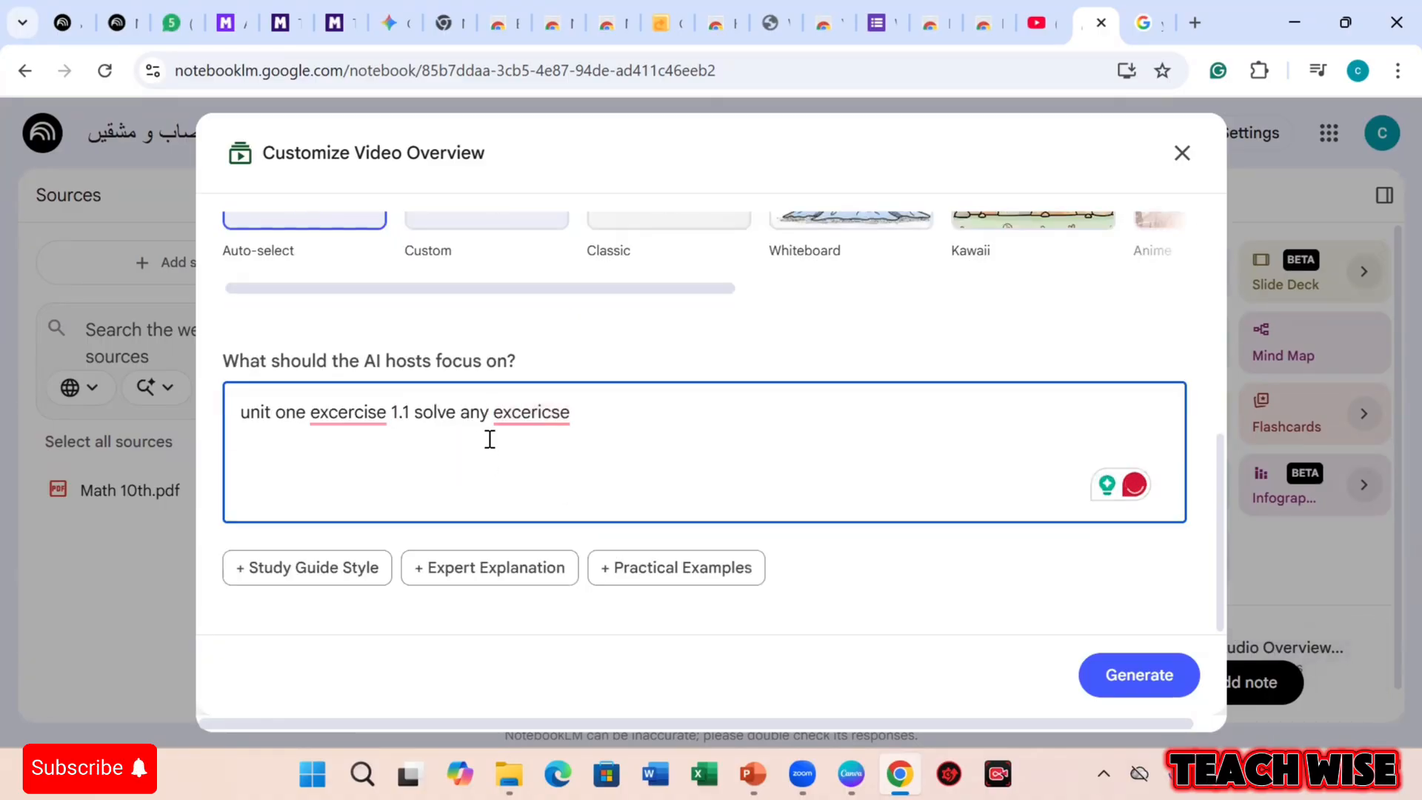
{"action": "key", "text": "BackSpace"}
{"action": "key", "text": "BackSpace"}
{"action": "key", "text": "BackSpace"}
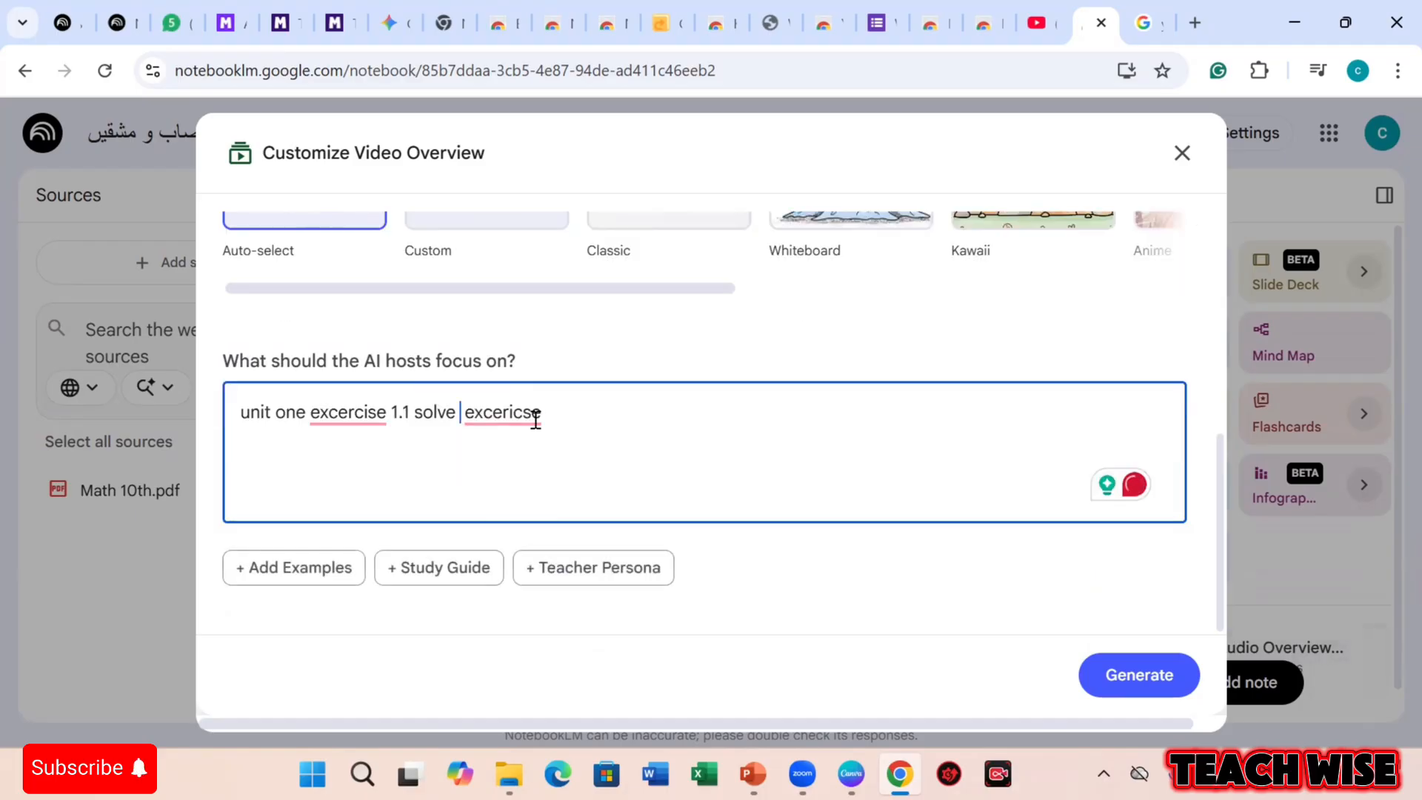
{"action": "left_click_drag", "start_coordinate": [541, 411], "coordinate": [463, 412]}
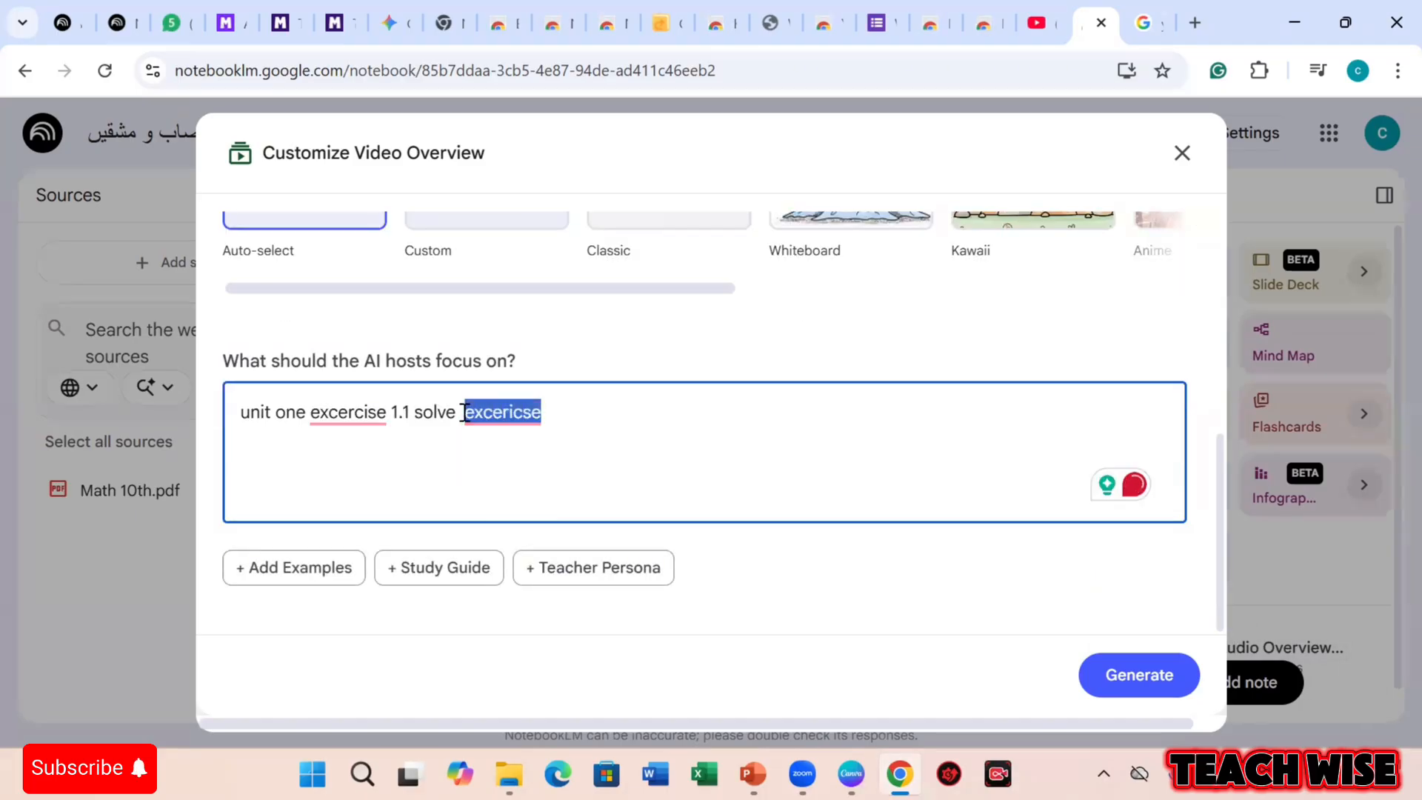
{"action": "key", "text": "BackSpace"}
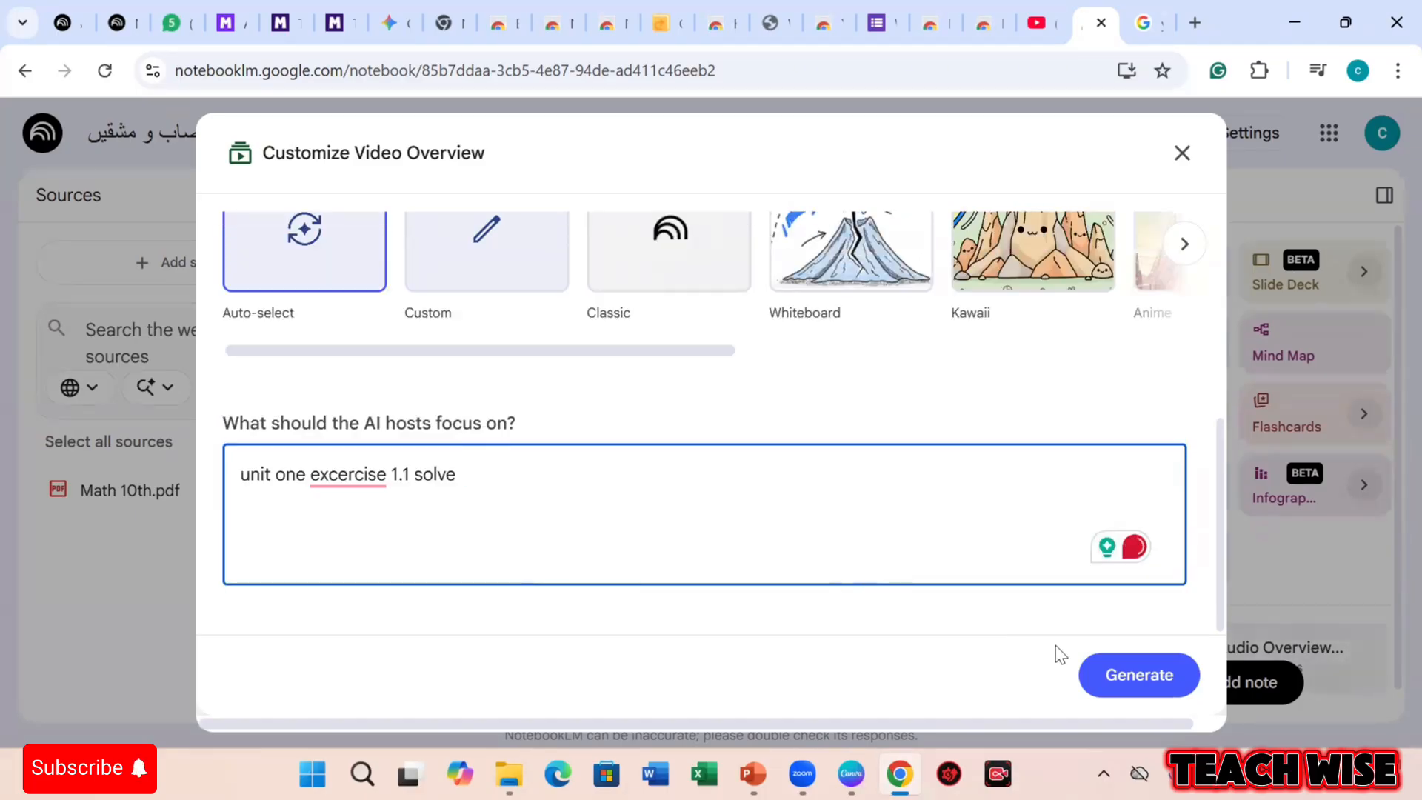
{"action": "left_click", "coordinate": [1115, 675]}
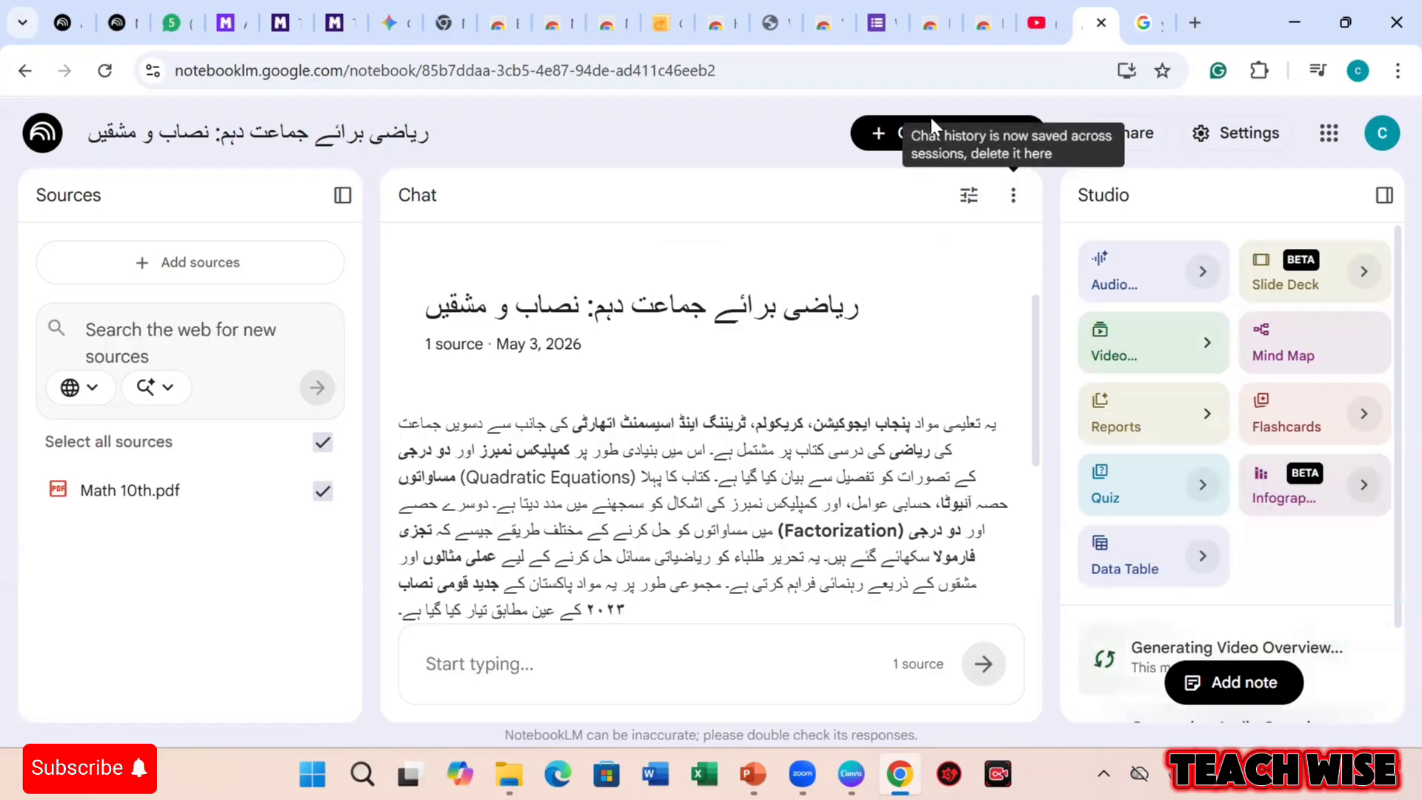
Open the Slide Deck customization and enter "create a slide desck for unit one" as the deck description.
{"action": "scroll", "coordinate": [1318, 575], "scroll_direction": "down", "scroll_amount": 2}
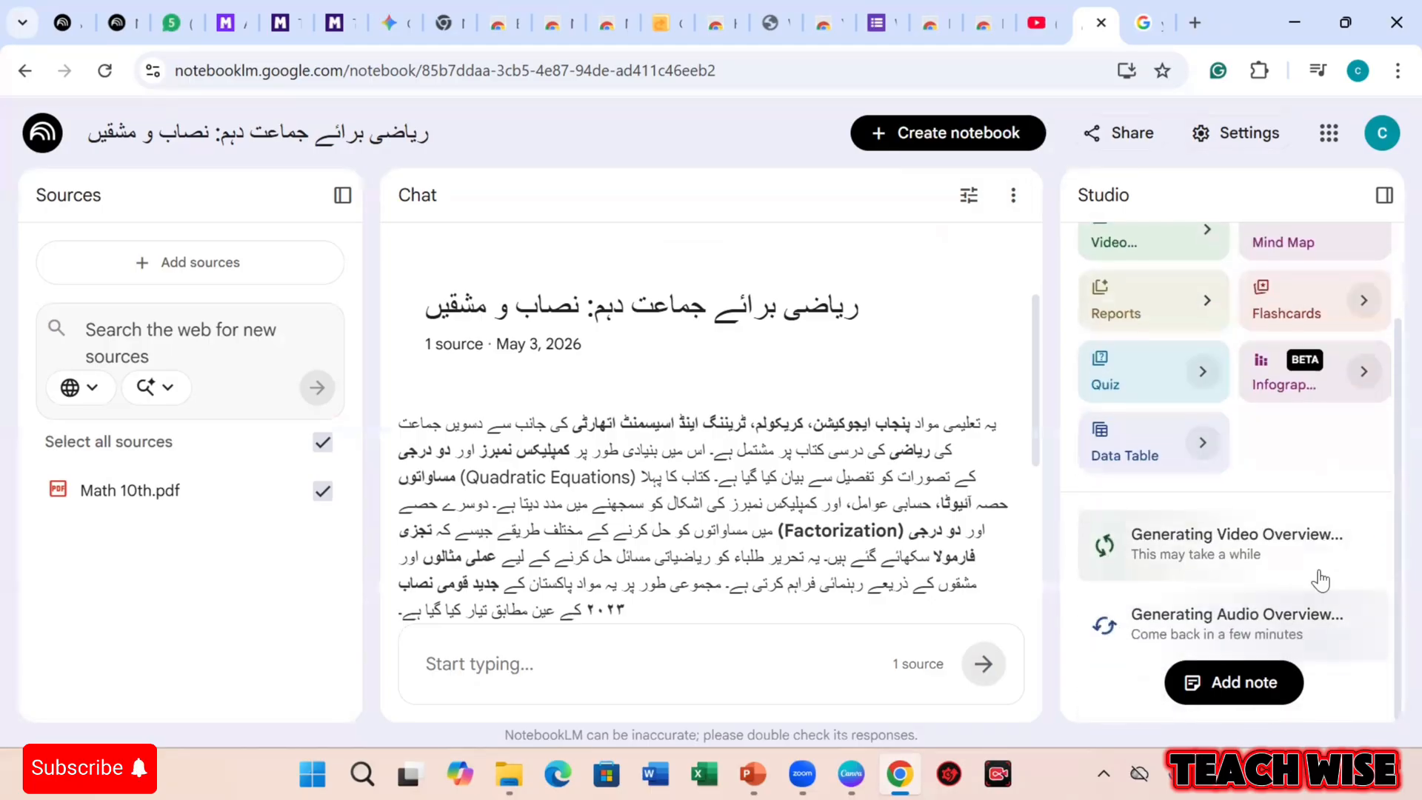
{"action": "scroll", "coordinate": [1323, 573], "scroll_direction": "up", "scroll_amount": 2}
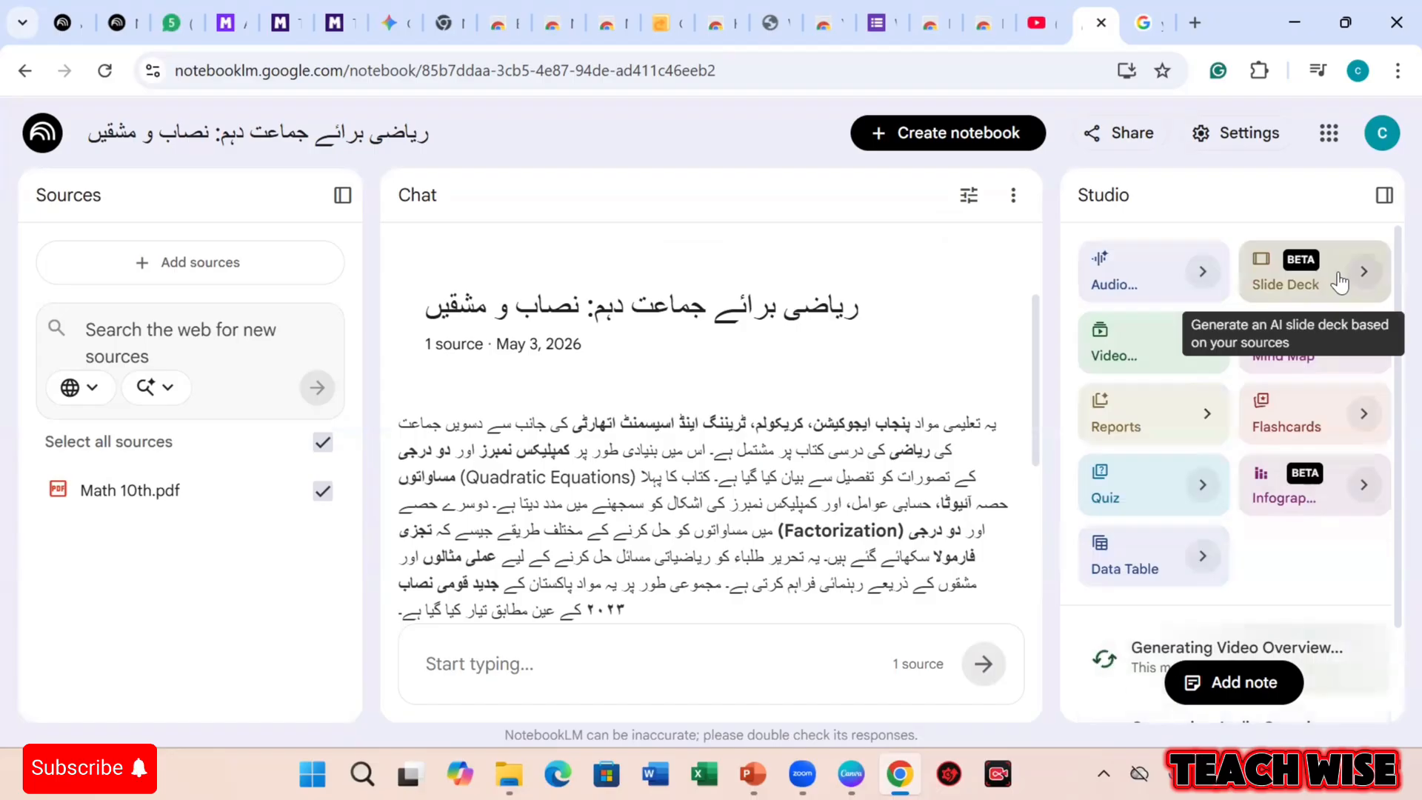
{"action": "left_click", "coordinate": [1366, 274]}
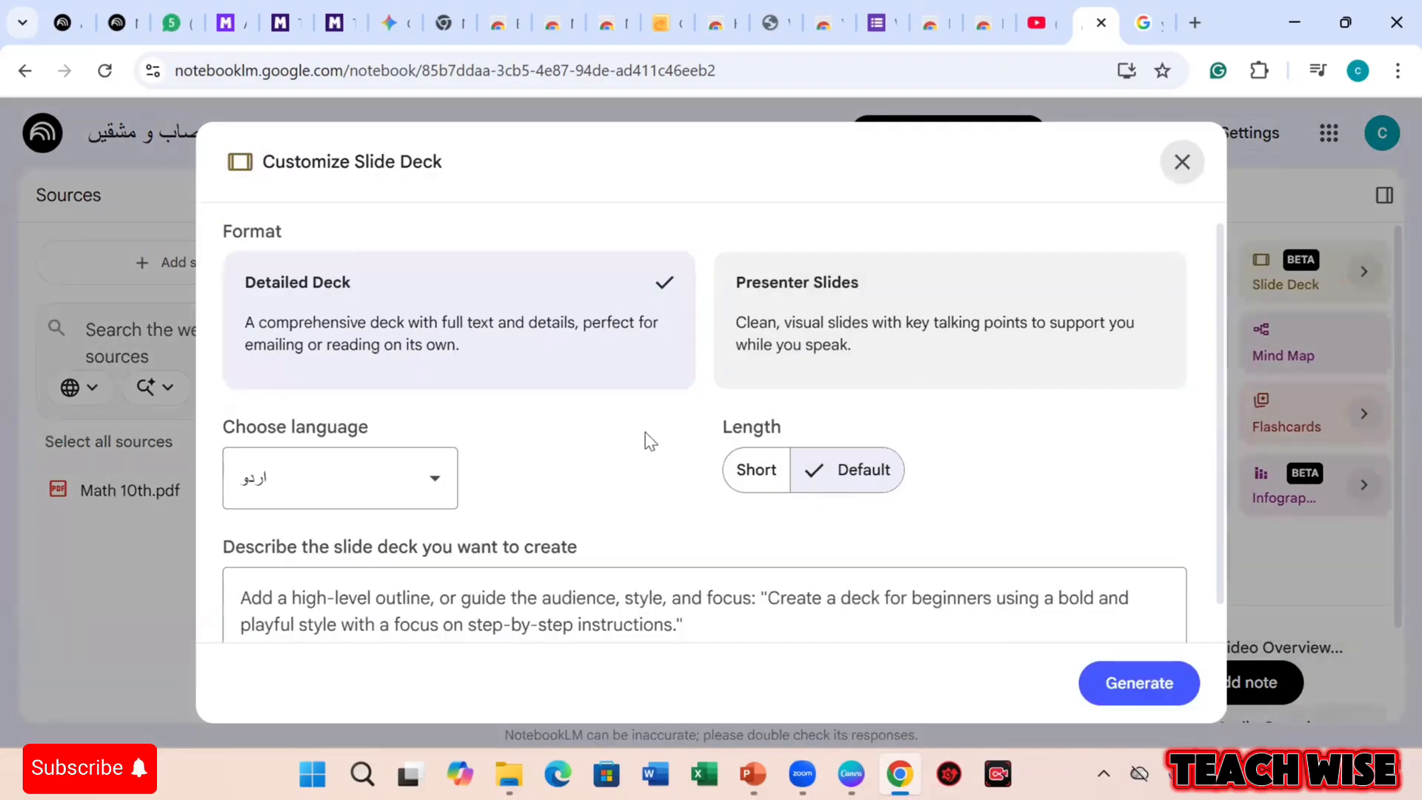
{"action": "scroll", "coordinate": [614, 574], "scroll_direction": "down", "scroll_amount": 1}
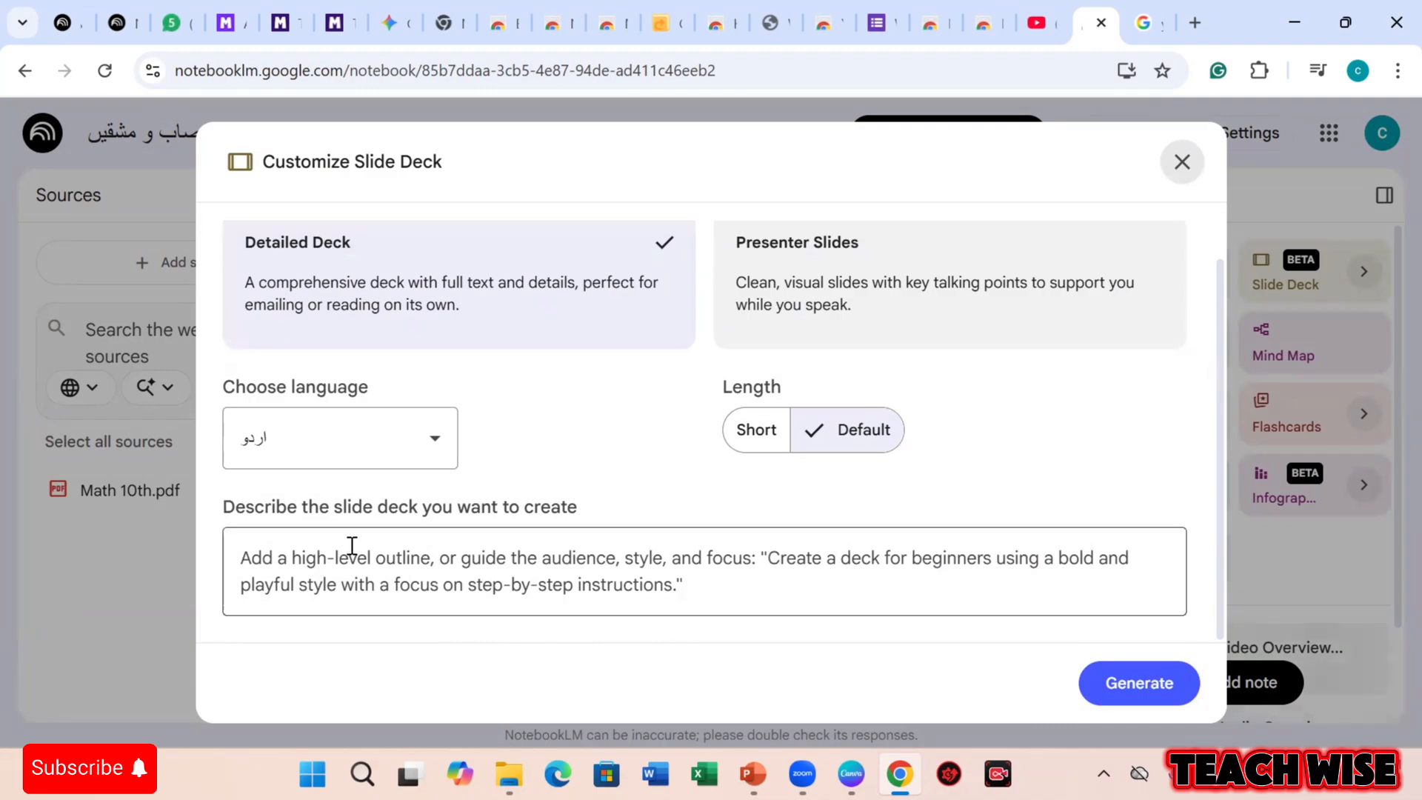
{"action": "left_click", "coordinate": [444, 574]}
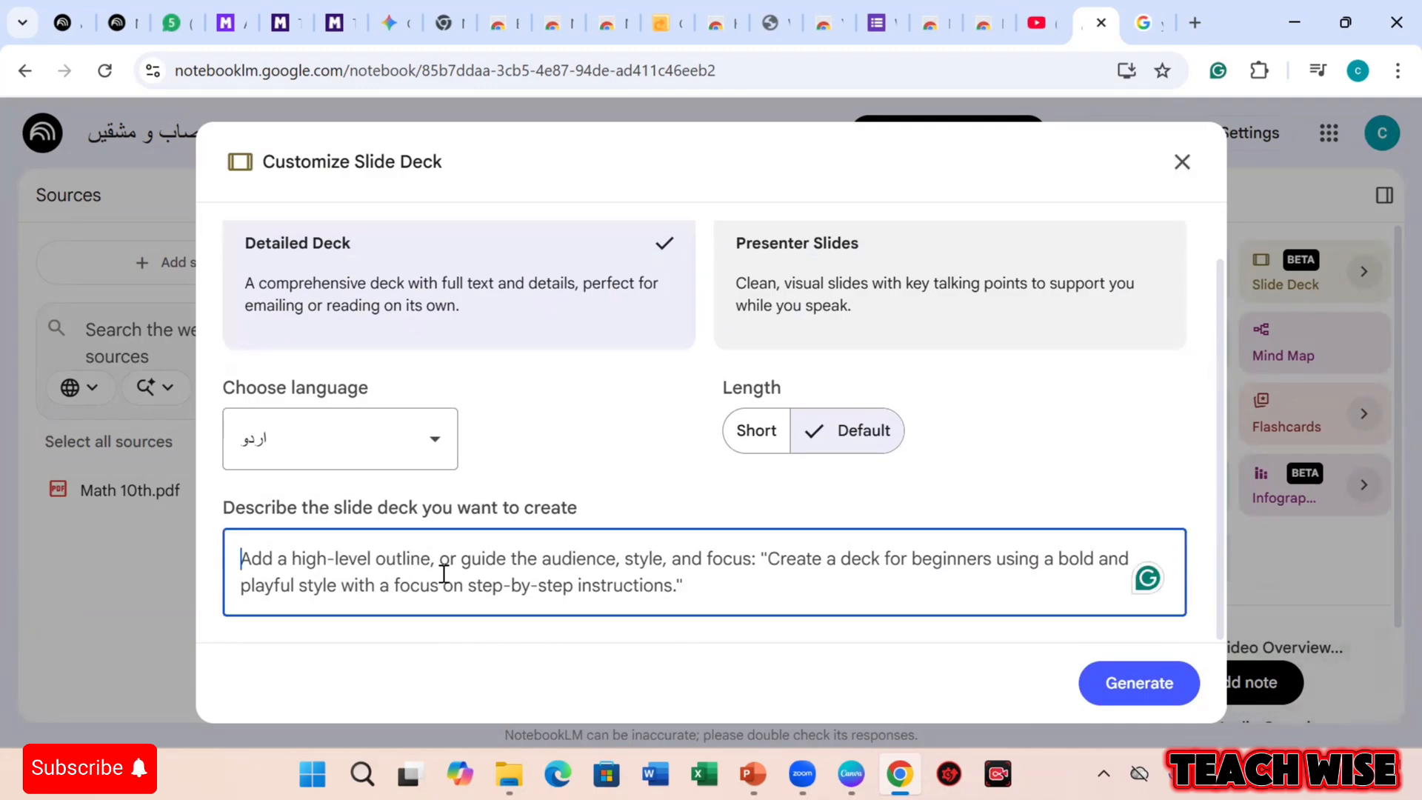
{"action": "type", "text": "create "}
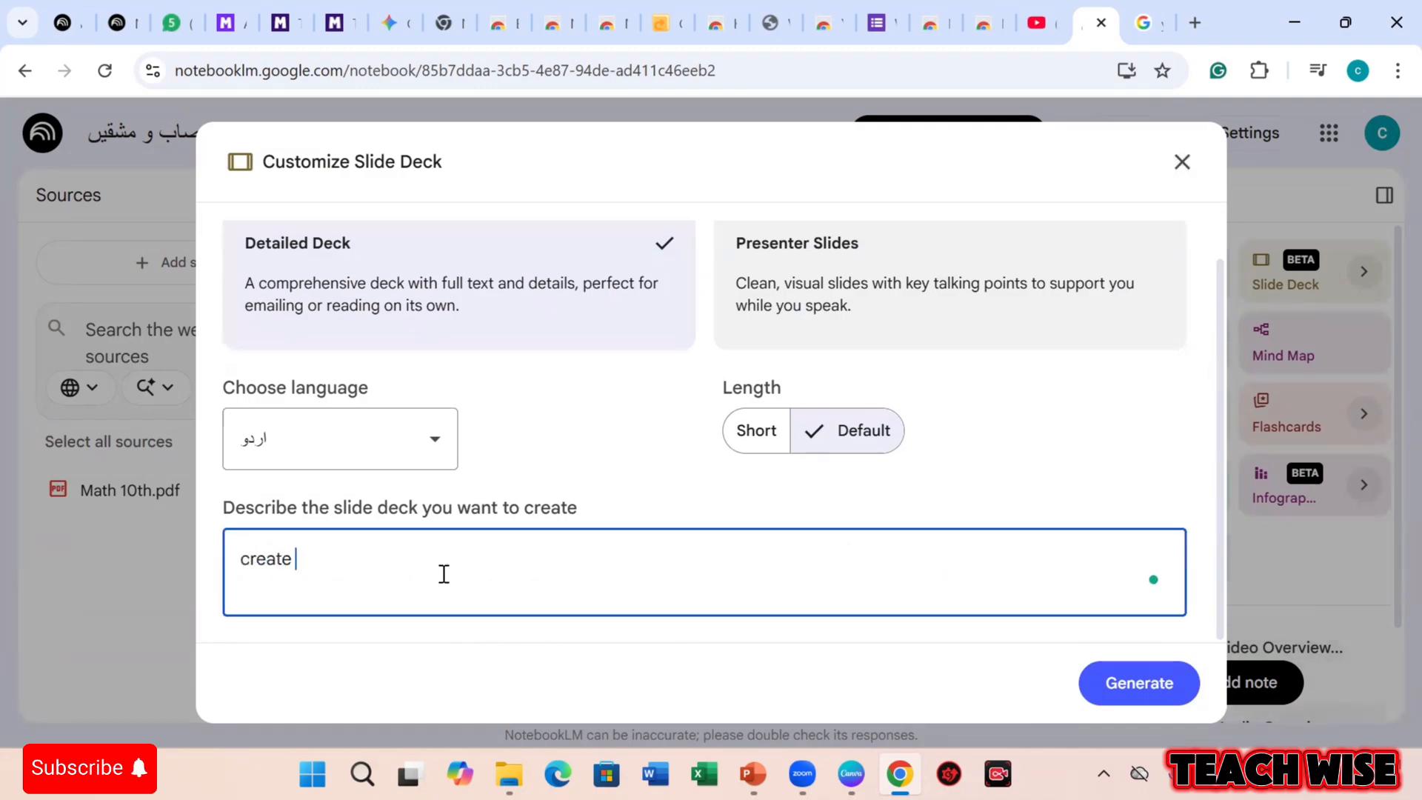
{"action": "type", "text": "a slide"}
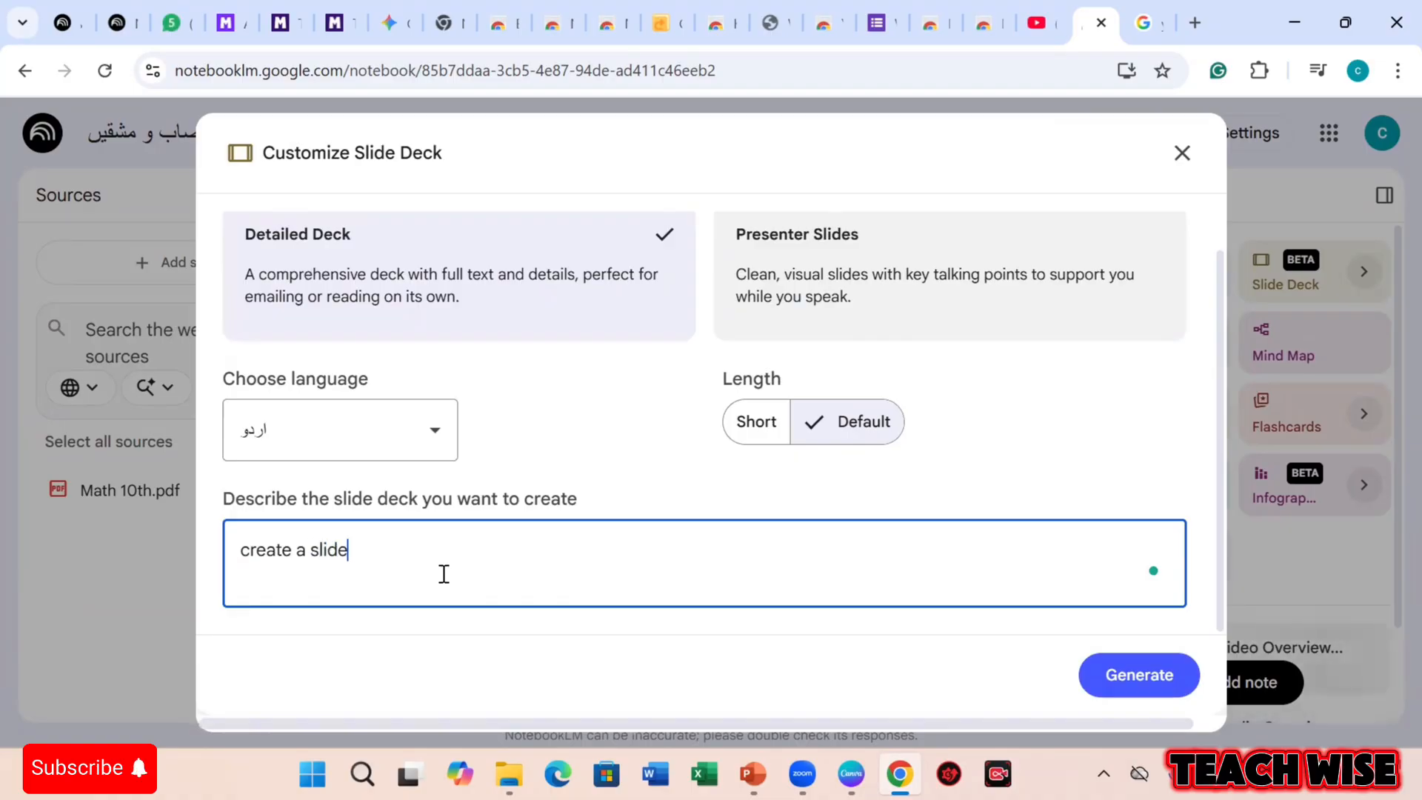
{"action": "type", "text": " desc"}
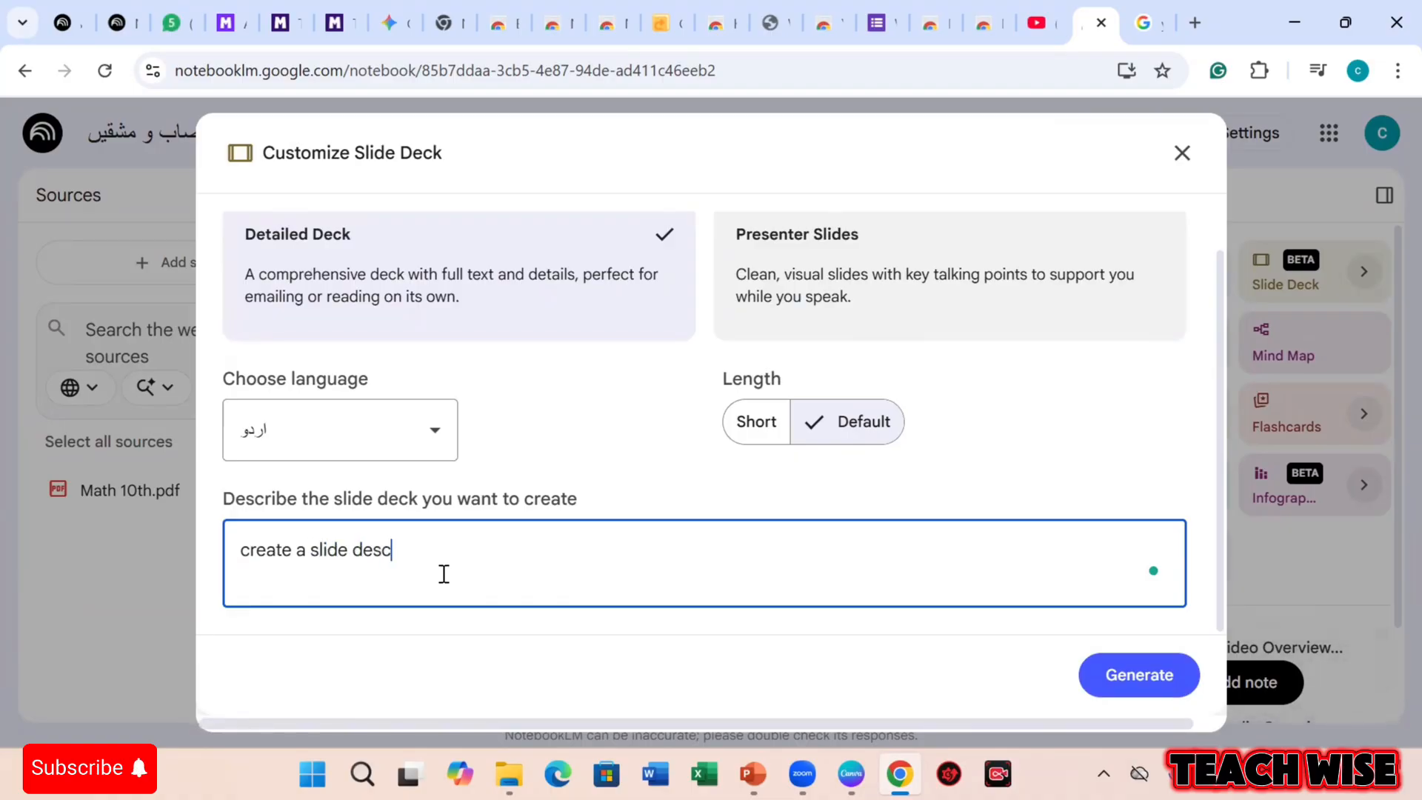
{"action": "type", "text": "k for unit"}
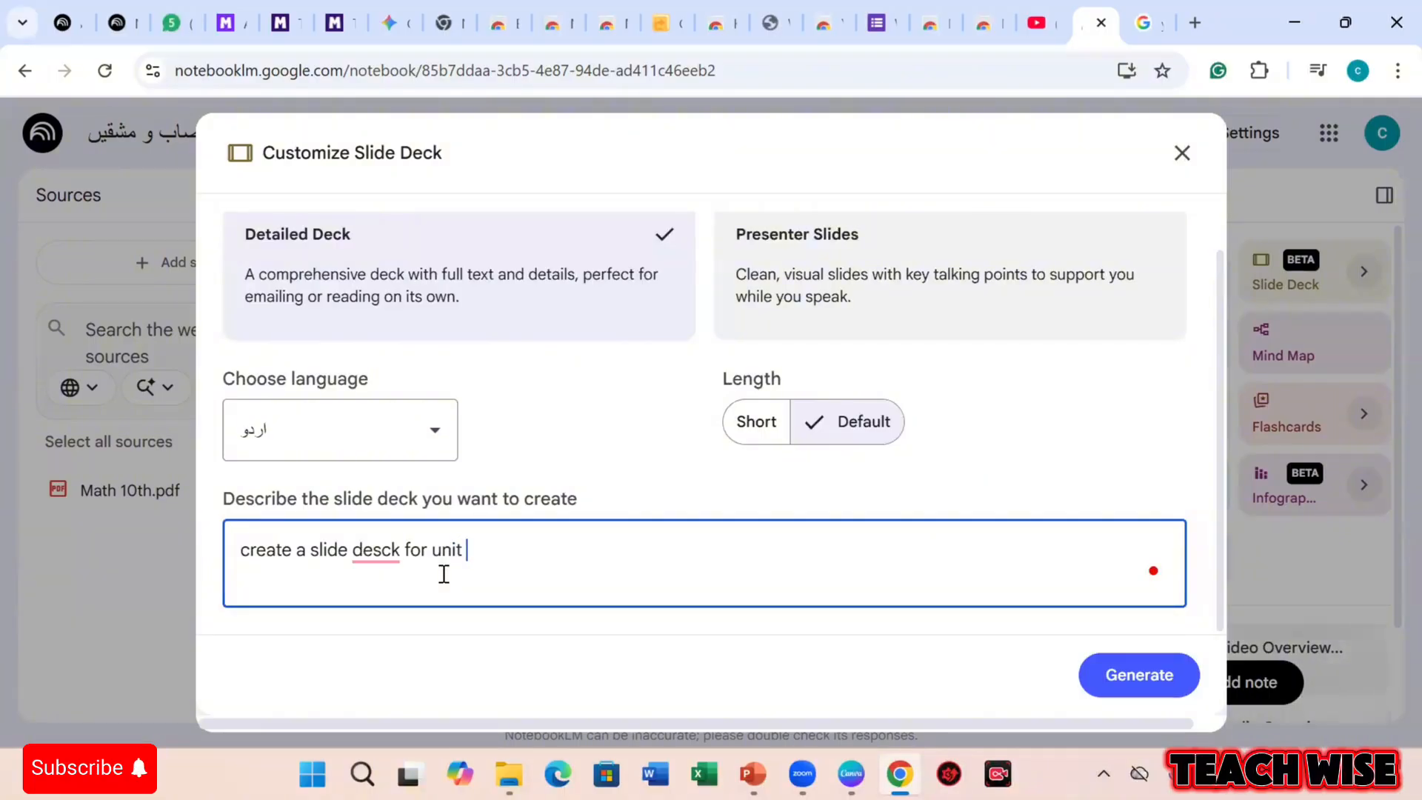
{"action": "type", "text": " one"}
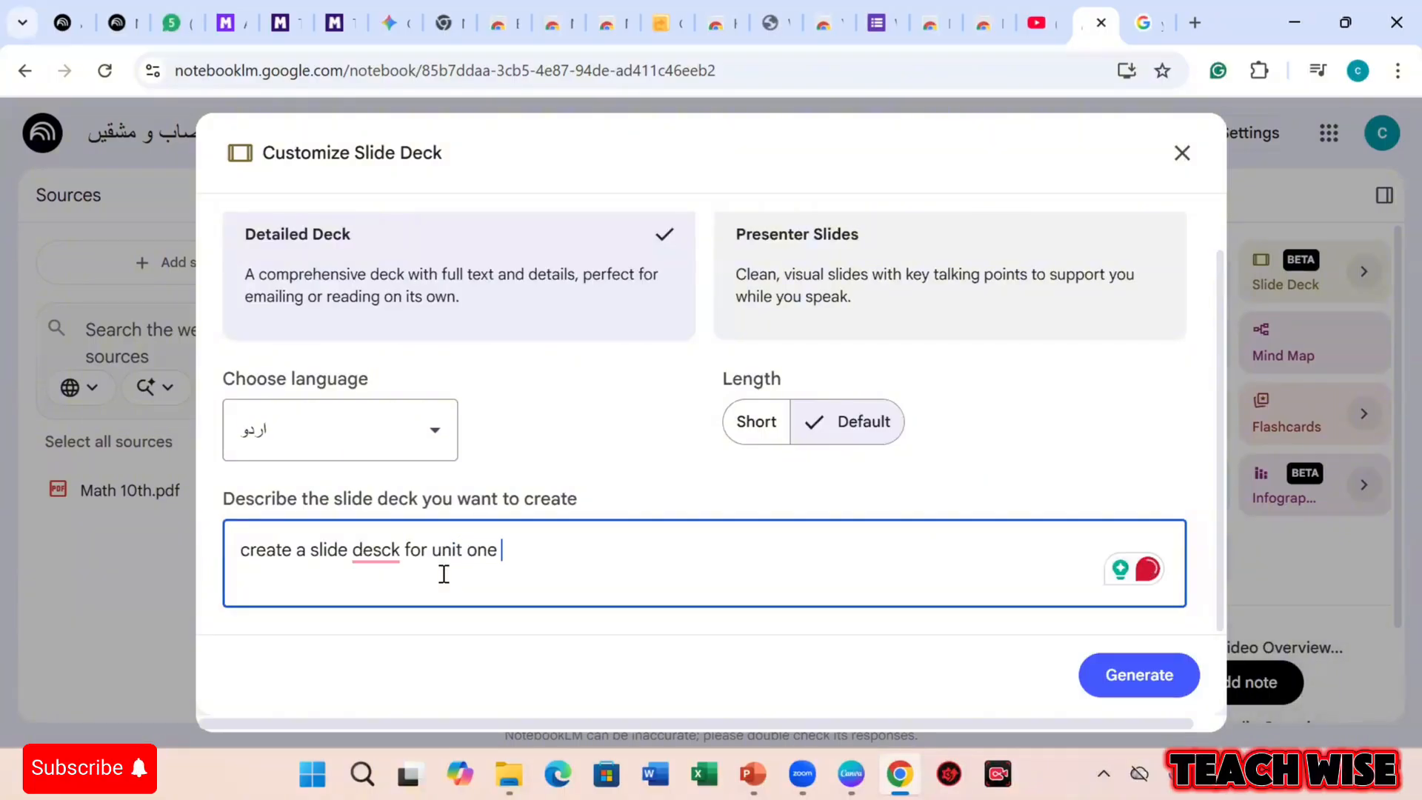
Correct the deck description to "Create a slide deck for unit one" and generate the slide deck.
{"action": "left_click", "coordinate": [383, 553]}
{"action": "key", "text": "BackSpace"}
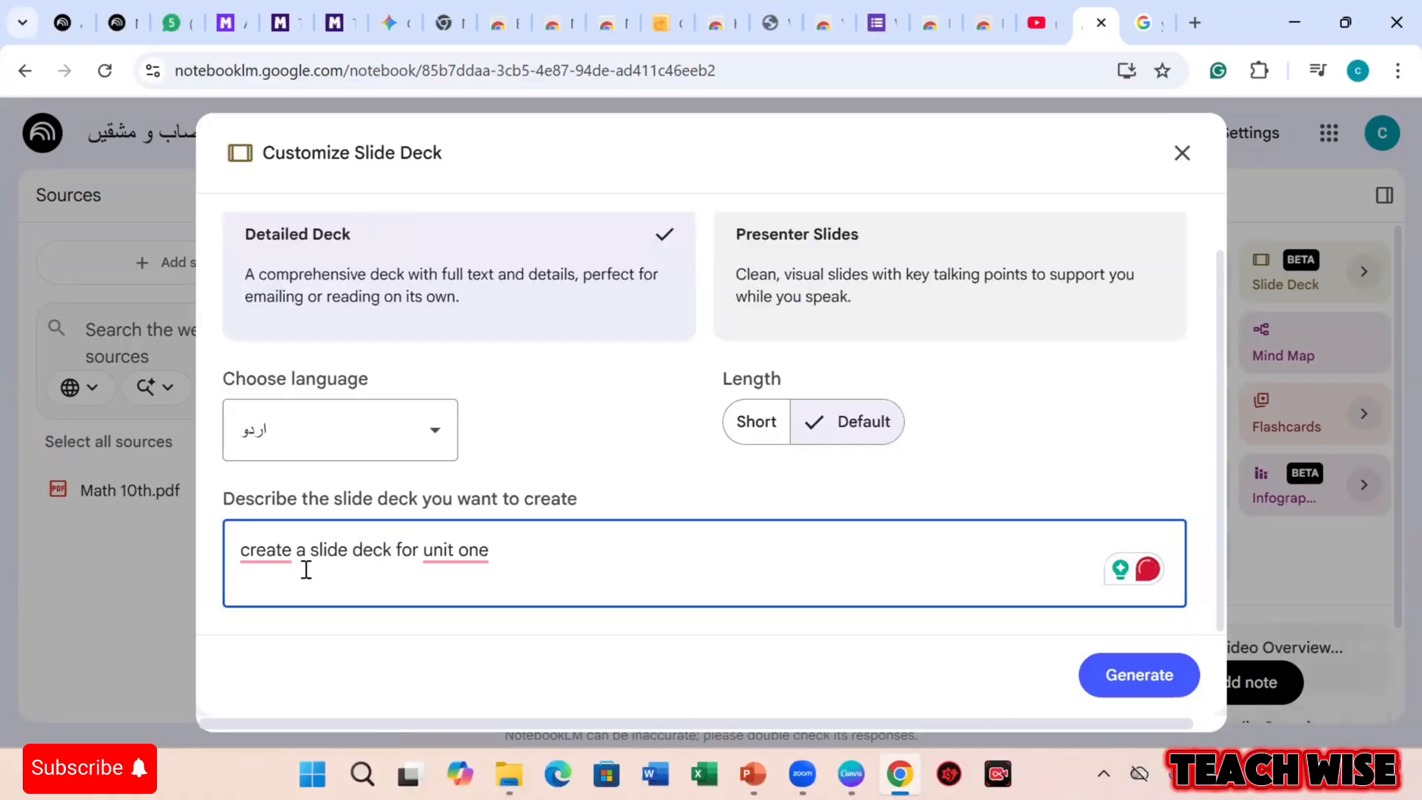
{"action": "left_click", "coordinate": [252, 552]}
{"action": "key", "text": "BackSpace"}
{"action": "type", "text": "C"}
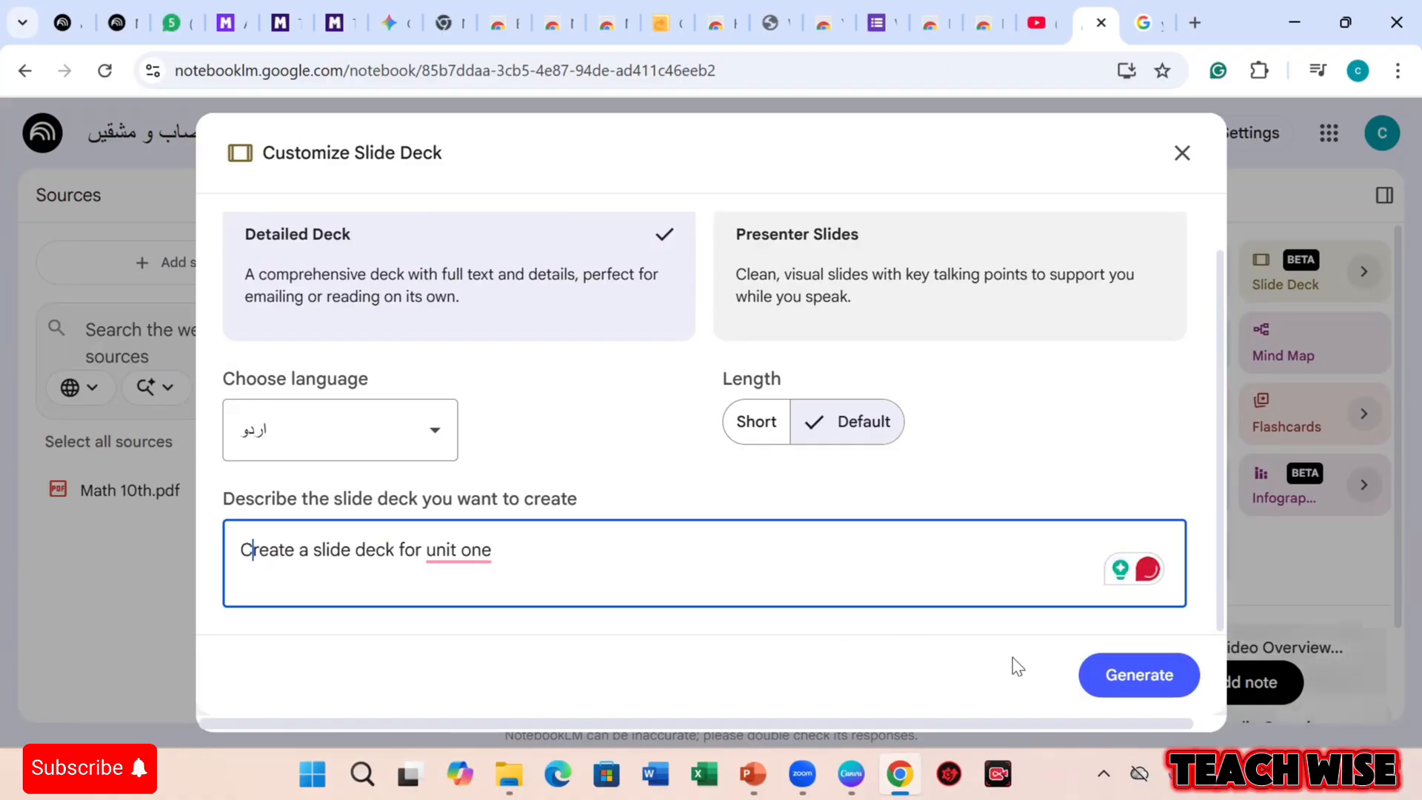
{"action": "left_click", "coordinate": [1126, 675]}
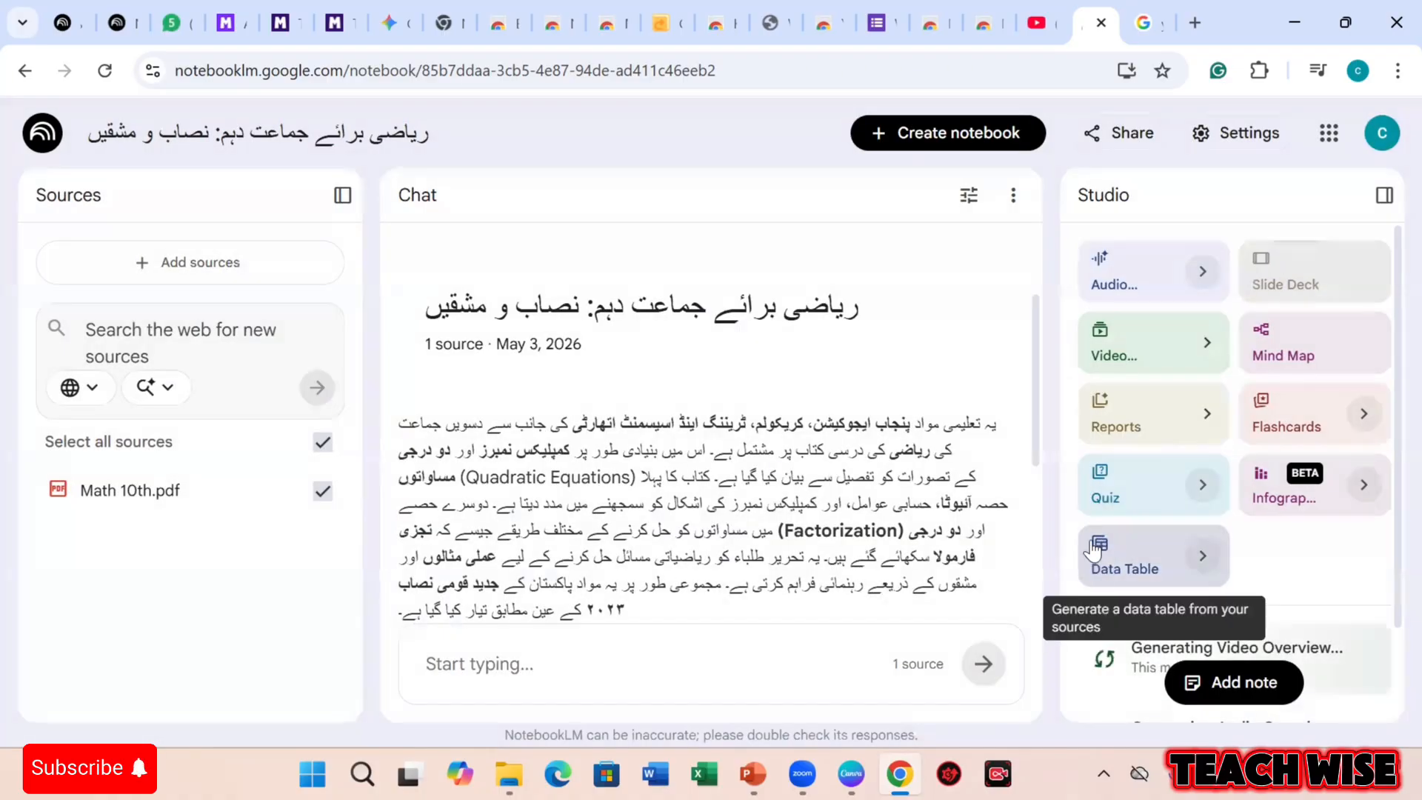
Generate flashcards from the source with the number of cards set to More.
{"action": "scroll", "coordinate": [1302, 552], "scroll_direction": "down", "scroll_amount": 3}
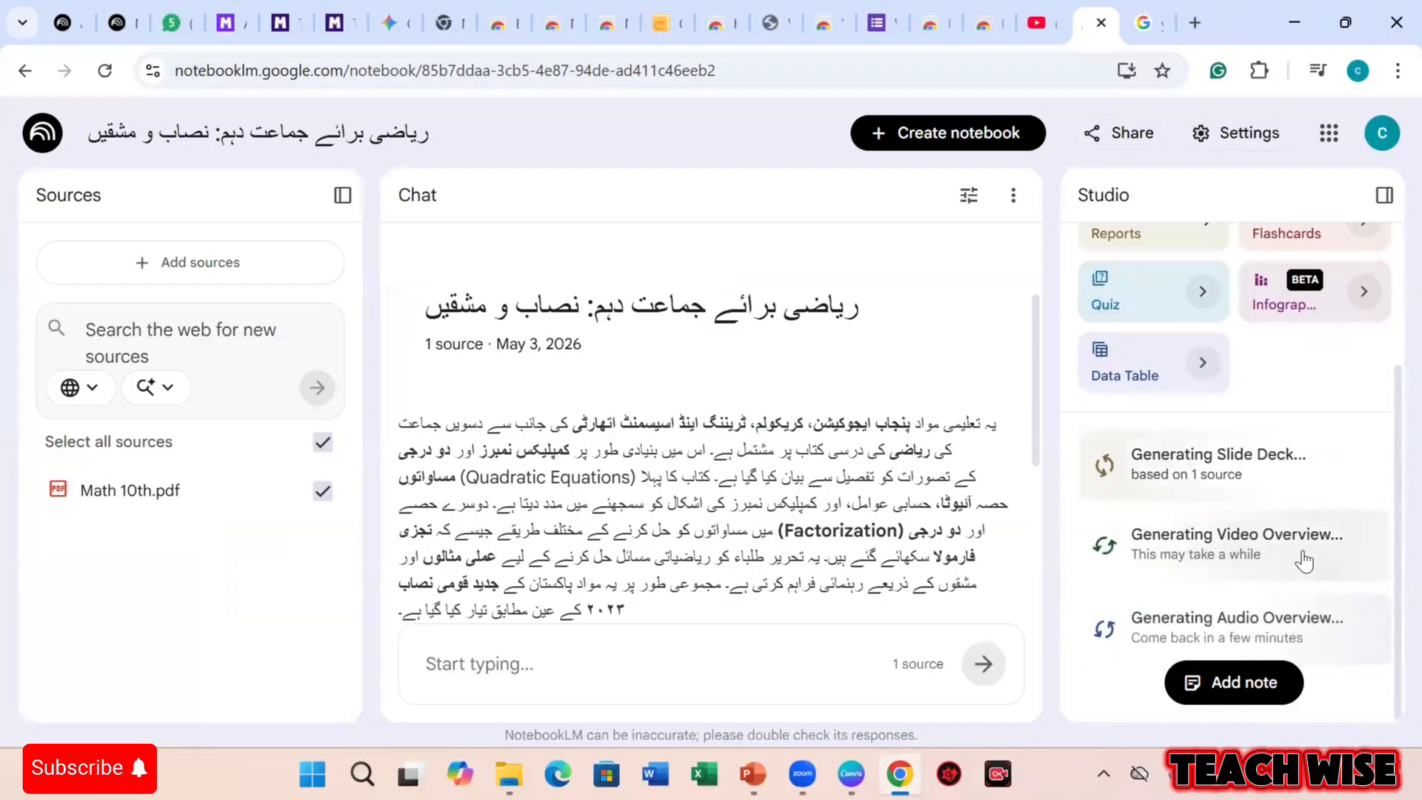
{"action": "scroll", "coordinate": [1235, 403], "scroll_direction": "up", "scroll_amount": 3}
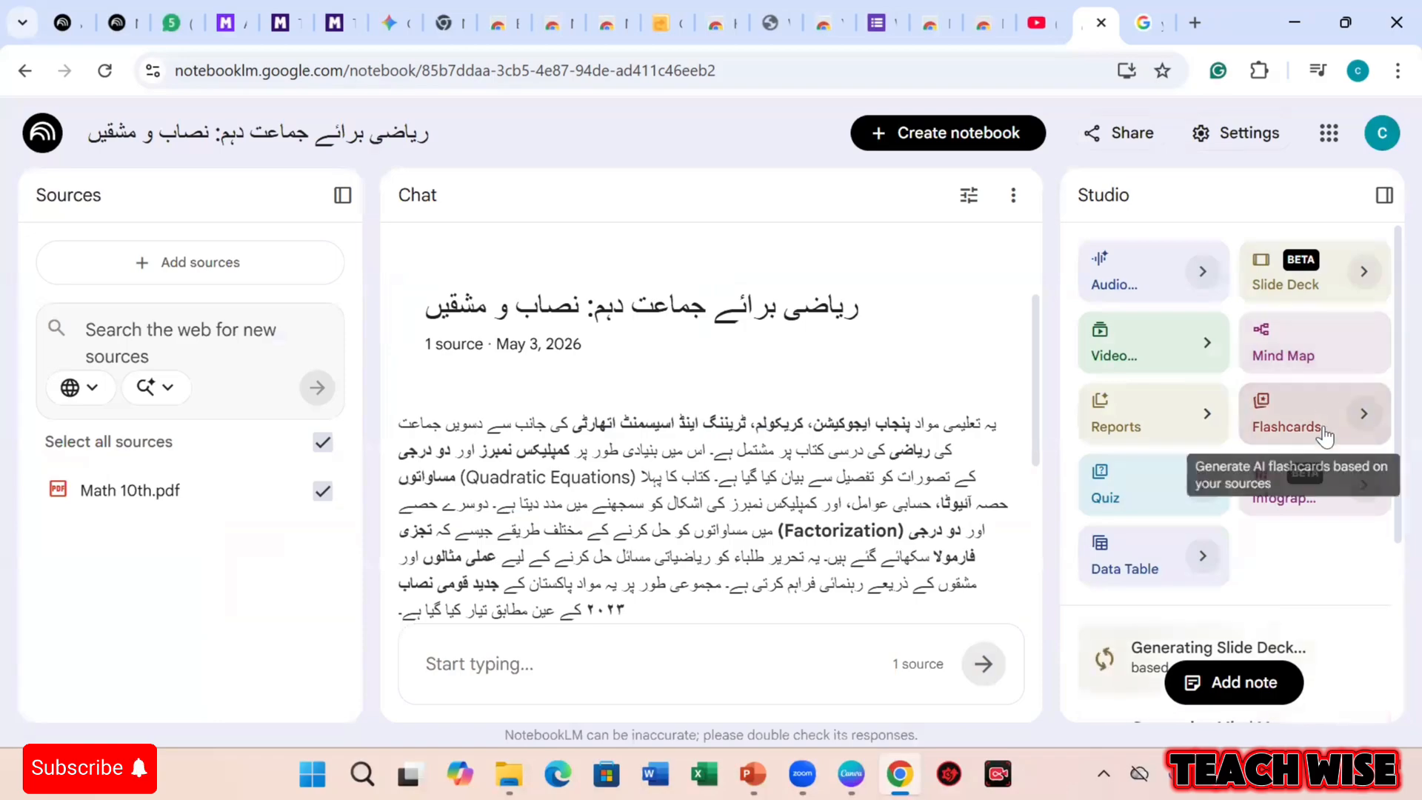
{"action": "left_click", "coordinate": [1366, 414]}
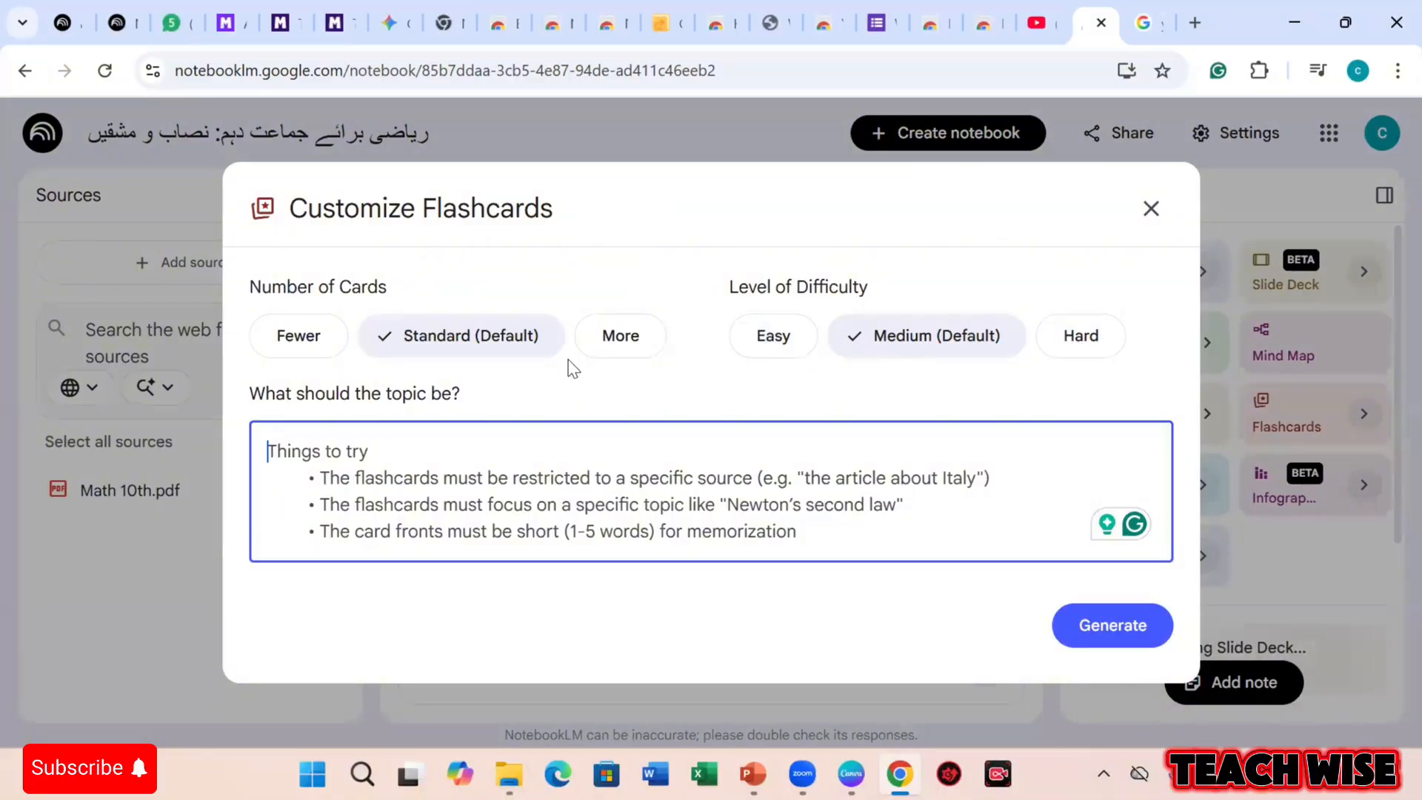
{"action": "left_click", "coordinate": [622, 339]}
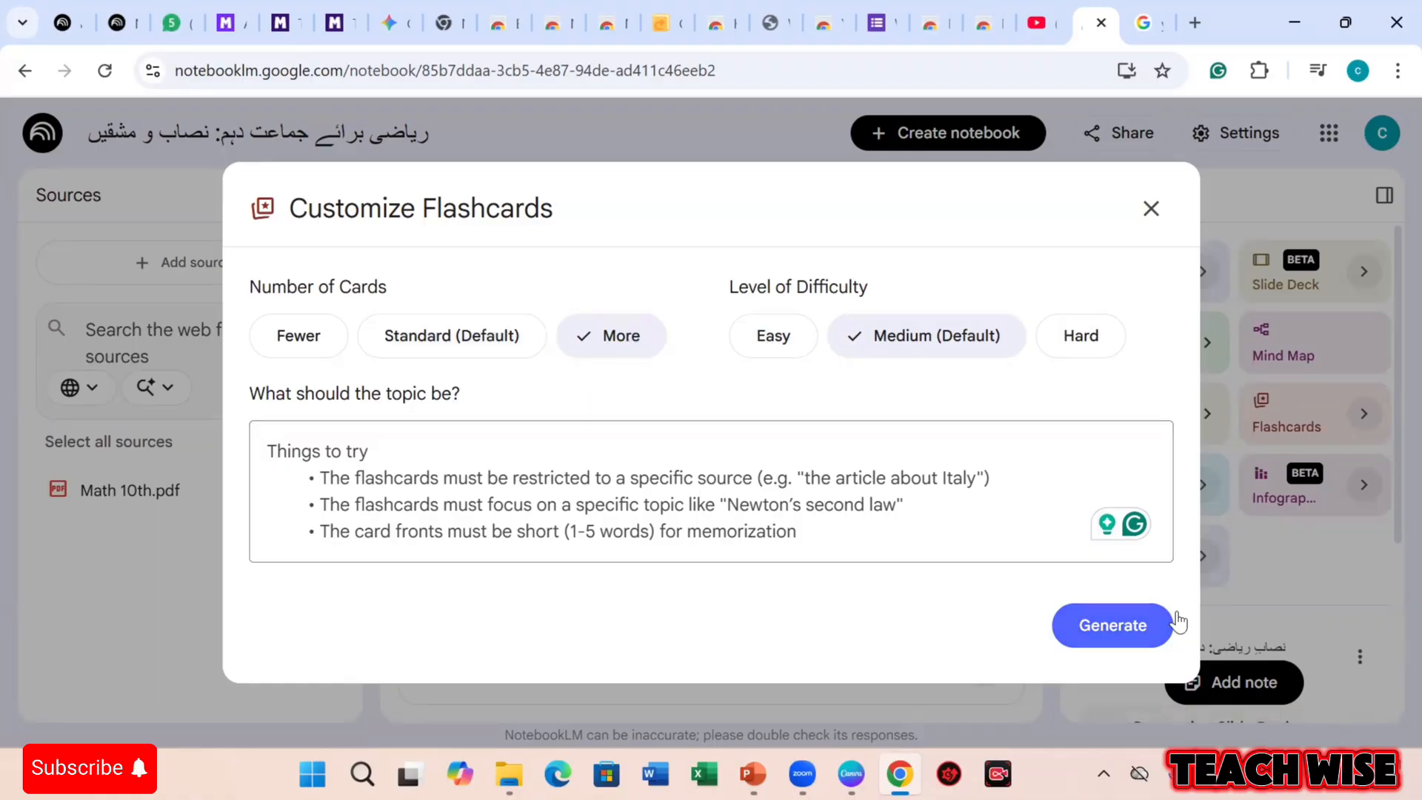
{"action": "left_click", "coordinate": [1147, 624]}
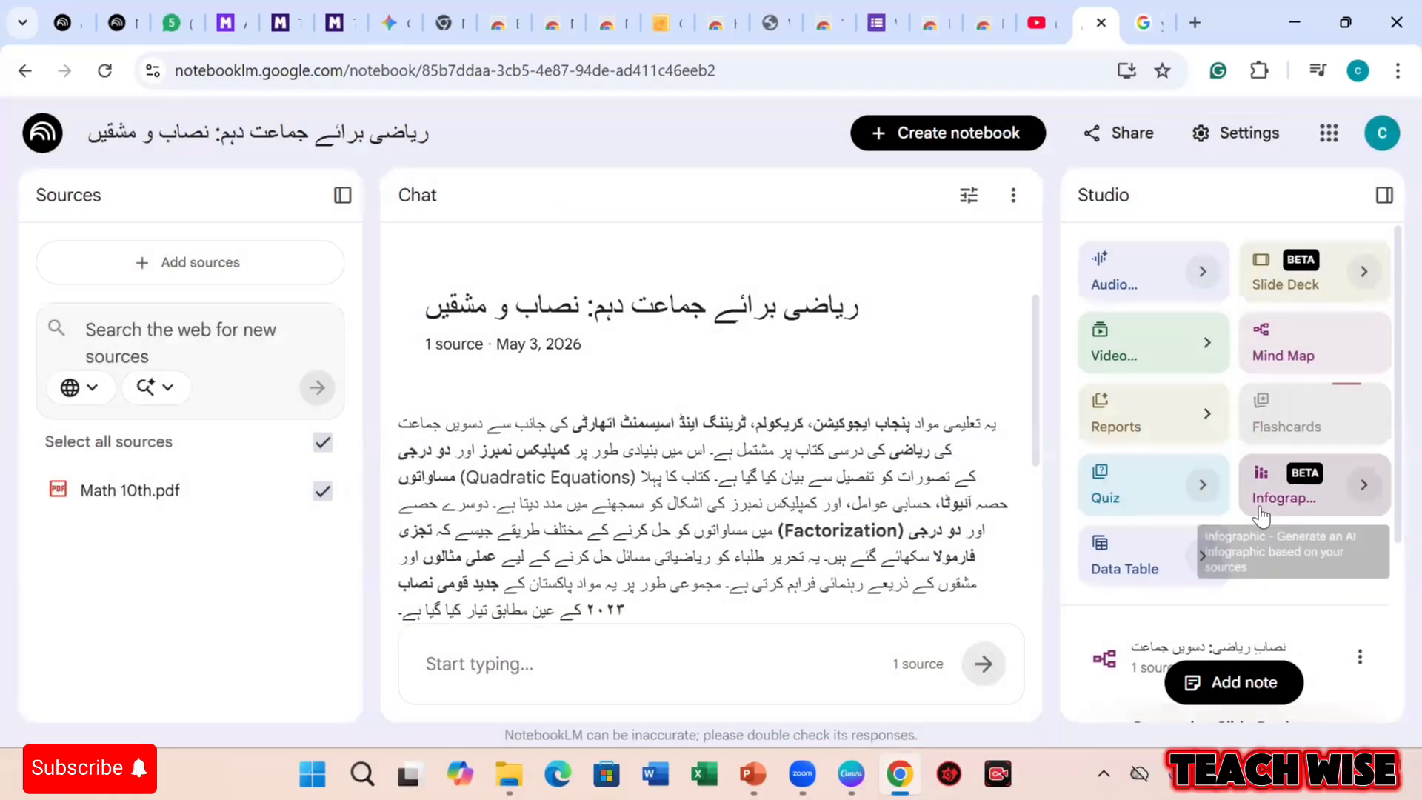
Create a report from the source in the Study Guide format.
{"action": "left_click", "coordinate": [1203, 415]}
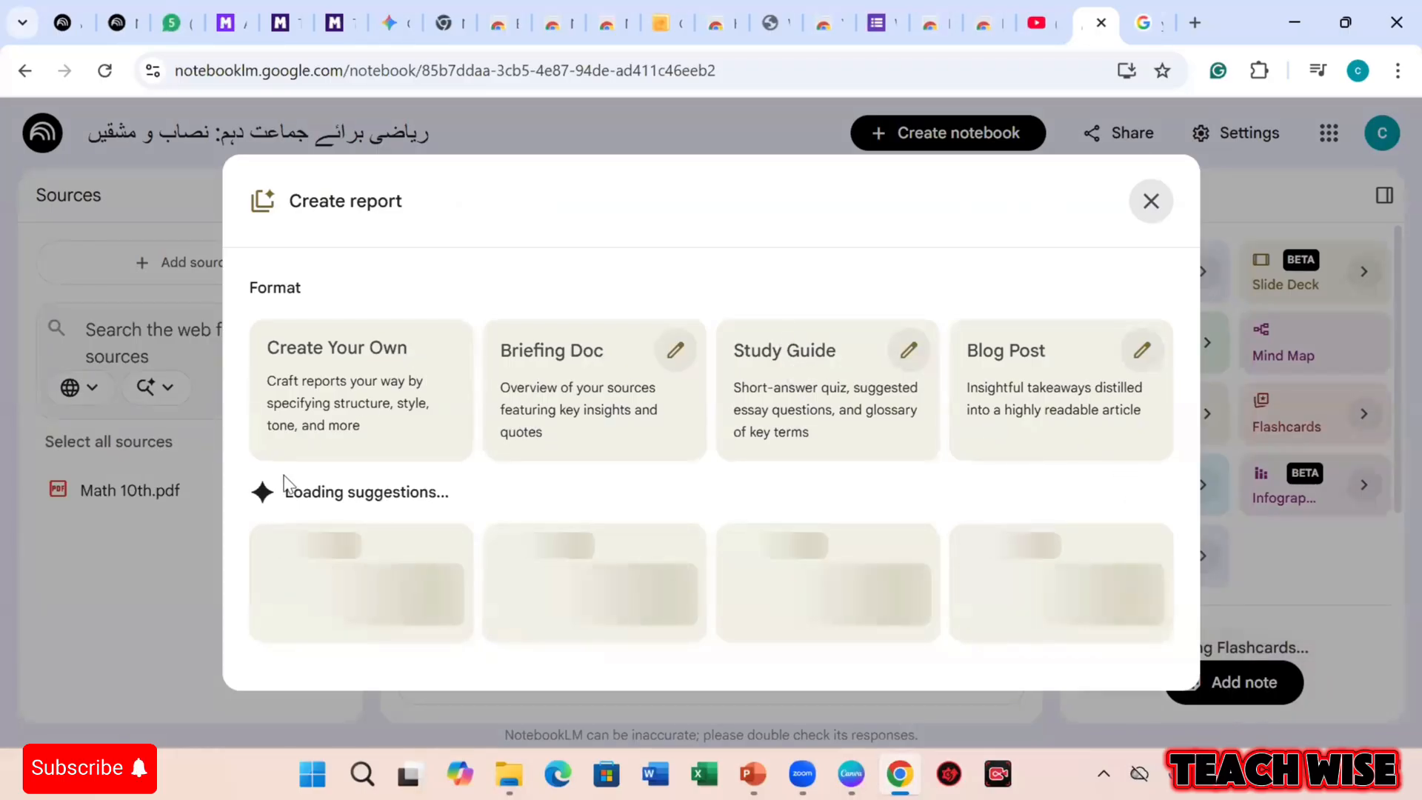
{"action": "left_click", "coordinate": [775, 409]}
{"action": "scroll", "coordinate": [1242, 567], "scroll_direction": "down", "scroll_amount": 5}
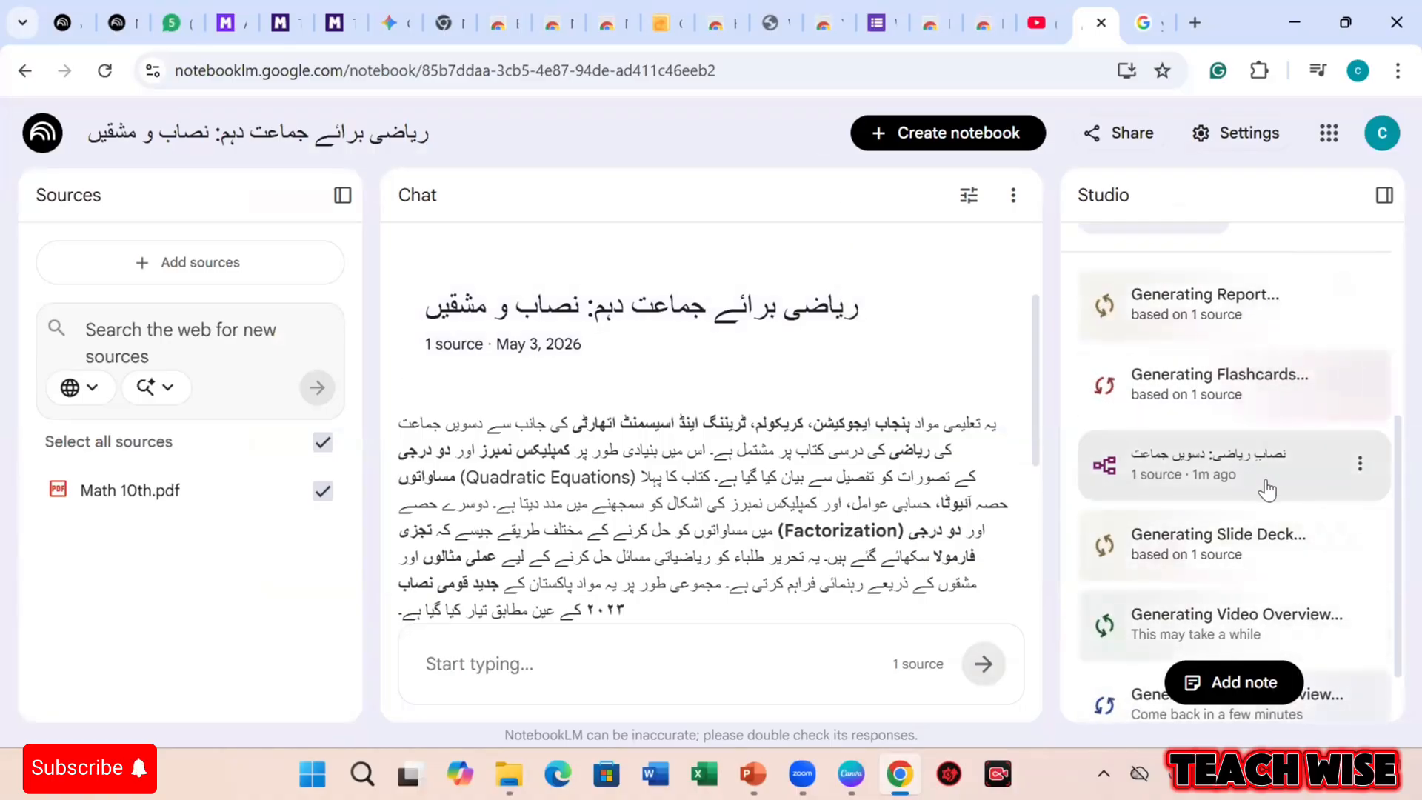
Ask the suggested Urdu chat question on what complex numbers are and why they matter in mathematics.
{"action": "scroll", "coordinate": [1267, 487], "scroll_direction": "up", "scroll_amount": 5}
{"action": "scroll", "coordinate": [762, 551], "scroll_direction": "down", "scroll_amount": 5}
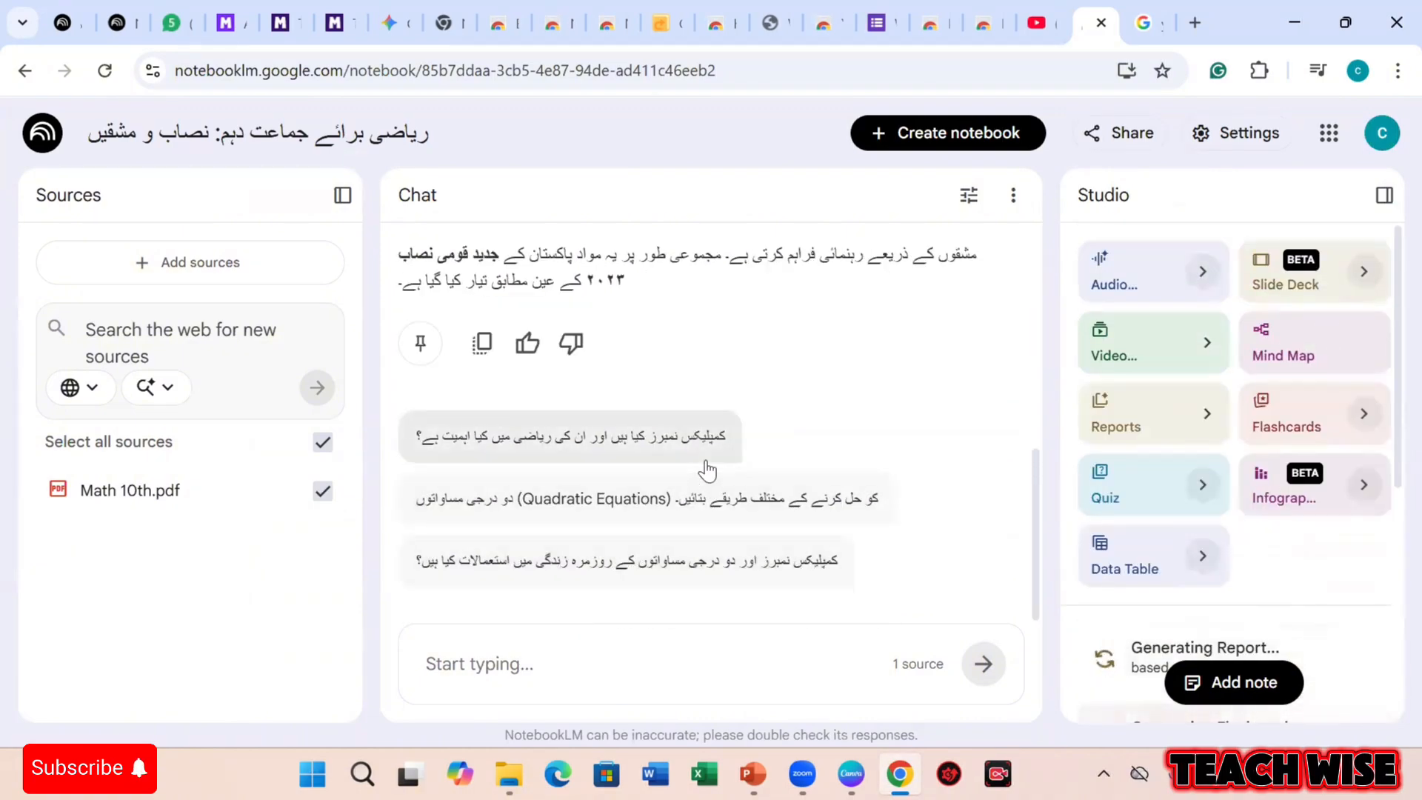
{"action": "left_click", "coordinate": [706, 455]}
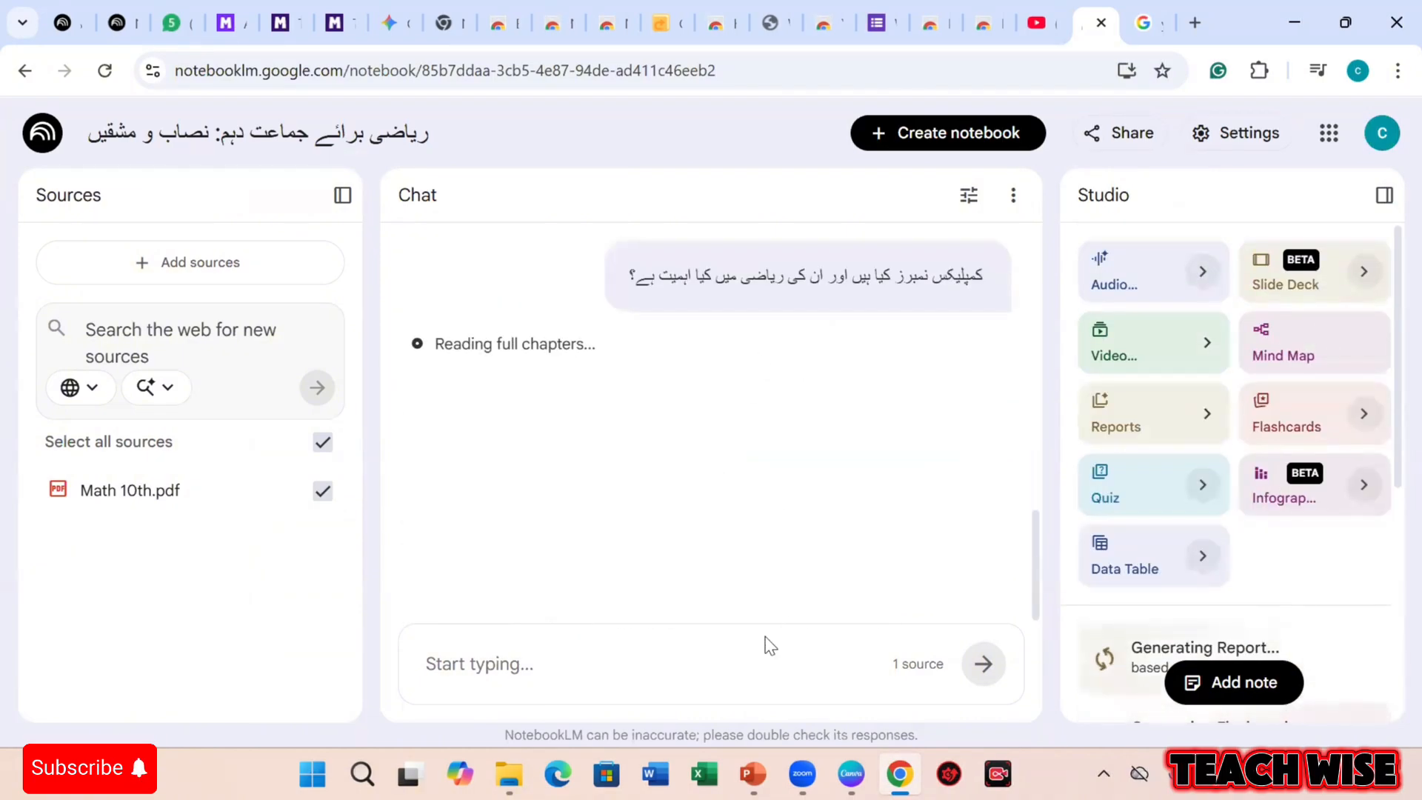
{"action": "left_click", "coordinate": [660, 657]}
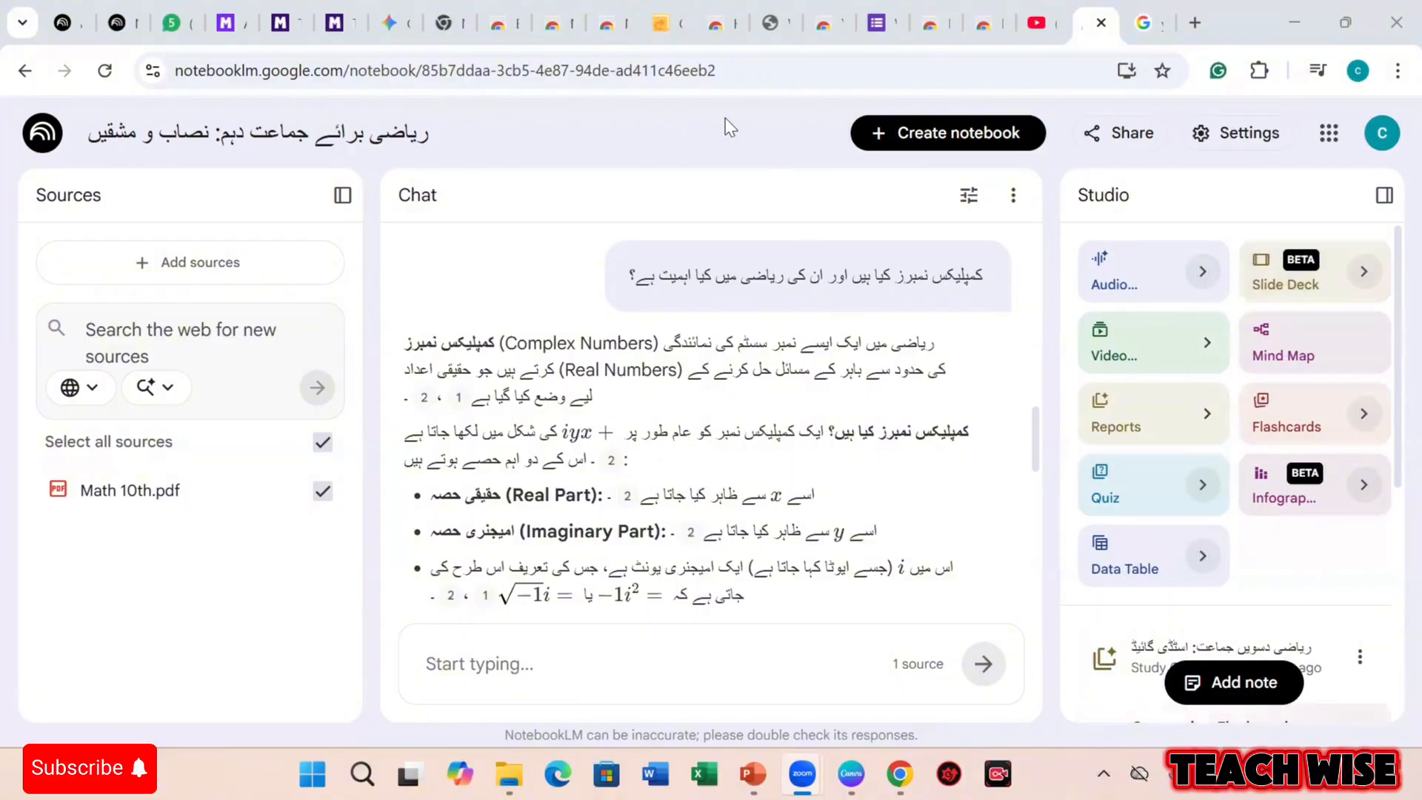
Switch to the notebook list, look through the Urdu Magic School tutorial notebook's chat, and return to the list.
{"action": "left_click", "coordinate": [125, 23]}
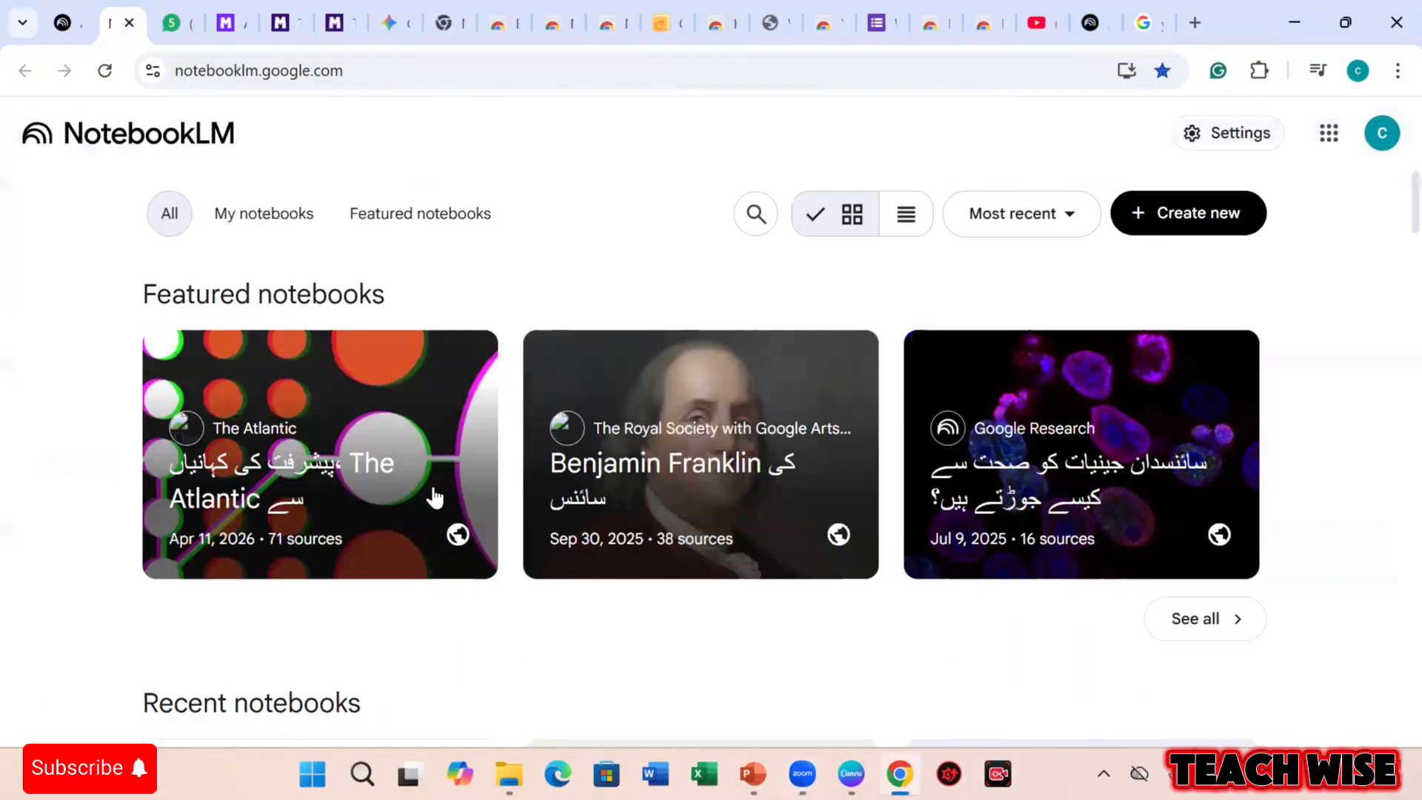
{"action": "scroll", "coordinate": [435, 497], "scroll_direction": "down", "scroll_amount": 7}
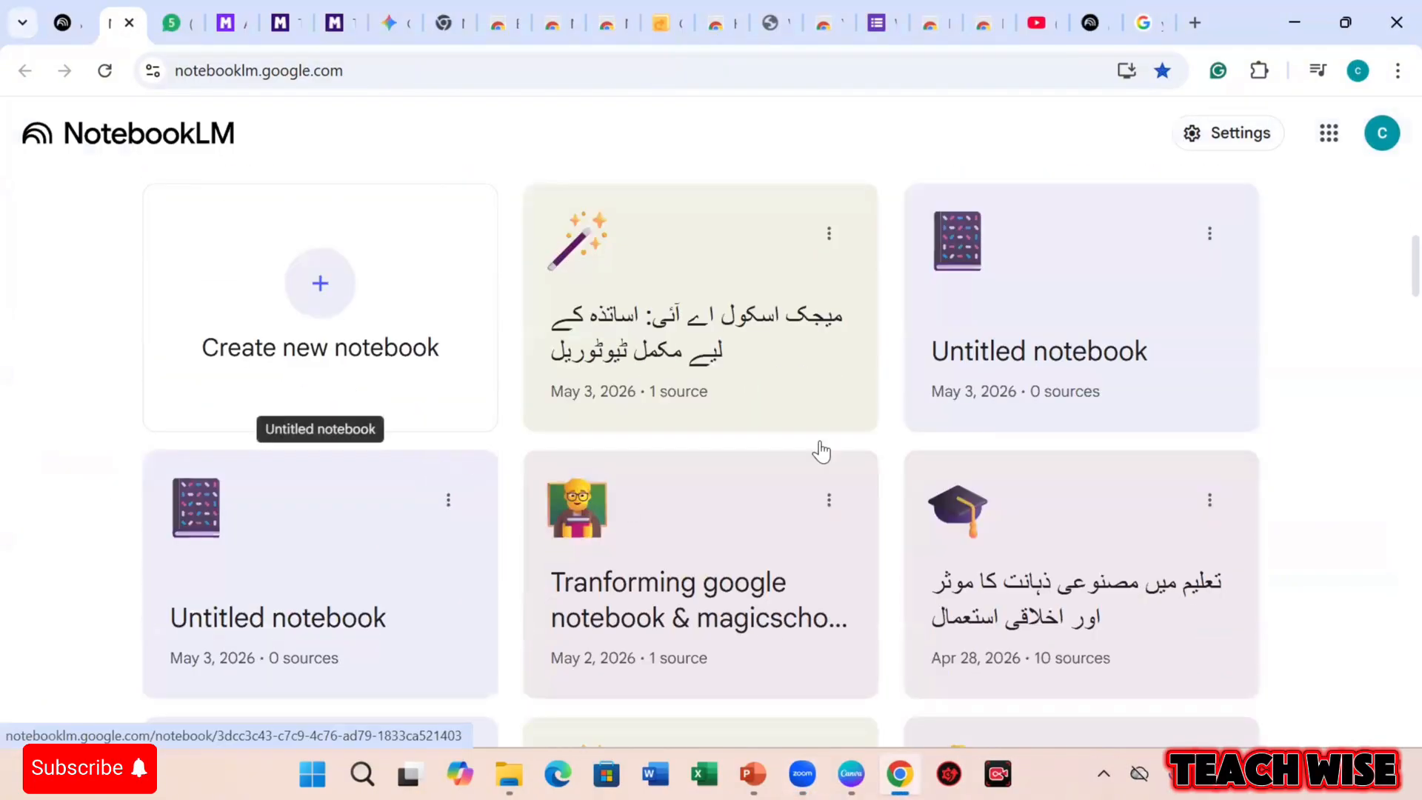
{"action": "left_click", "coordinate": [785, 377]}
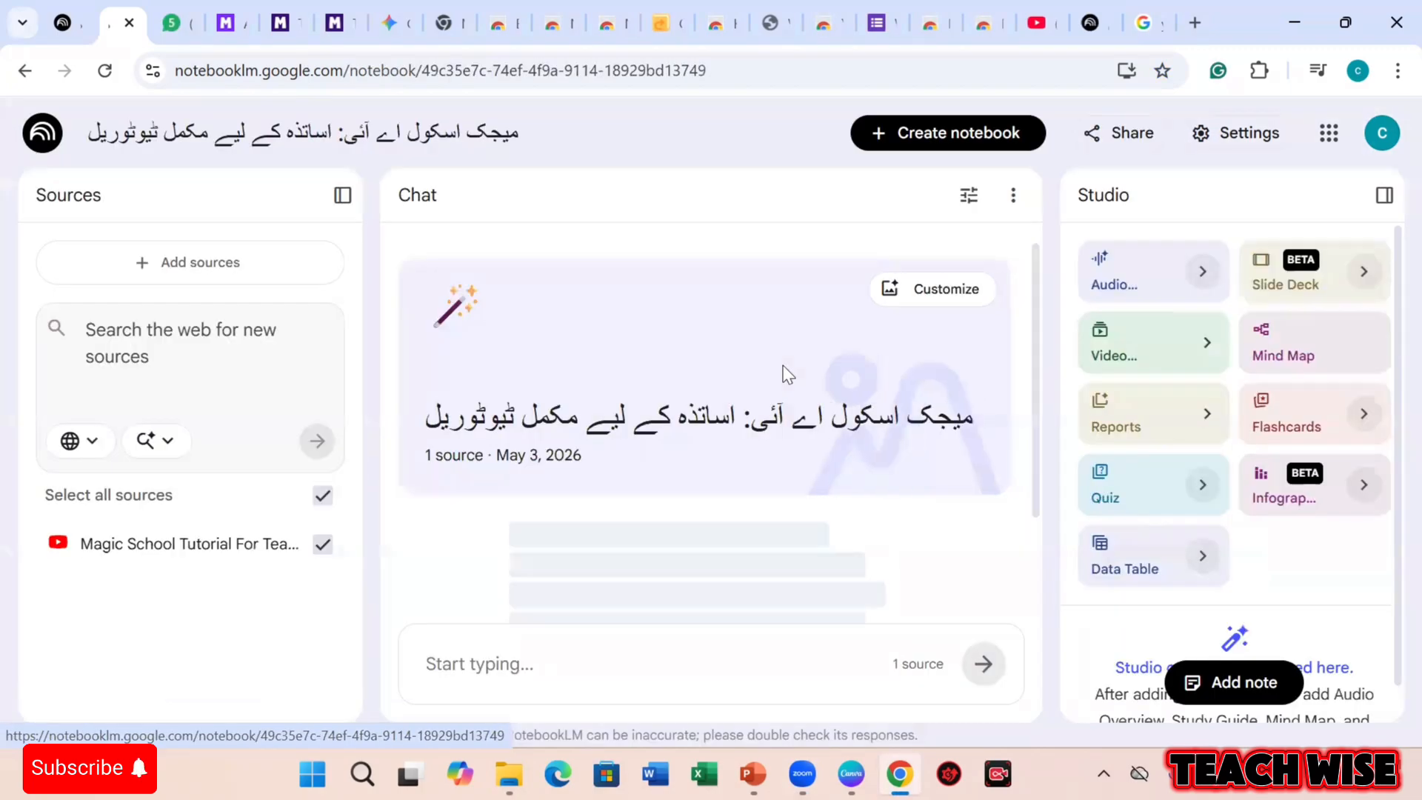
{"action": "scroll", "coordinate": [1156, 566], "scroll_direction": "down", "scroll_amount": 1}
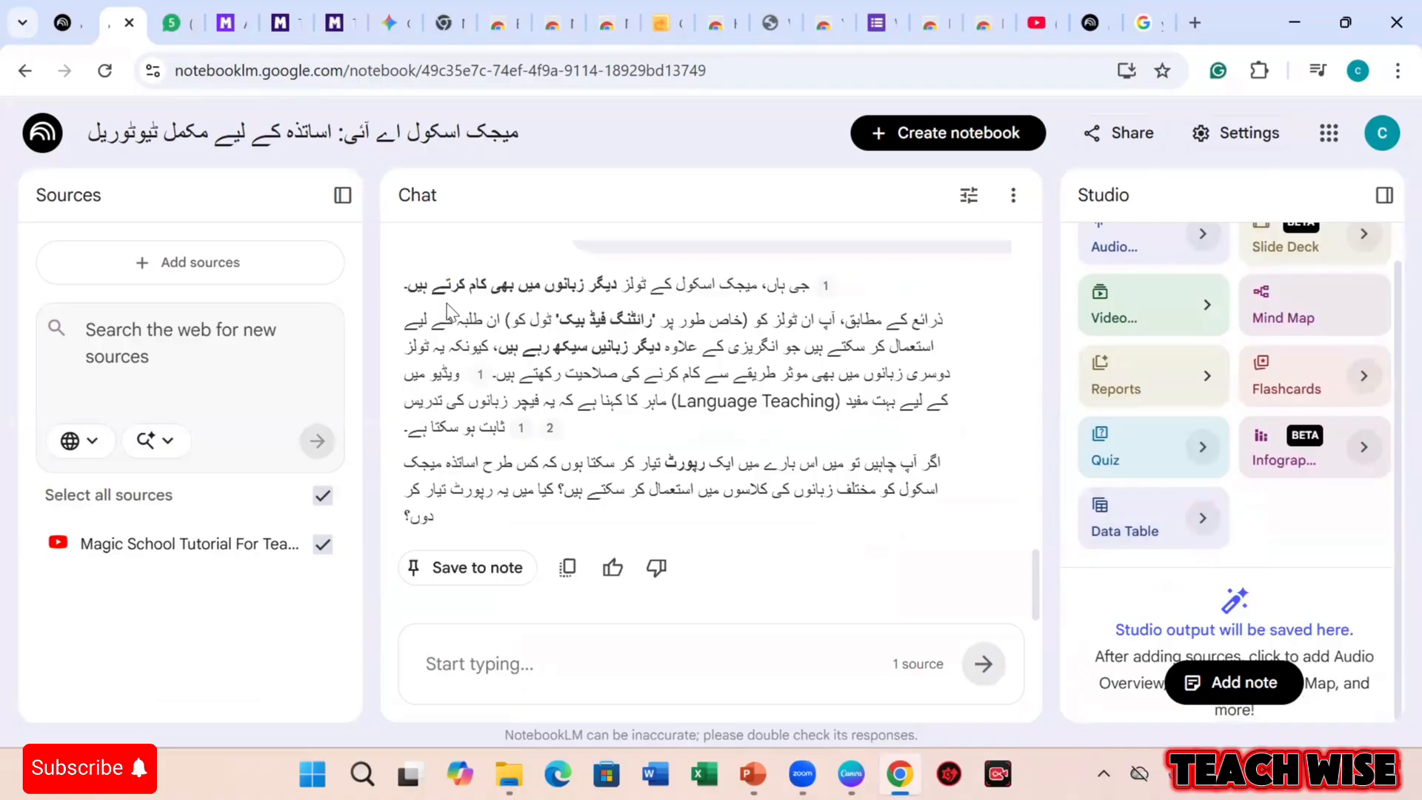
{"action": "left_click", "coordinate": [26, 71]}
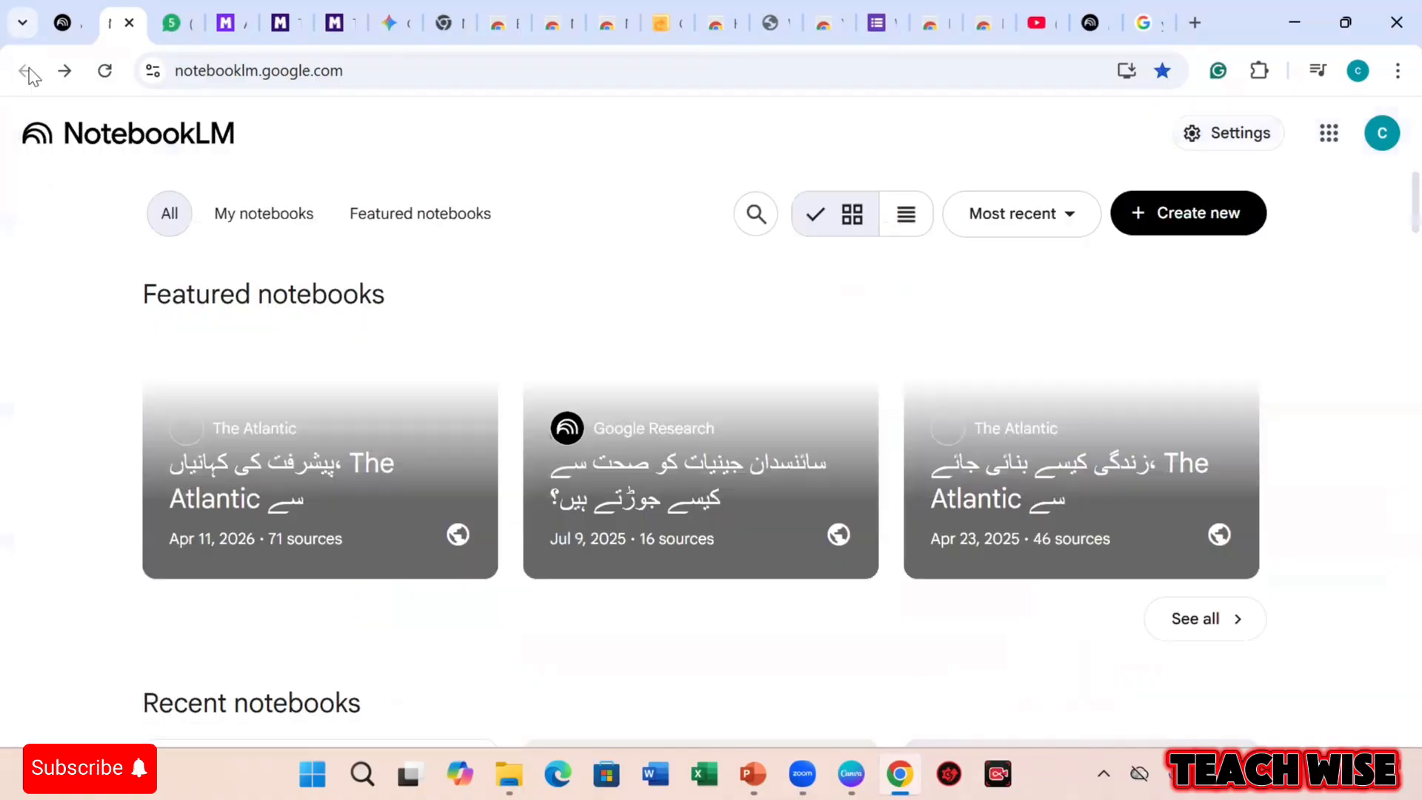
Open the Urdu notebook on the effective and ethical use of AI in education and import its Fast Research sources.
{"action": "scroll", "coordinate": [428, 404], "scroll_direction": "down", "scroll_amount": 5}
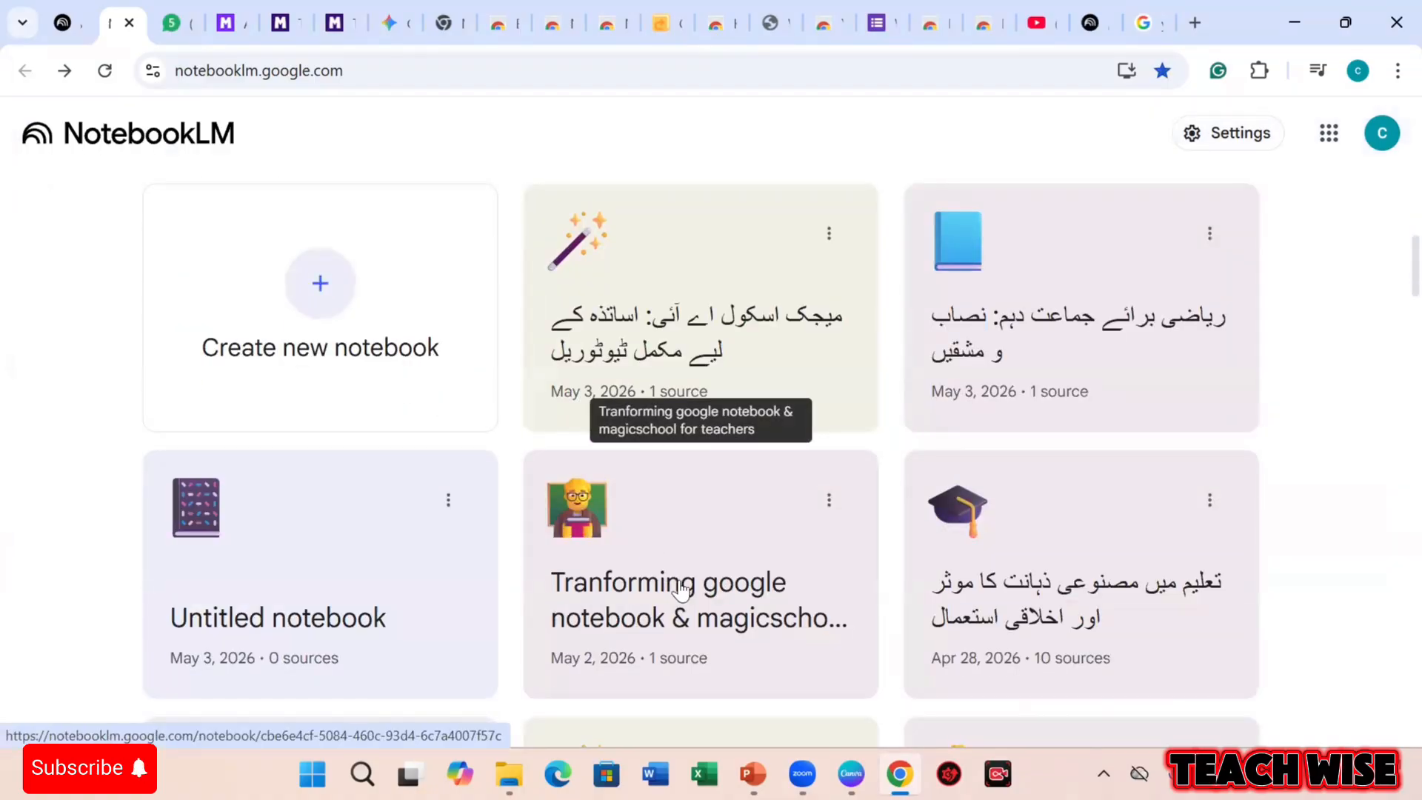
{"action": "left_click", "coordinate": [950, 581]}
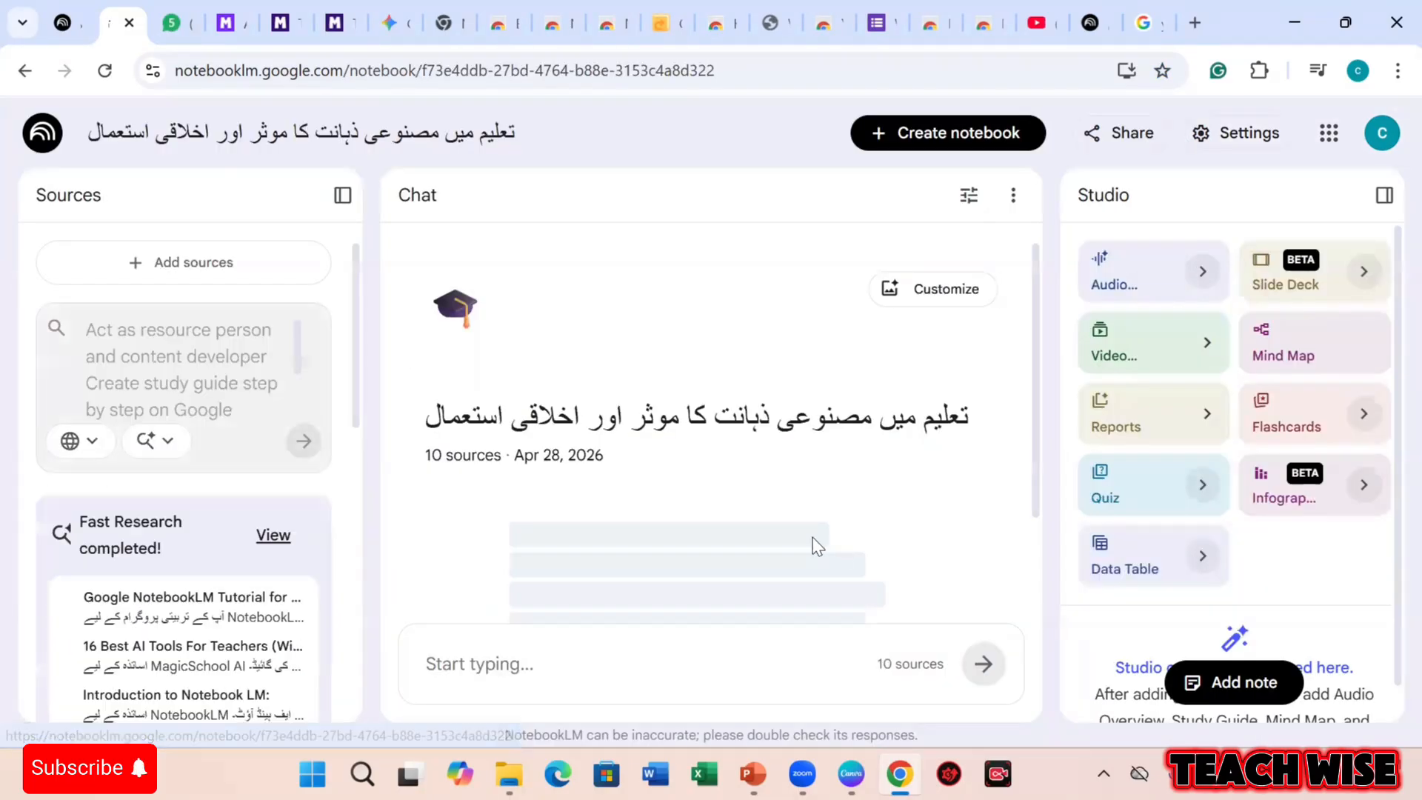
{"action": "scroll", "coordinate": [1200, 563], "scroll_direction": "down", "scroll_amount": 3}
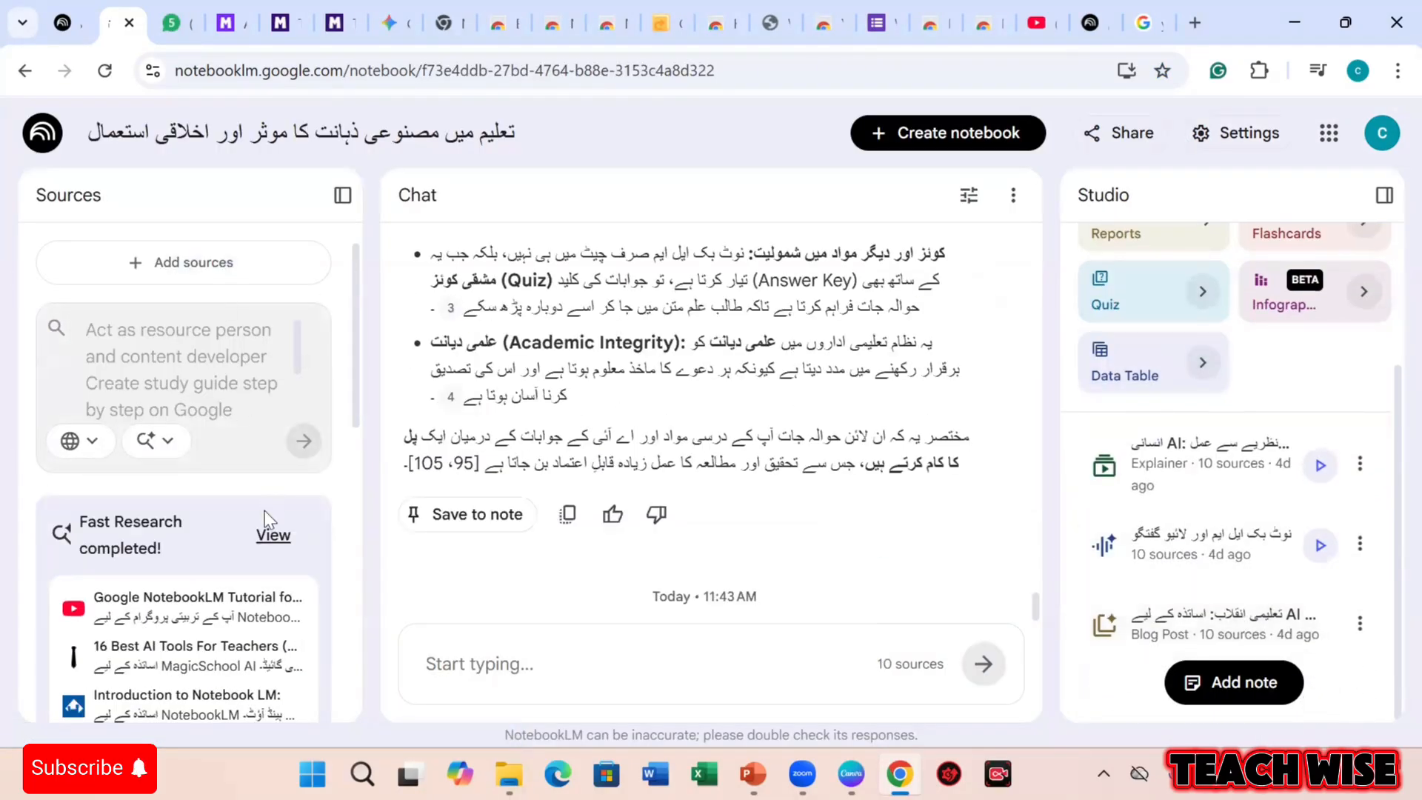
{"action": "scroll", "coordinate": [223, 543], "scroll_direction": "down", "scroll_amount": 3}
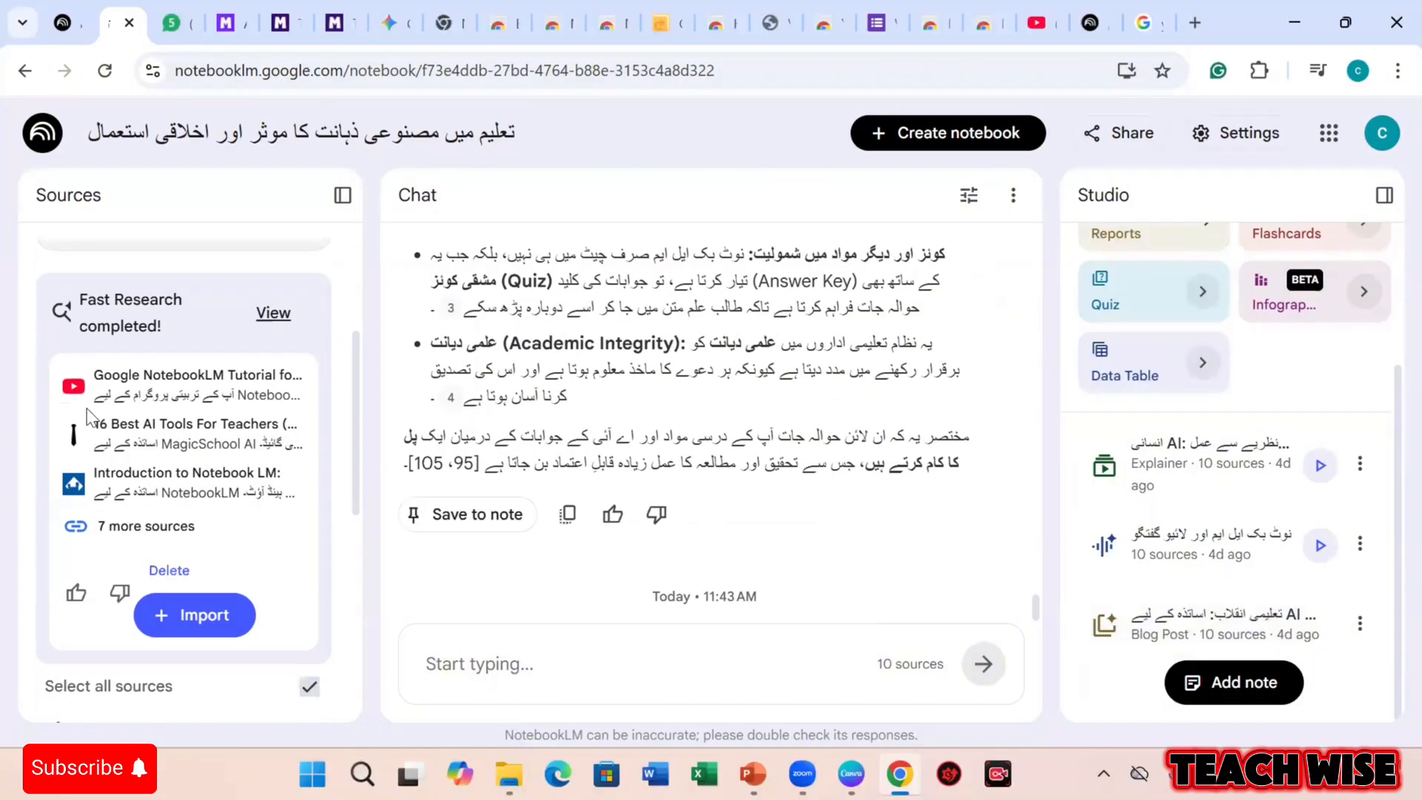
{"action": "left_click", "coordinate": [229, 623]}
{"action": "scroll", "coordinate": [395, 390], "scroll_direction": "up", "scroll_amount": 2}
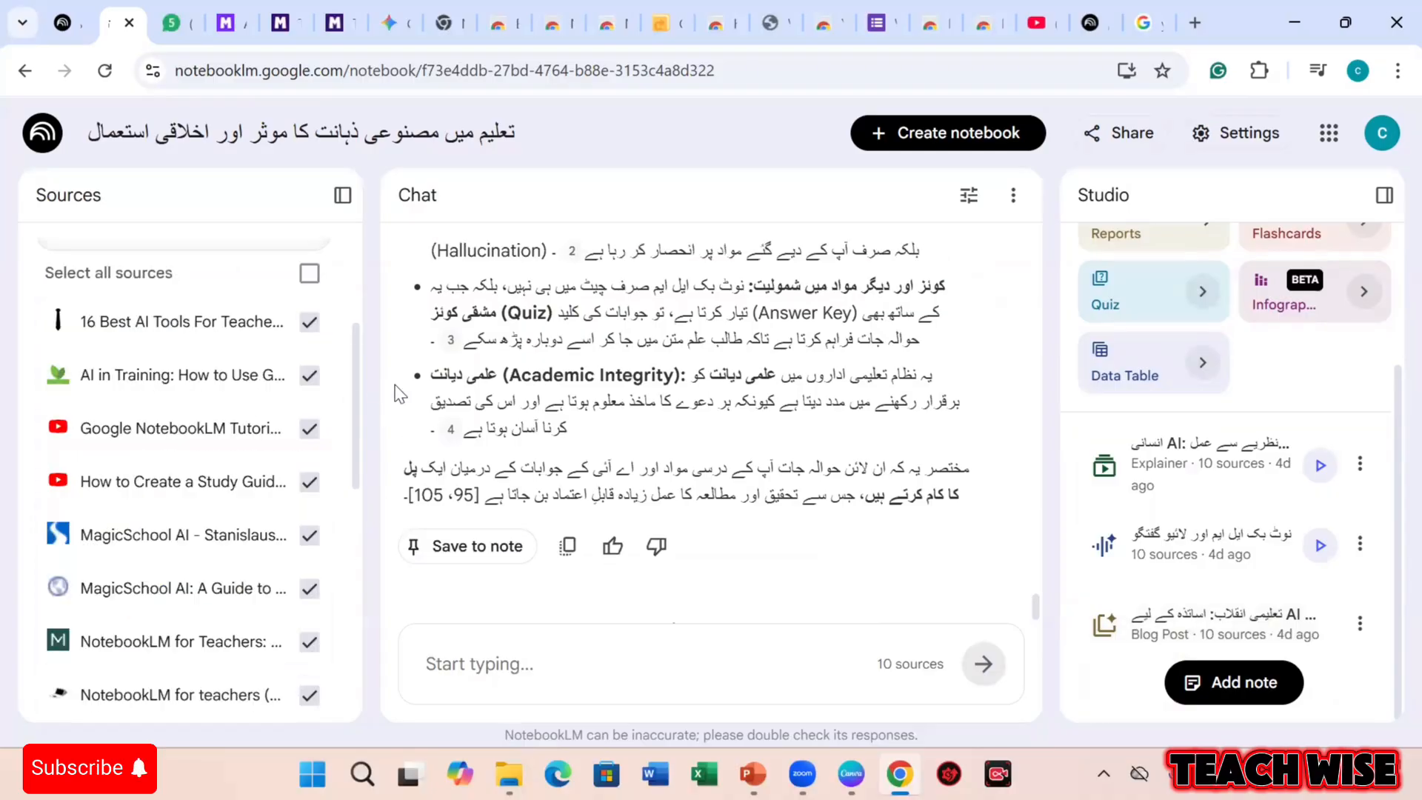
Clear the selection of all sources in the notebook and select them all again.
{"action": "scroll", "coordinate": [270, 371], "scroll_direction": "down", "scroll_amount": 3}
{"action": "scroll", "coordinate": [270, 370], "scroll_direction": "up", "scroll_amount": 5}
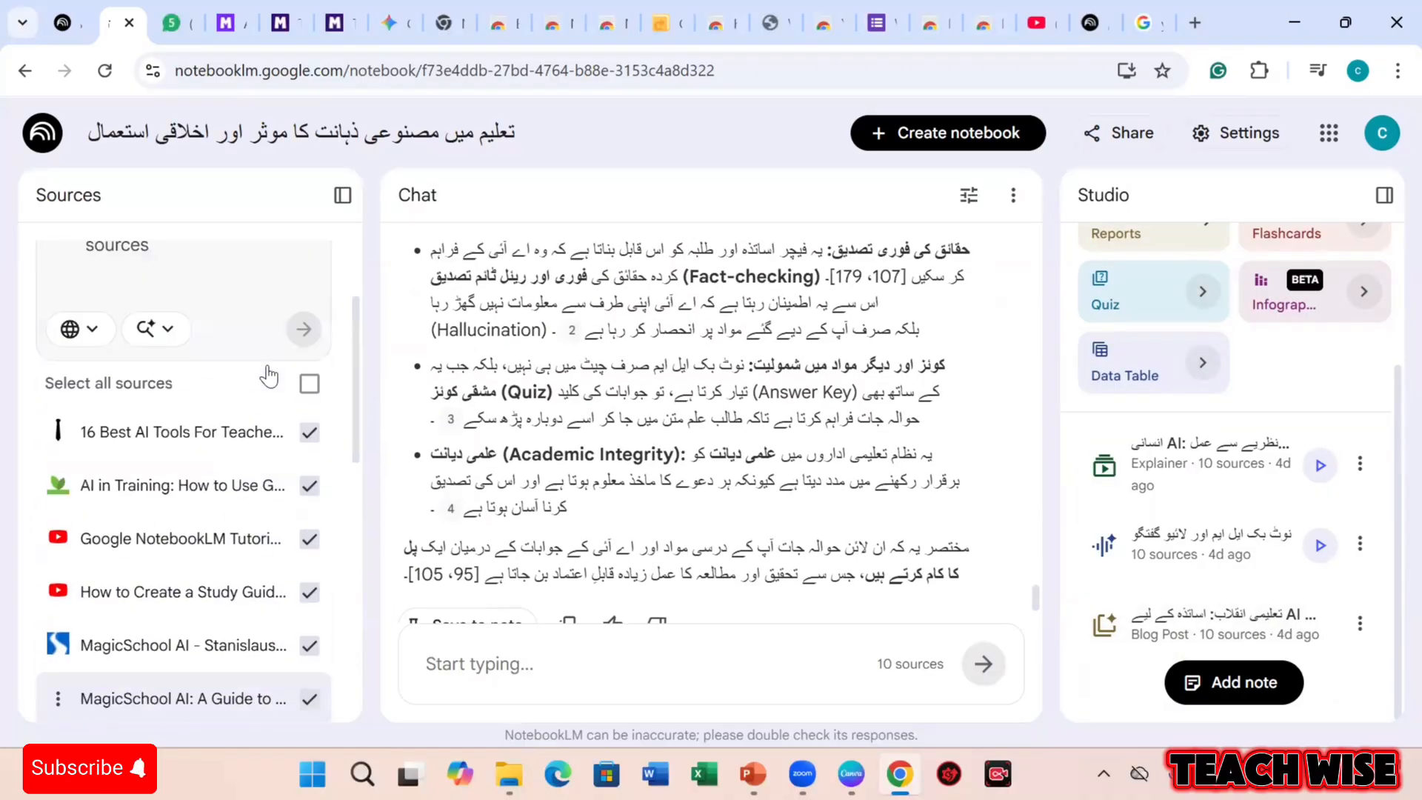
{"action": "left_click", "coordinate": [307, 386]}
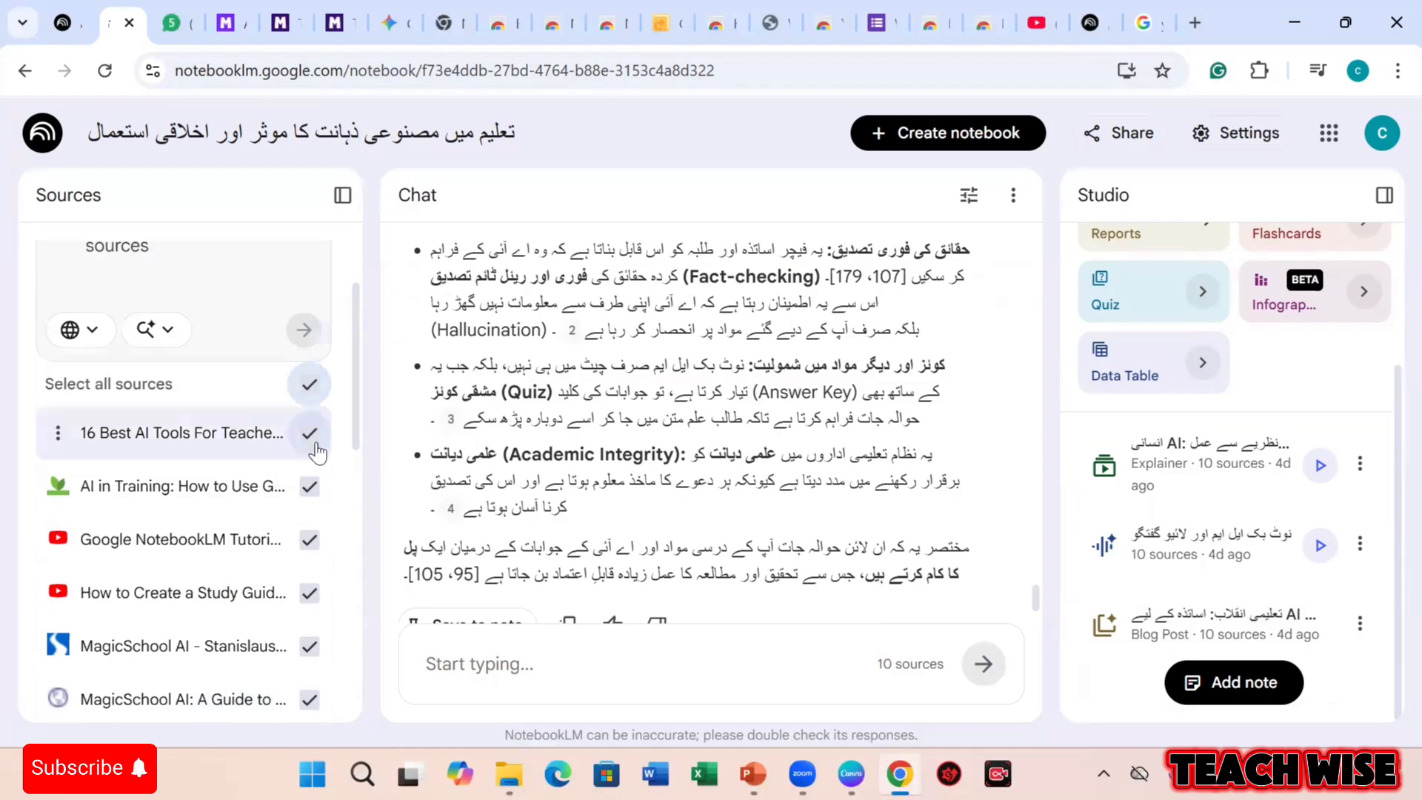
{"action": "left_click", "coordinate": [308, 385]}
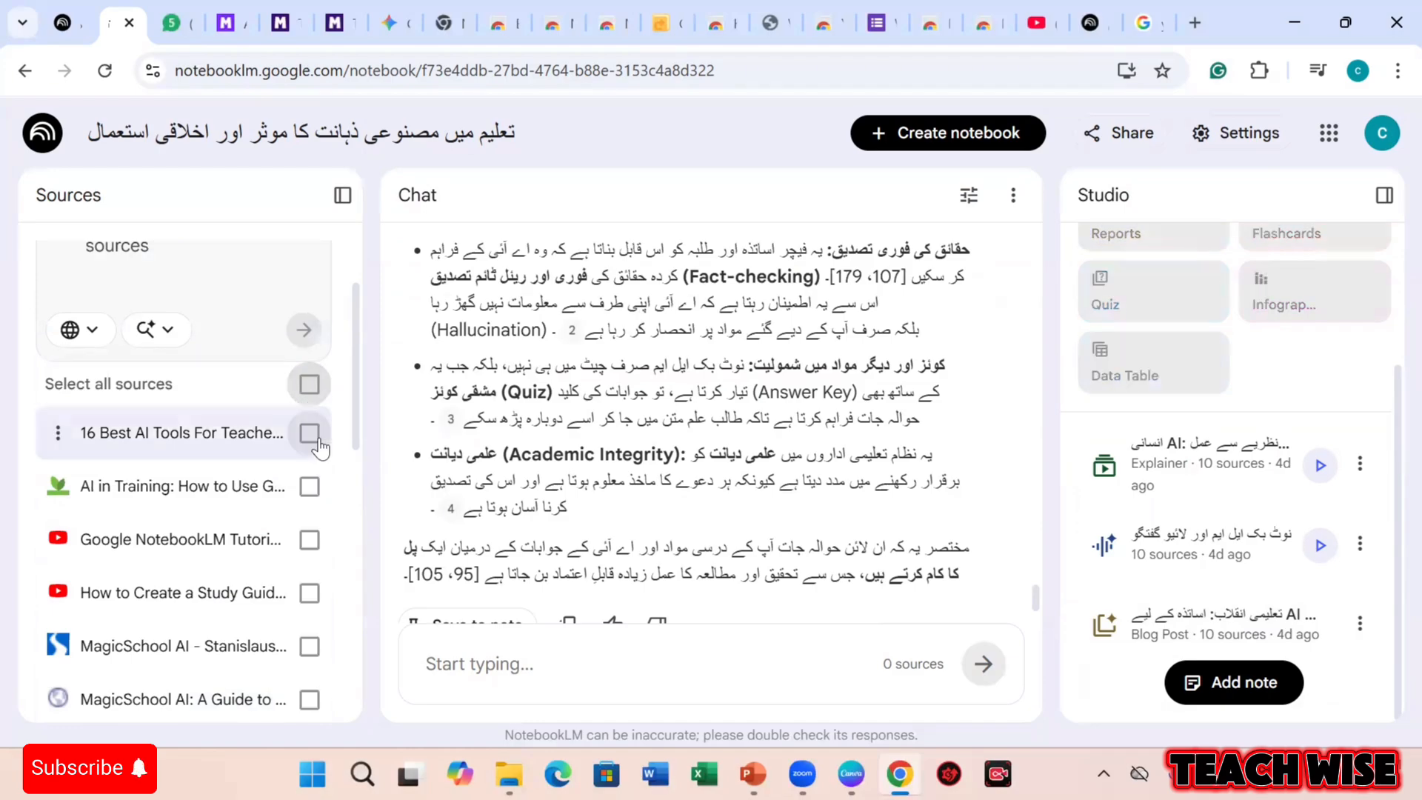
{"action": "left_click", "coordinate": [310, 386]}
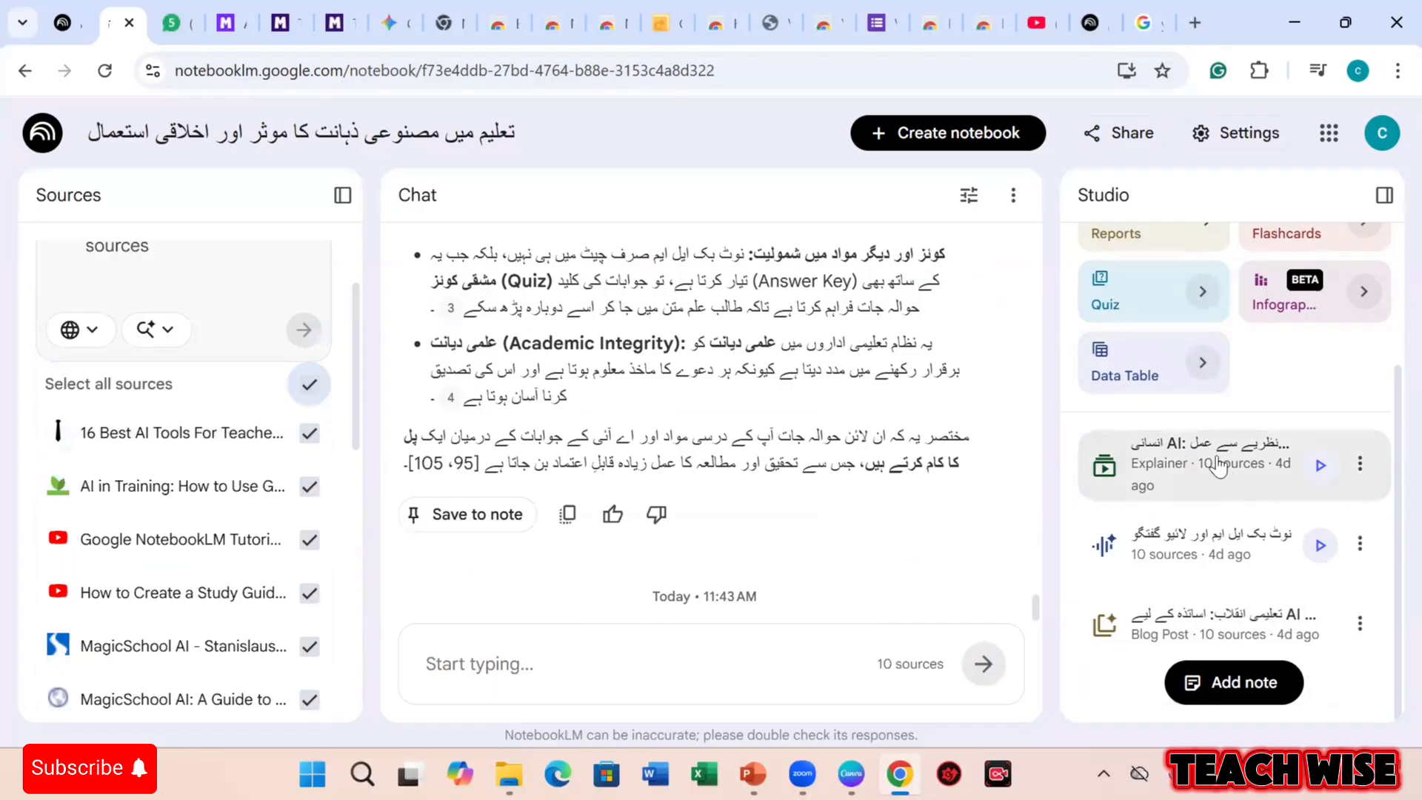
Skim the Urdu blog post report for teachers and return to the list of generated outputs.
{"action": "left_click", "coordinate": [1186, 634]}
{"action": "scroll", "coordinate": [1158, 477], "scroll_direction": "down", "scroll_amount": 20}
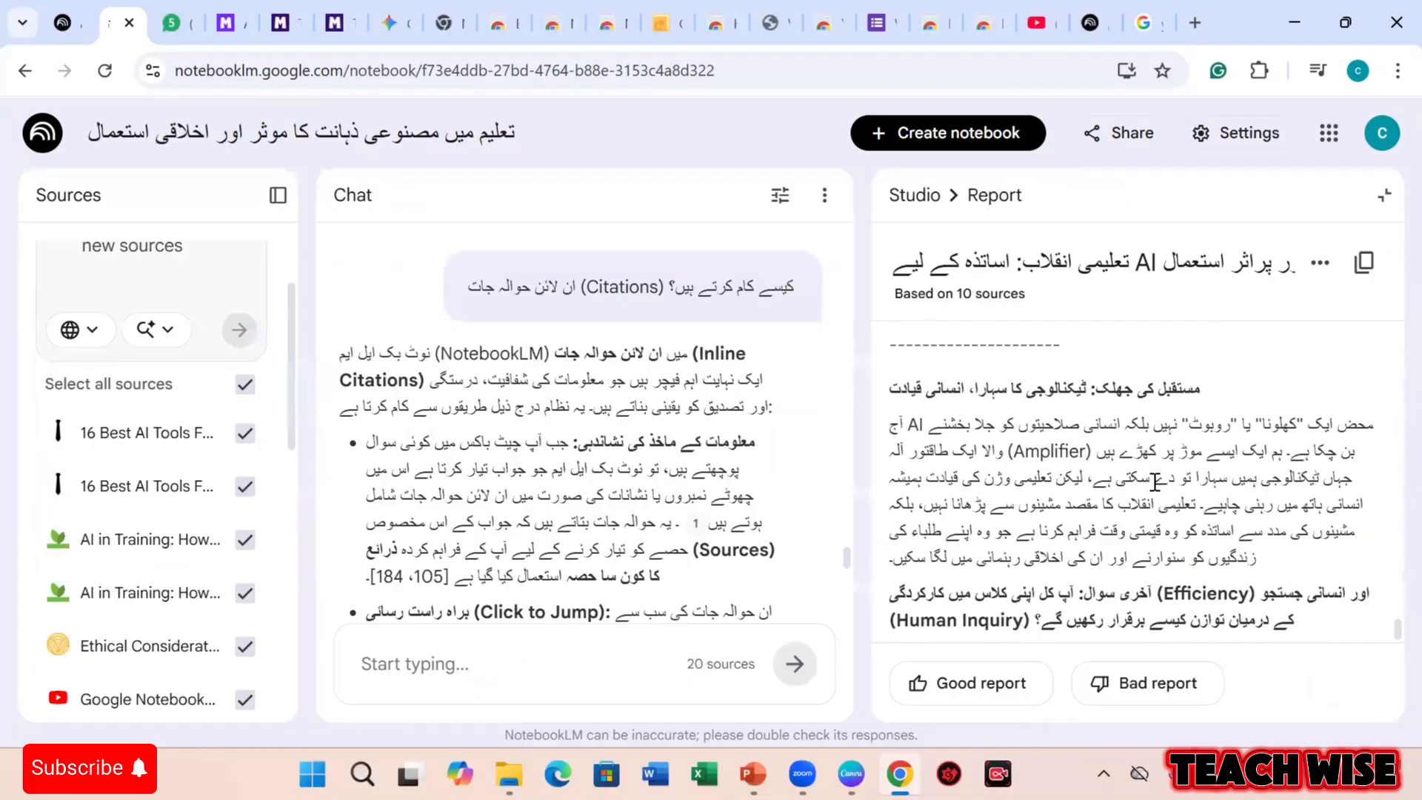
{"action": "scroll", "coordinate": [1156, 482], "scroll_direction": "up", "scroll_amount": 20}
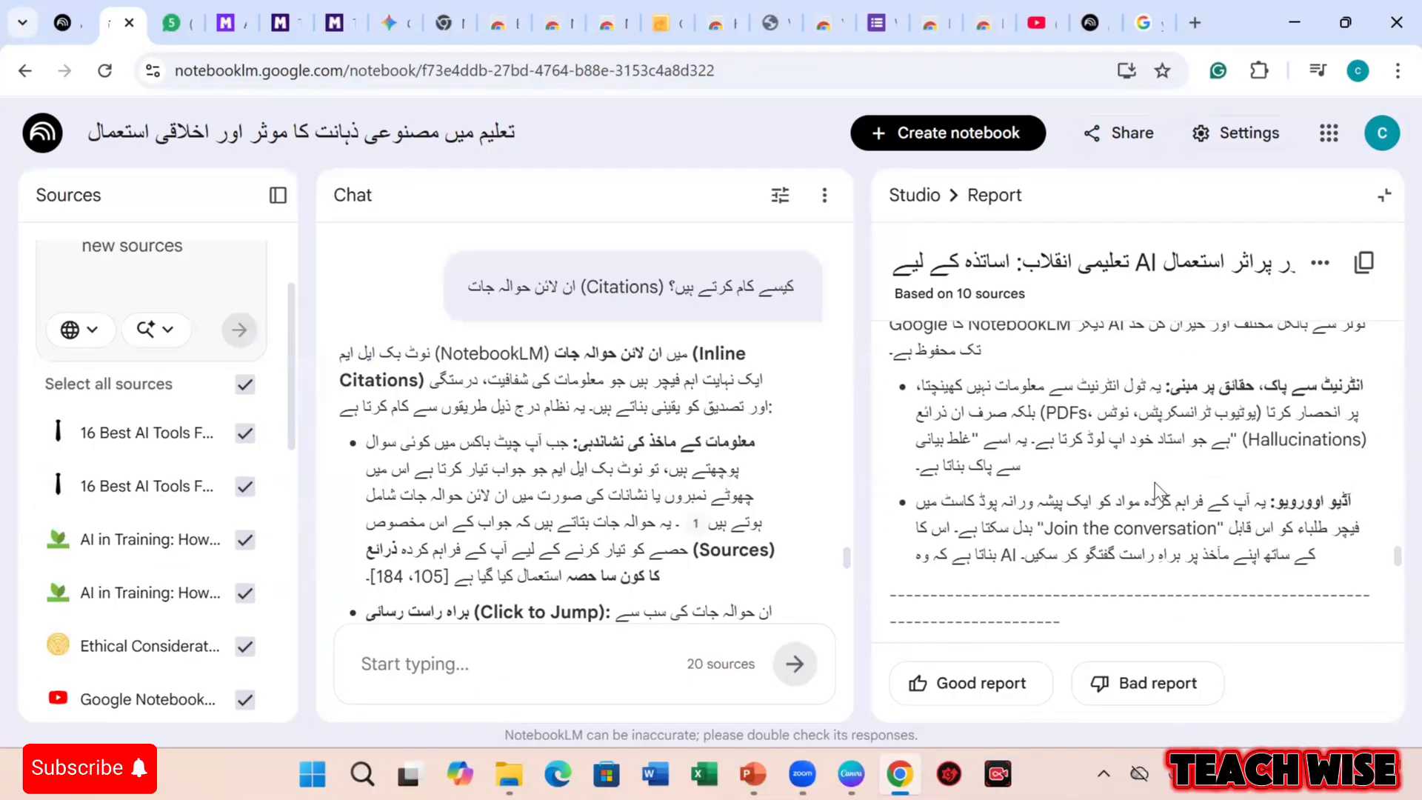
{"action": "left_click", "coordinate": [919, 199]}
{"action": "scroll", "coordinate": [1197, 593], "scroll_direction": "down", "scroll_amount": 3}
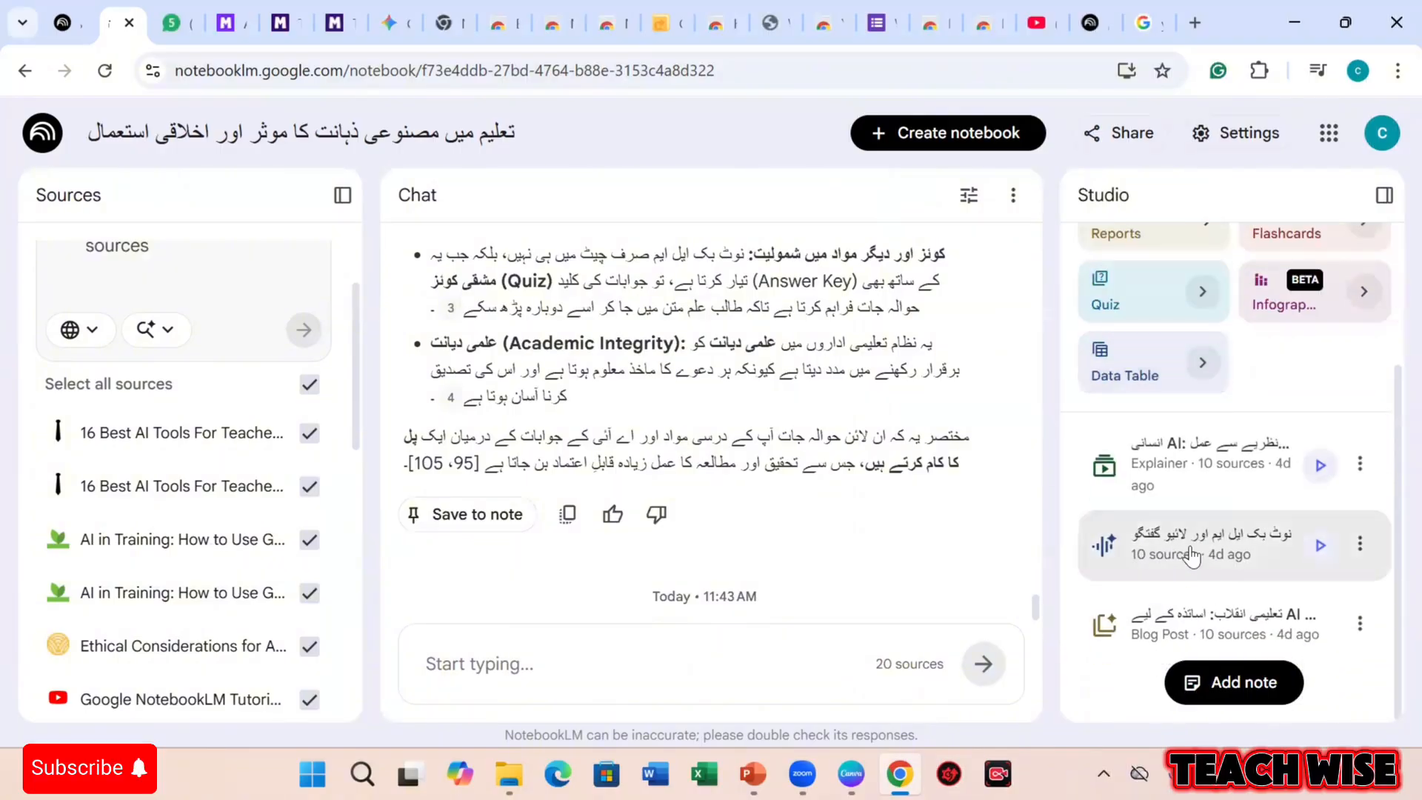
Play the Urdu audio overview from slightly past its beginning and pause it.
{"action": "left_click", "coordinate": [1192, 555]}
{"action": "left_click", "coordinate": [1232, 682]}
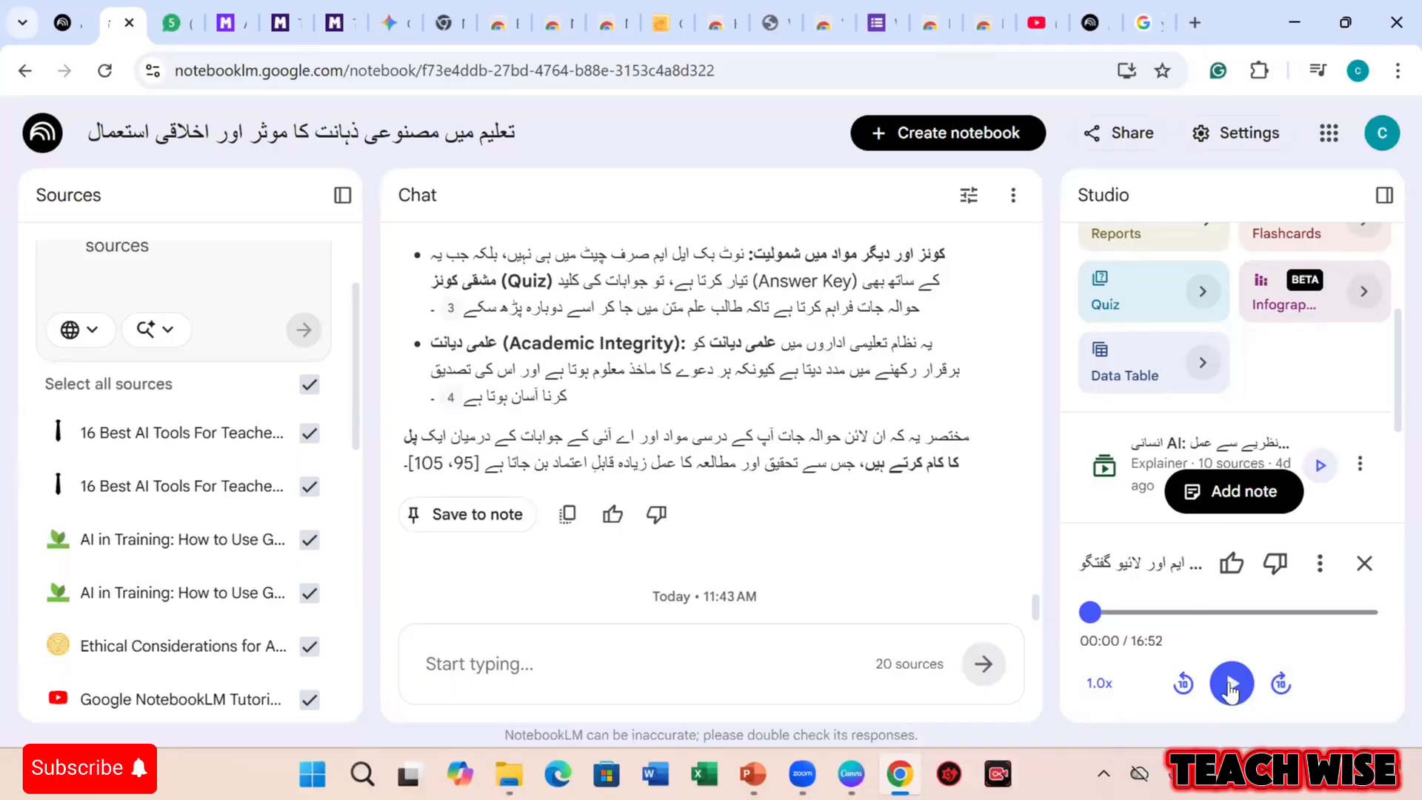
{"action": "left_click", "coordinate": [1102, 614]}
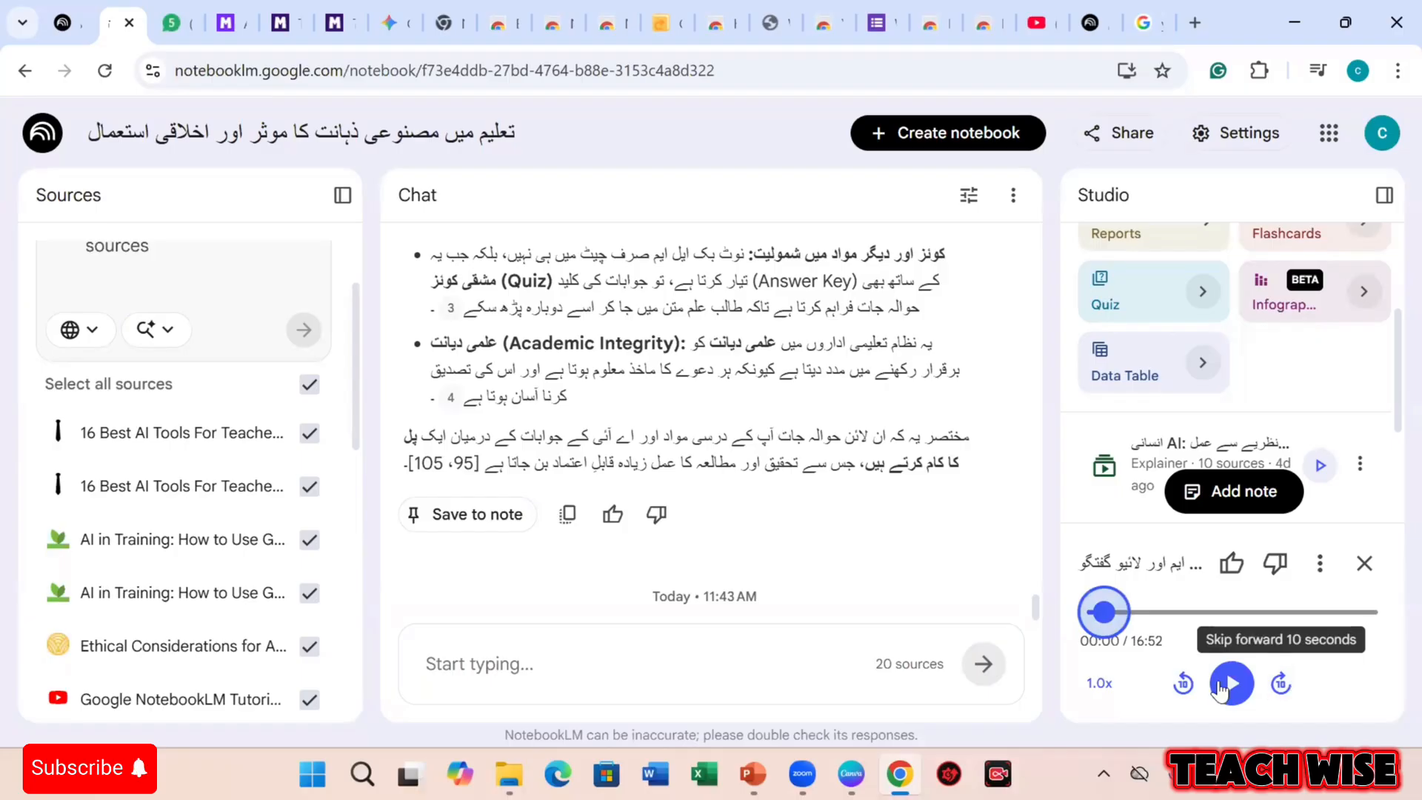
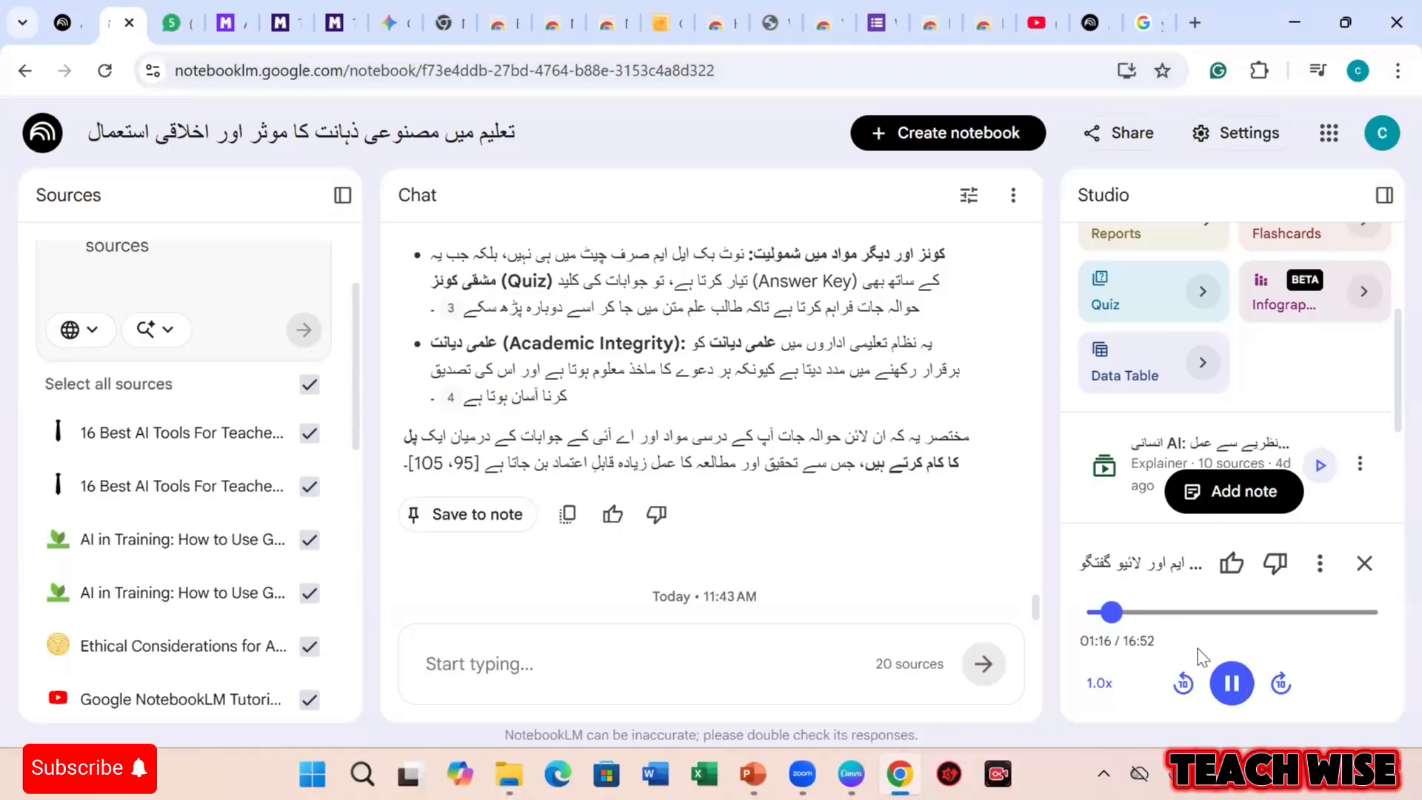
{"action": "left_click", "coordinate": [1234, 685]}
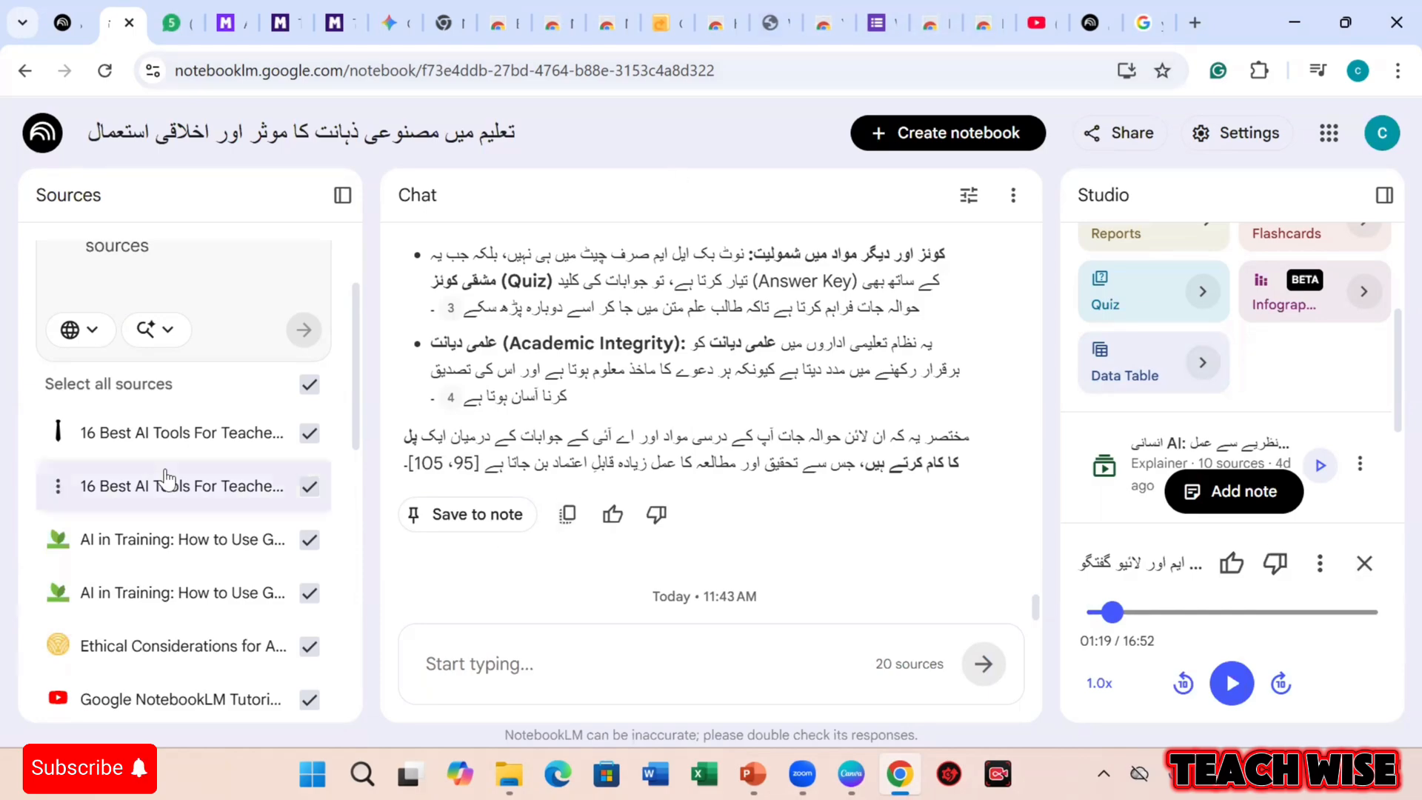
Look through the source list and the earlier chat answers, and close the audio player.
{"action": "scroll", "coordinate": [156, 476], "scroll_direction": "down", "scroll_amount": 10}
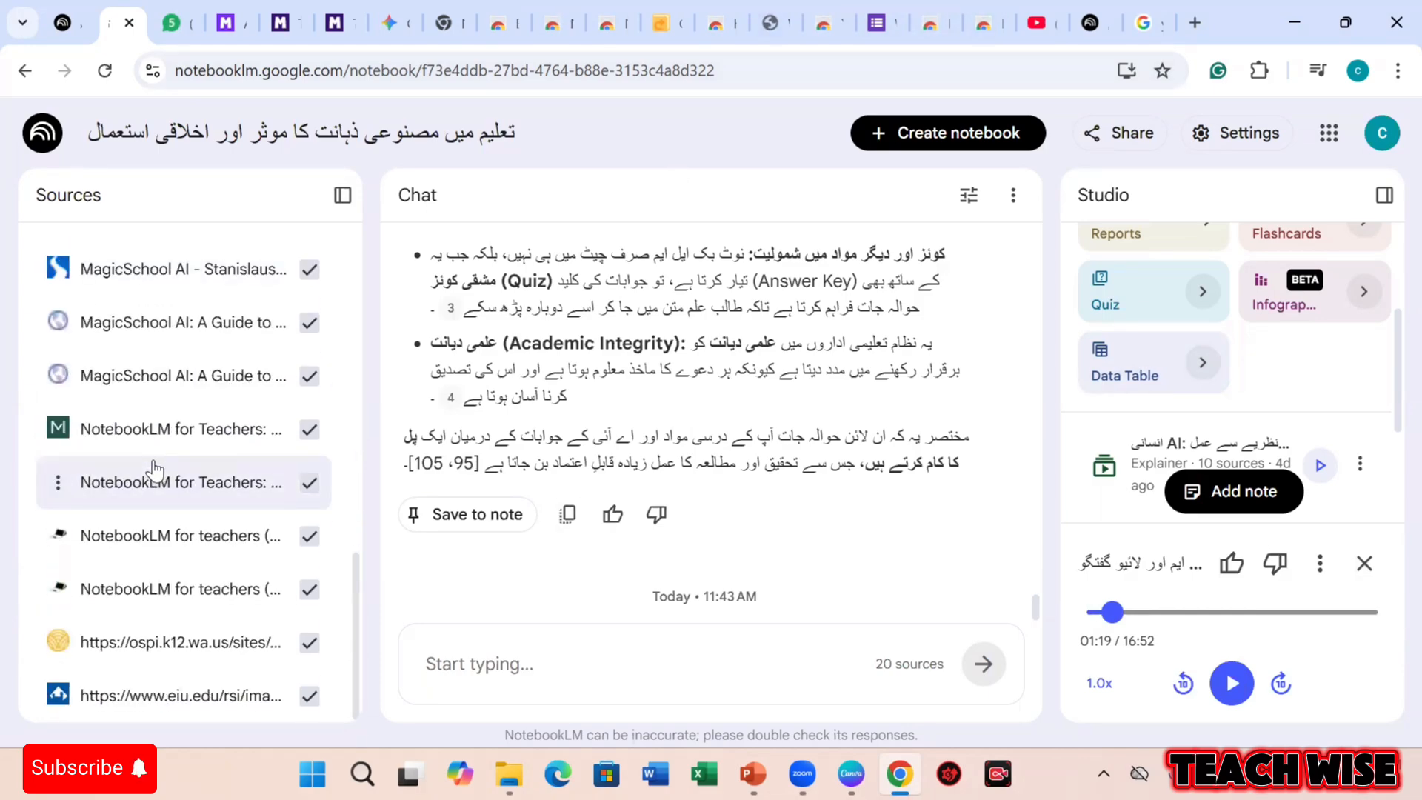
{"action": "scroll", "coordinate": [154, 471], "scroll_direction": "up", "scroll_amount": 10}
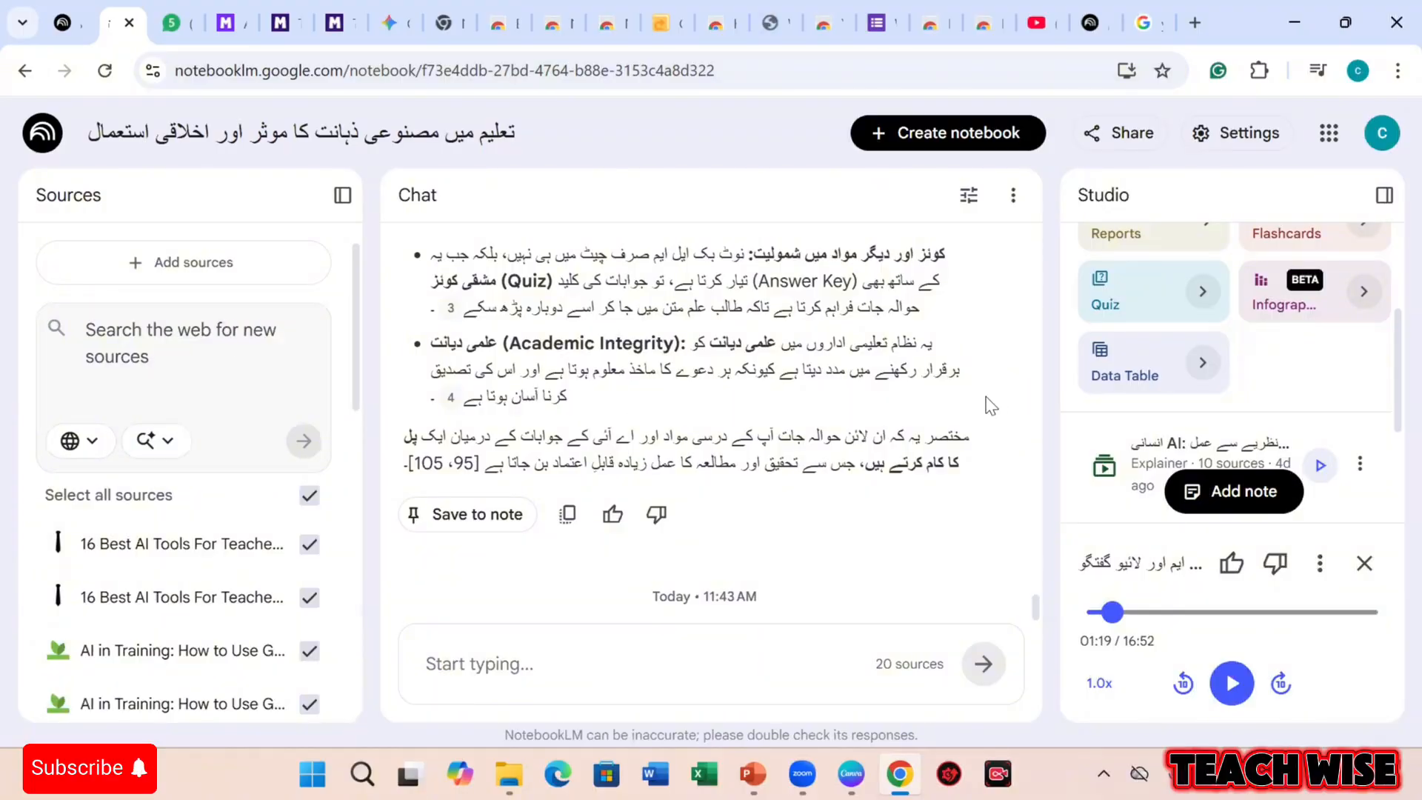
{"action": "scroll", "coordinate": [990, 406], "scroll_direction": "down", "scroll_amount": 15}
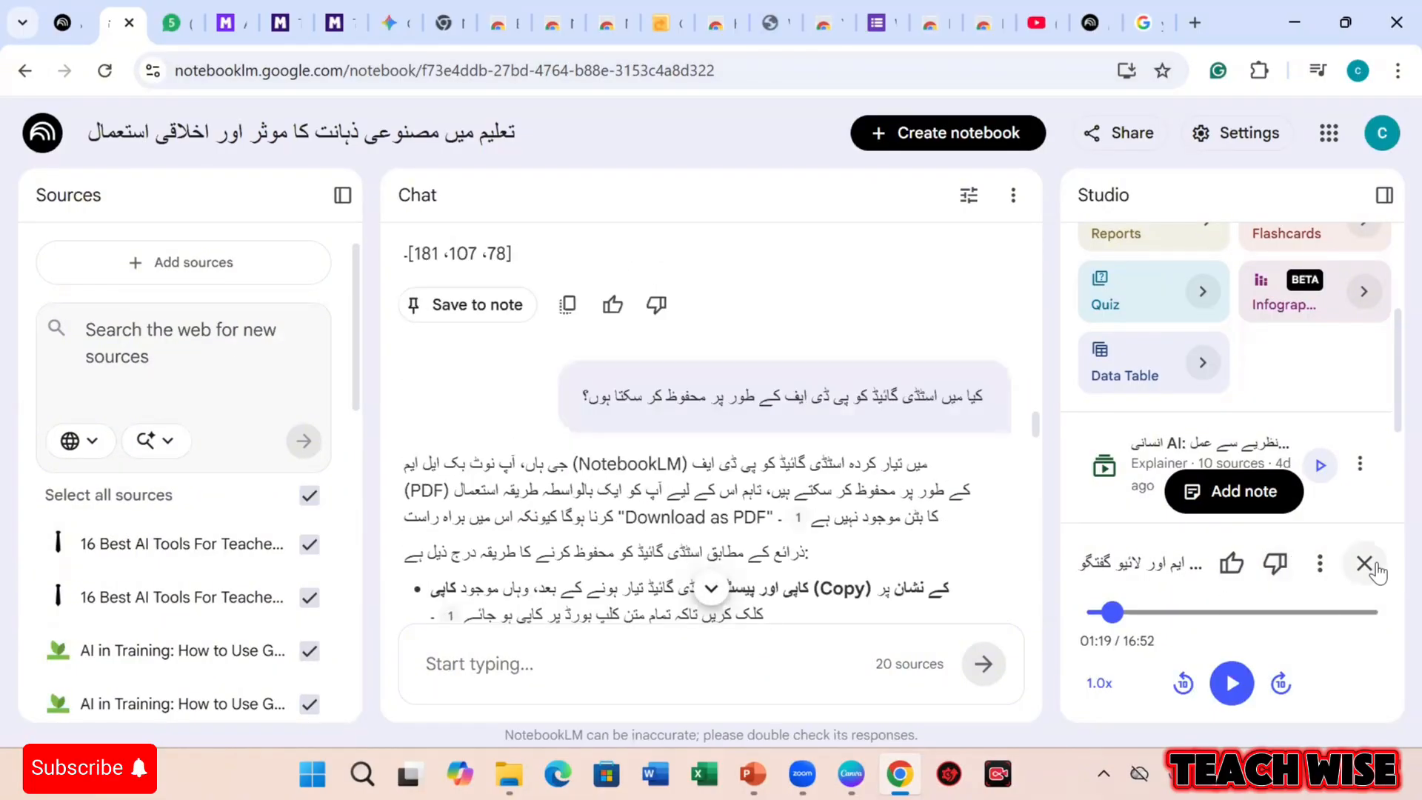
{"action": "left_click", "coordinate": [1372, 567]}
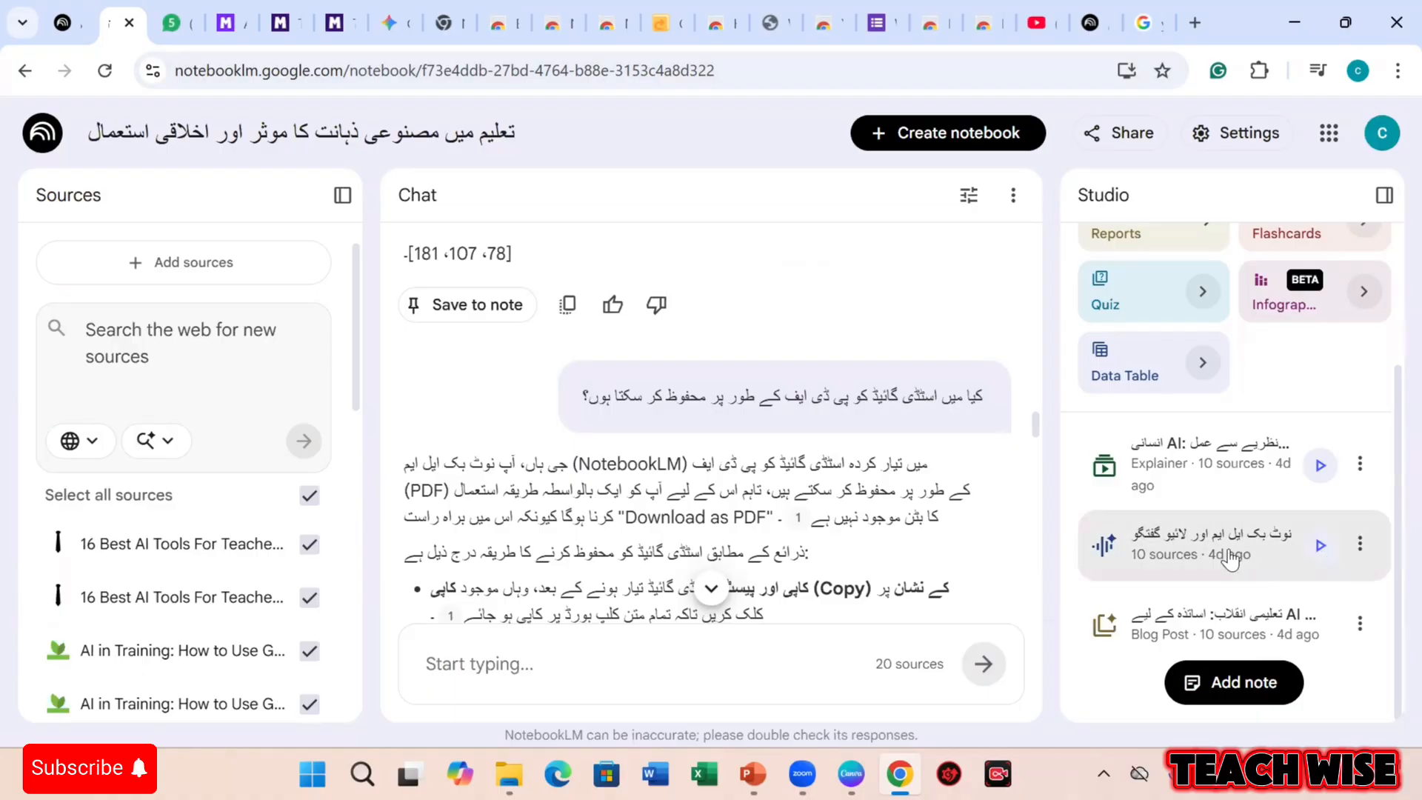
Watch part of the Urdu explainer video in full screen, stop it, and return to the list of generated outputs.
{"action": "left_click", "coordinate": [1228, 464]}
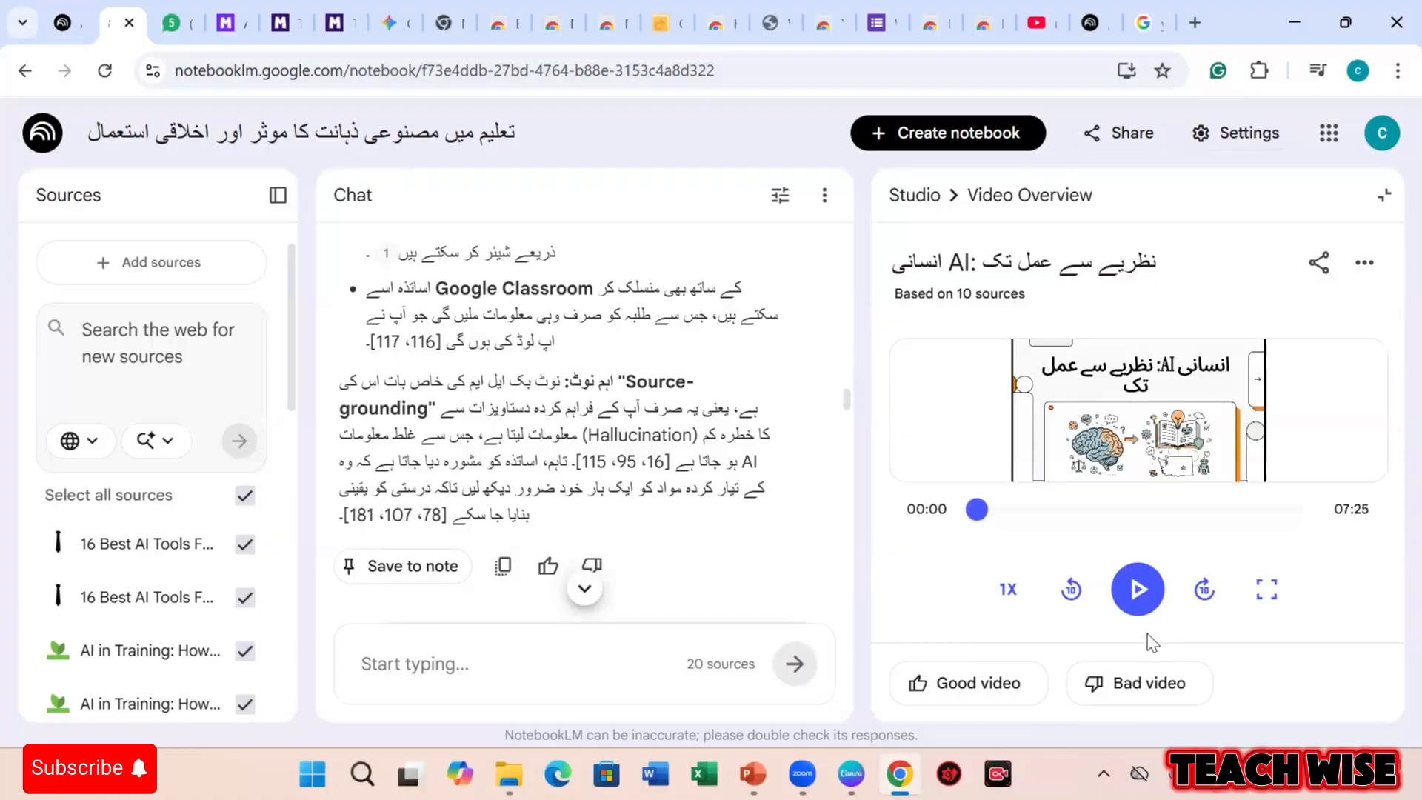
{"action": "left_click", "coordinate": [1145, 601]}
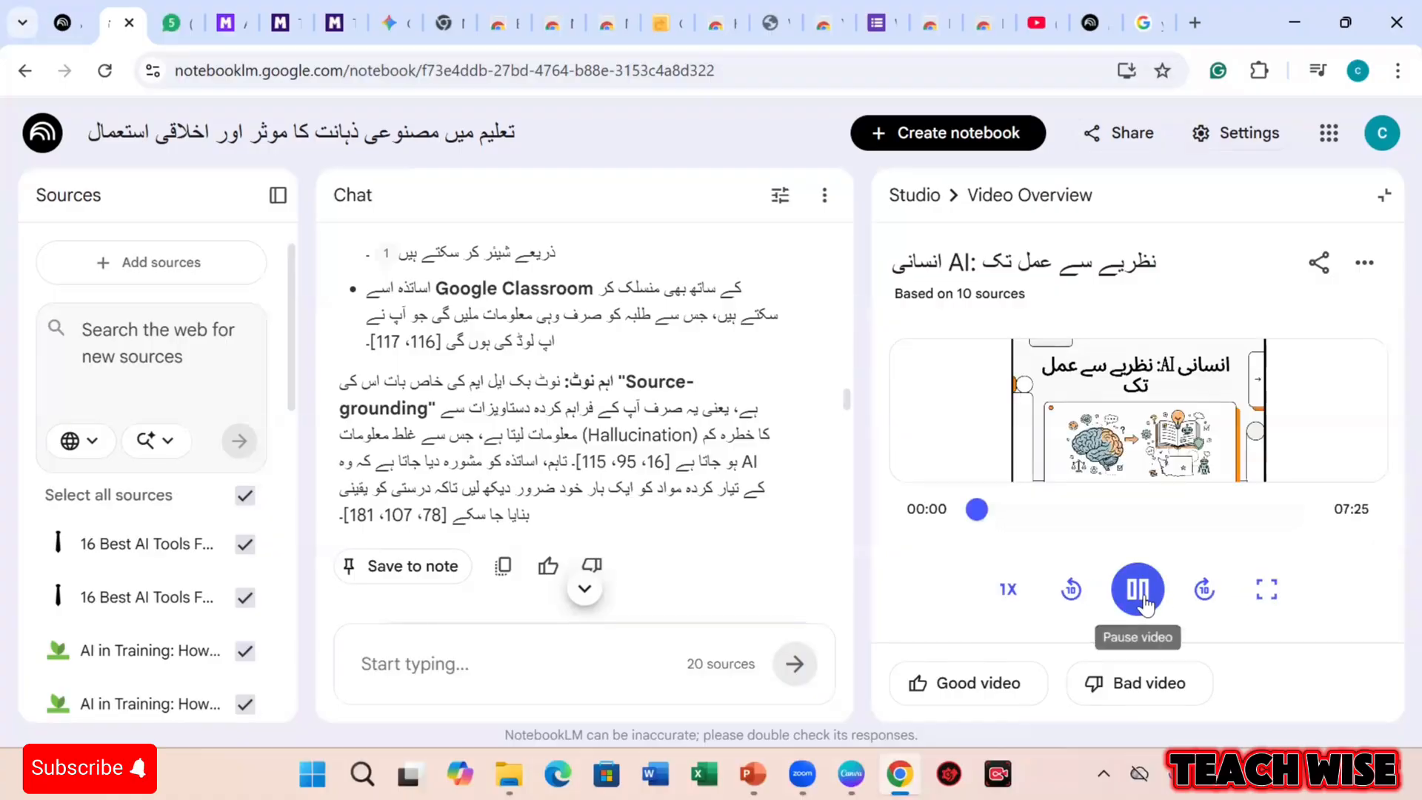
{"action": "left_click", "coordinate": [1267, 589]}
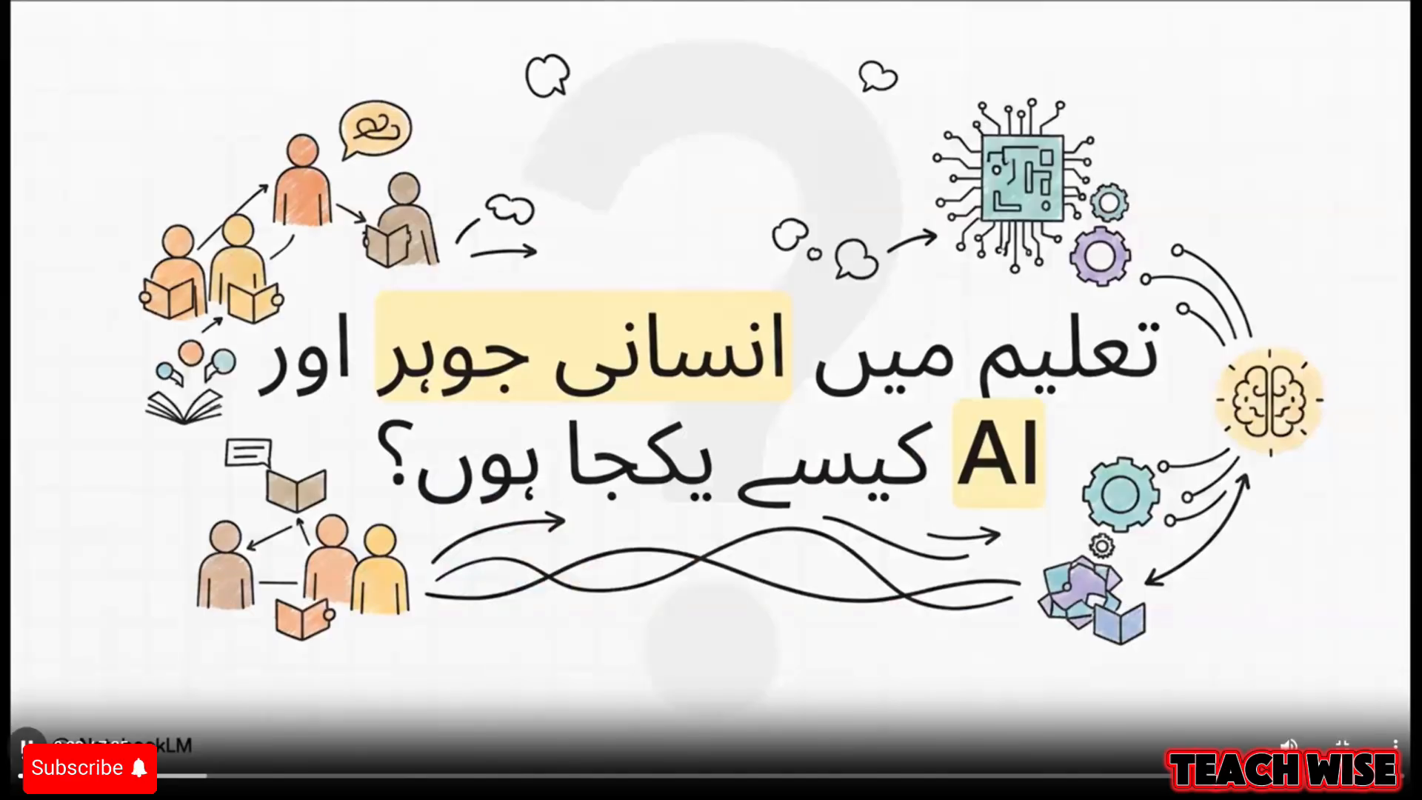
{"action": "key", "text": "Escape"}
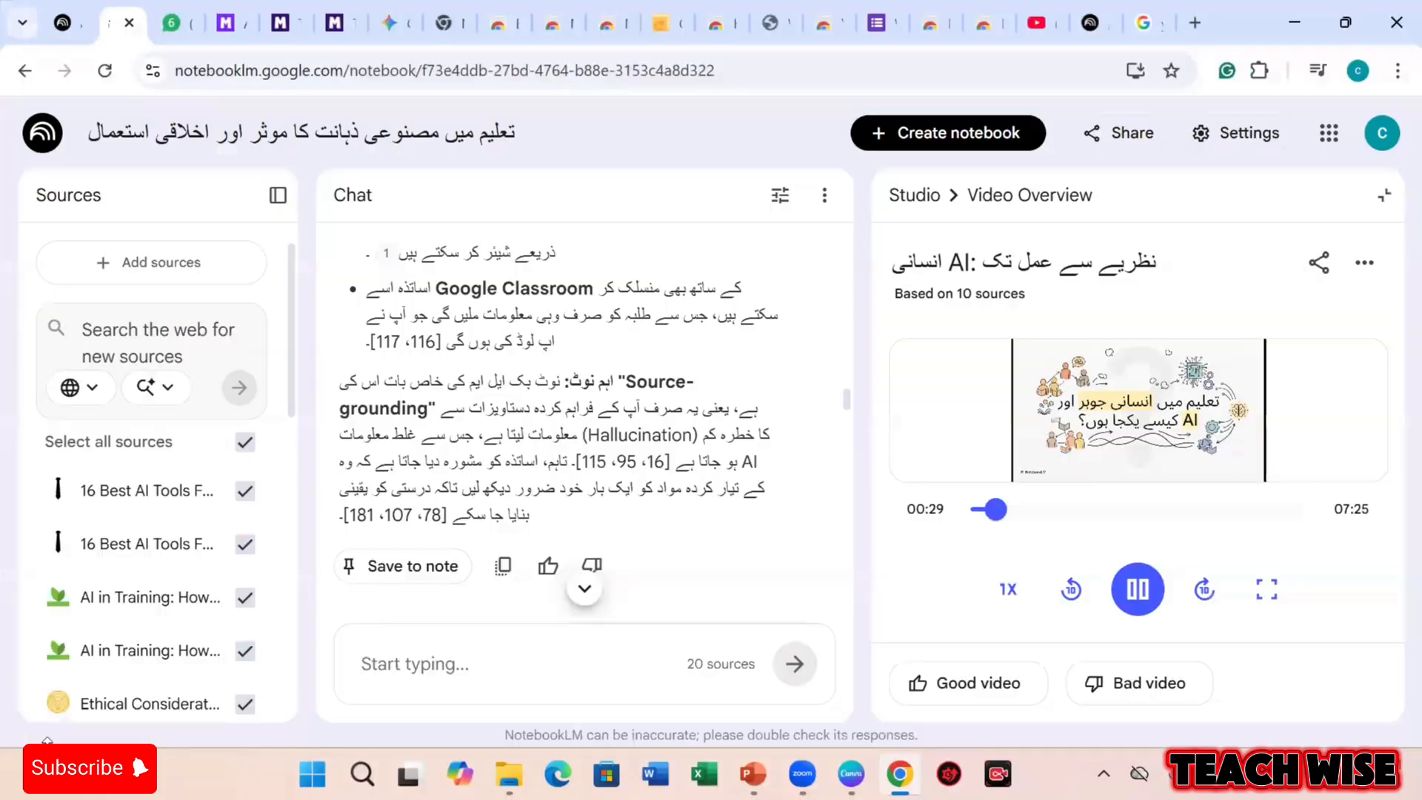
{"action": "left_click", "coordinate": [1141, 591]}
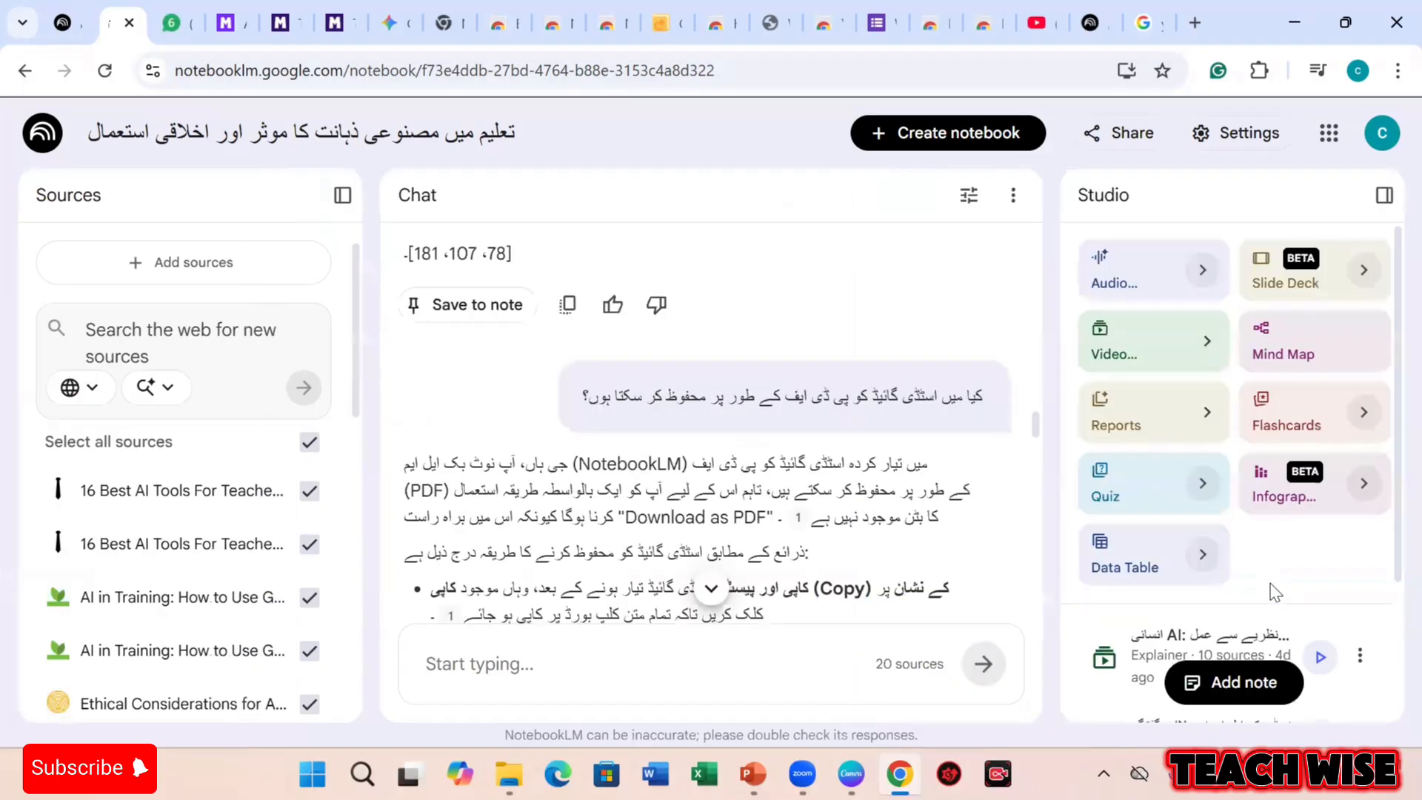
{"action": "scroll", "coordinate": [1185, 571], "scroll_direction": "down", "scroll_amount": 3}
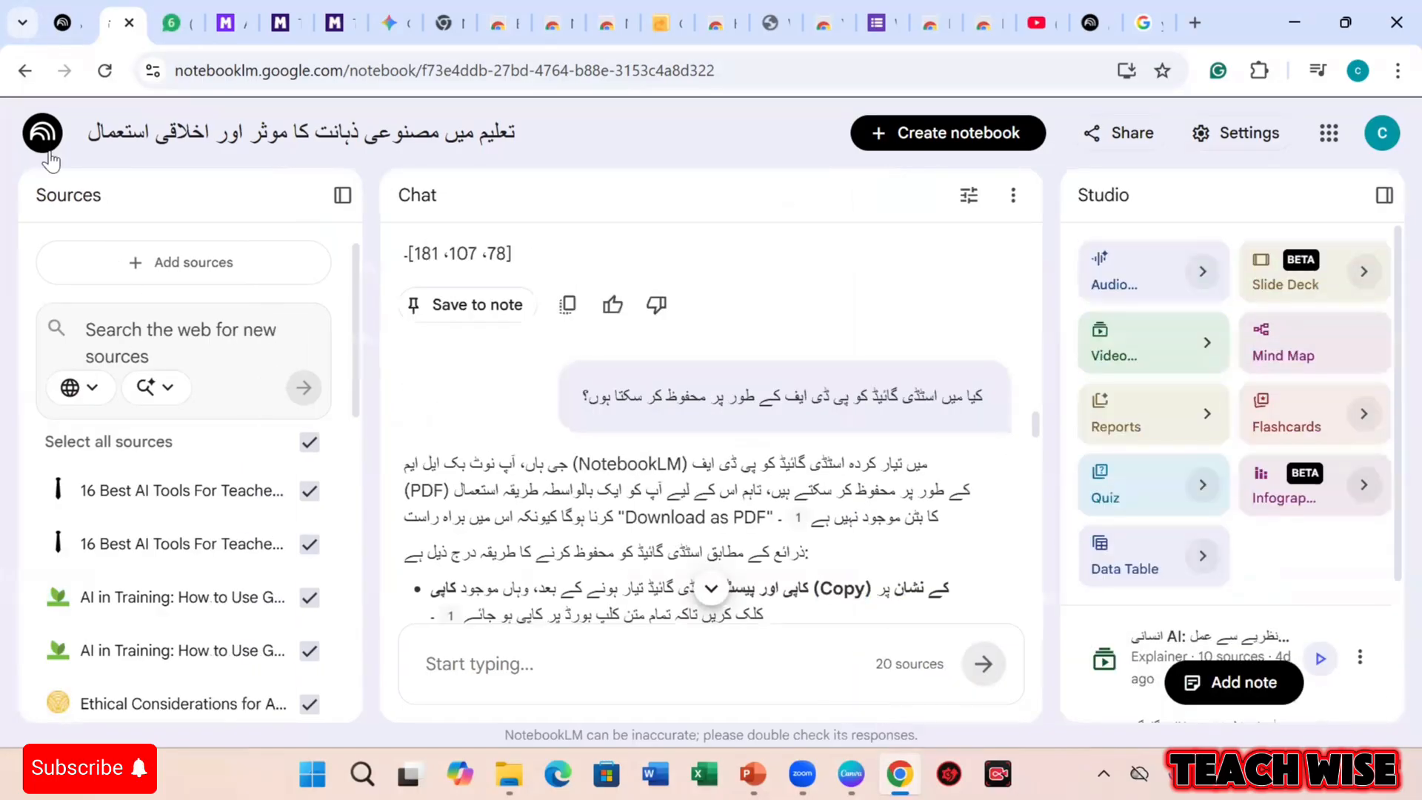
Go back to the class 10 math notebook and open its flashcards in the enlarged view.
{"action": "left_click", "coordinate": [44, 141]}
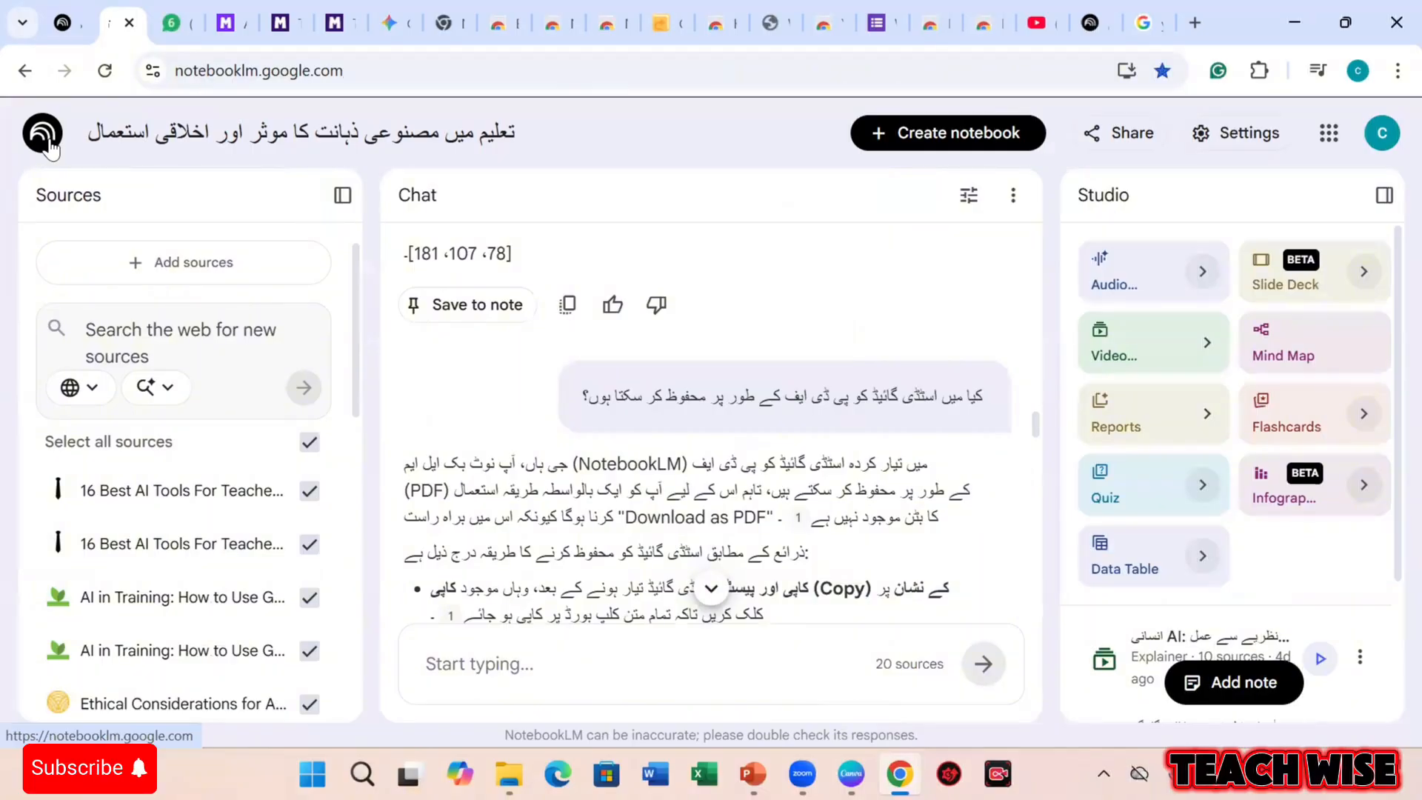
{"action": "scroll", "coordinate": [564, 580], "scroll_direction": "down", "scroll_amount": 1}
{"action": "scroll", "coordinate": [565, 580], "scroll_direction": "down", "scroll_amount": 2}
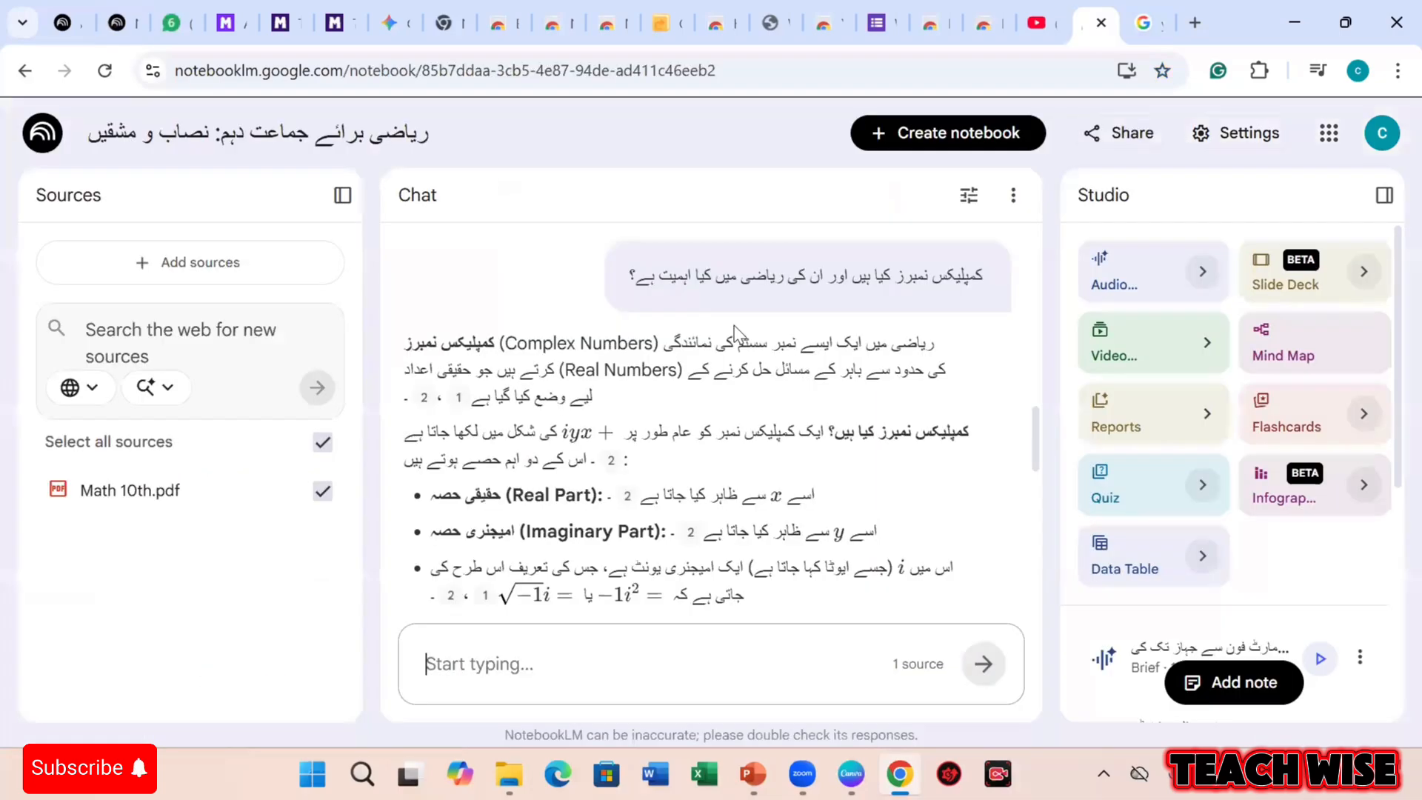
{"action": "scroll", "coordinate": [1185, 615], "scroll_direction": "down", "scroll_amount": 3}
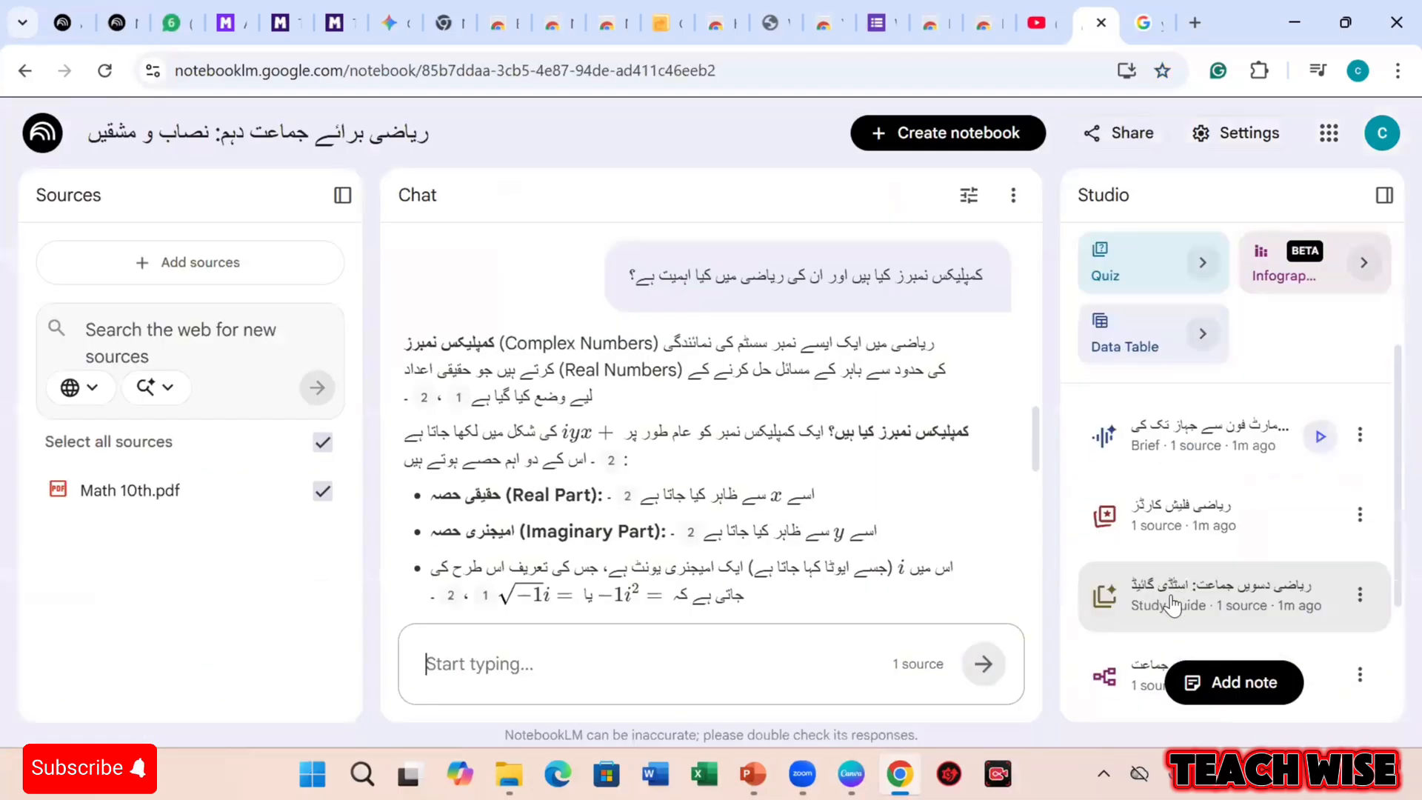
{"action": "left_click", "coordinate": [1211, 523]}
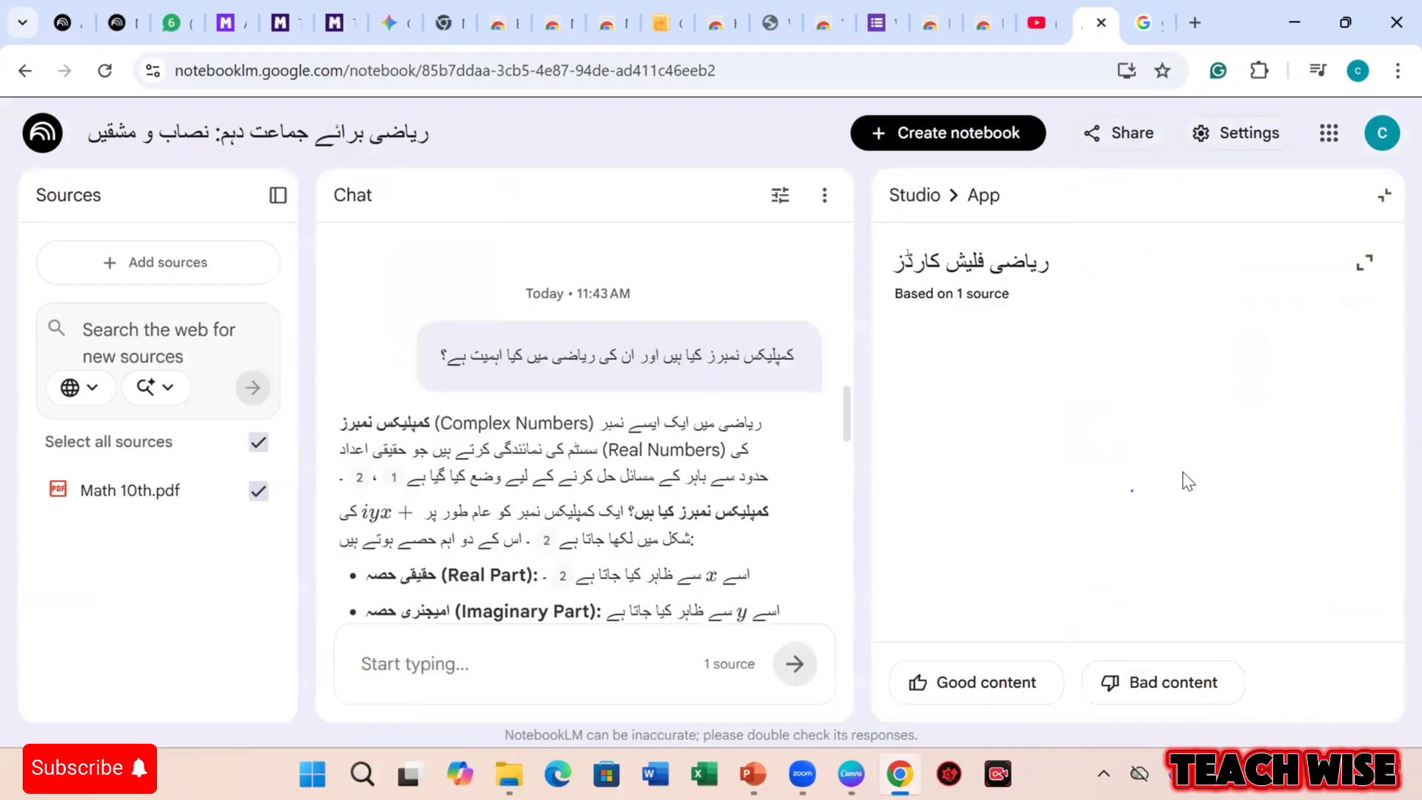
{"action": "left_click", "coordinate": [1367, 268]}
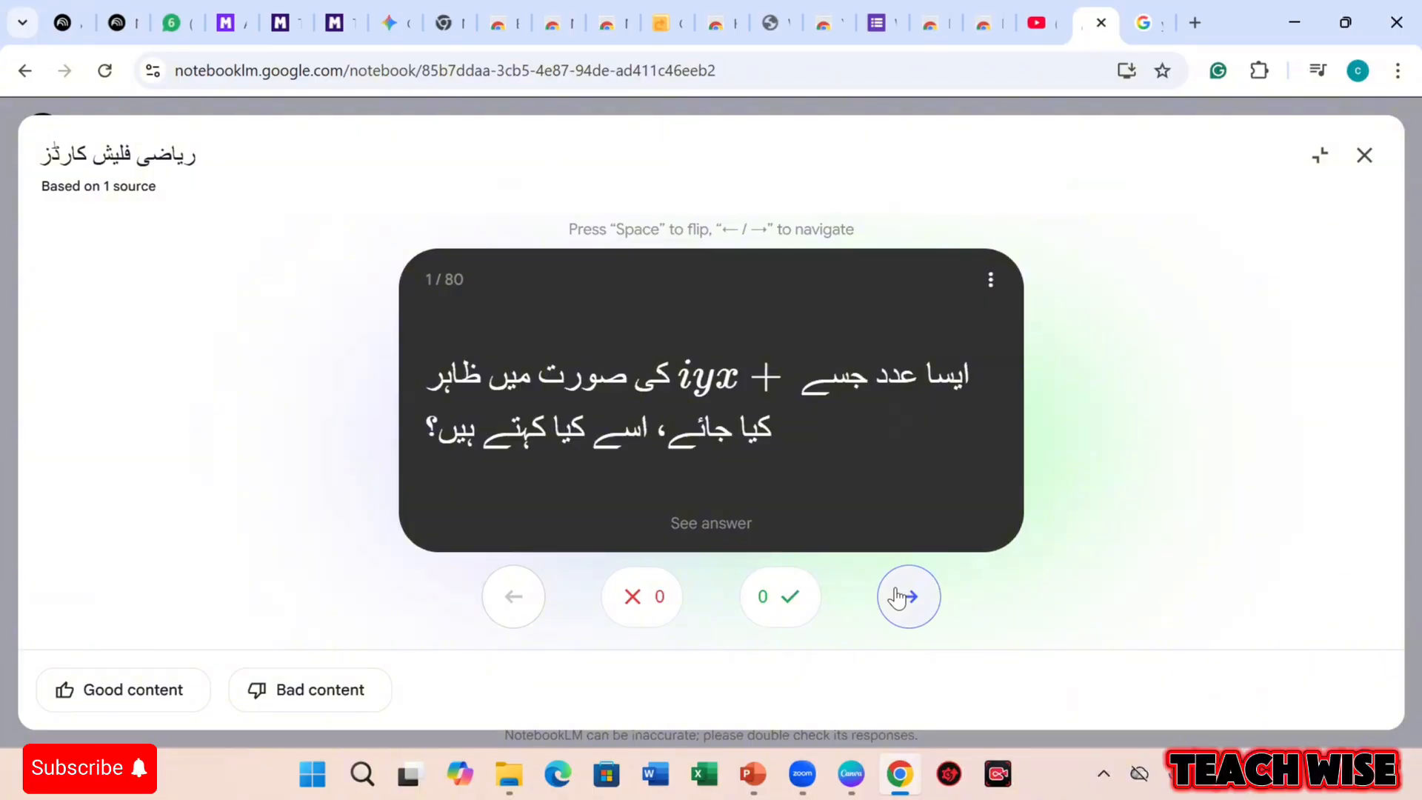
Request an explanation of the second flashcard's answer on the value of iota and mark the card as correct.
{"action": "left_click", "coordinate": [901, 598]}
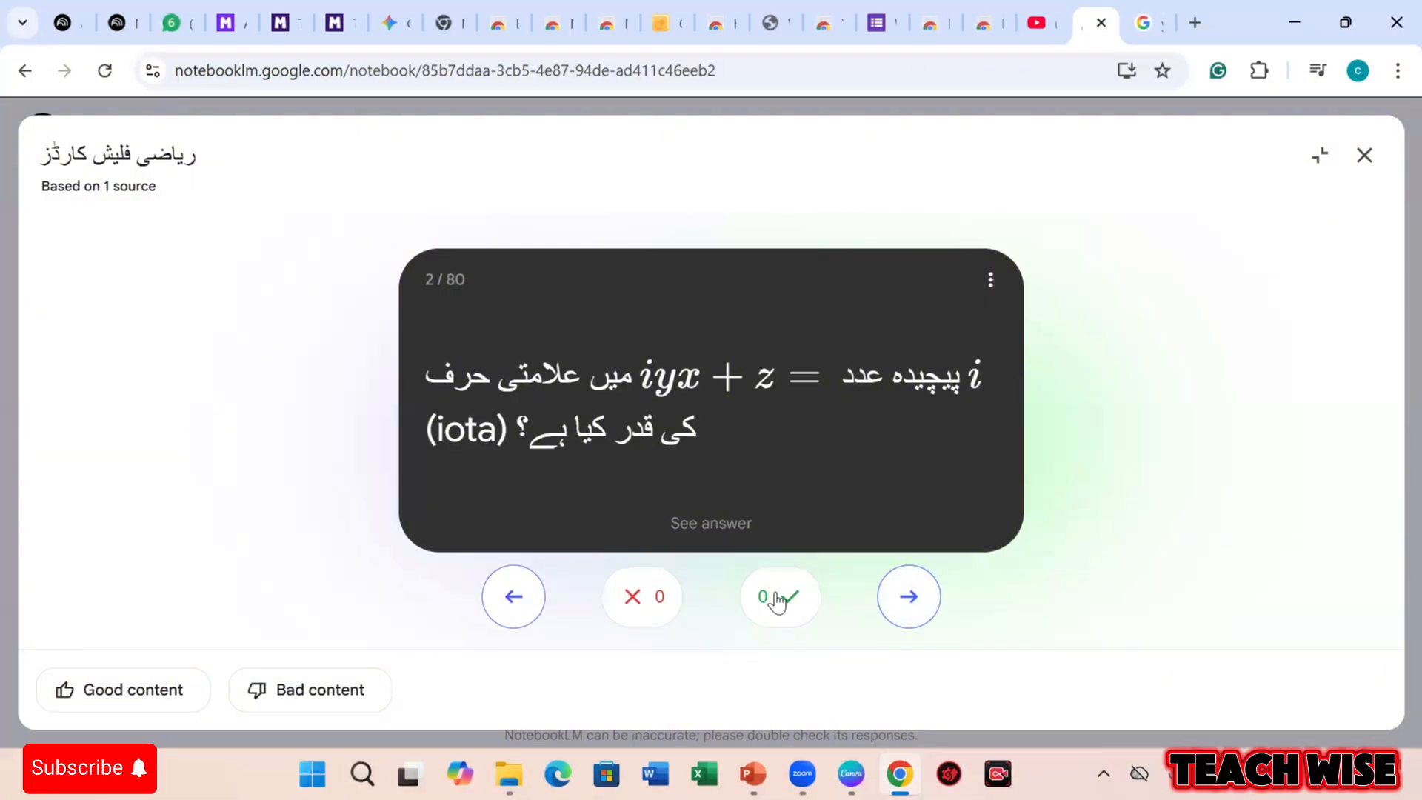
{"action": "left_click", "coordinate": [741, 536]}
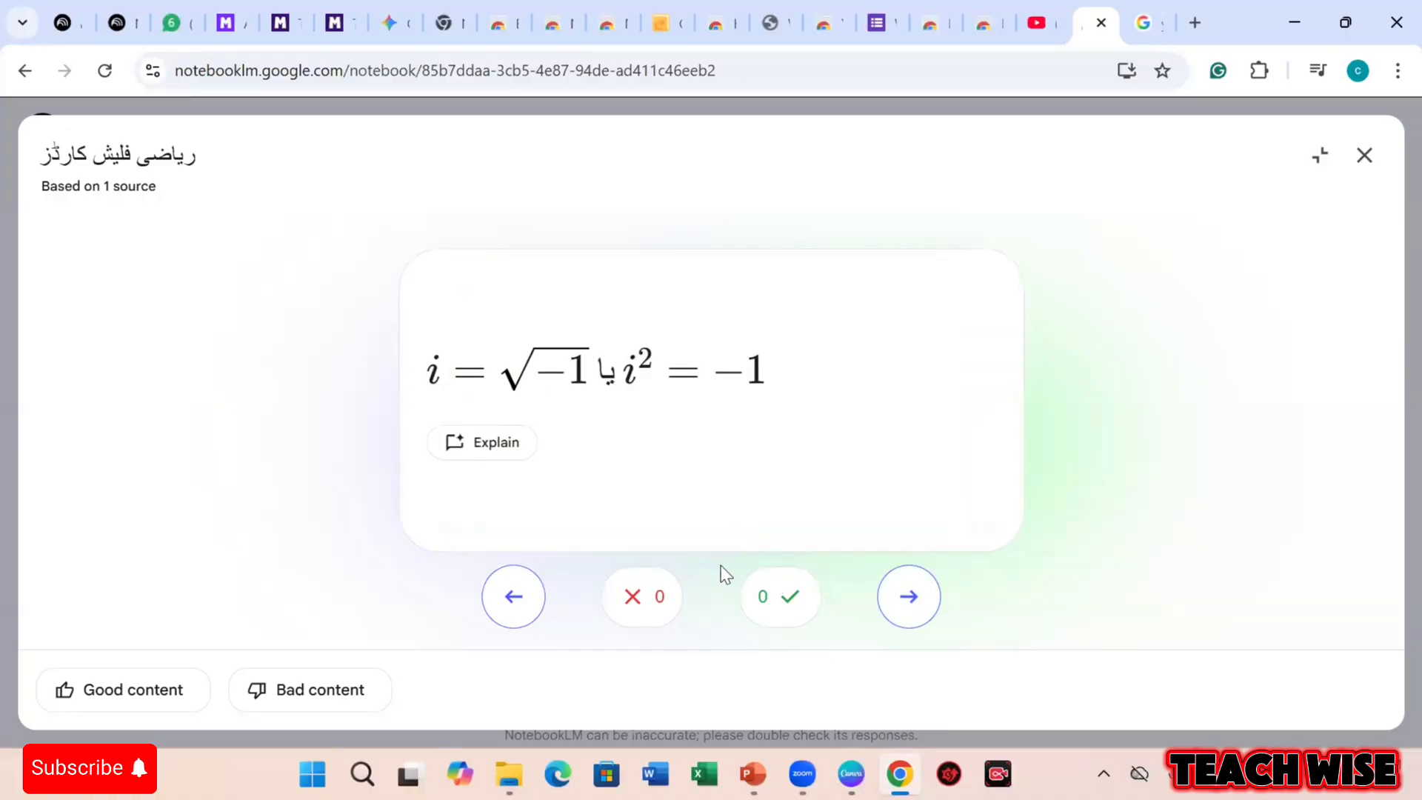
{"action": "left_click", "coordinate": [518, 447]}
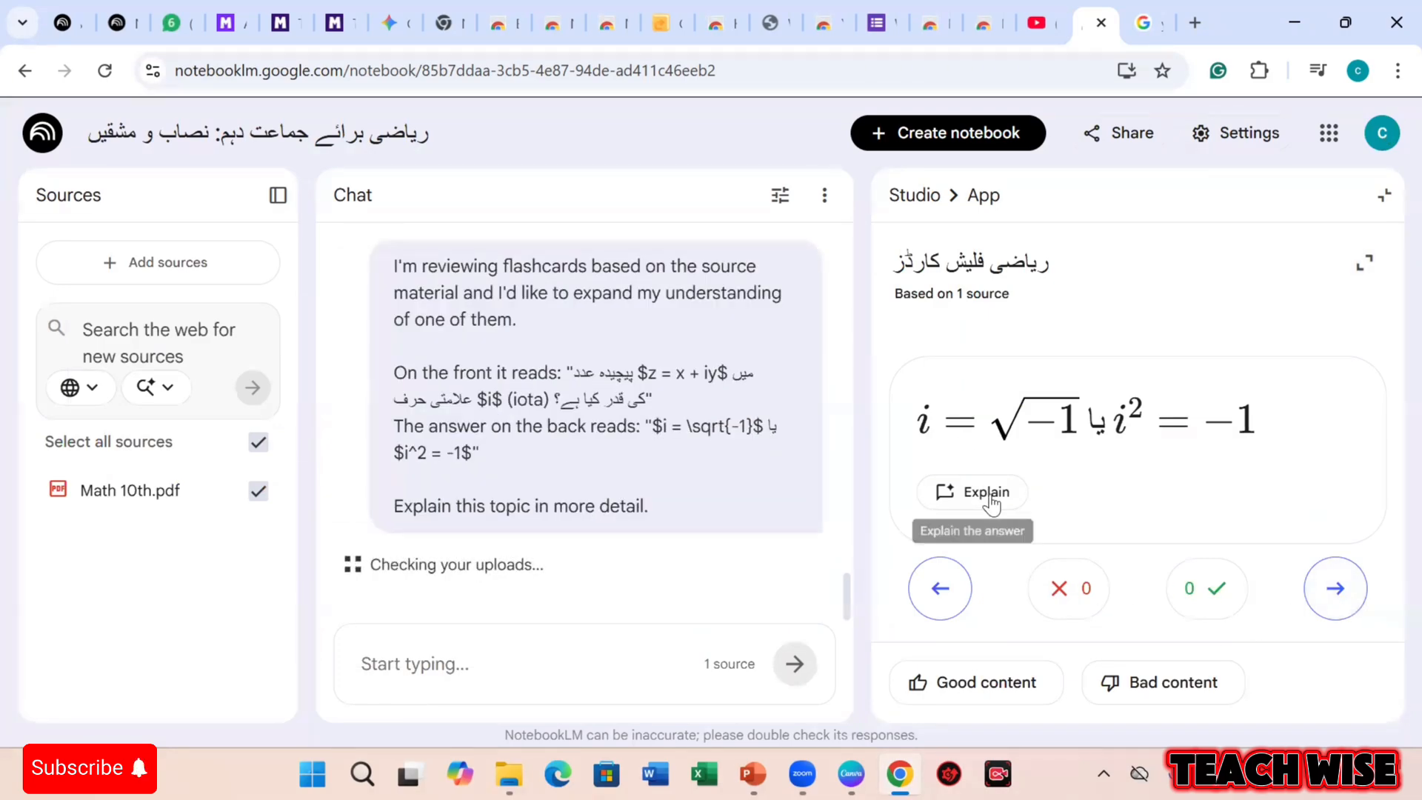
{"action": "left_click", "coordinate": [1207, 591]}
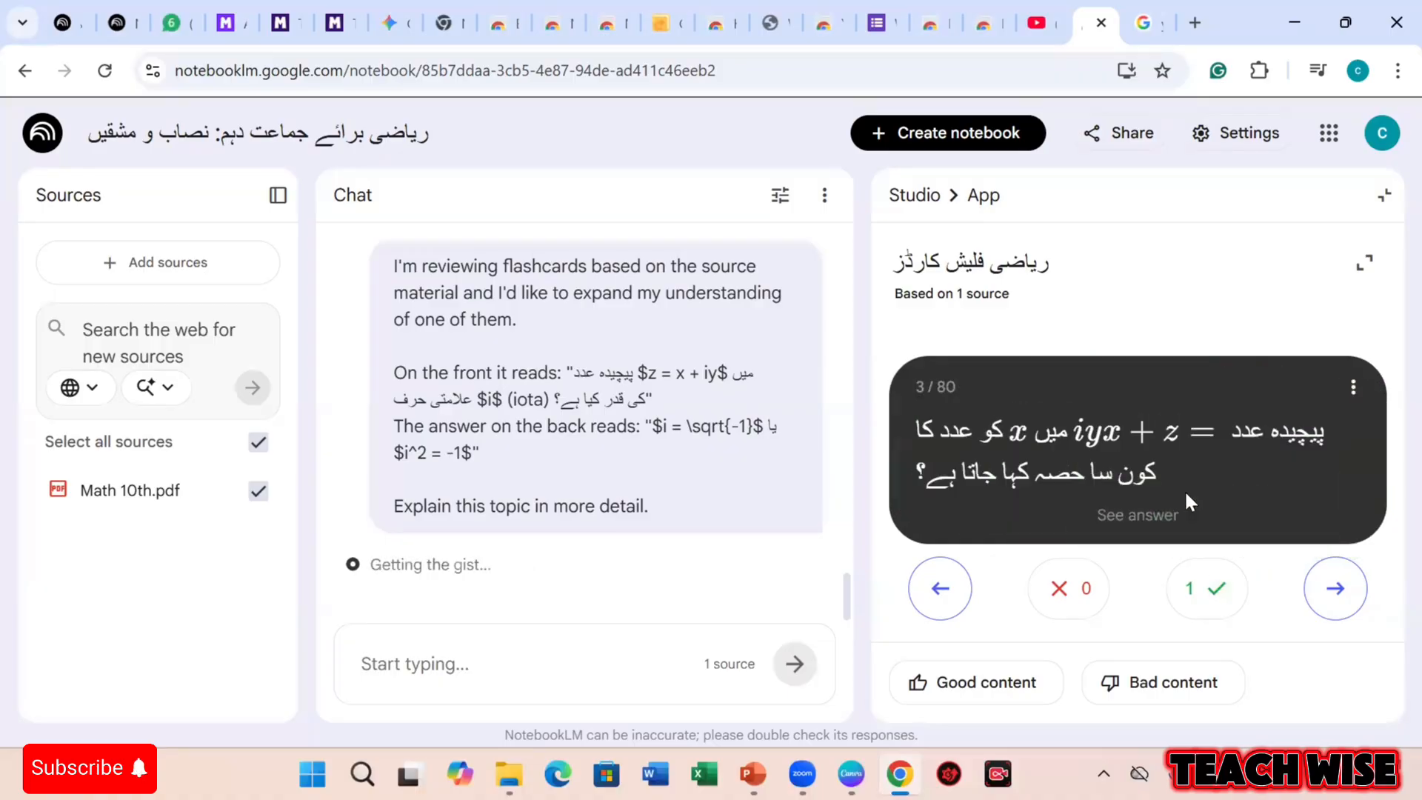
Page forward through the flashcards from card 3 past card 11, partly in the enlarged view, and close the deck.
{"action": "left_click", "coordinate": [1332, 589]}
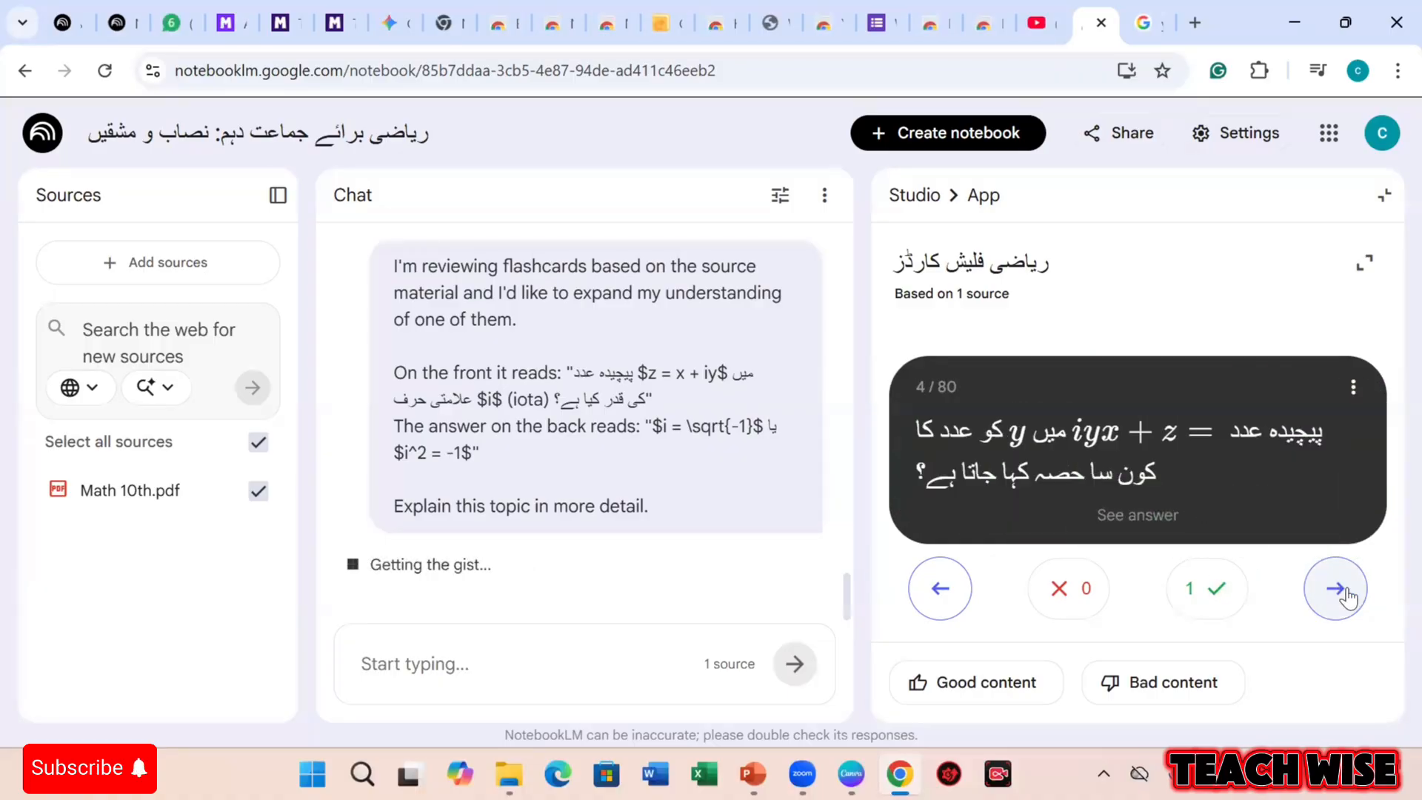
{"action": "left_click", "coordinate": [1339, 590]}
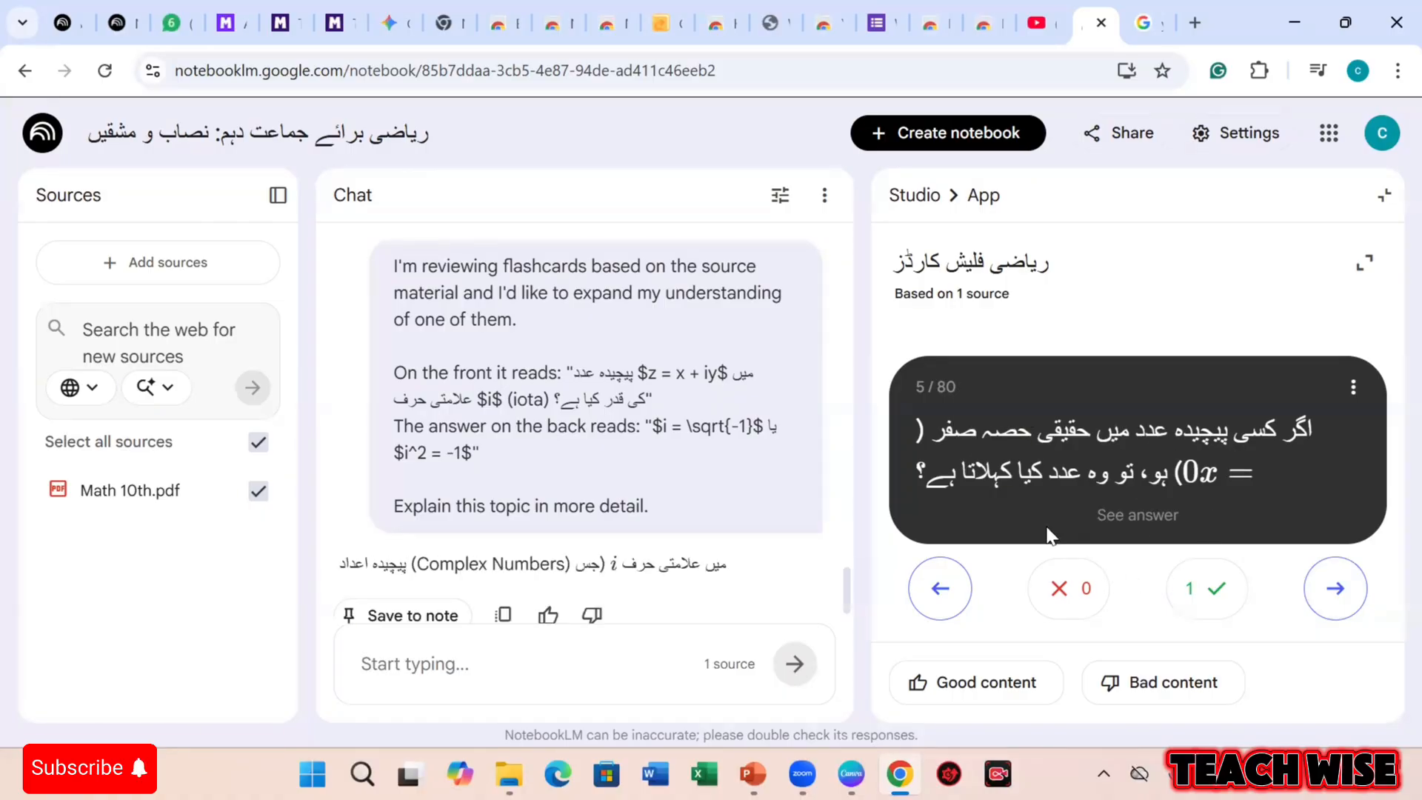
{"action": "left_click", "coordinate": [1330, 597]}
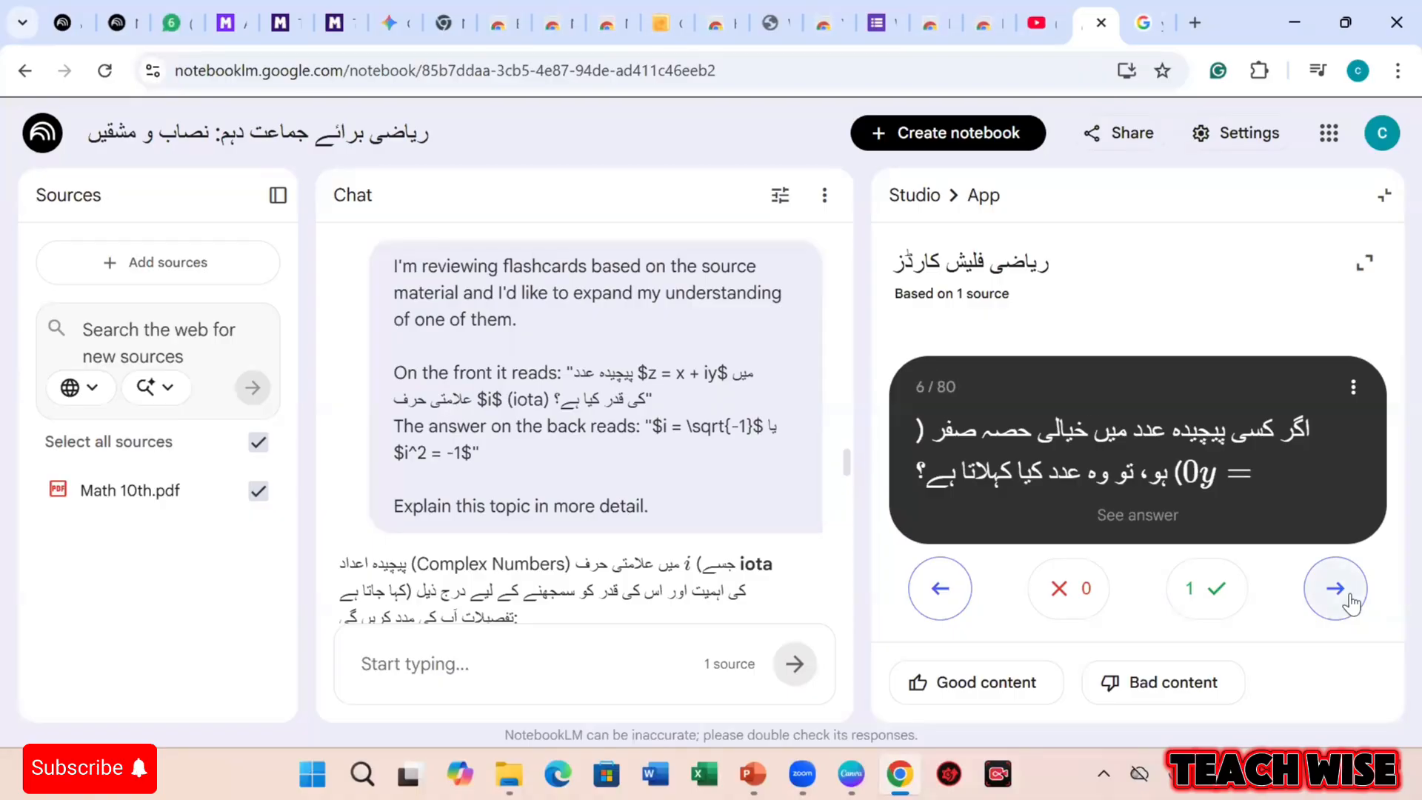
{"action": "left_click", "coordinate": [1365, 263]}
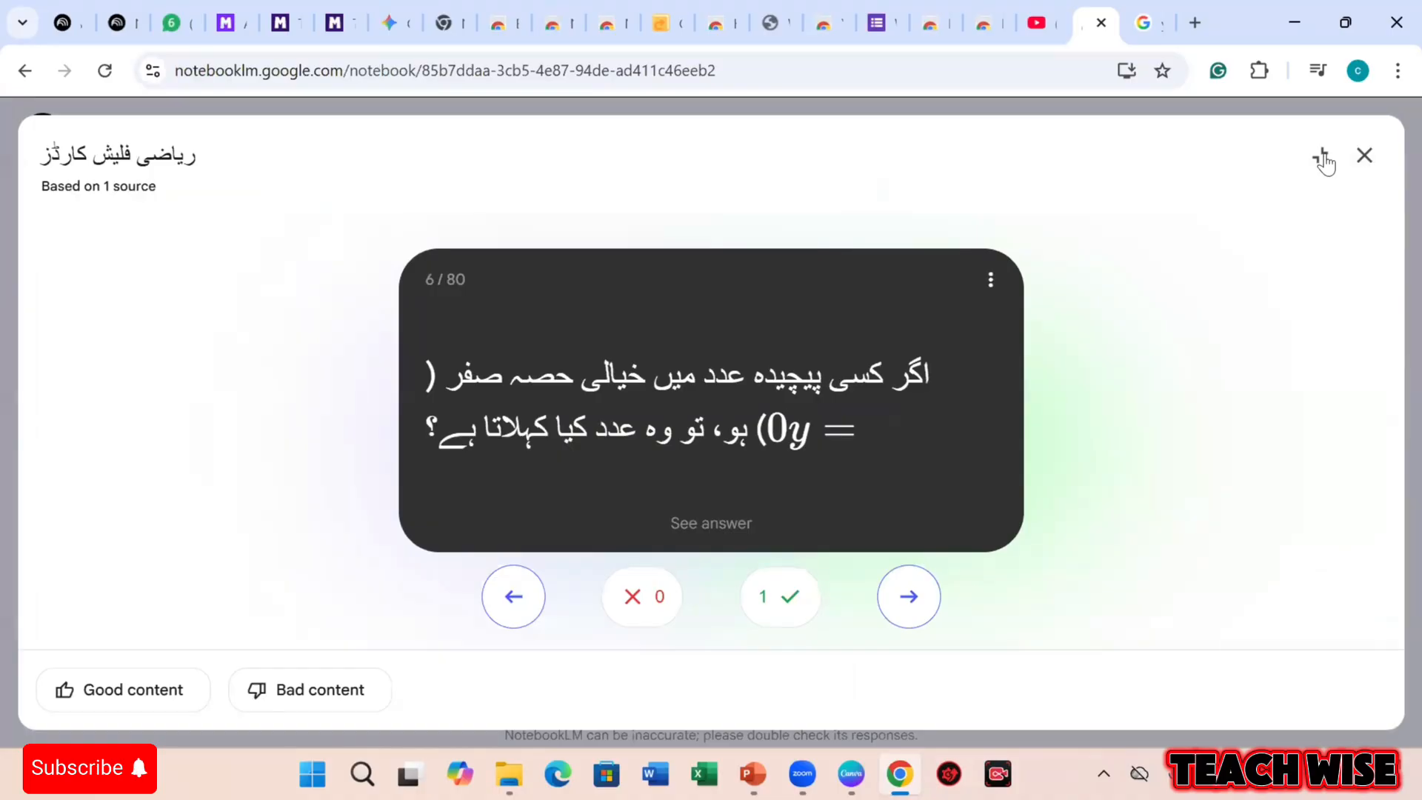
{"action": "left_click", "coordinate": [918, 598]}
{"action": "left_click", "coordinate": [922, 594]}
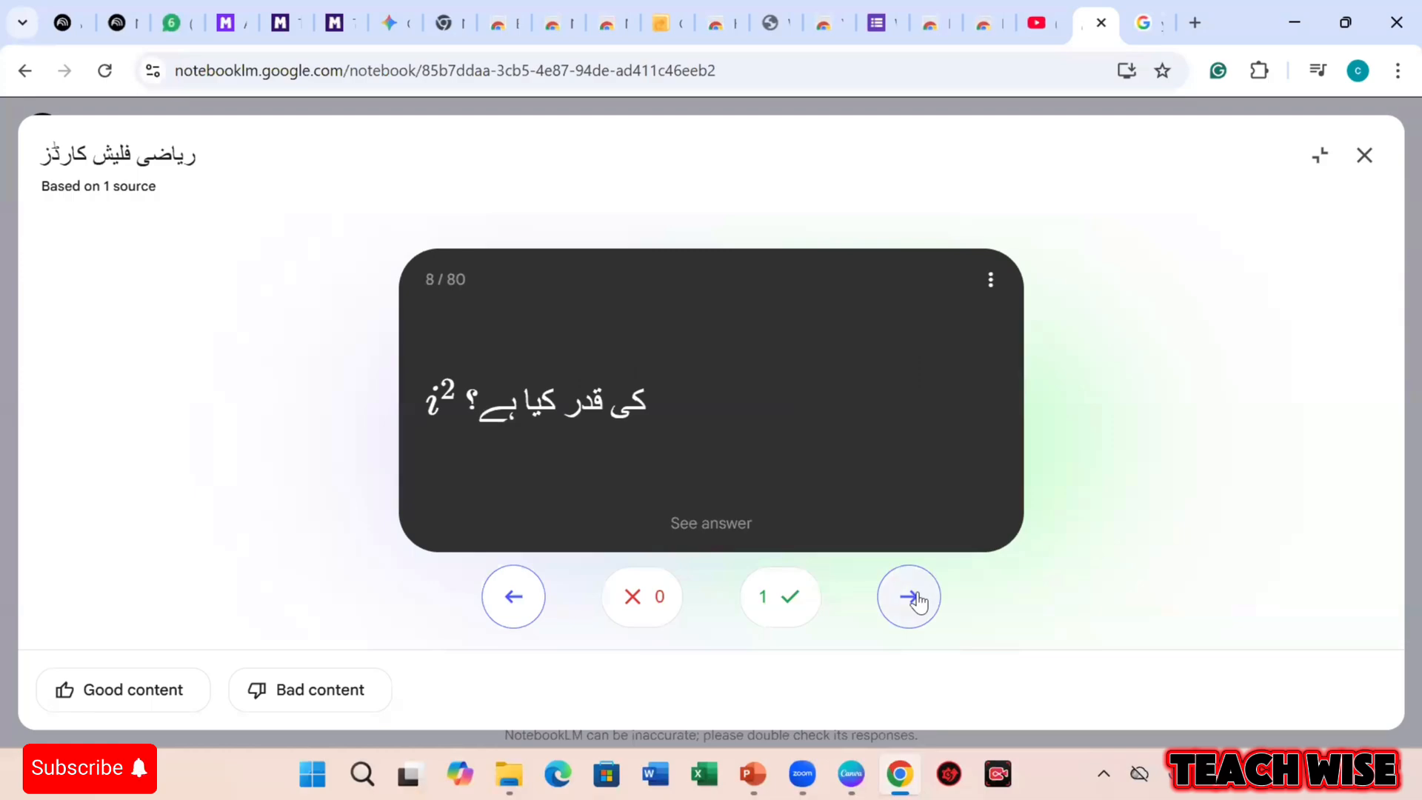
{"action": "left_click", "coordinate": [912, 607]}
{"action": "left_click", "coordinate": [909, 599]}
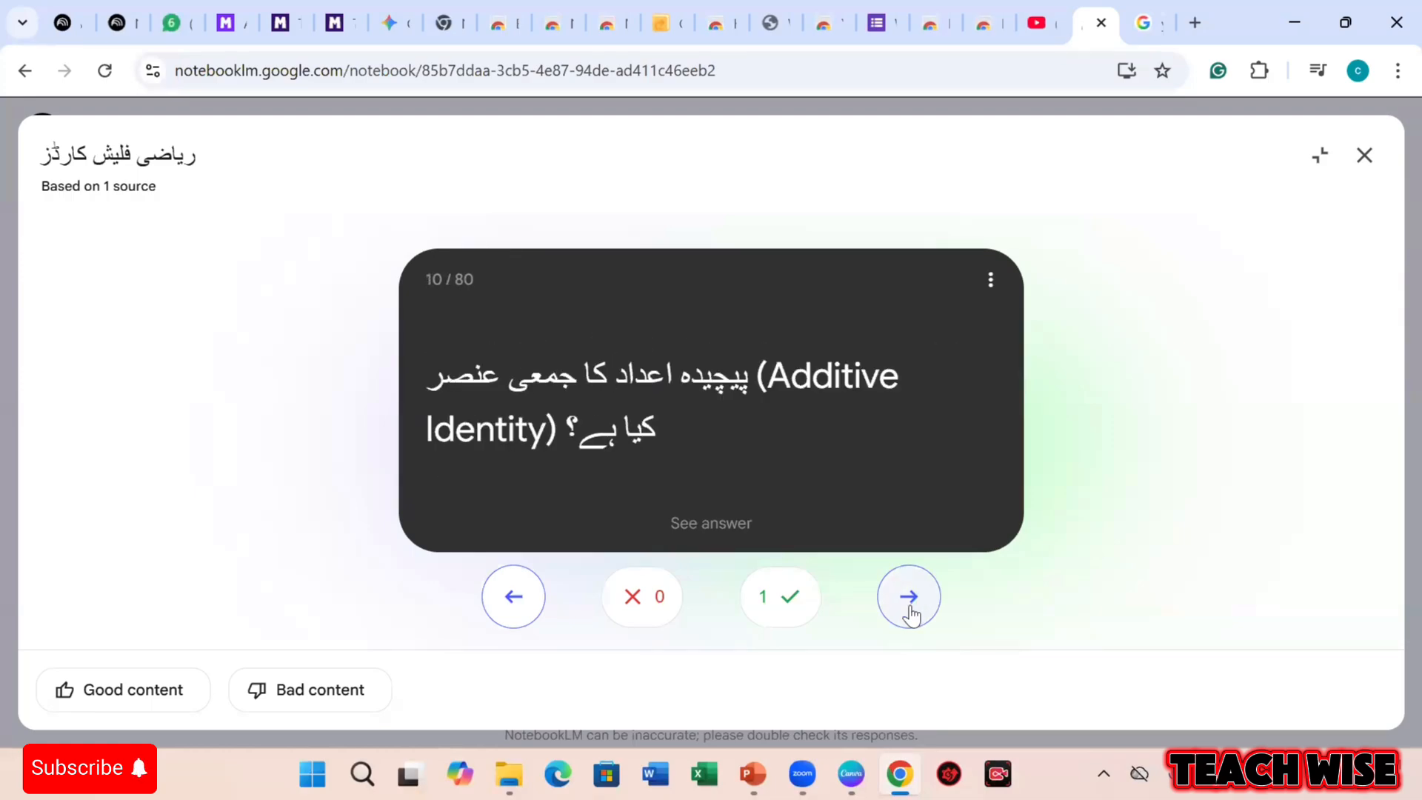
{"action": "left_click", "coordinate": [911, 613]}
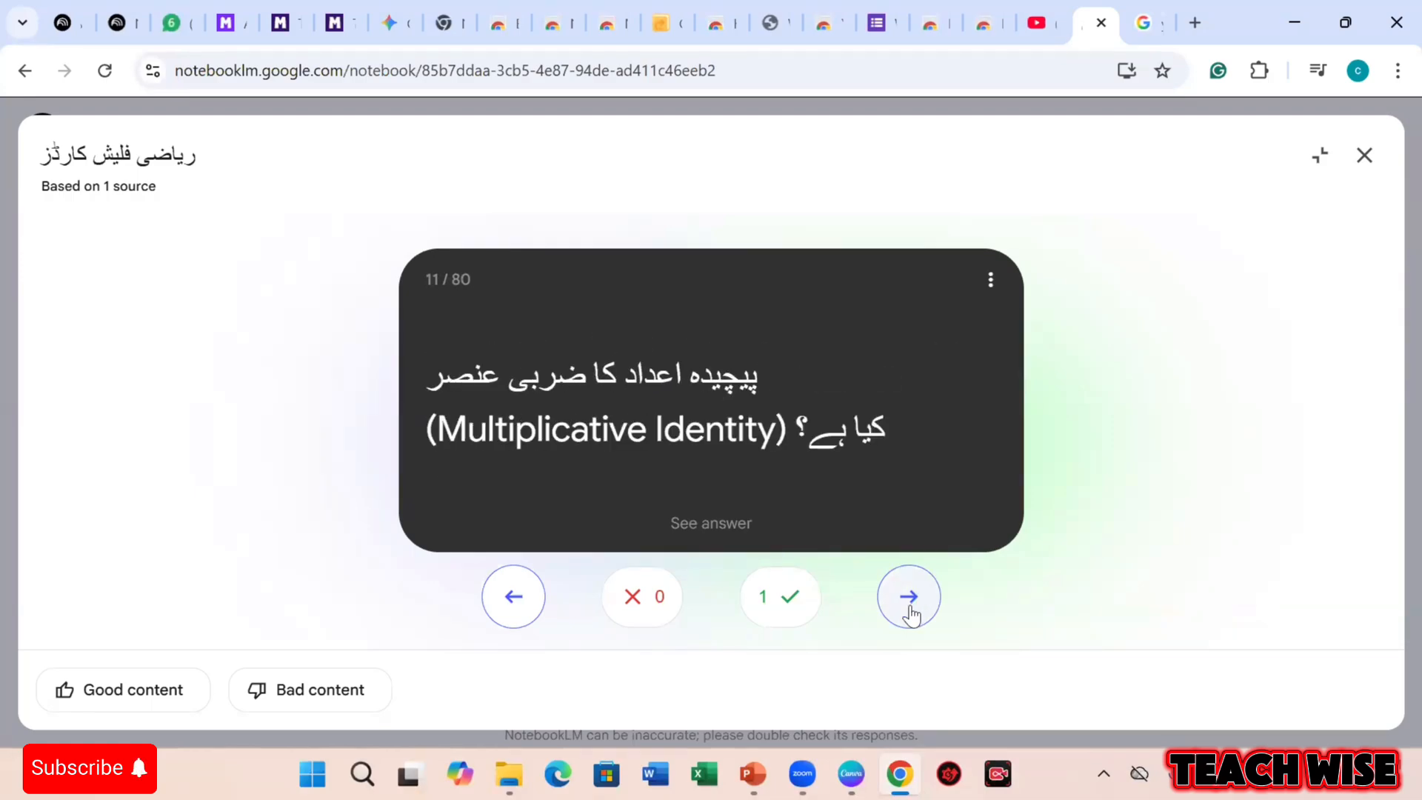
{"action": "left_click", "coordinate": [910, 614]}
{"action": "left_click", "coordinate": [1365, 156]}
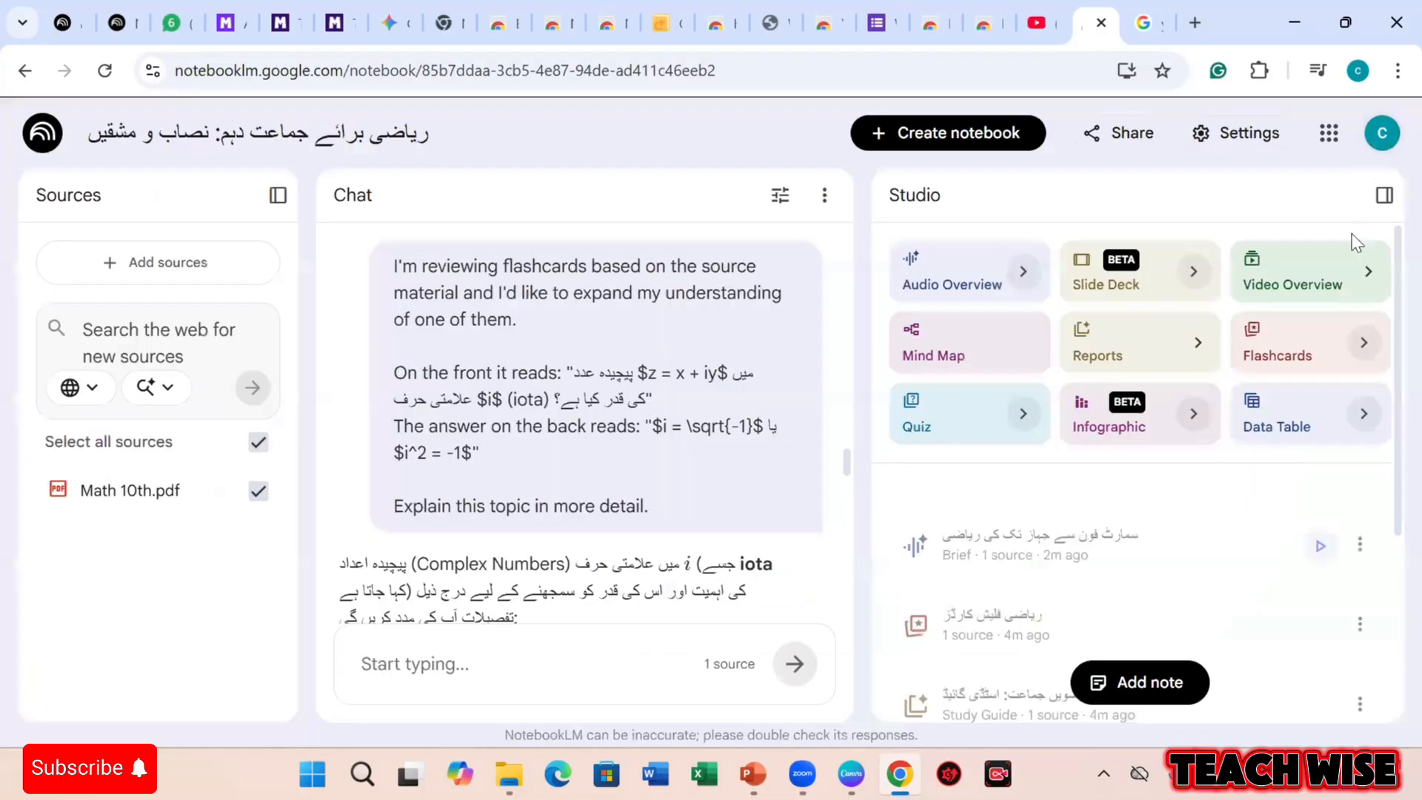
Open the class 10 math mind map from the generated outputs and expand its Unit 1 complex numbers branch.
{"action": "scroll", "coordinate": [1284, 565], "scroll_direction": "down", "scroll_amount": 1}
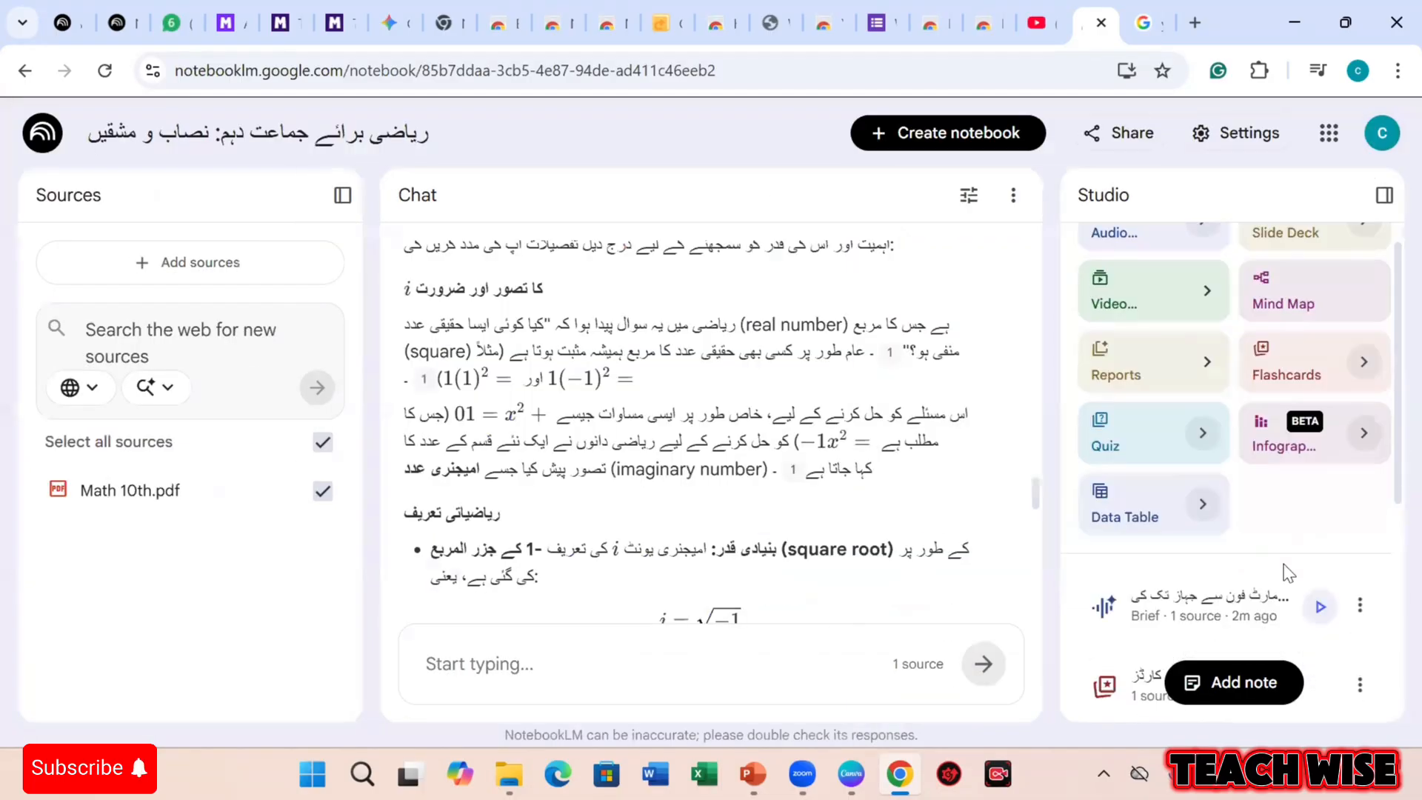
{"action": "scroll", "coordinate": [1285, 565], "scroll_direction": "down", "scroll_amount": 3}
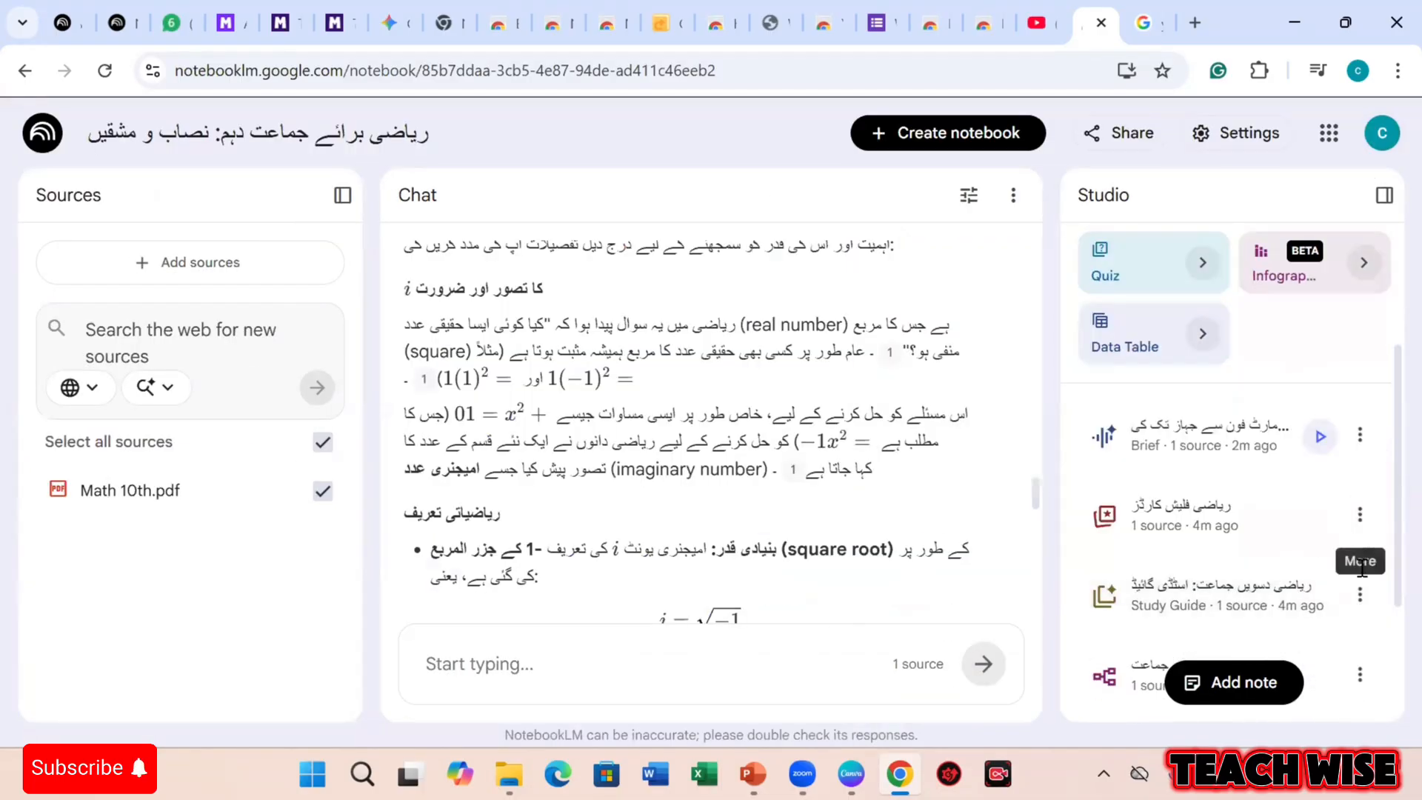
{"action": "left_click", "coordinate": [1147, 671]}
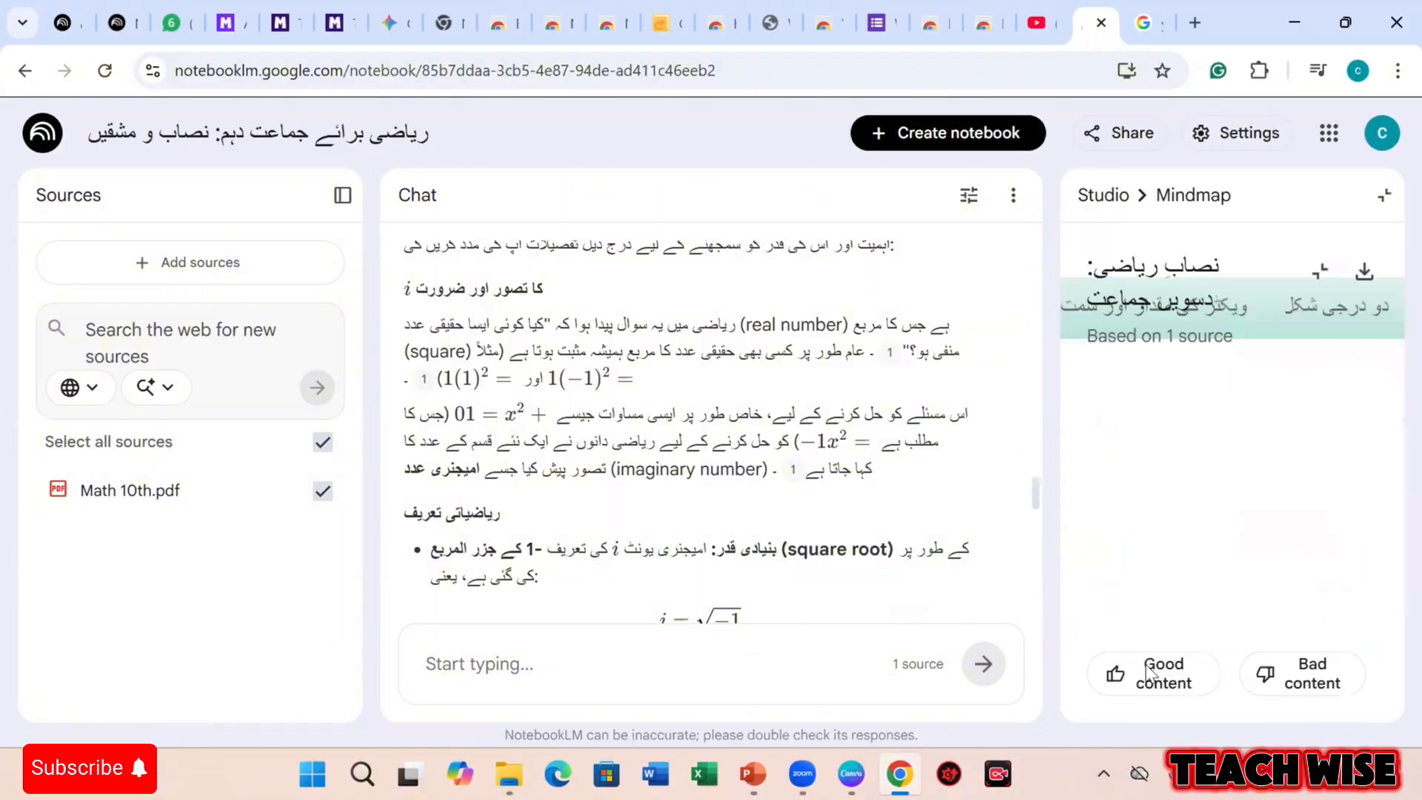
{"action": "scroll", "coordinate": [954, 376], "scroll_direction": "up", "scroll_amount": 2}
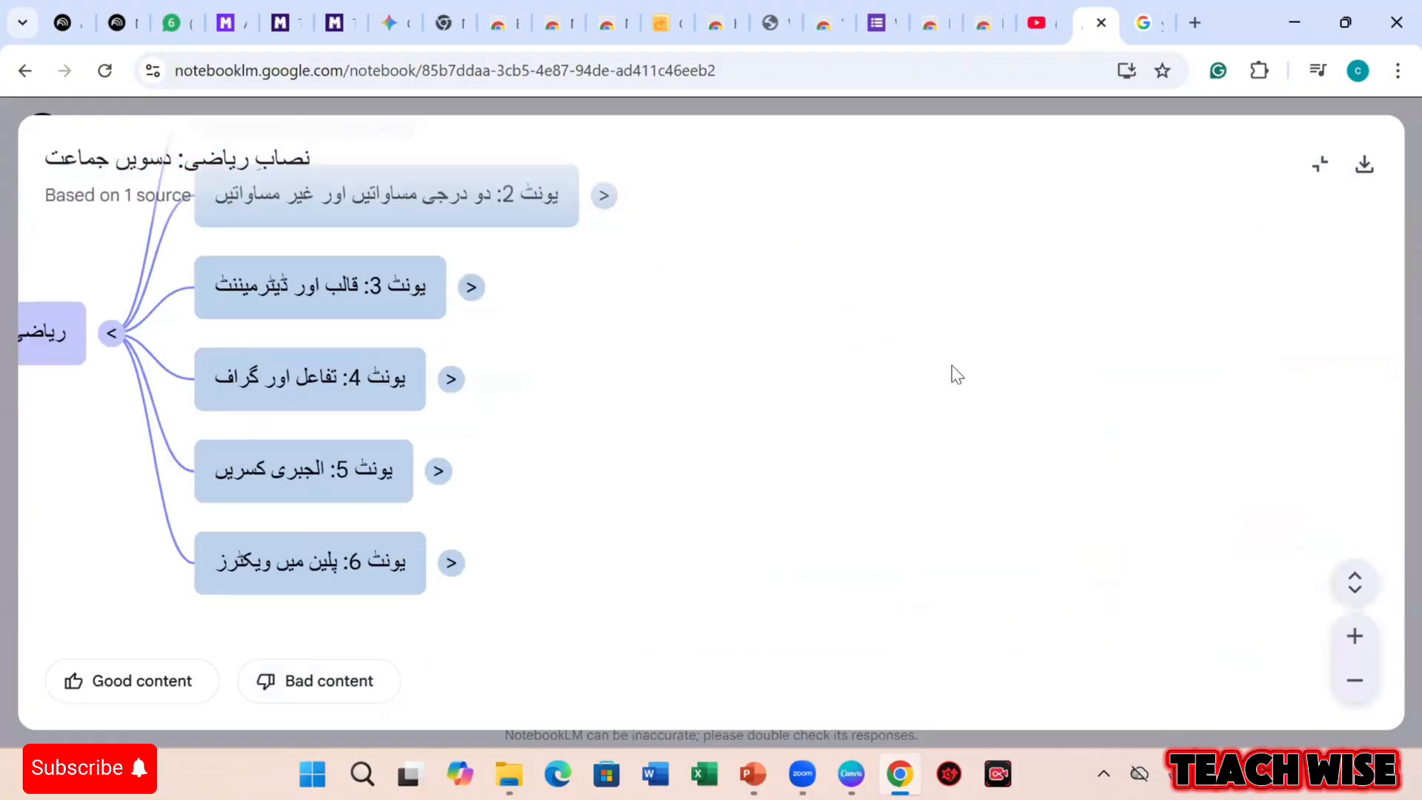
{"action": "scroll", "coordinate": [957, 372], "scroll_direction": "down", "scroll_amount": 3}
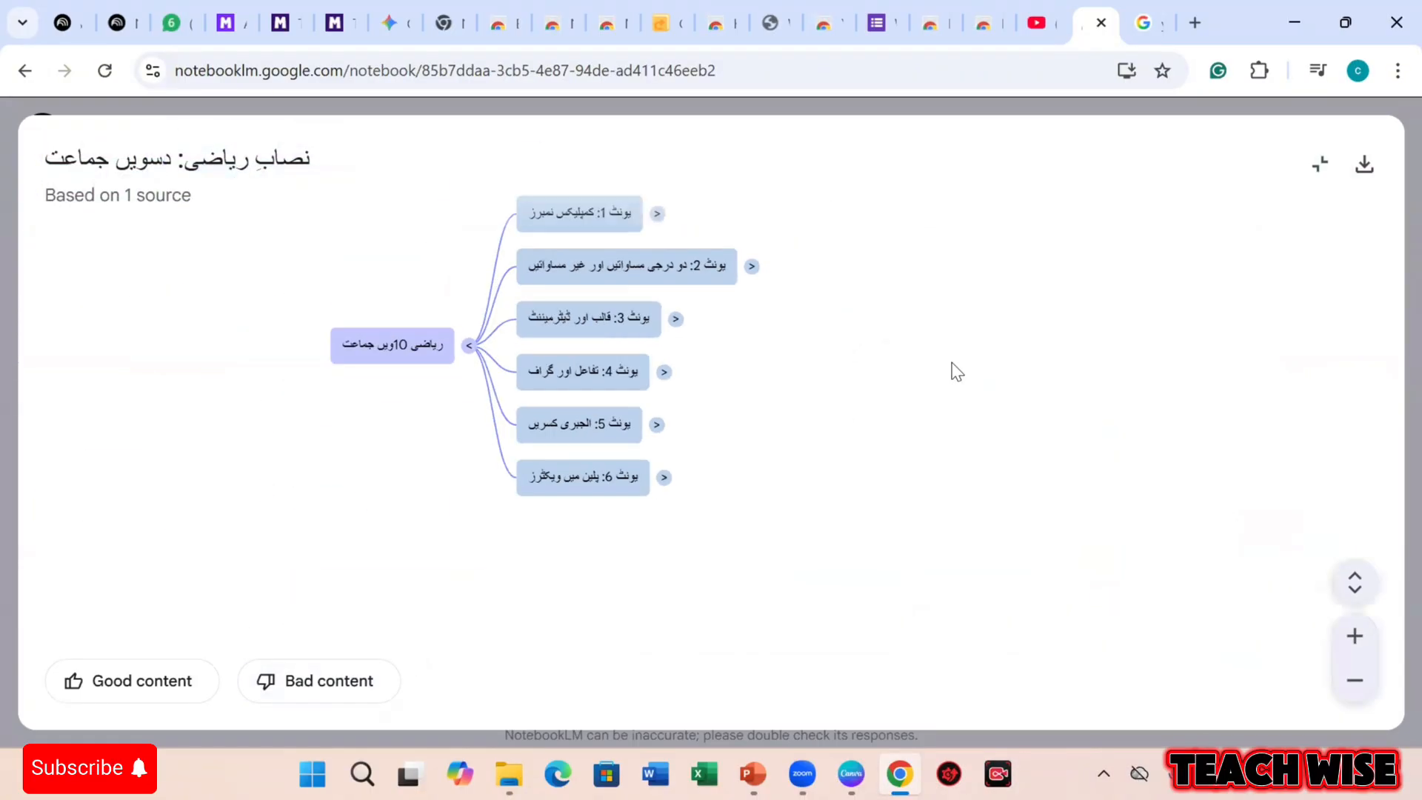
{"action": "left_click", "coordinate": [657, 214]}
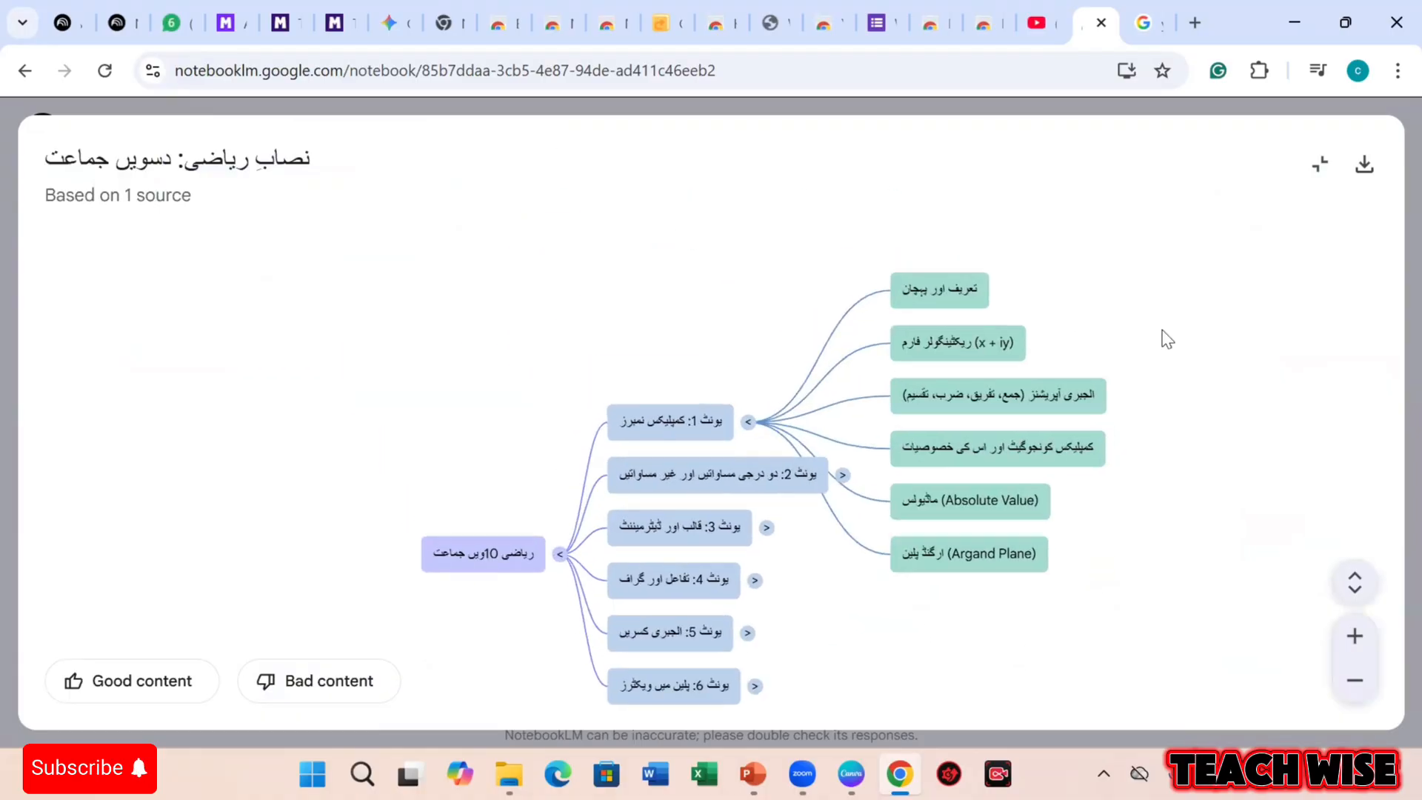
Request a chat discussion of Unit 1's definition and identification topic, read it, and ask the suggested question for a pure imaginary number example.
{"action": "left_click", "coordinate": [952, 306]}
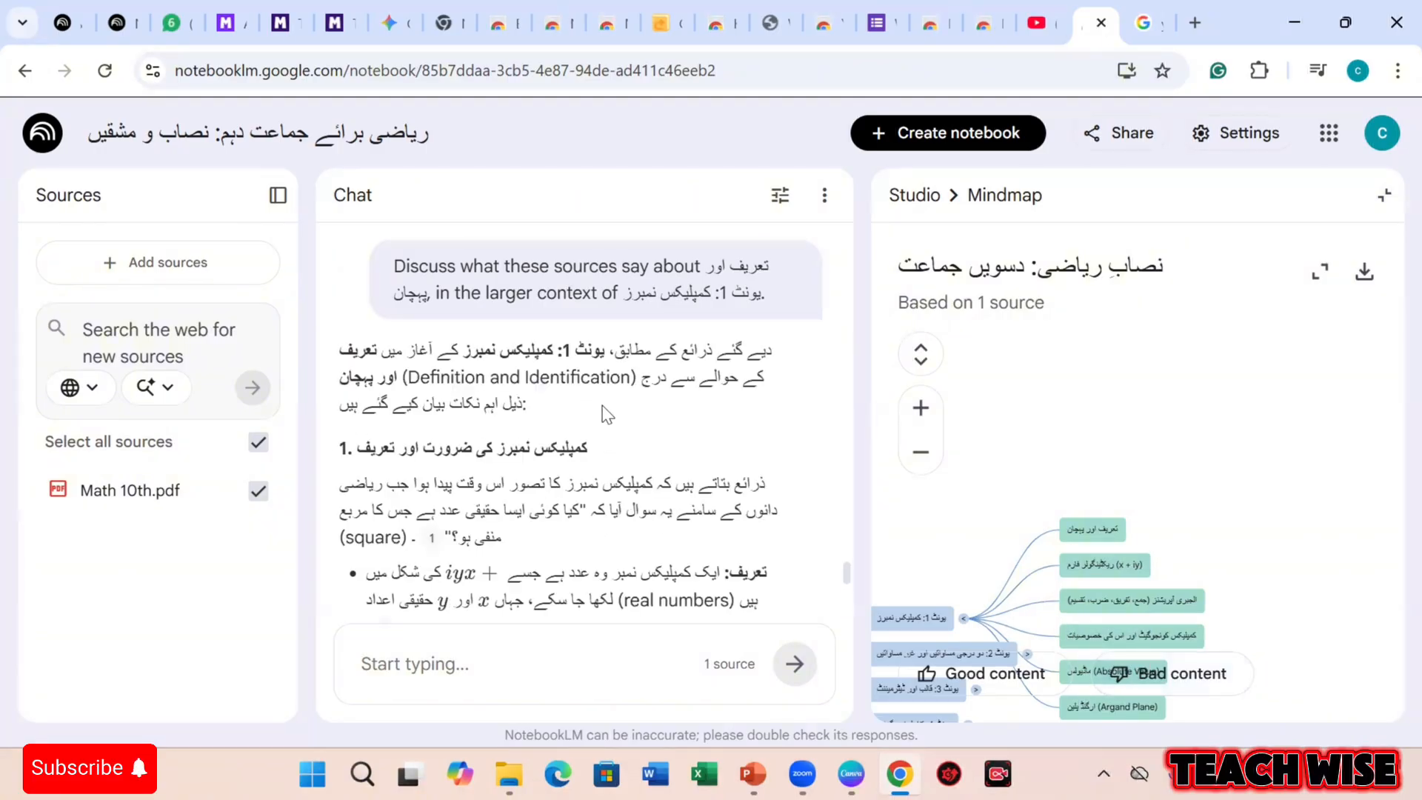
{"action": "scroll", "coordinate": [606, 414], "scroll_direction": "down", "scroll_amount": 6}
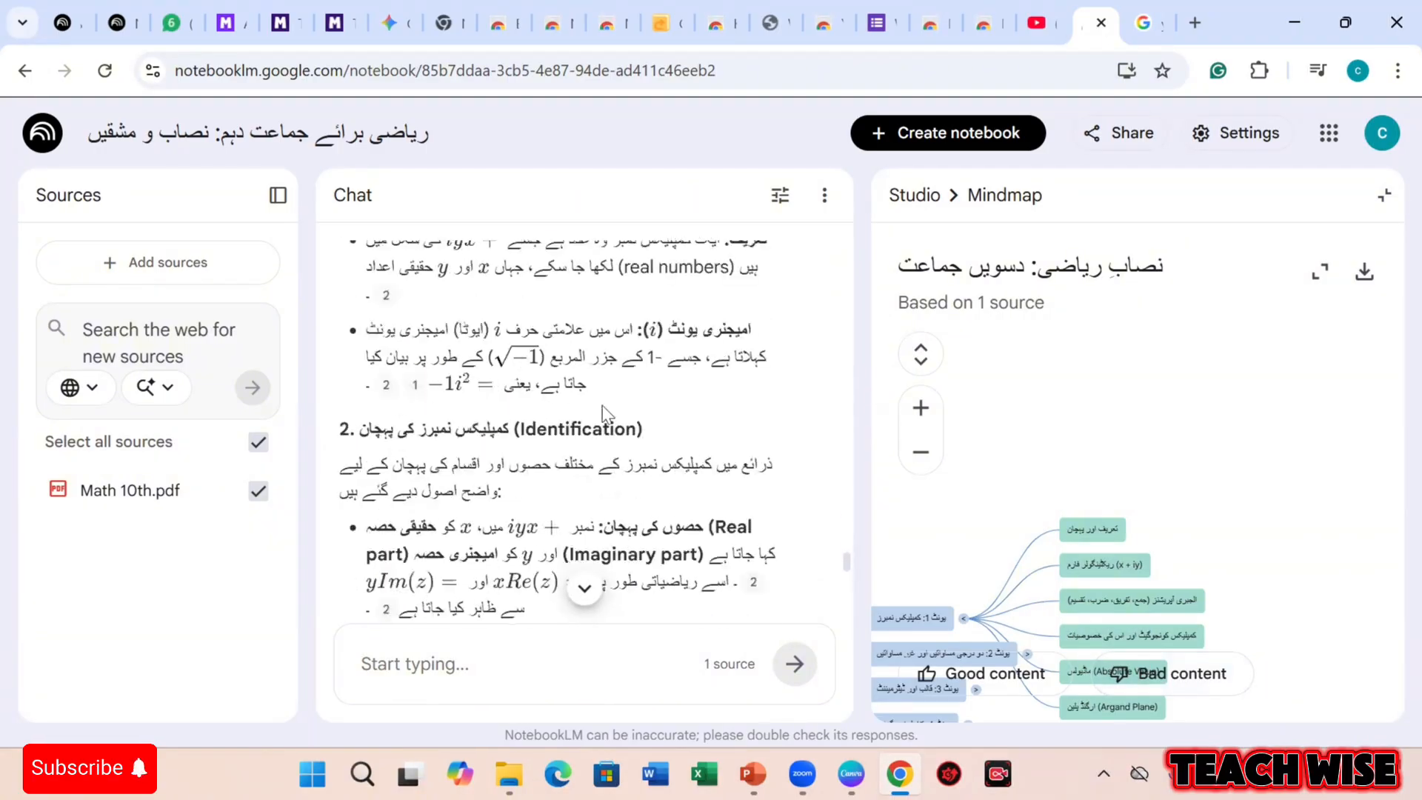
{"action": "scroll", "coordinate": [606, 414], "scroll_direction": "down", "scroll_amount": 5}
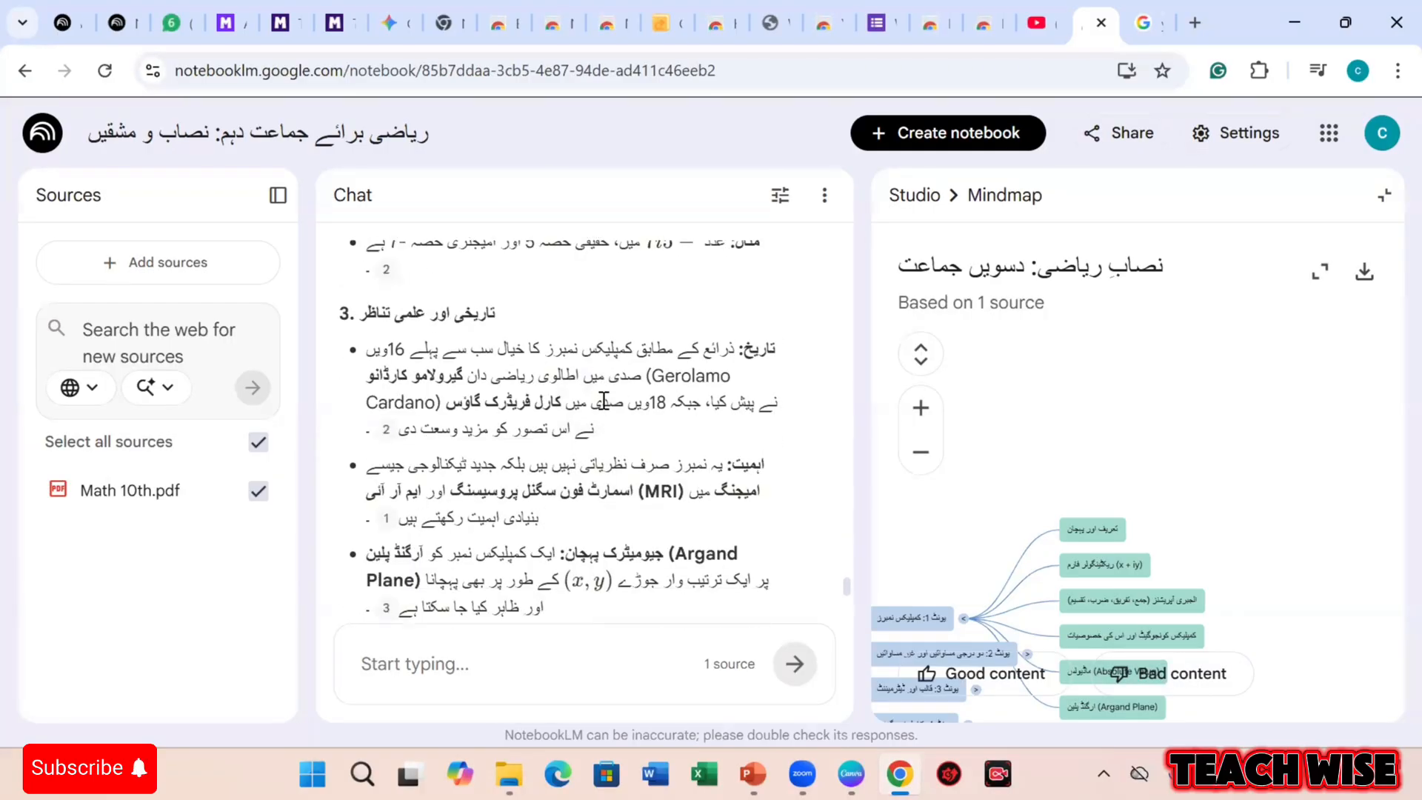
{"action": "scroll", "coordinate": [604, 402], "scroll_direction": "down", "scroll_amount": 6}
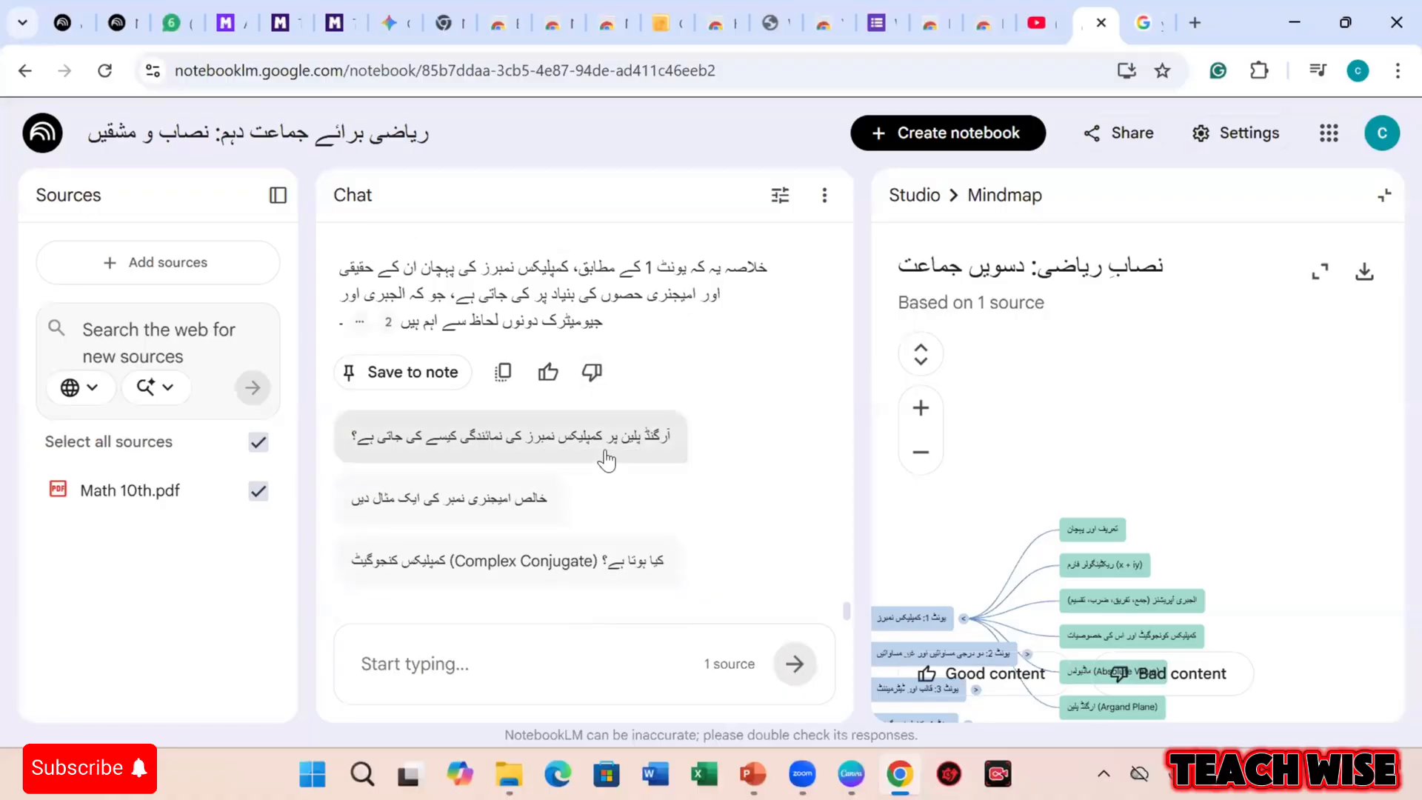
{"action": "left_click", "coordinate": [520, 508]}
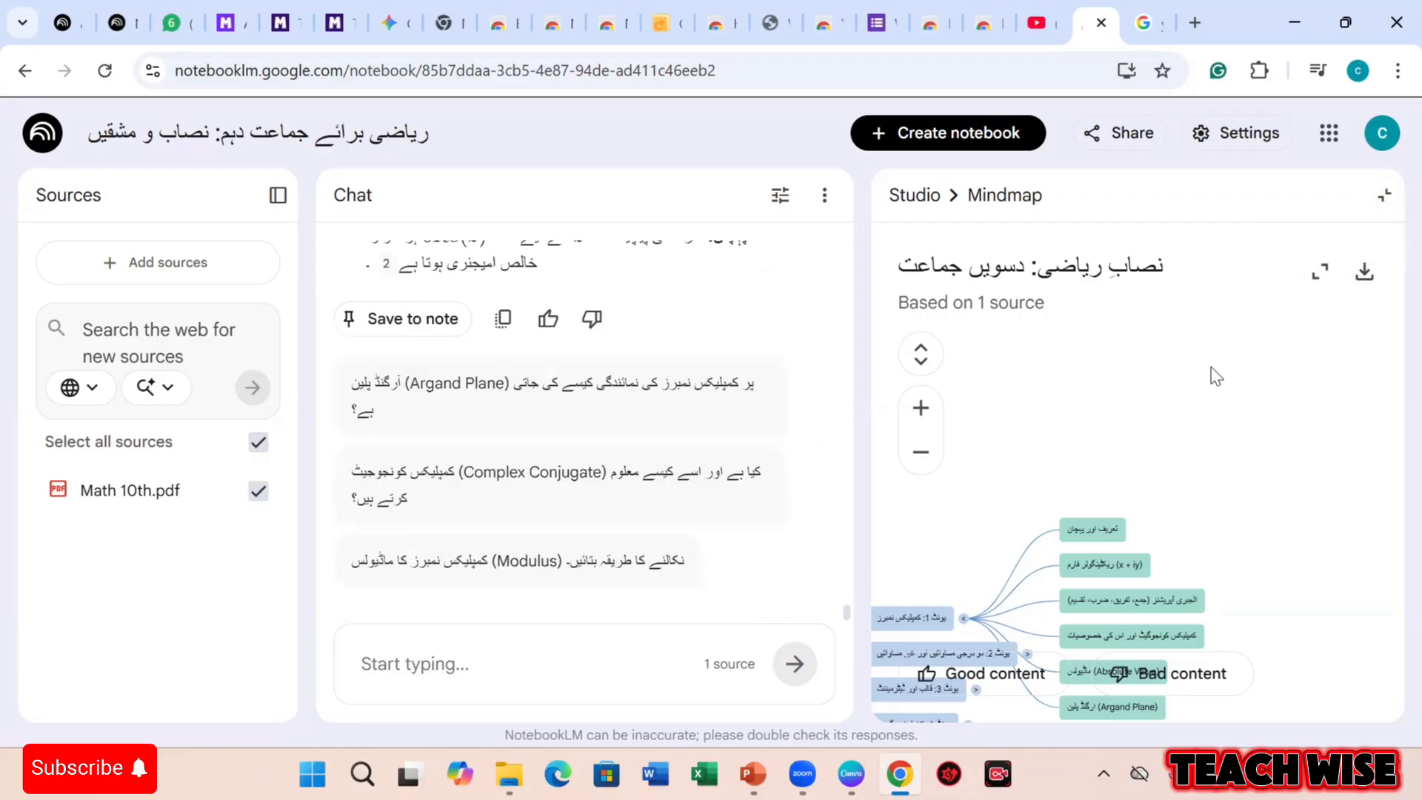
Leave the mind map and look through the generated outputs, checking the options available for the flashcards.
{"action": "left_click", "coordinate": [1384, 199]}
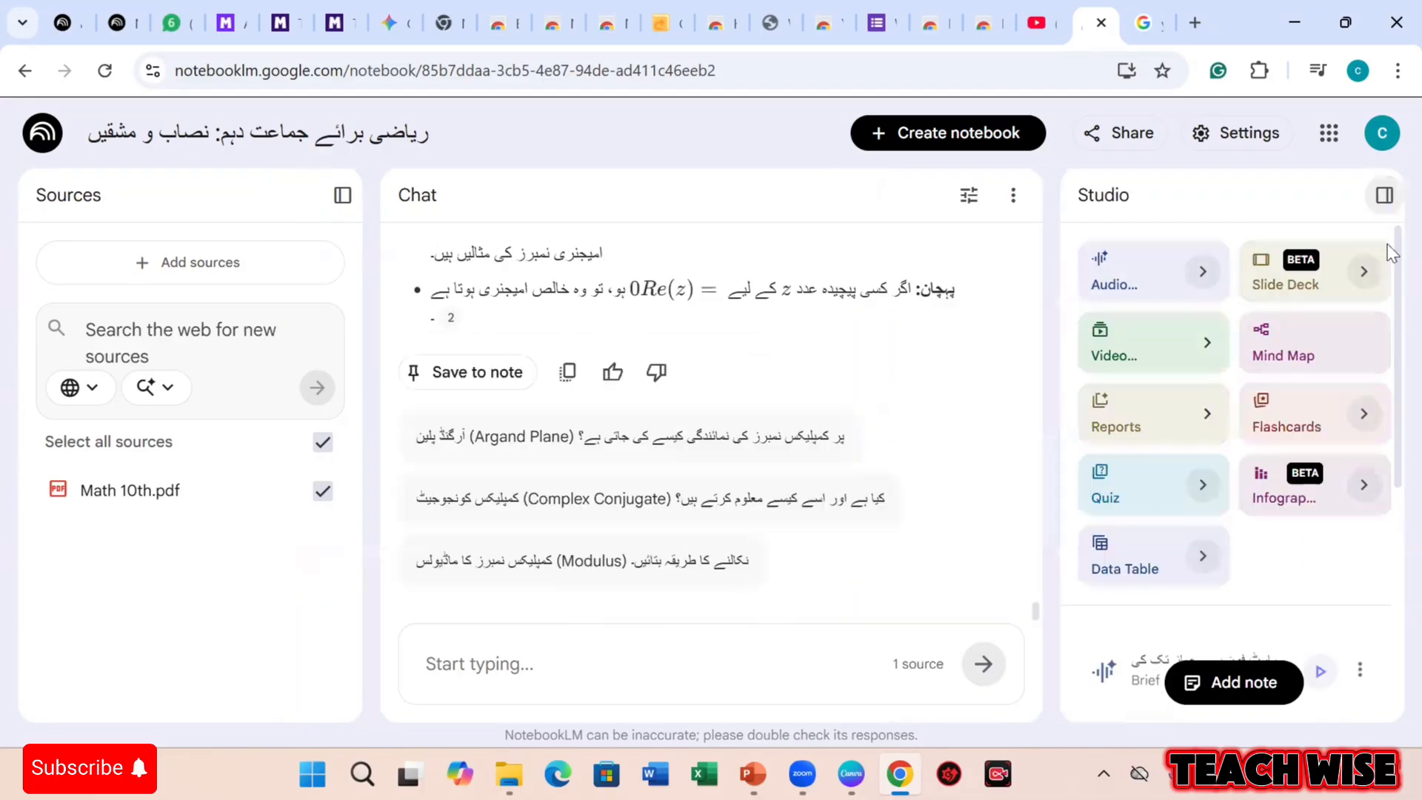
{"action": "scroll", "coordinate": [1283, 556], "scroll_direction": "down", "scroll_amount": 5}
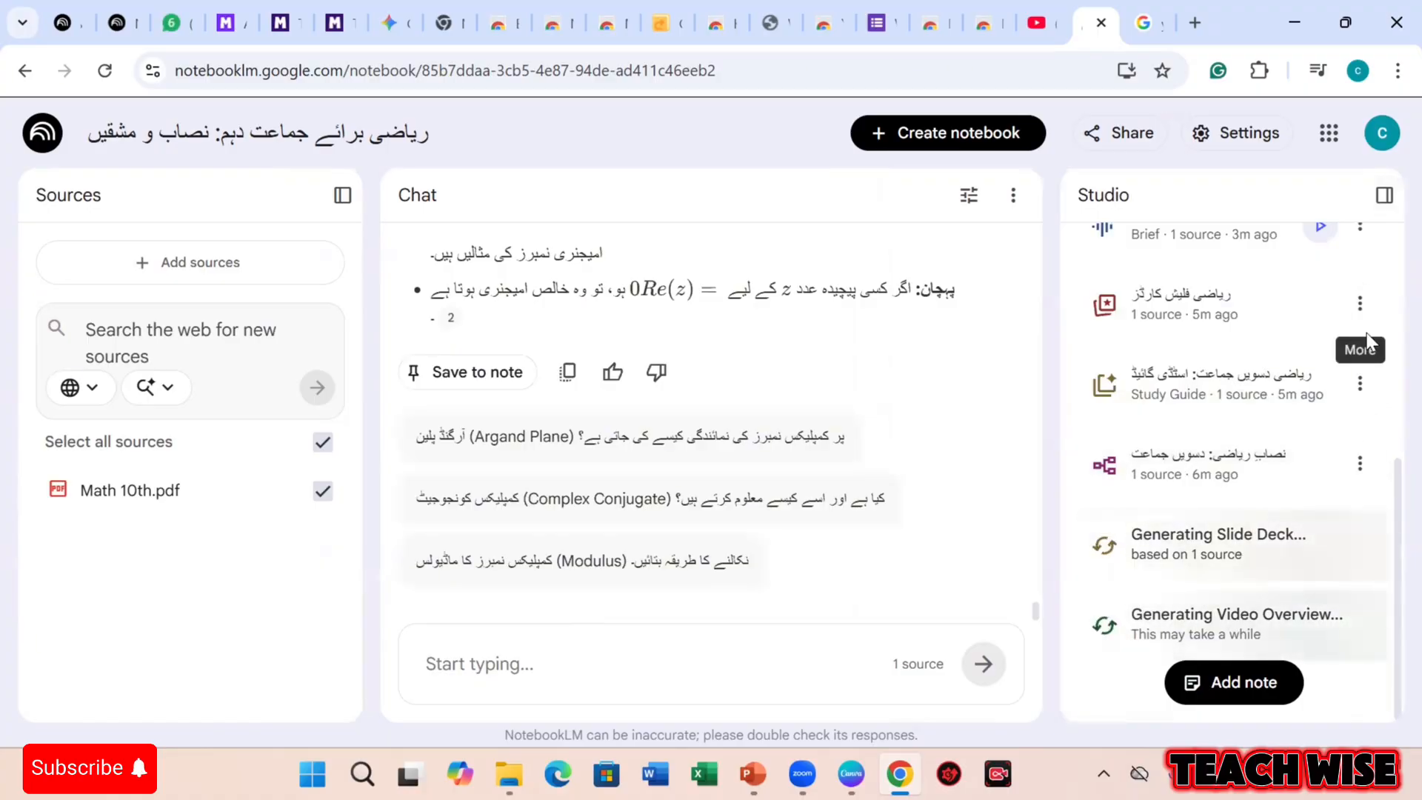
{"action": "left_click", "coordinate": [1360, 305]}
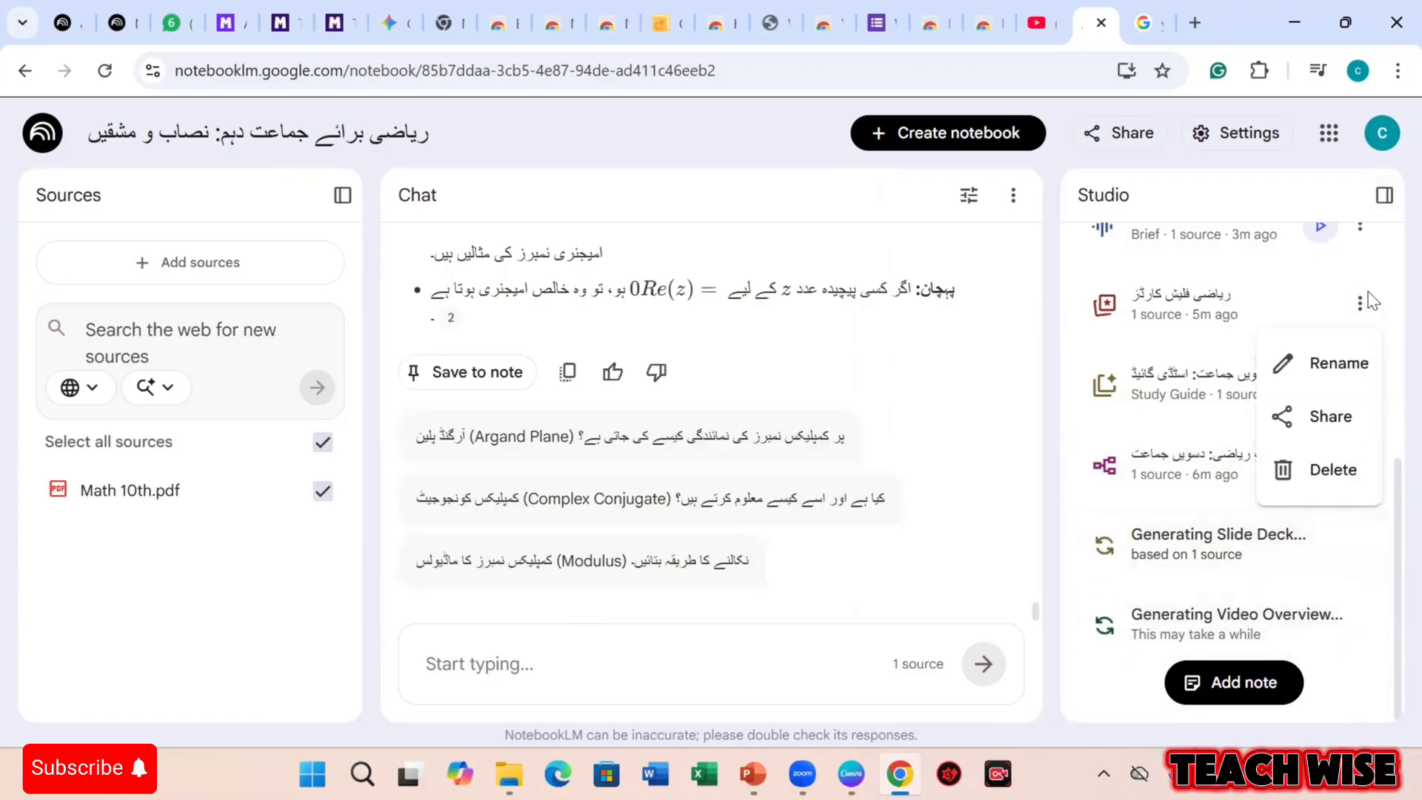
{"action": "left_click", "coordinate": [1362, 304]}
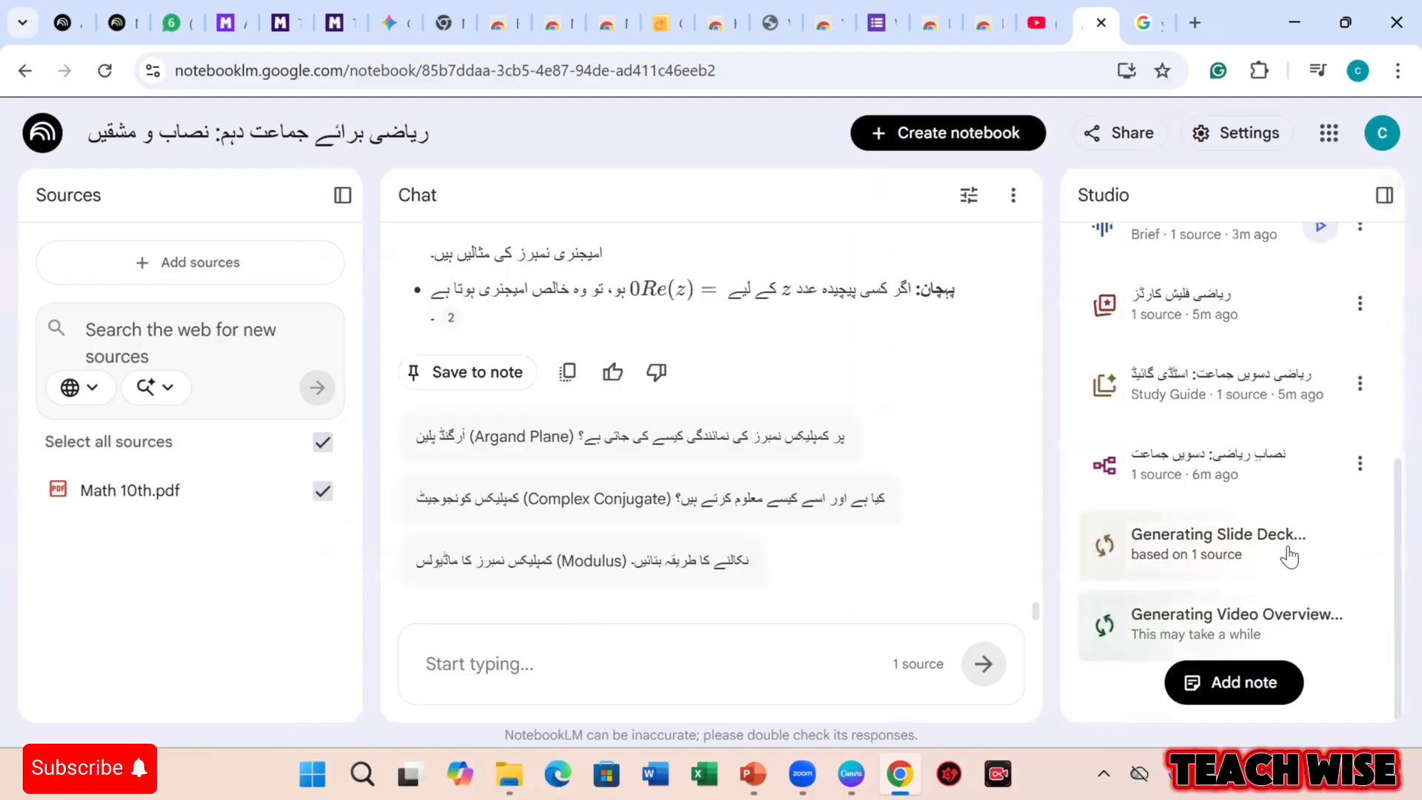
{"action": "scroll", "coordinate": [1254, 382], "scroll_direction": "up", "scroll_amount": 2}
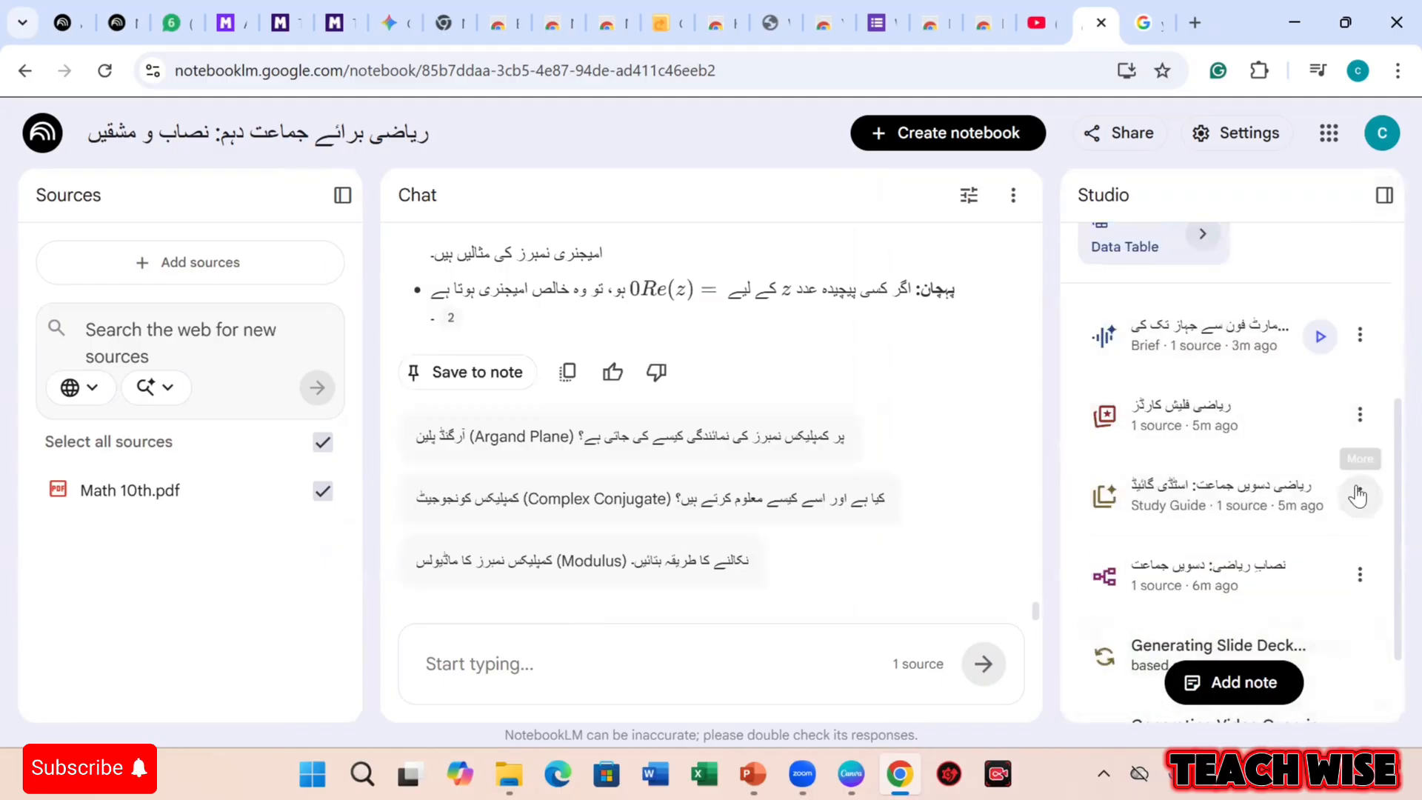
{"action": "scroll", "coordinate": [1350, 563], "scroll_direction": "down", "scroll_amount": 1}
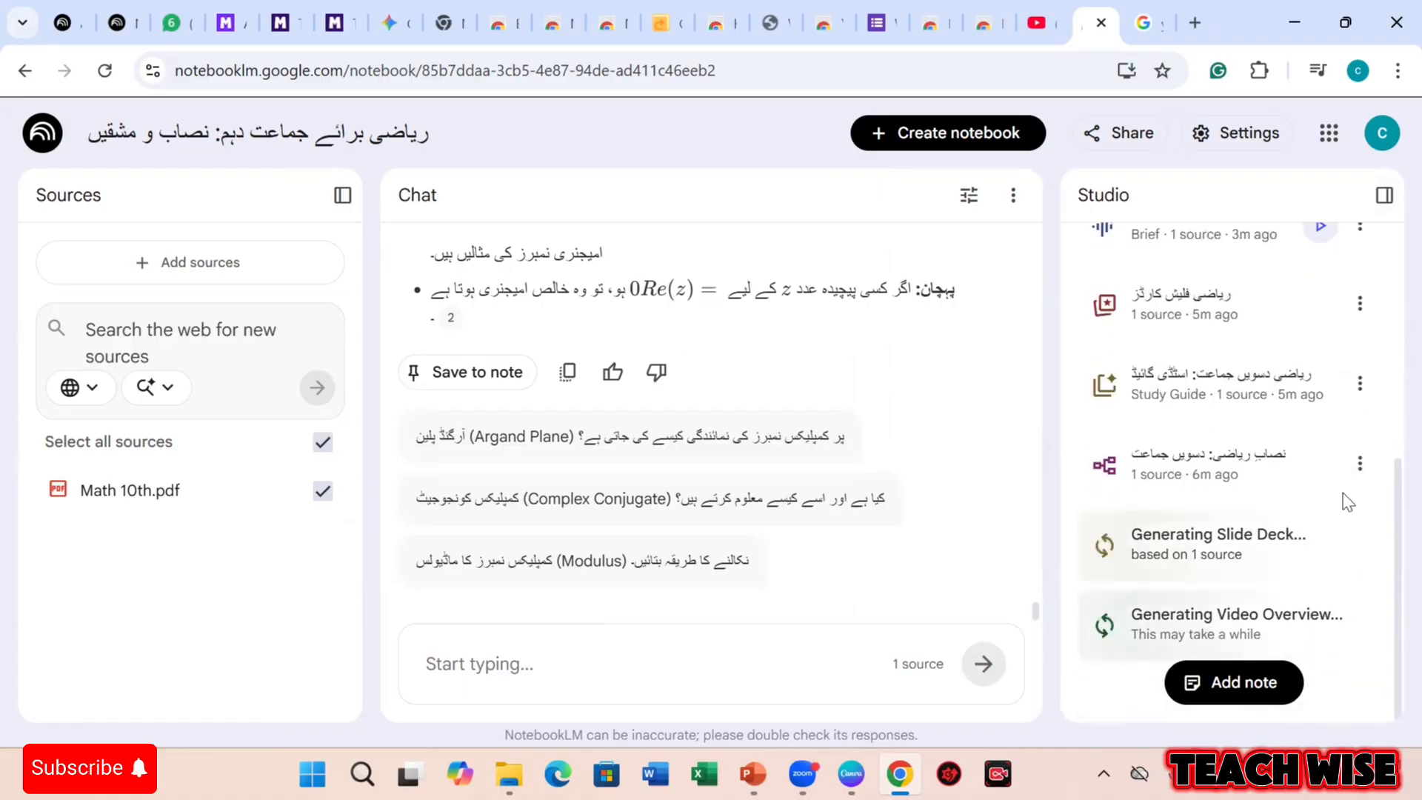
Reopen the class 10 math mind map from the generated outputs and download it as an image.
{"action": "left_click", "coordinate": [1361, 464]}
{"action": "left_click", "coordinate": [1263, 458]}
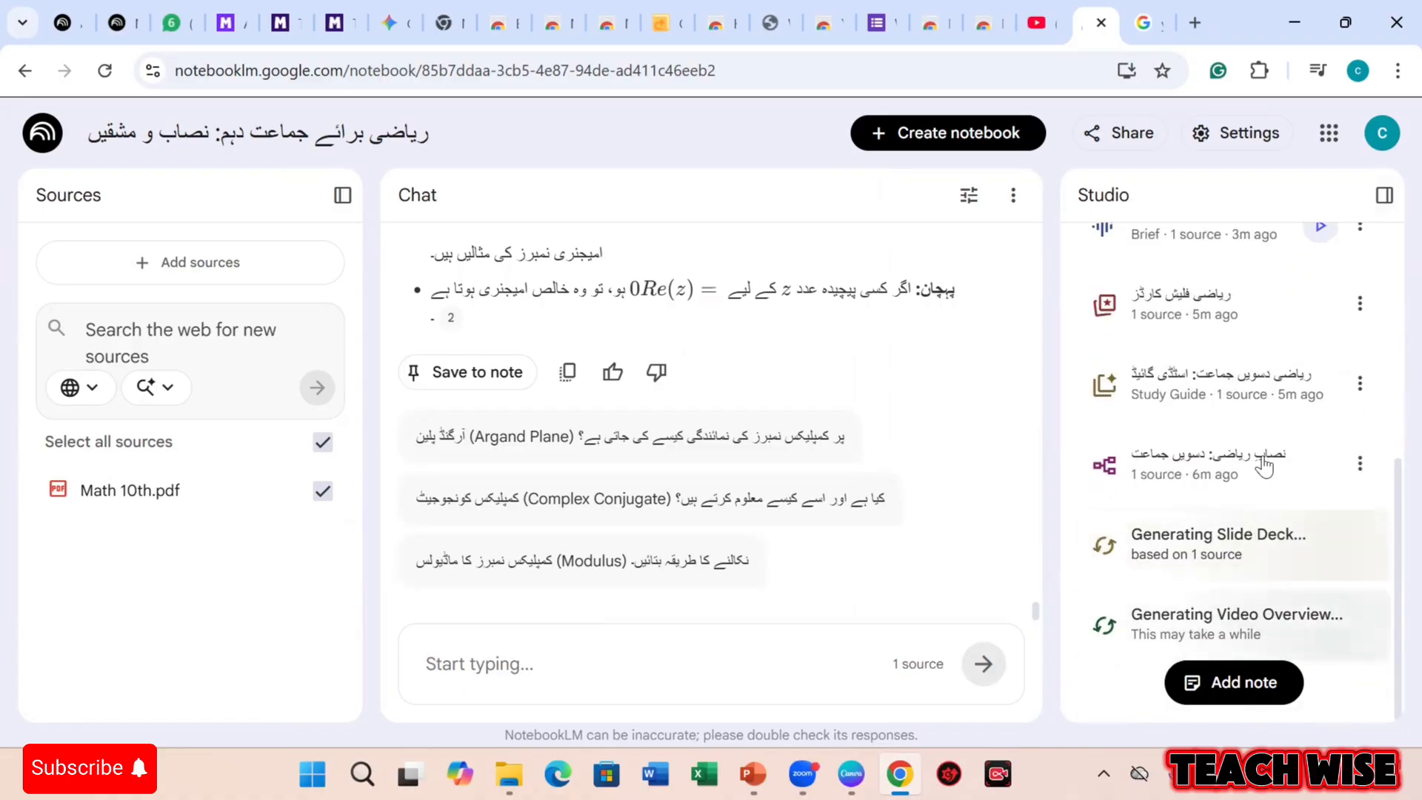
{"action": "left_click", "coordinate": [1254, 457]}
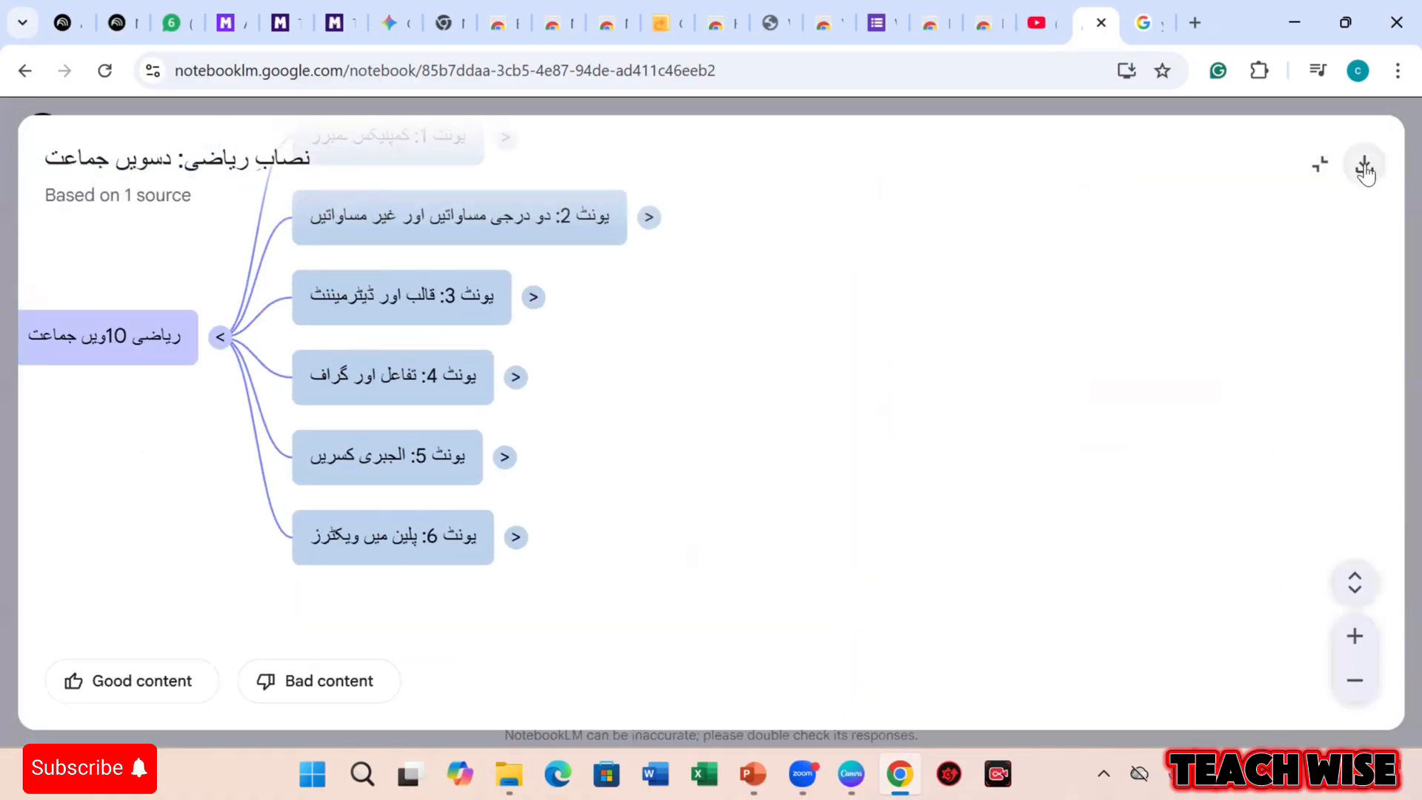
{"action": "left_click", "coordinate": [1365, 168]}
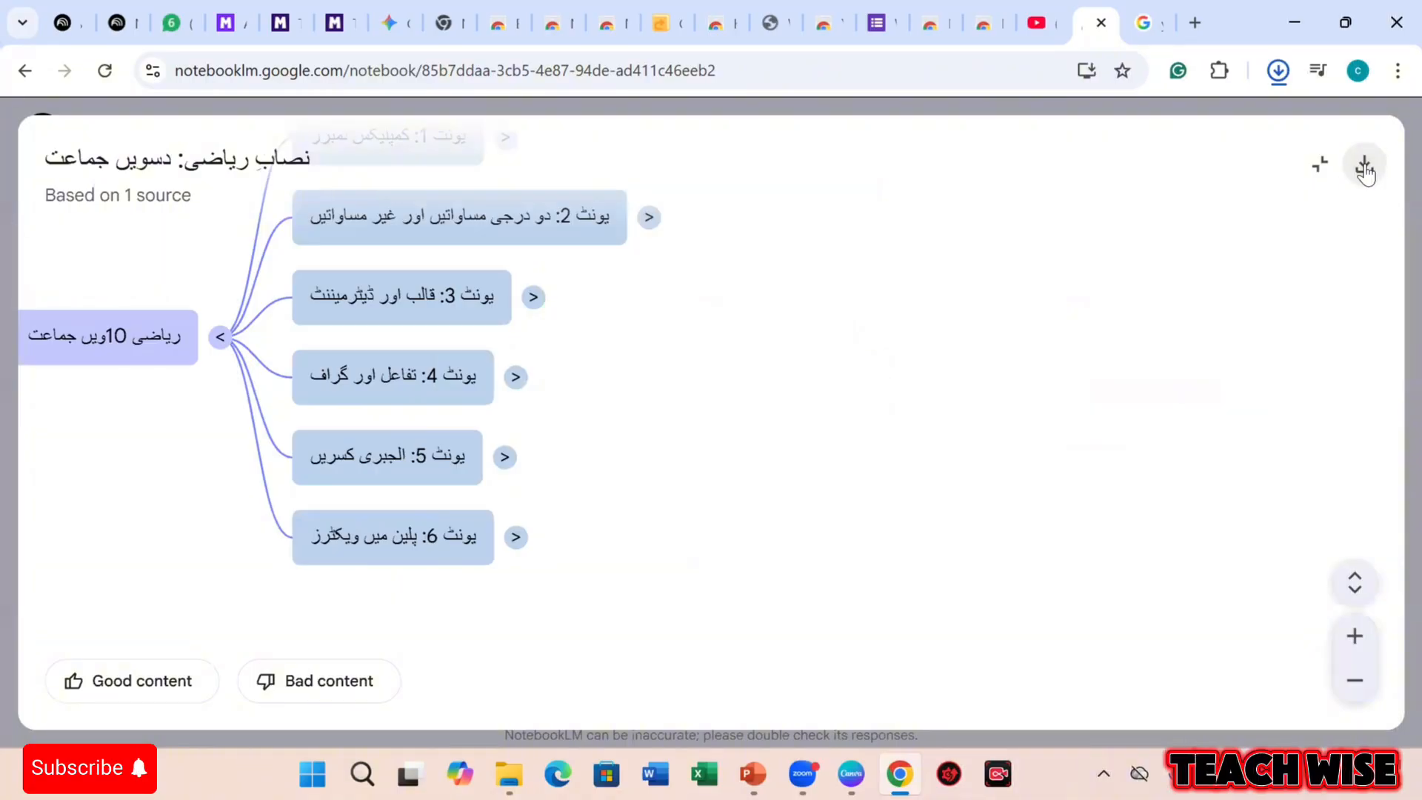
View the downloaded file NotebookLM Mind Map (1).png, and minimize the image viewer.
{"action": "mouse_move", "coordinate": [1268, 127]}
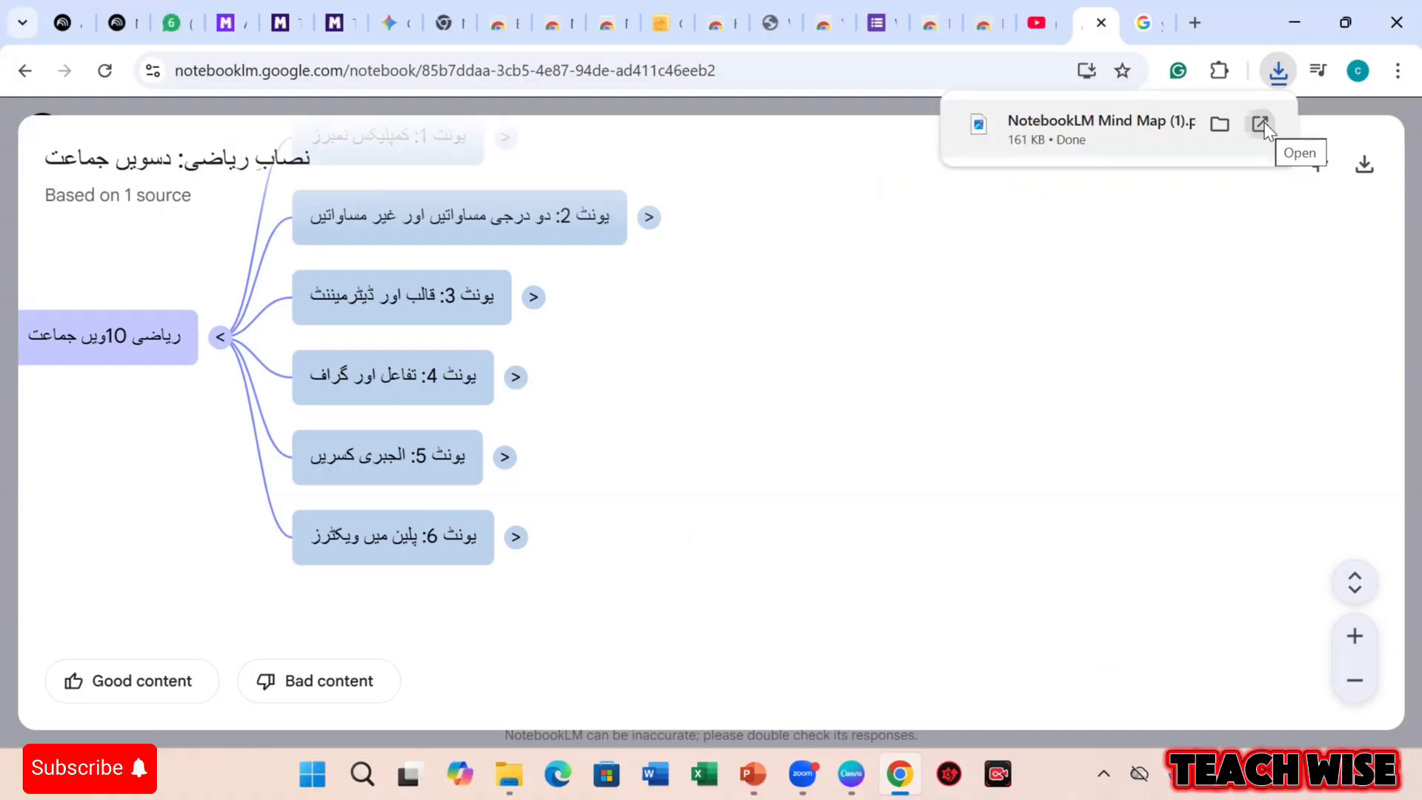
{"action": "left_click", "coordinate": [1264, 131]}
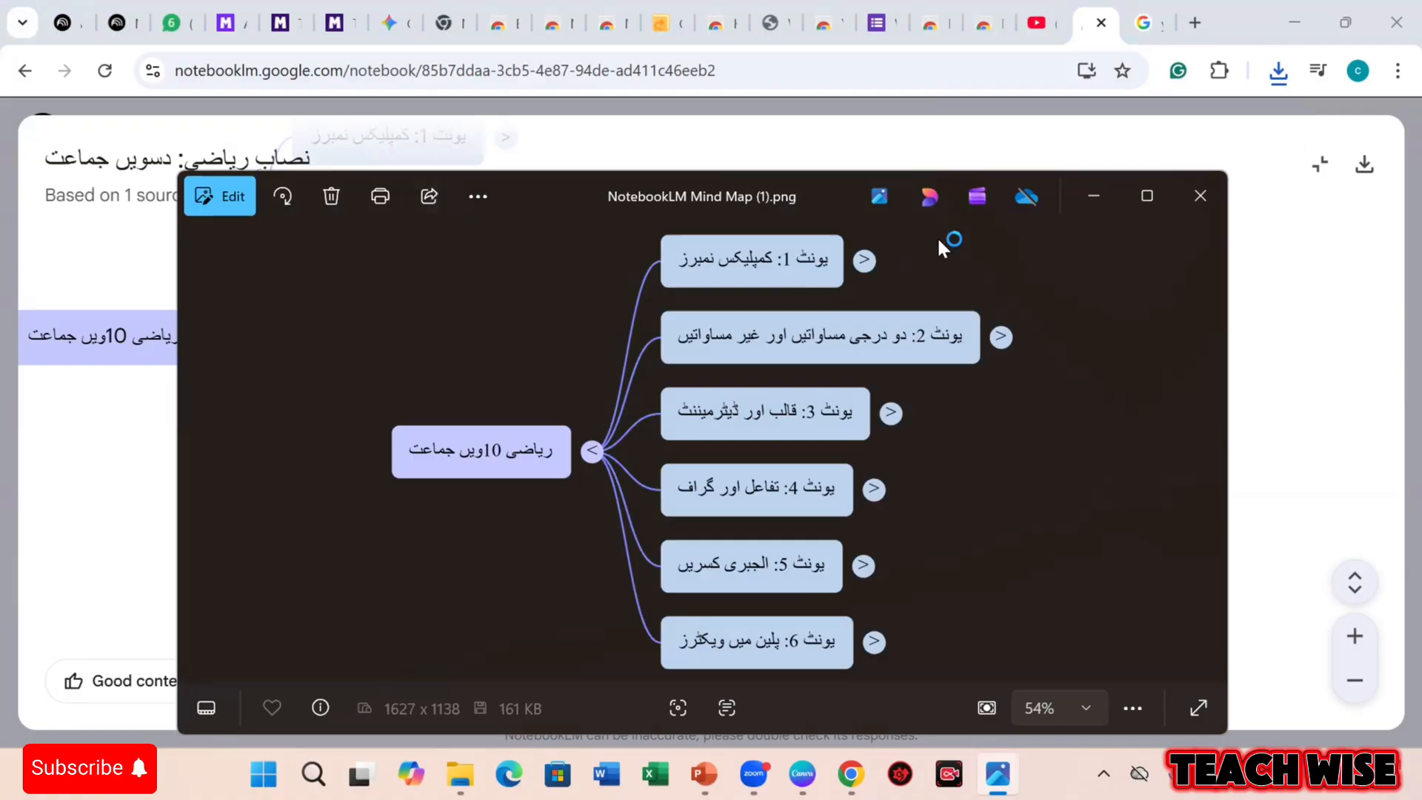
{"action": "left_click", "coordinate": [1096, 194]}
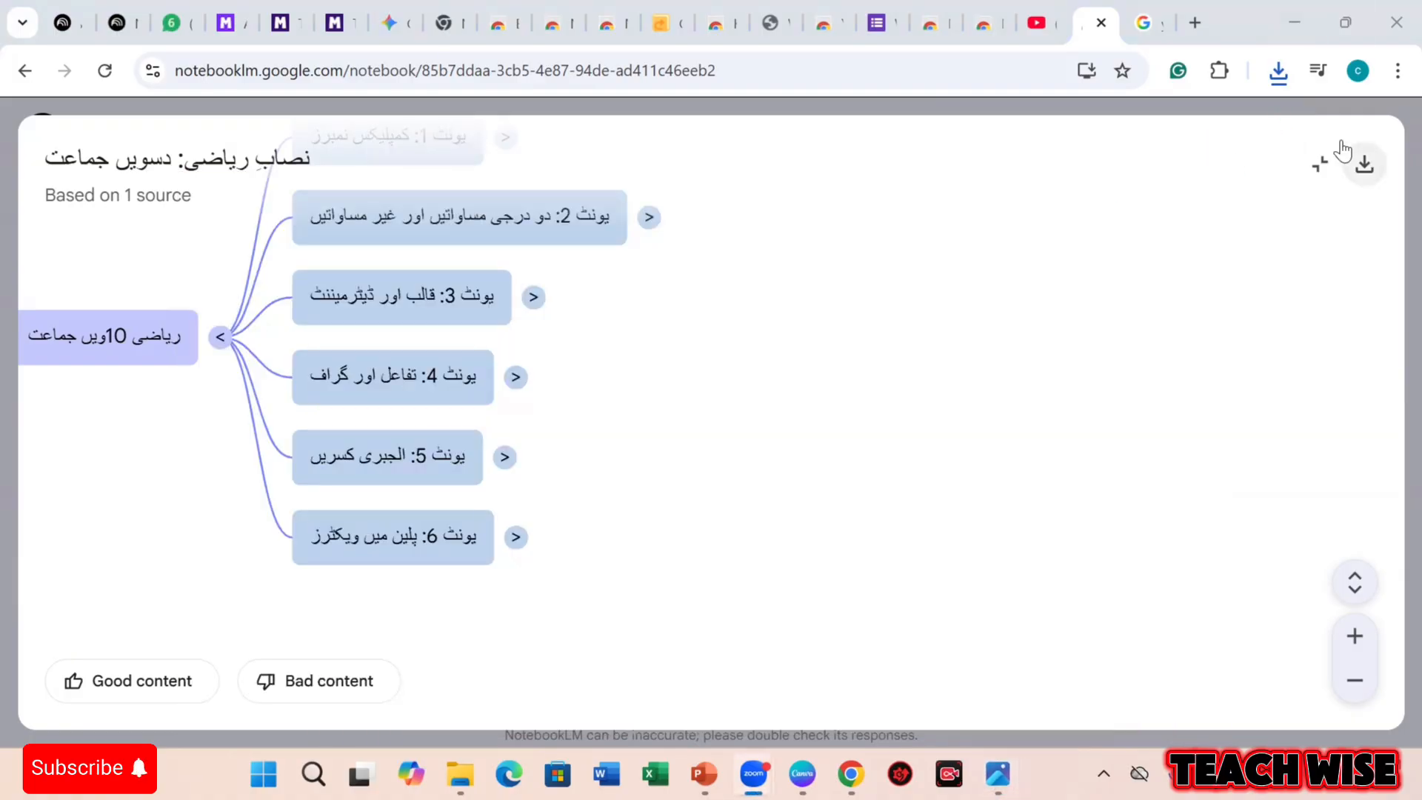
{"action": "left_click", "coordinate": [1318, 161]}
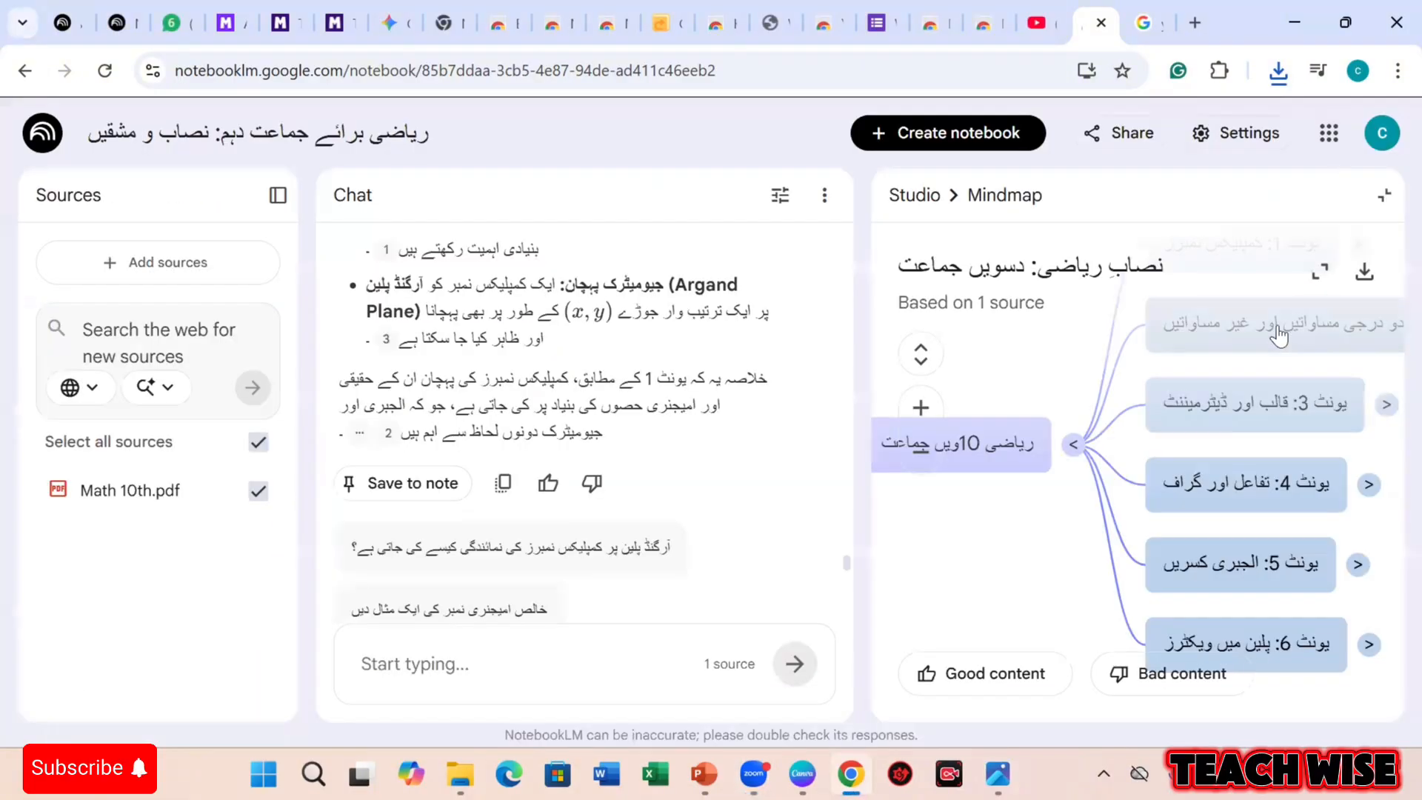
{"action": "left_click", "coordinate": [1326, 277]}
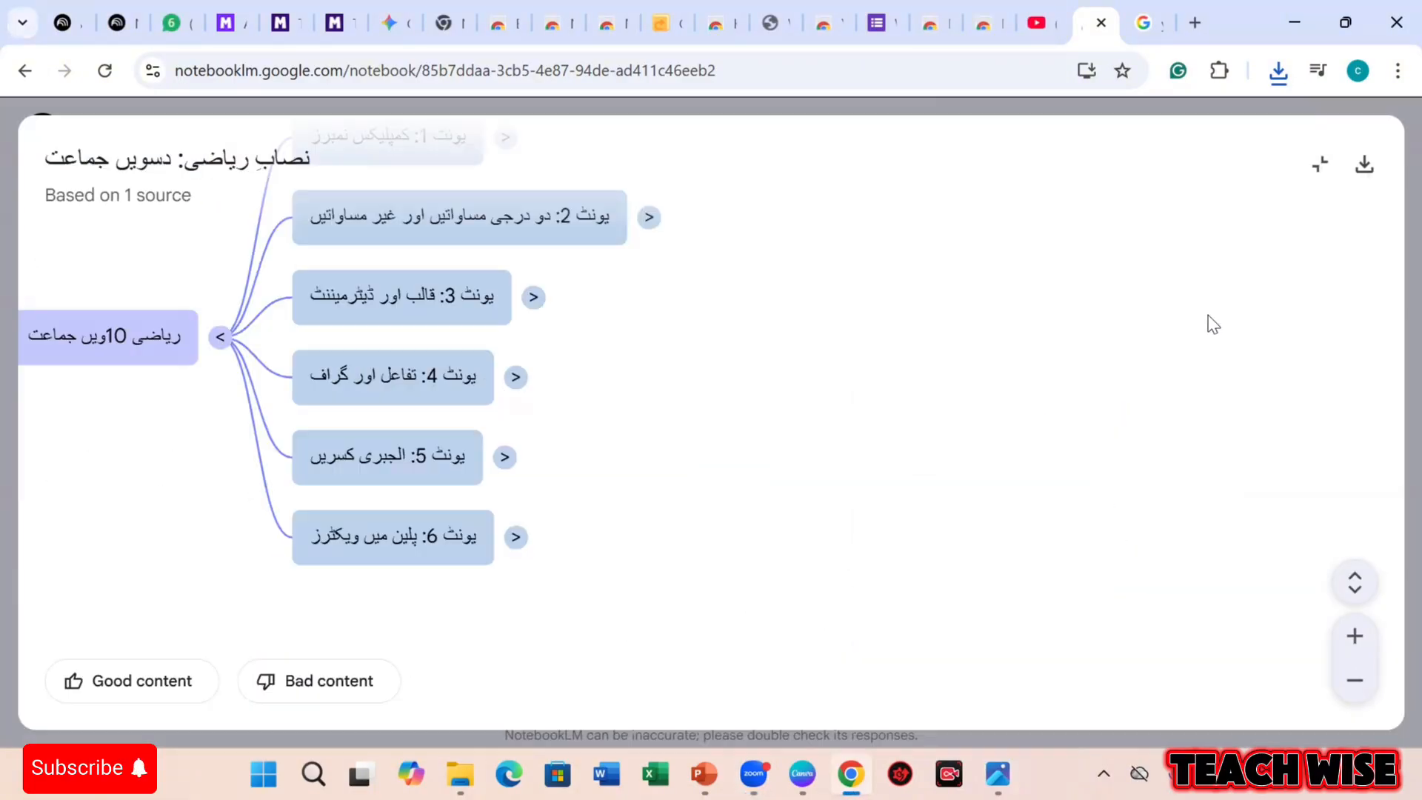
{"action": "left_click", "coordinate": [1321, 164]}
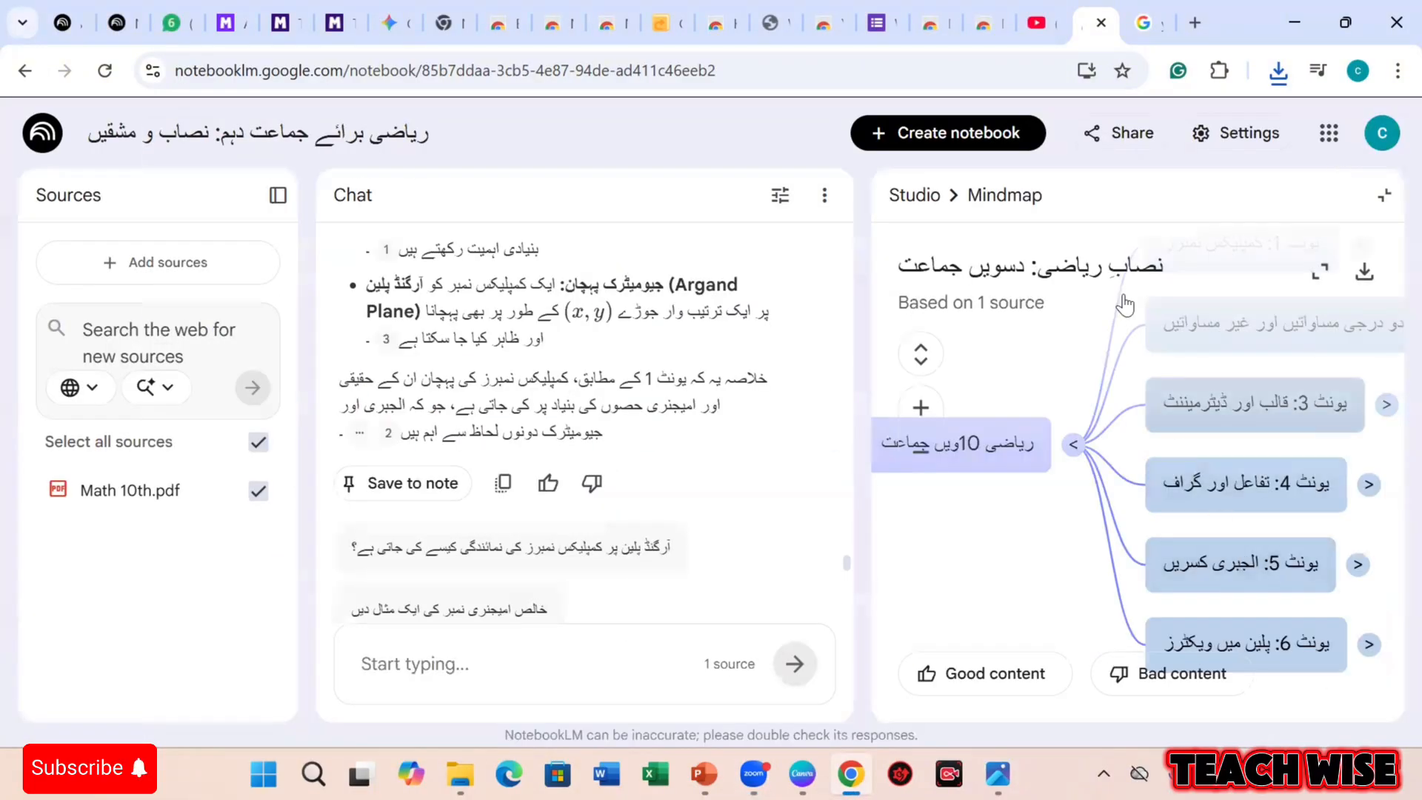
{"action": "left_click", "coordinate": [1326, 280]}
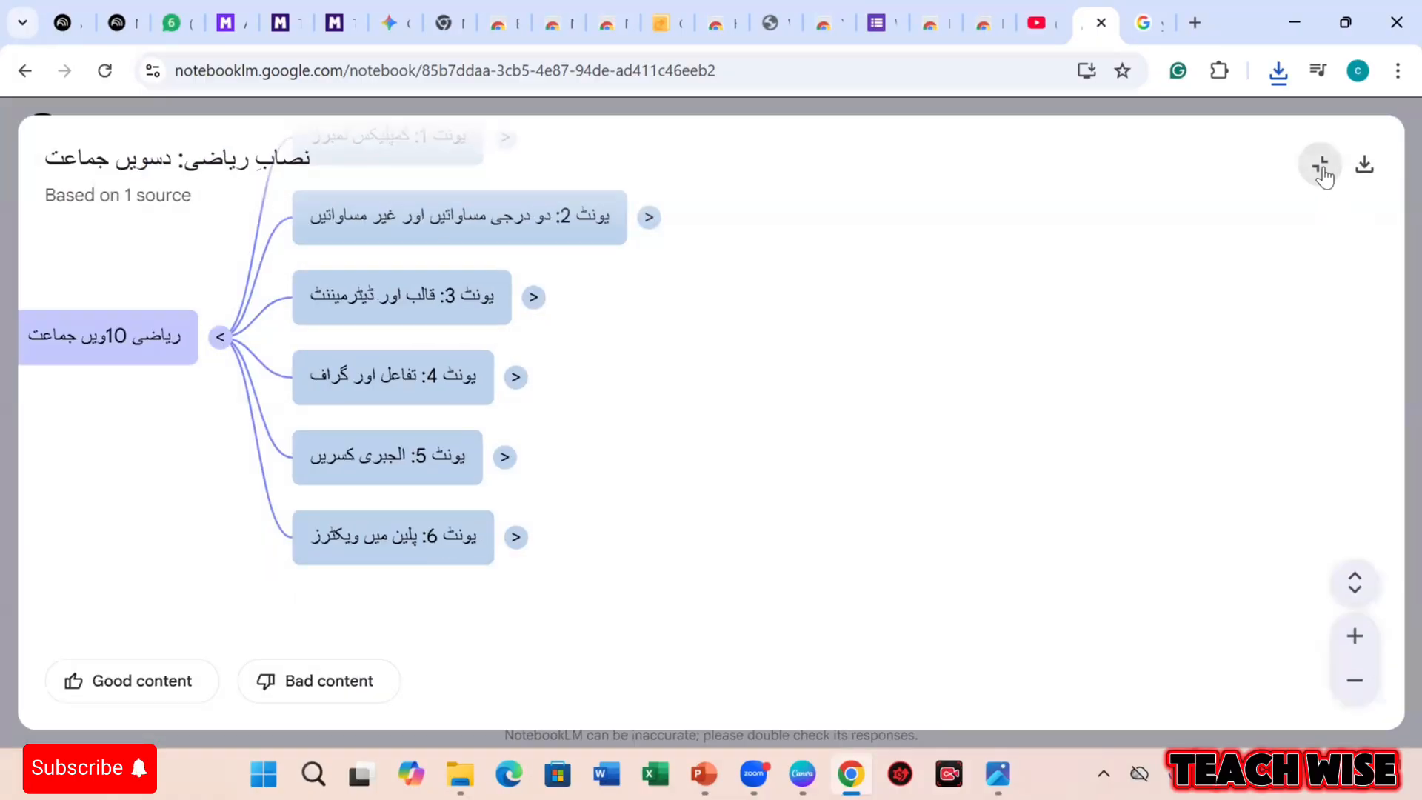
Close the mind map and play the brief audio overview from the generated outputs.
{"action": "left_click", "coordinate": [1323, 171]}
{"action": "left_click", "coordinate": [915, 196]}
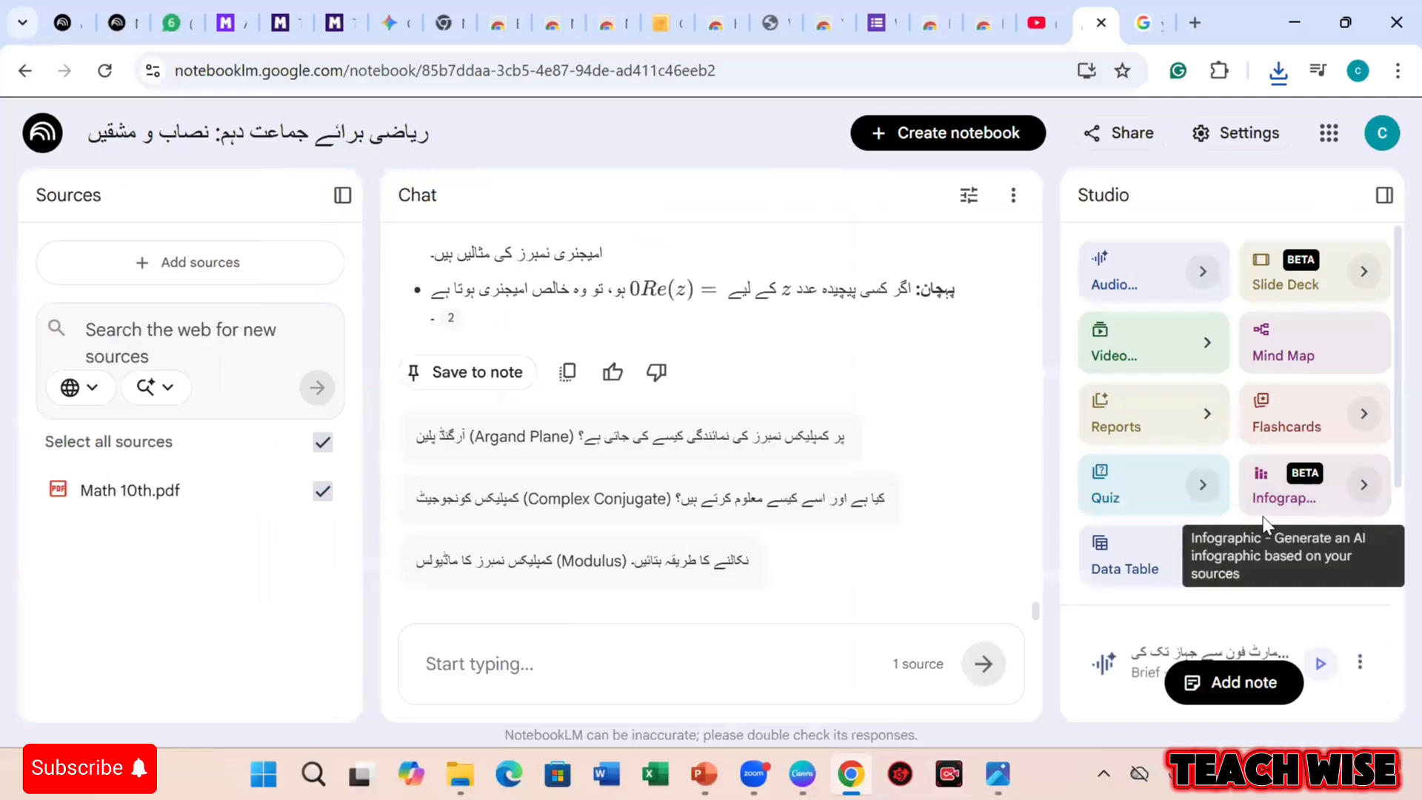
{"action": "scroll", "coordinate": [1311, 533], "scroll_direction": "down", "scroll_amount": 5}
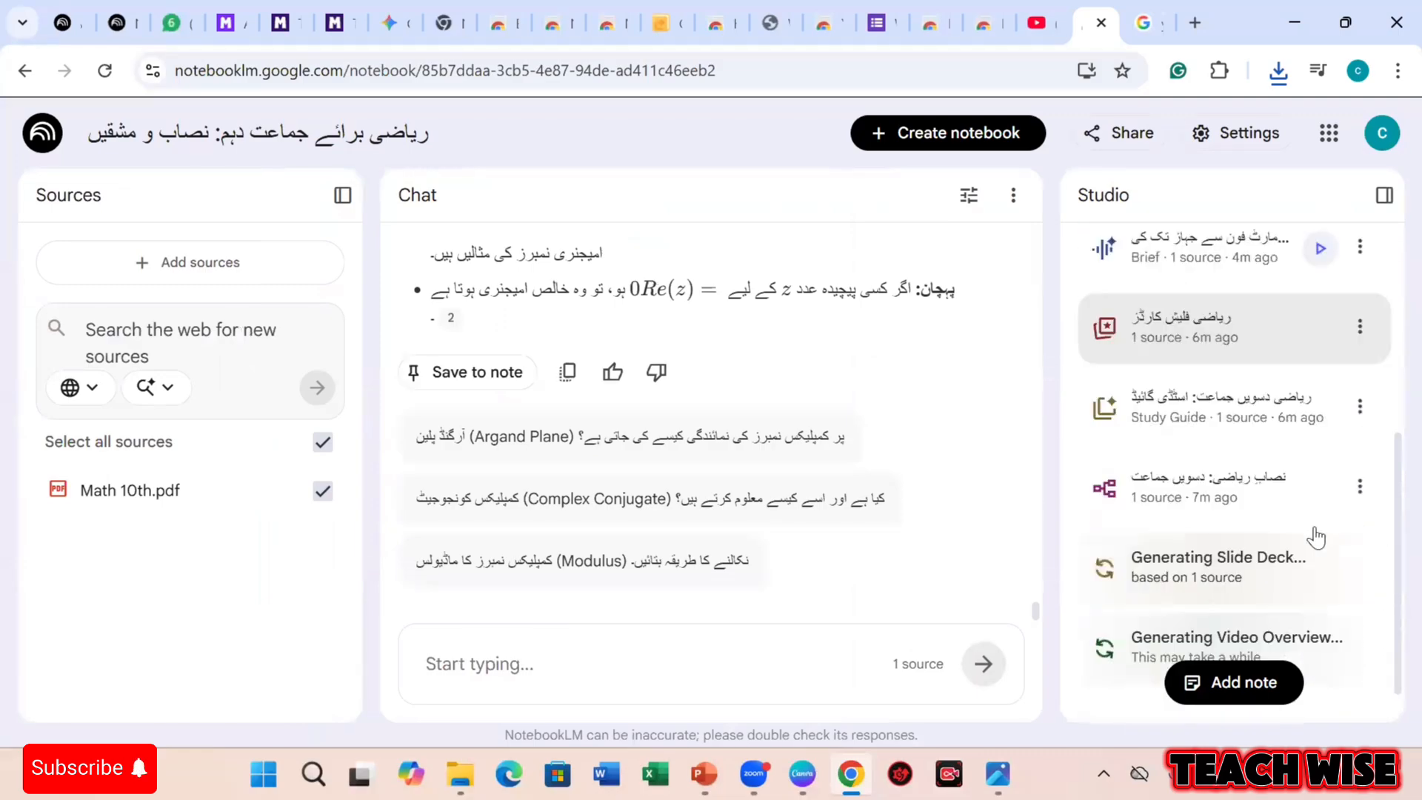
{"action": "scroll", "coordinate": [1215, 421], "scroll_direction": "up", "scroll_amount": 1}
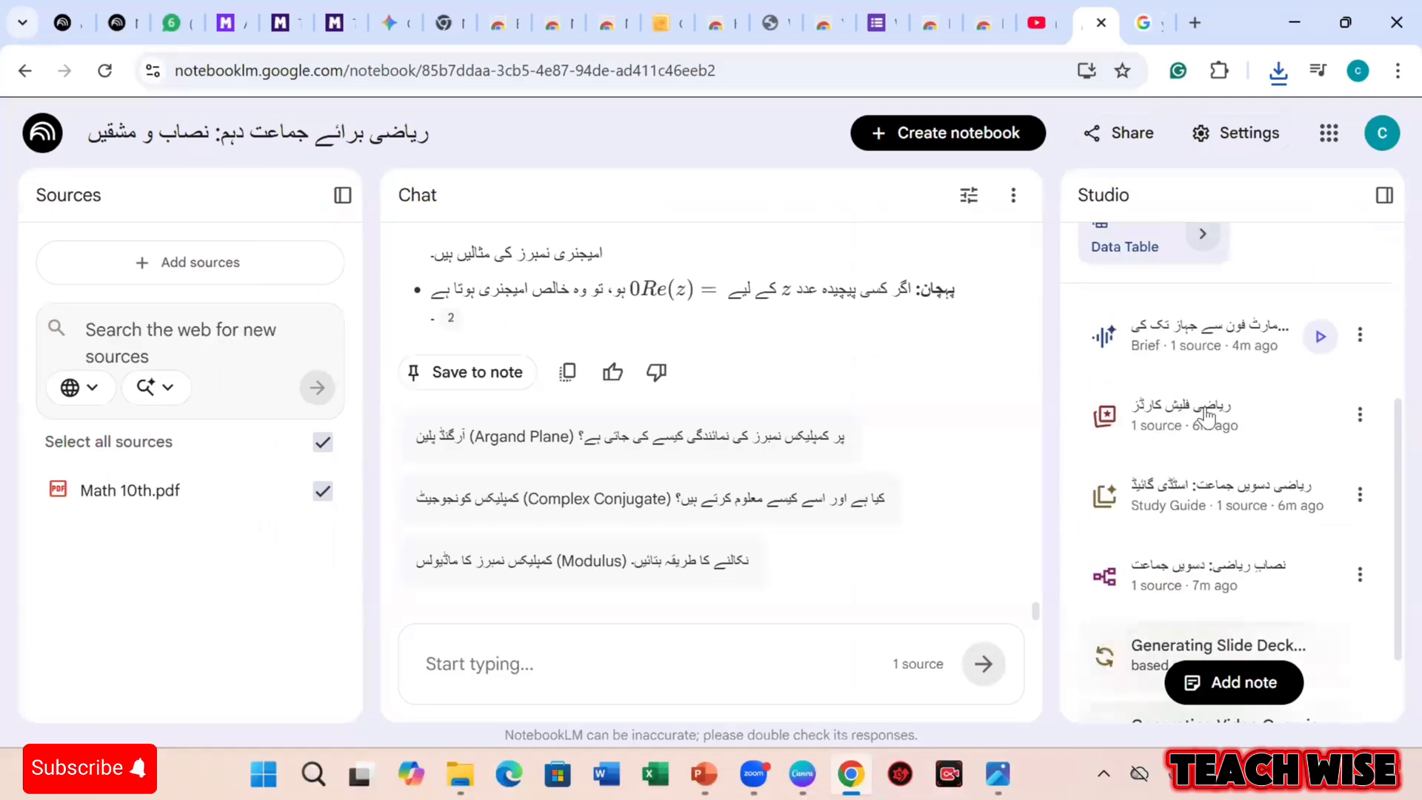
{"action": "left_click", "coordinate": [1192, 337]}
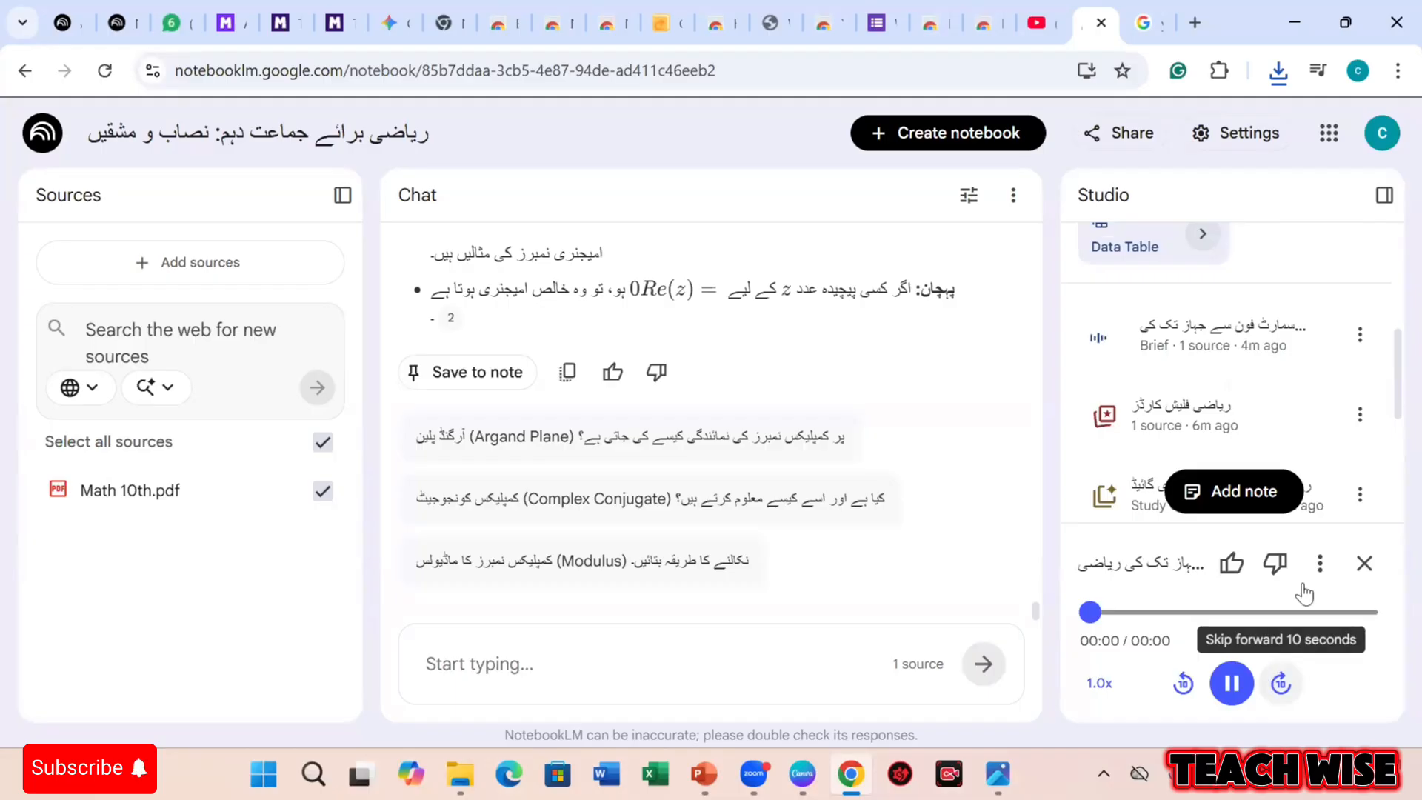
Check the audio overview's download and share options, pause the playback and close the player.
{"action": "left_click", "coordinate": [1320, 563]}
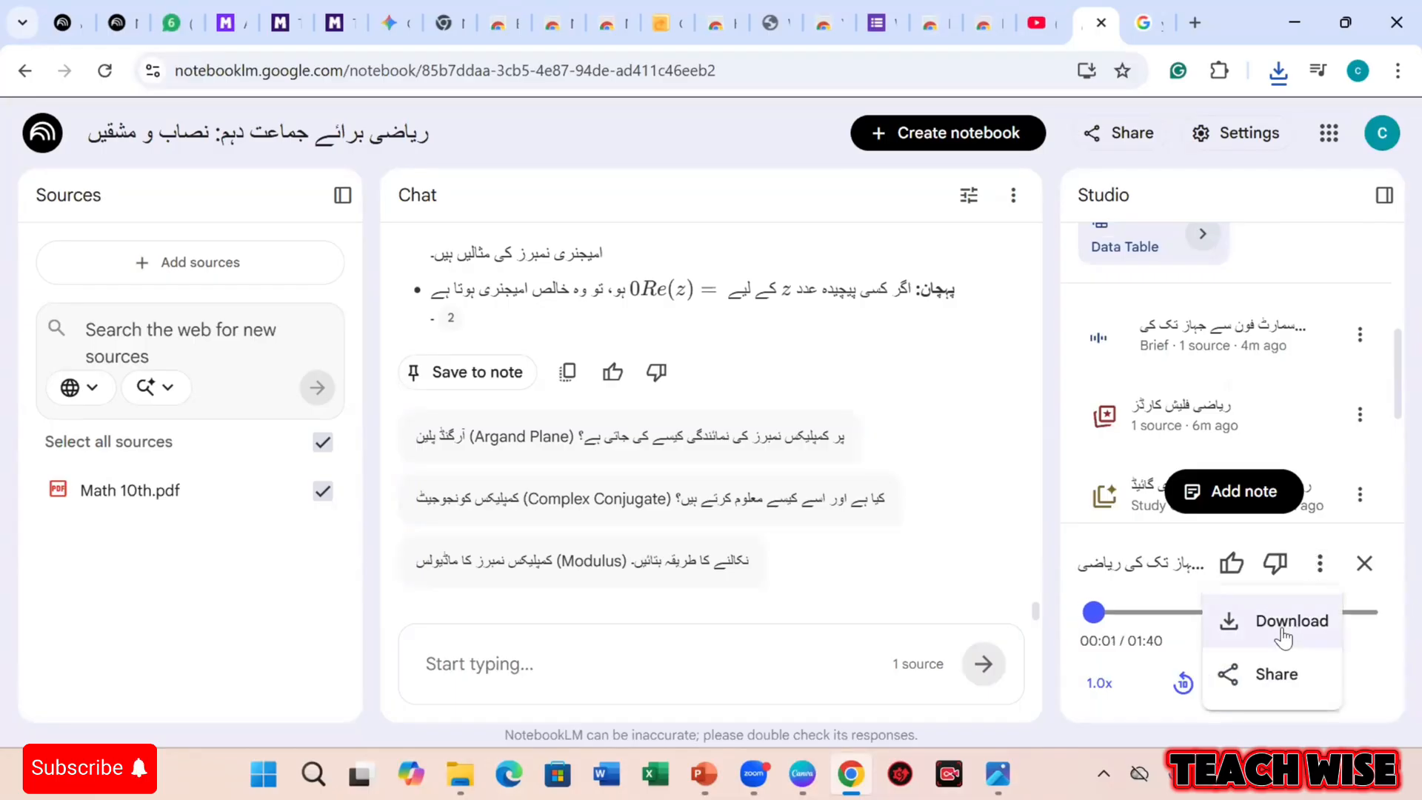
{"action": "left_click", "coordinate": [1323, 567]}
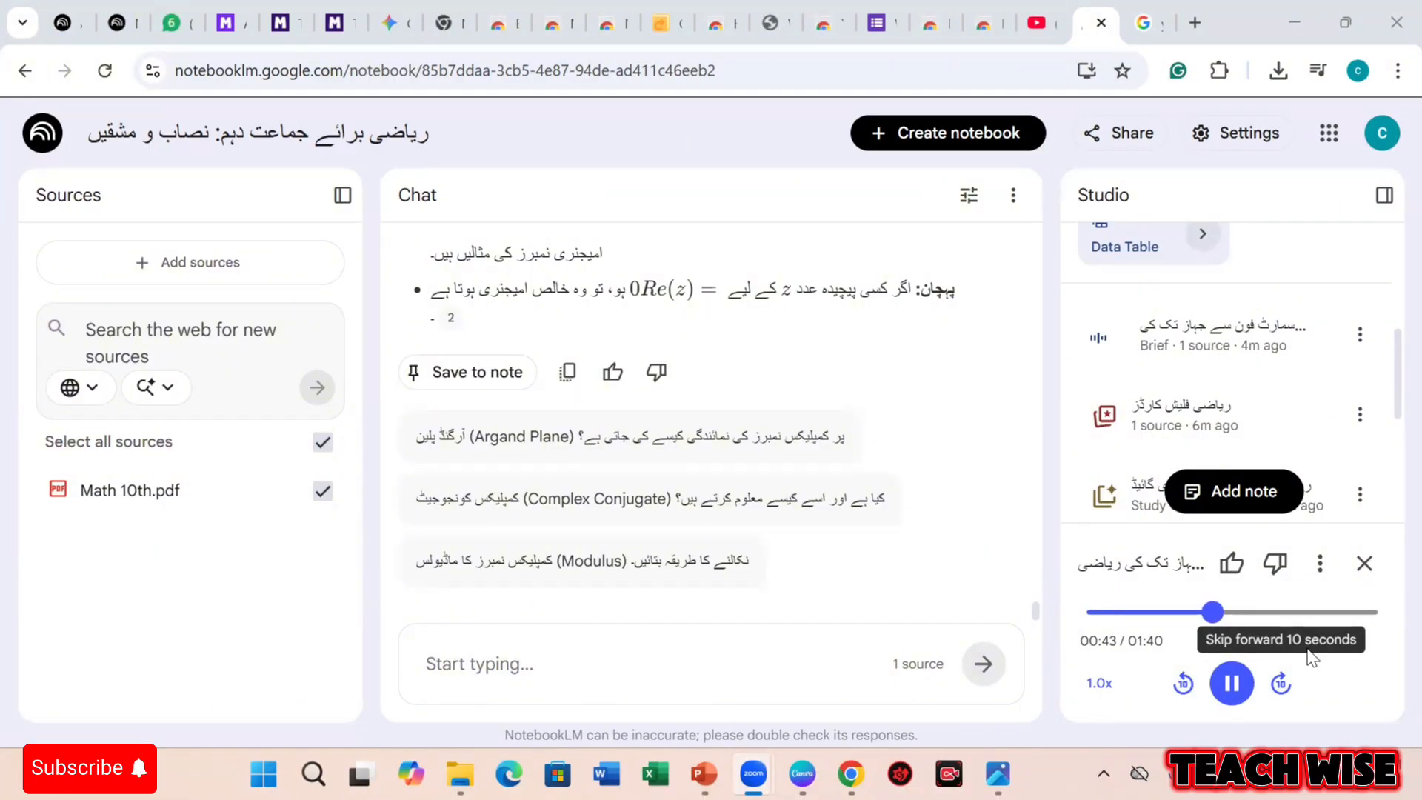
{"action": "left_click", "coordinate": [1233, 679]}
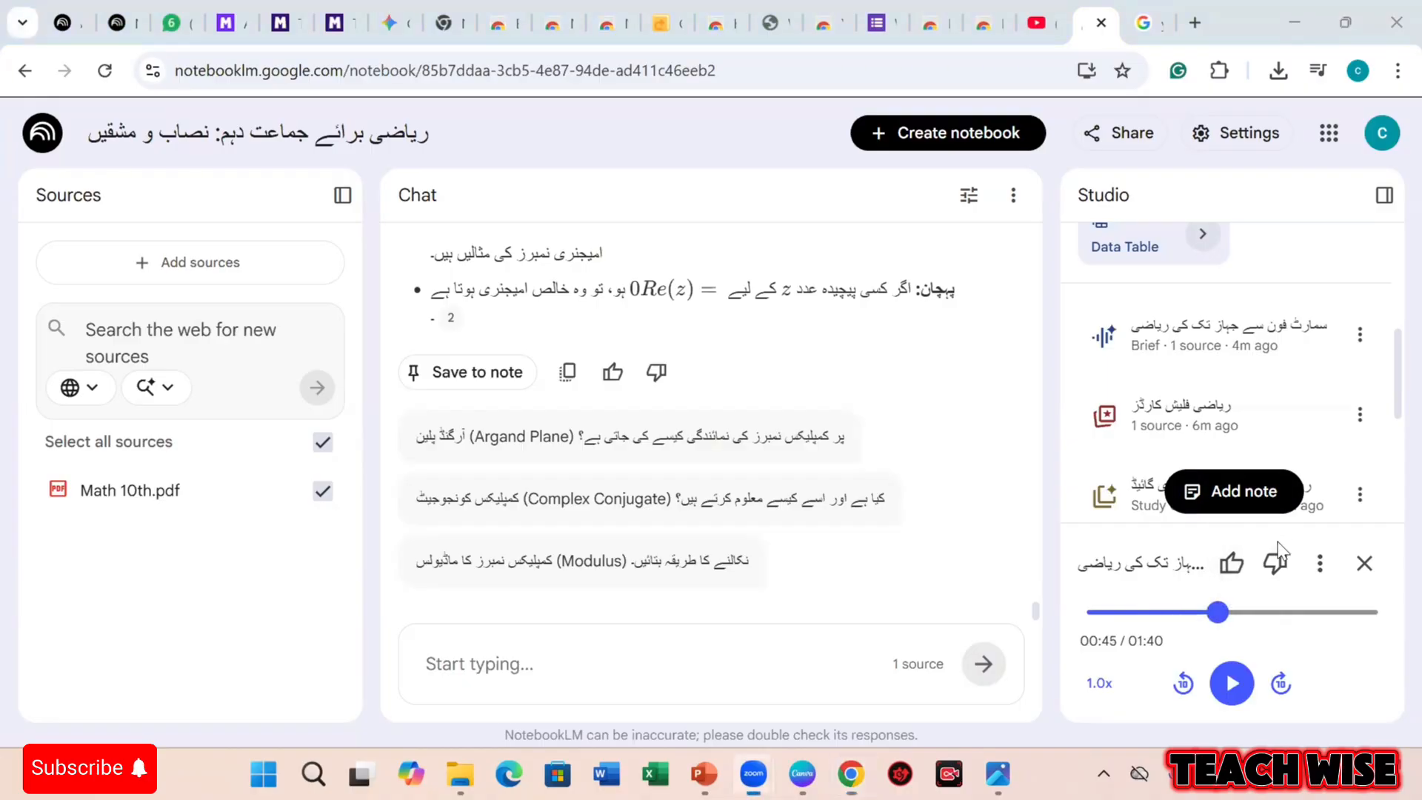
{"action": "left_click", "coordinate": [1364, 563]}
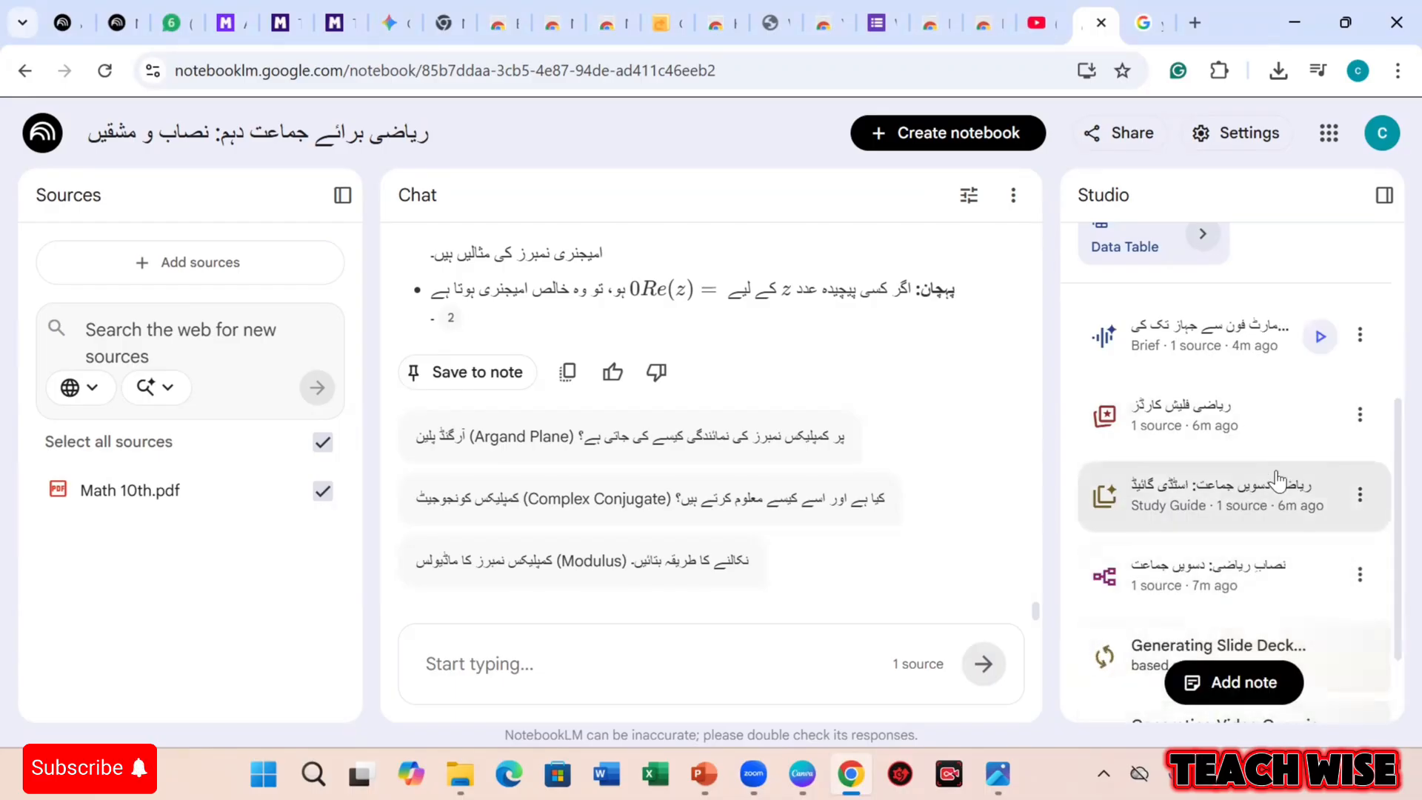
Look through the generated outputs, open the class 10 math study guide and check its available options.
{"action": "scroll", "coordinate": [1259, 548], "scroll_direction": "down", "scroll_amount": 2}
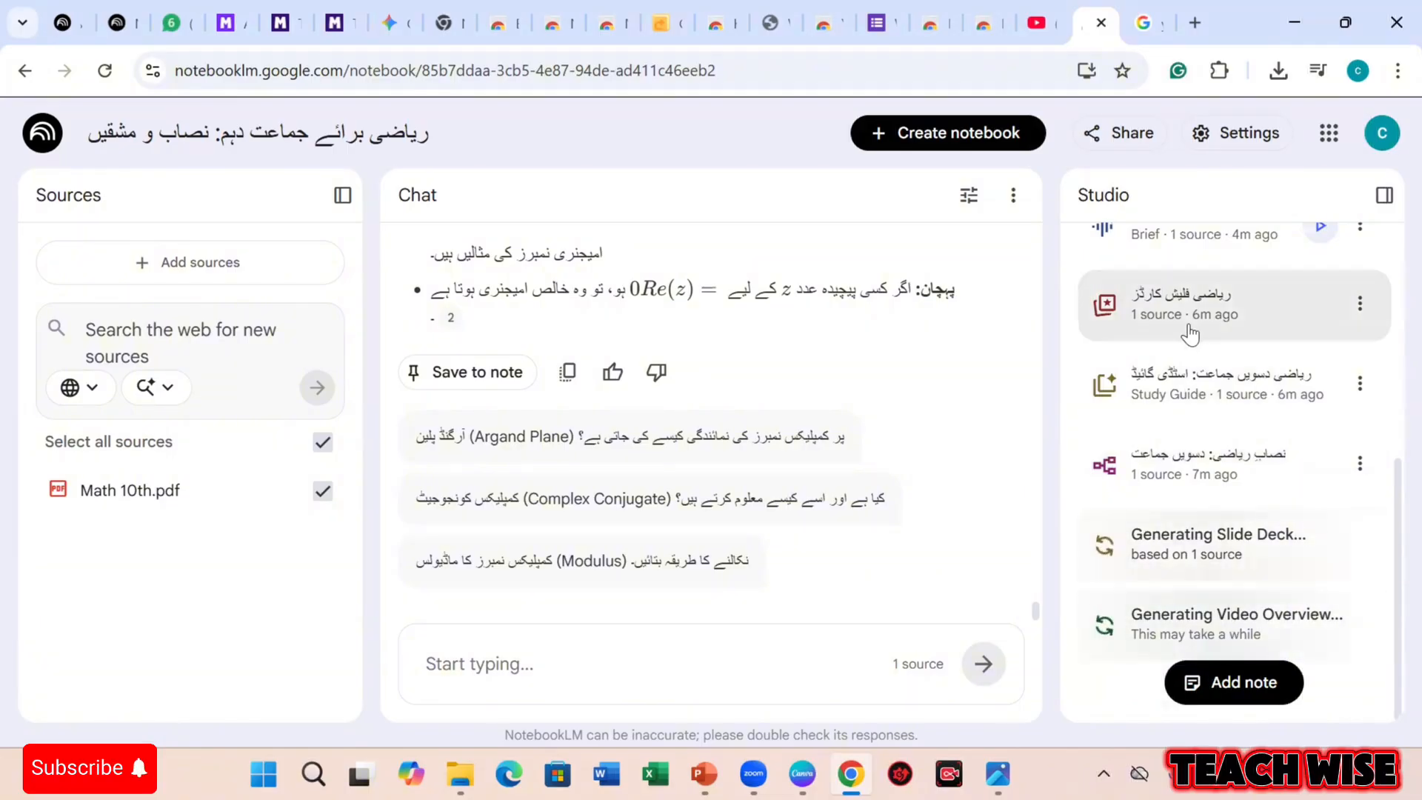
{"action": "scroll", "coordinate": [1189, 326], "scroll_direction": "up", "scroll_amount": 5}
{"action": "scroll", "coordinate": [1191, 333], "scroll_direction": "up", "scroll_amount": 2}
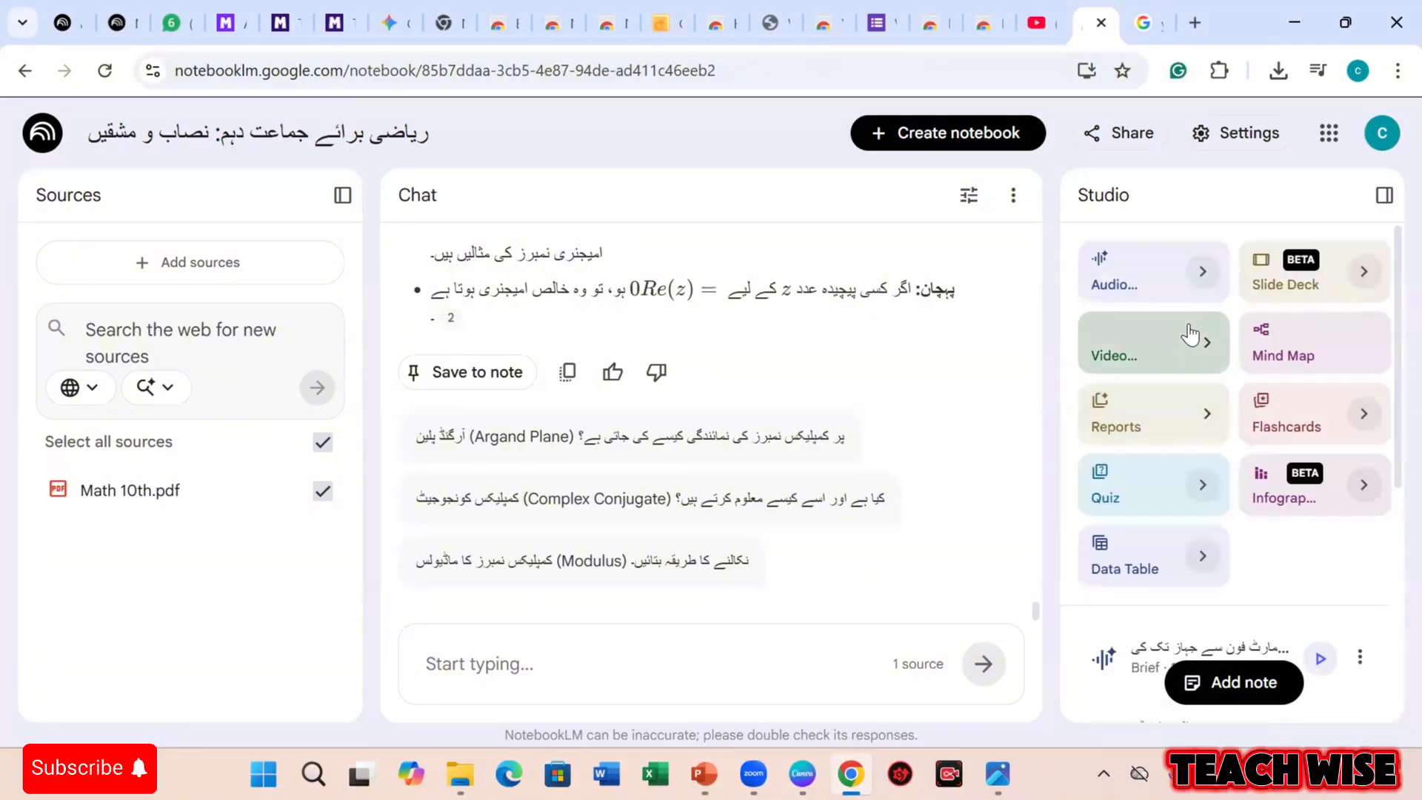
{"action": "scroll", "coordinate": [1191, 334], "scroll_direction": "down", "scroll_amount": 5}
{"action": "scroll", "coordinate": [1233, 593], "scroll_direction": "up", "scroll_amount": 1}
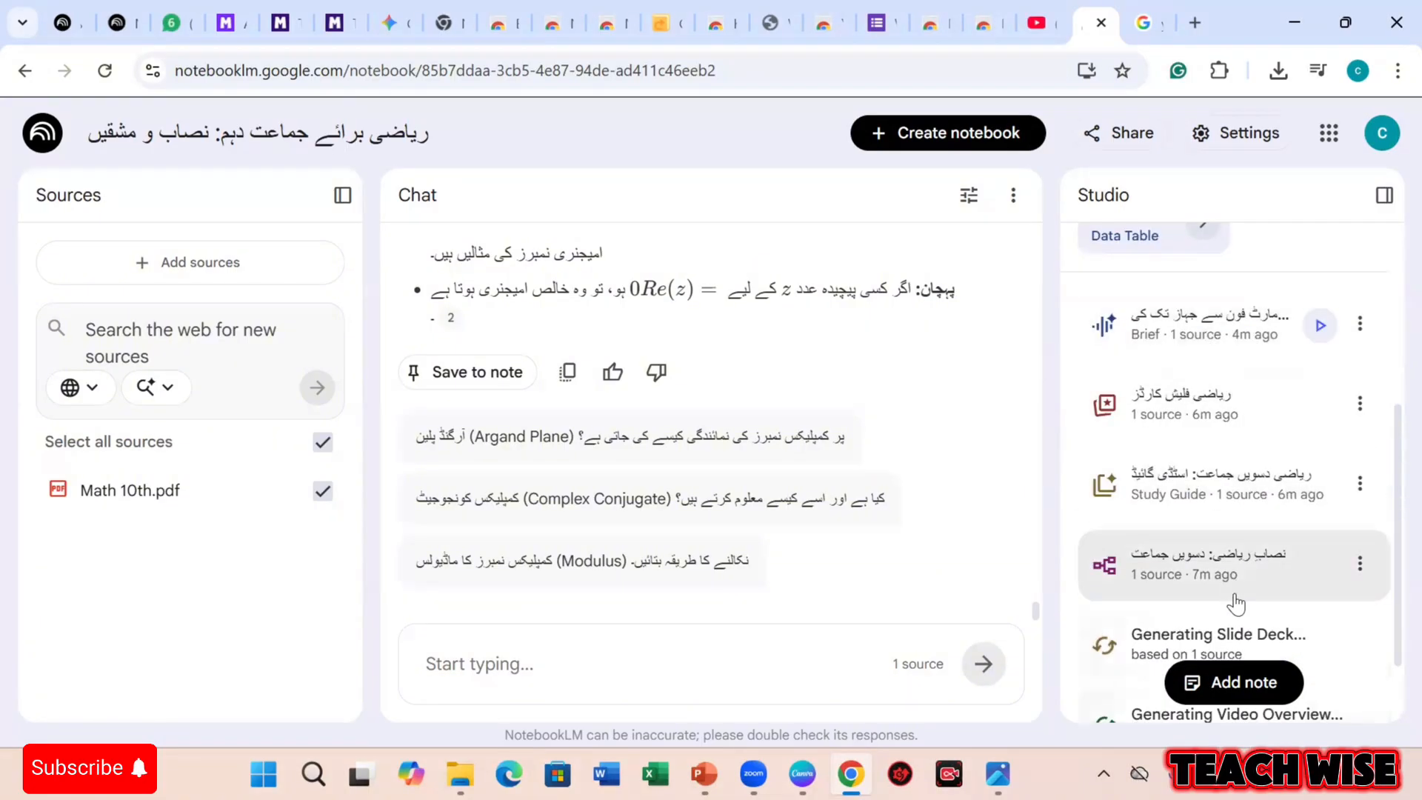
{"action": "left_click", "coordinate": [1210, 507]}
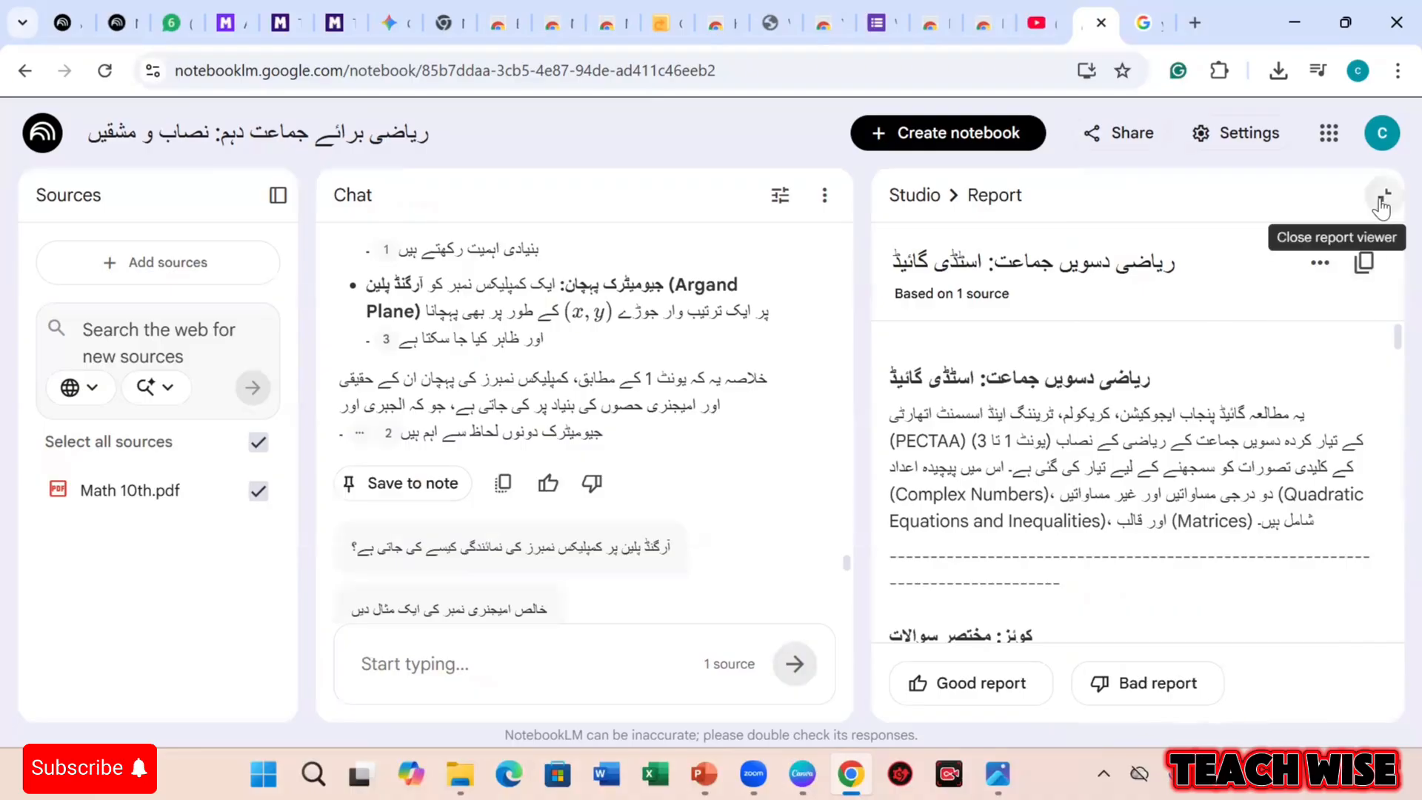
{"action": "left_click", "coordinate": [1320, 264]}
{"action": "left_click", "coordinate": [1261, 251]}
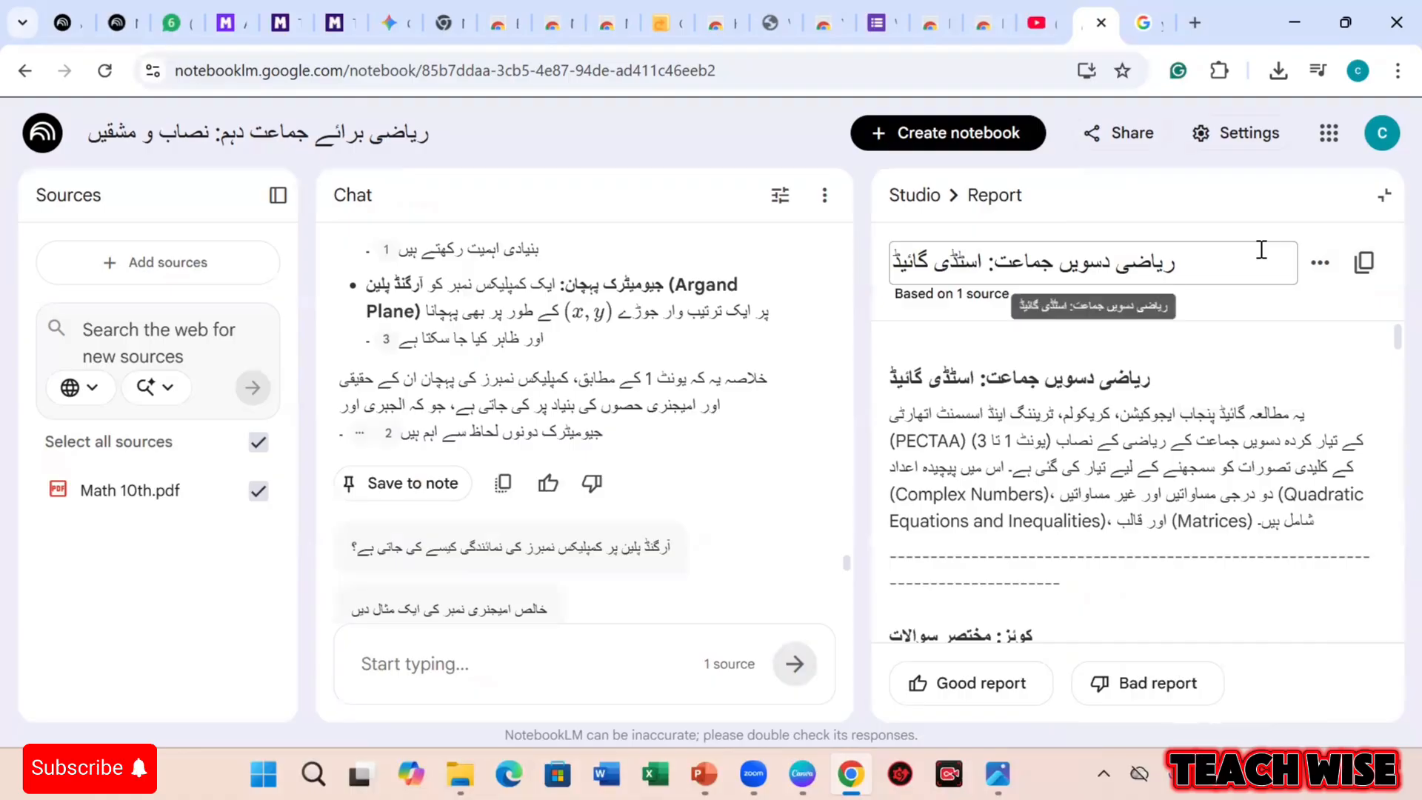
Widen the report view and read the study guide from its short questions through the answers to the glossary.
{"action": "scroll", "coordinate": [1195, 433], "scroll_direction": "down", "scroll_amount": 1}
{"action": "scroll", "coordinate": [1195, 434], "scroll_direction": "down", "scroll_amount": 4}
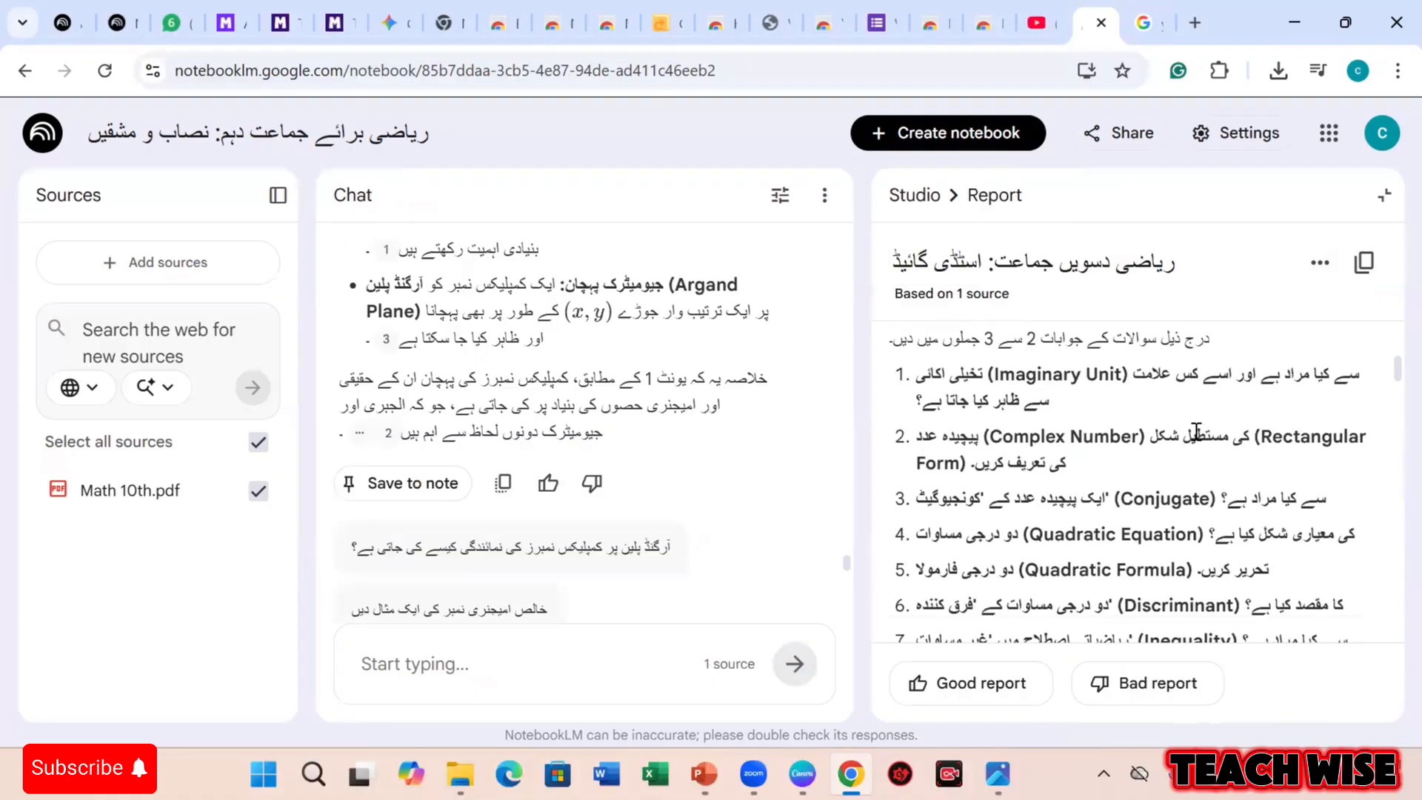
{"action": "left_click_drag", "start_coordinate": [857, 467], "coordinate": [770, 483]}
{"action": "scroll", "coordinate": [969, 422], "scroll_direction": "down", "scroll_amount": 10}
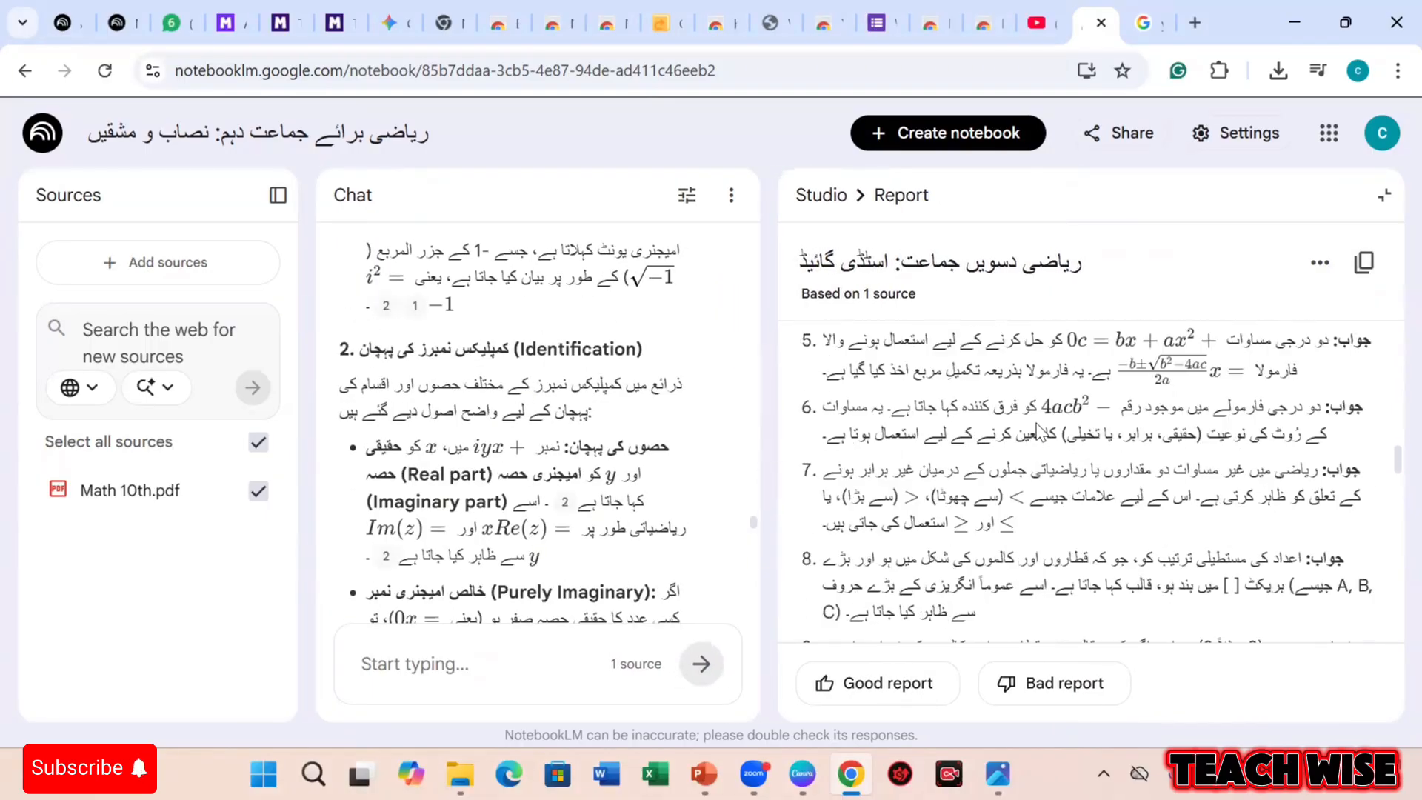
{"action": "scroll", "coordinate": [1041, 431], "scroll_direction": "down", "scroll_amount": 15}
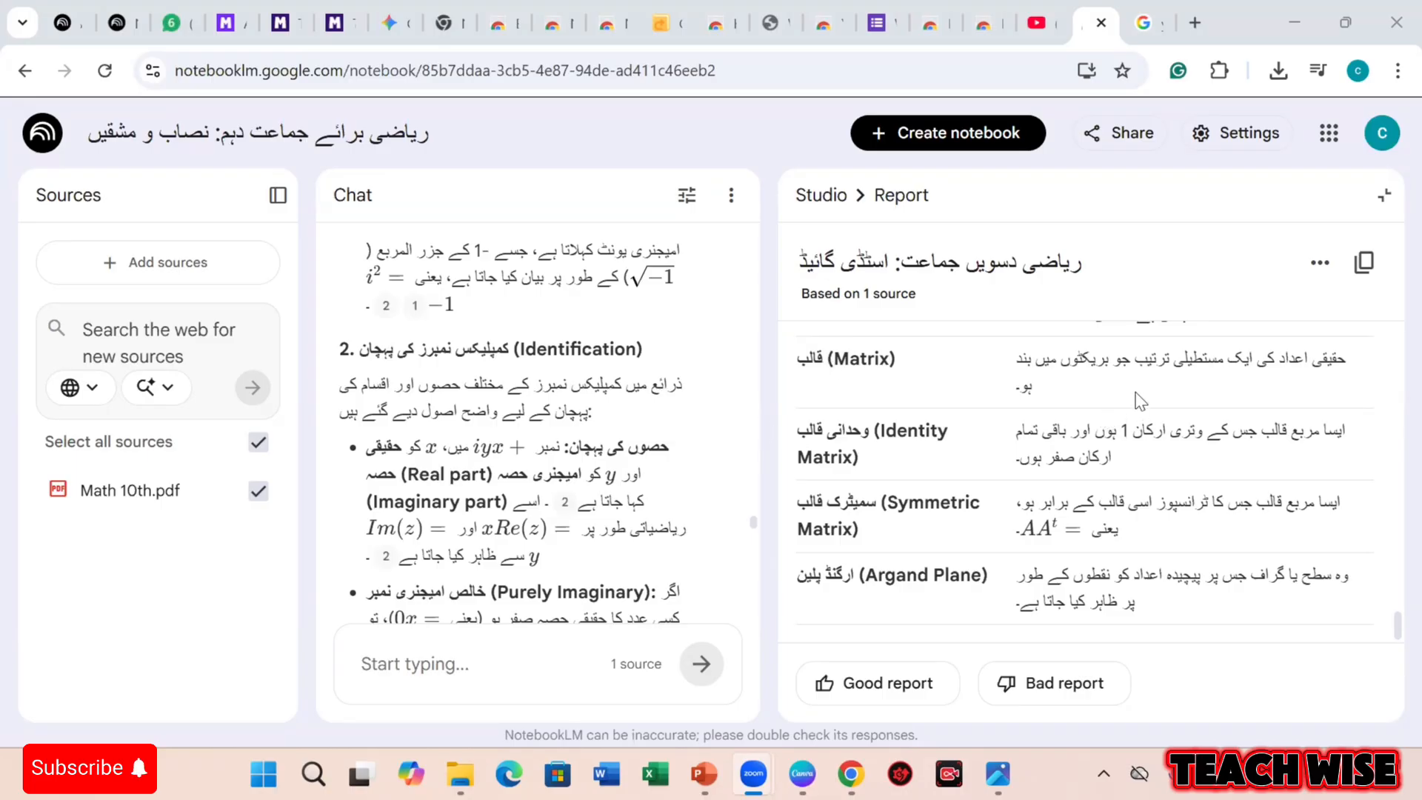
{"action": "scroll", "coordinate": [1141, 398], "scroll_direction": "up", "scroll_amount": 20}
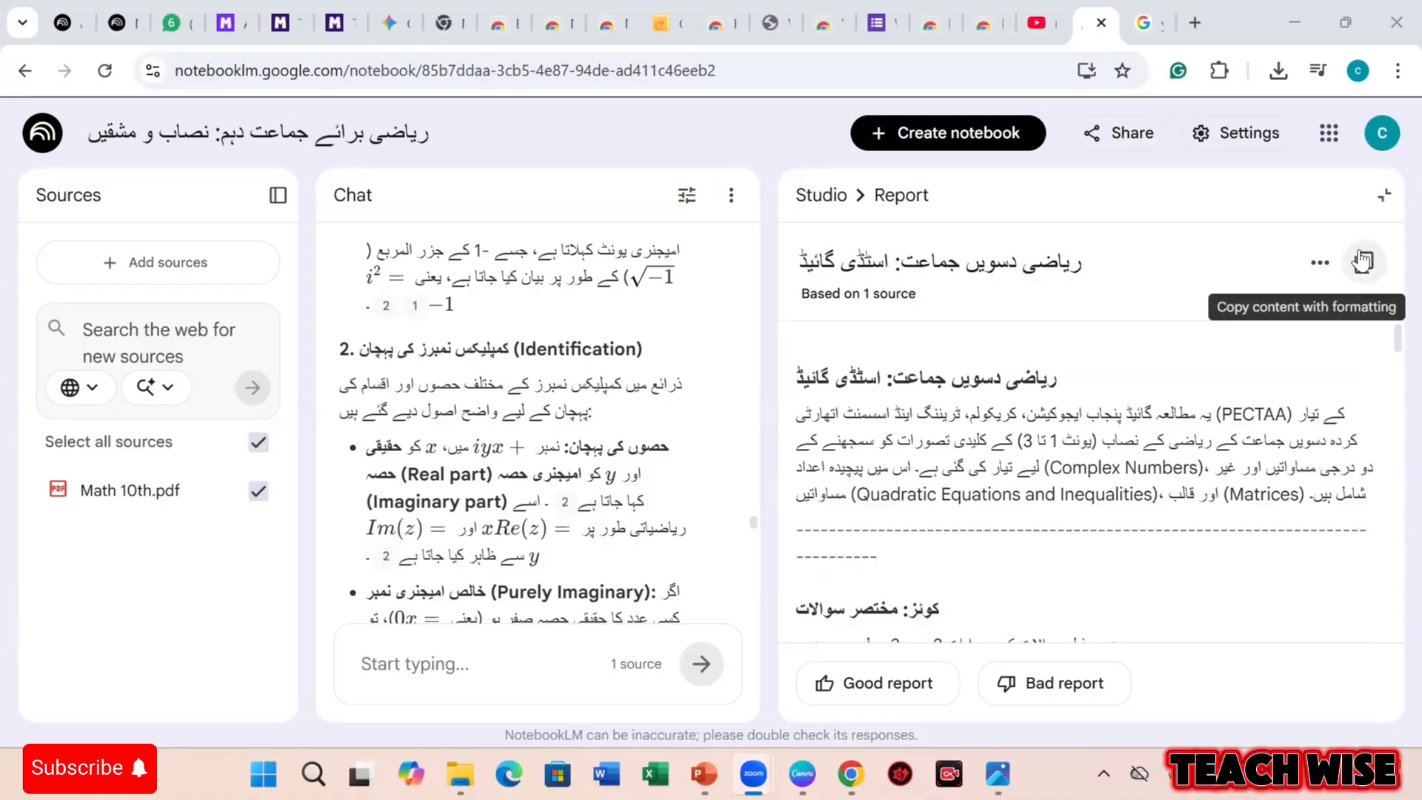
Recheck the study guide's options, skim the report once more and close it.
{"action": "left_click", "coordinate": [1319, 263]}
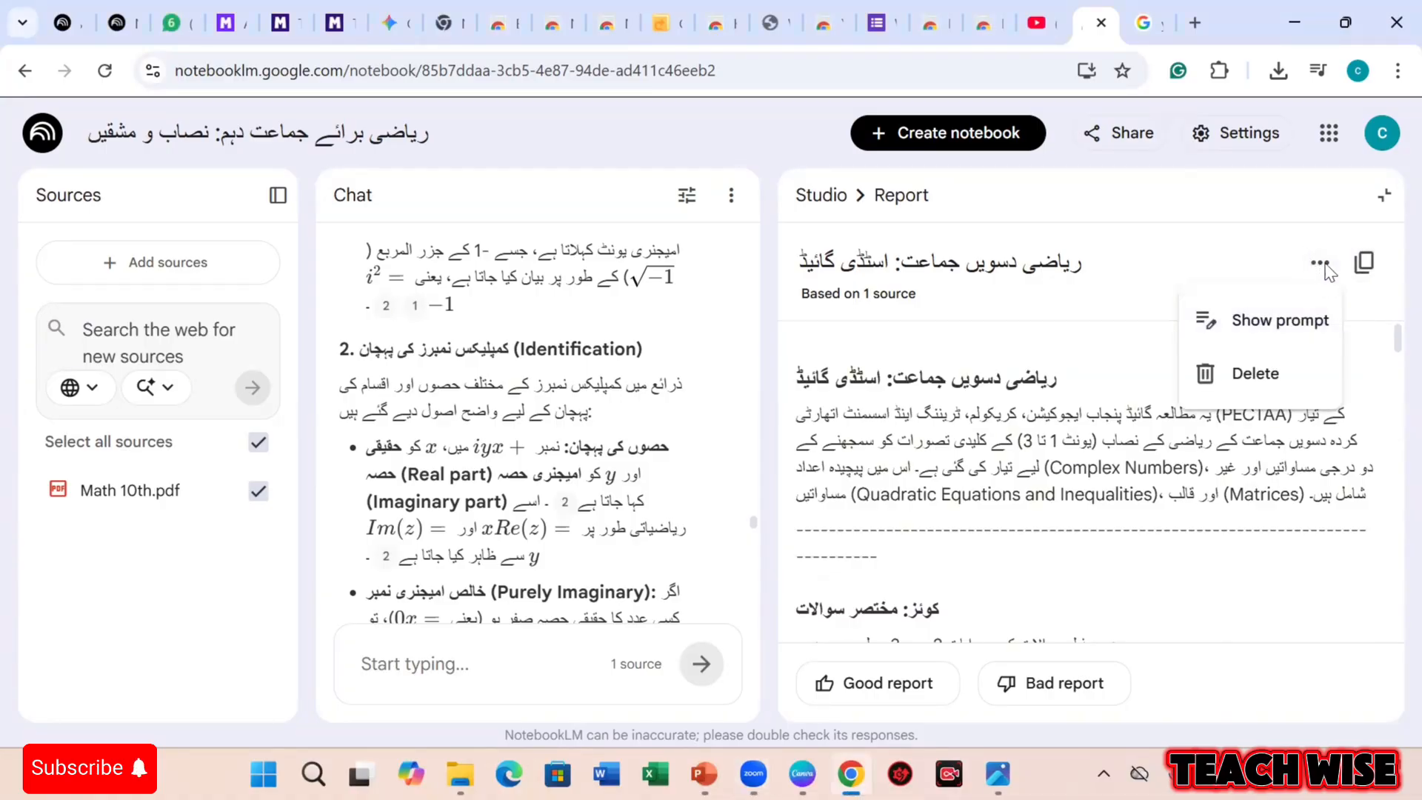
{"action": "left_click", "coordinate": [1328, 263]}
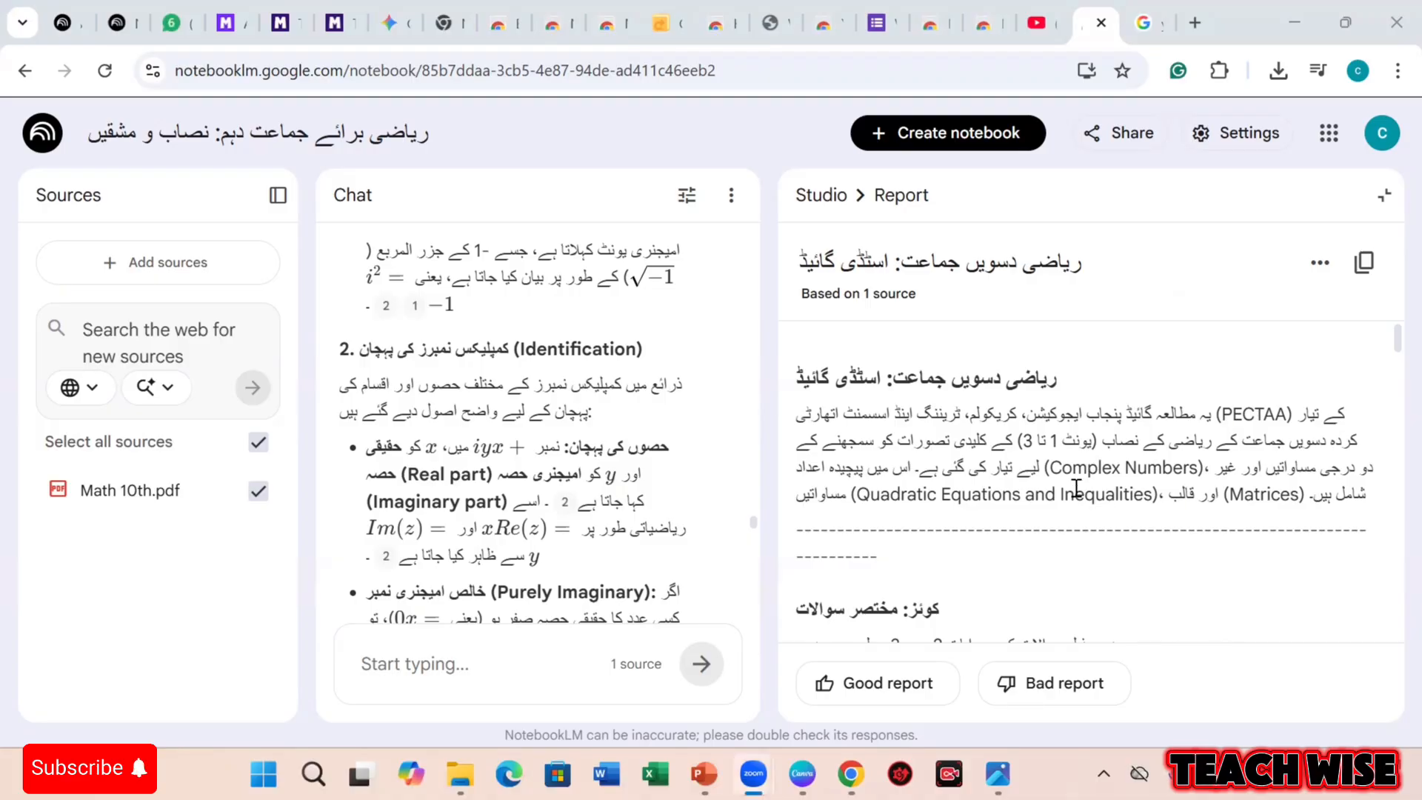
{"action": "scroll", "coordinate": [1072, 457], "scroll_direction": "down", "scroll_amount": 15}
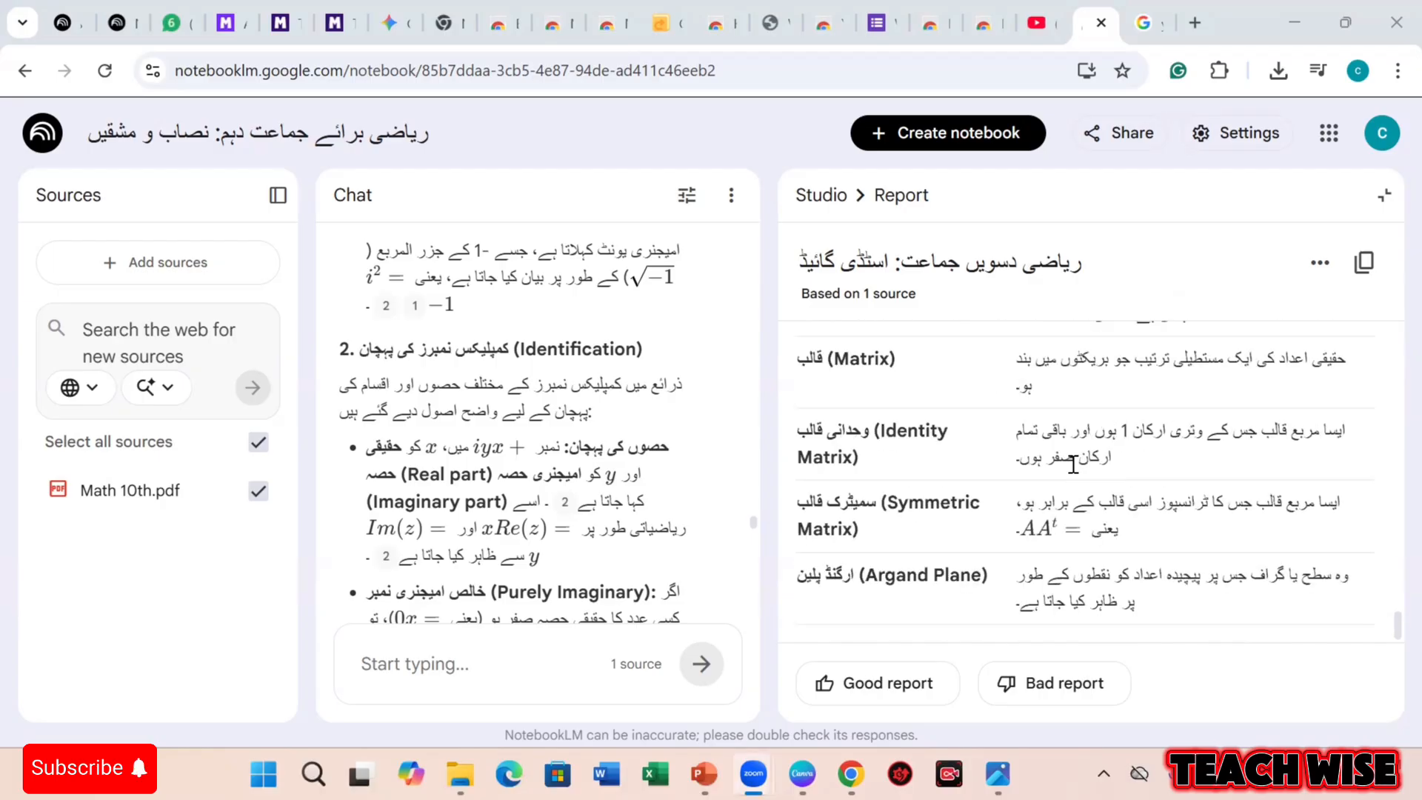
{"action": "scroll", "coordinate": [1072, 457], "scroll_direction": "up", "scroll_amount": 20}
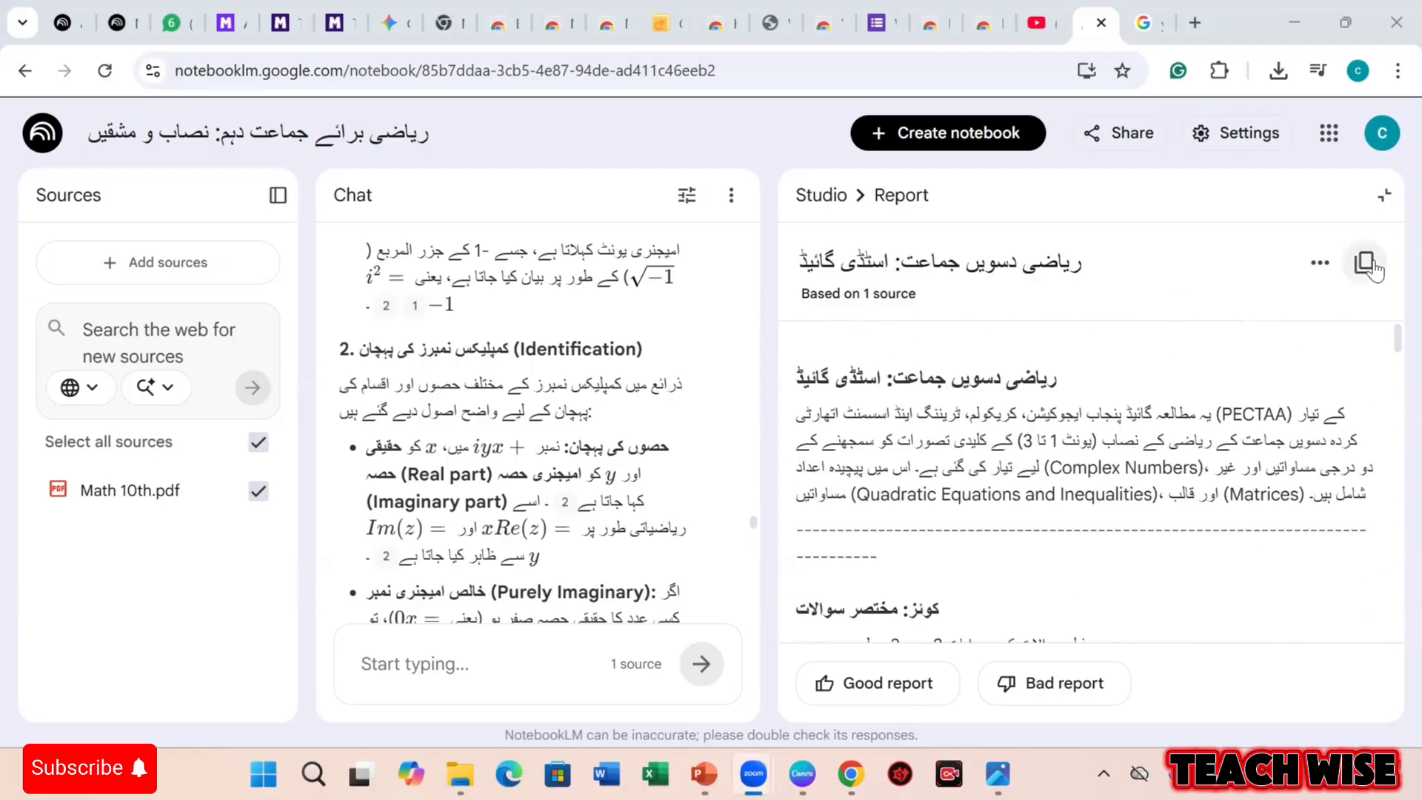
{"action": "left_click", "coordinate": [1382, 202]}
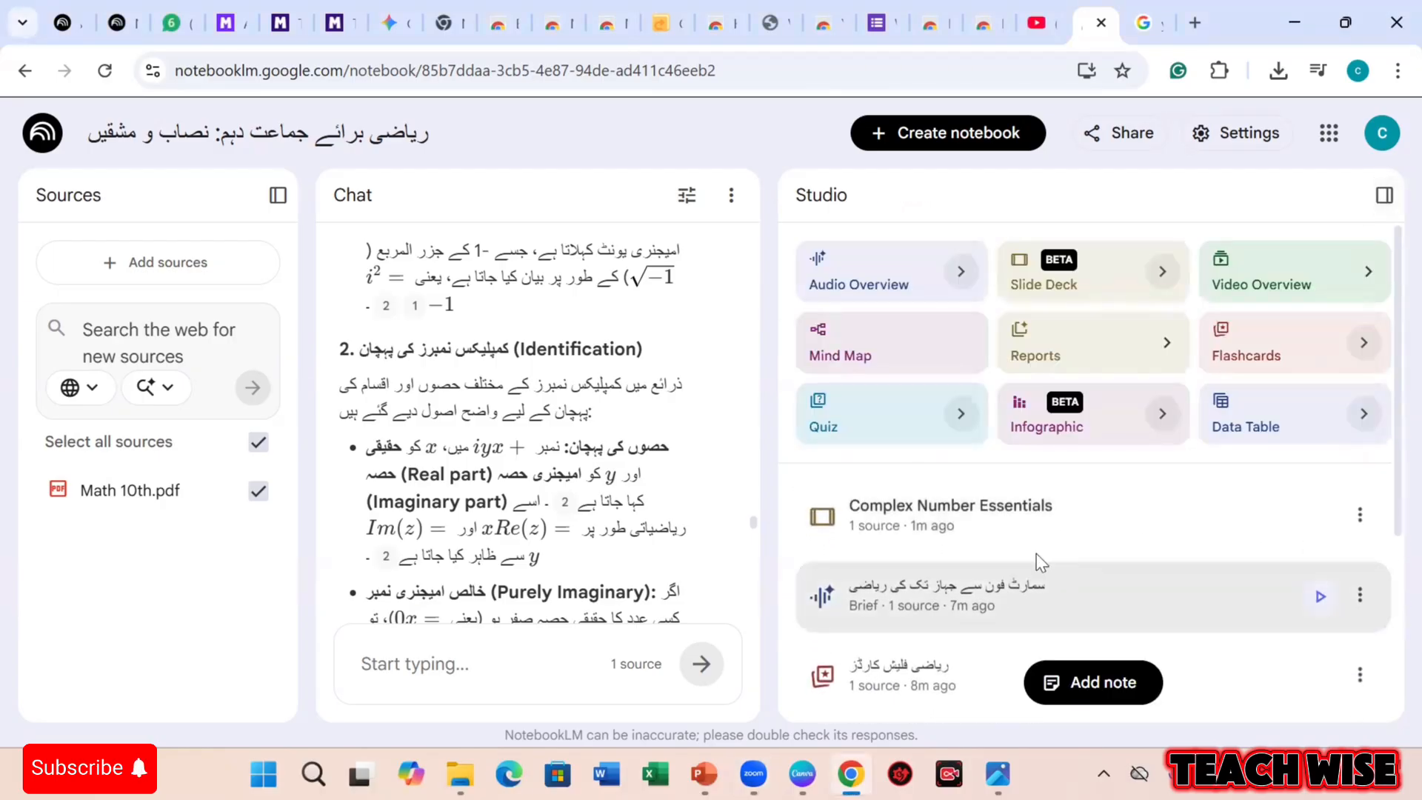
Narrow the Studio area, open the Complex Number Essentials slide deck in the enlarged view and go to slide 2.
{"action": "left_click_drag", "start_coordinate": [768, 391], "coordinate": [851, 385]}
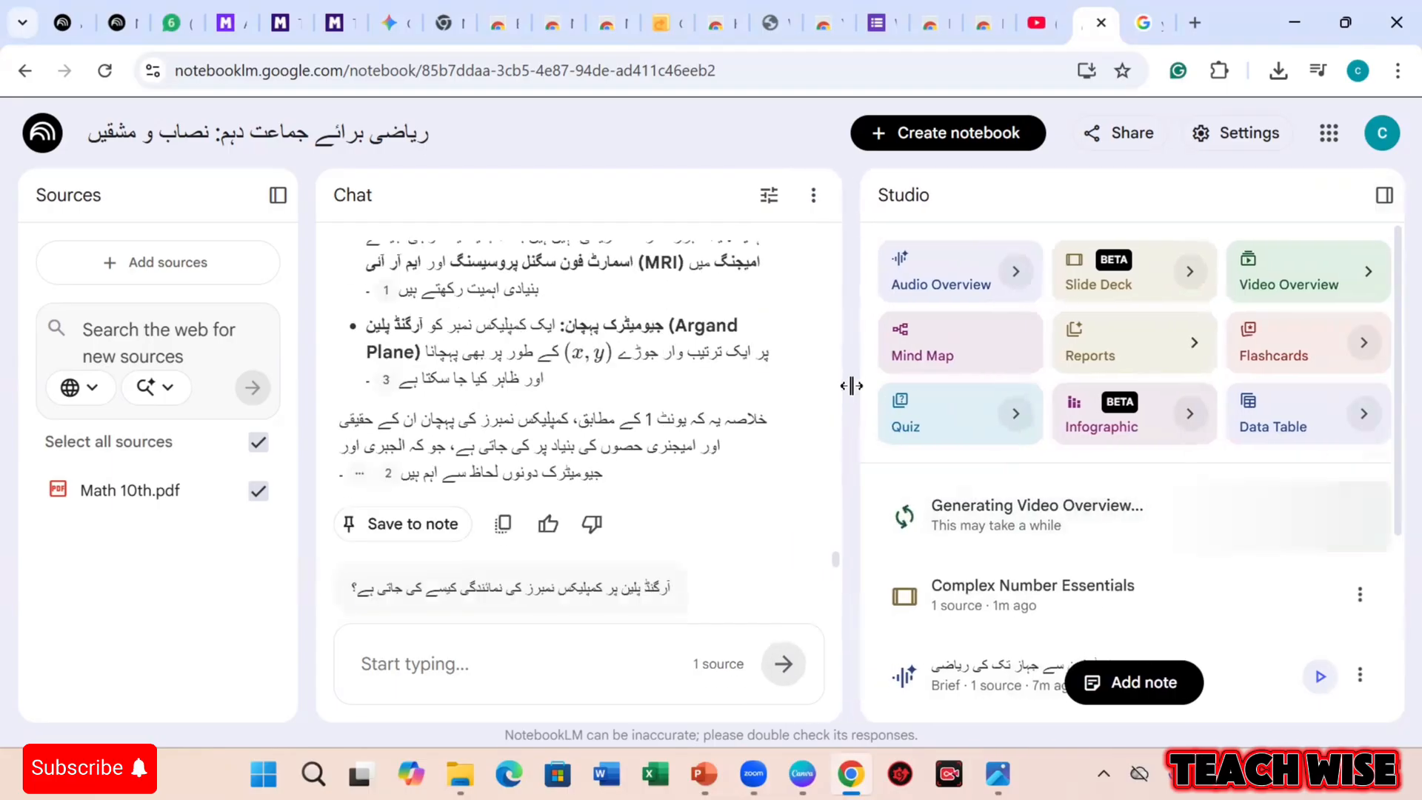
{"action": "left_click", "coordinate": [1073, 593]}
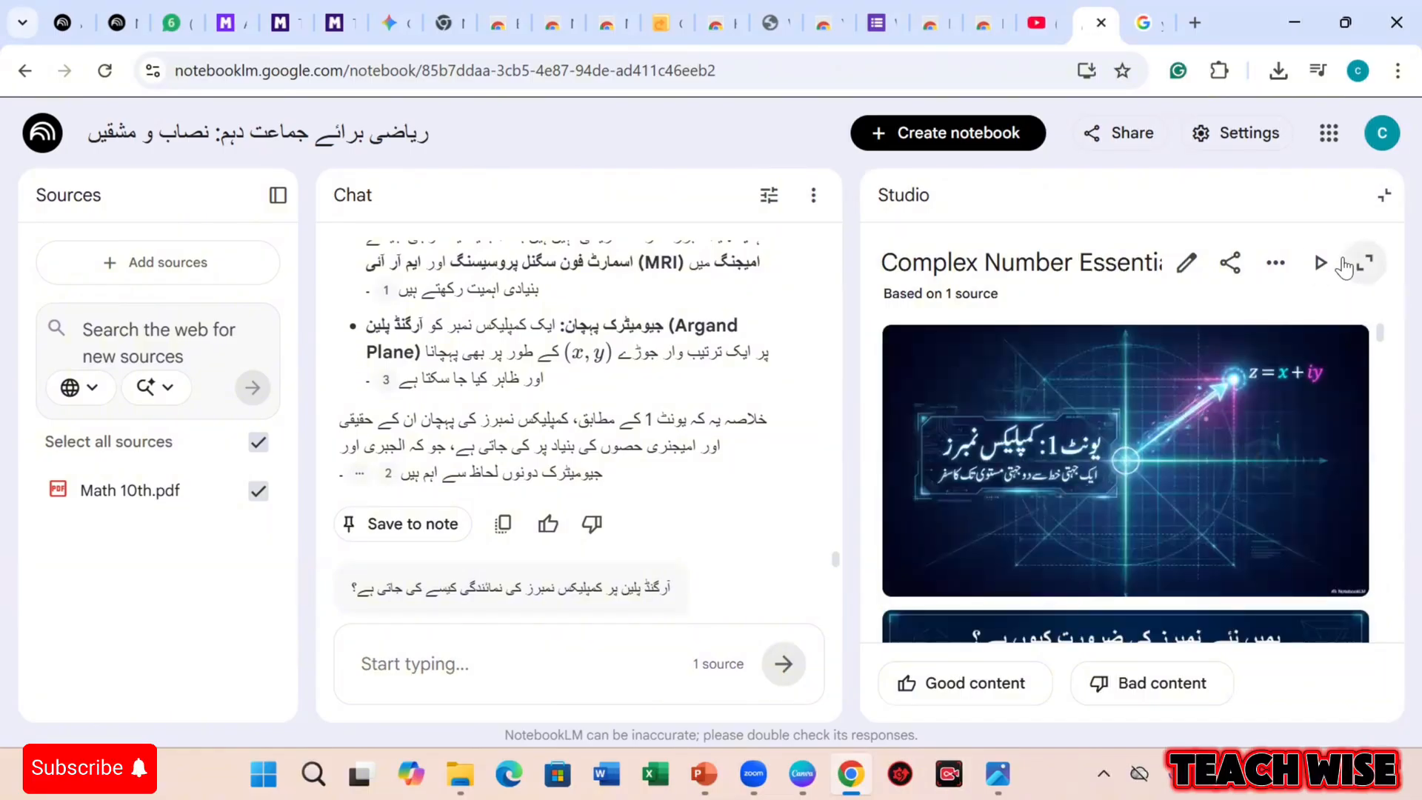
{"action": "left_click", "coordinate": [1366, 265]}
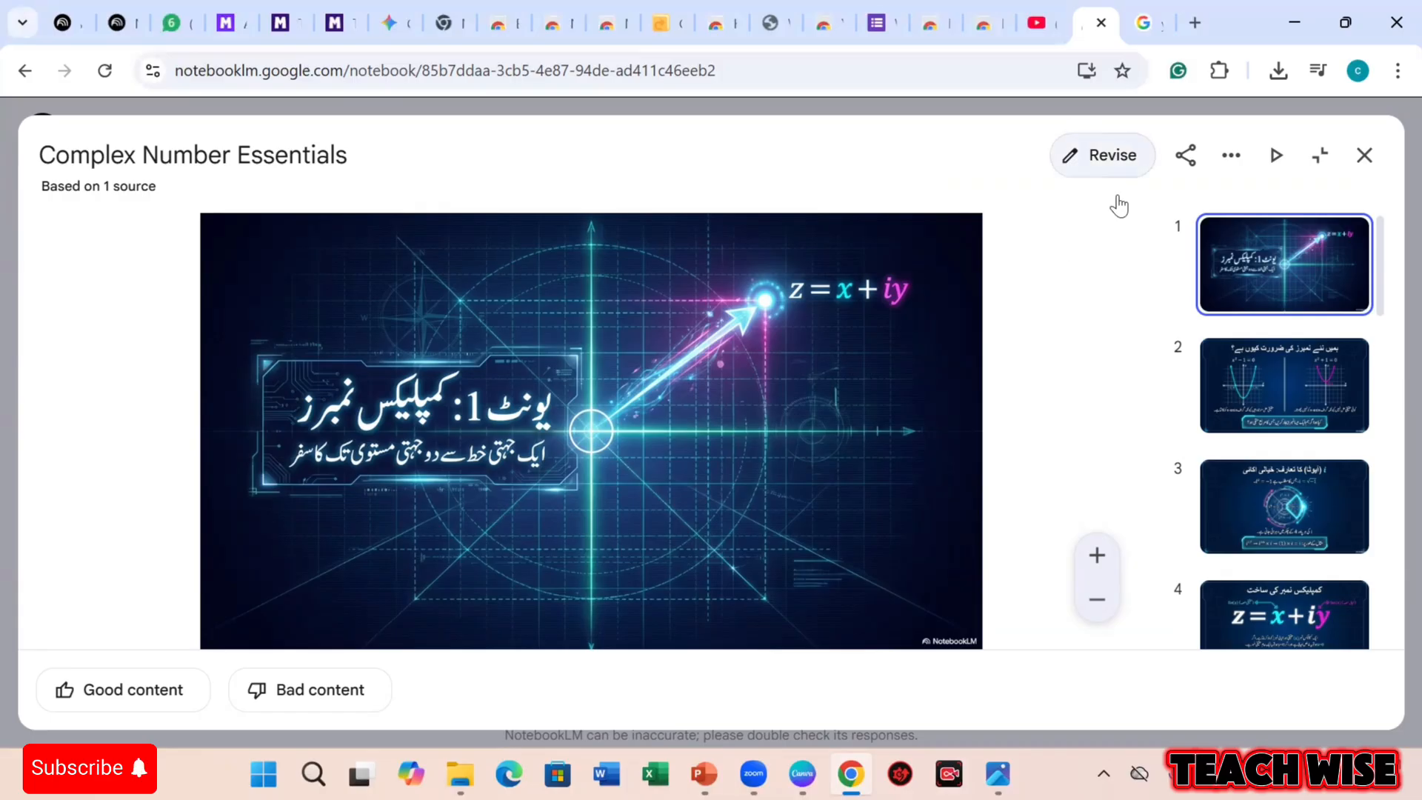
{"action": "key", "text": "Right"}
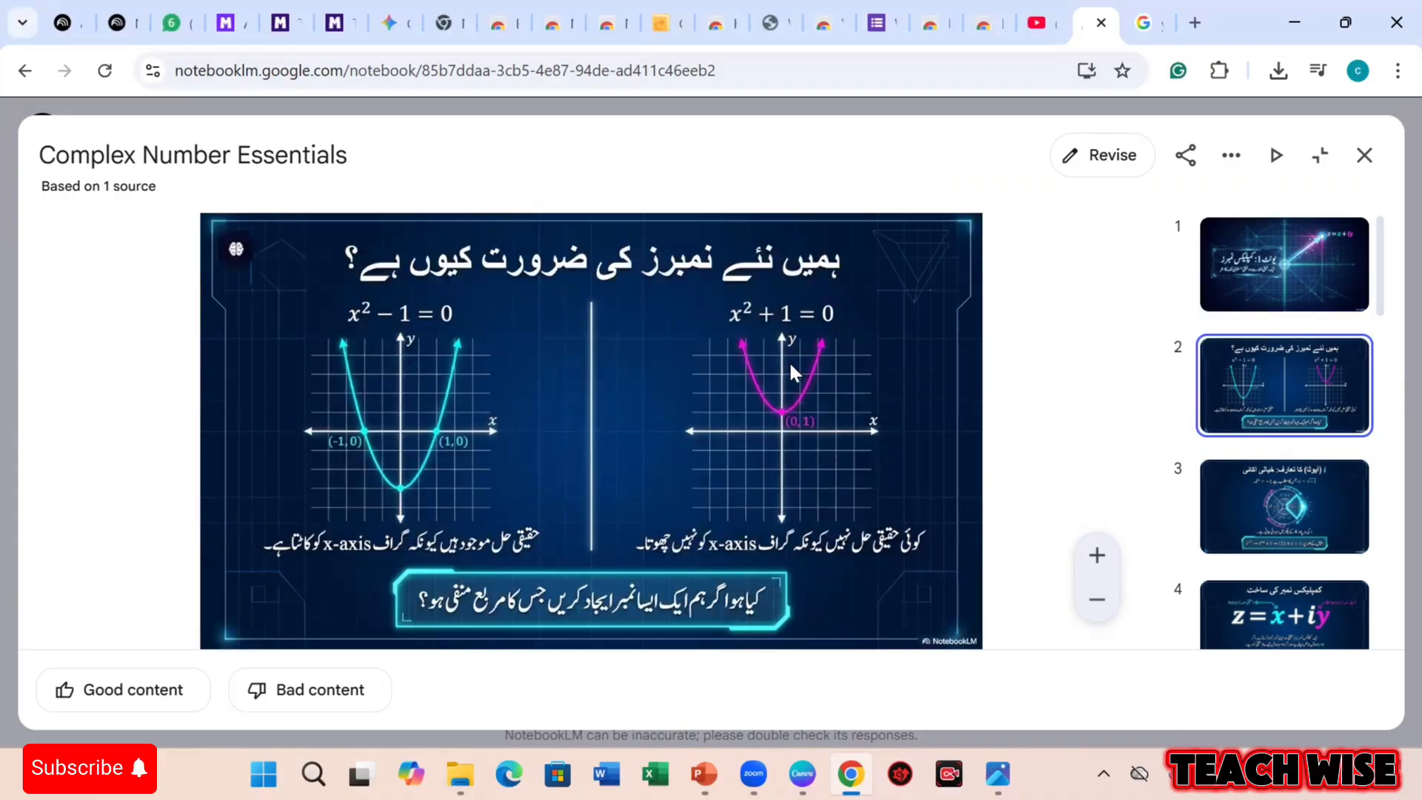
Start revising the deck and enter the change request "change background to soft" for slide 2.
{"action": "left_click", "coordinate": [1111, 156]}
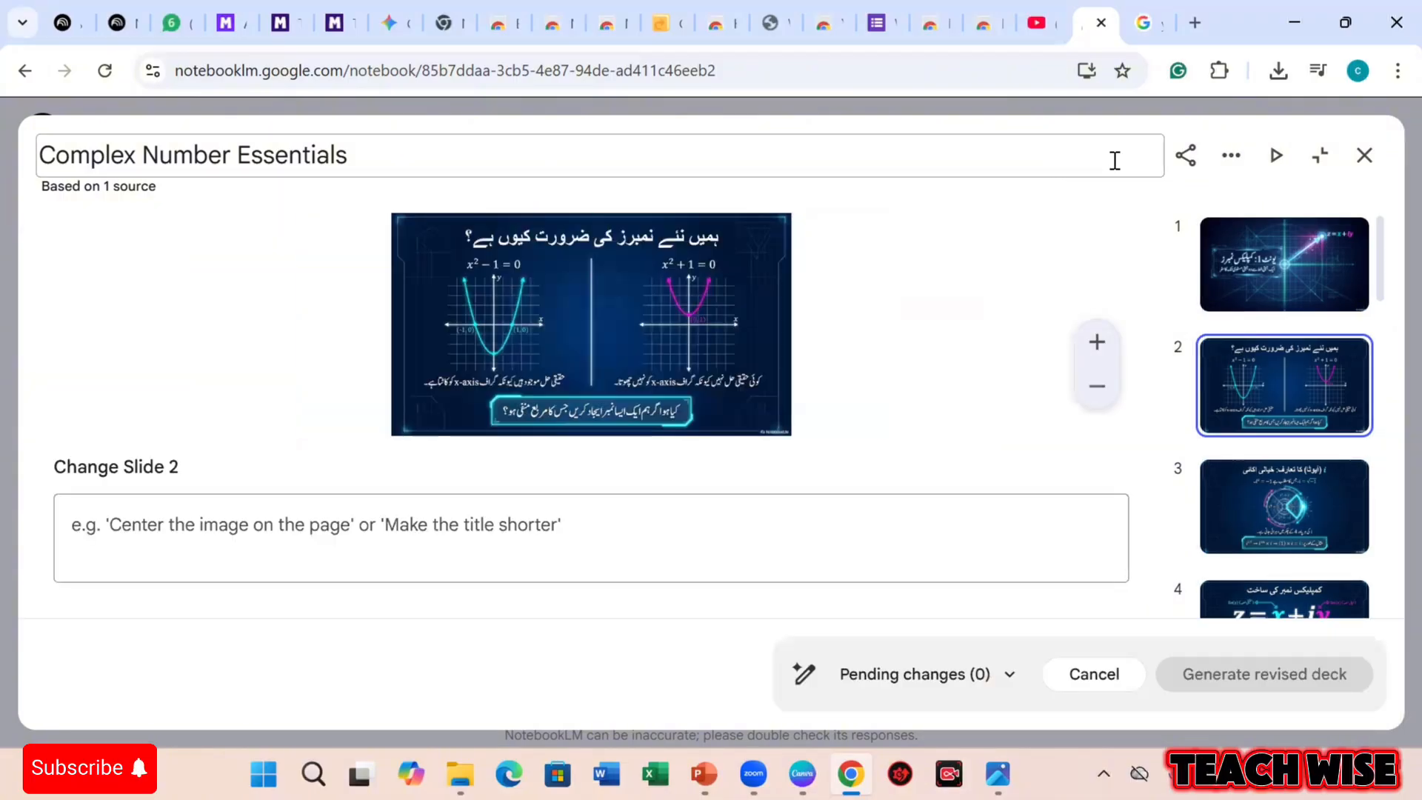
{"action": "left_click", "coordinate": [437, 531]}
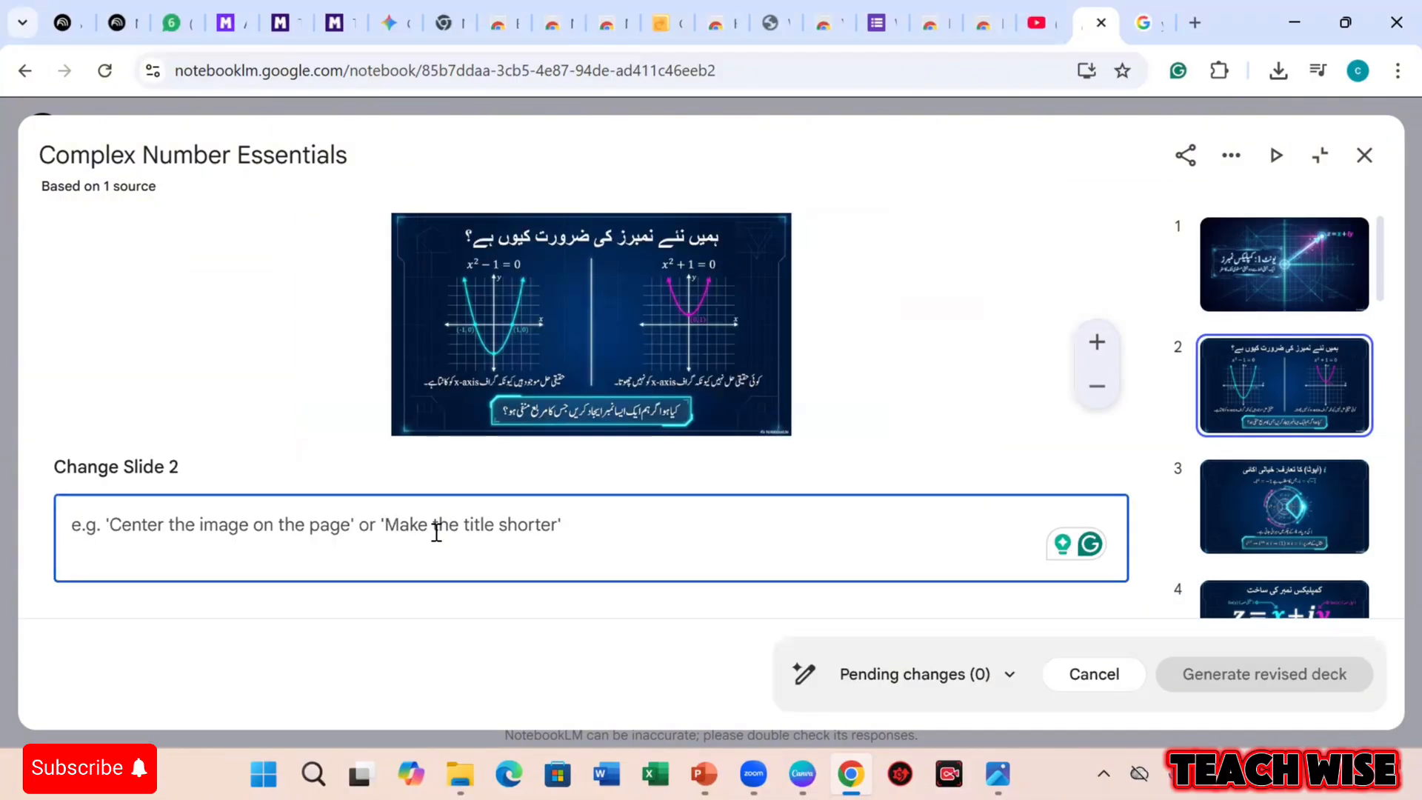
{"action": "type", "text": "b"}
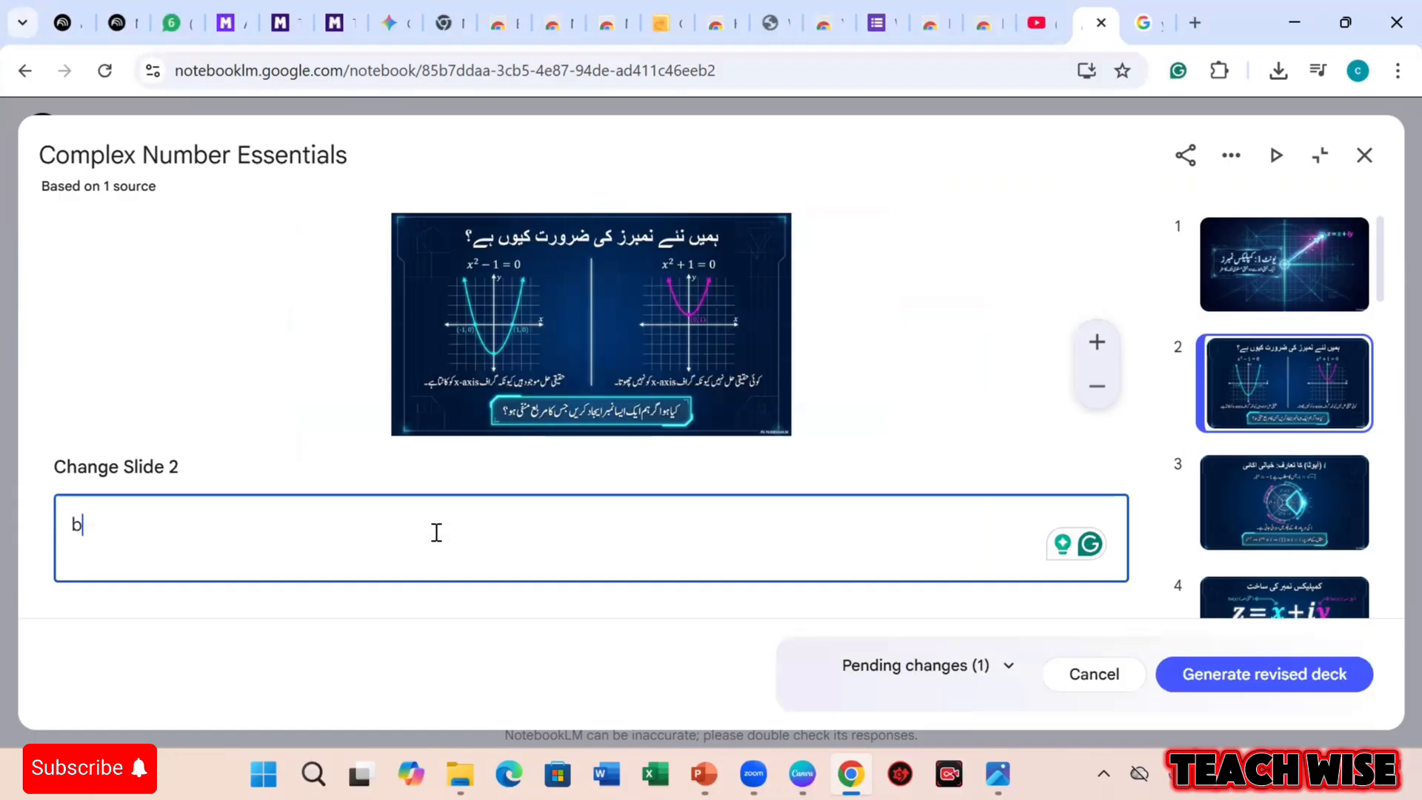
{"action": "type", "text": "ackg"}
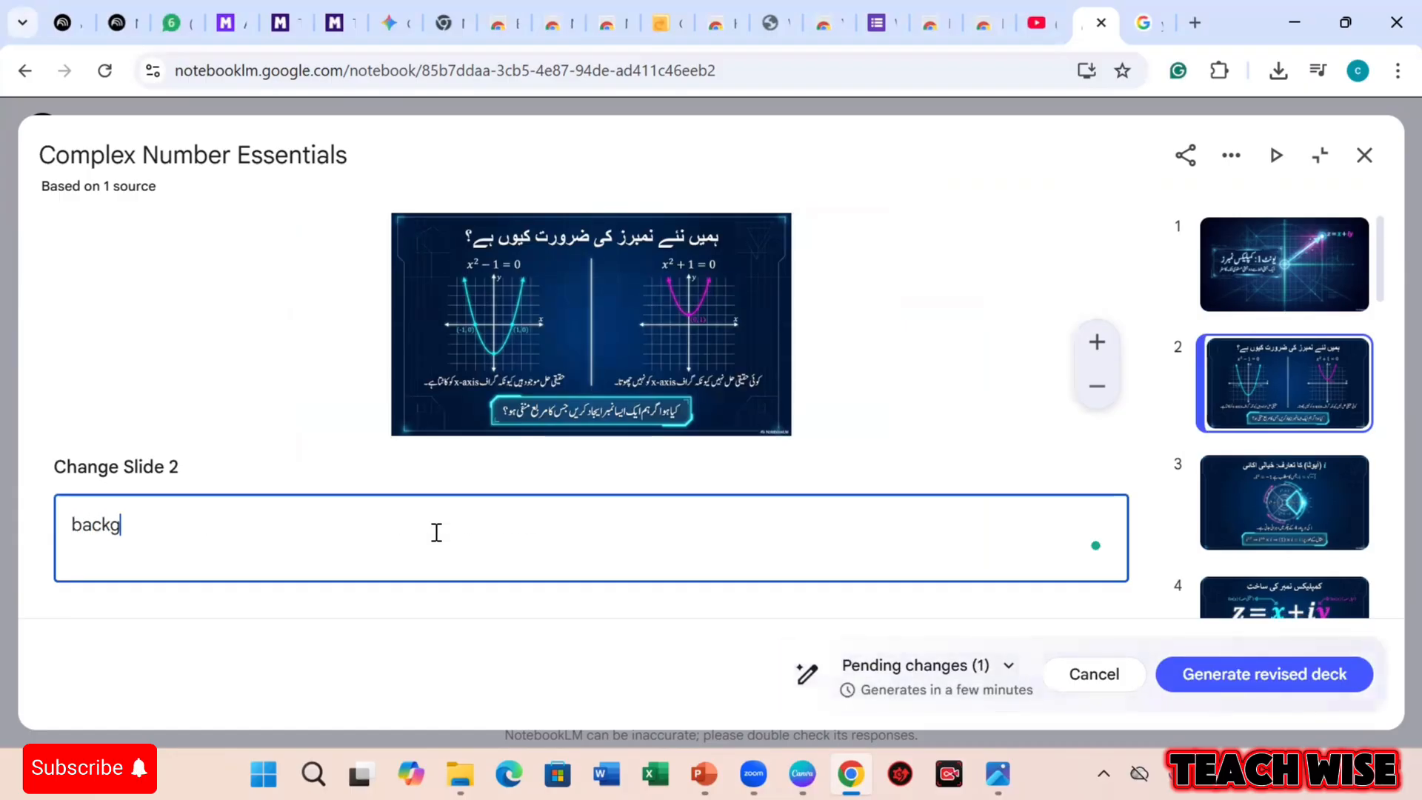
{"action": "type", "text": "roun"}
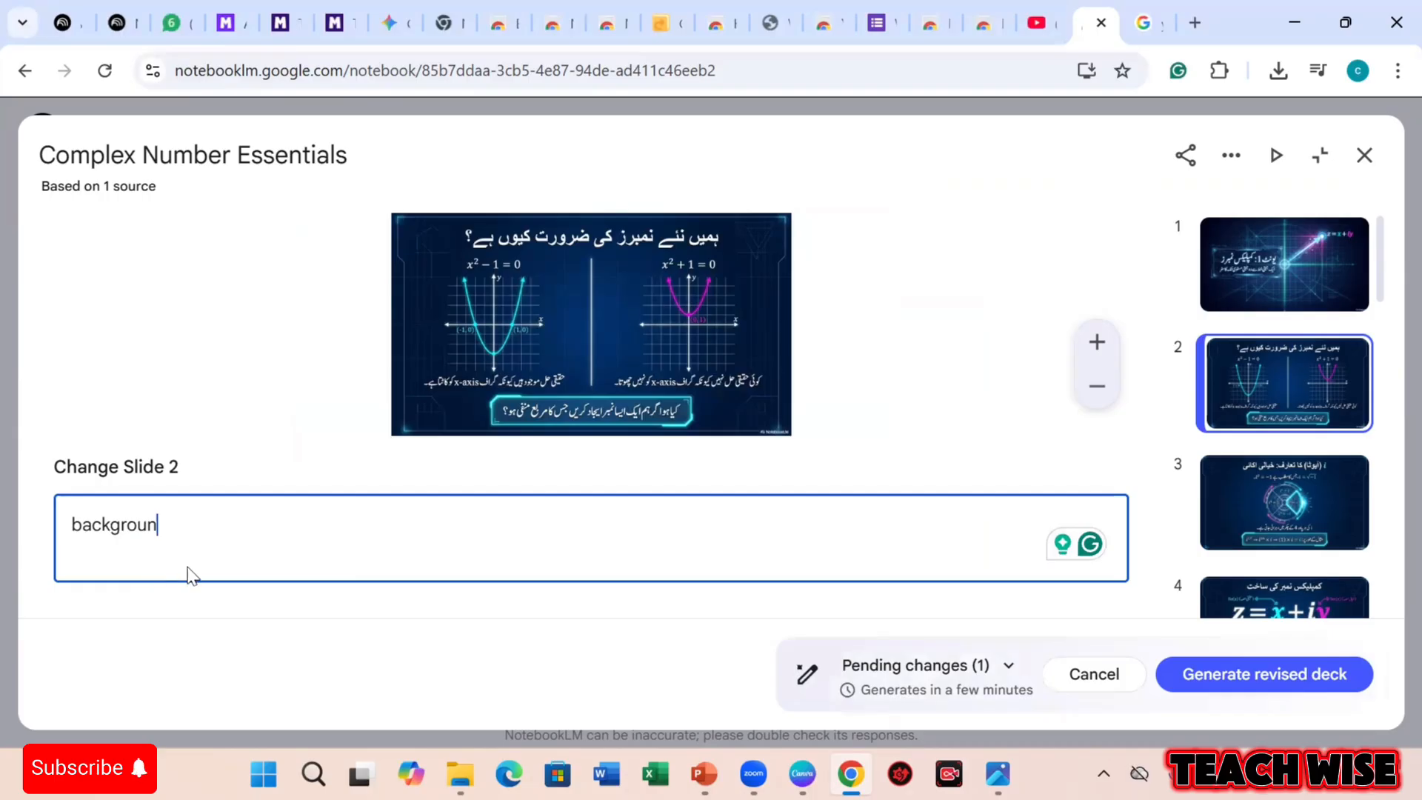
{"action": "type", "text": "d"}
{"action": "left_click", "coordinate": [74, 526]}
{"action": "type", "text": "Chan"}
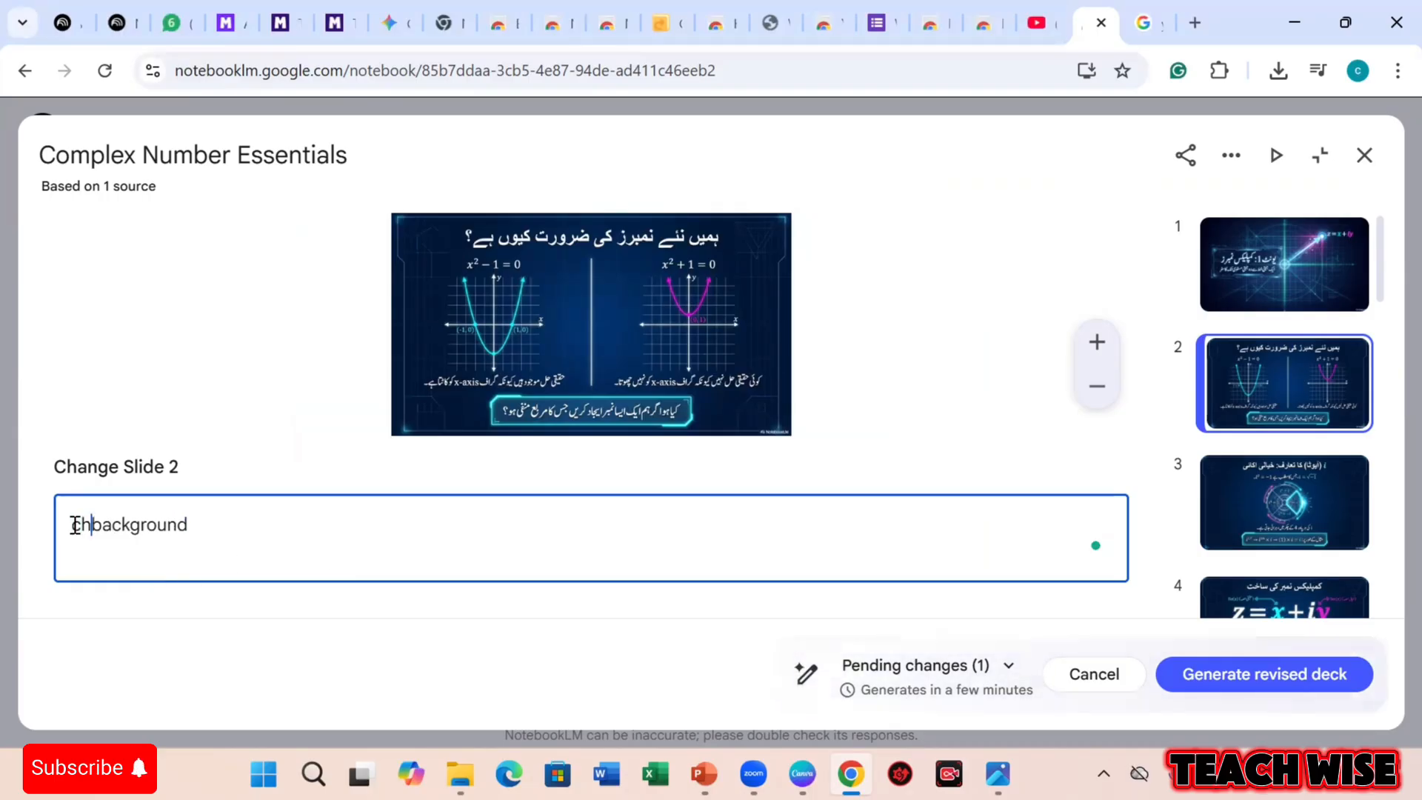
{"action": "type", "text": "ge"}
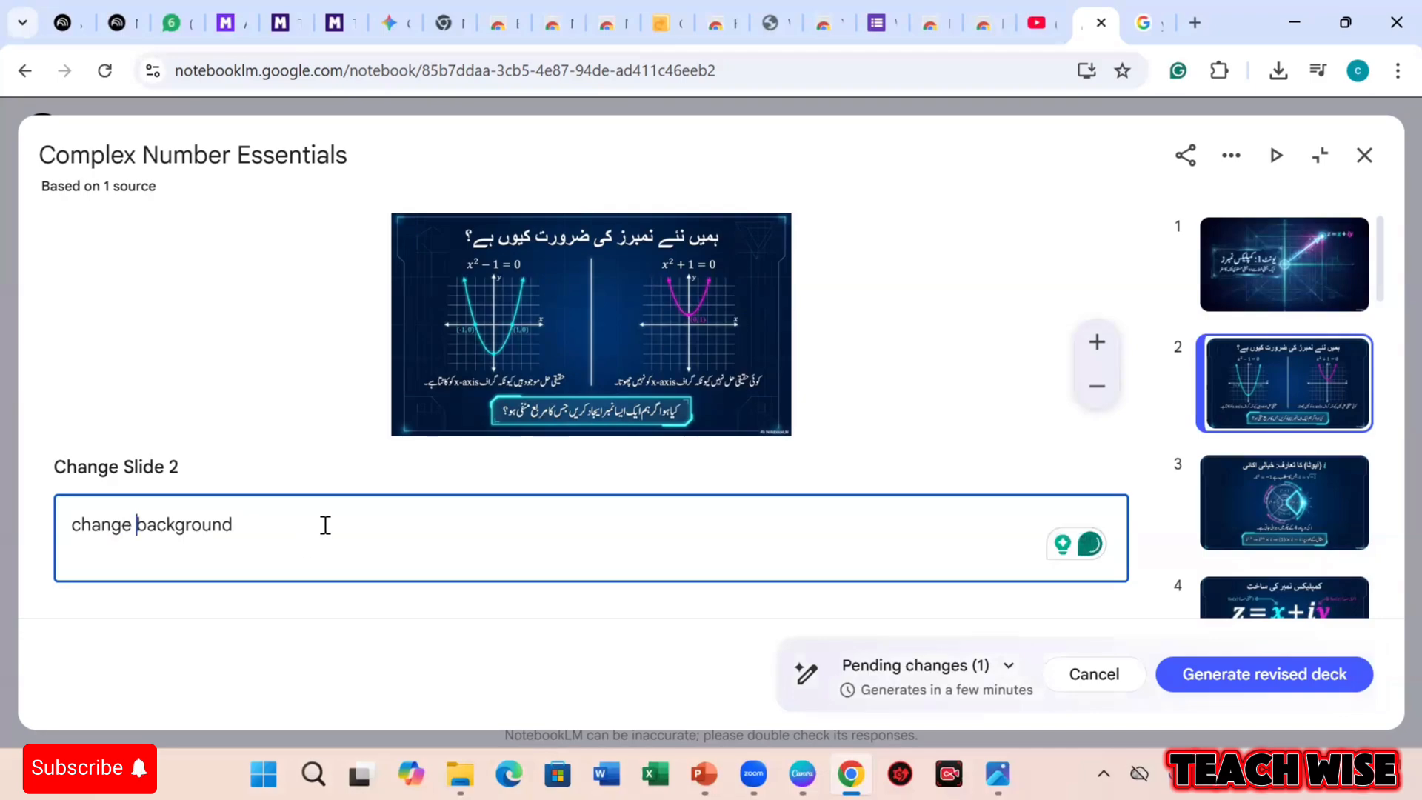
{"action": "left_click", "coordinate": [282, 521]}
{"action": "type", "text": "to "}
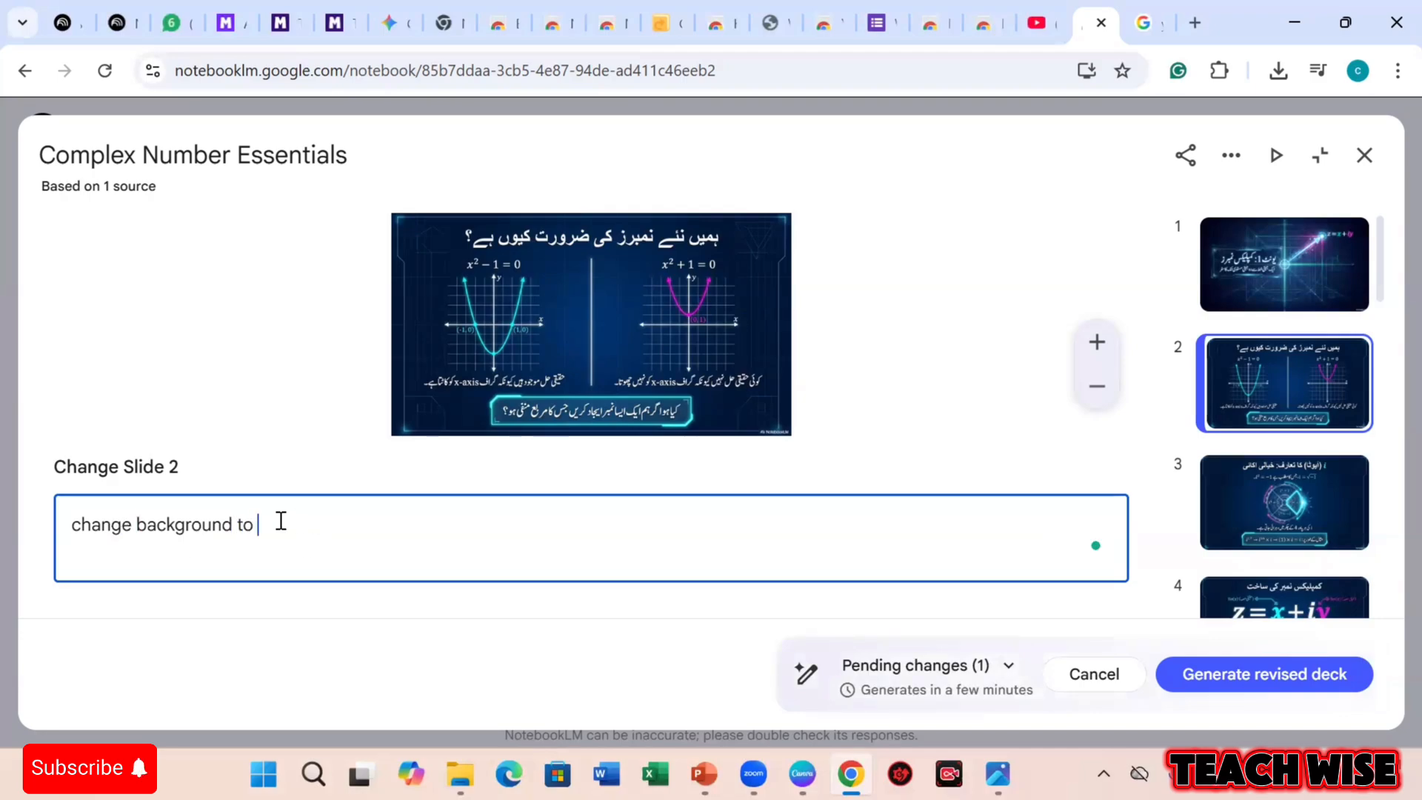
{"action": "type", "text": "soft"}
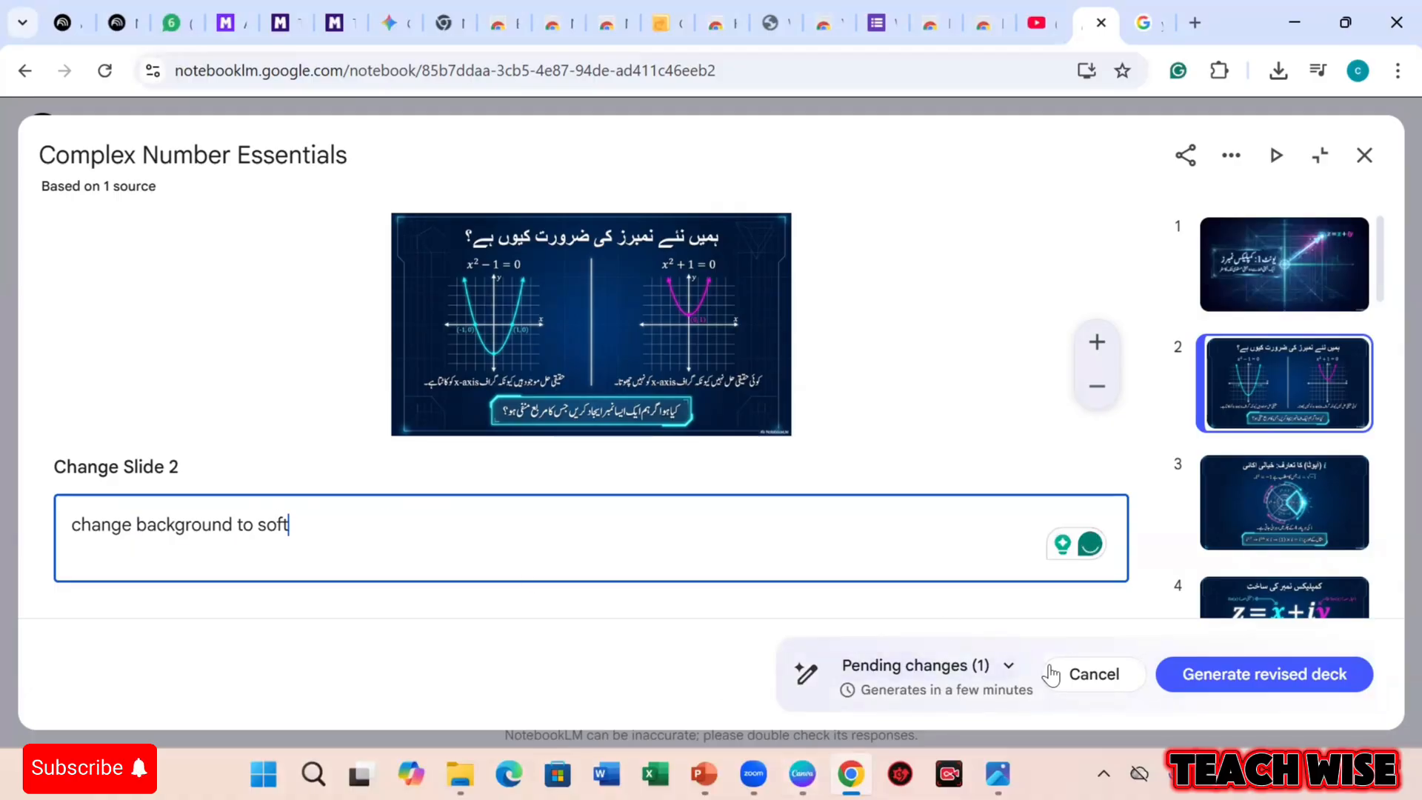
Generate the revised slide deck from the pending slide 2 change and look over the Studio list.
{"action": "left_click", "coordinate": [1212, 676]}
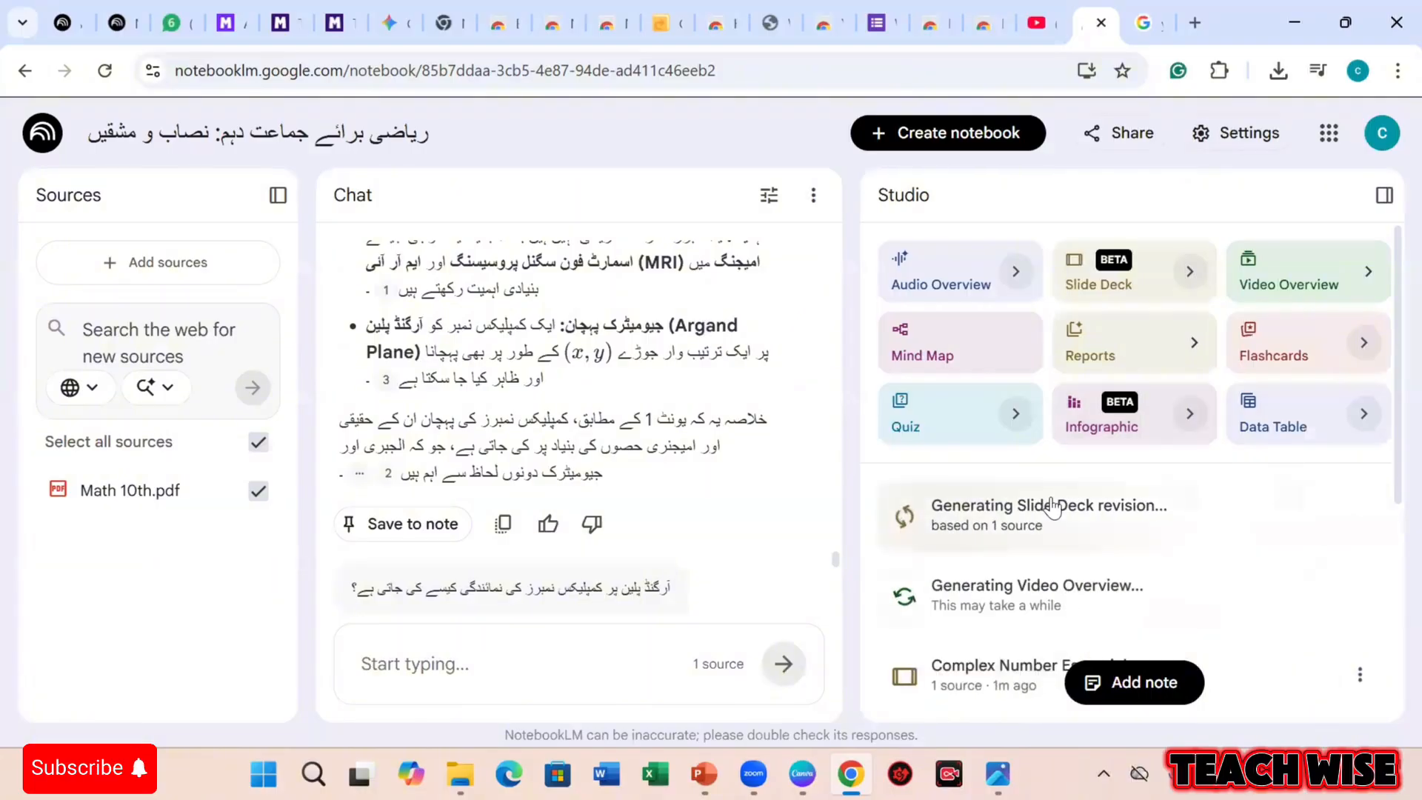
{"action": "scroll", "coordinate": [1101, 586], "scroll_direction": "down", "scroll_amount": 5}
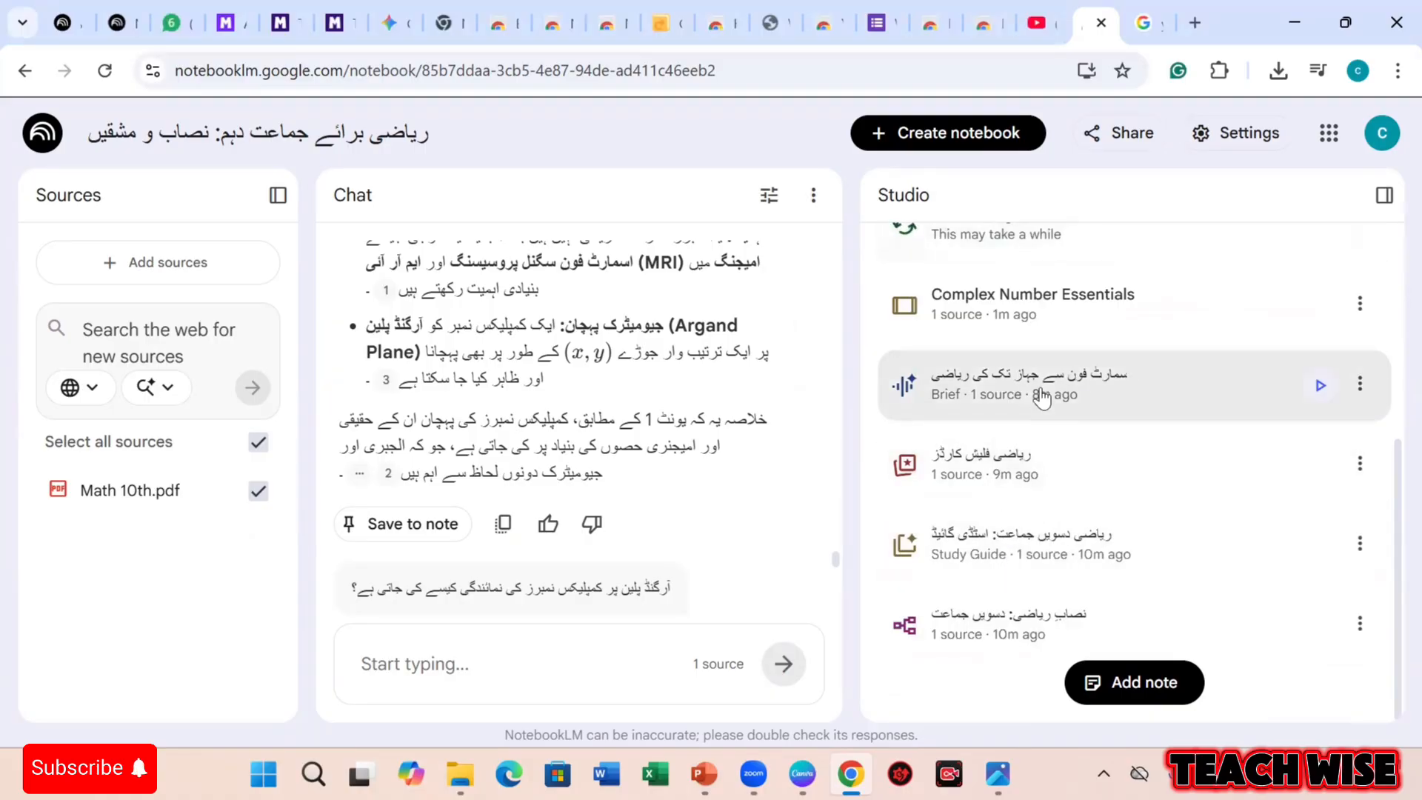
{"action": "scroll", "coordinate": [1042, 398], "scroll_direction": "up", "scroll_amount": 3}
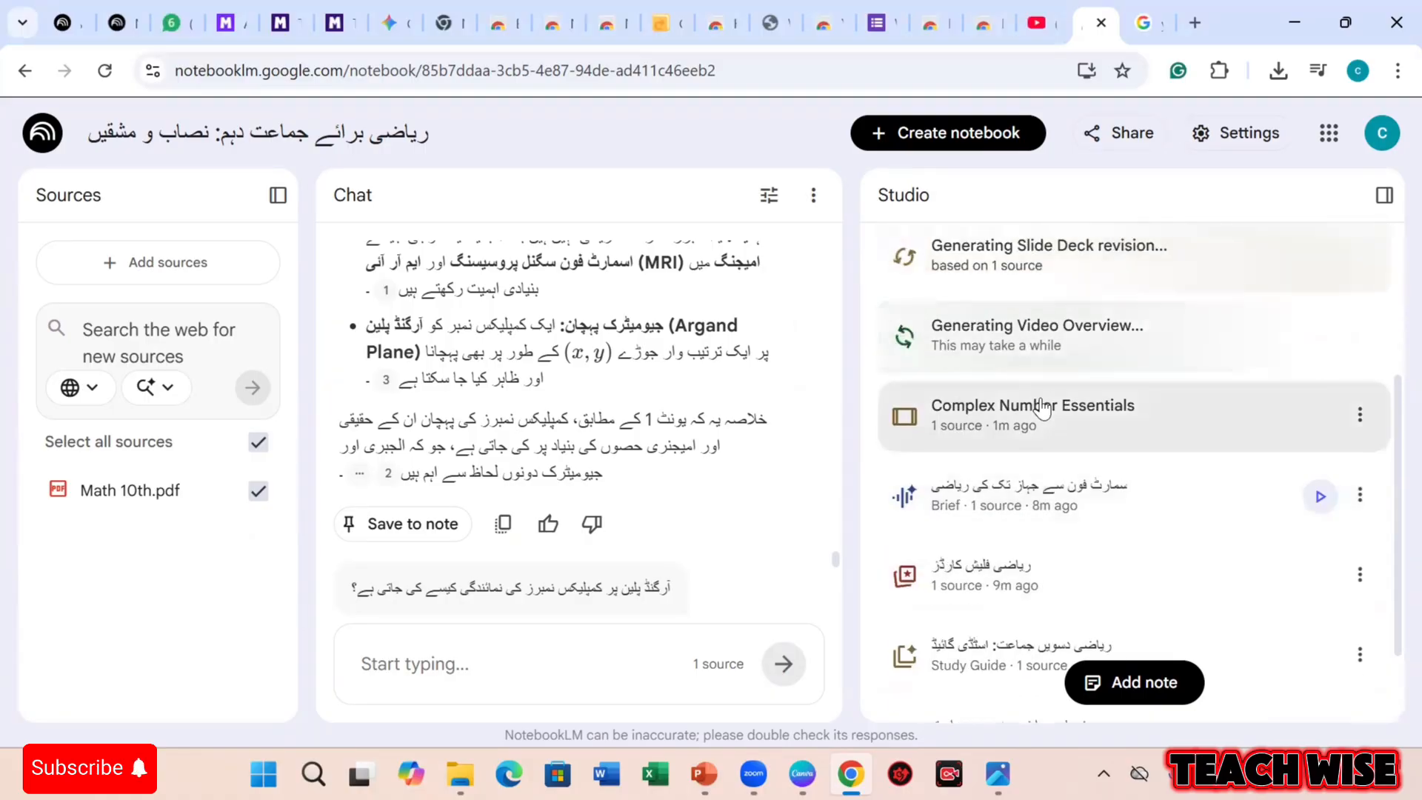
Open the original Complex Number Essentials deck in the enlarged view and look through its slides up to slide 15.
{"action": "left_click", "coordinate": [1042, 406]}
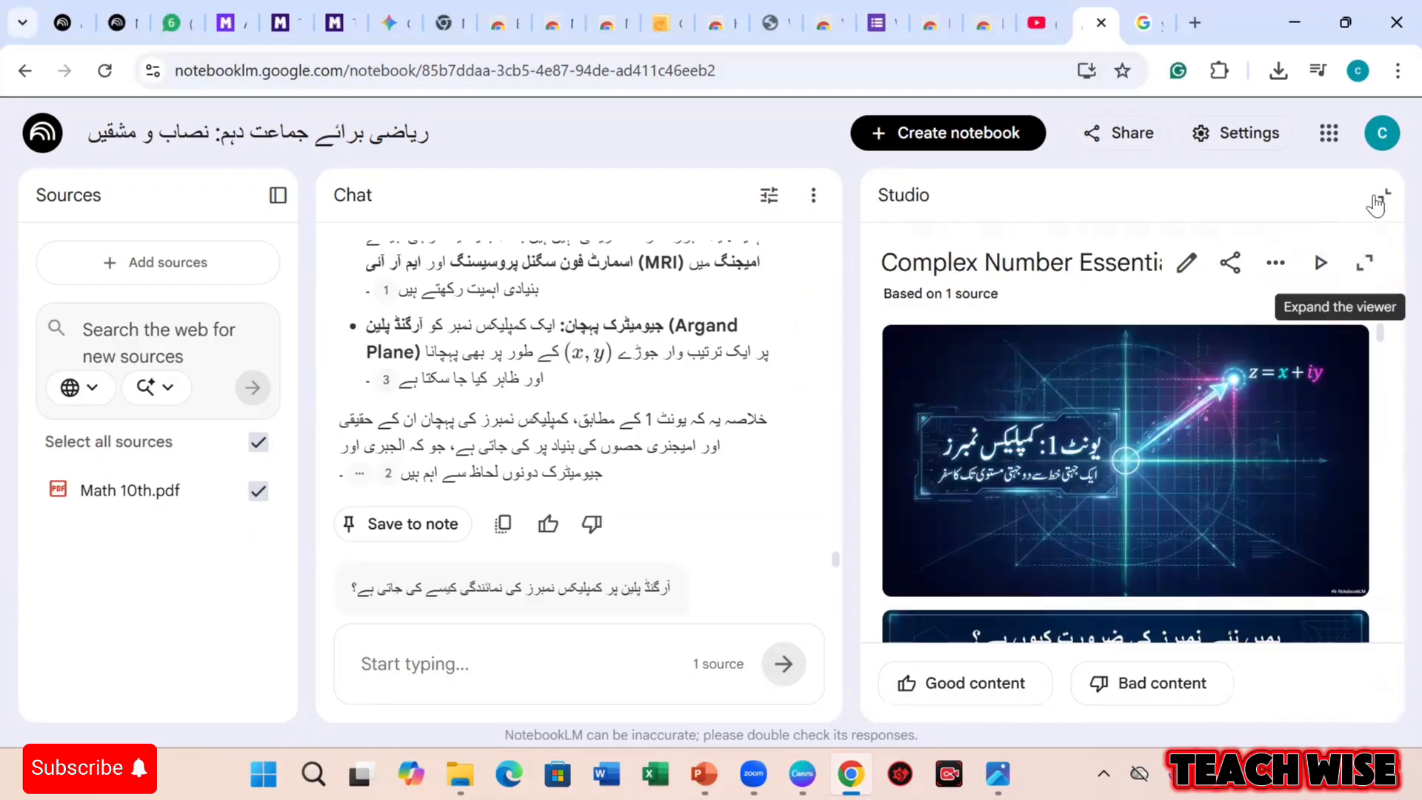
{"action": "left_click", "coordinate": [1369, 263]}
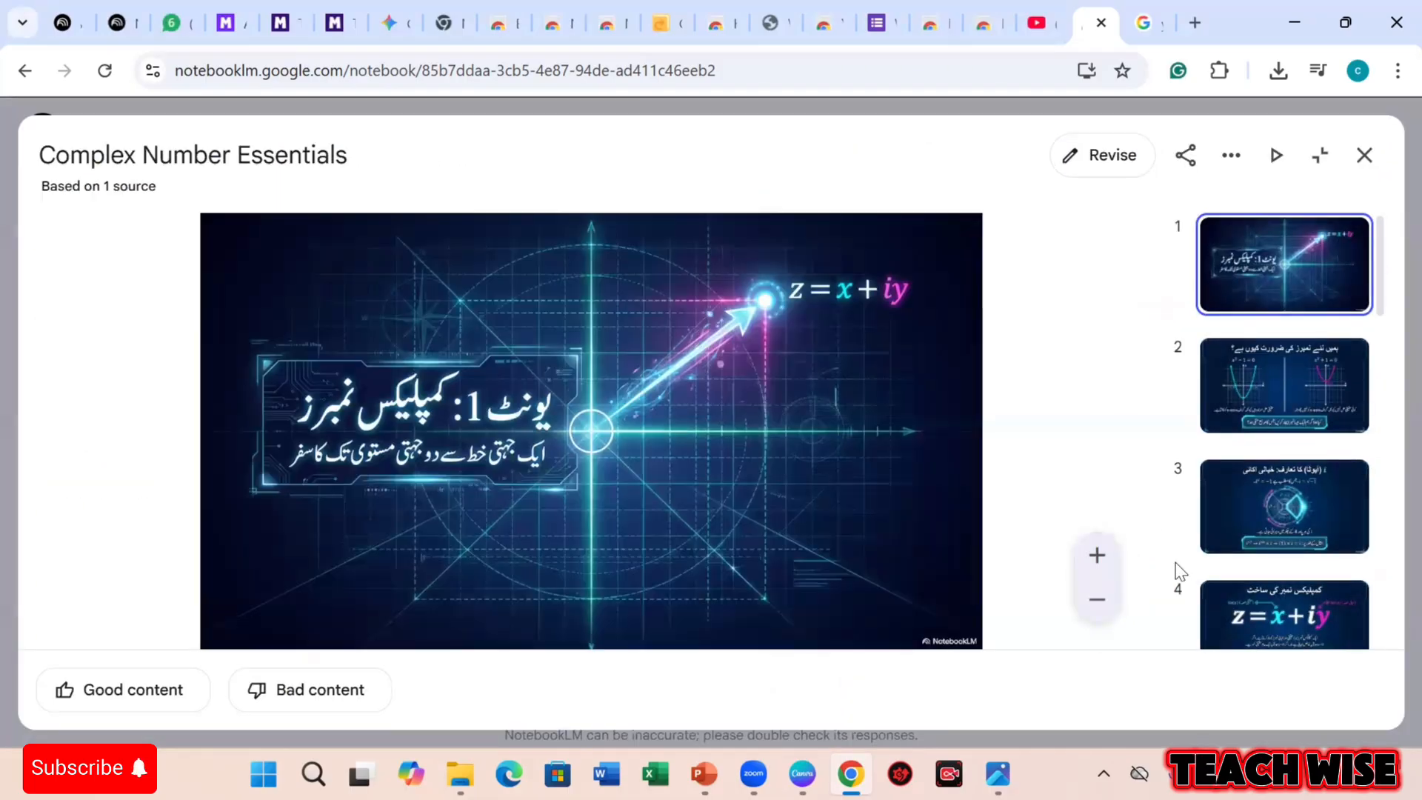
{"action": "key", "text": "Right"}
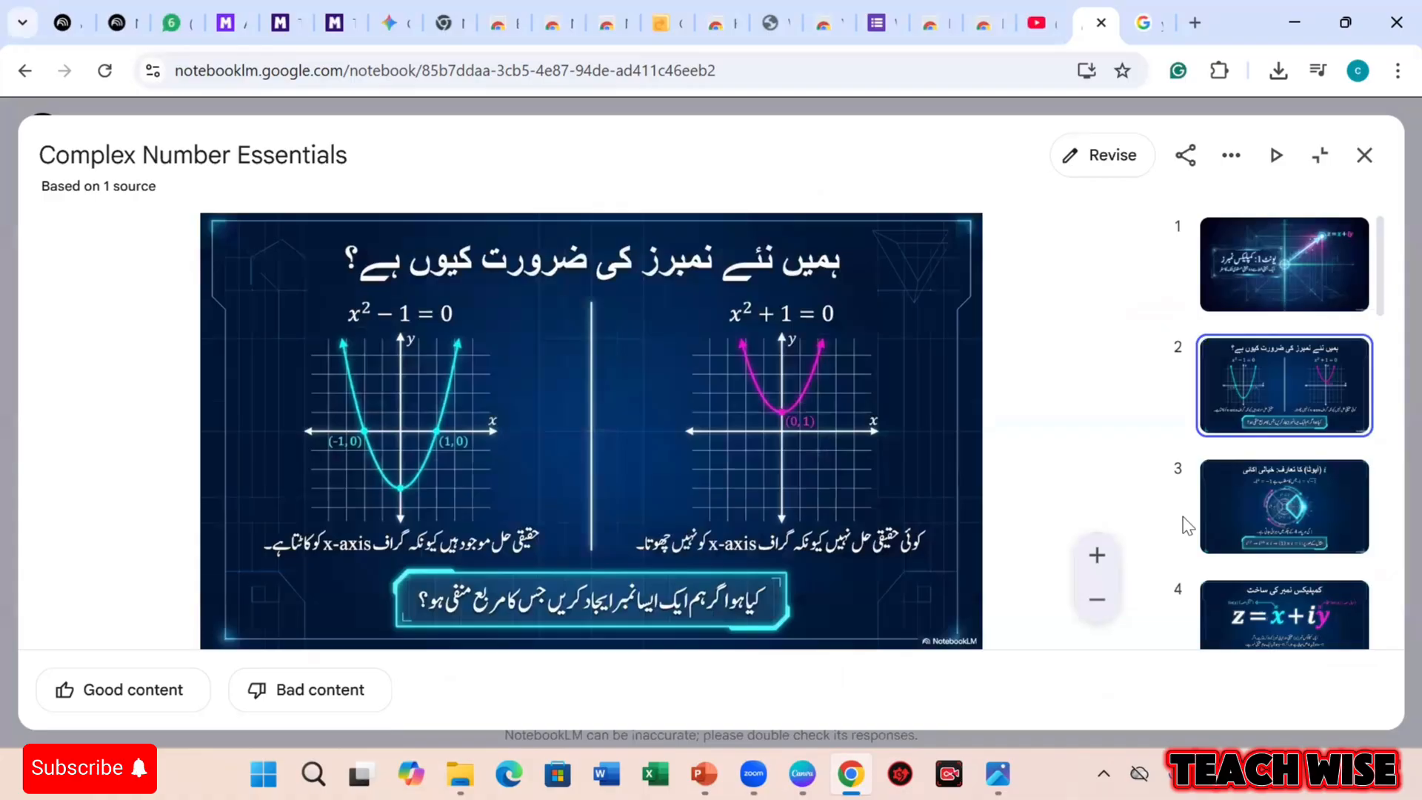
{"action": "key", "text": "Right"}
{"action": "key", "text": "Right"}
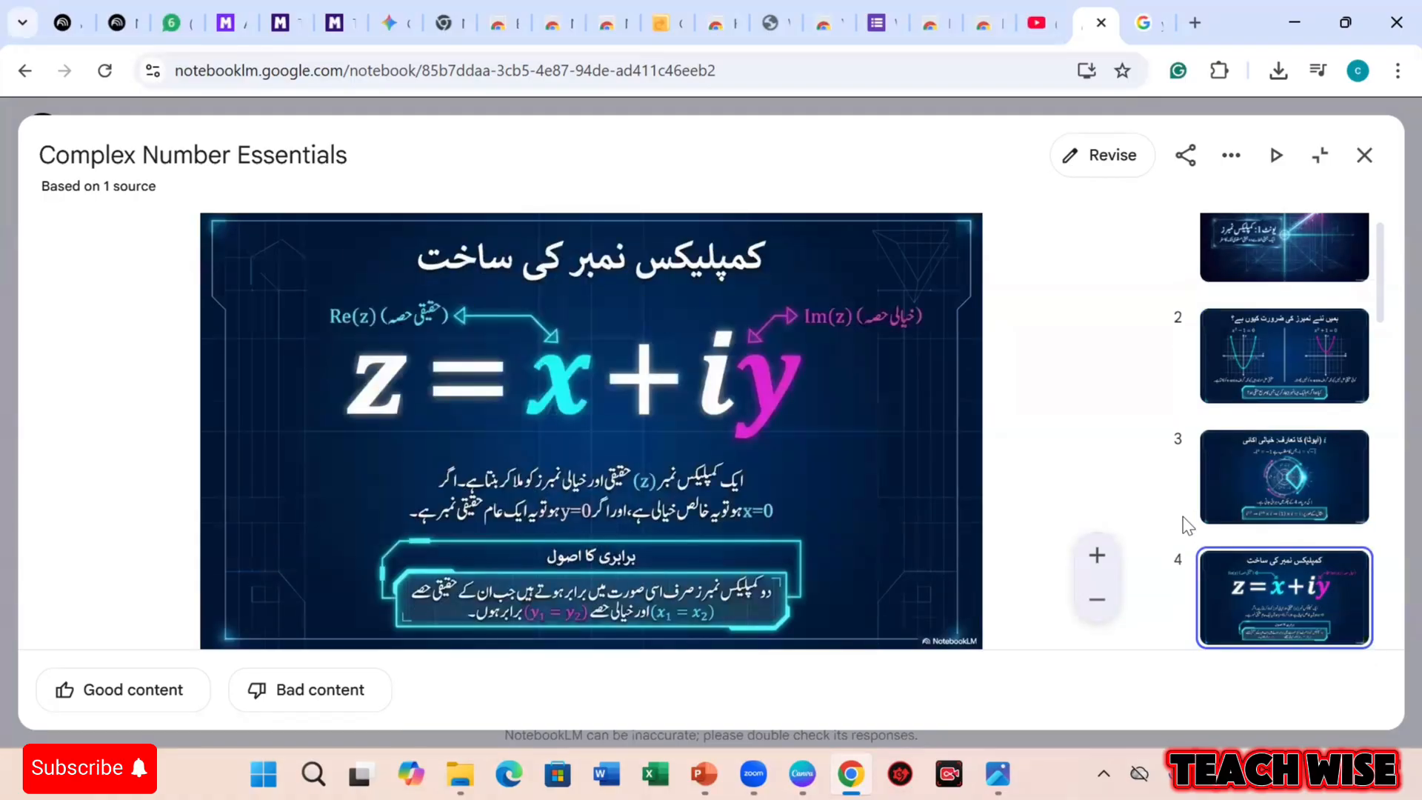
{"action": "key", "text": "Right"}
{"action": "key", "text": "Right"}
{"action": "key", "text": "Right"}
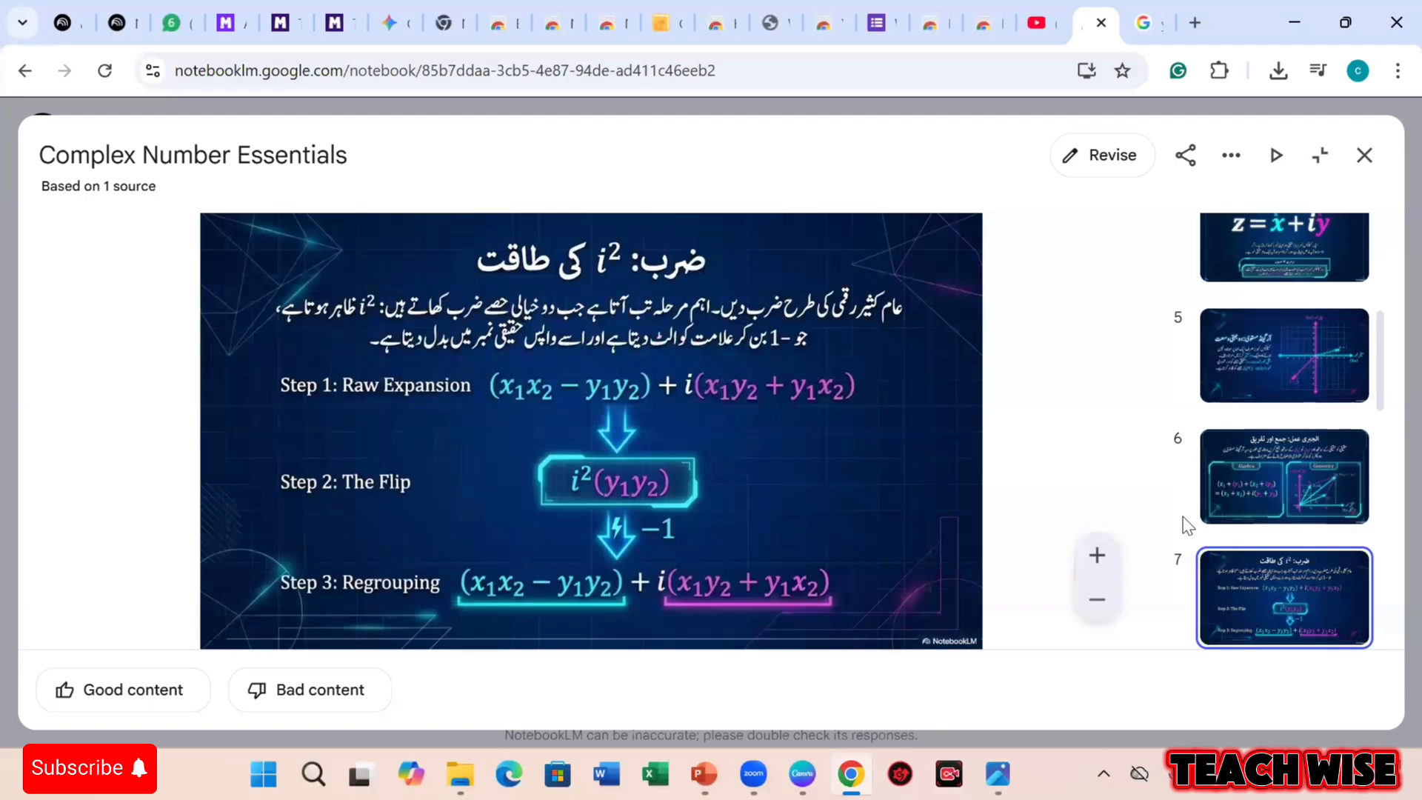
{"action": "key", "text": "Right"}
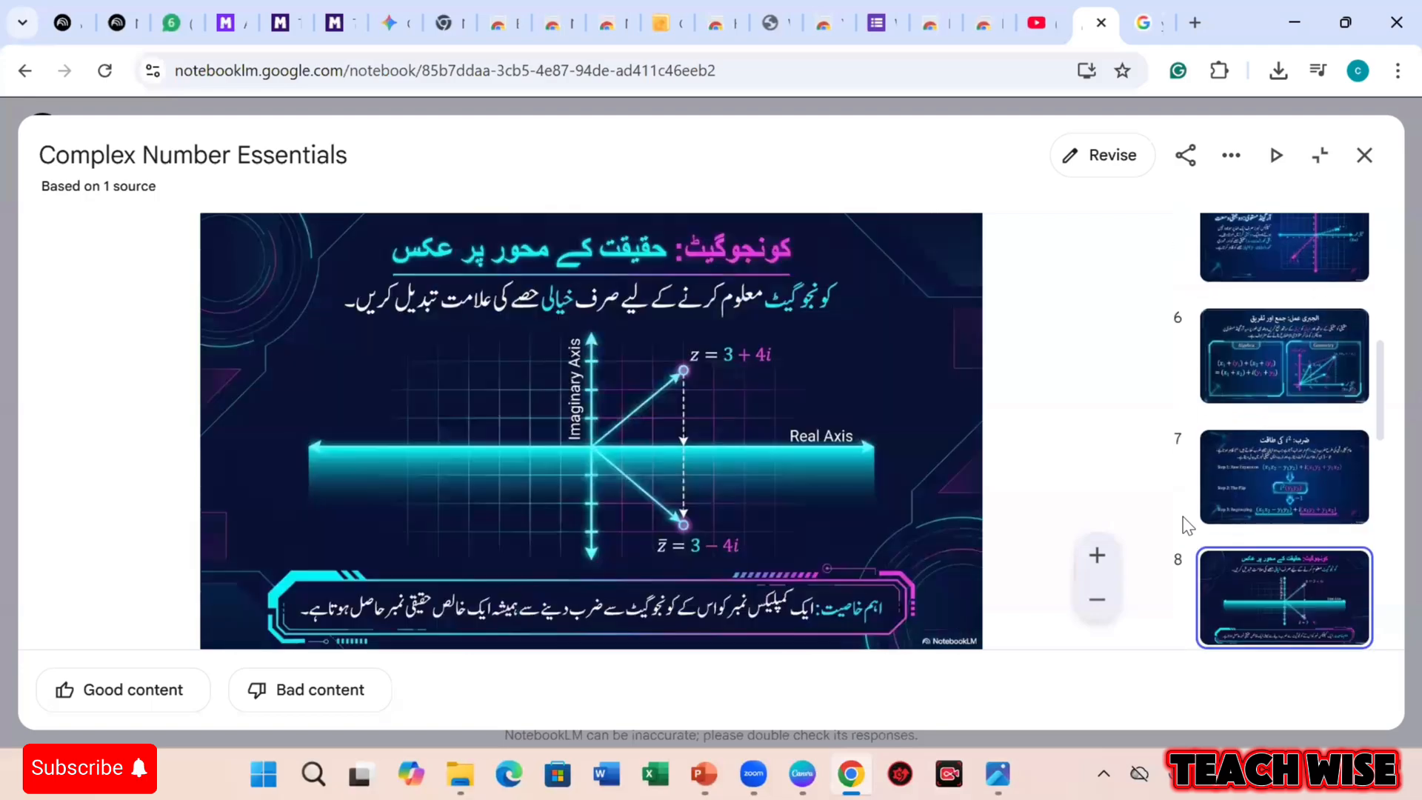
{"action": "key", "text": "Right"}
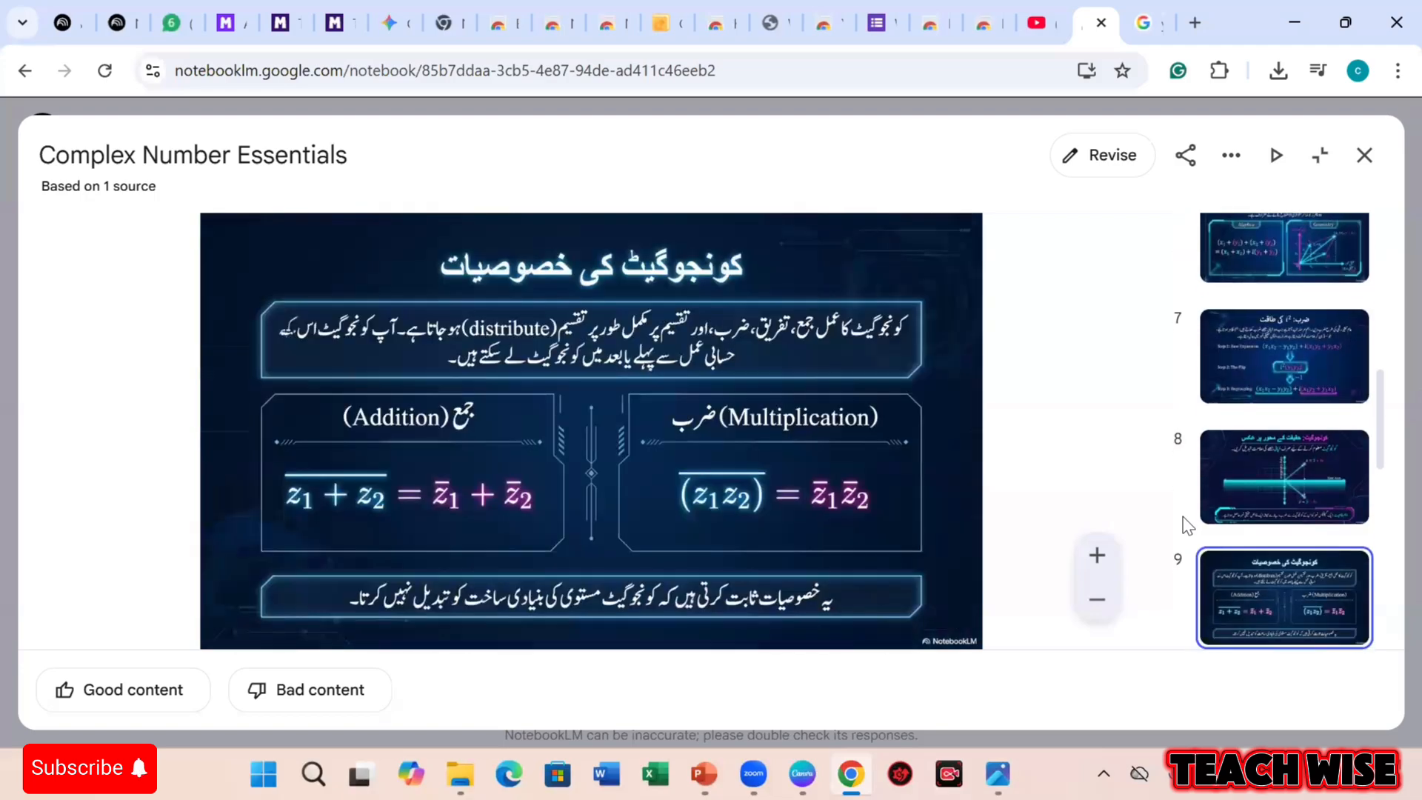
{"action": "key", "text": "Right"}
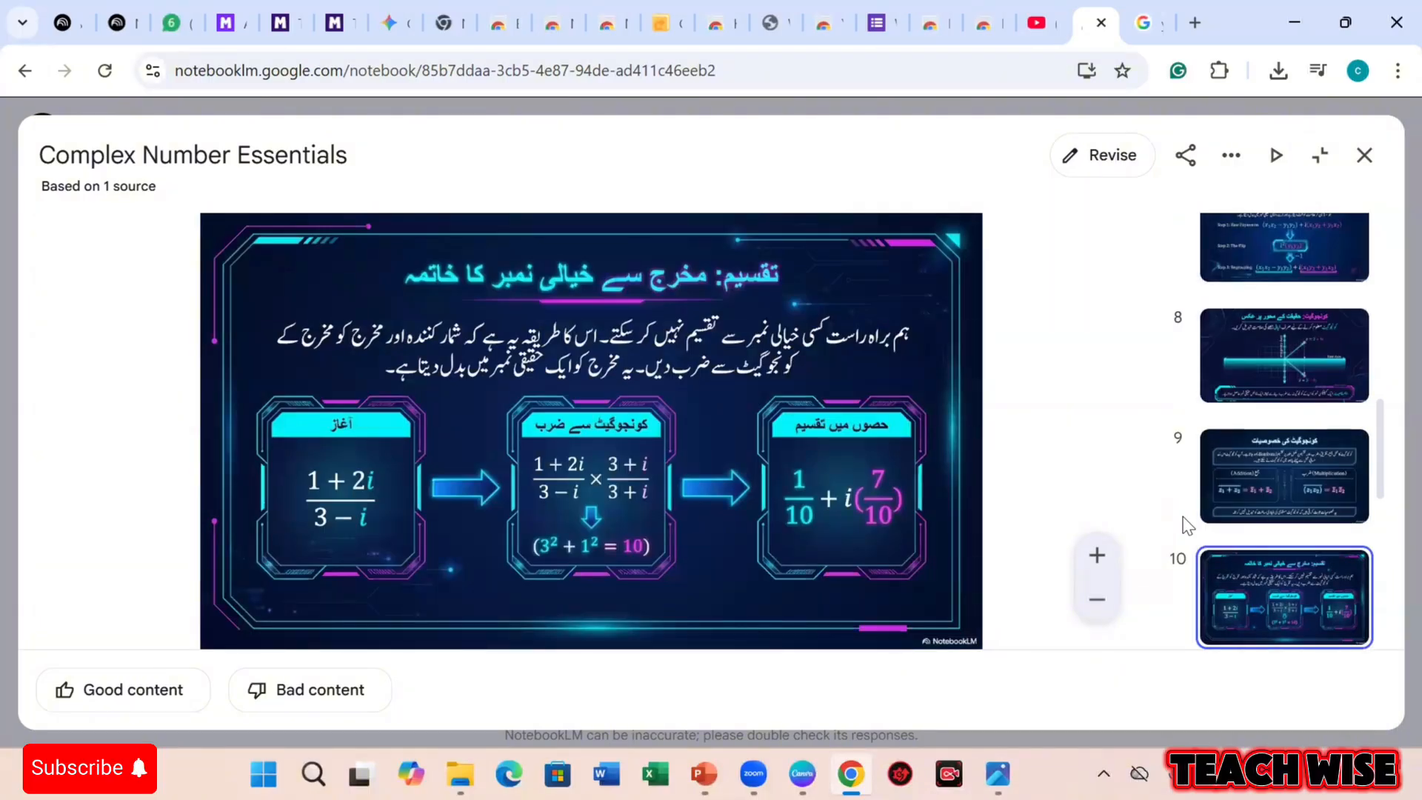
{"action": "key", "text": "Right"}
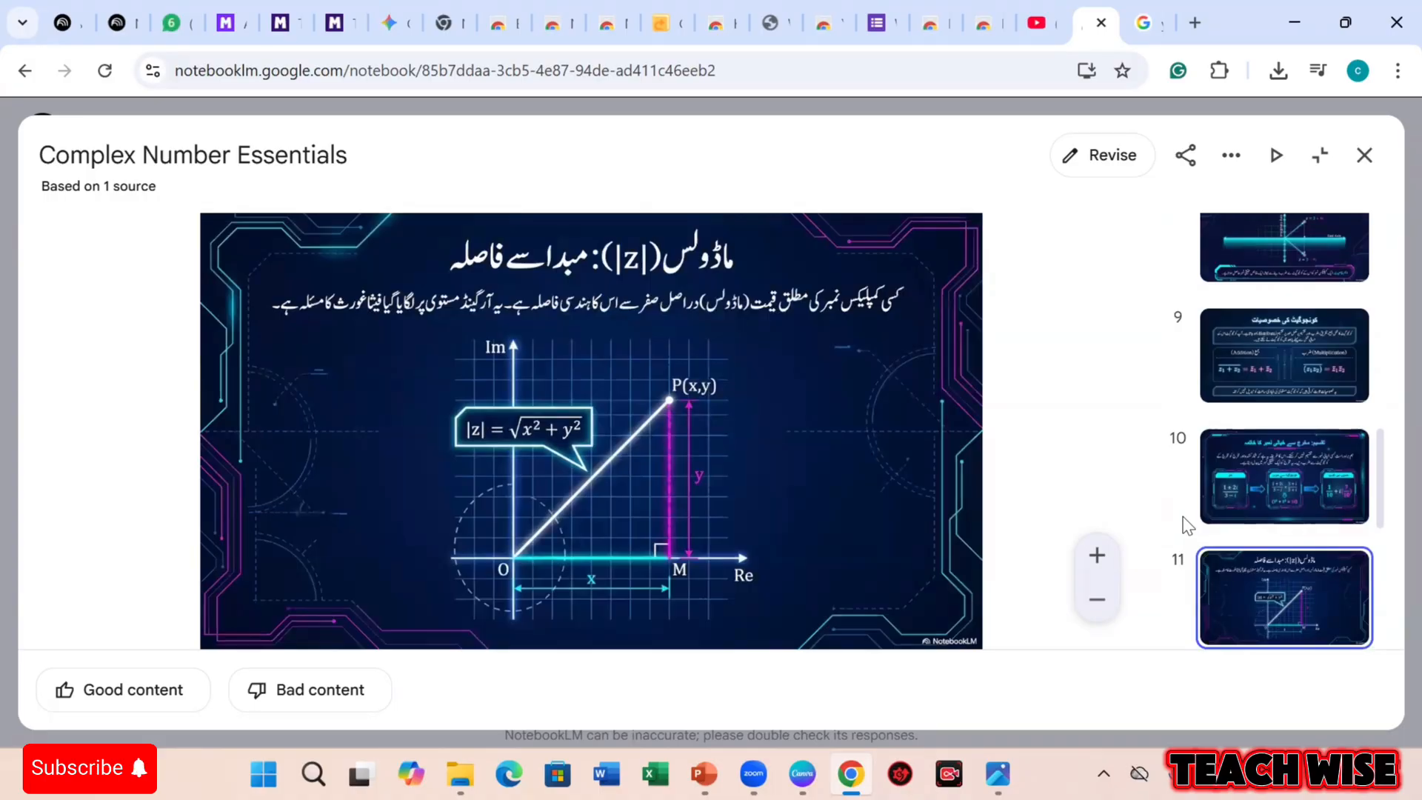
{"action": "key", "text": "Right"}
{"action": "key", "text": "Right"}
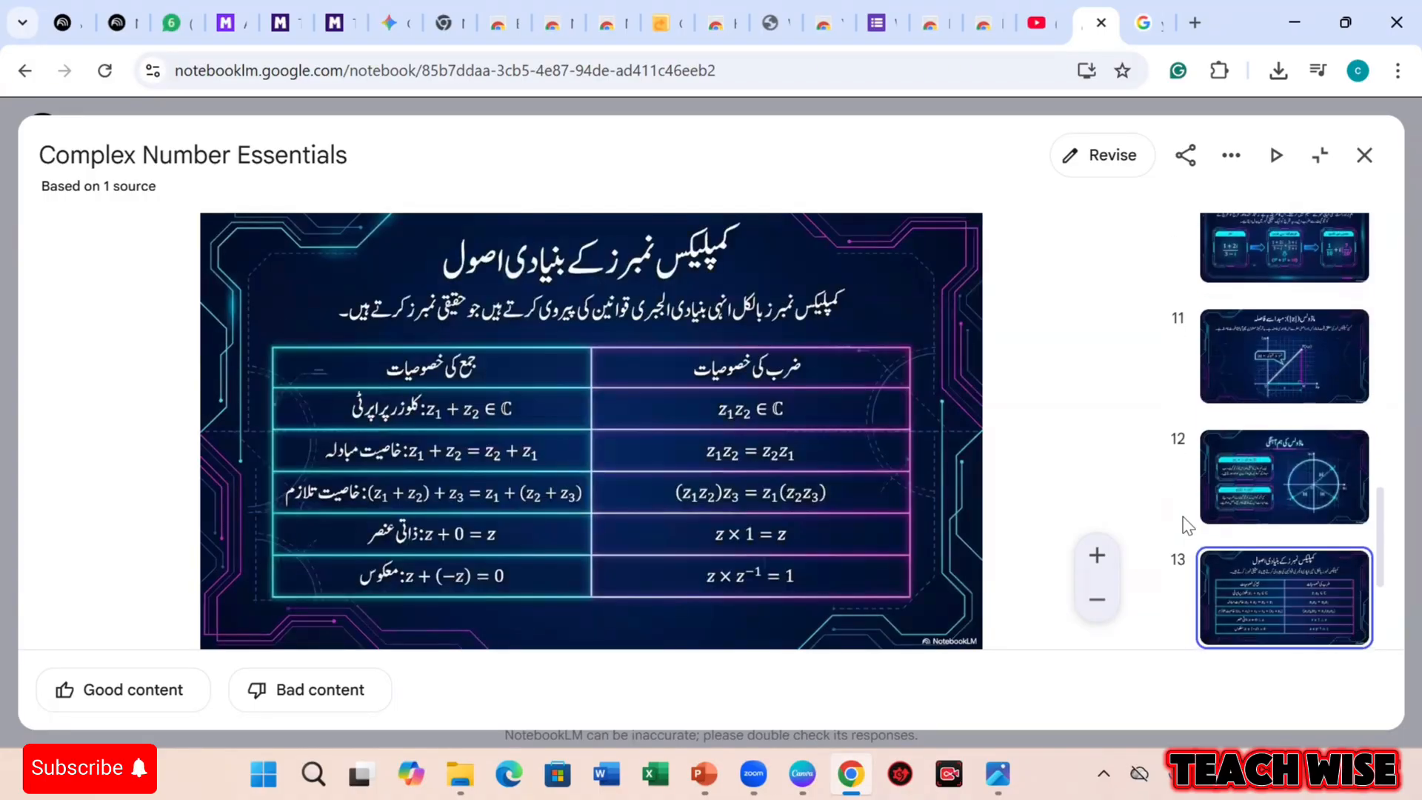
{"action": "key", "text": "Right"}
{"action": "key", "text": "Right"}
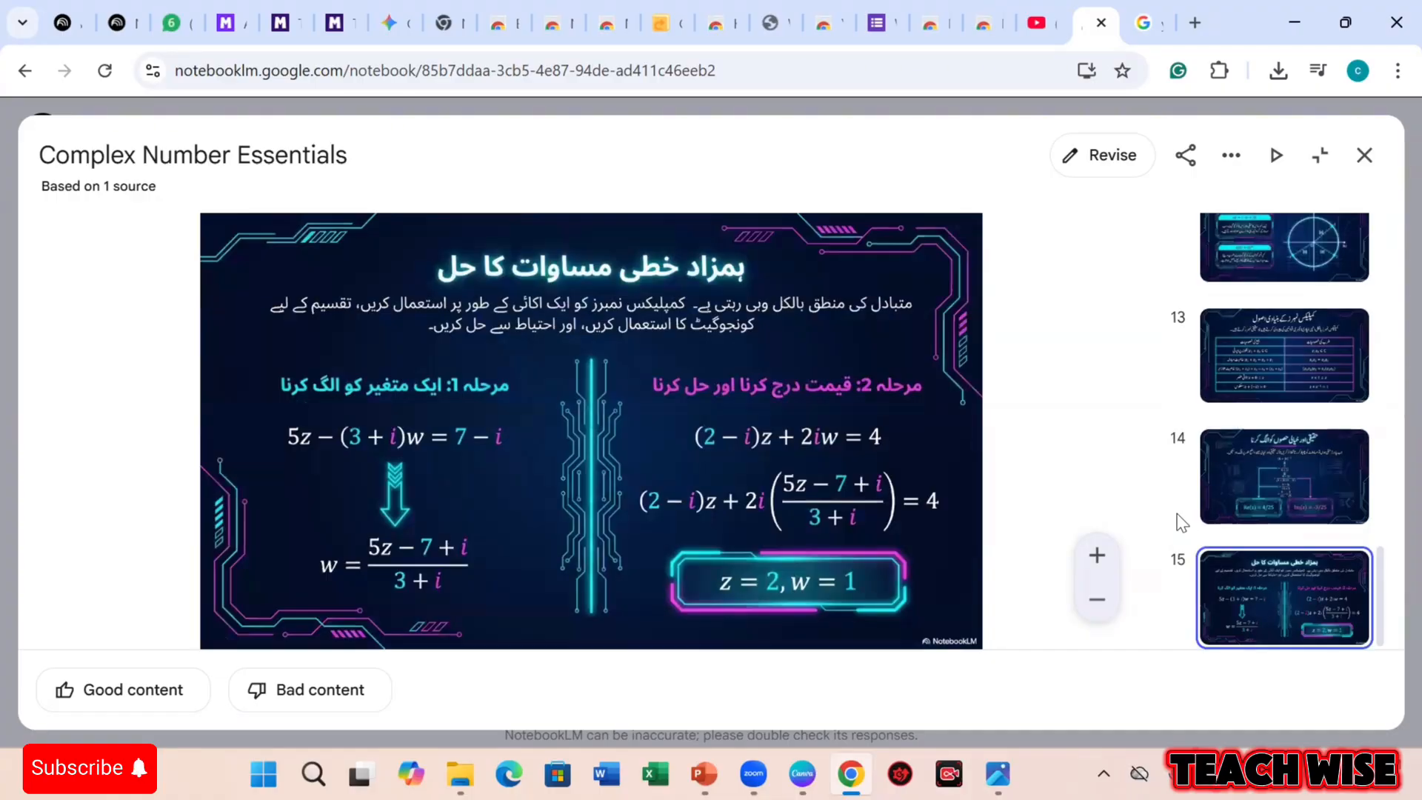
Go back through the deck's slides from slide 15 to slide 1.
{"action": "key", "text": "Left"}
{"action": "key", "text": "Left"}
{"action": "key", "text": "Left"}
{"action": "key", "text": "Left"}
{"action": "key", "text": "Left"}
{"action": "key", "text": "Left"}
{"action": "key", "text": "Left"}
{"action": "key", "text": "Left"}
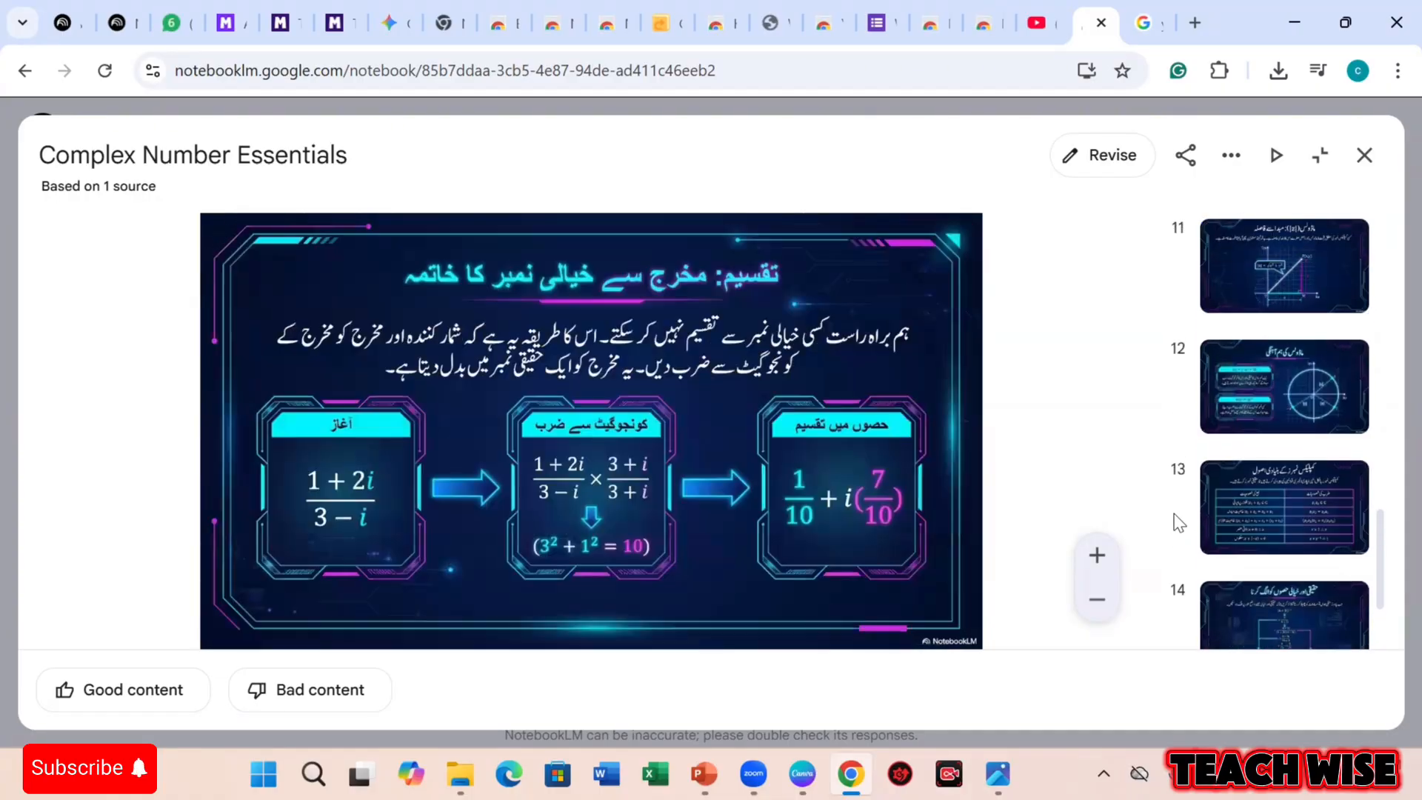
{"action": "key", "text": "Left"}
{"action": "key", "text": "Left"}
{"action": "key", "text": "Left"}
{"action": "key", "text": "Left"}
{"action": "key", "text": "Left"}
{"action": "key", "text": "Left"}
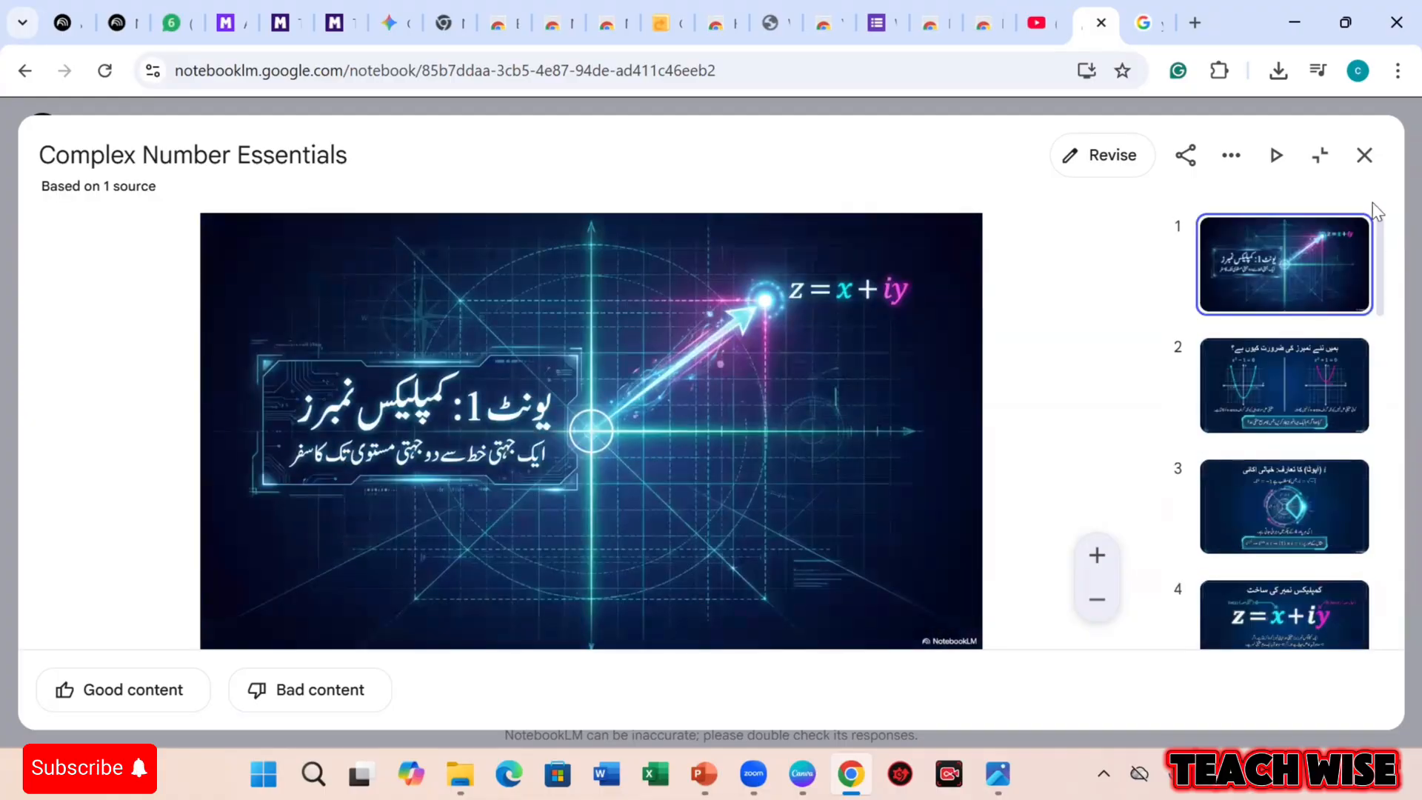
Download the Complex Number Essentials deck as a PowerPoint (.pptx) file and close the deck viewer.
{"action": "left_click", "coordinate": [1231, 154]}
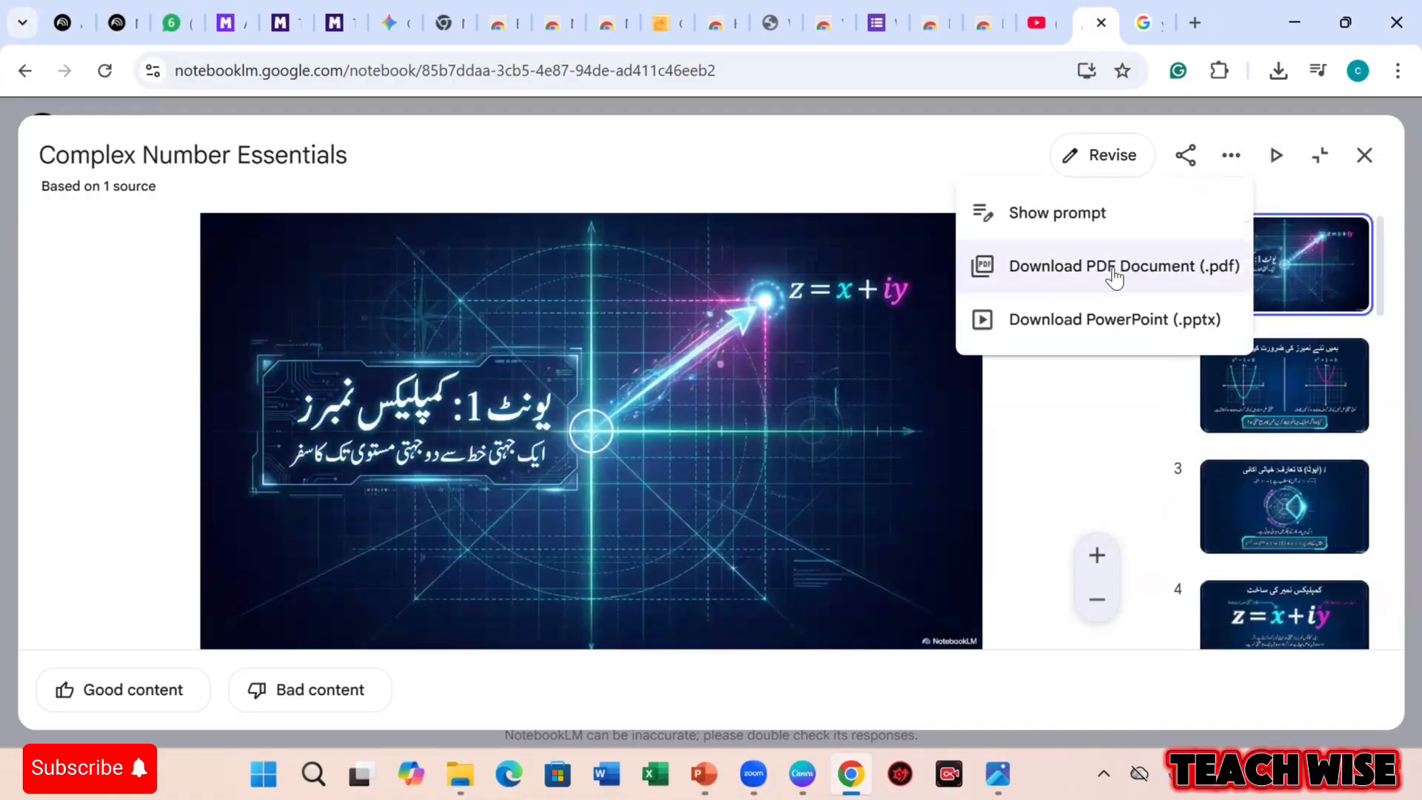
{"action": "left_click", "coordinate": [1120, 326]}
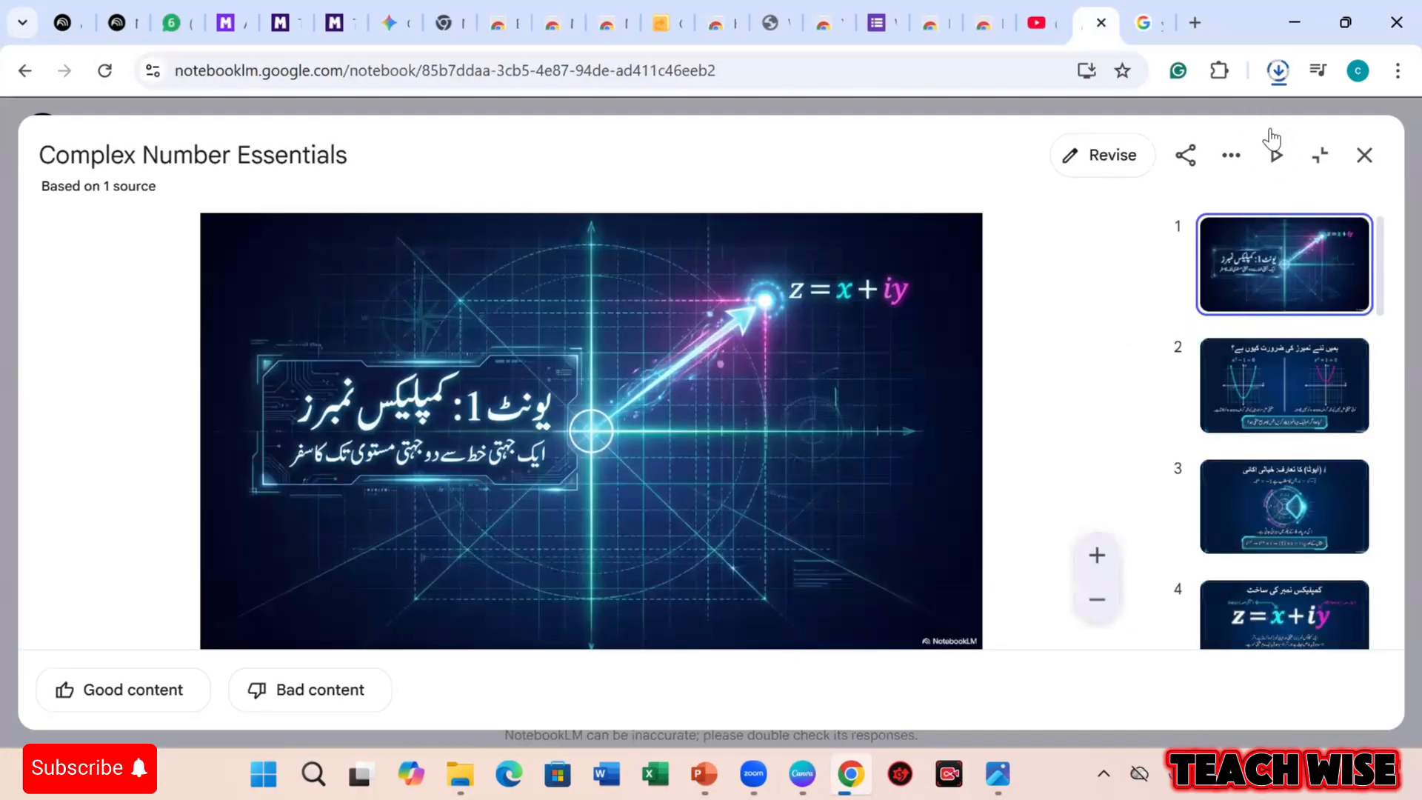
{"action": "left_click", "coordinate": [1367, 156]}
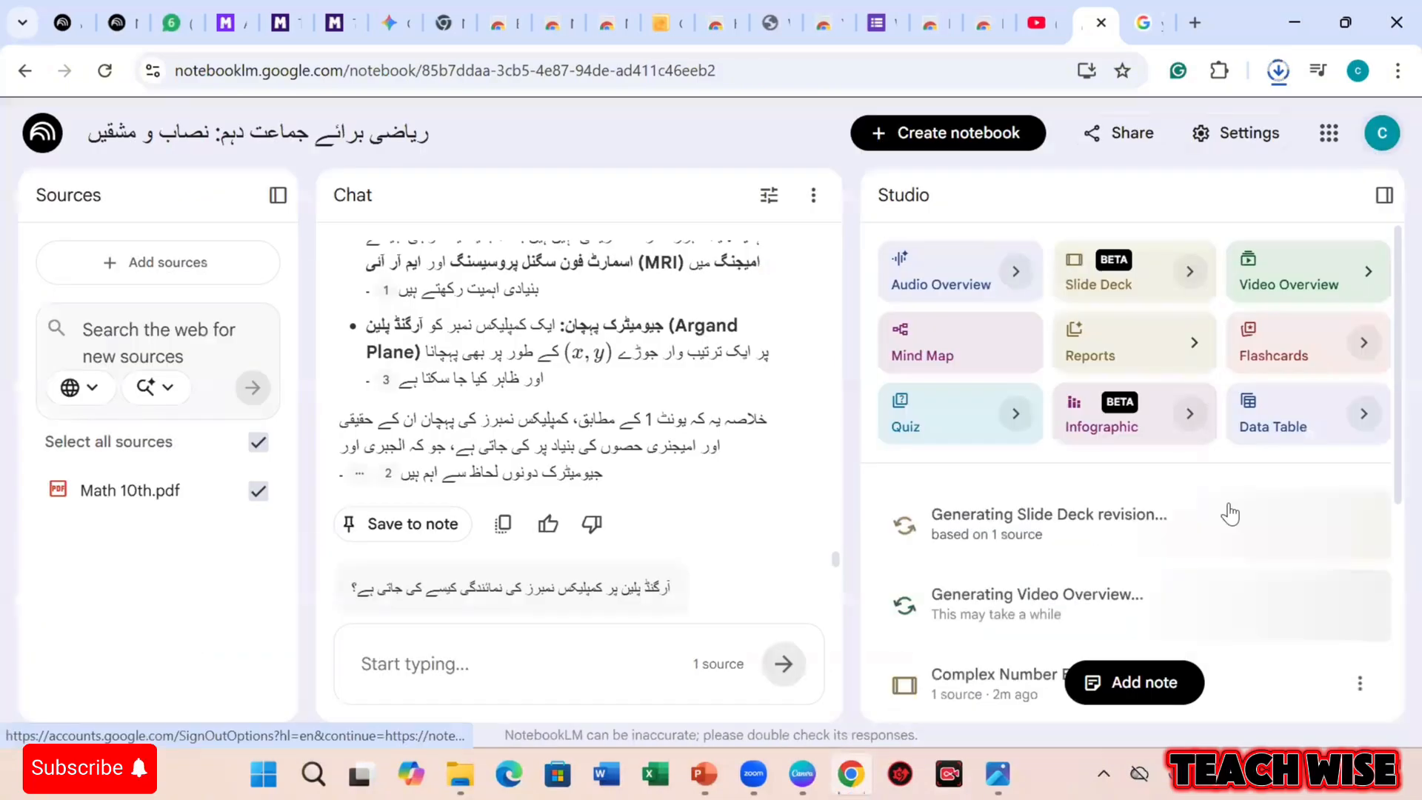
{"action": "scroll", "coordinate": [1109, 542], "scroll_direction": "down", "scroll_amount": 3}
{"action": "scroll", "coordinate": [1109, 542], "scroll_direction": "up", "scroll_amount": 5}
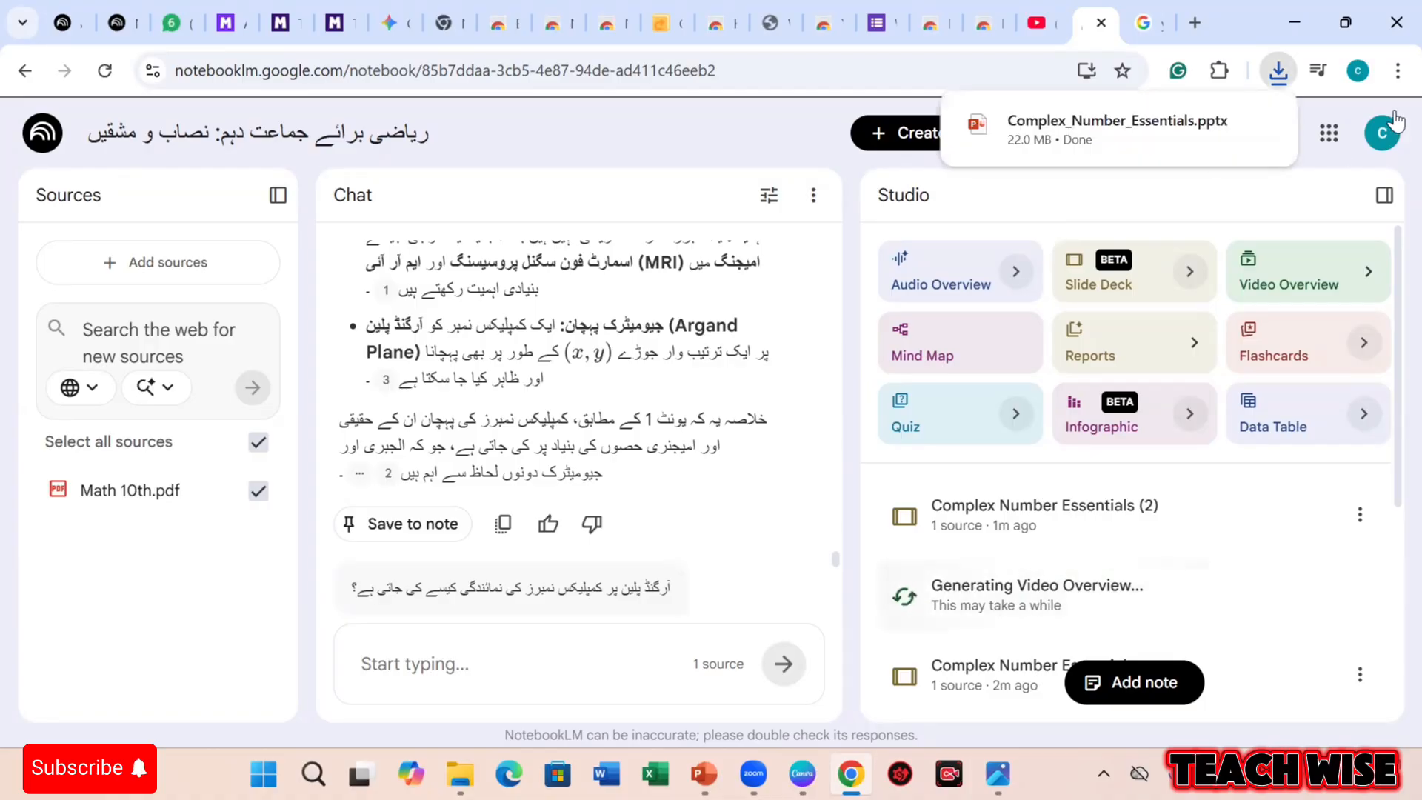
Open the downloaded Complex_Number_Essentials.pptx in PowerPoint, check its slides and return to the notebook in the browser.
{"action": "left_click", "coordinate": [1260, 124]}
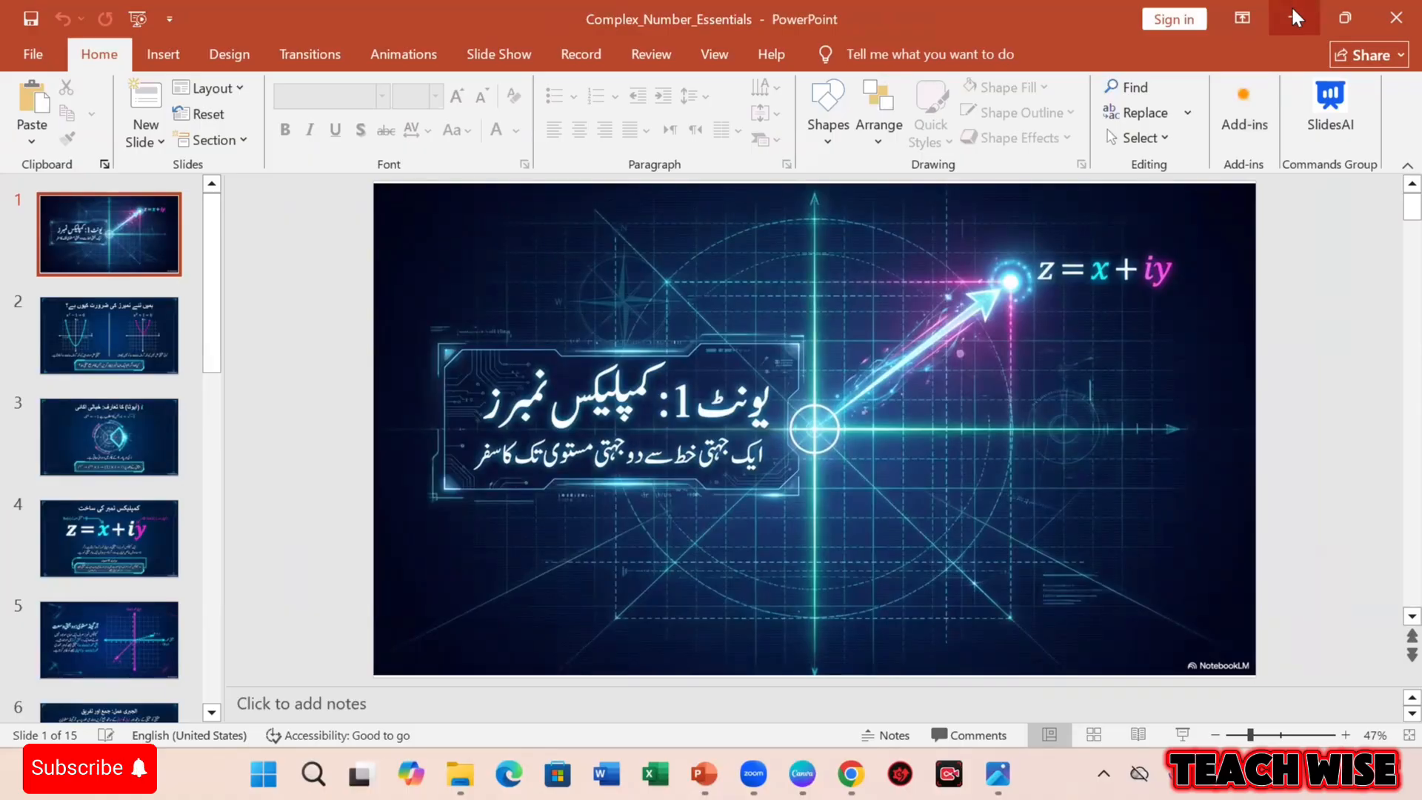
{"action": "scroll", "coordinate": [1305, 318], "scroll_direction": "down", "scroll_amount": 1}
{"action": "scroll", "coordinate": [1304, 318], "scroll_direction": "up", "scroll_amount": 1}
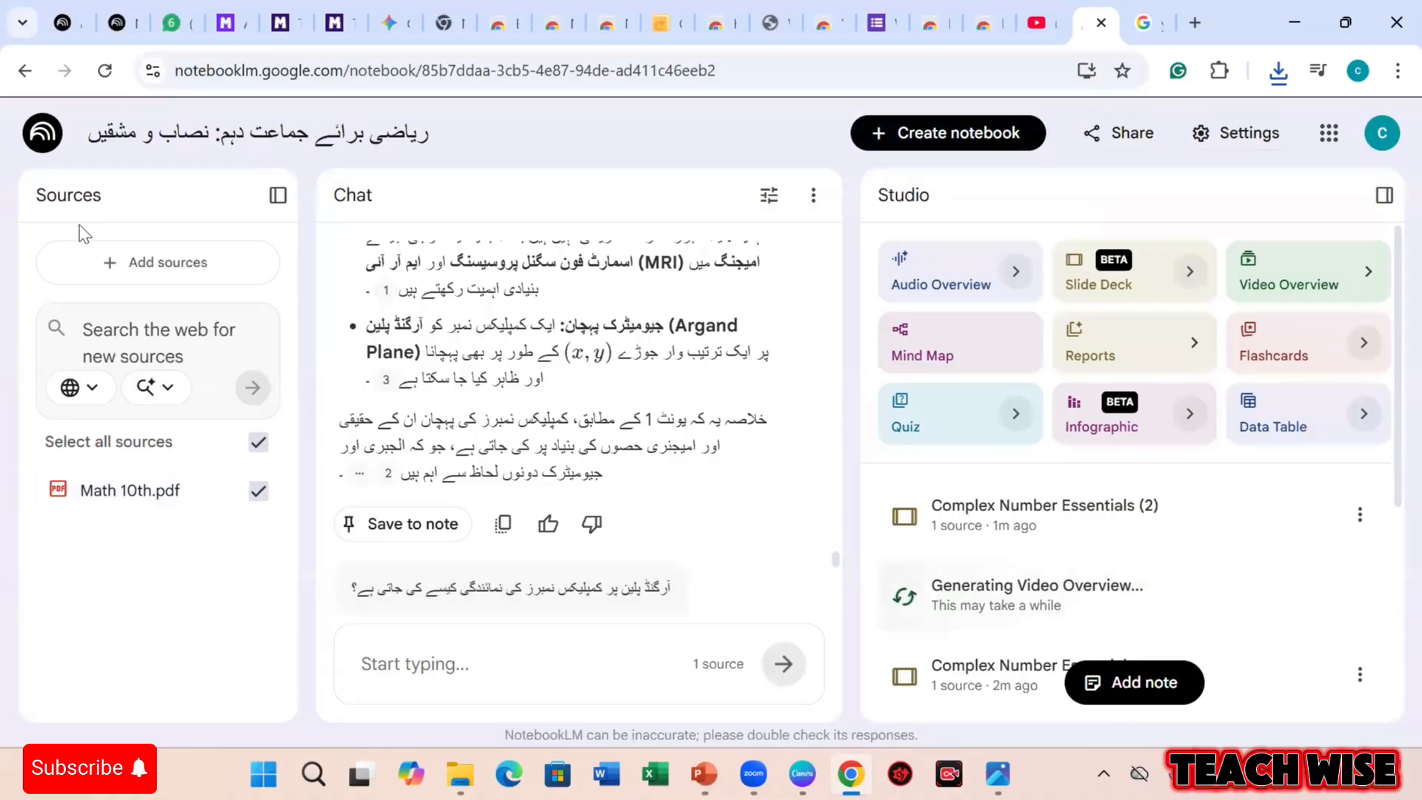
Open the revised deck Complex Number Essentials (2) in the enlarged view and examine the new background of slide 2.
{"action": "left_click", "coordinate": [162, 337]}
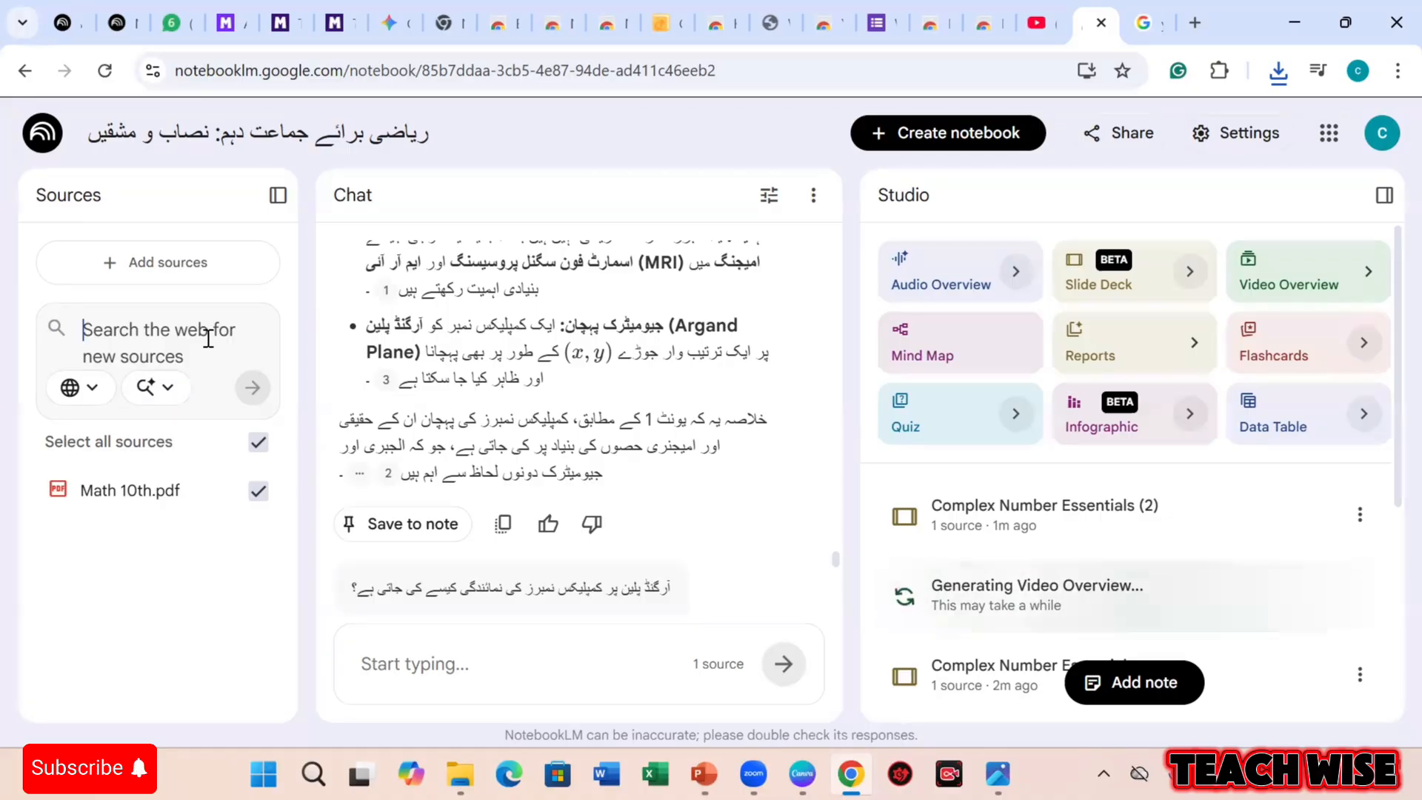
{"action": "left_click", "coordinate": [1057, 523]}
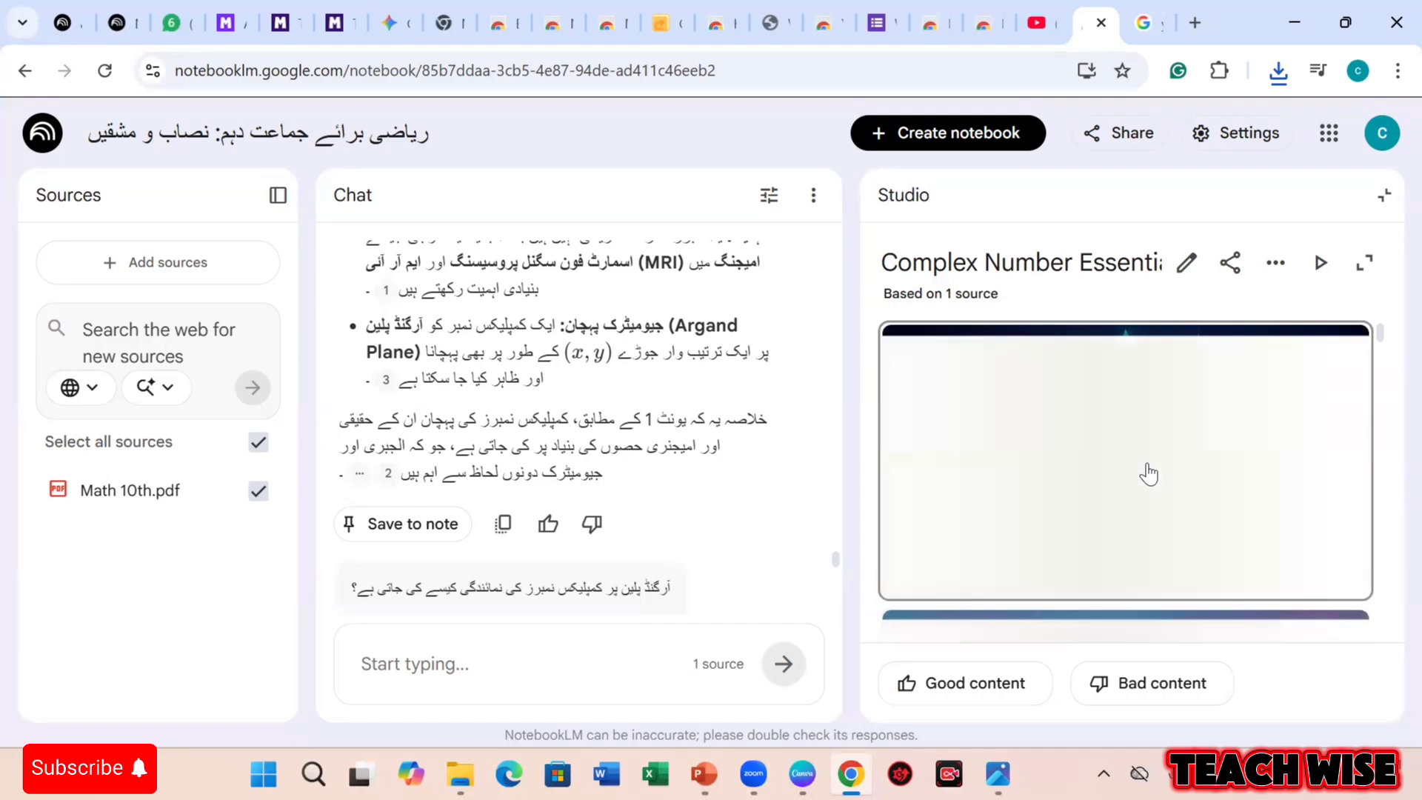
{"action": "scroll", "coordinate": [1147, 487], "scroll_direction": "down", "scroll_amount": 5}
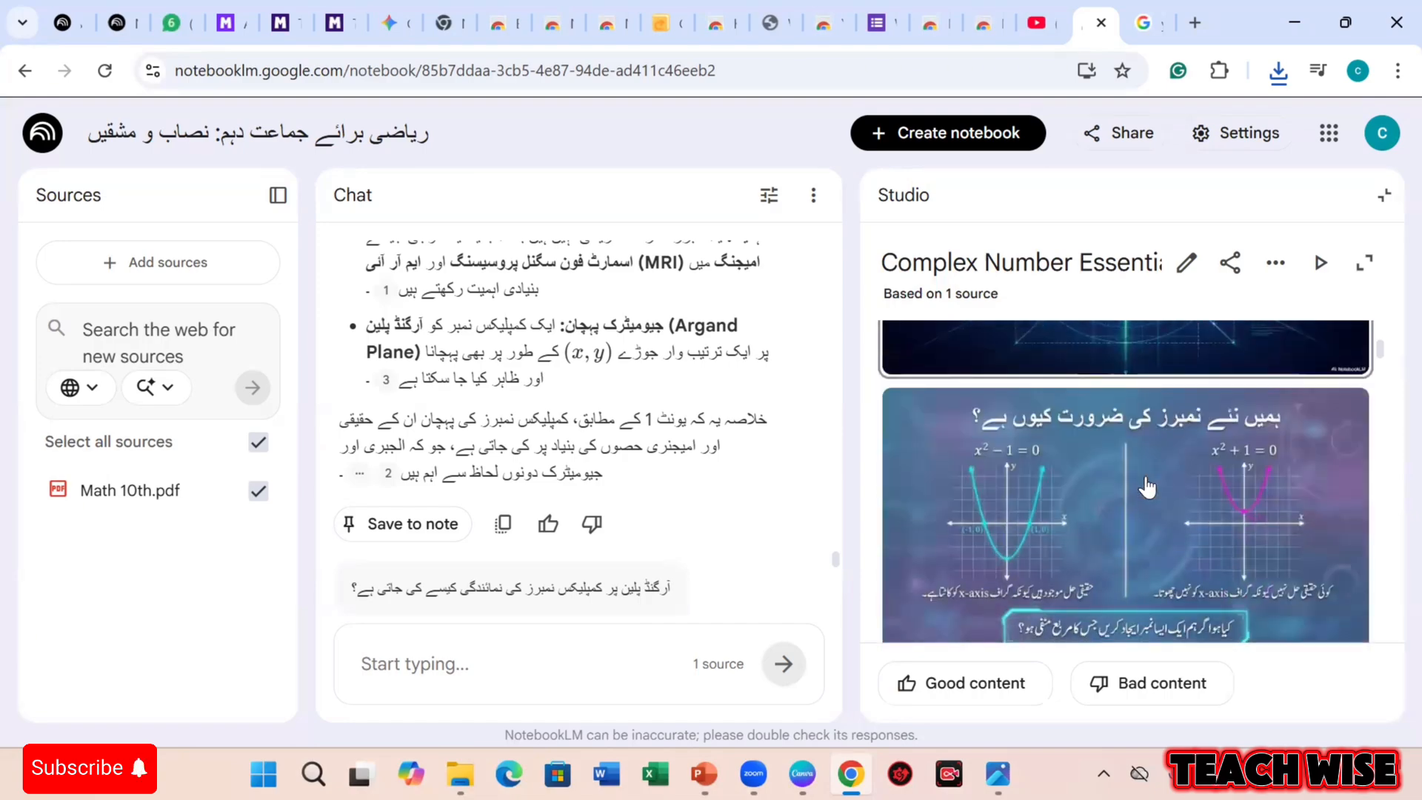
{"action": "scroll", "coordinate": [1147, 487], "scroll_direction": "up", "scroll_amount": 3}
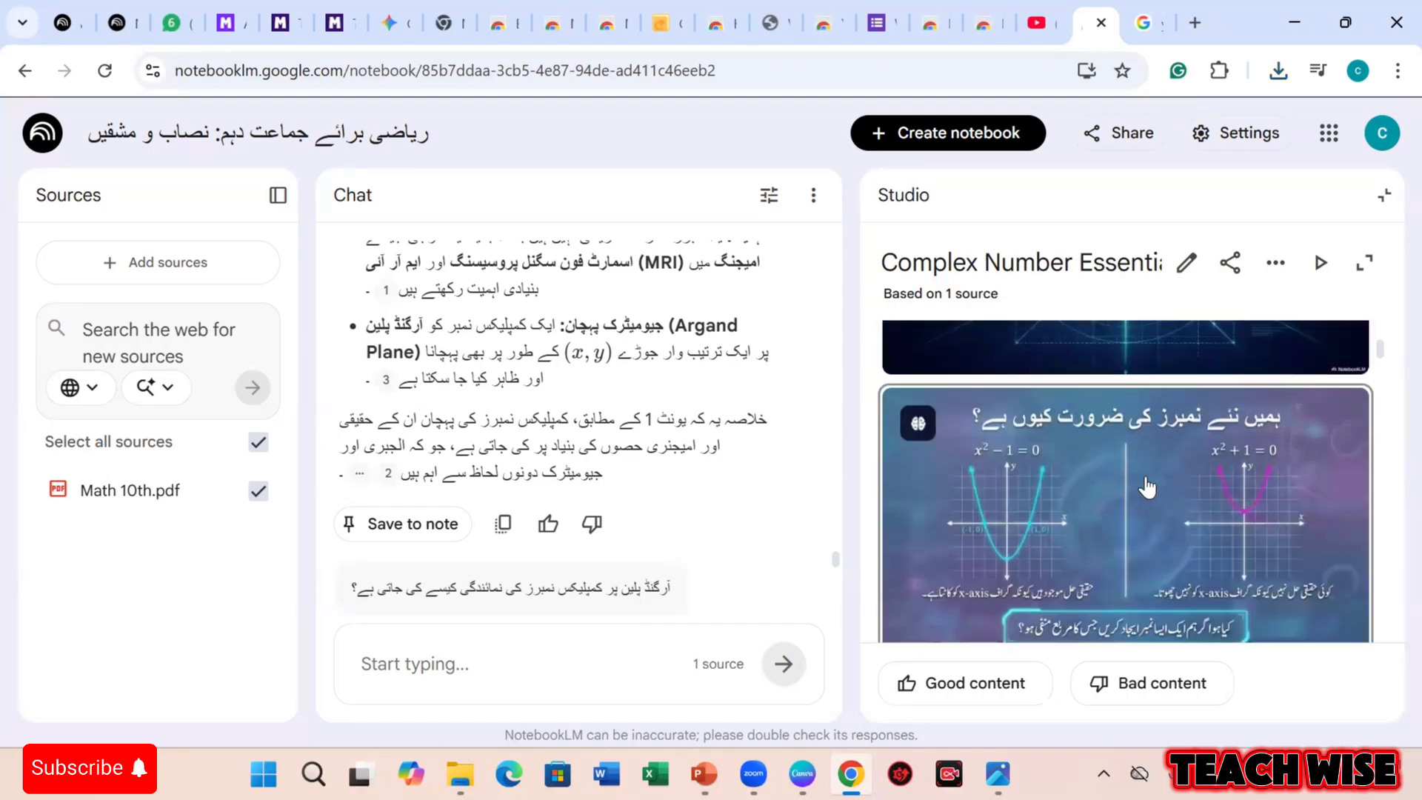
{"action": "left_click", "coordinate": [1365, 263]}
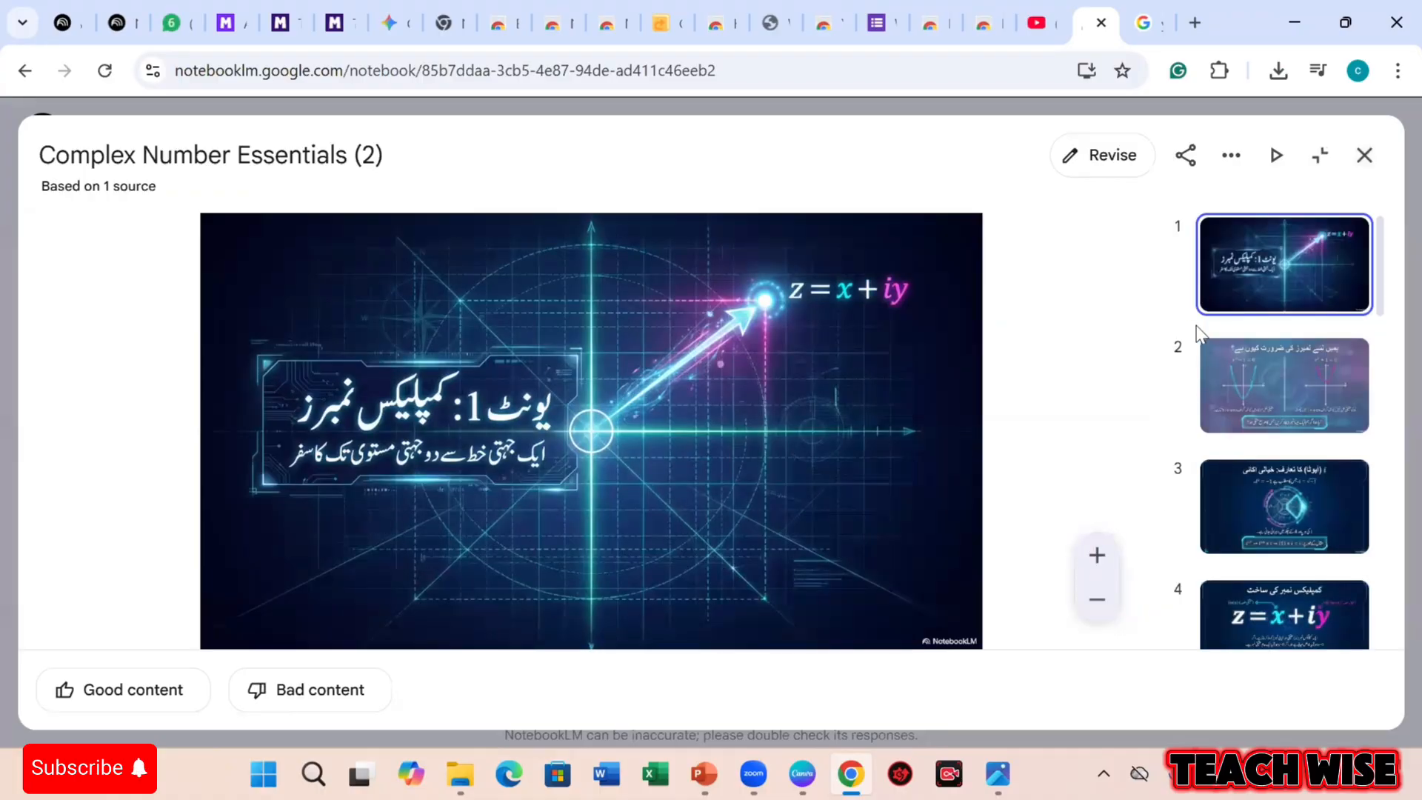
{"action": "left_click", "coordinate": [1244, 365]}
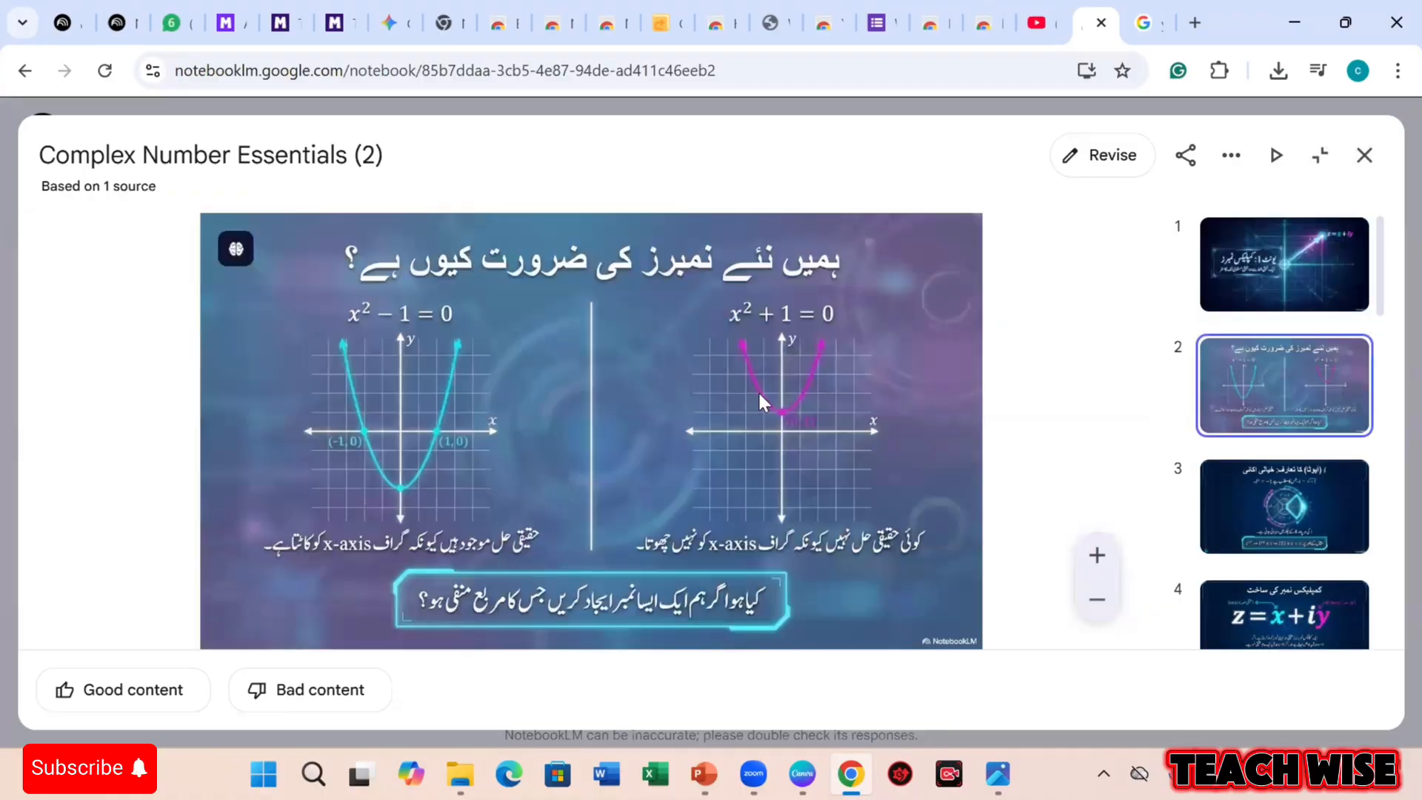